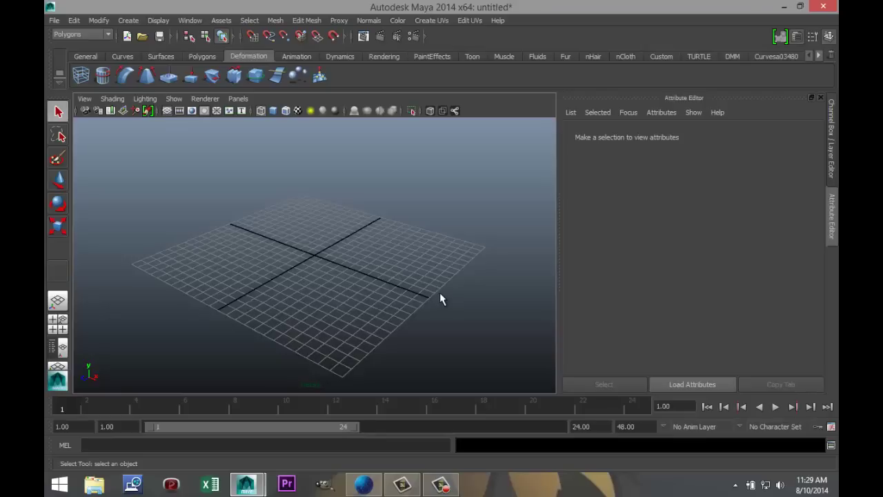
- Create a polygon pipe at the grid's centre, about 1.8 in radius and 11.2 high, and display it shaded
{"action": "left_click_drag", "start_coordinate": [434, 316], "coordinate": [423, 308], "text": "alt"}
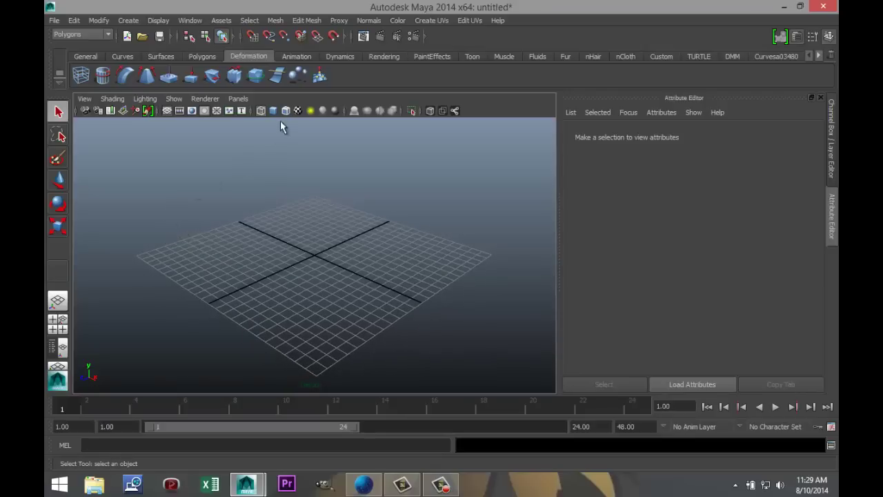
{"action": "left_click", "coordinate": [203, 57]}
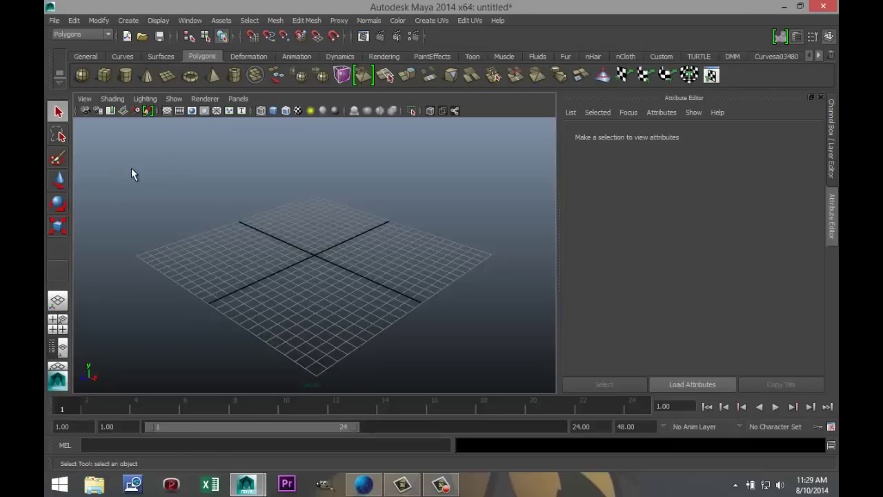
{"action": "left_click", "coordinate": [235, 81]}
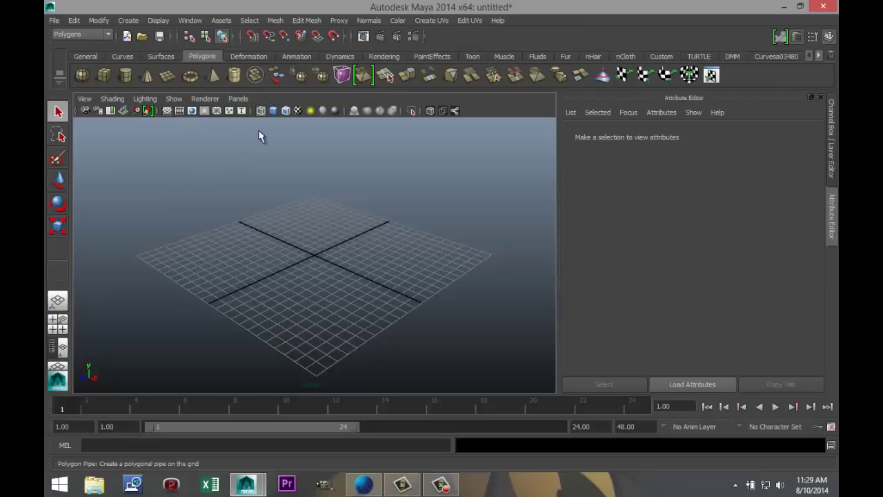
{"action": "left_click_drag", "start_coordinate": [320, 260], "coordinate": [338, 193]}
{"action": "key", "text": "5"}
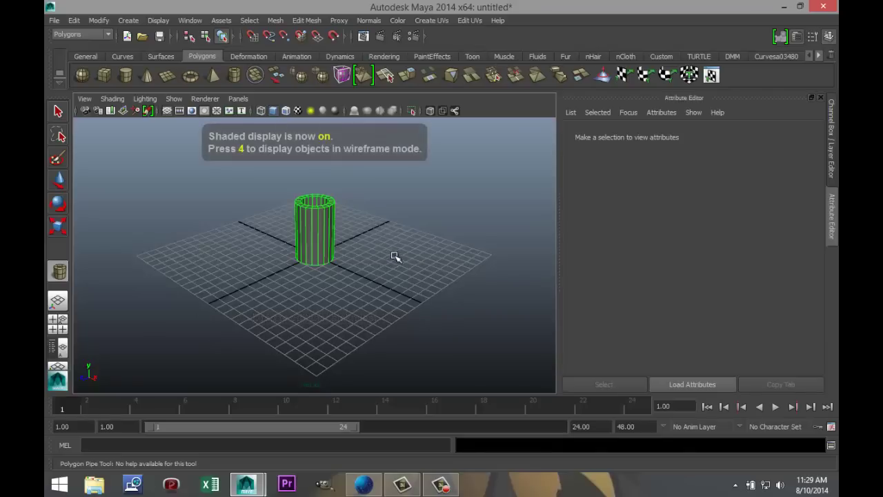
- Rotate the pipe onto its side, setting its X rotation to exactly 90 degrees
{"action": "key", "text": "e"}
{"action": "mouse_move", "coordinate": [282, 201]}
{"action": "left_mouse_down"}
{"action": "mouse_move", "coordinate": [285, 266]}
{"action": "mouse_move", "coordinate": [296, 275]}
{"action": "left_mouse_up"}
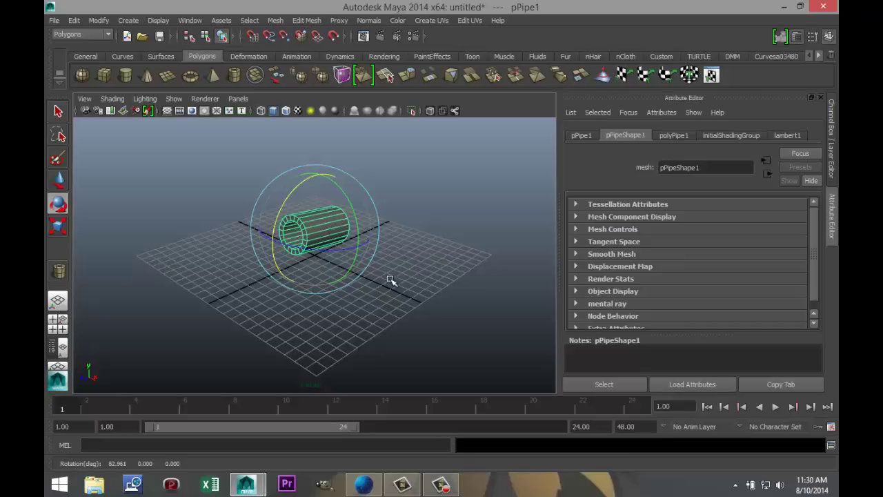
{"action": "left_click", "coordinate": [681, 135]}
{"action": "left_click", "coordinate": [585, 136]}
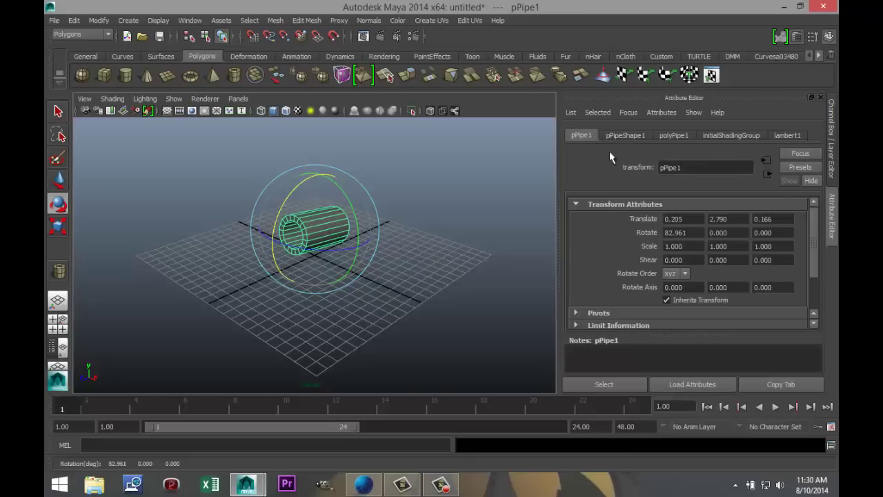
{"action": "double_click", "coordinate": [664, 233]}
{"action": "type", "text": "90"}
{"action": "key", "text": "Return"}
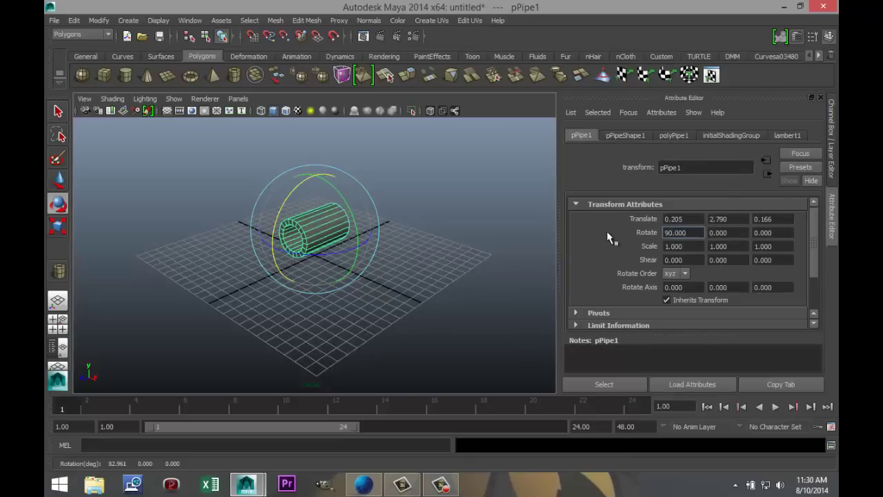
- Set the pipe's axis subdivisions to 40 and its height subdivisions to 5, then deselect it
{"action": "left_click", "coordinate": [625, 136]}
{"action": "left_click", "coordinate": [674, 136]}
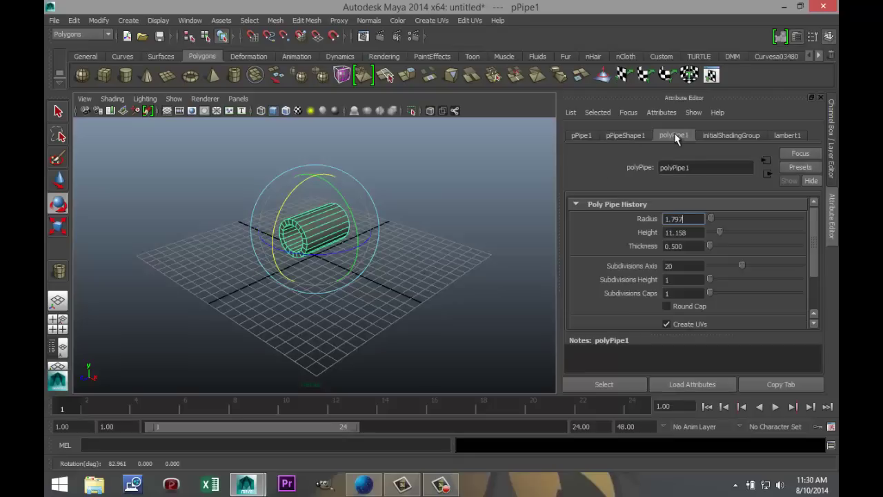
{"action": "double_click", "coordinate": [690, 266]}
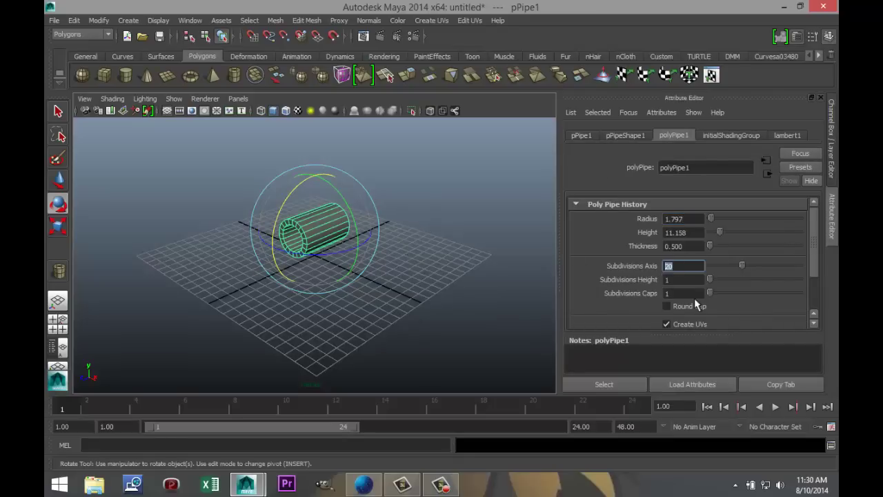
{"action": "type", "text": "40"}
{"action": "key", "text": "Return"}
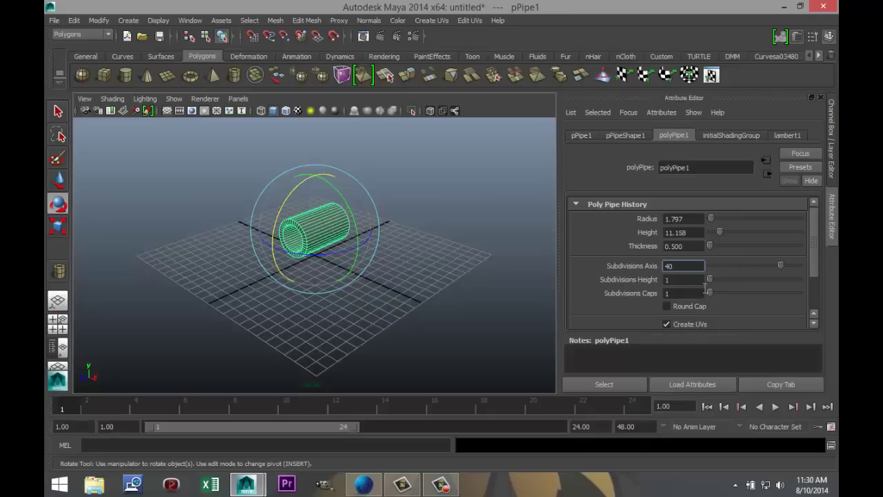
{"action": "left_click_drag", "start_coordinate": [710, 280], "coordinate": [717, 284]}
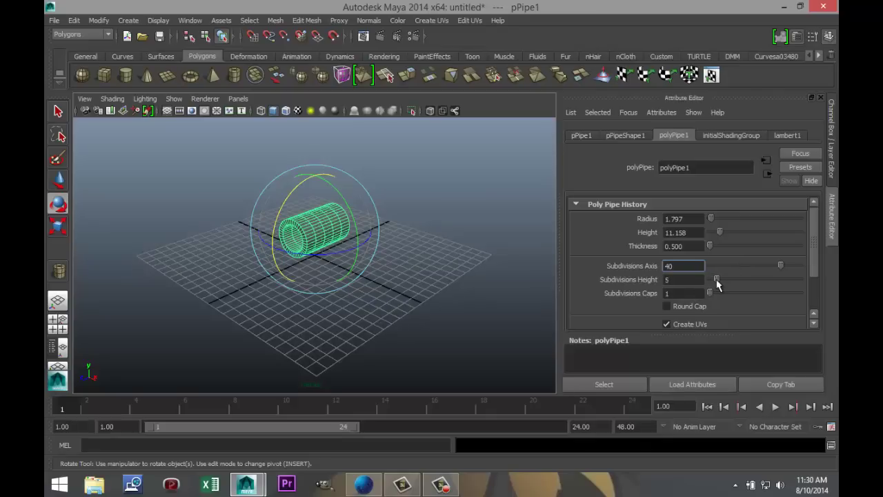
{"action": "left_click", "coordinate": [413, 315]}
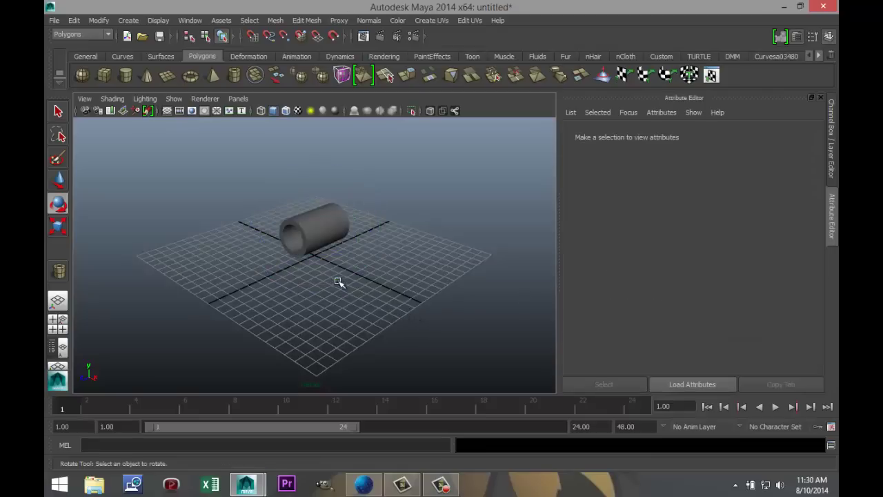
- Bevel the outer and inner edge loops around the rim at the pipe's near end
{"action": "scroll", "coordinate": [314, 271], "scroll_direction": "up", "scroll_amount": 4}
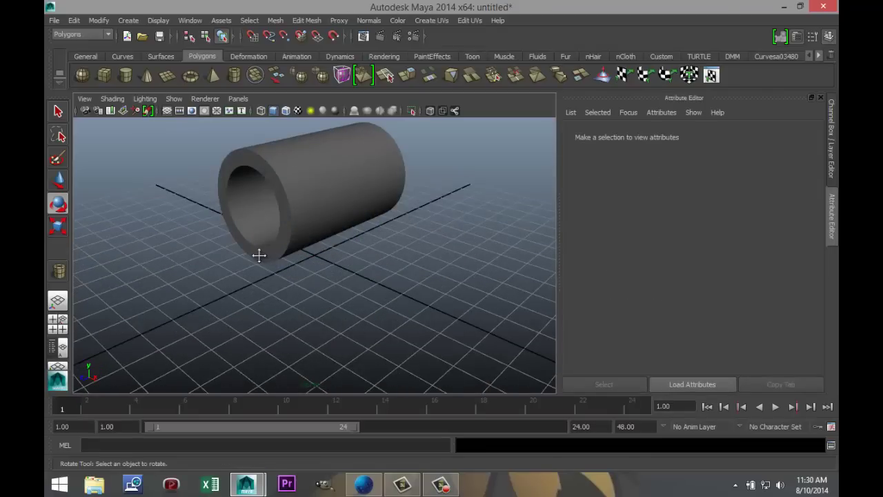
{"action": "middle_click_drag", "start_coordinate": [258, 256], "coordinate": [320, 310], "text": "alt"}
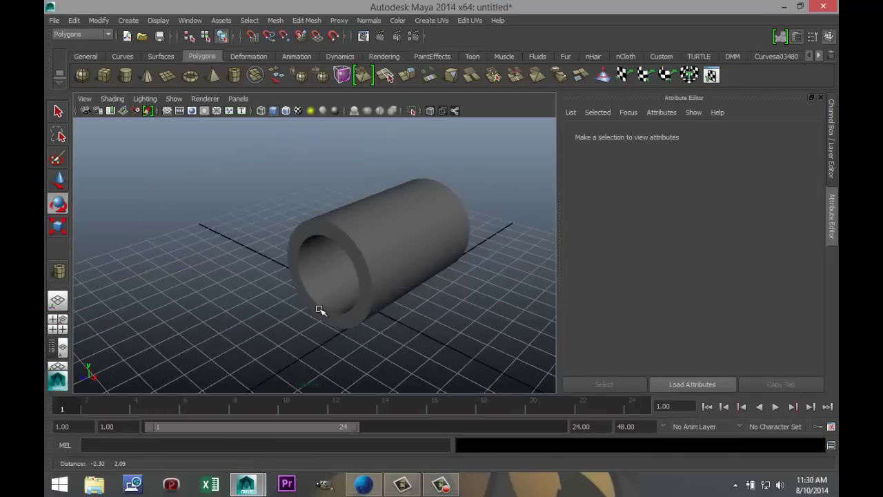
{"action": "left_click", "coordinate": [353, 253]}
{"action": "scroll", "coordinate": [322, 251], "scroll_direction": "up", "scroll_amount": 2}
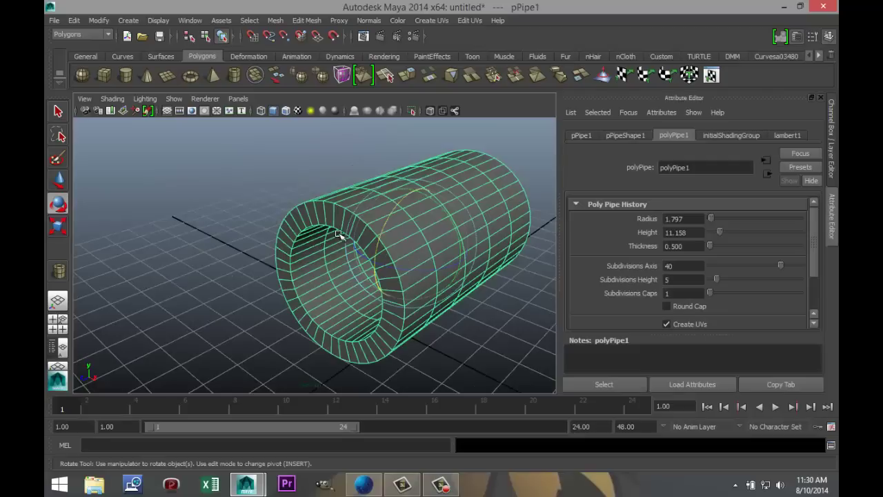
{"action": "right_click_drag", "start_coordinate": [371, 233], "coordinate": [370, 196]}
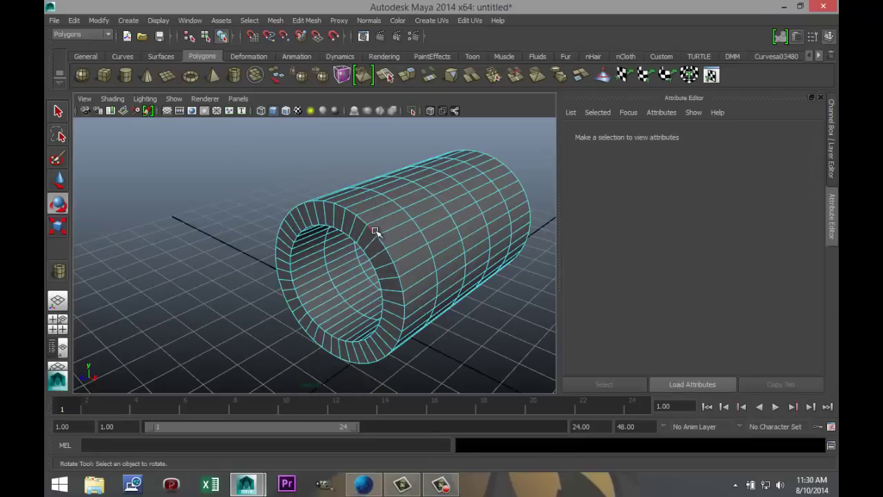
{"action": "double_click", "coordinate": [372, 236]}
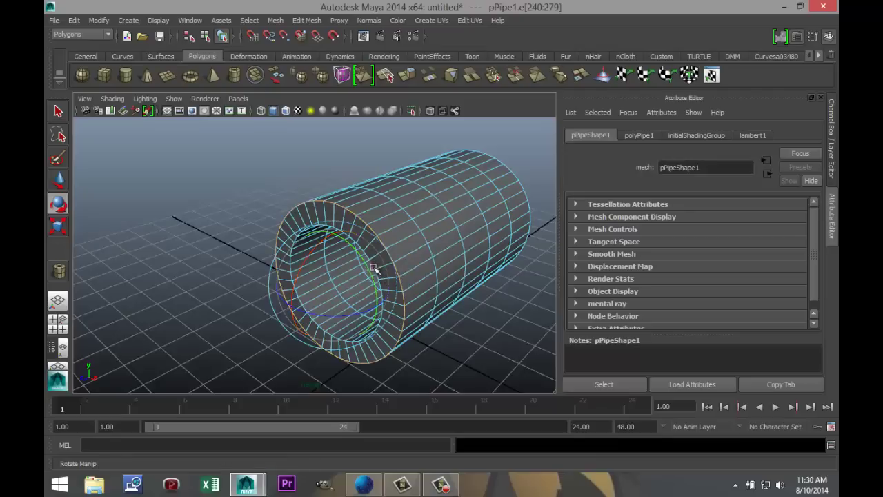
{"action": "scroll", "coordinate": [395, 220], "scroll_direction": "up", "scroll_amount": 5}
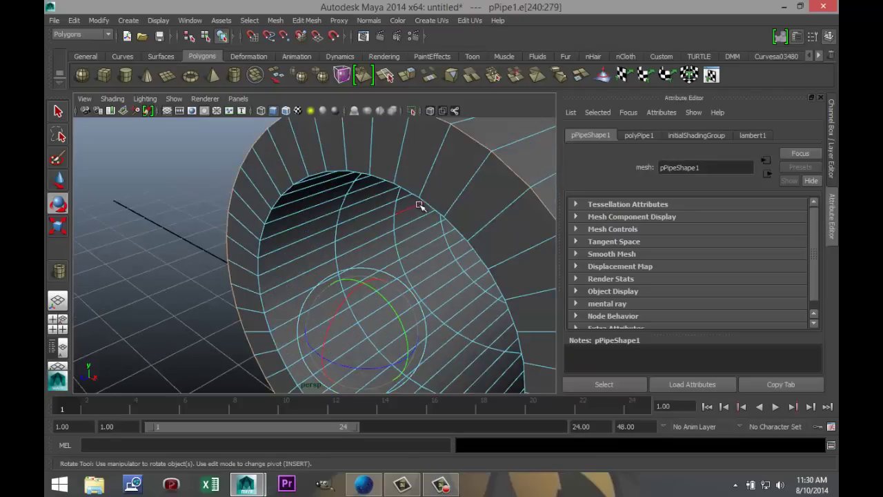
{"action": "double_click", "coordinate": [427, 205], "text": "shift"}
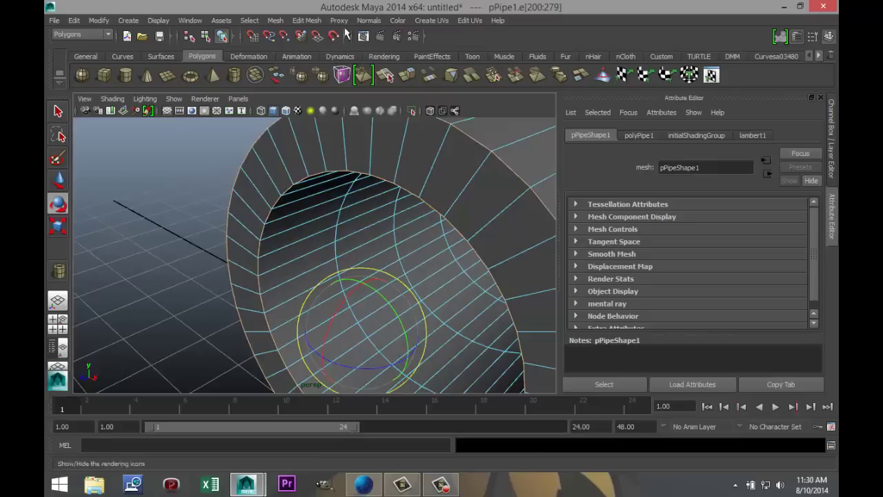
{"action": "left_click", "coordinate": [307, 20]}
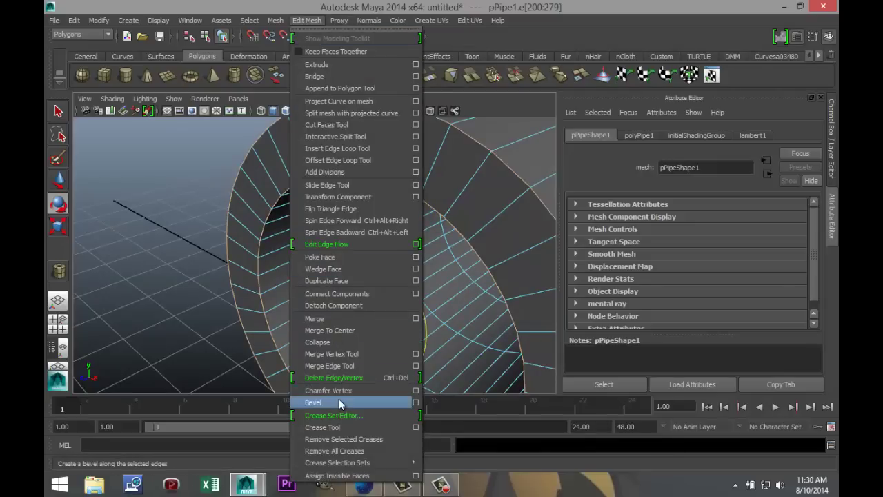
{"action": "left_click", "coordinate": [307, 402]}
- Round the rim bevel with 5 segments and an offset of 0.890, then deselect the edges
{"action": "scroll", "coordinate": [300, 325], "scroll_direction": "down", "scroll_amount": 5}
{"action": "scroll", "coordinate": [277, 320], "scroll_direction": "up", "scroll_amount": 6}
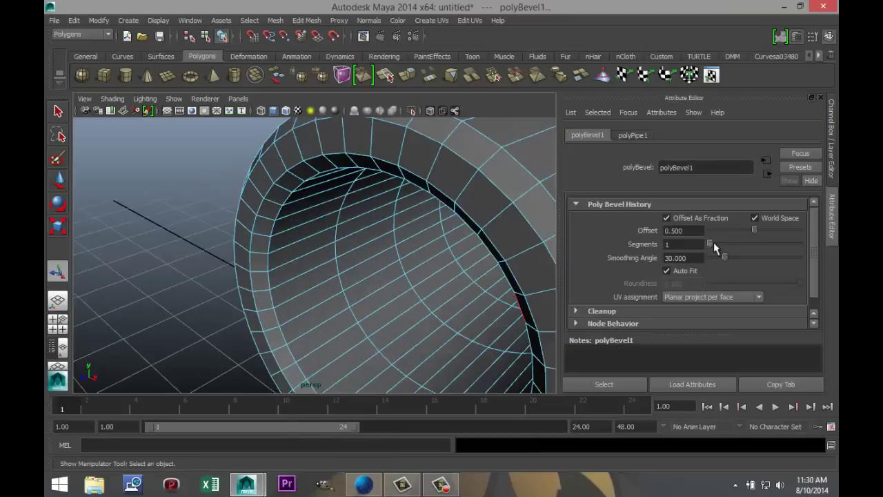
{"action": "left_click_drag", "start_coordinate": [714, 244], "coordinate": [790, 230]}
{"action": "scroll", "coordinate": [392, 270], "scroll_direction": "down", "scroll_amount": 6}
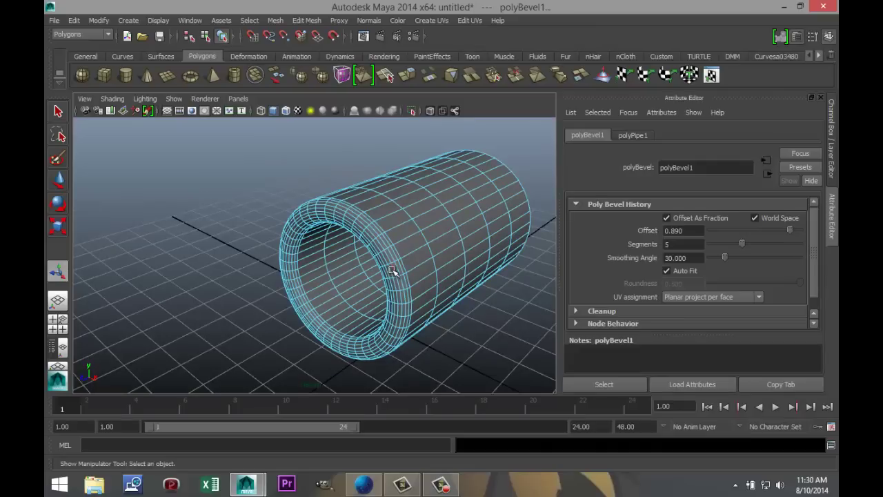
{"action": "left_click", "coordinate": [483, 334]}
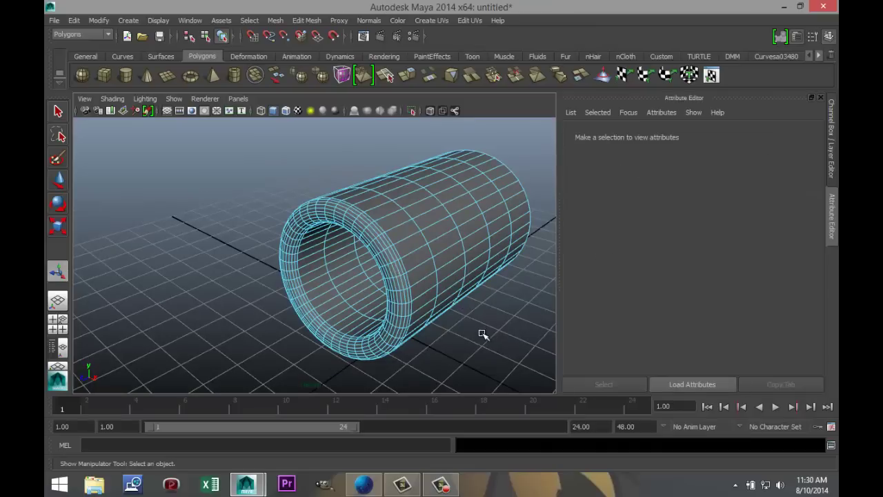
- Return the pipe to object mode and scale it down uniformly to about 0.41
{"action": "scroll", "coordinate": [480, 336], "scroll_direction": "down", "scroll_amount": 3}
{"action": "left_click_drag", "start_coordinate": [439, 322], "coordinate": [375, 324], "text": "alt"}
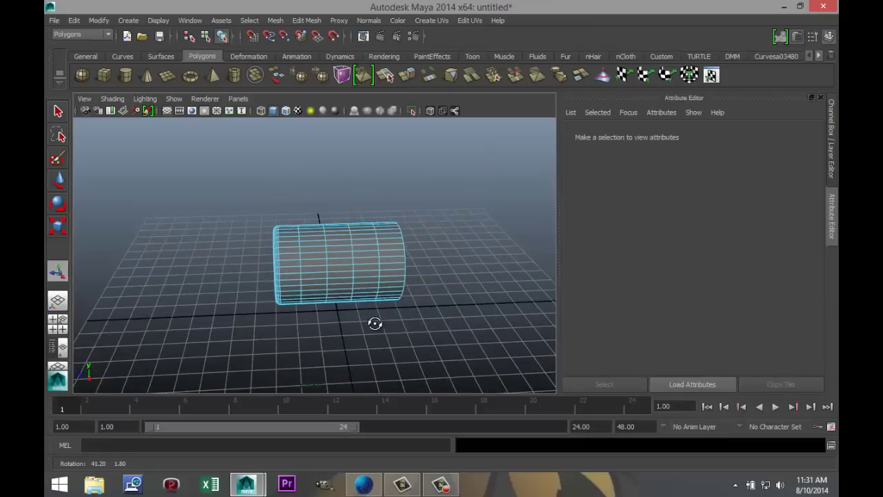
{"action": "right_click", "coordinate": [350, 257]}
{"action": "left_click", "coordinate": [428, 211]}
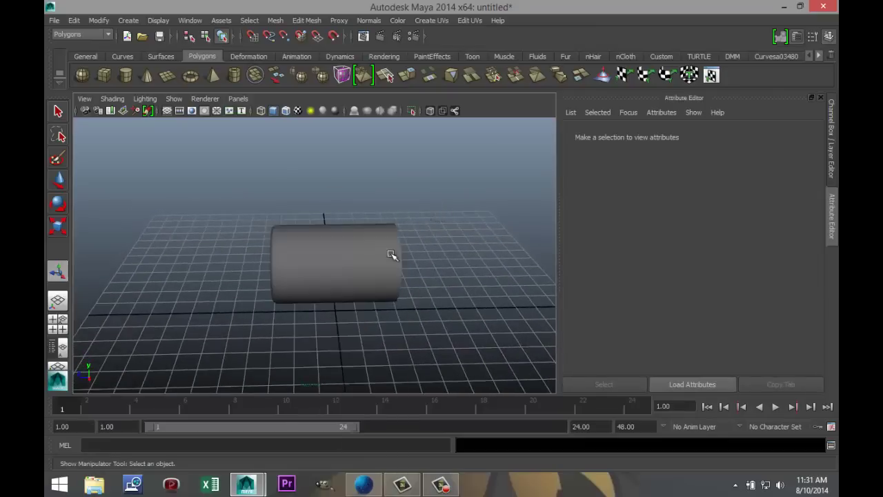
{"action": "left_click", "coordinate": [342, 264]}
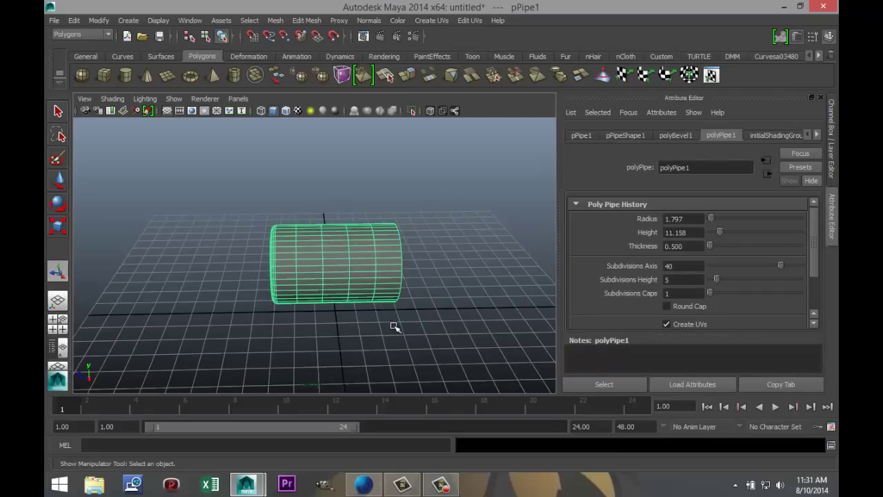
{"action": "key", "text": "r"}
{"action": "left_click_drag", "start_coordinate": [333, 263], "coordinate": [285, 268]}
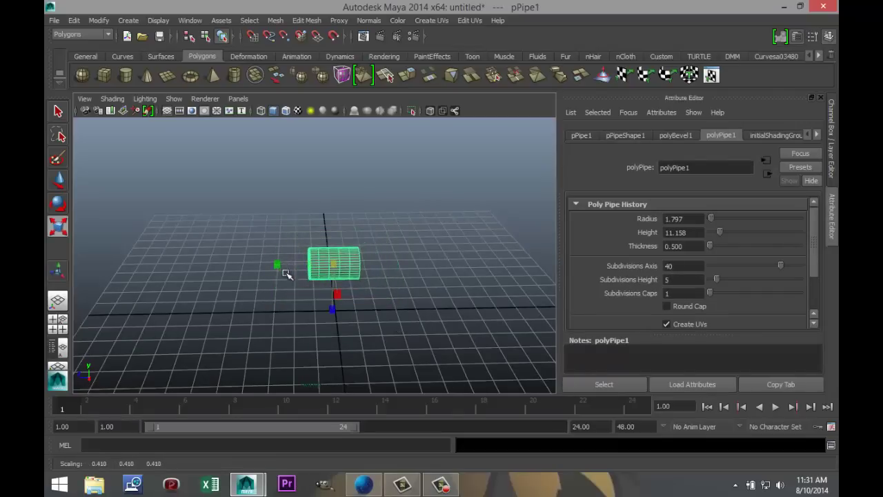
- Stretch the pipe along its length to a Y scale of about 3.15, forming a long thin tube
{"action": "mouse_move", "coordinate": [251, 302]}
{"action": "left_mouse_down", "text": "alt"}
{"action": "mouse_move", "coordinate": [329, 288]}
{"action": "mouse_move", "coordinate": [227, 305]}
{"action": "mouse_move", "coordinate": [236, 306]}
{"action": "left_mouse_up", "text": "alt"}
{"action": "left_click_drag", "start_coordinate": [275, 269], "coordinate": [51, 283]}
{"action": "scroll", "coordinate": [166, 301], "scroll_direction": "down", "scroll_amount": 5}
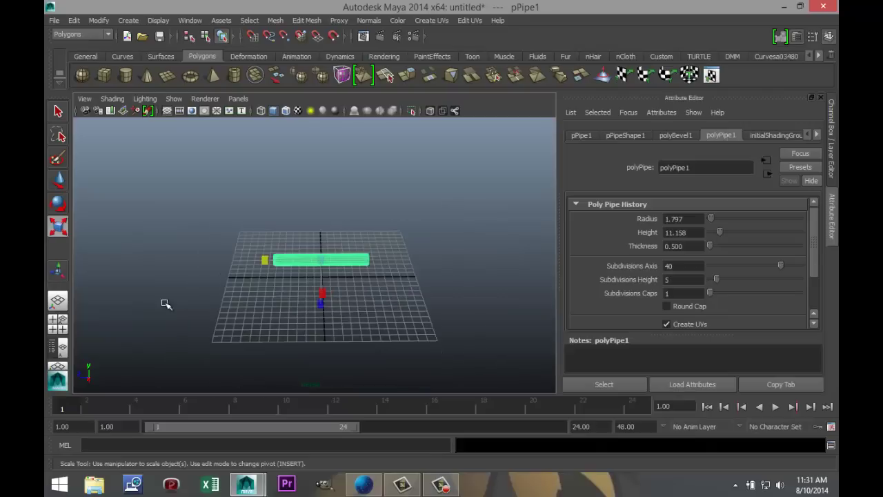
{"action": "left_click_drag", "start_coordinate": [259, 260], "coordinate": [239, 261]}
{"action": "scroll", "coordinate": [269, 307], "scroll_direction": "up", "scroll_amount": 4}
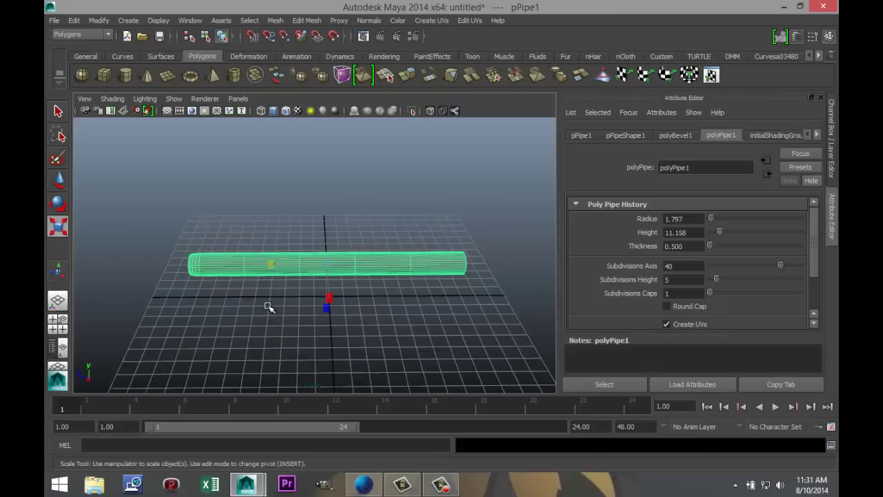
- Switch from the perspective view to a full-size front view and reselect the pipe
{"action": "scroll", "coordinate": [269, 307], "scroll_direction": "down", "scroll_amount": 2}
{"action": "left_click_drag", "start_coordinate": [257, 332], "coordinate": [375, 311], "text": "alt"}
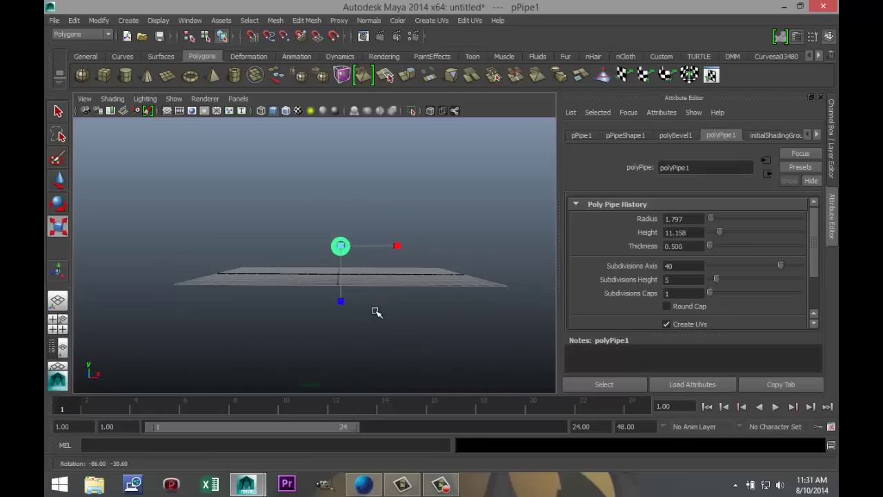
{"action": "left_click", "coordinate": [60, 331]}
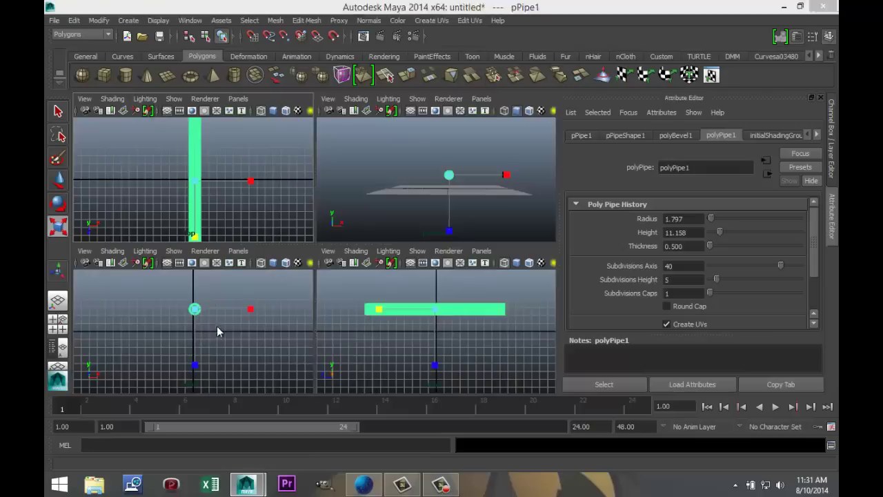
{"action": "key", "text": "space"}
{"action": "left_click", "coordinate": [481, 233]}
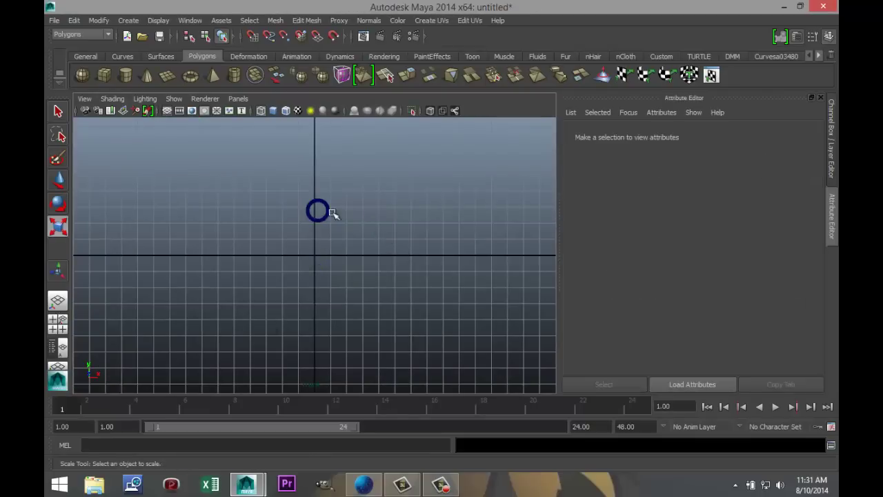
{"action": "left_click_drag", "start_coordinate": [379, 233], "coordinate": [383, 268]}
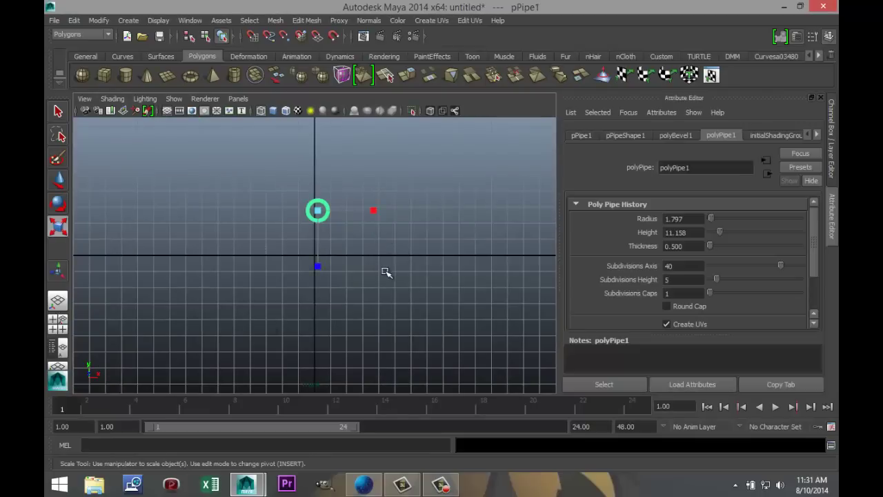
- Centre the pipe on the origin by setting its X, Y and Z translation to 0
{"action": "left_click", "coordinate": [679, 136]}
{"action": "left_click", "coordinate": [627, 136]}
{"action": "left_click", "coordinate": [587, 136]}
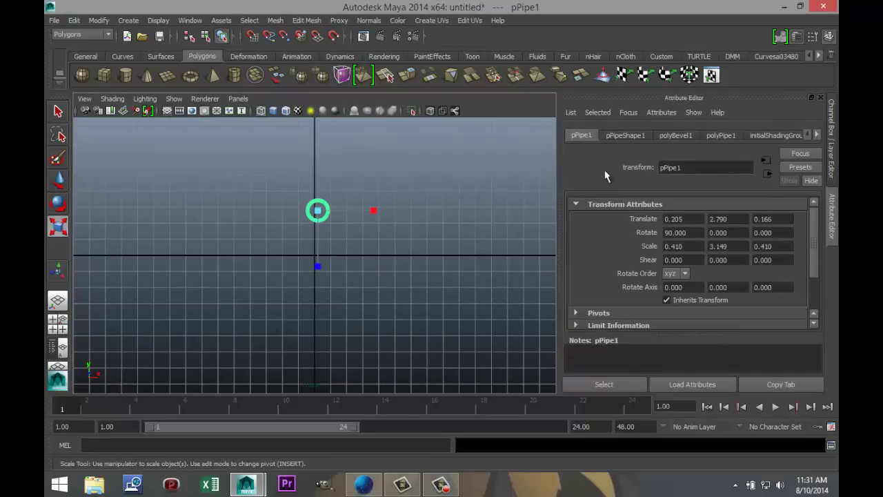
{"action": "left_click", "coordinate": [688, 221]}
{"action": "type", "text": "0"}
{"action": "key", "text": "Tab"}
{"action": "type", "text": "0"}
{"action": "key", "text": "Tab"}
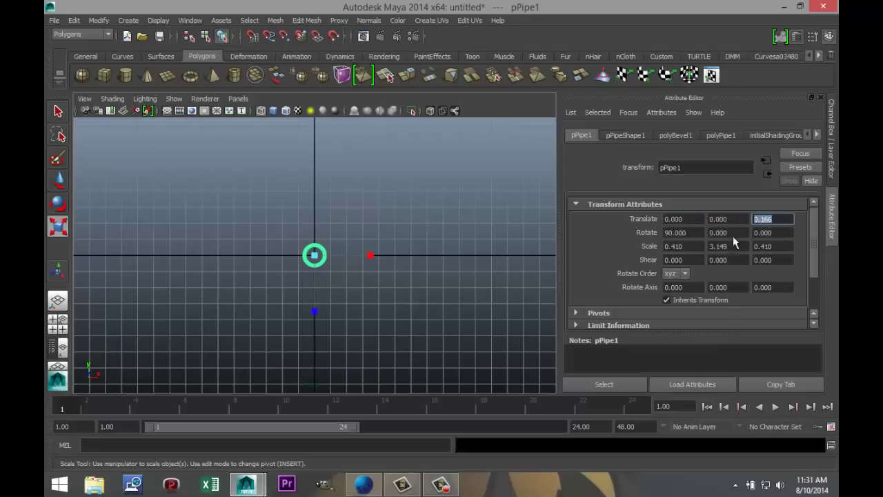
{"action": "left_click", "coordinate": [371, 288]}
- Duplicate the centred pipe and move the copy straight down to about Y -5.29
{"action": "left_click", "coordinate": [321, 259]}
{"action": "key", "text": "ctrl+d"}
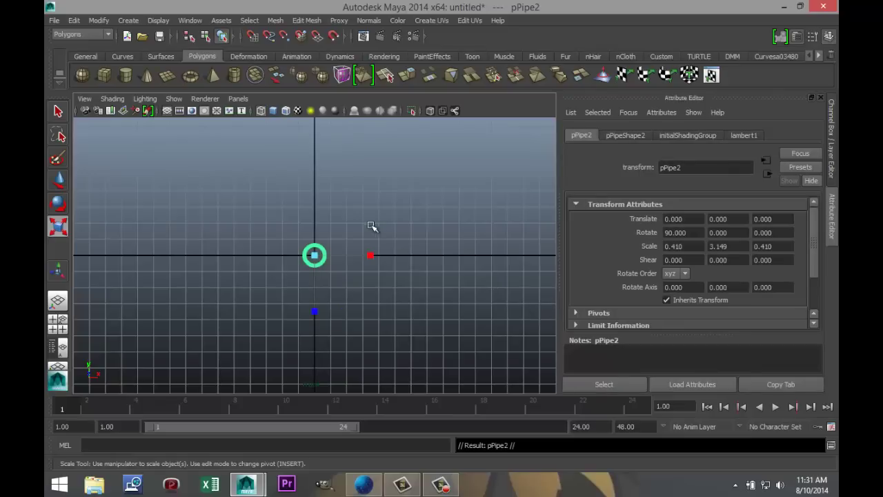
{"action": "key", "text": "w"}
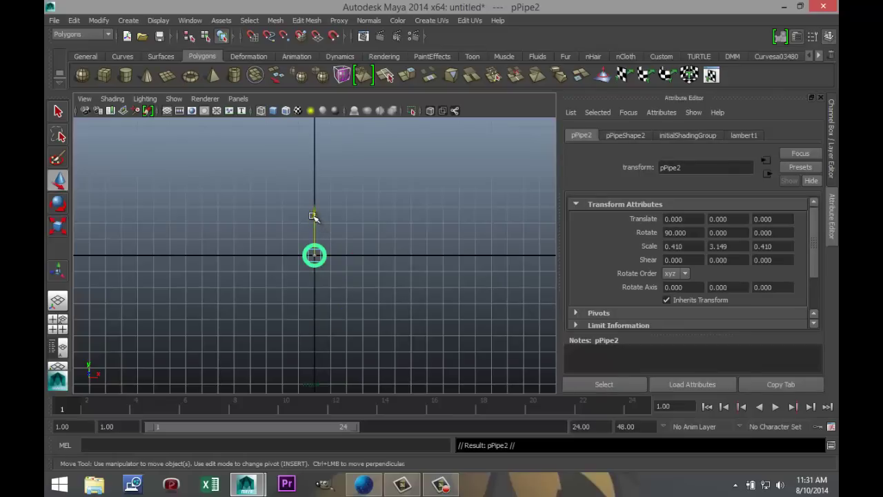
{"action": "left_click_drag", "start_coordinate": [315, 214], "coordinate": [331, 300]}
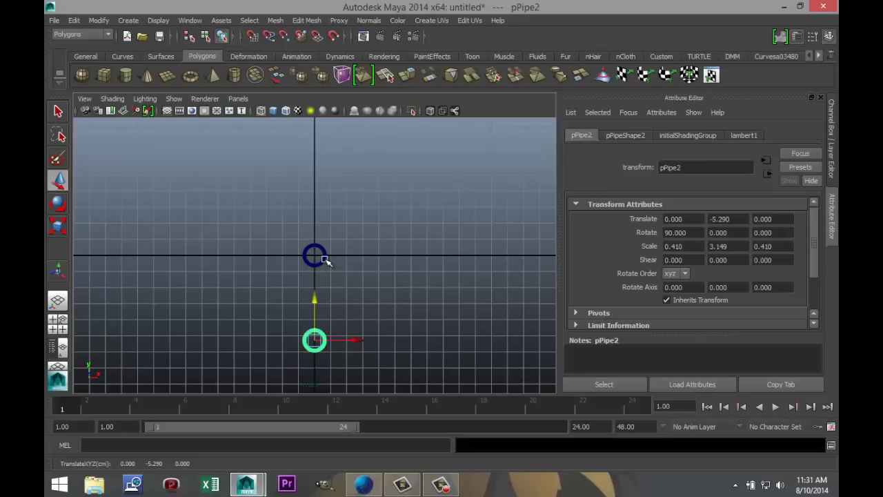
- Try to rotate both pipes about a shared pivot after centring their pivots and adjusting them in pivot-edit mode
{"action": "left_click", "coordinate": [324, 260]}
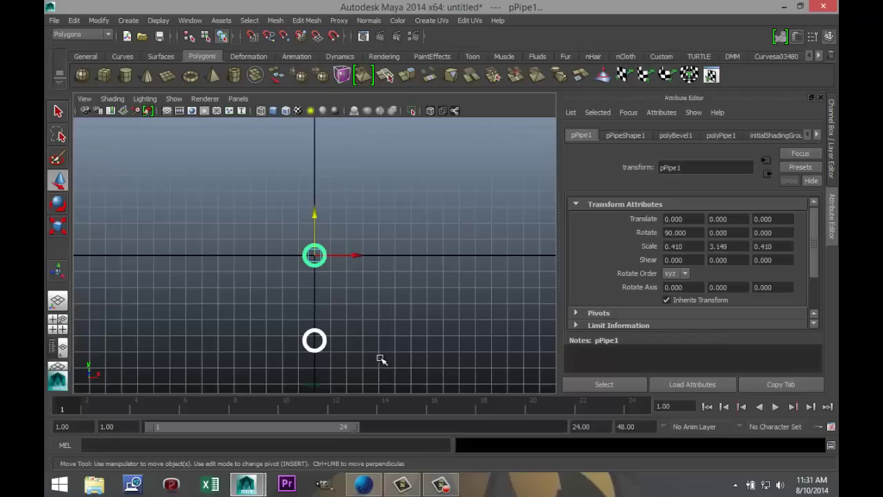
{"action": "left_click", "coordinate": [96, 20]}
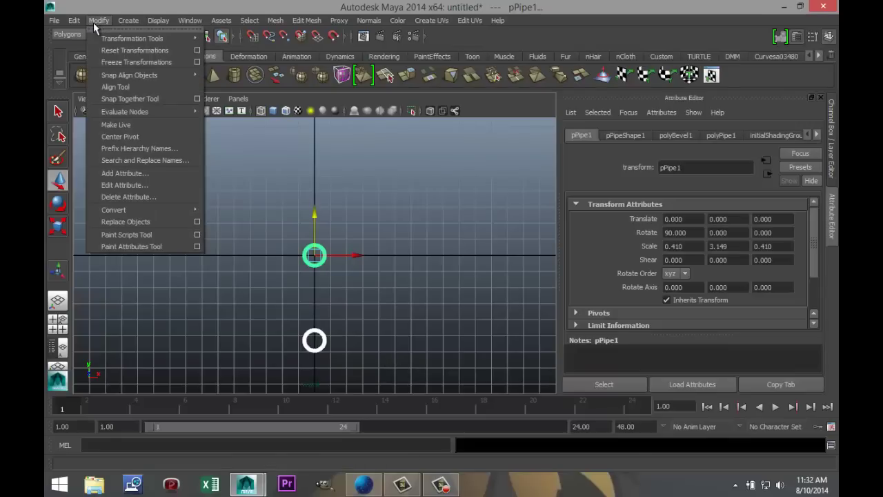
{"action": "left_click", "coordinate": [131, 137]}
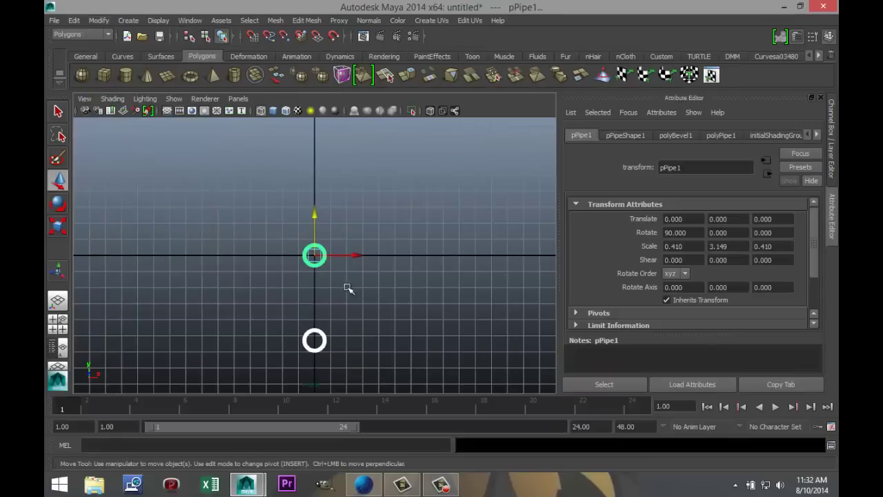
{"action": "key", "text": "Insert"}
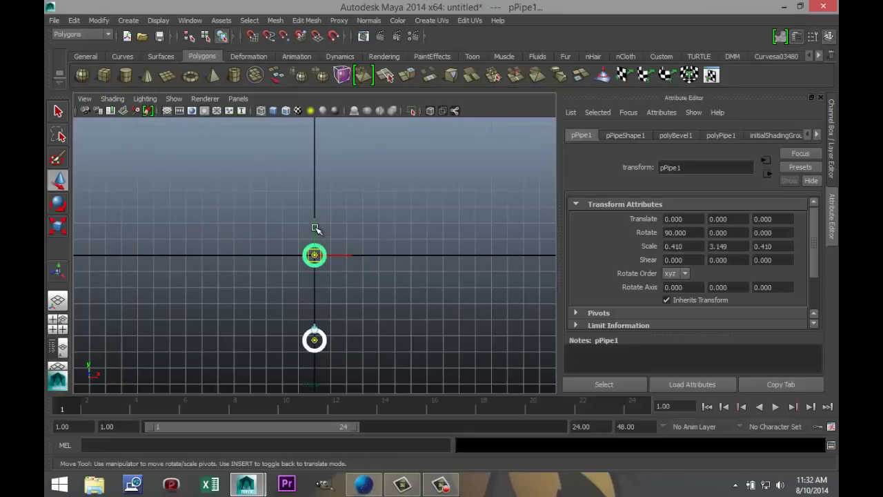
{"action": "left_click", "coordinate": [315, 229]}
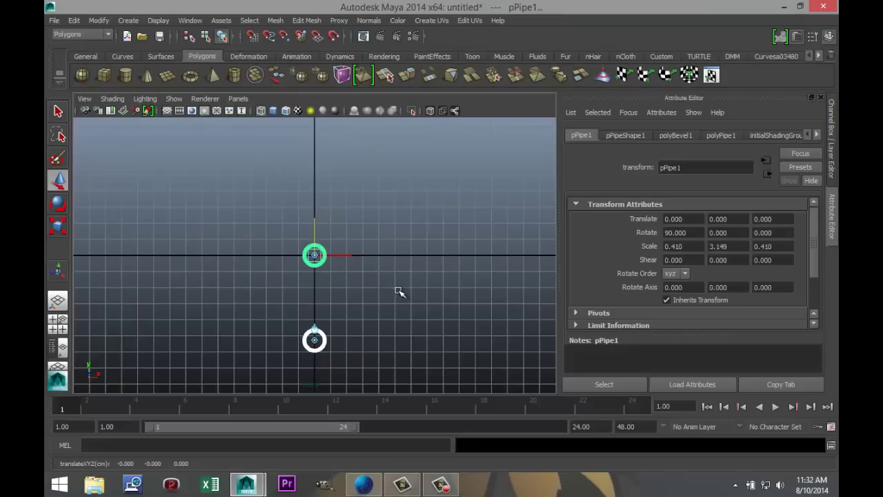
{"action": "key", "text": "e"}
{"action": "left_click_drag", "start_coordinate": [369, 252], "coordinate": [370, 272]}
- Undo the rotation, the two-pipe selection and the lower copy's placement, then deselect everything
{"action": "key", "text": "ctrl+z"}
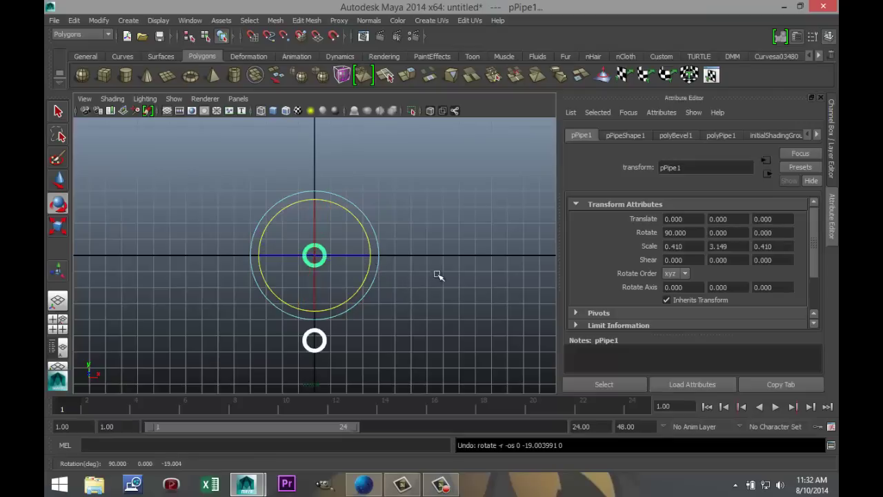
{"action": "key", "text": "ctrl+z"}
{"action": "key", "text": "ctrl+z"}
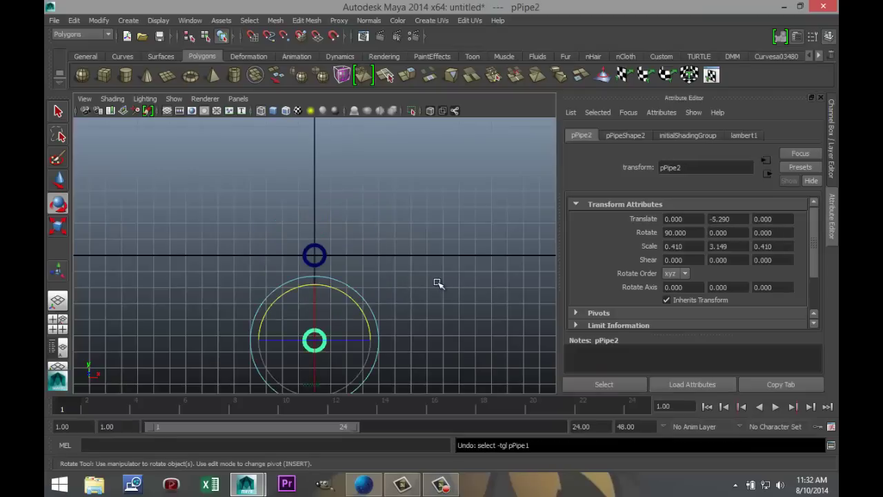
{"action": "key", "text": "ctrl+z"}
{"action": "left_click", "coordinate": [350, 271]}
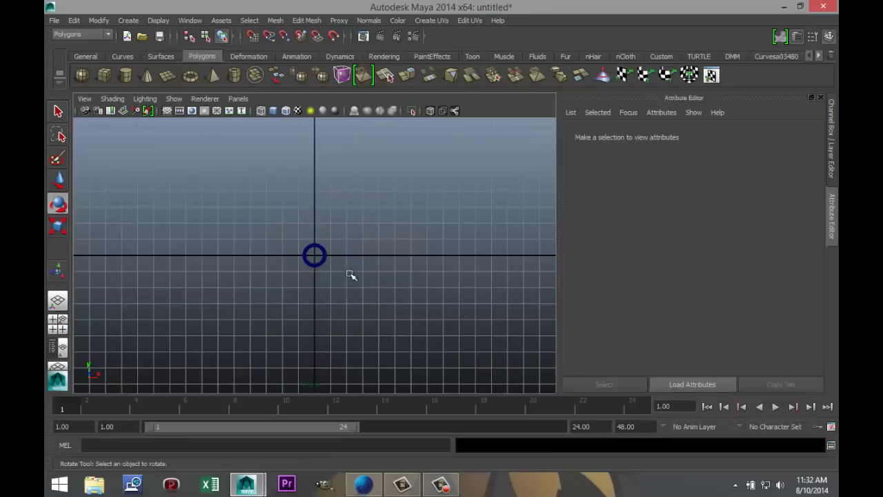
- Duplicate the pipe at the origin and move the copy straight down to about Y -5.25
{"action": "left_click", "coordinate": [320, 257]}
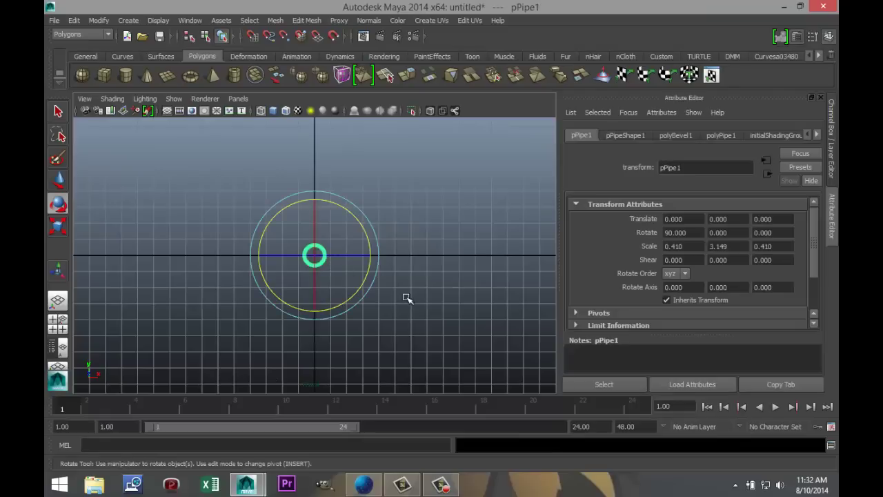
{"action": "key", "text": "ctrl+d"}
{"action": "key", "text": "w"}
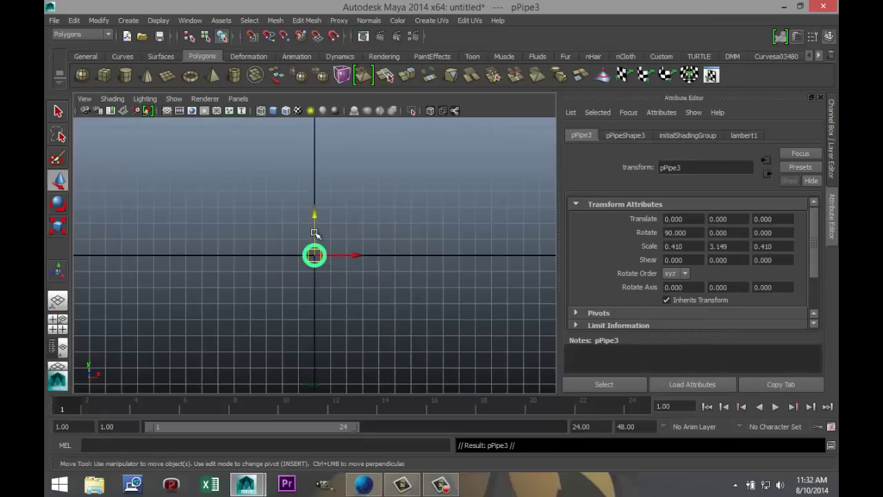
{"action": "left_click_drag", "start_coordinate": [320, 230], "coordinate": [340, 308]}
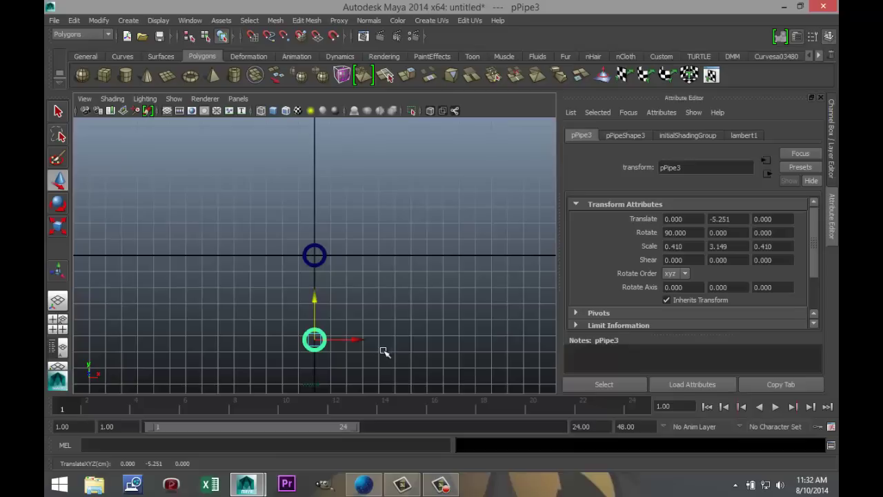
- Duplicate the lower pipe and place the copy on the negative X side at about X -3.01, Y -2.59
{"action": "key", "text": "ctrl+d"}
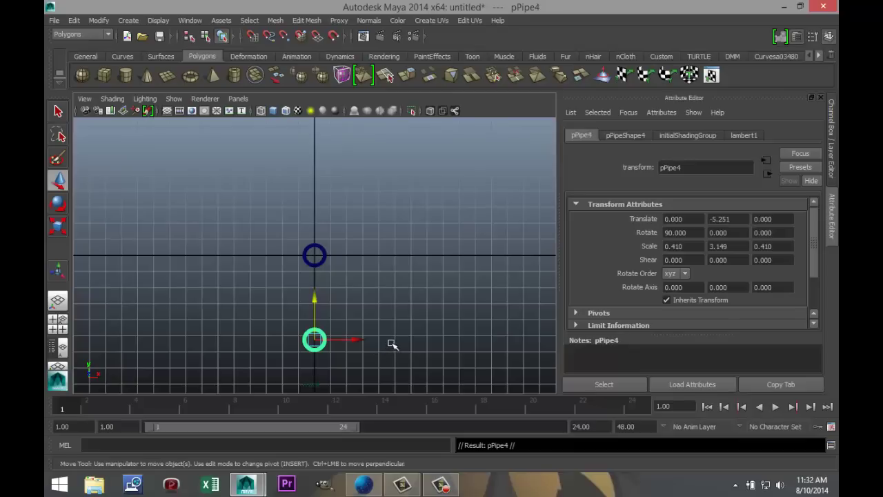
{"action": "left_click_drag", "start_coordinate": [357, 339], "coordinate": [308, 339]}
{"action": "left_click_drag", "start_coordinate": [267, 306], "coordinate": [263, 267]}
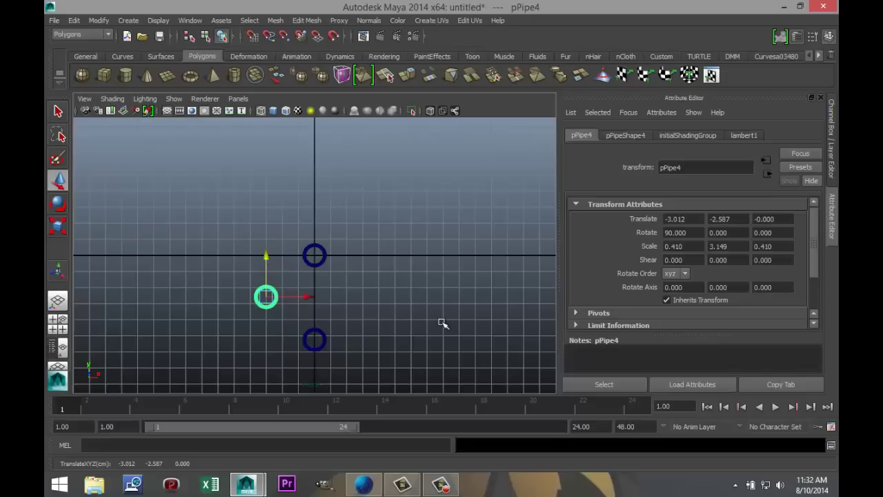
- Duplicate the side pipe across the vertical axis to about X 2.82, and lower both side pipes to about Y -3.63
{"action": "key", "text": "ctrl+d"}
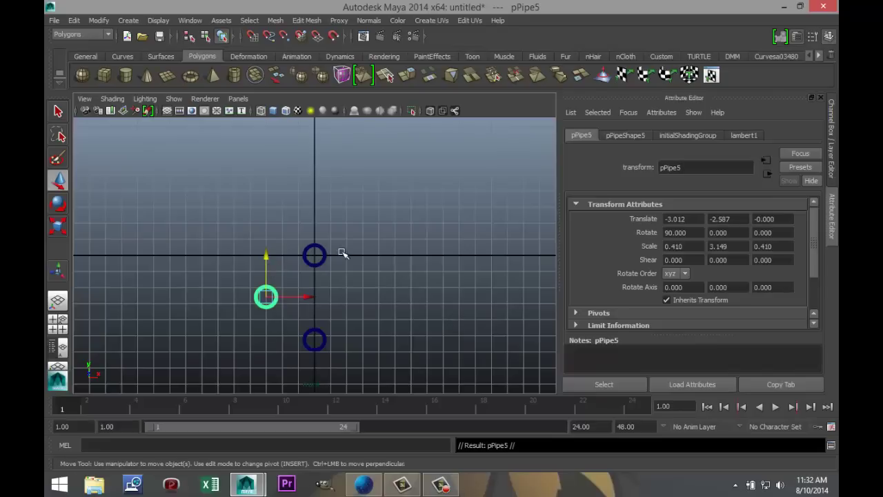
{"action": "left_click_drag", "start_coordinate": [310, 297], "coordinate": [402, 300]}
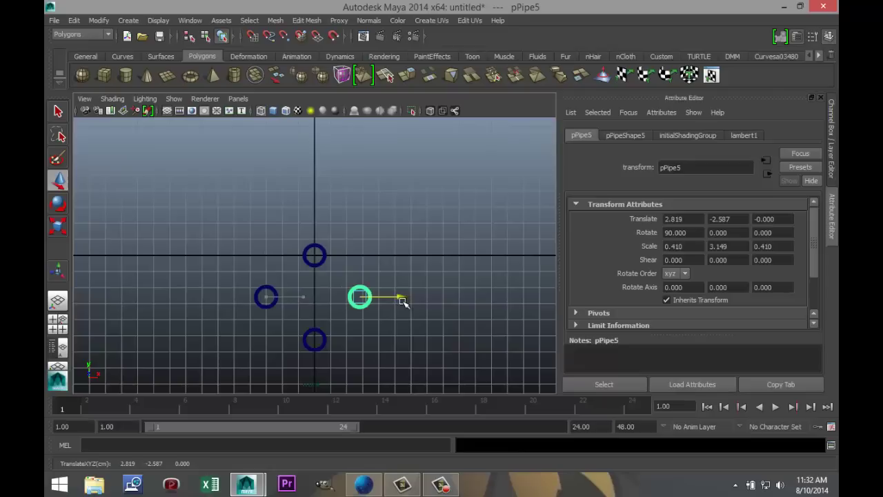
{"action": "left_click_drag", "start_coordinate": [404, 301], "coordinate": [404, 333]}
{"action": "left_click", "coordinate": [271, 298]}
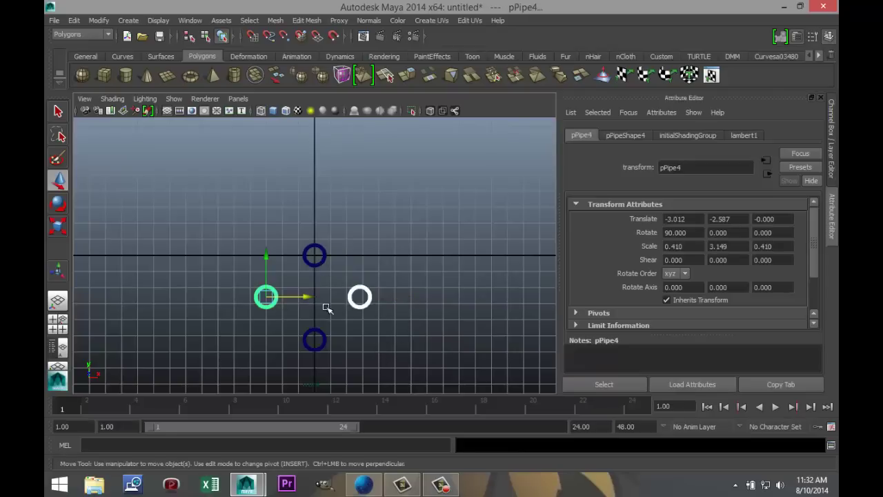
{"action": "left_click_drag", "start_coordinate": [263, 256], "coordinate": [269, 274]}
- Try to bring the two side pipes closer together by scaling them, and undo the scaling
{"action": "key", "text": "r"}
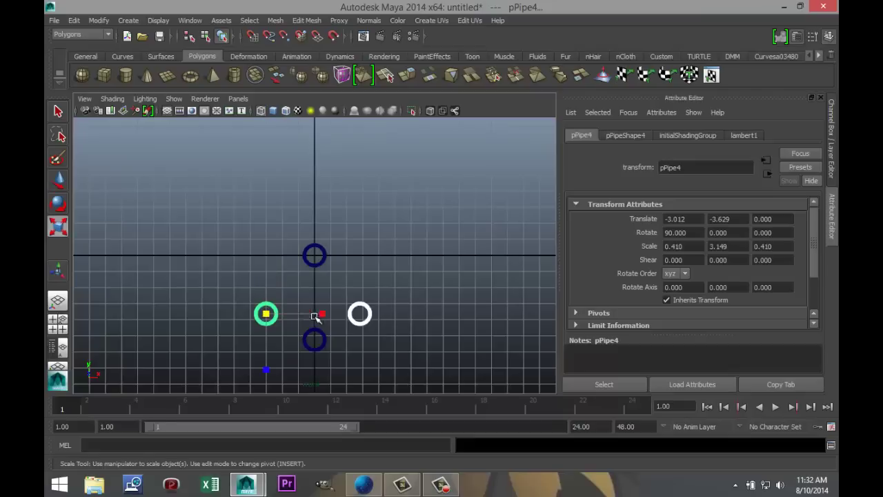
{"action": "left_click_drag", "start_coordinate": [322, 314], "coordinate": [269, 316]}
{"action": "key", "text": "ctrl+z"}
{"action": "key", "text": "ctrl+z"}
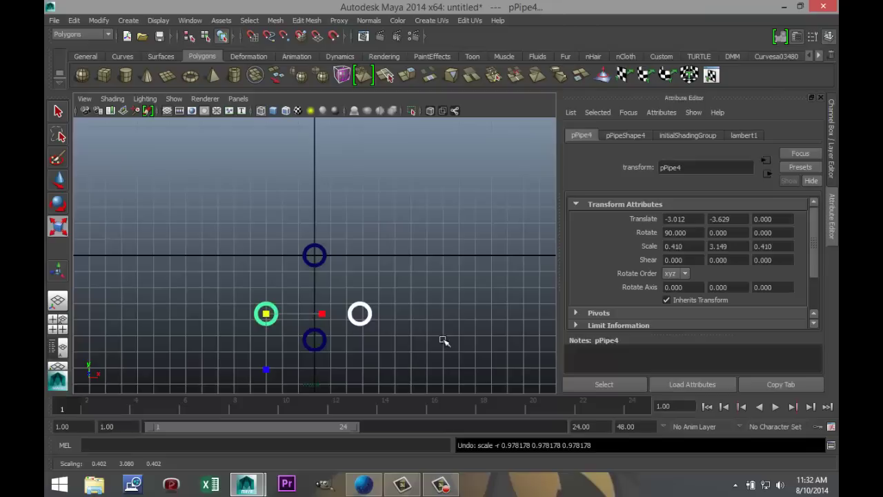
- Move the two side pipes inward individually, one to about X 2.32 and the other to about X -2.39
{"action": "left_click", "coordinate": [366, 330]}
{"action": "left_click", "coordinate": [359, 325]}
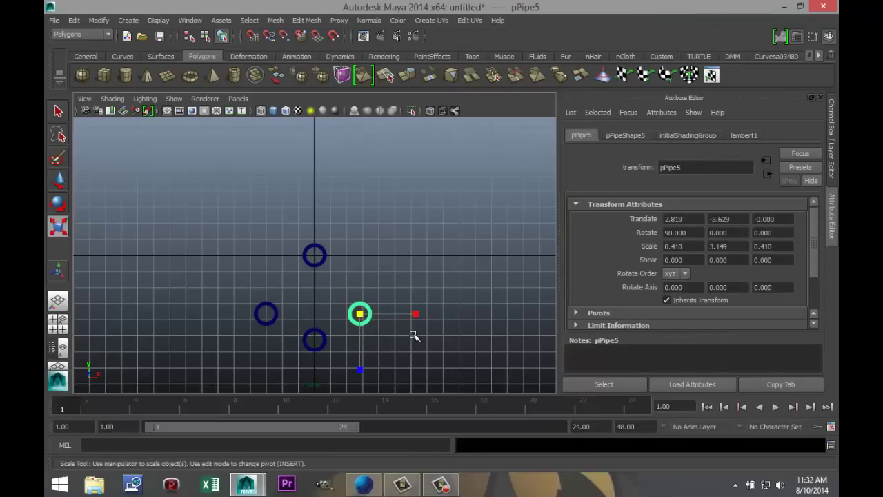
{"action": "key", "text": "w"}
{"action": "left_click_drag", "start_coordinate": [400, 313], "coordinate": [385, 319]}
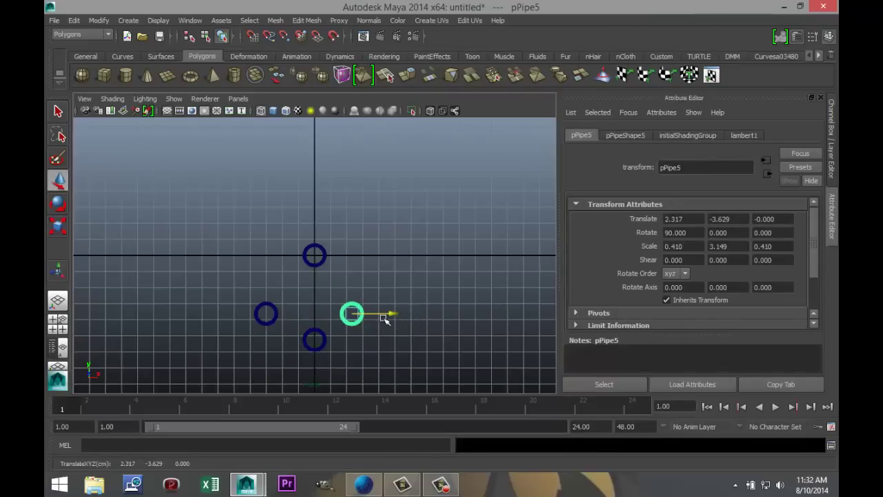
{"action": "left_click", "coordinate": [278, 315]}
{"action": "left_click_drag", "start_coordinate": [301, 312], "coordinate": [309, 314]}
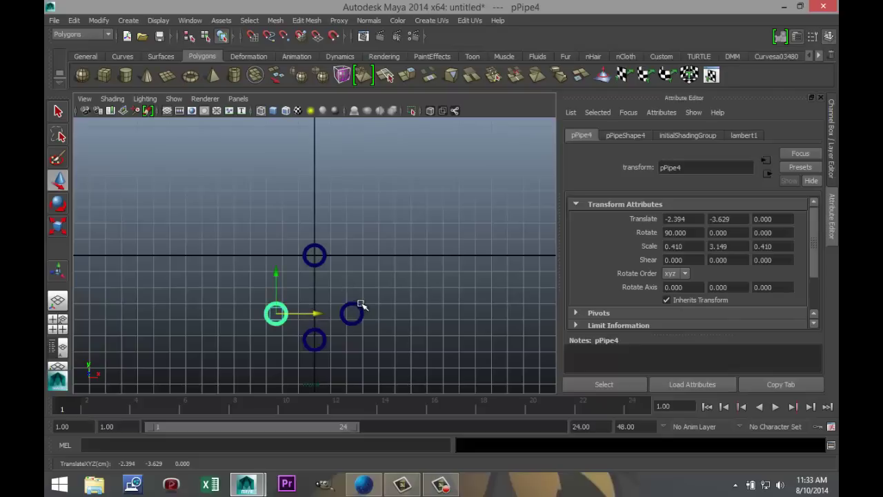
- Duplicate both side pipes together, raise the copies to about Y -1.12 to complete a six-pipe ring, and deselect them
{"action": "left_click", "coordinate": [356, 308]}
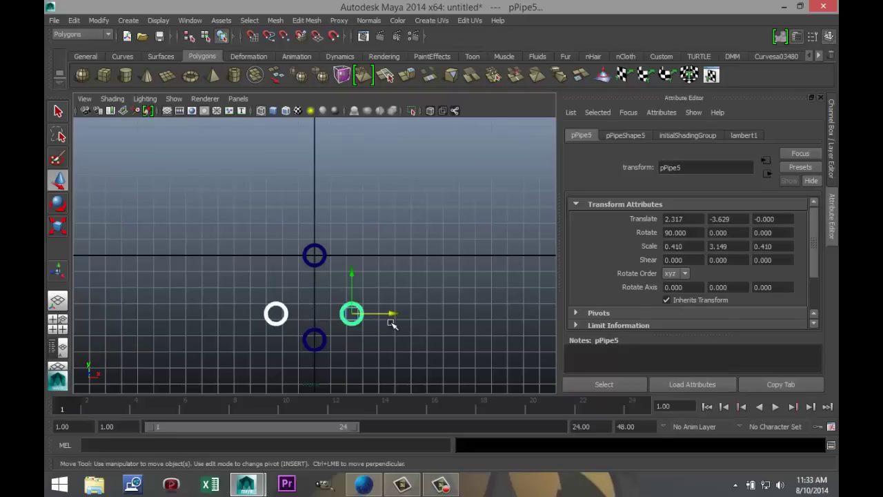
{"action": "key", "text": "ctrl+d"}
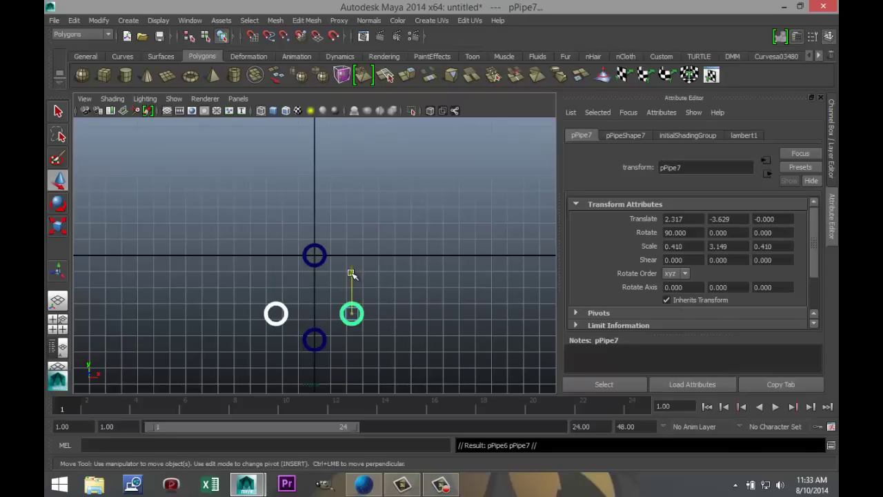
{"action": "left_click_drag", "start_coordinate": [352, 274], "coordinate": [356, 234]}
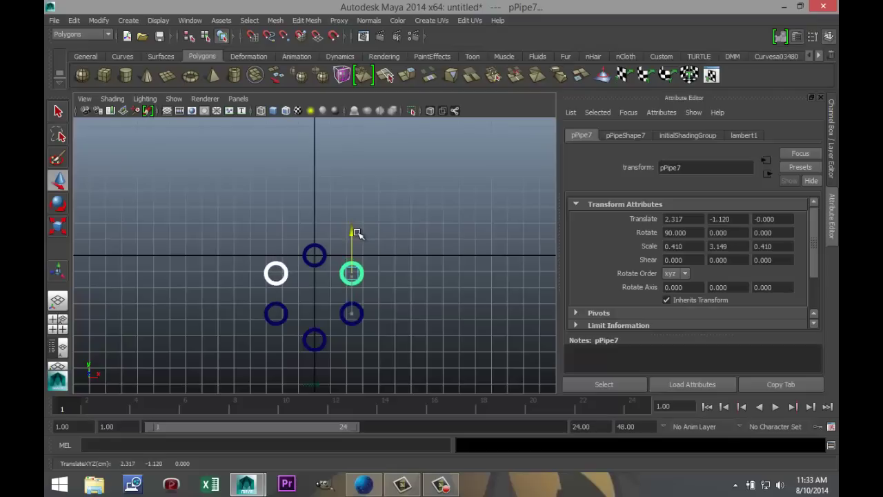
{"action": "left_click", "coordinate": [440, 307]}
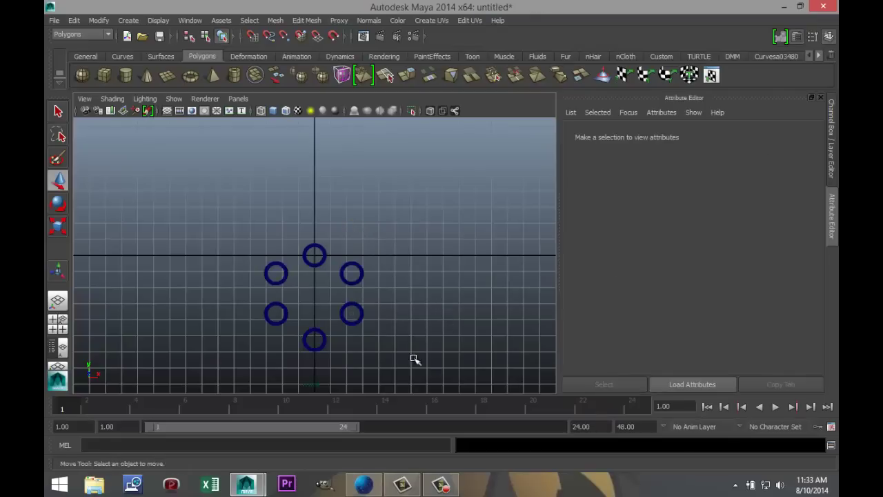
- Select all the pipes in the full-size perspective view and raise them together until the active pipe reaches about Y 4.57
{"action": "left_click", "coordinate": [54, 350]}
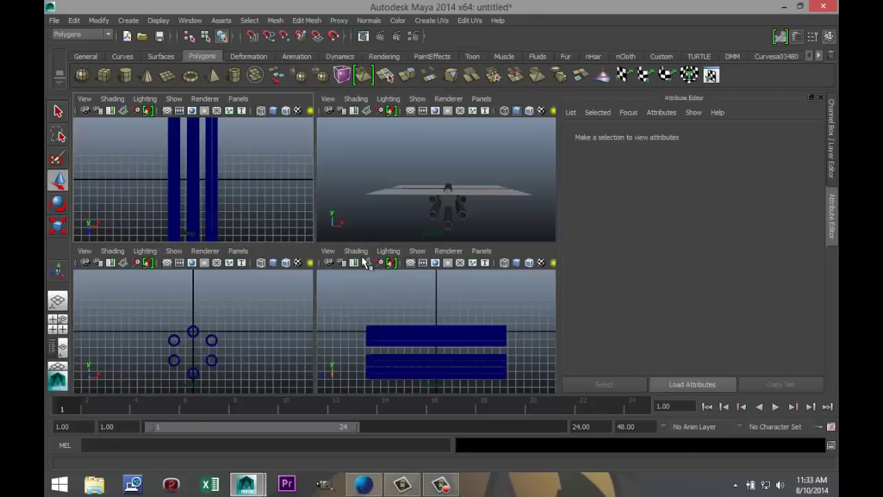
{"action": "key", "text": "space"}
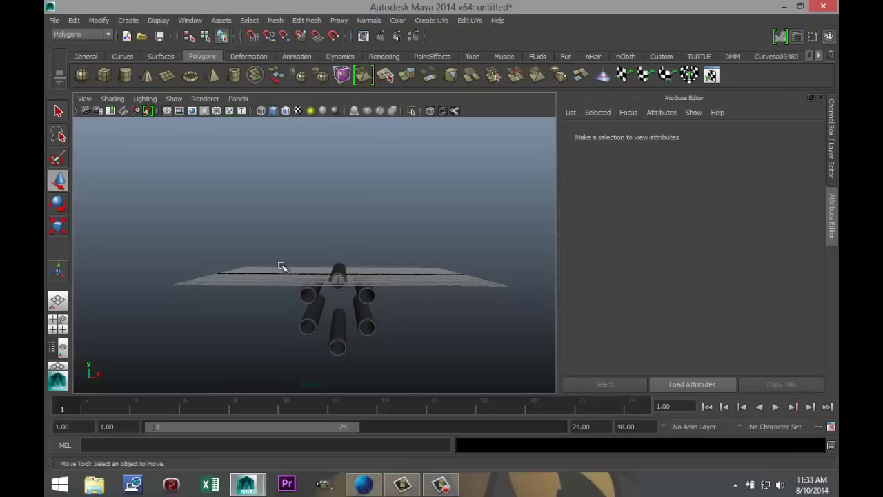
{"action": "left_click_drag", "start_coordinate": [247, 238], "coordinate": [460, 384]}
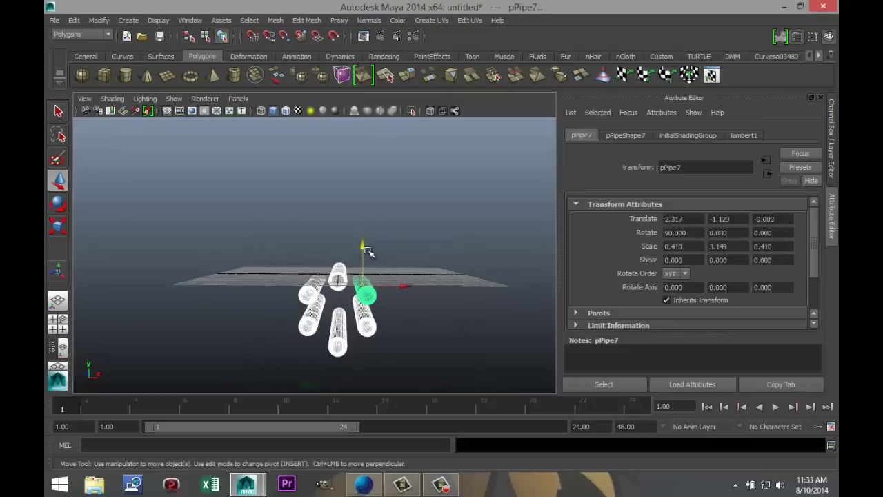
{"action": "left_click_drag", "start_coordinate": [364, 247], "coordinate": [363, 189]}
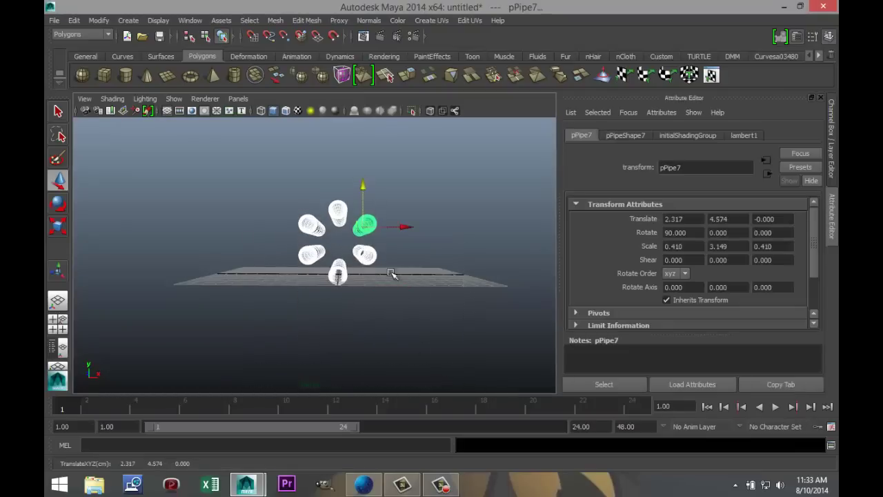
{"action": "left_click_drag", "start_coordinate": [394, 274], "coordinate": [442, 333], "text": "alt"}
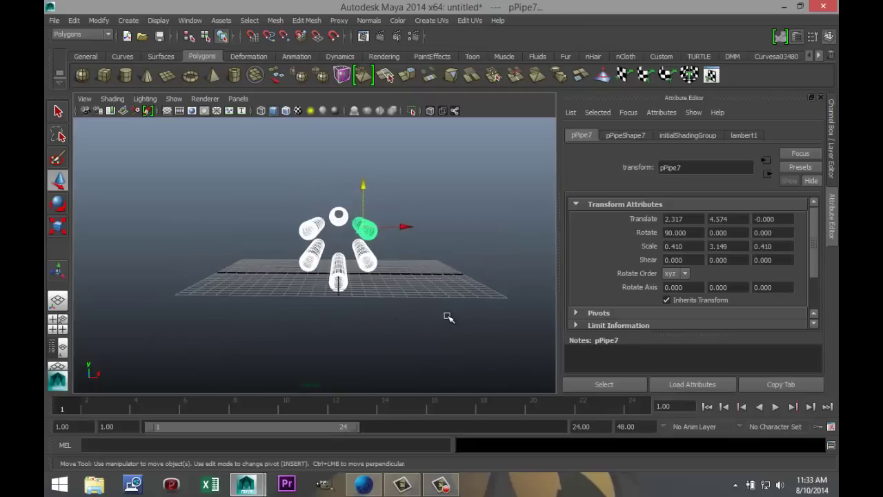
- Deselect the pipes and draw a flat polygon cylinder about 3.24 in radius and 0.2 high on the grid beside them
{"action": "left_click", "coordinate": [448, 310]}
{"action": "scroll", "coordinate": [449, 308], "scroll_direction": "up", "scroll_amount": 3}
{"action": "scroll", "coordinate": [449, 307], "scroll_direction": "down", "scroll_amount": 3}
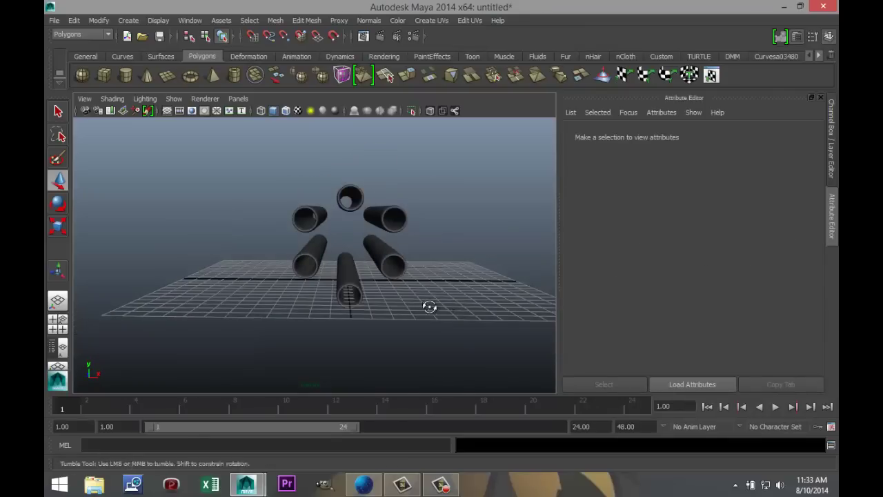
{"action": "left_click_drag", "start_coordinate": [429, 308], "coordinate": [336, 315], "text": "alt"}
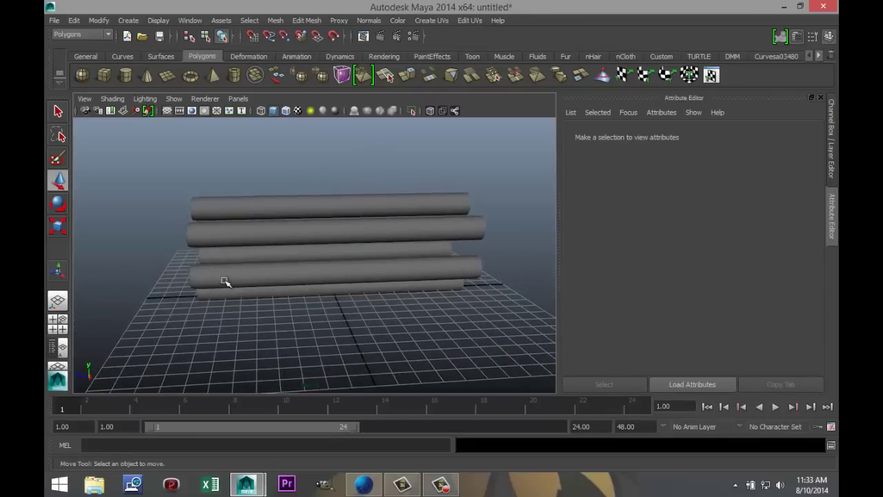
{"action": "scroll", "coordinate": [153, 240], "scroll_direction": "down", "scroll_amount": 2}
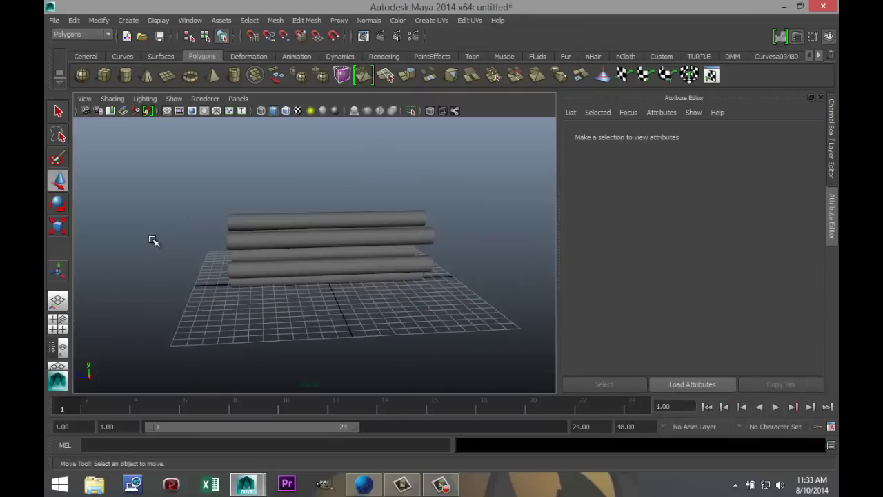
{"action": "left_click", "coordinate": [125, 77]}
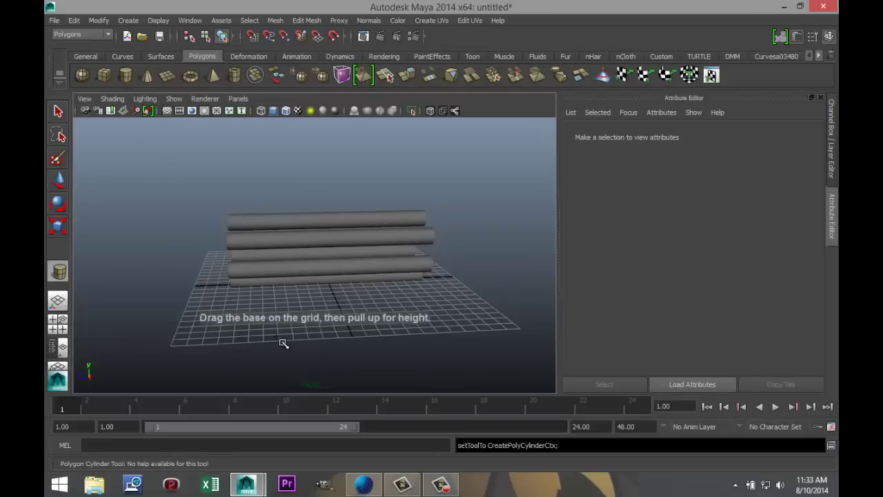
{"action": "left_click_drag", "start_coordinate": [280, 334], "coordinate": [325, 332]}
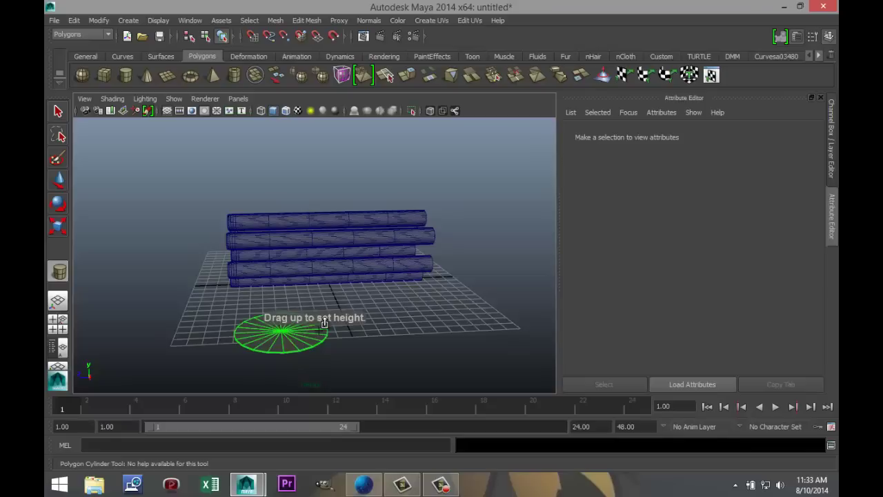
{"action": "left_click", "coordinate": [319, 330]}
- Rotate the flat cylinder upright, setting its X rotation to exactly 90
{"action": "key", "text": "e"}
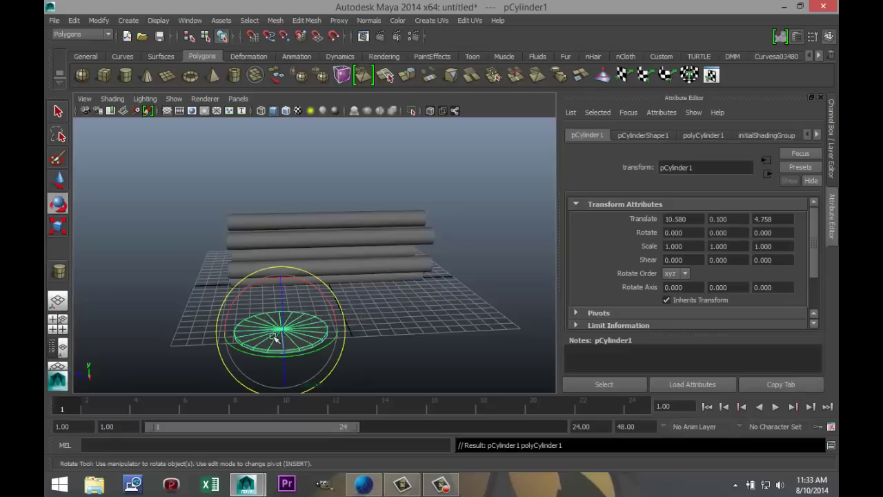
{"action": "left_click_drag", "start_coordinate": [257, 295], "coordinate": [263, 366]}
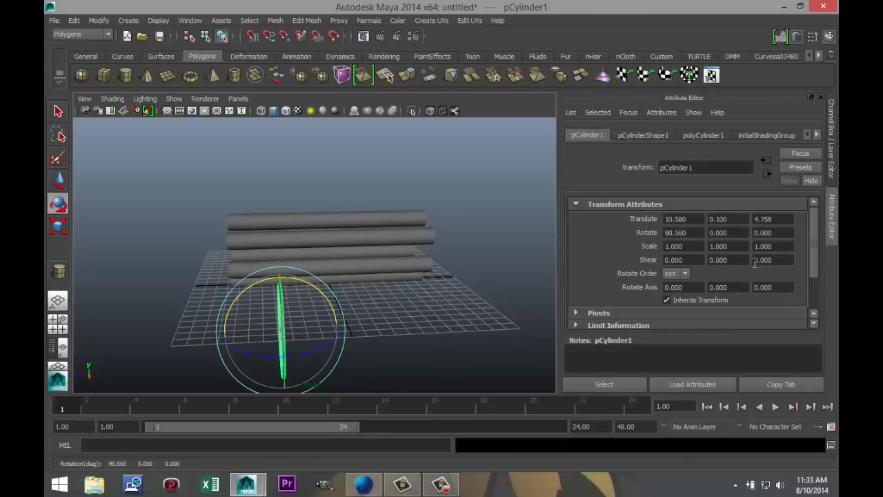
{"action": "left_click", "coordinate": [698, 235]}
{"action": "type", "text": "90"}
{"action": "key", "text": "Return"}
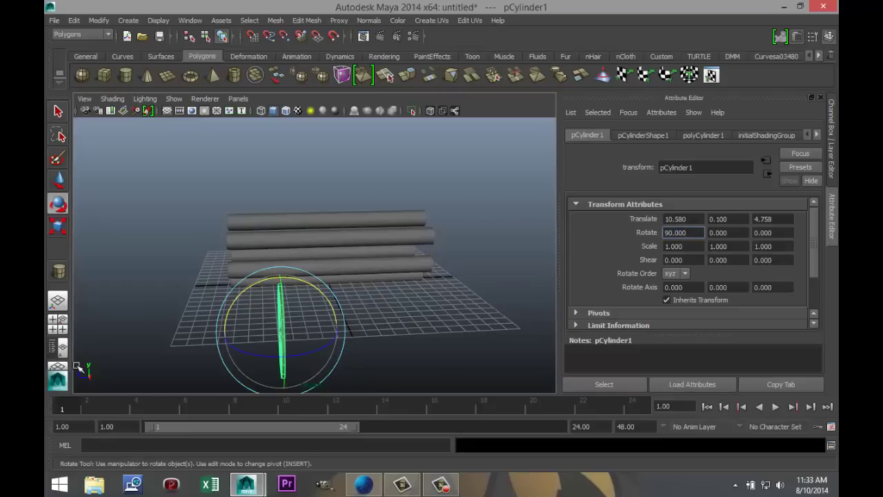
- In the full-size front view, move the disc onto the pipe ring, and then set its X, Y and Z translation to 0
{"action": "left_click", "coordinate": [58, 319]}
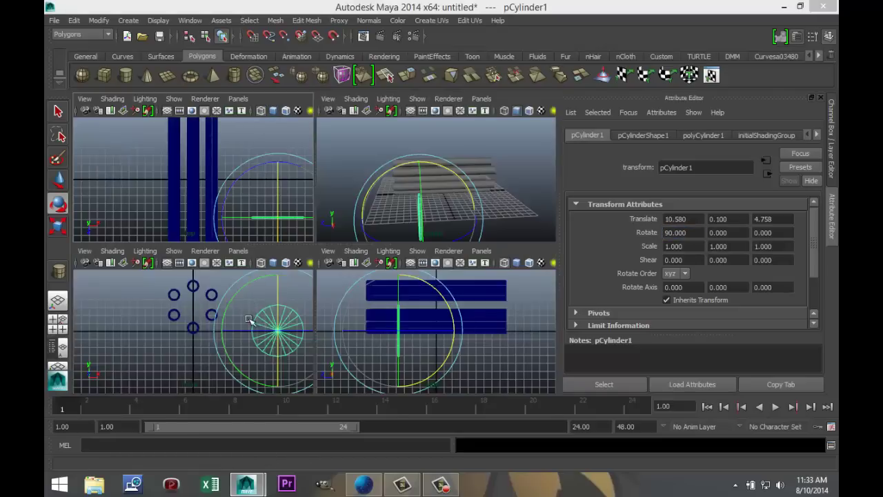
{"action": "key", "text": "space"}
{"action": "key", "text": "w"}
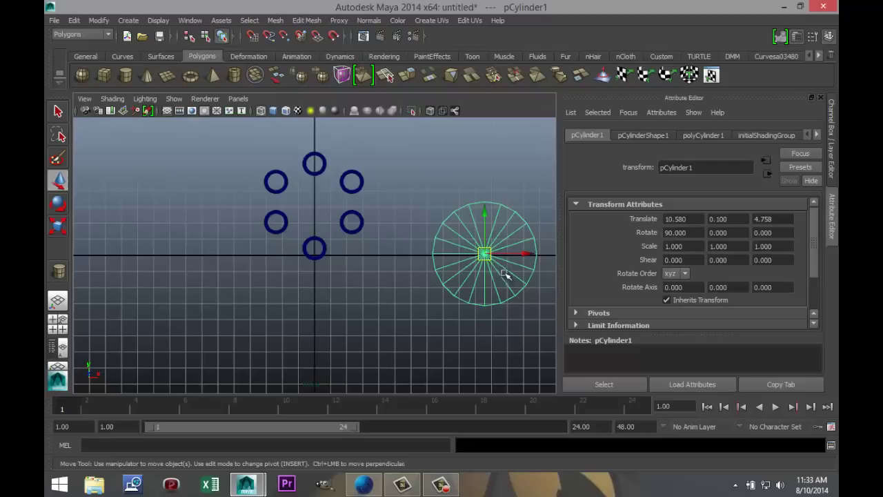
{"action": "left_click_drag", "start_coordinate": [484, 254], "coordinate": [315, 206]}
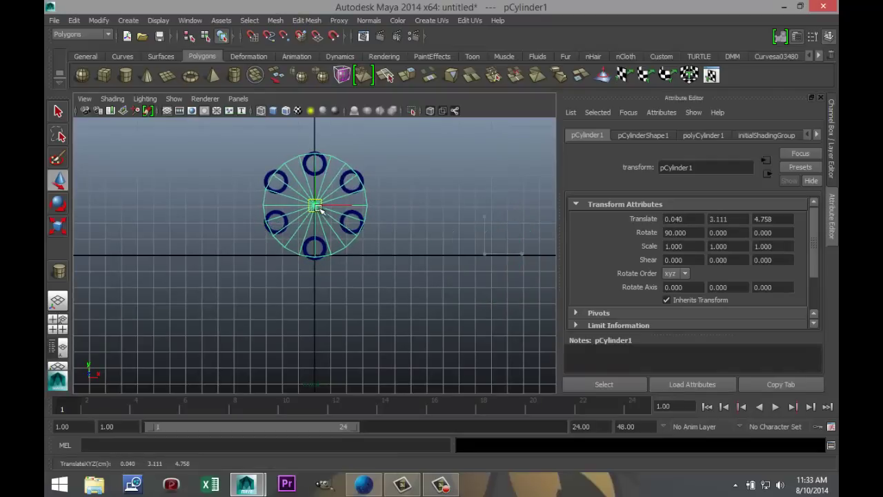
{"action": "left_click", "coordinate": [690, 219]}
{"action": "type", "text": "0"}
{"action": "key", "text": "Tab"}
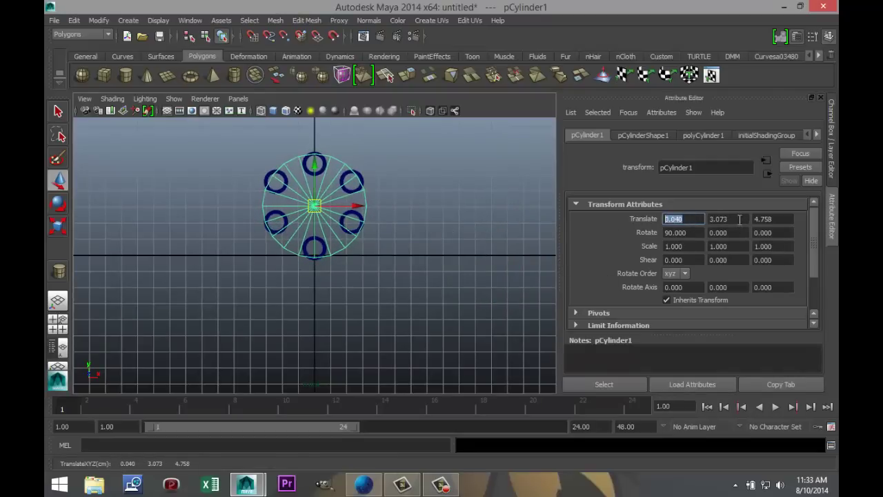
{"action": "type", "text": "0"}
{"action": "key", "text": "Tab"}
{"action": "type", "text": "0"}
{"action": "key", "text": "Return"}
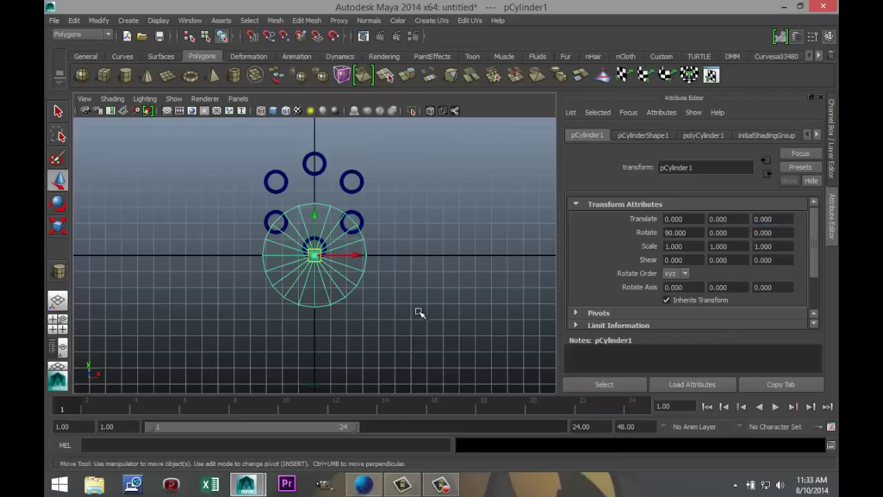
- Set the disc's axis subdivisions to 40
{"action": "left_click", "coordinate": [372, 304]}
{"action": "left_click", "coordinate": [344, 293]}
{"action": "left_click", "coordinate": [638, 135]}
{"action": "left_click", "coordinate": [704, 135]}
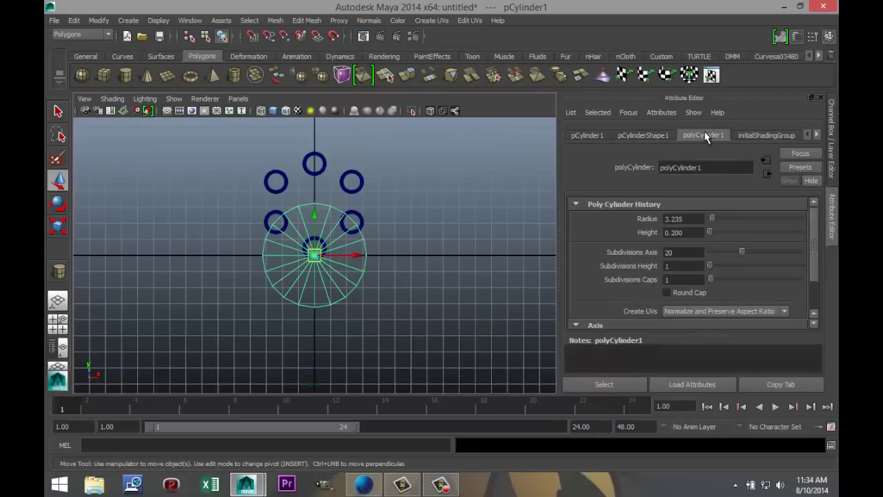
{"action": "double_click", "coordinate": [692, 249]}
{"action": "type", "text": "40"}
{"action": "key", "text": "Return"}
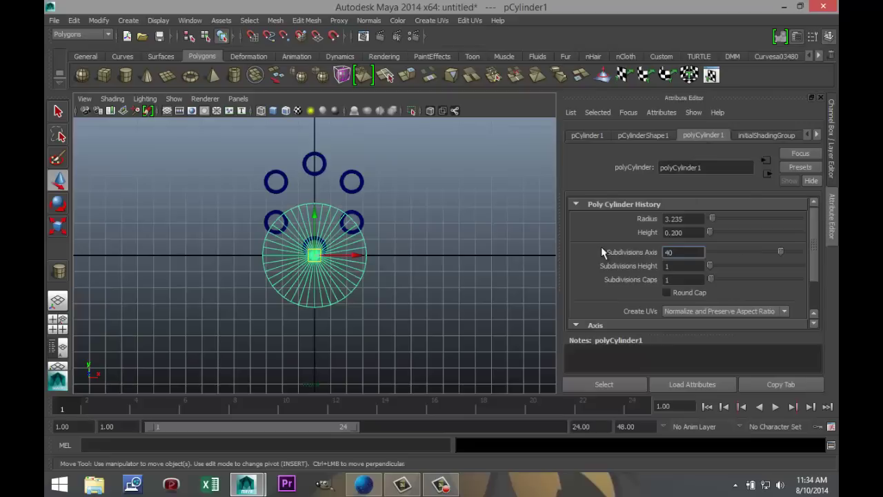
- Select all six pipes of the ring, lower them together until the bottom pipe reaches about Y -2.58, and deselect them
{"action": "left_click", "coordinate": [355, 186]}
{"action": "left_click", "coordinate": [318, 171], "text": "shift"}
{"action": "left_click", "coordinate": [284, 183], "text": "shift"}
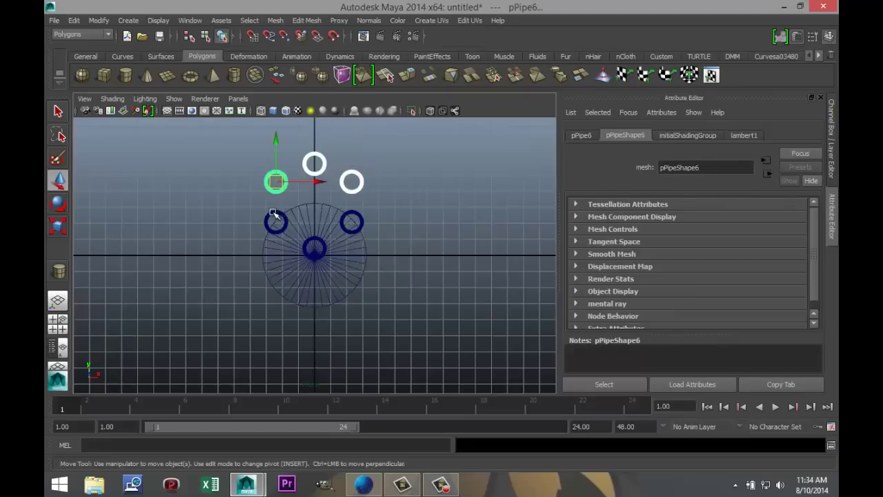
{"action": "left_click", "coordinate": [278, 213], "text": "shift"}
{"action": "left_click", "coordinate": [356, 222], "text": "shift"}
{"action": "scroll", "coordinate": [315, 289], "scroll_direction": "up", "scroll_amount": 10}
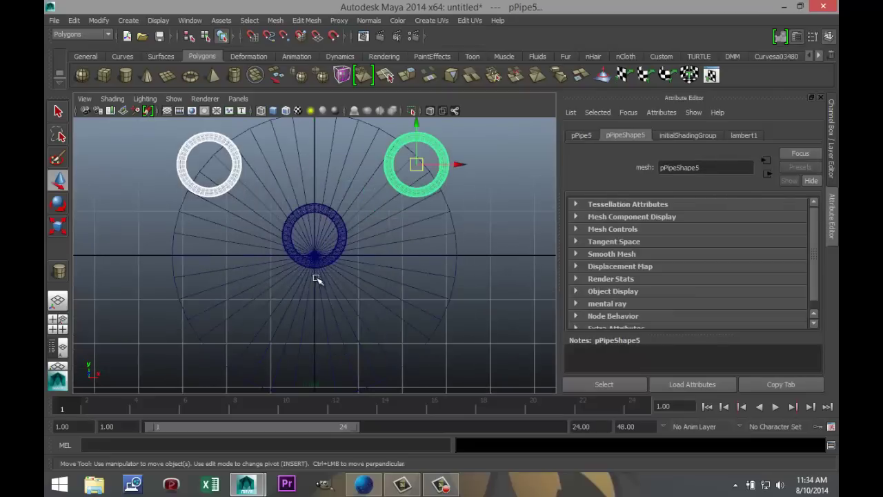
{"action": "left_click", "coordinate": [390, 168], "text": "shift"}
{"action": "scroll", "coordinate": [335, 246], "scroll_direction": "down", "scroll_amount": 10}
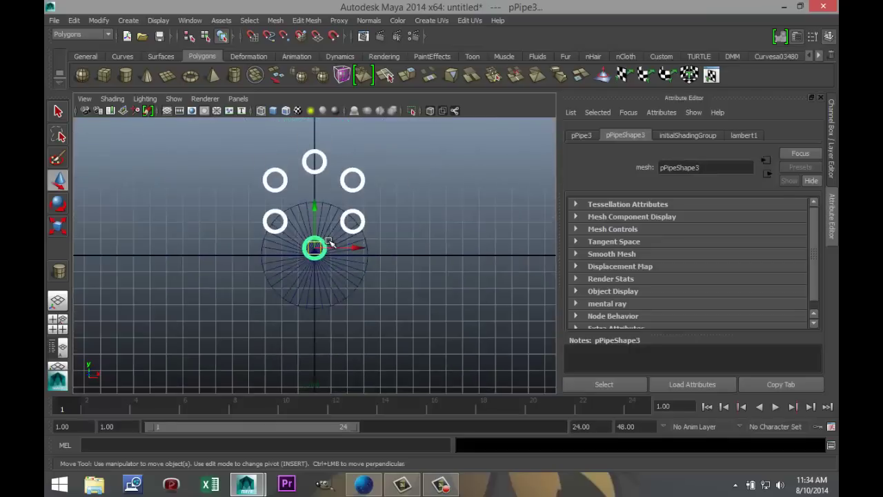
{"action": "left_click_drag", "start_coordinate": [313, 211], "coordinate": [315, 237]}
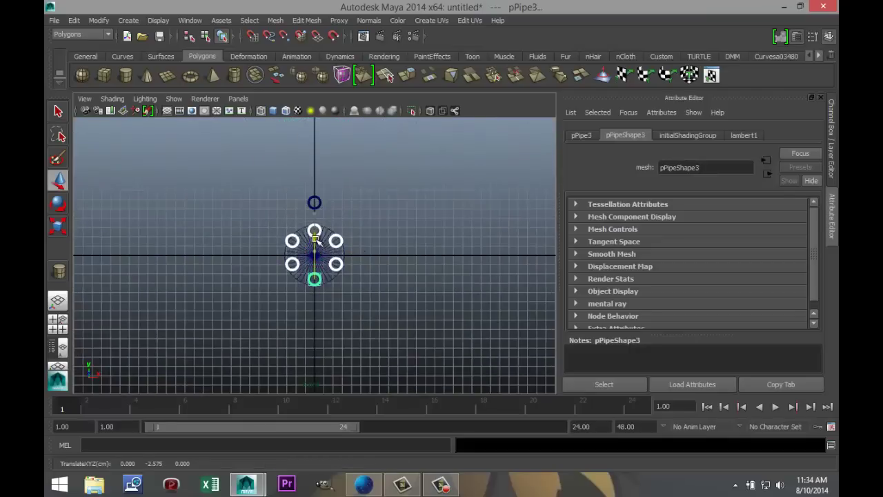
{"action": "left_click", "coordinate": [432, 218]}
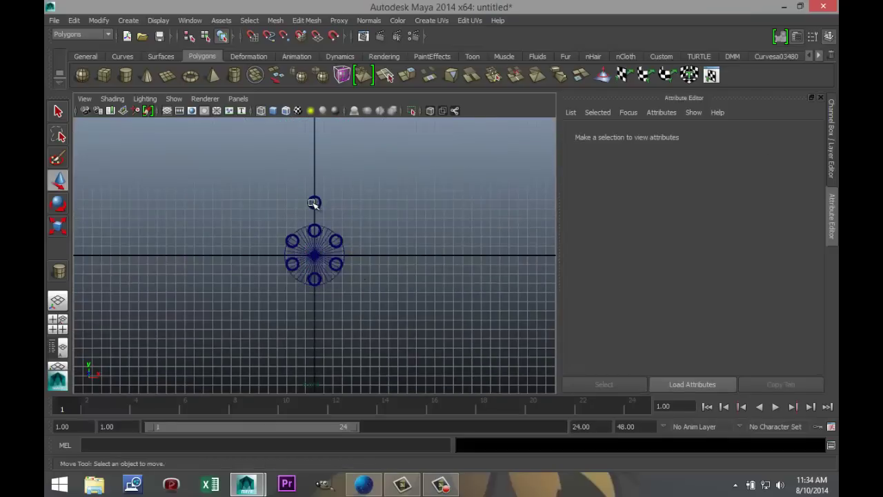
- Delete the leftover duplicate pipe above the ring
{"action": "left_click", "coordinate": [313, 202]}
{"action": "left_click", "coordinate": [394, 230]}
{"action": "scroll", "coordinate": [365, 272], "scroll_direction": "up", "scroll_amount": 4}
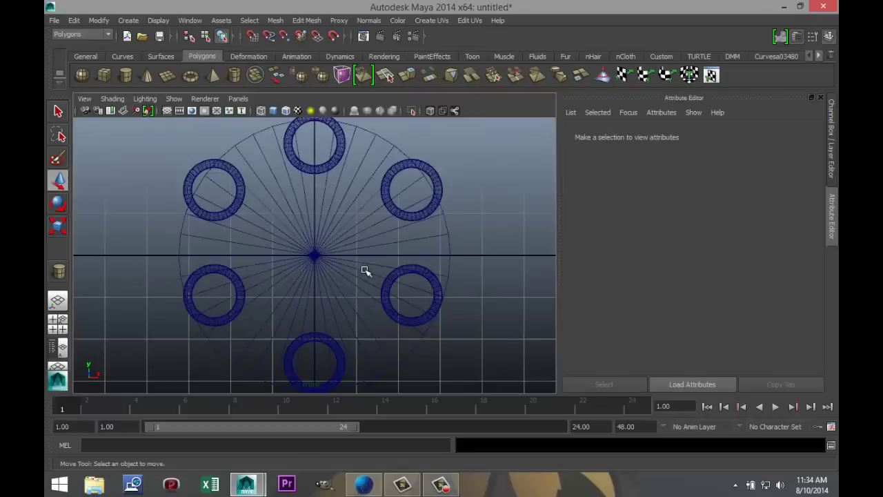
- Lower the ring's top pipe to about Y 2.34 and raise the bottom pipe slightly so both sit inside the disc's edge
{"action": "scroll", "coordinate": [356, 251], "scroll_direction": "down", "scroll_amount": 2}
{"action": "left_click", "coordinate": [324, 214]}
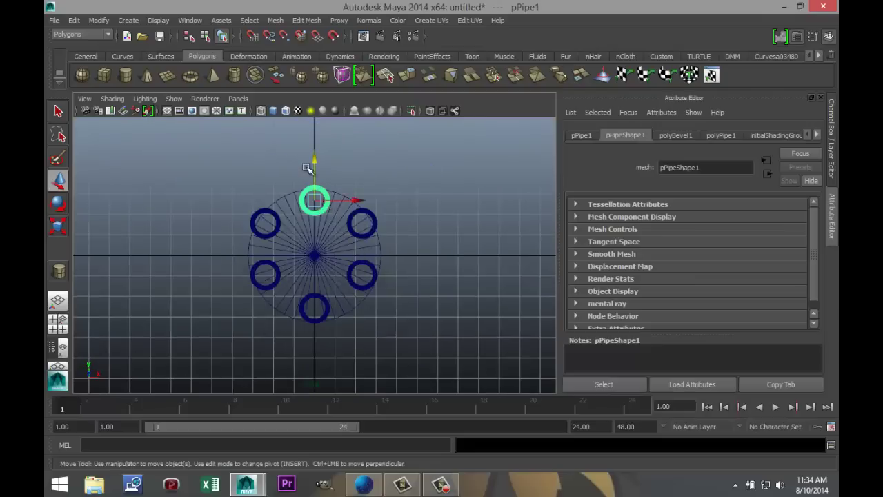
{"action": "left_click_drag", "start_coordinate": [315, 163], "coordinate": [315, 173]}
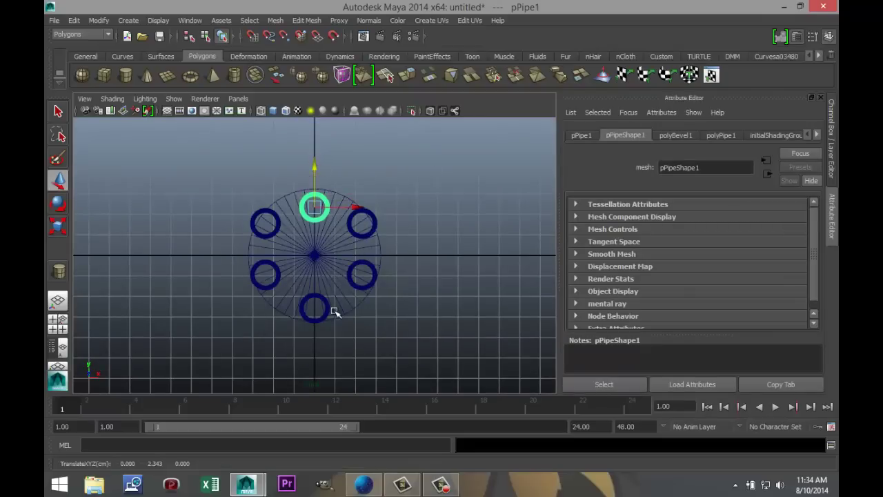
{"action": "left_click", "coordinate": [318, 295]}
{"action": "left_click_drag", "start_coordinate": [314, 271], "coordinate": [316, 266]}
- Move the upper-right pipe to about X 2.08, Y 1.16 and the upper-left pipe to about X -2.09, Y 1.13
{"action": "left_click", "coordinate": [356, 235]}
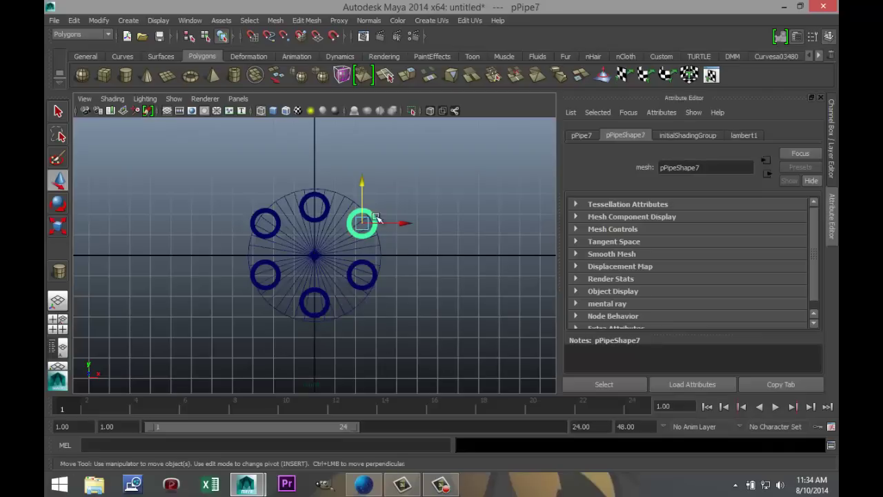
{"action": "left_click_drag", "start_coordinate": [362, 183], "coordinate": [362, 192]}
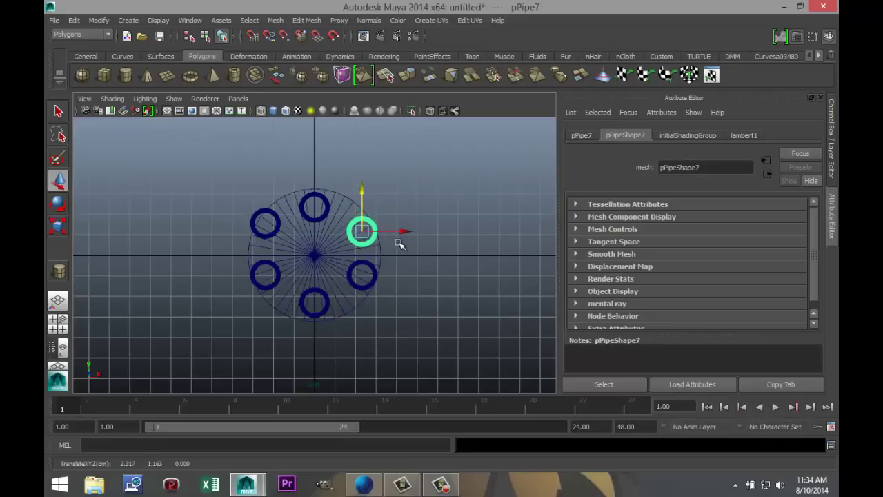
{"action": "left_click_drag", "start_coordinate": [400, 232], "coordinate": [397, 232]}
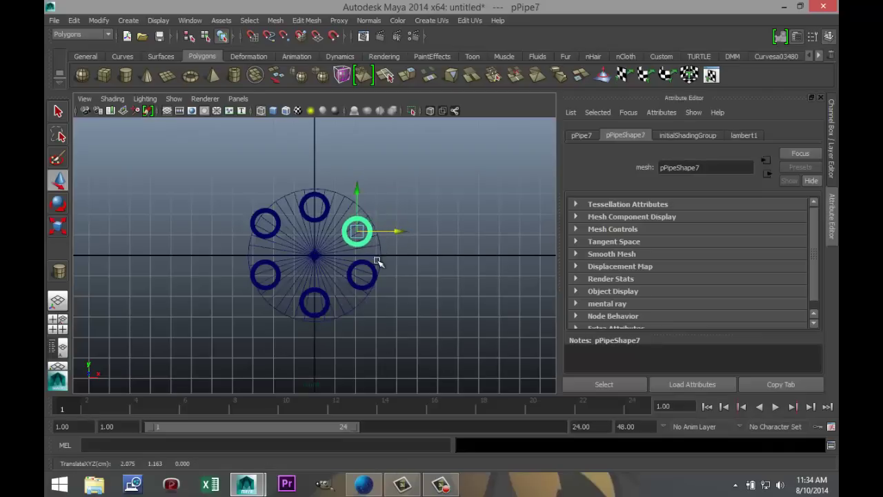
{"action": "left_click", "coordinate": [271, 230]}
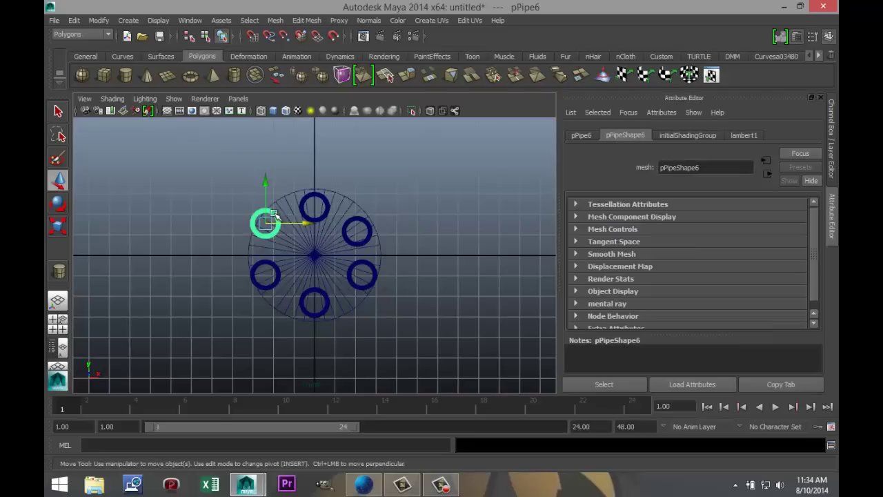
{"action": "left_click_drag", "start_coordinate": [268, 186], "coordinate": [267, 198]}
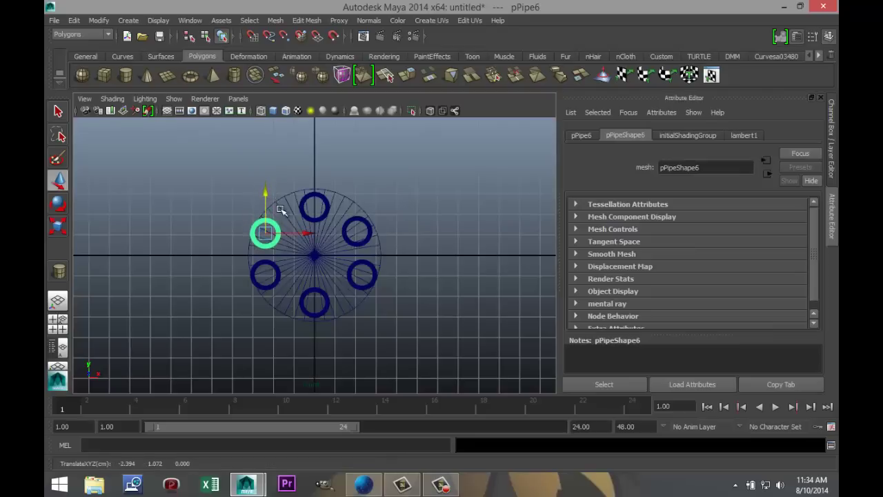
{"action": "left_click_drag", "start_coordinate": [303, 233], "coordinate": [309, 234]}
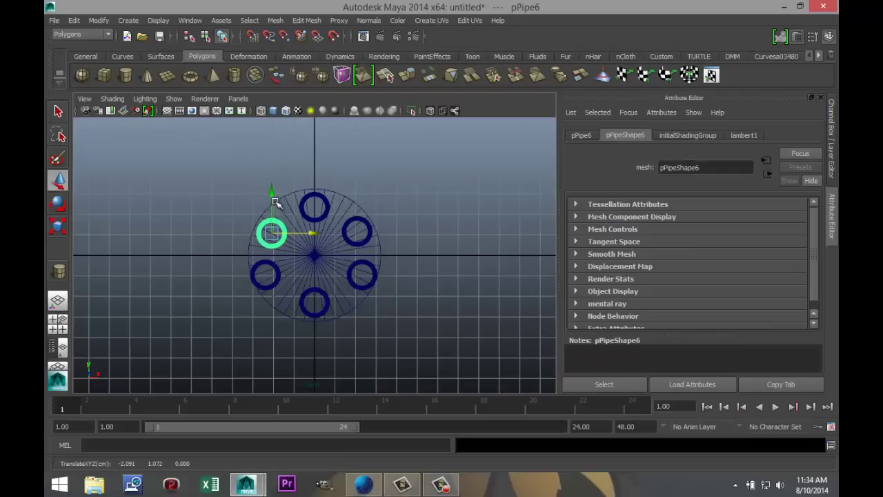
{"action": "left_click_drag", "start_coordinate": [273, 199], "coordinate": [270, 196]}
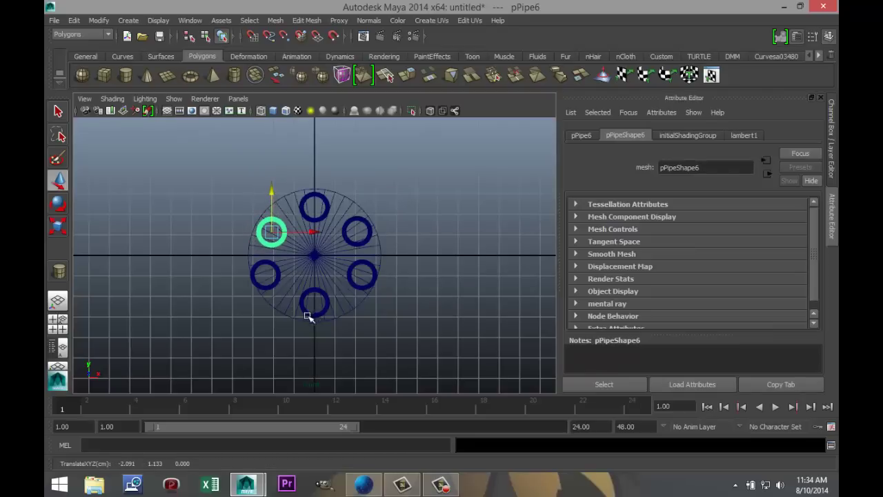
- Move the lower-left pipe to about X -1.97, Y -1.29 and shift the lower-right pipe slightly inward and down
{"action": "left_click", "coordinate": [269, 288]}
{"action": "left_click_drag", "start_coordinate": [266, 274], "coordinate": [273, 280]}
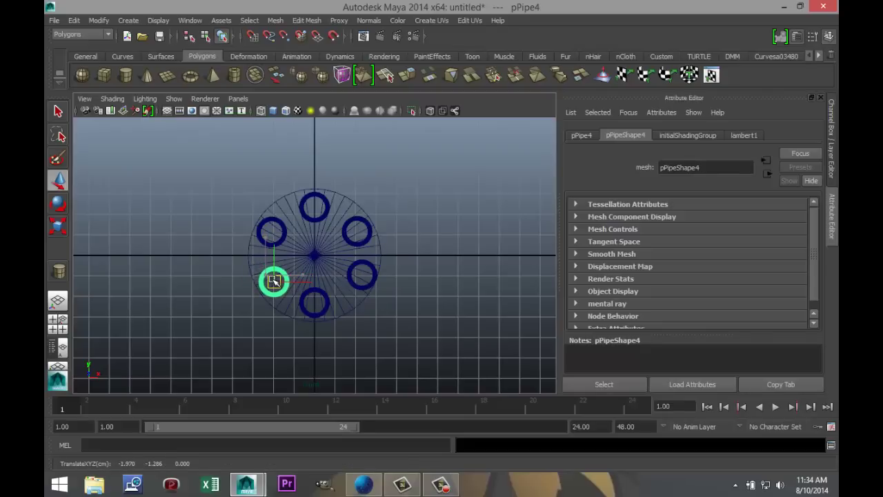
{"action": "left_click", "coordinate": [363, 288]}
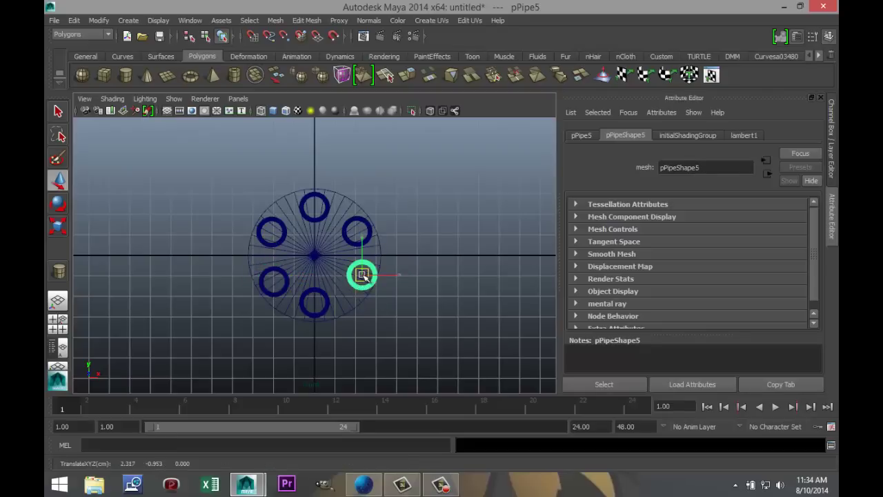
{"action": "left_click_drag", "start_coordinate": [361, 275], "coordinate": [358, 280]}
- Nudge the bottom pipe to about X 0.06, Y -2.30, select the top pipe, and clear the selection
{"action": "left_click", "coordinate": [316, 302]}
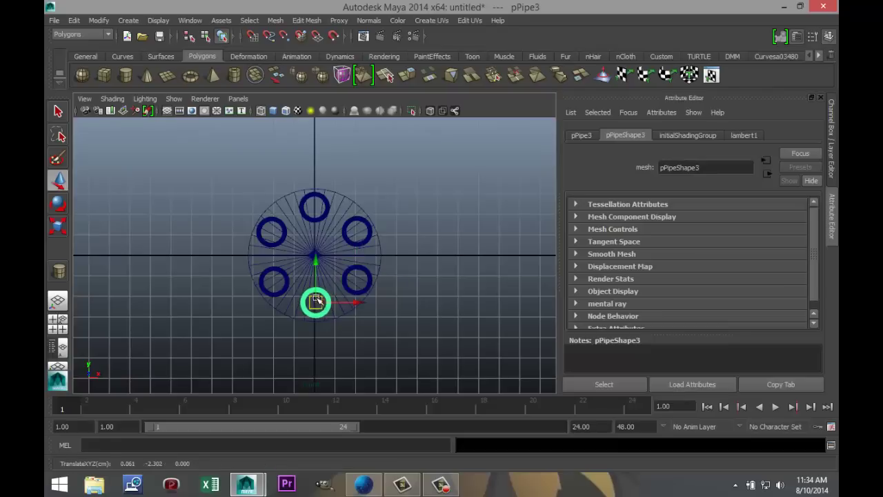
{"action": "left_click", "coordinate": [317, 219]}
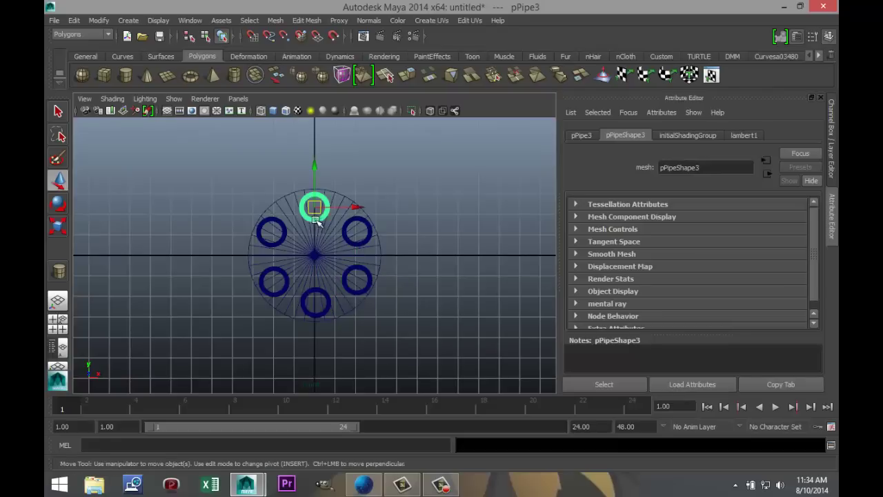
{"action": "left_click", "coordinate": [432, 313]}
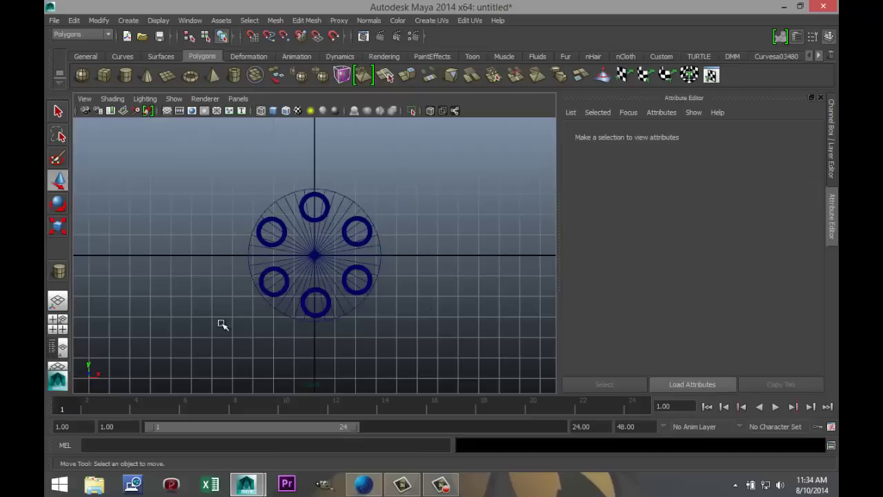
- In the perspective view, slide the disc along the pipes to about Z 5.86, near one end of the cluster
{"action": "left_click", "coordinate": [58, 324]}
{"action": "key", "text": "space"}
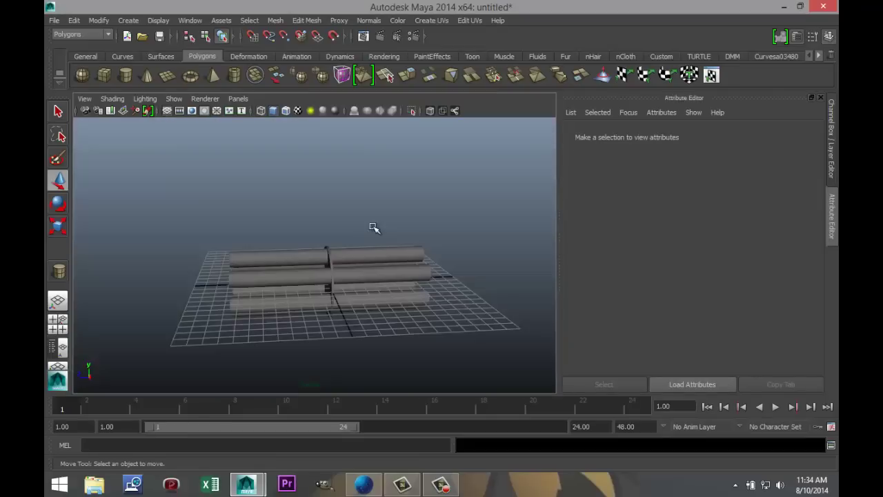
{"action": "scroll", "coordinate": [374, 230], "scroll_direction": "down", "scroll_amount": 3}
{"action": "scroll", "coordinate": [374, 252], "scroll_direction": "up", "scroll_amount": 3}
{"action": "scroll", "coordinate": [379, 258], "scroll_direction": "up", "scroll_amount": 6}
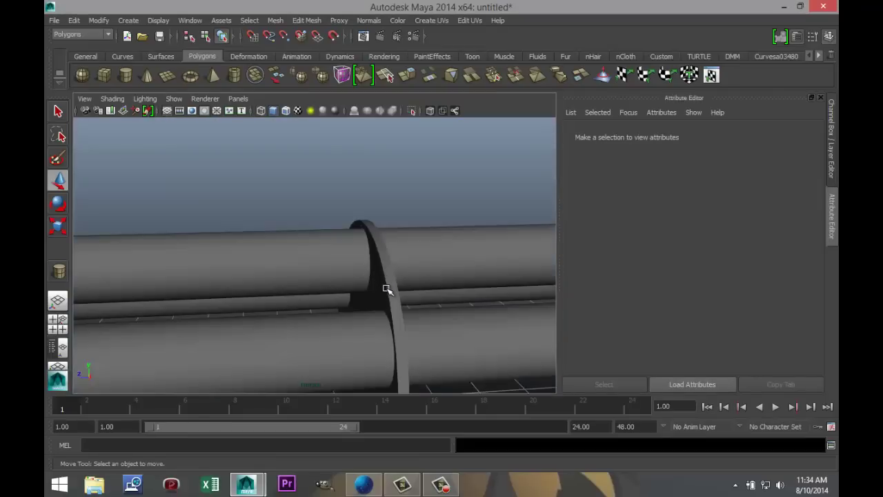
{"action": "left_click", "coordinate": [359, 295]}
{"action": "scroll", "coordinate": [286, 270], "scroll_direction": "down", "scroll_amount": 5}
{"action": "scroll", "coordinate": [286, 270], "scroll_direction": "up", "scroll_amount": 3}
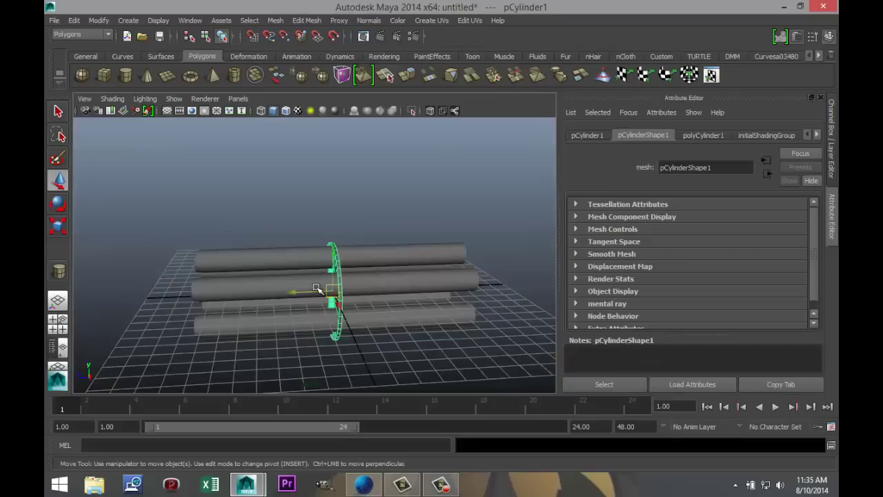
{"action": "scroll", "coordinate": [374, 325], "scroll_direction": "up", "scroll_amount": 2}
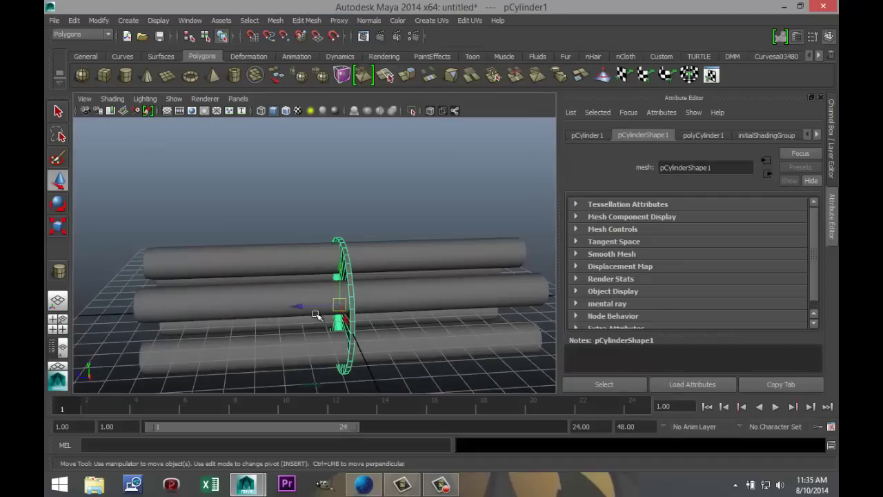
{"action": "left_click_drag", "start_coordinate": [303, 307], "coordinate": [176, 331]}
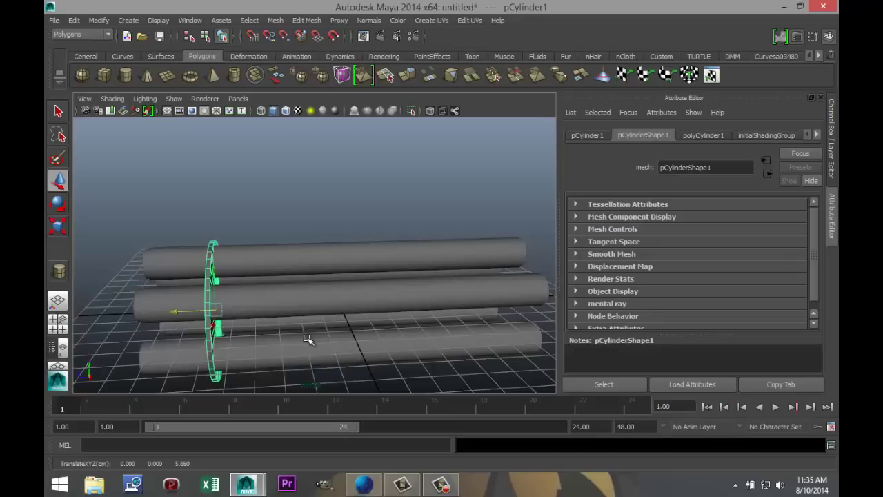
{"action": "key", "text": "ctrl+d"}
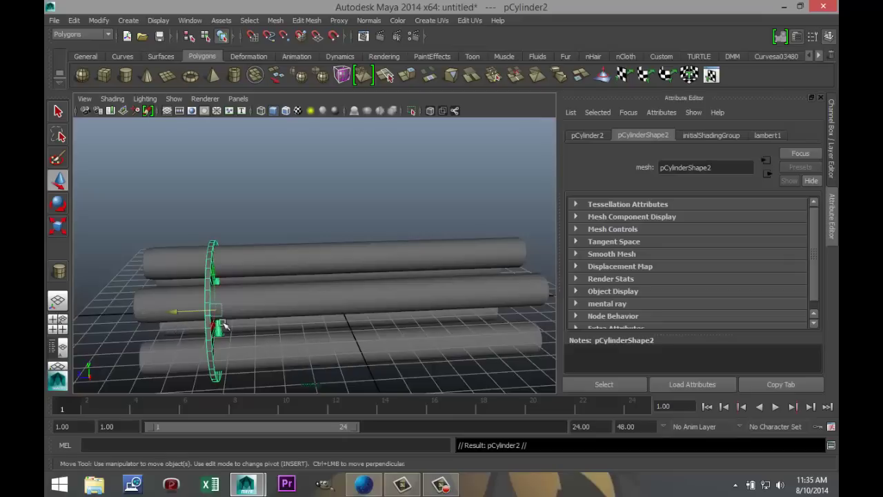
{"action": "left_click_drag", "start_coordinate": [177, 312], "coordinate": [213, 320]}
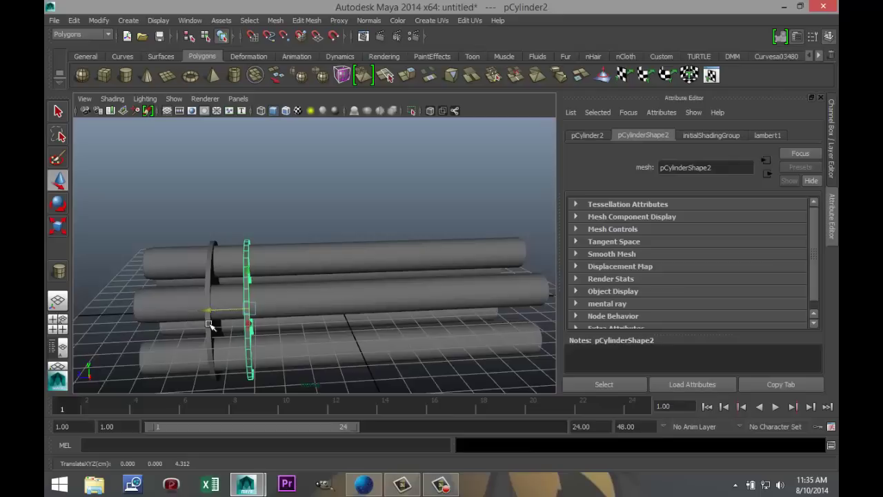
{"action": "key", "text": "ctrl+d"}
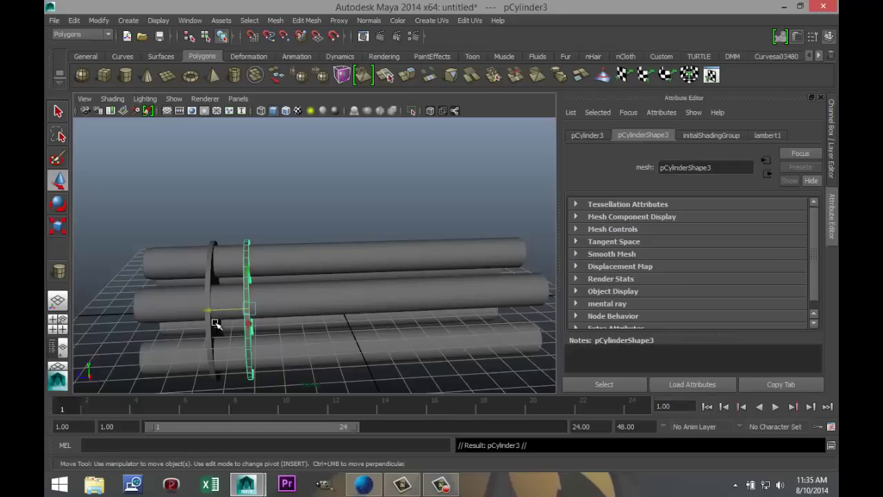
{"action": "left_click_drag", "start_coordinate": [219, 310], "coordinate": [259, 316]}
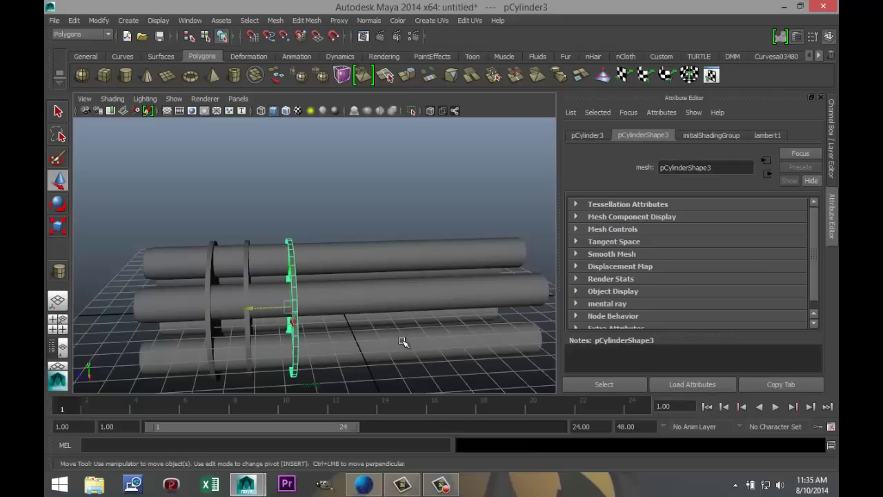
{"action": "key", "text": "ctrl+z"}
{"action": "key", "text": "ctrl+z"}
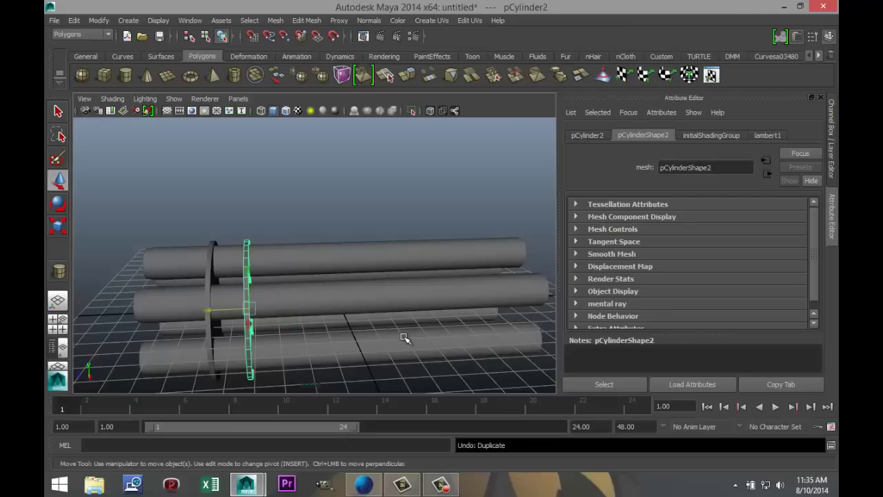
{"action": "key", "text": "ctrl+d"}
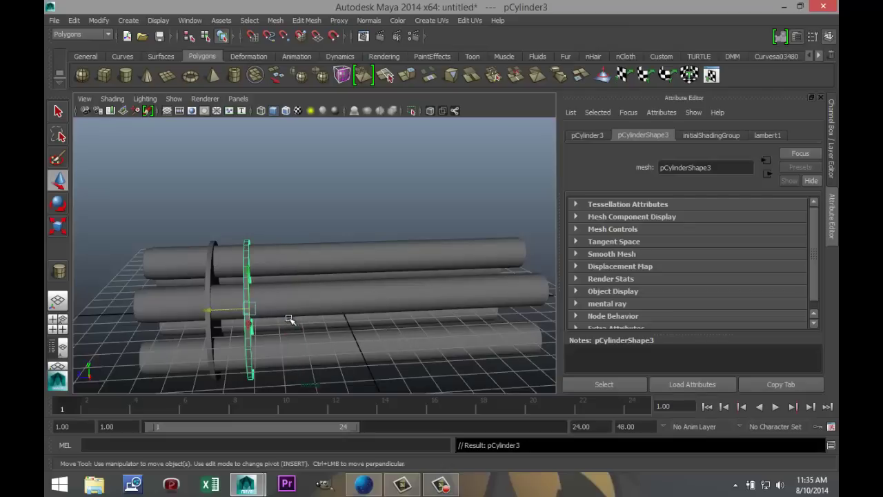
{"action": "key", "text": "ctrl+z"}
{"action": "key", "text": "ctrl+z"}
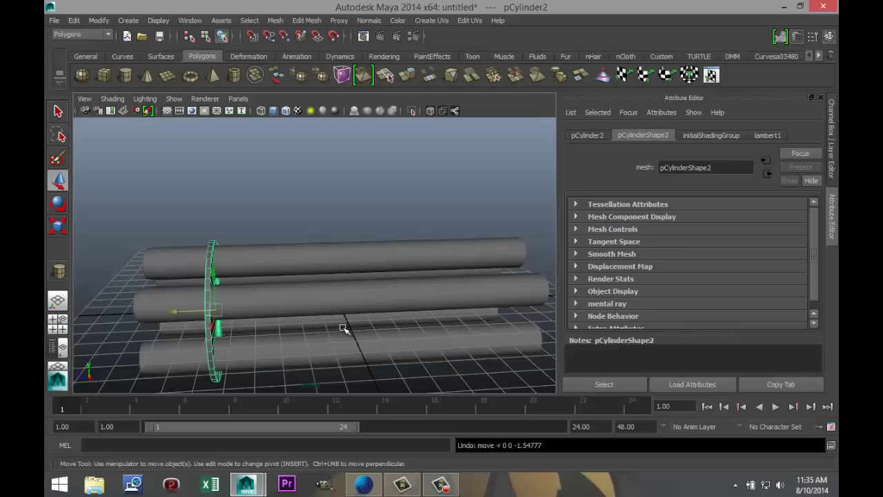
- Duplicate the disc, move the copy to about Z 3.68, and add another copy with the same offset along the pipes
{"action": "key", "text": "ctrl+d"}
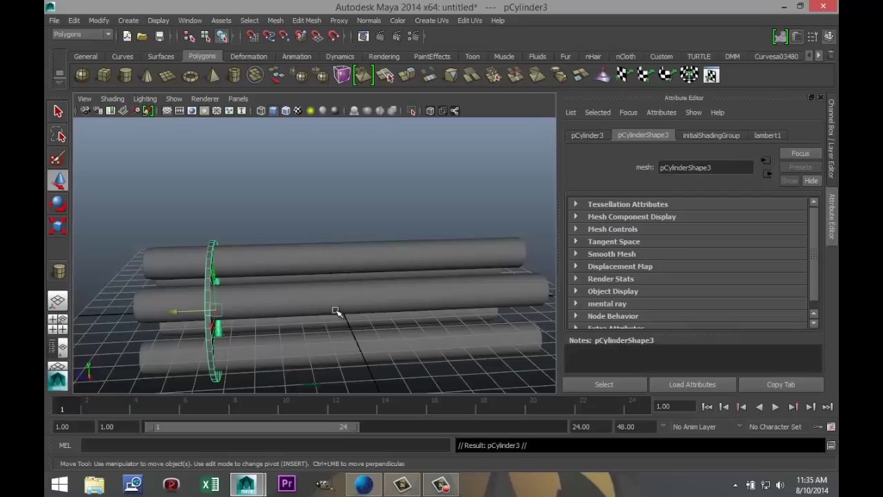
{"action": "left_click_drag", "start_coordinate": [179, 311], "coordinate": [225, 312]}
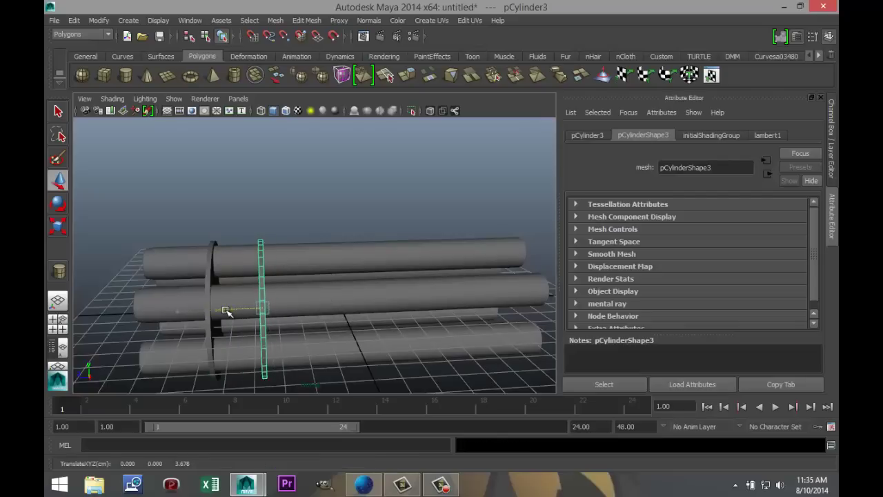
{"action": "key", "text": "shift+d"}
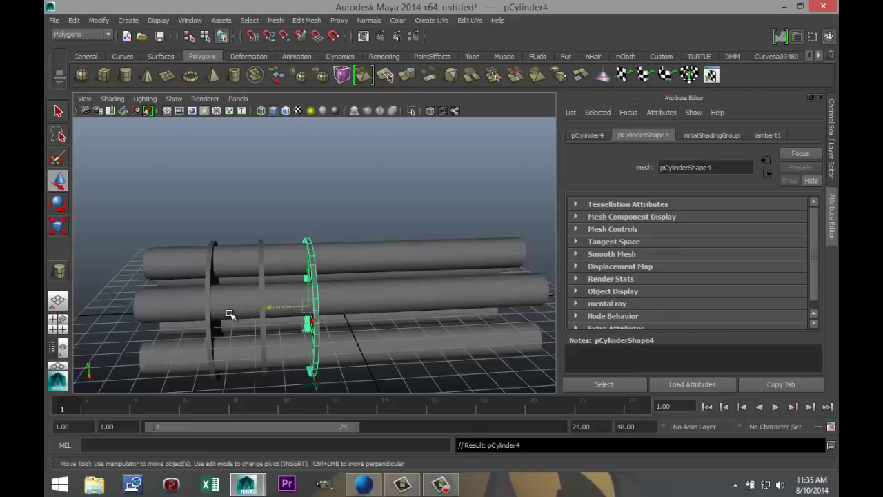
{"action": "left_click", "coordinate": [233, 192]}
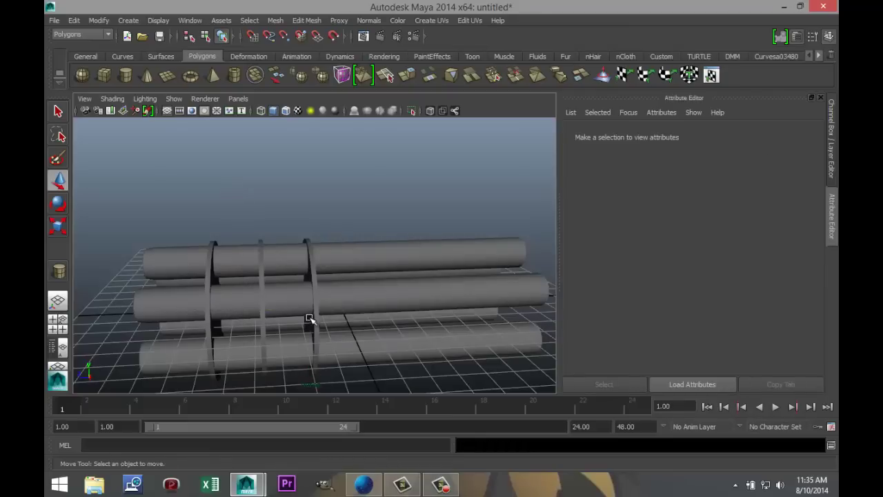
- Examine how the discs fit the barrel cluster from the open pipe ends and from the side
{"action": "scroll", "coordinate": [309, 317], "scroll_direction": "down", "scroll_amount": 3}
{"action": "scroll", "coordinate": [310, 316], "scroll_direction": "up", "scroll_amount": 3}
{"action": "scroll", "coordinate": [310, 317], "scroll_direction": "down", "scroll_amount": 3}
{"action": "left_click_drag", "start_coordinate": [306, 379], "coordinate": [276, 365], "text": "alt"}
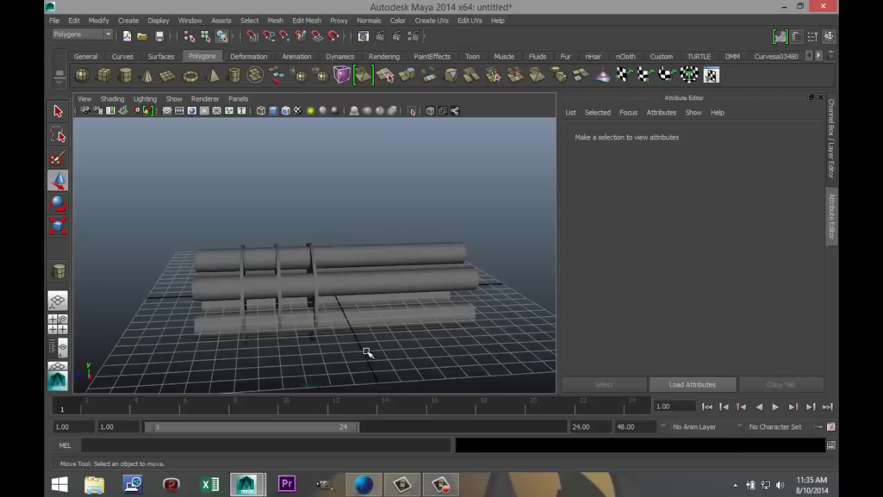
{"action": "left_click_drag", "start_coordinate": [367, 352], "coordinate": [285, 336], "text": "alt"}
{"action": "scroll", "coordinate": [334, 321], "scroll_direction": "up", "scroll_amount": 5}
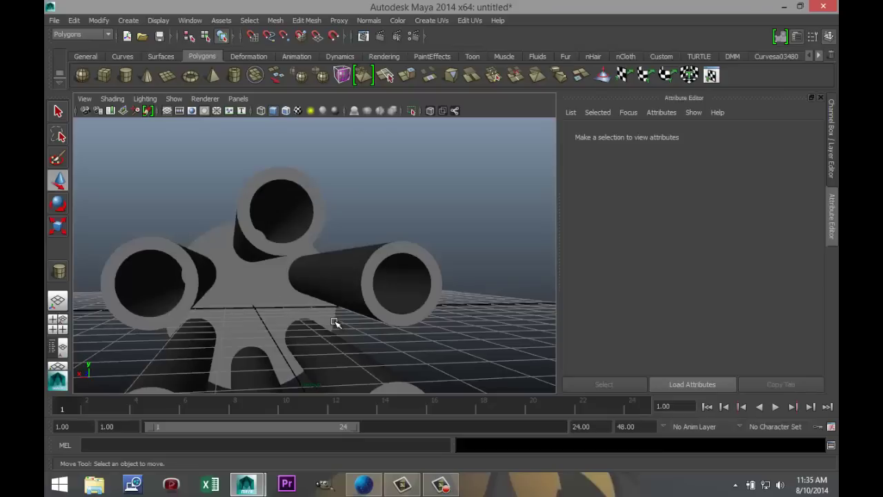
{"action": "scroll", "coordinate": [334, 322], "scroll_direction": "down", "scroll_amount": 3}
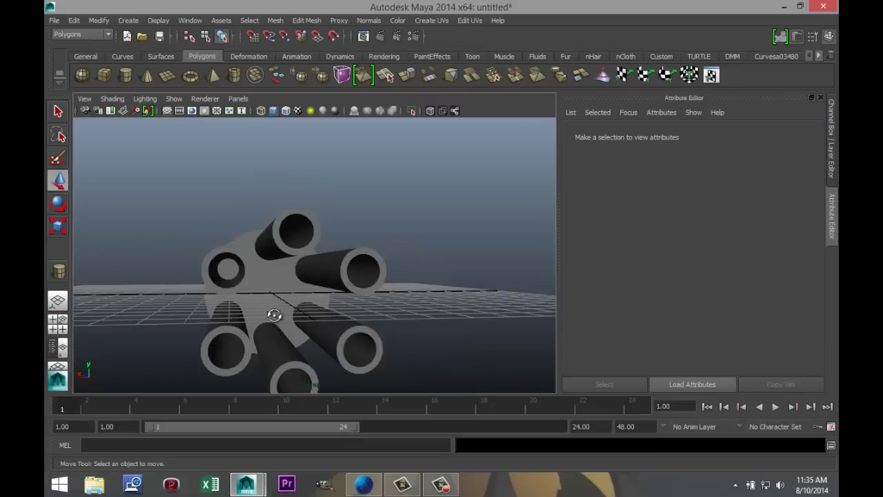
{"action": "left_click_drag", "start_coordinate": [274, 316], "coordinate": [429, 335], "text": "alt"}
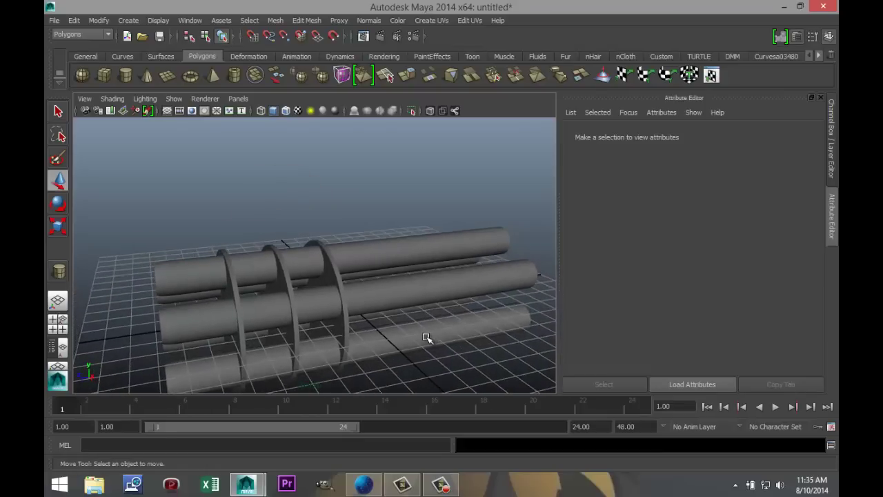
{"action": "scroll", "coordinate": [425, 338], "scroll_direction": "down", "scroll_amount": 2}
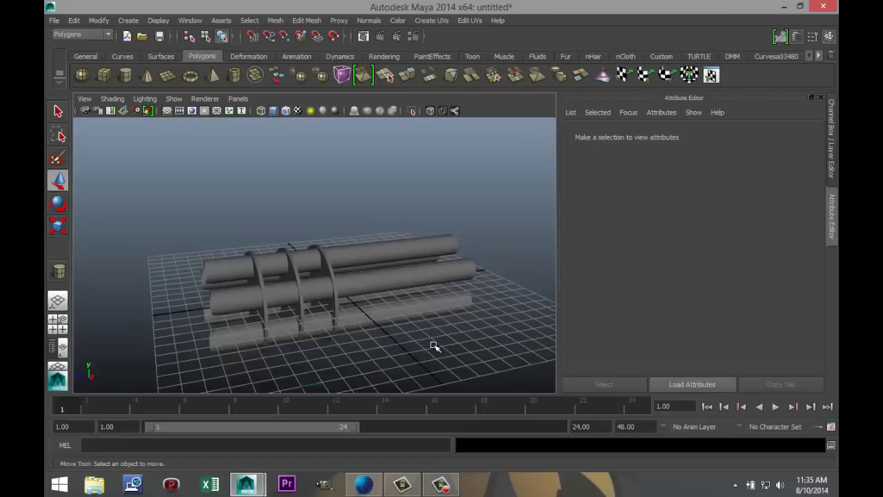
- Create a polygon cylinder beside the barrel cluster with a radius of about 2.23 and a height of about 3.15
{"action": "left_click", "coordinate": [125, 77]}
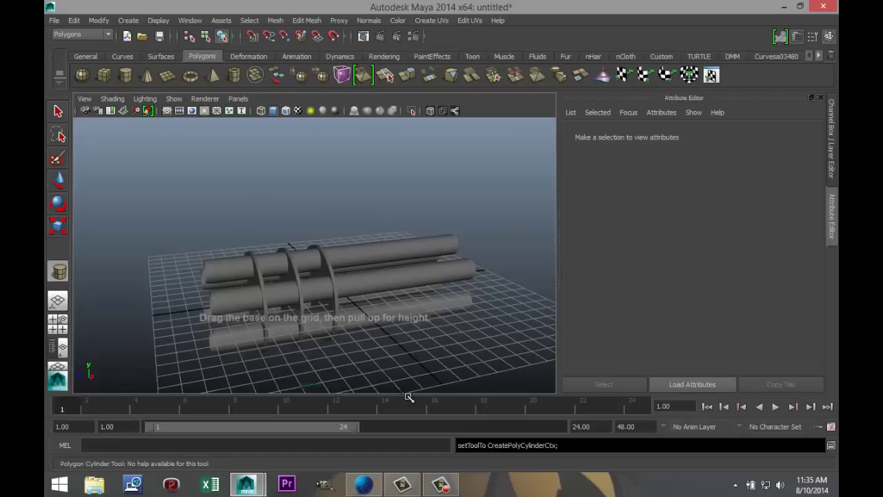
{"action": "left_click_drag", "start_coordinate": [420, 369], "coordinate": [454, 376]}
{"action": "left_click_drag", "start_coordinate": [476, 380], "coordinate": [465, 313]}
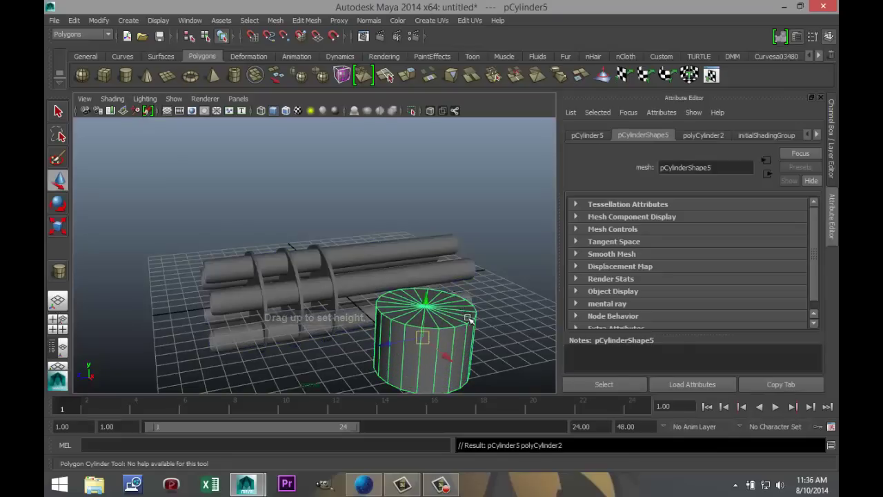
- Lay the new cylinder on its side with an X rotation of exactly 90 degrees
{"action": "key", "text": "e"}
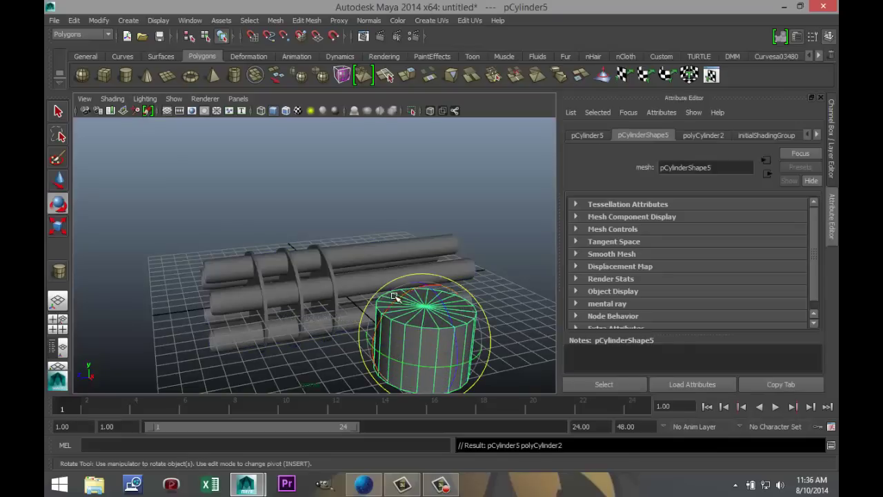
{"action": "left_click_drag", "start_coordinate": [394, 296], "coordinate": [400, 381]}
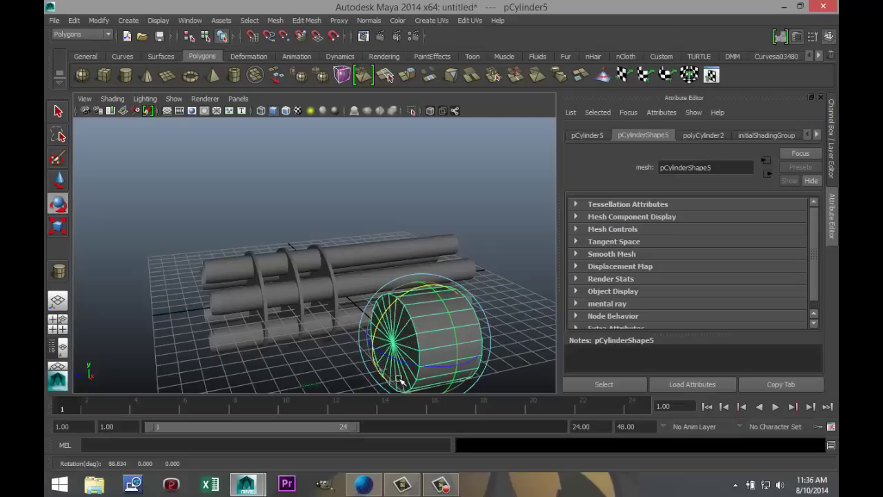
{"action": "left_click", "coordinate": [588, 135]}
{"action": "left_click", "coordinate": [698, 233]}
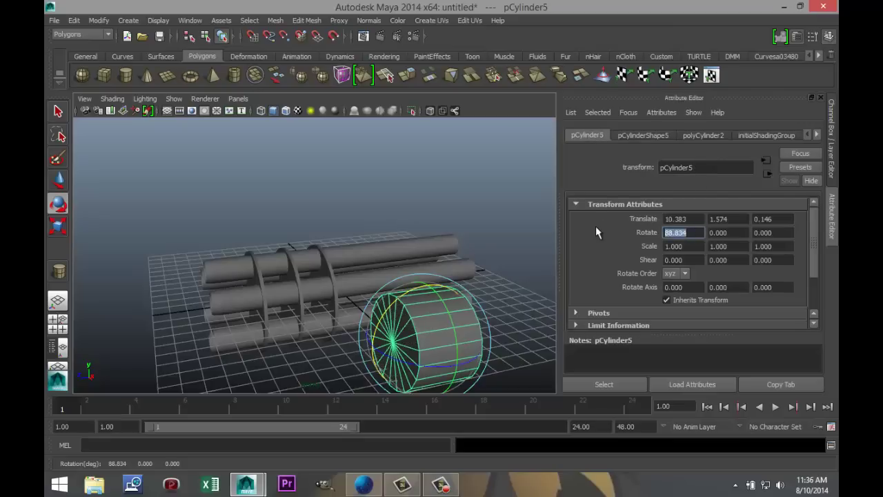
{"action": "type", "text": "90"}
{"action": "key", "text": "Return"}
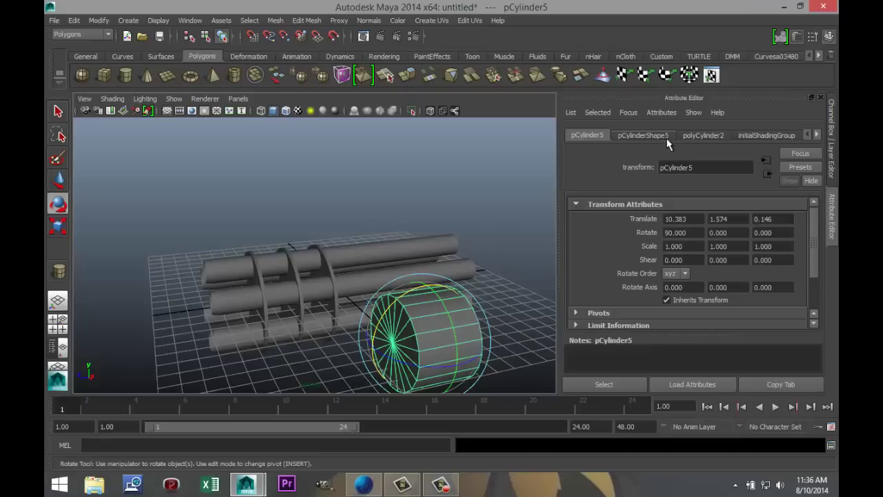
- Set the new cylinder's axis subdivisions to 40
{"action": "left_click", "coordinate": [645, 135]}
{"action": "left_click", "coordinate": [703, 135]}
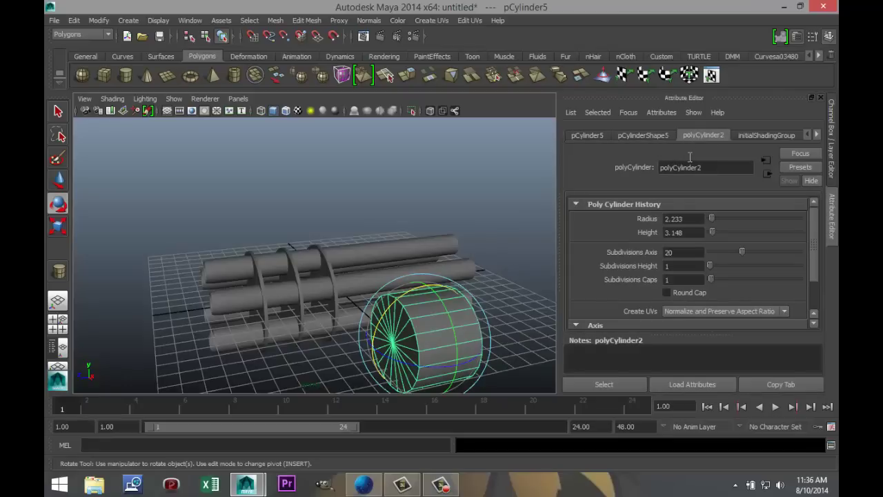
{"action": "left_click", "coordinate": [688, 254]}
{"action": "type", "text": "40"}
{"action": "key", "text": "Return"}
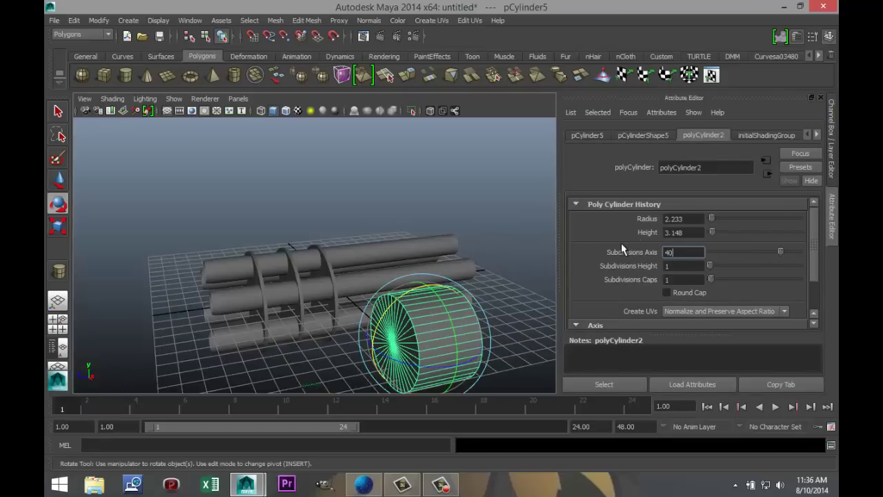
- Reselect the large cylinder beside the barrels and set its cap subdivisions to 3
{"action": "left_click", "coordinate": [316, 341]}
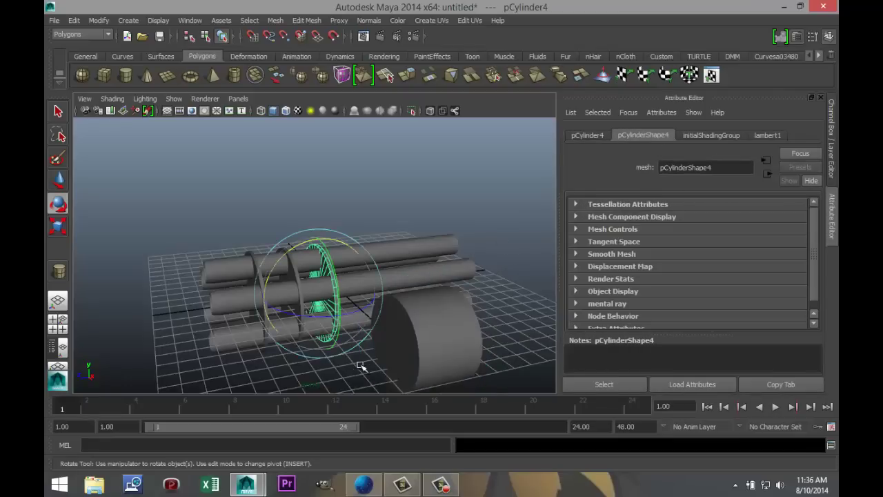
{"action": "left_click", "coordinate": [405, 348]}
{"action": "left_click_drag", "start_coordinate": [258, 338], "coordinate": [331, 337], "text": "alt"}
{"action": "left_click", "coordinate": [703, 136]}
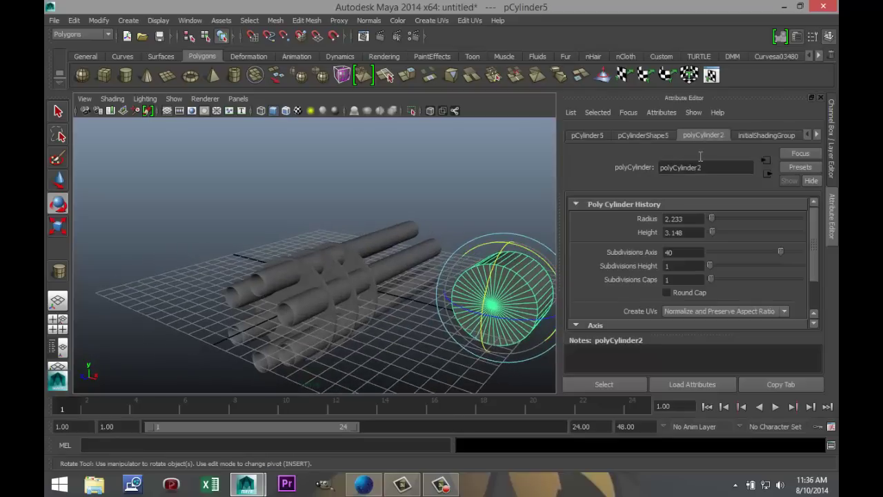
{"action": "left_click_drag", "start_coordinate": [711, 279], "coordinate": [715, 284]}
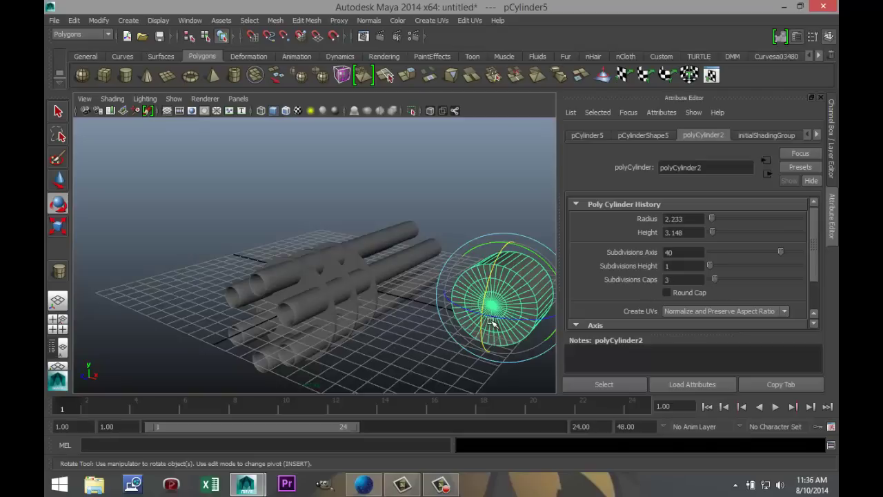
- Try to select a ring of faces on the end cap of the large cylinder
{"action": "key", "text": "f"}
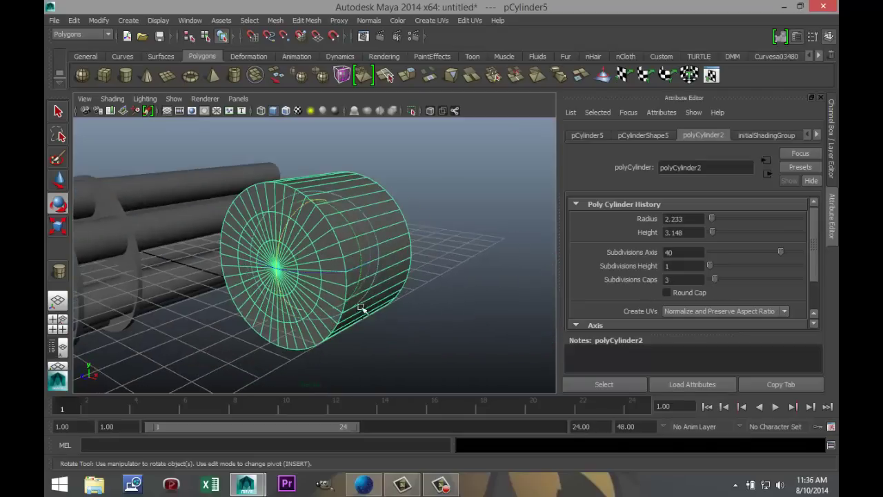
{"action": "mouse_move", "coordinate": [380, 322]}
{"action": "left_mouse_down", "text": "alt"}
{"action": "mouse_move", "coordinate": [418, 322]}
{"action": "mouse_move", "coordinate": [383, 312]}
{"action": "left_mouse_up", "text": "alt"}
{"action": "scroll", "coordinate": [320, 248], "scroll_direction": "up", "scroll_amount": 5}
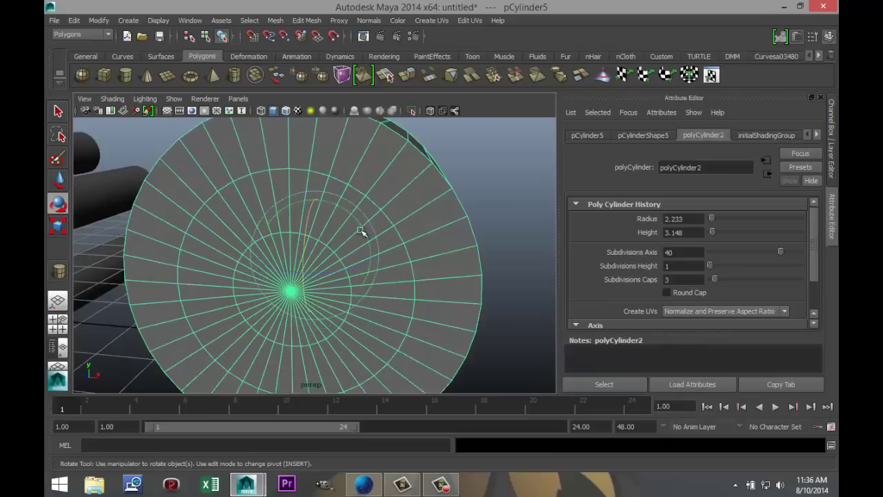
{"action": "right_click", "coordinate": [350, 226]}
{"action": "left_click", "coordinate": [351, 254]}
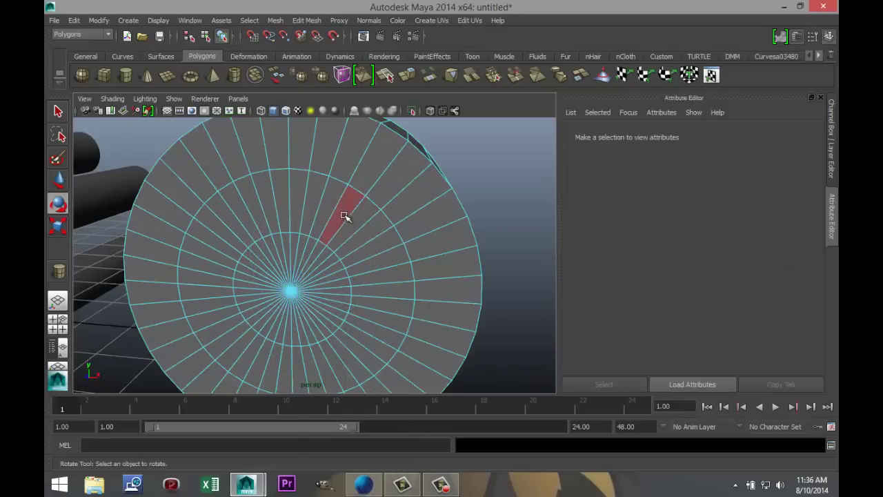
{"action": "double_click", "coordinate": [350, 209]}
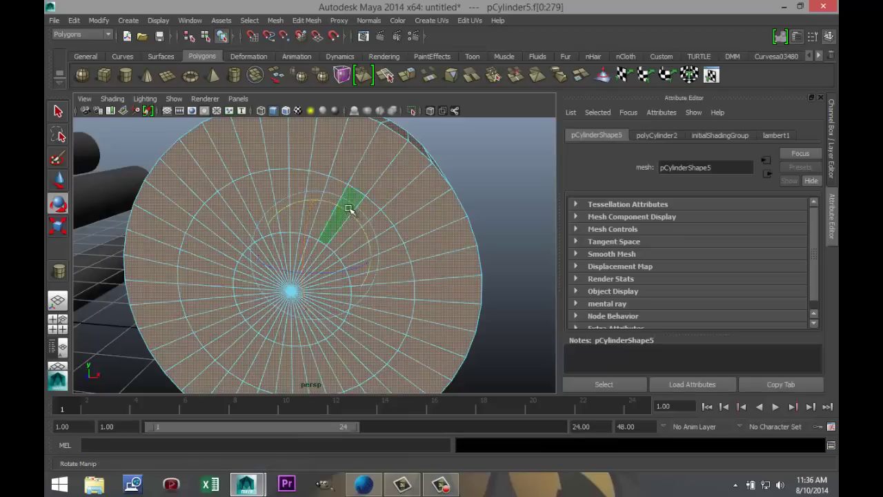
{"action": "left_click", "coordinate": [393, 185]}
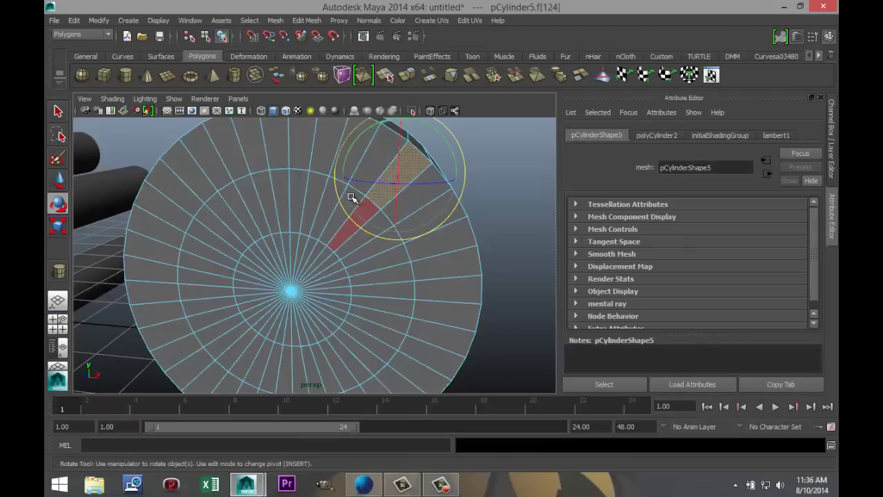
{"action": "left_click", "coordinate": [336, 228]}
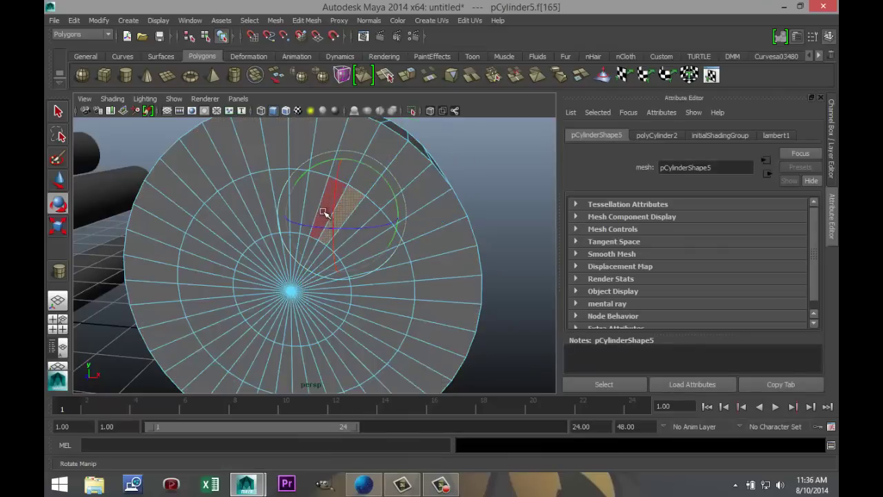
{"action": "left_click_drag", "start_coordinate": [361, 287], "coordinate": [321, 227], "text": "alt"}
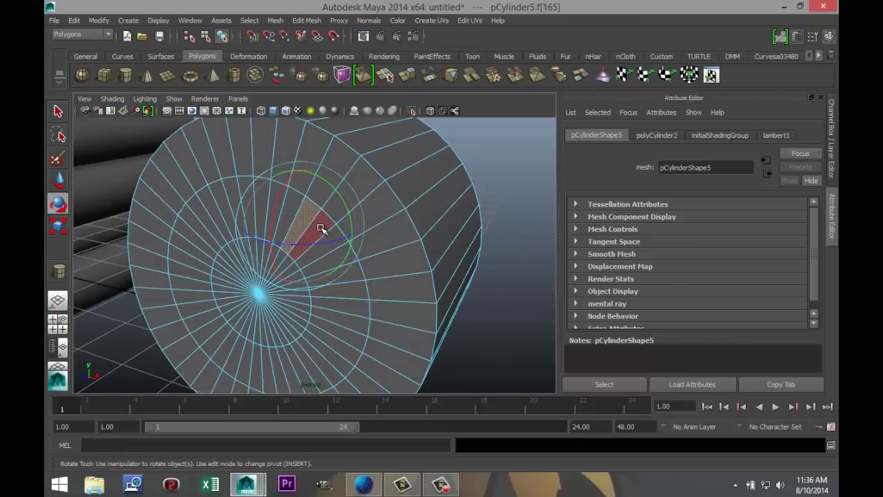
{"action": "left_click", "coordinate": [336, 290]}
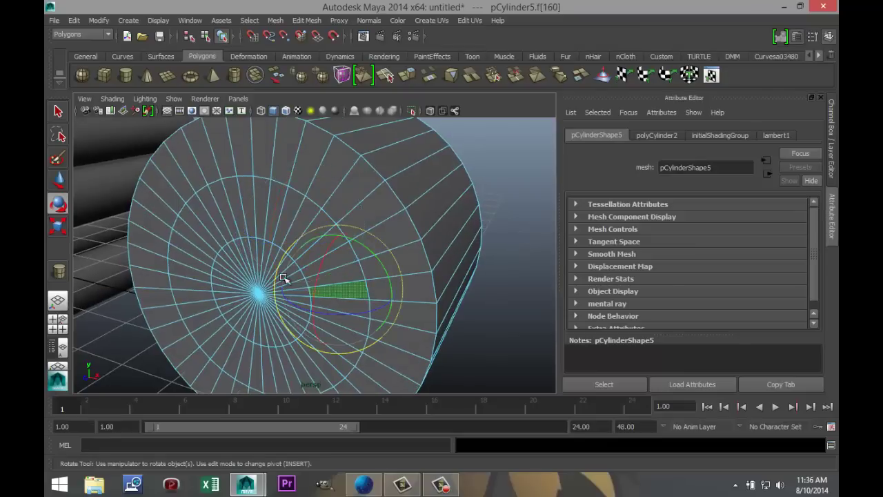
{"action": "left_click", "coordinate": [249, 252], "text": "shift"}
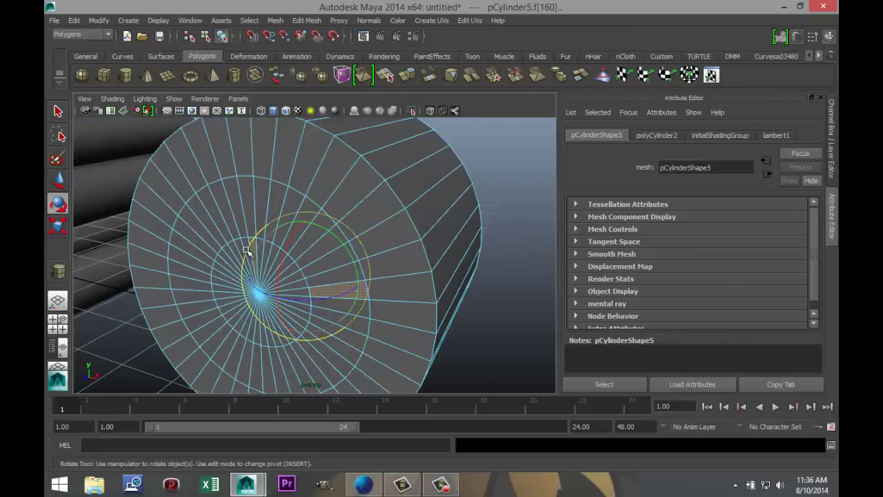
{"action": "left_click", "coordinate": [243, 246], "text": "shift"}
{"action": "left_click_drag", "start_coordinate": [227, 269], "coordinate": [270, 260], "text": "alt"}
{"action": "scroll", "coordinate": [273, 261], "scroll_direction": "down", "scroll_amount": 2}
{"action": "left_click_drag", "start_coordinate": [319, 223], "coordinate": [372, 326]}
{"action": "left_click_drag", "start_coordinate": [275, 296], "coordinate": [223, 302], "text": "alt"}
{"action": "left_click", "coordinate": [236, 241]}
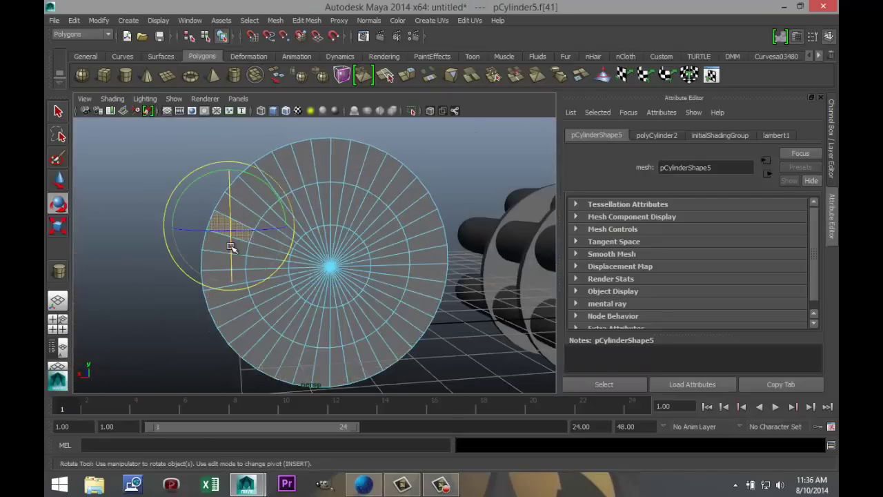
{"action": "left_click_drag", "start_coordinate": [316, 288], "coordinate": [369, 276], "text": "alt"}
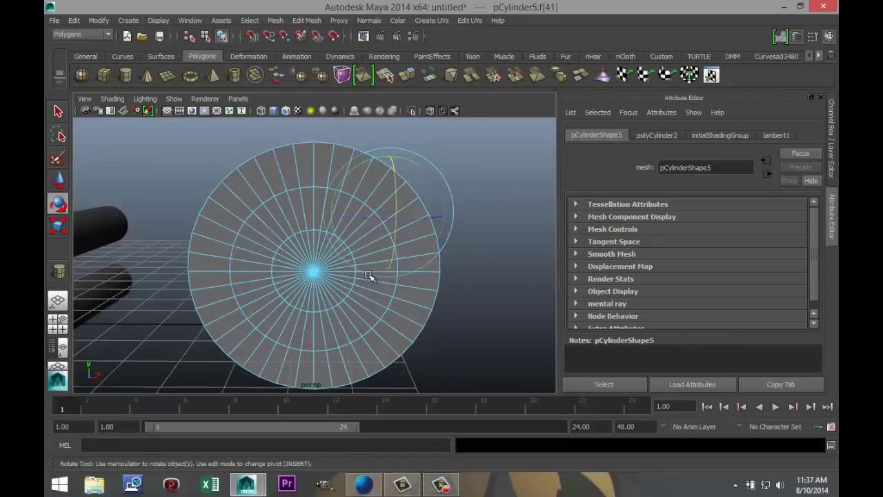
{"action": "double_click", "coordinate": [282, 234]}
{"action": "left_click", "coordinate": [471, 298]}
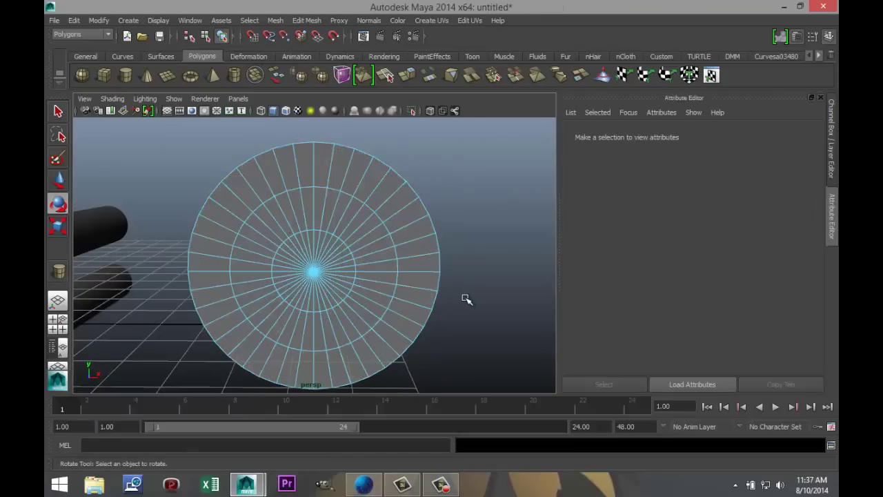
- Extrude the outer of the cap's two inner edge loops outward to about Z 1.98, and pull the smaller loop outward along the axis
{"action": "scroll", "coordinate": [343, 249], "scroll_direction": "up", "scroll_amount": 2}
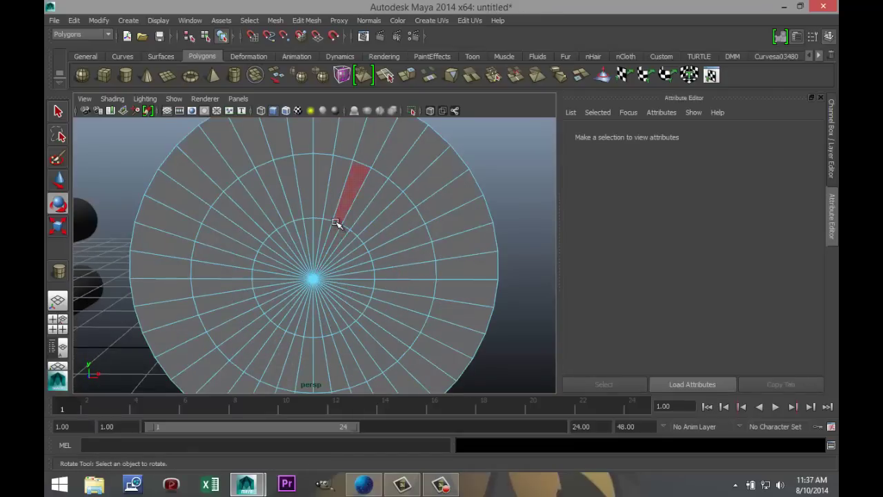
{"action": "right_click_drag", "start_coordinate": [336, 222], "coordinate": [336, 198]}
{"action": "left_click", "coordinate": [336, 223]}
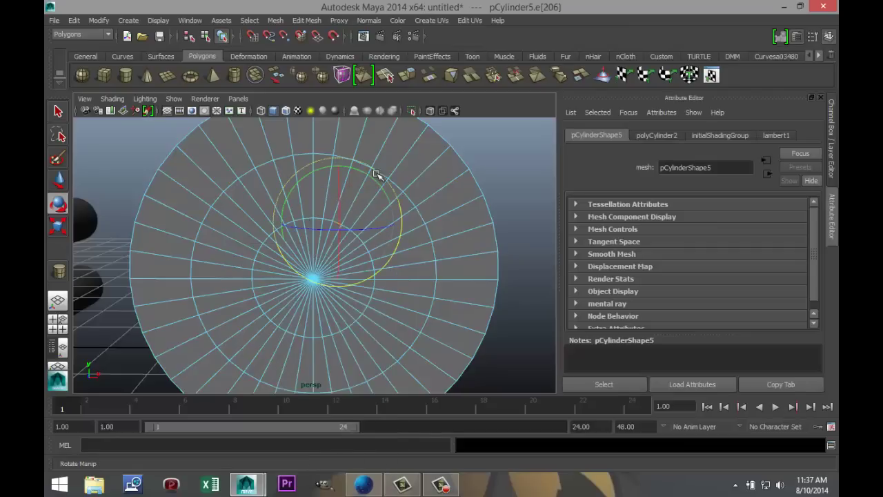
{"action": "double_click", "coordinate": [402, 191]}
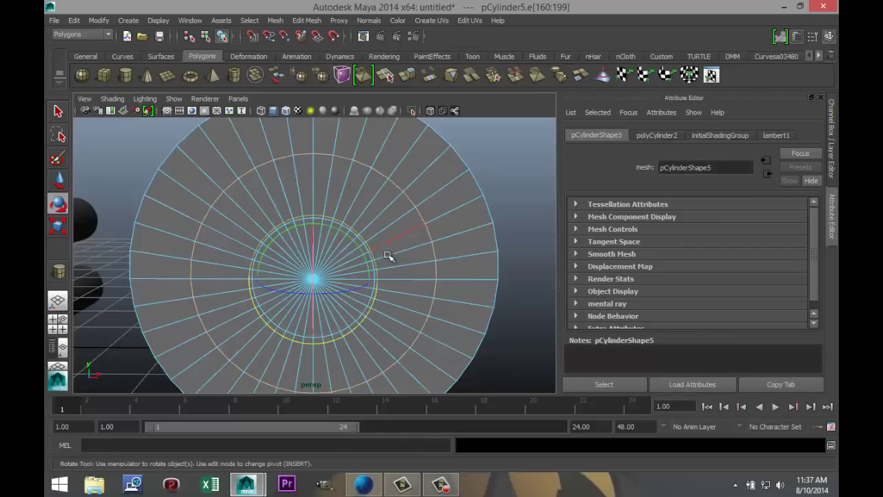
{"action": "left_click_drag", "start_coordinate": [386, 290], "coordinate": [329, 301], "text": "alt"}
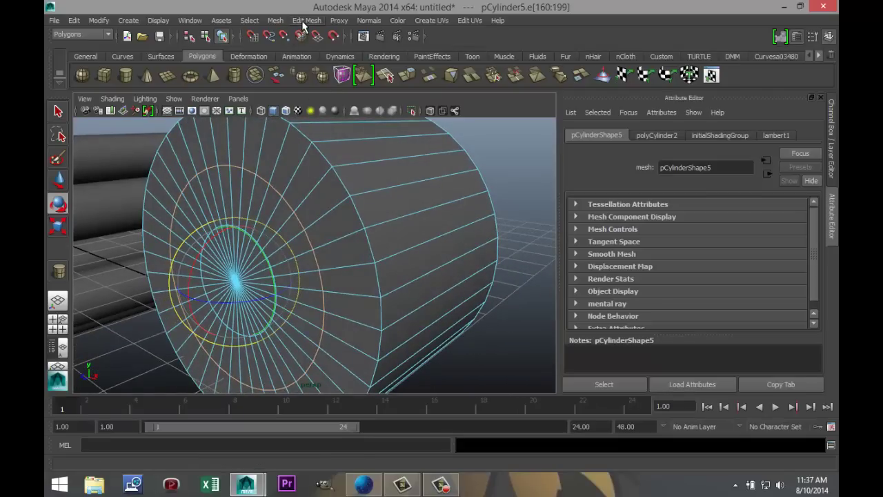
{"action": "left_click", "coordinate": [301, 20]}
{"action": "left_click", "coordinate": [326, 67]}
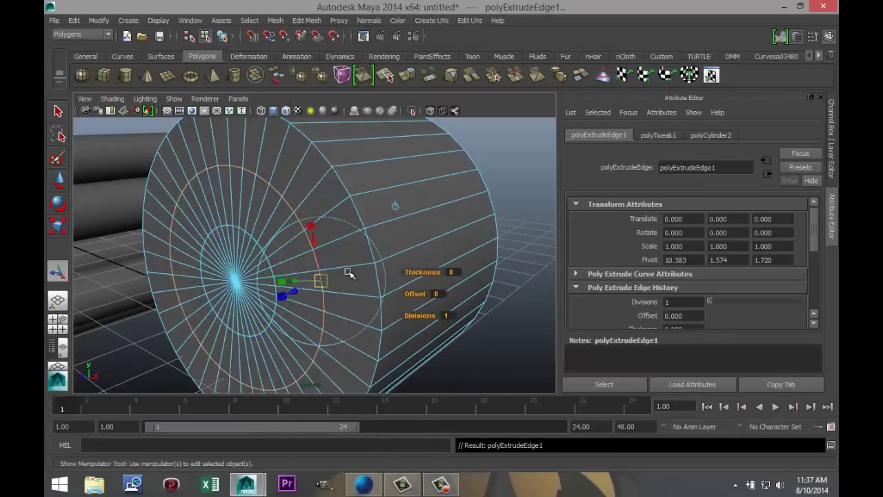
{"action": "key", "text": "w"}
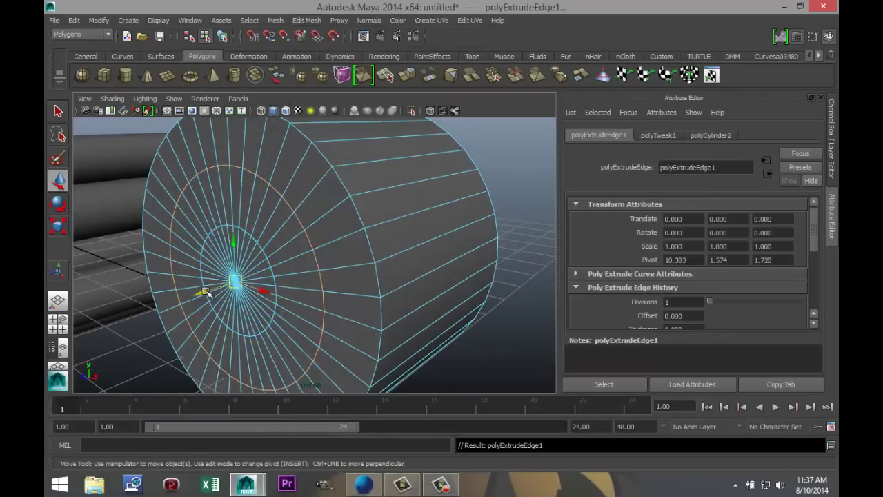
{"action": "left_click_drag", "start_coordinate": [207, 293], "coordinate": [186, 297]}
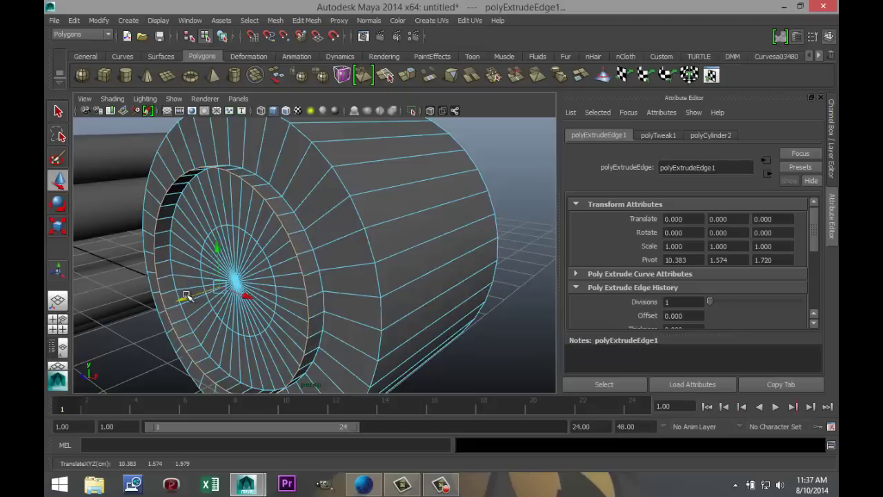
{"action": "double_click", "coordinate": [267, 264]}
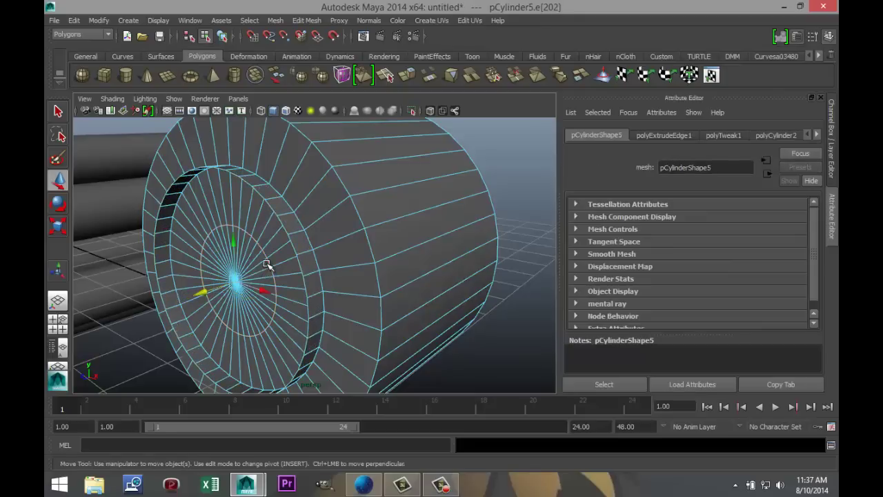
{"action": "left_click_drag", "start_coordinate": [209, 294], "coordinate": [185, 276]}
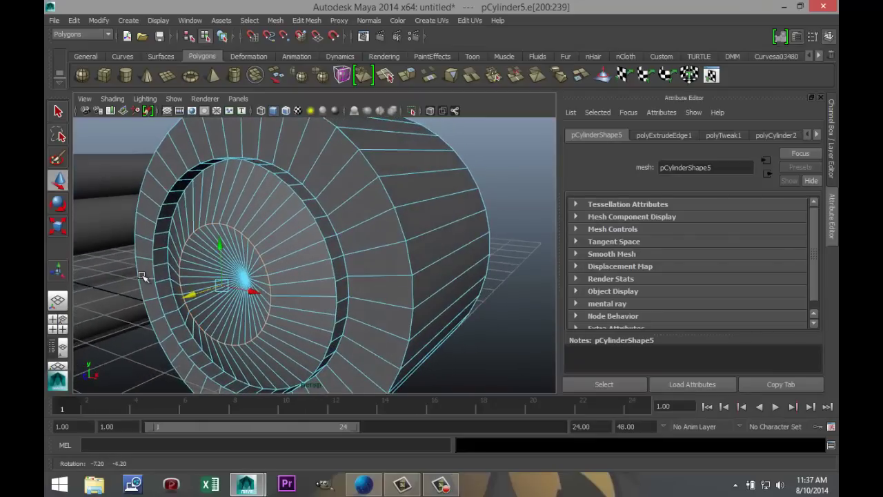
- Bevel the cylinder's outer rim edge loop around the stepped cap with an offset of about 0.234
{"action": "double_click", "coordinate": [400, 223]}
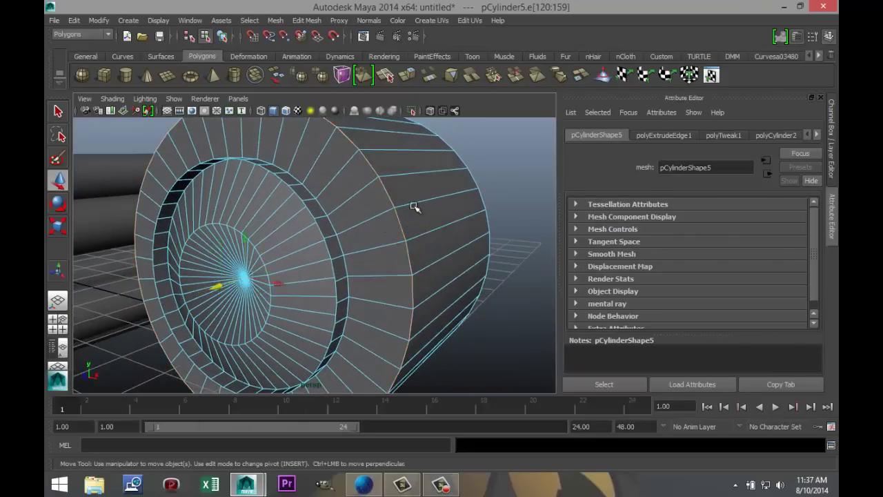
{"action": "left_click", "coordinate": [306, 20]}
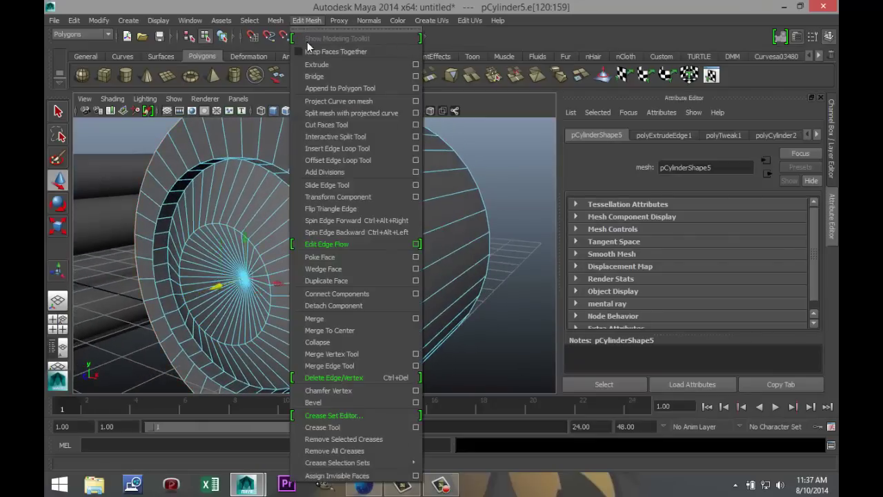
{"action": "left_click", "coordinate": [339, 403]}
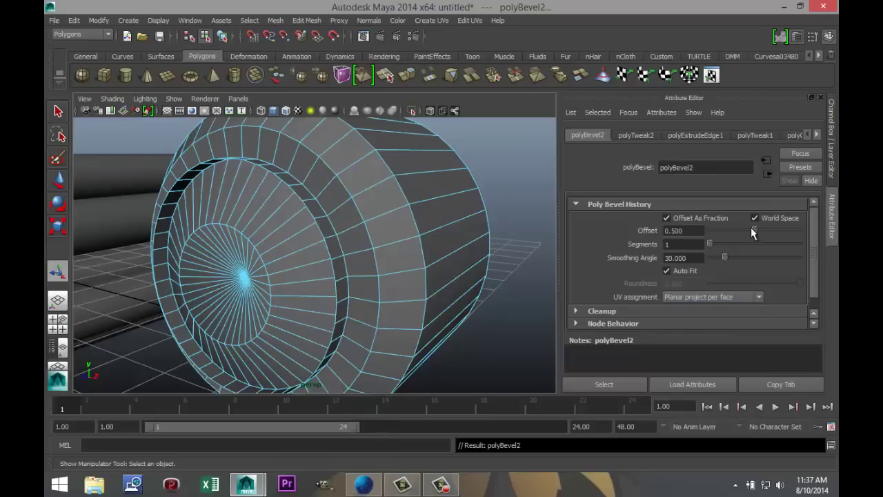
{"action": "left_click_drag", "start_coordinate": [752, 231], "coordinate": [729, 230]}
{"action": "scroll", "coordinate": [460, 296], "scroll_direction": "down", "scroll_amount": 3}
{"action": "scroll", "coordinate": [460, 296], "scroll_direction": "up", "scroll_amount": 1}
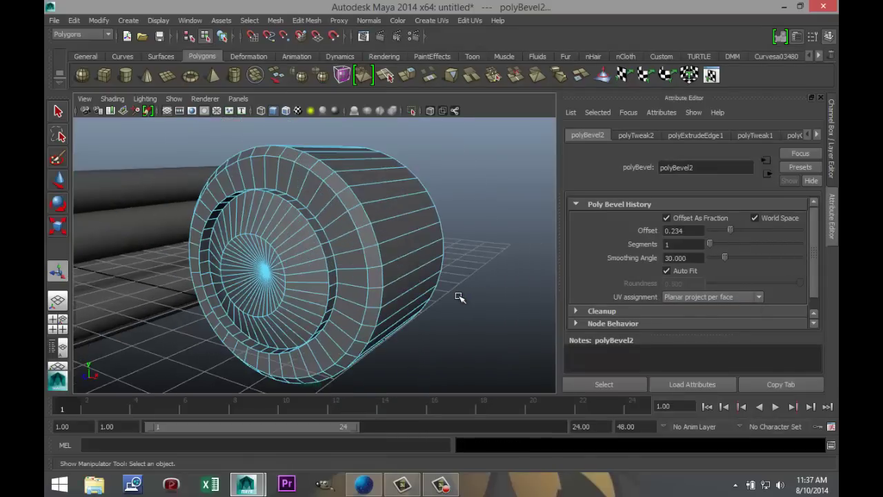
{"action": "left_click_drag", "start_coordinate": [456, 302], "coordinate": [378, 333], "text": "alt"}
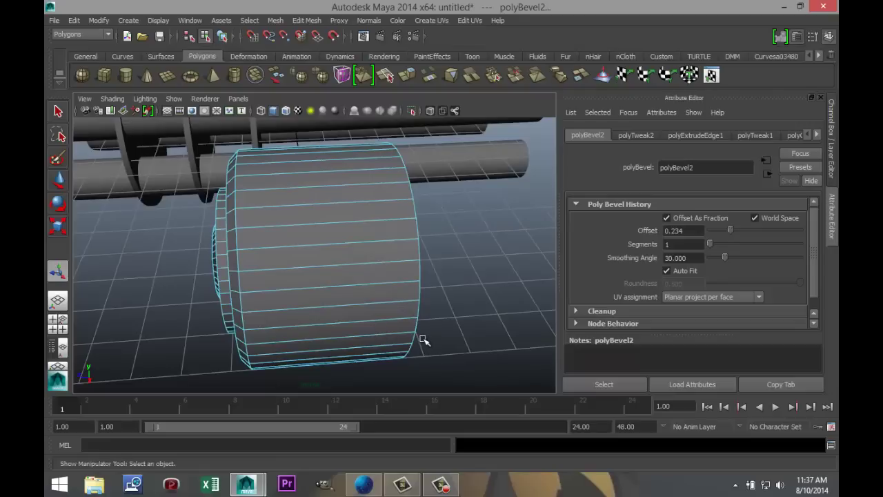
- Move the whole body cylinder onto the centre of the barrel ring in the front view, at about X -0.02, Y 0.24
{"action": "scroll", "coordinate": [424, 339], "scroll_direction": "down", "scroll_amount": 2}
{"action": "right_click_drag", "start_coordinate": [340, 253], "coordinate": [386, 223]}
{"action": "left_click", "coordinate": [335, 246]}
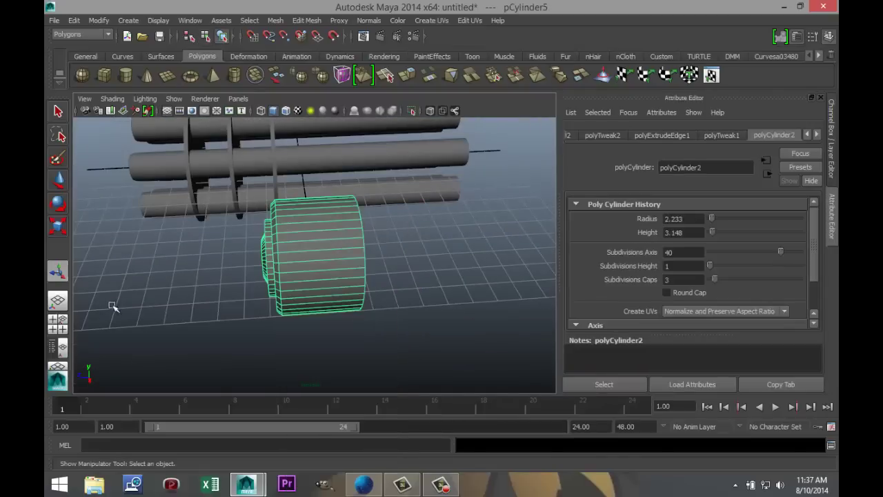
{"action": "left_click", "coordinate": [57, 321]}
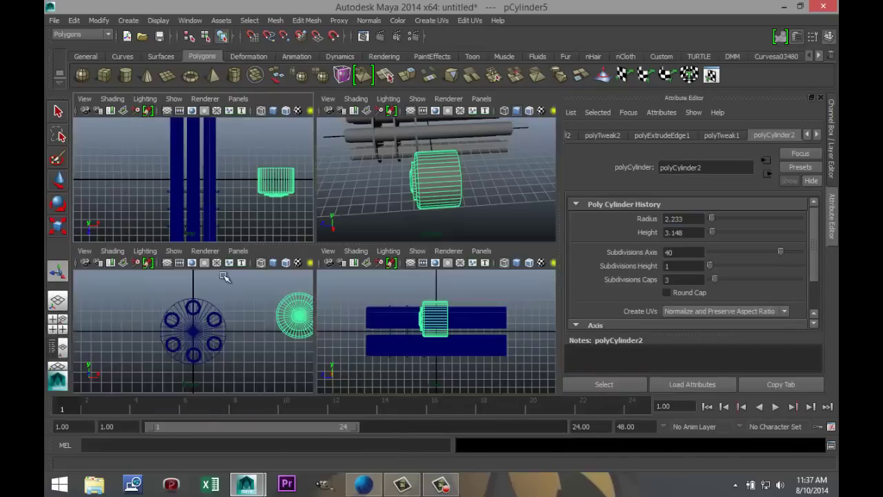
{"action": "key", "text": "space"}
{"action": "scroll", "coordinate": [345, 335], "scroll_direction": "down", "scroll_amount": 2}
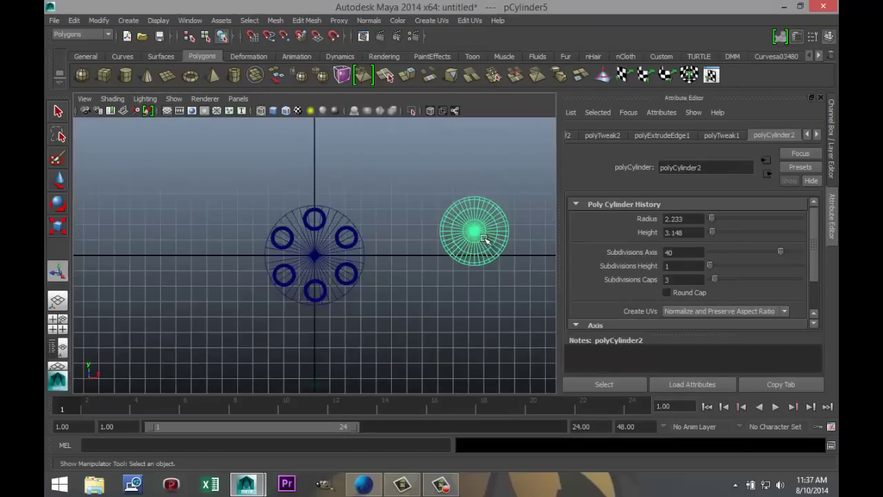
{"action": "key", "text": "w"}
{"action": "left_click_drag", "start_coordinate": [474, 232], "coordinate": [314, 252]}
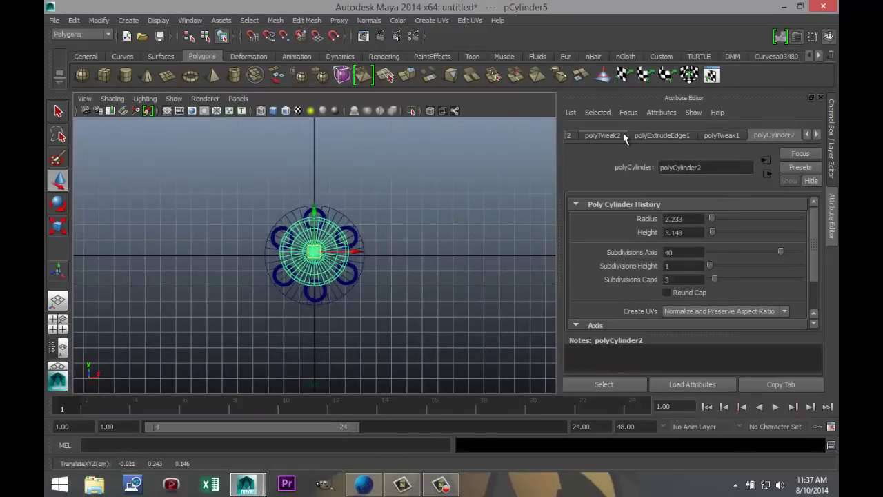
- Centre the body cylinder exactly by setting its X, Y and Z translation to 0
{"action": "left_click", "coordinate": [715, 135]}
{"action": "left_click", "coordinate": [661, 135]}
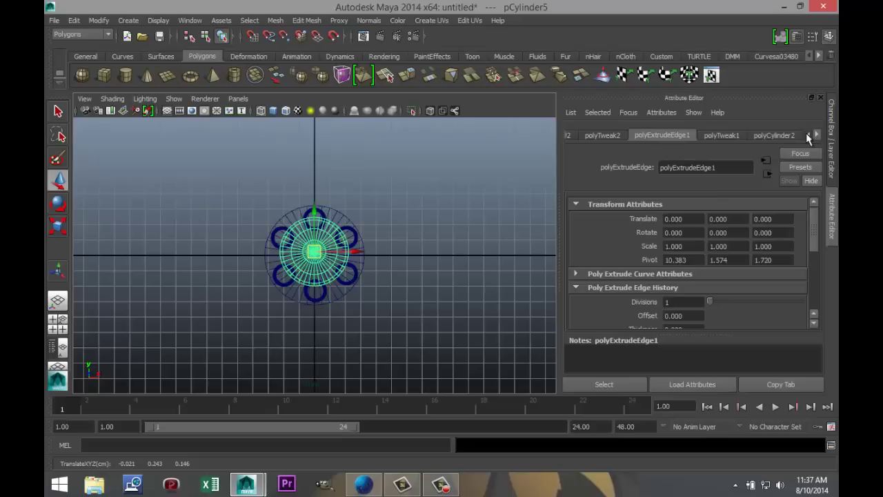
{"action": "left_click", "coordinate": [807, 136]}
{"action": "left_click", "coordinate": [808, 135]}
{"action": "left_click", "coordinate": [585, 135]}
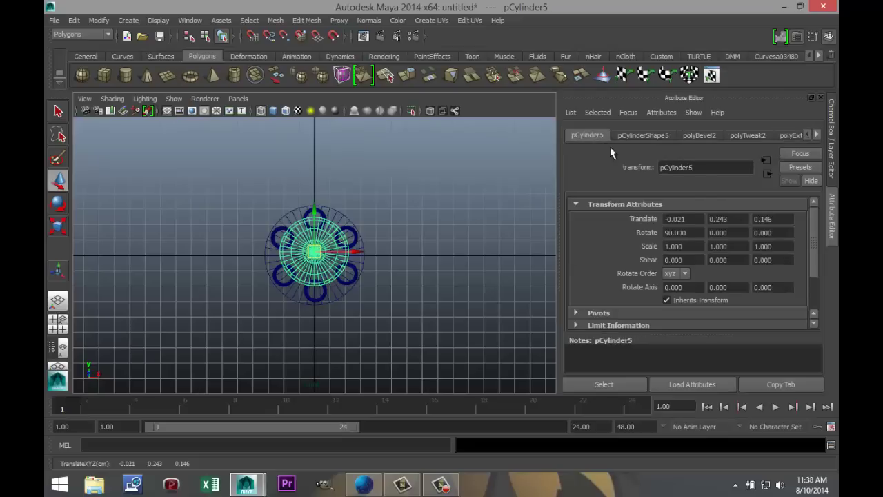
{"action": "double_click", "coordinate": [670, 219]}
{"action": "type", "text": "0"}
{"action": "double_click", "coordinate": [734, 220]}
{"action": "type", "text": "0"}
{"action": "key", "text": "Return"}
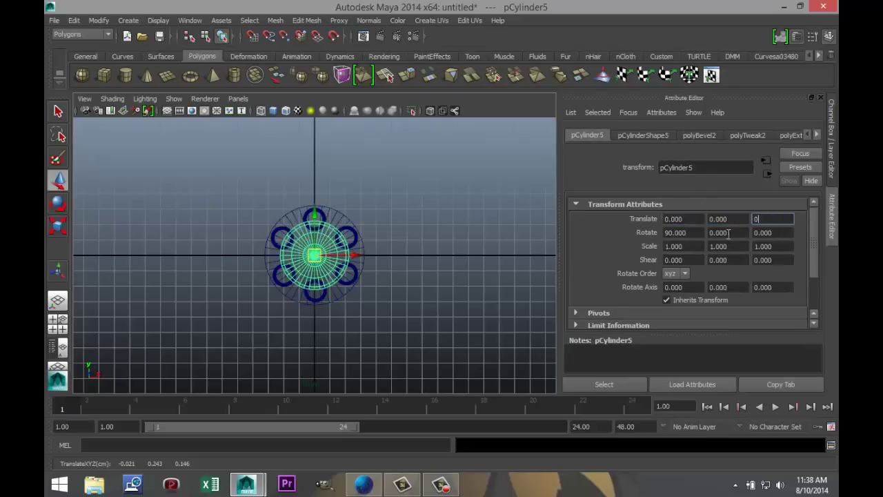
- Reselect the centred body cylinder within the barrel ring in the front view
{"action": "left_click", "coordinate": [443, 315]}
{"action": "scroll", "coordinate": [330, 247], "scroll_direction": "up", "scroll_amount": 4}
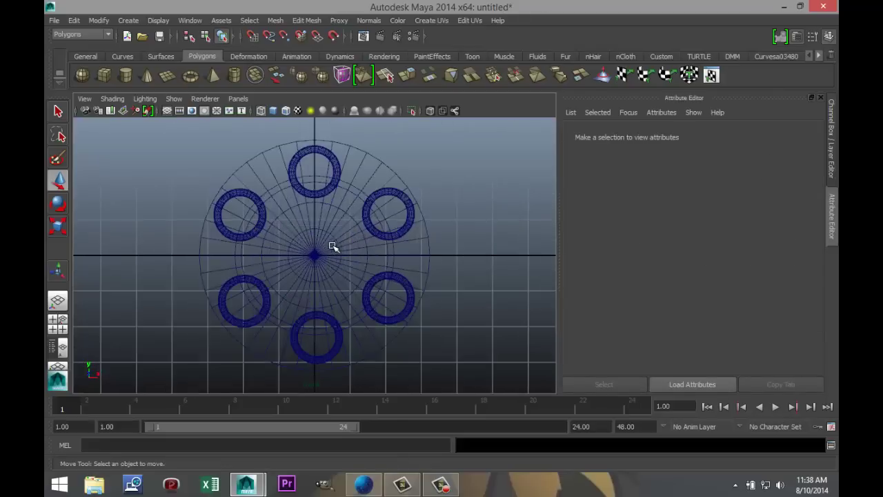
{"action": "left_click", "coordinate": [358, 188]}
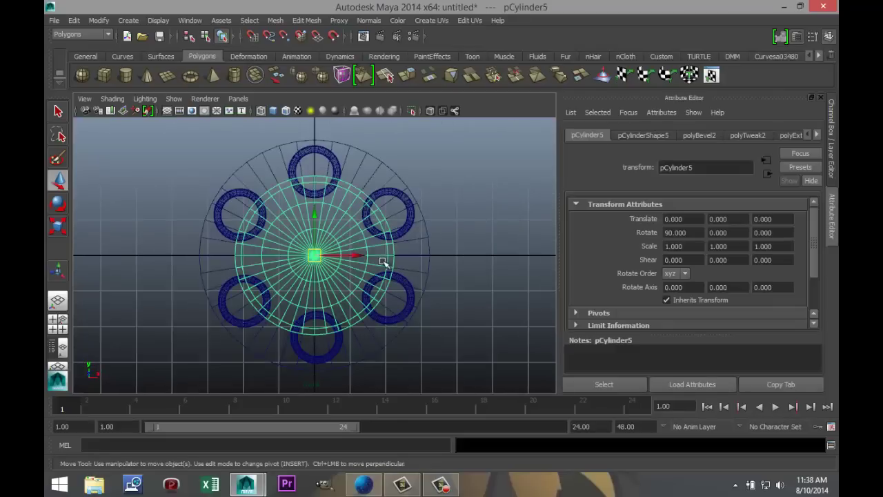
- Scale the body cylinder uniformly to about 1.573 and move it to the rear end of the barrels at Z about -10.925
{"action": "key", "text": "r"}
{"action": "left_click_drag", "start_coordinate": [316, 253], "coordinate": [390, 268]}
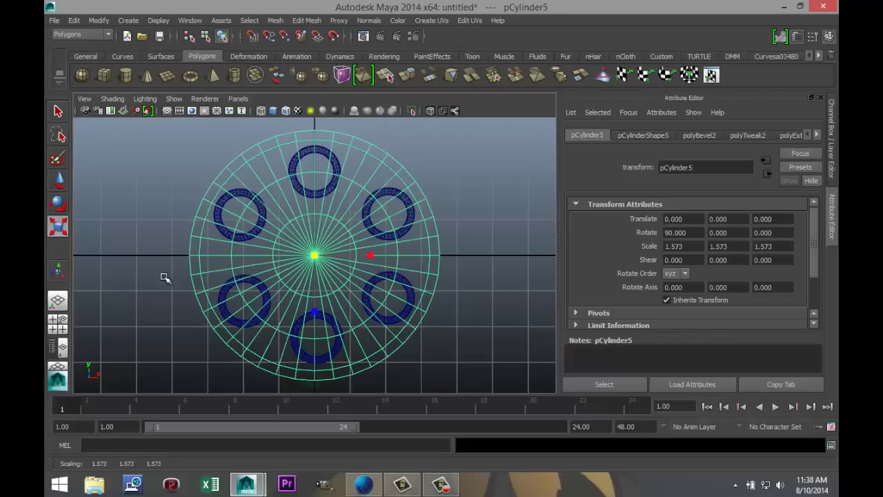
{"action": "left_click", "coordinate": [58, 325]}
{"action": "key", "text": "space"}
{"action": "scroll", "coordinate": [376, 262], "scroll_direction": "down", "scroll_amount": 3}
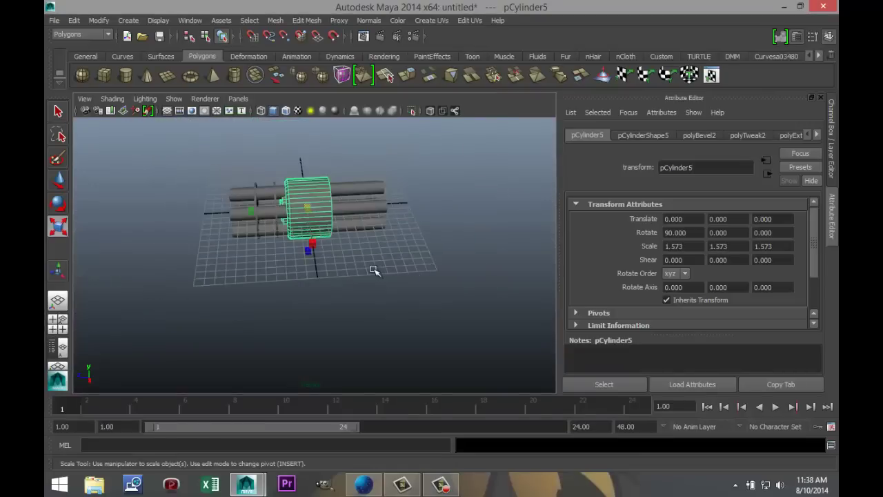
{"action": "key", "text": "w"}
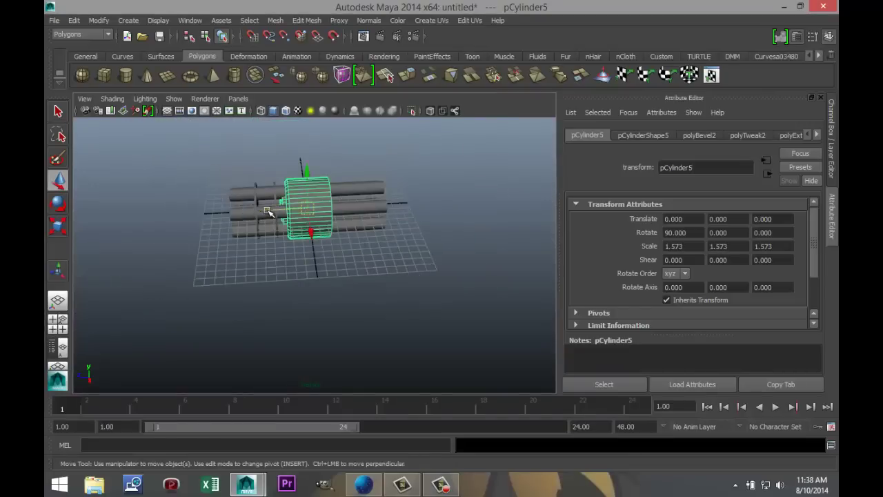
{"action": "left_click_drag", "start_coordinate": [269, 213], "coordinate": [357, 216]}
{"action": "scroll", "coordinate": [436, 253], "scroll_direction": "up", "scroll_amount": 4}
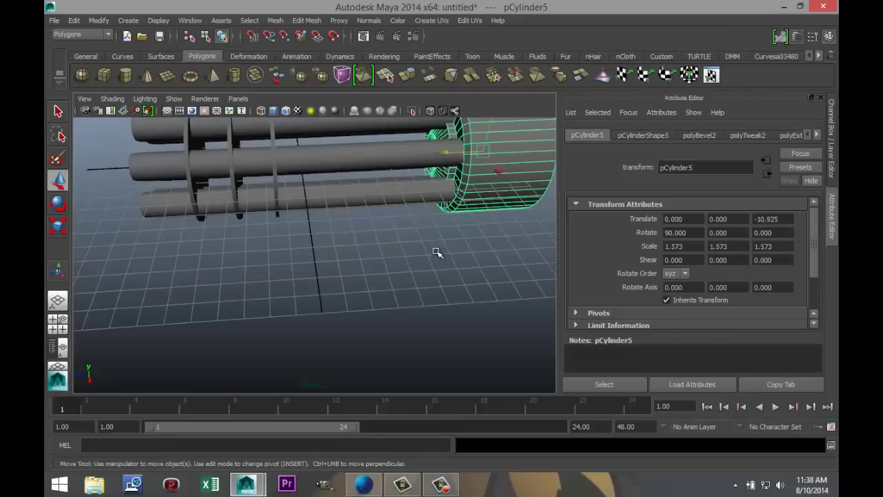
- Enlarge the body cylinder uniformly to a scale of about 2.152 so its recessed cap surrounds the barrel ends
{"action": "left_click_drag", "start_coordinate": [276, 285], "coordinate": [254, 246], "text": "alt"}
{"action": "middle_click_drag", "start_coordinate": [267, 217], "coordinate": [572, 317], "text": "alt"}
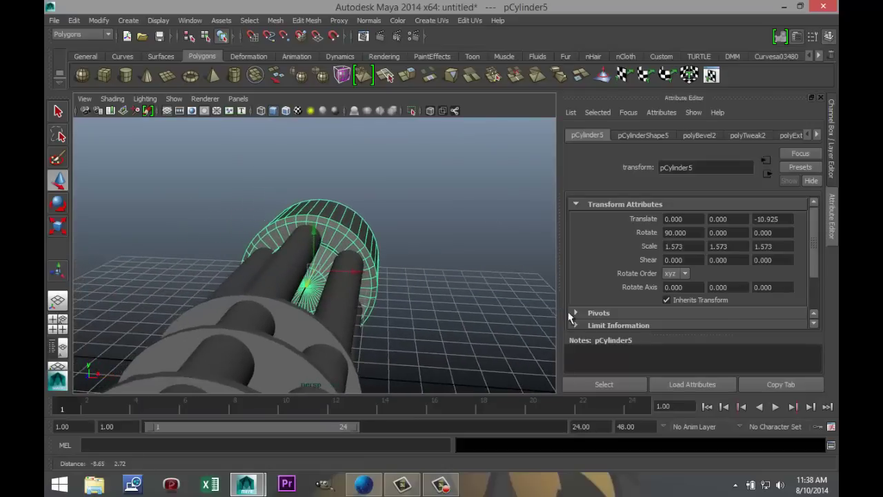
{"action": "scroll", "coordinate": [453, 310], "scroll_direction": "up", "scroll_amount": 2}
{"action": "scroll", "coordinate": [454, 310], "scroll_direction": "up", "scroll_amount": 1}
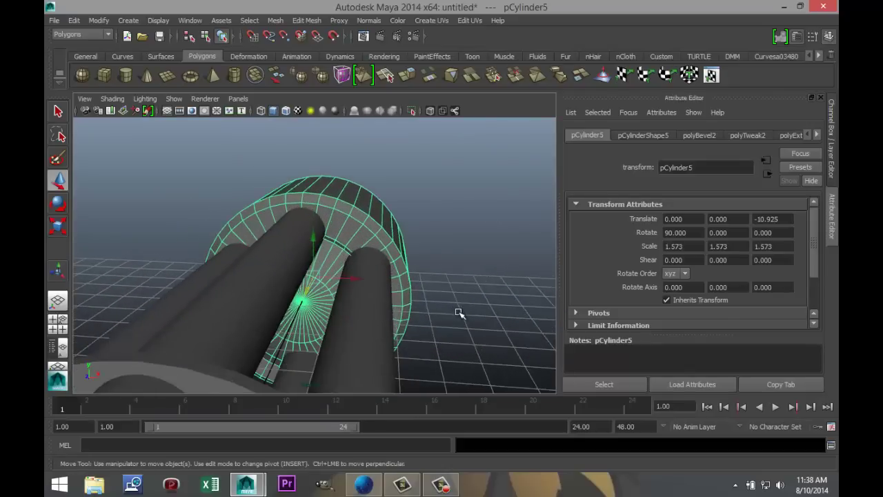
{"action": "scroll", "coordinate": [460, 313], "scroll_direction": "down", "scroll_amount": 1}
{"action": "left_click_drag", "start_coordinate": [446, 319], "coordinate": [496, 292], "text": "alt"}
{"action": "key", "text": "r"}
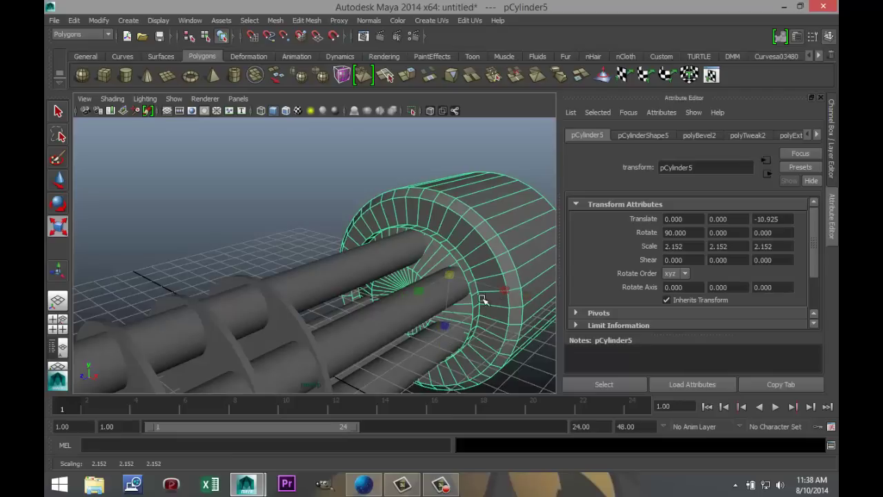
{"action": "left_click_drag", "start_coordinate": [456, 362], "coordinate": [329, 308], "text": "alt"}
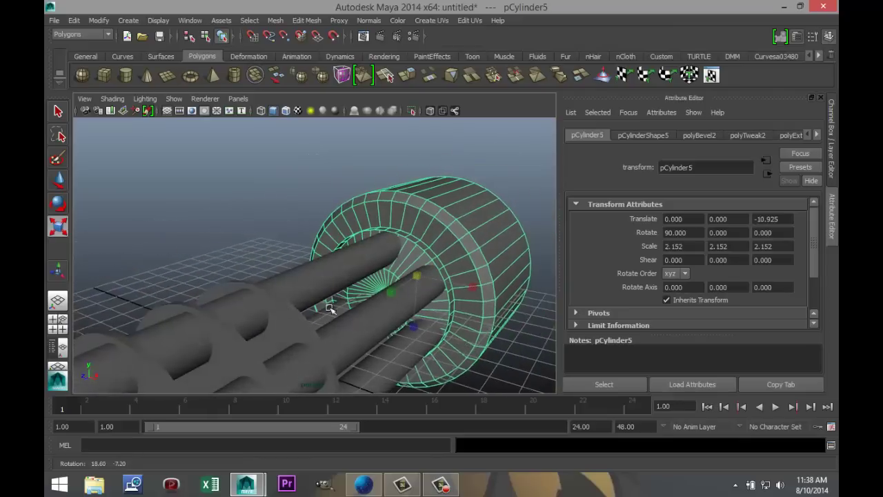
- Duplicate all six barrels with their three discs and move the copies forward along Z, placing the rearmost copied disc at about 16.851
{"action": "left_click", "coordinate": [58, 324]}
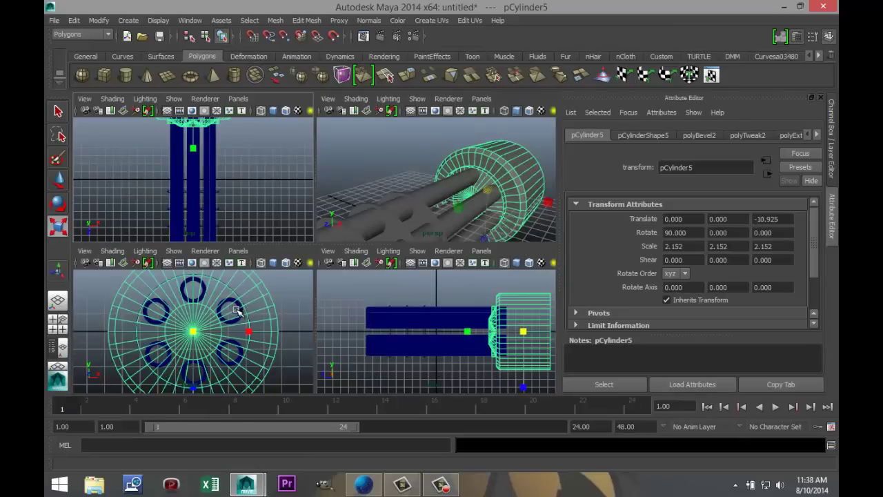
{"action": "key", "text": "space"}
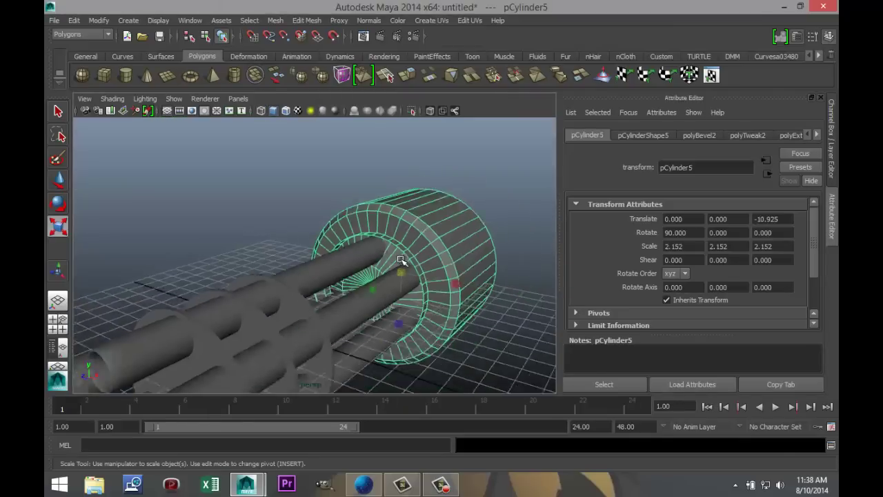
{"action": "key", "text": "a"}
{"action": "left_click_drag", "start_coordinate": [425, 333], "coordinate": [345, 328], "text": "alt"}
{"action": "key", "text": "r"}
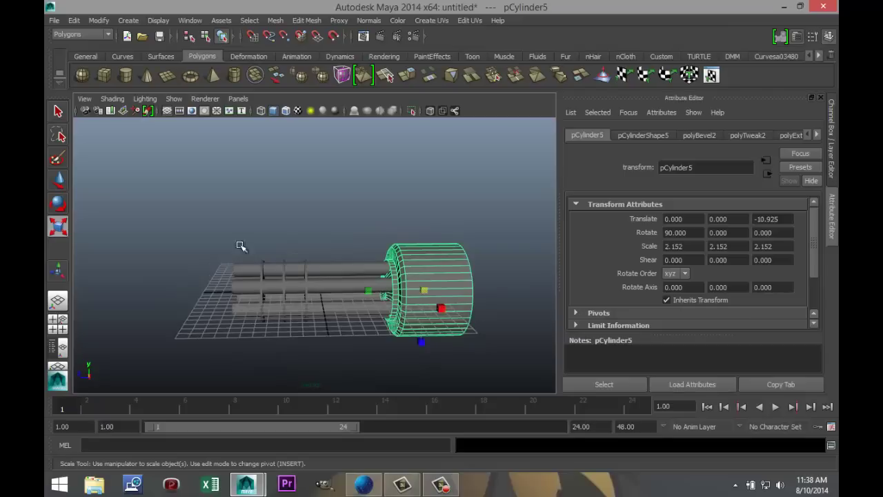
{"action": "left_click_drag", "start_coordinate": [211, 245], "coordinate": [344, 343]}
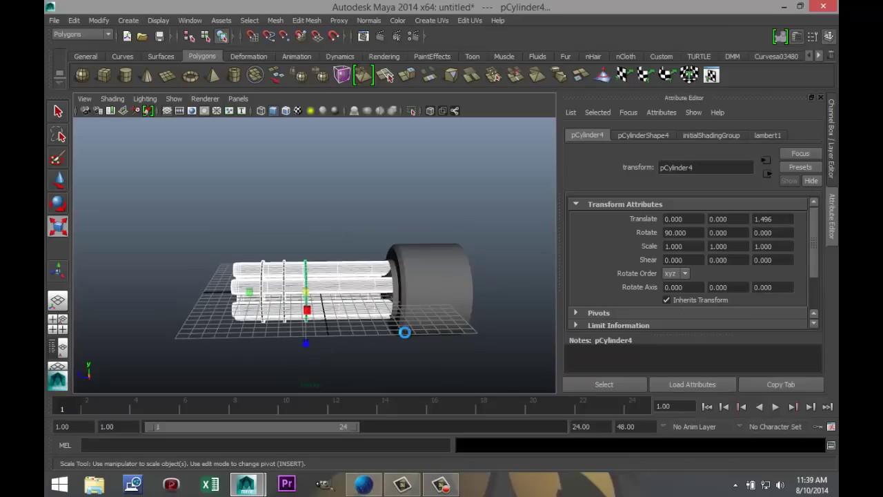
{"action": "left_click_drag", "start_coordinate": [405, 332], "coordinate": [406, 334]}
{"action": "key", "text": "w"}
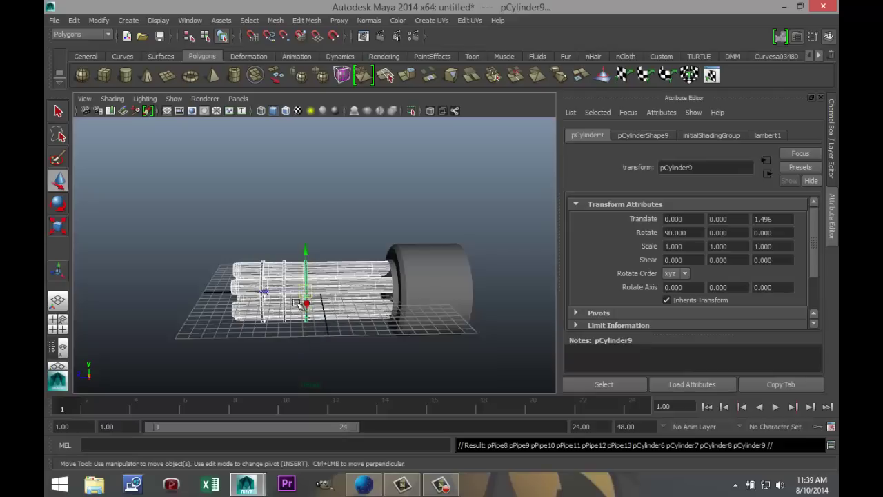
{"action": "left_click_drag", "start_coordinate": [263, 293], "coordinate": [112, 310]}
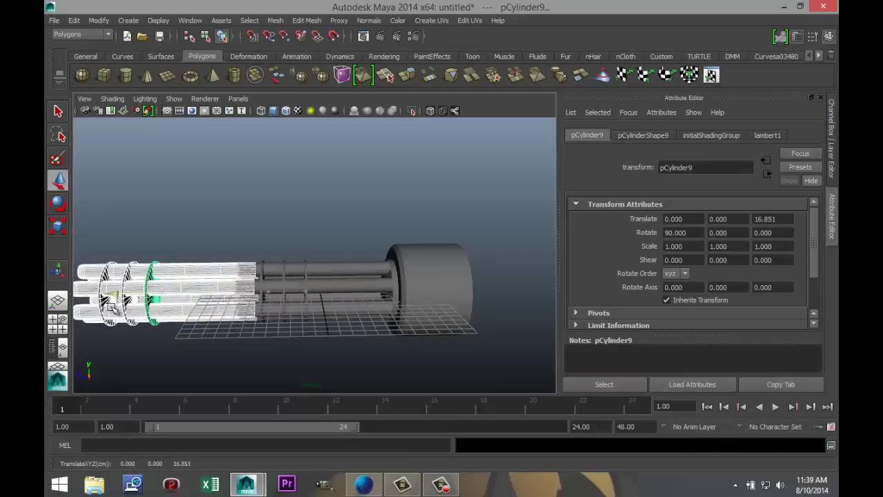
{"action": "left_click", "coordinate": [243, 200]}
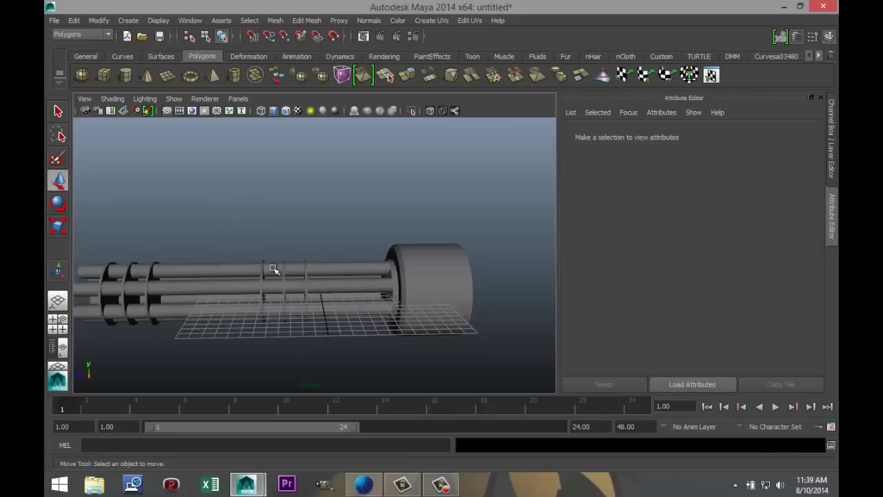
- Scale the three original middle discs together uniformly to about 1.084, and thicken them along Y to about 3.654
{"action": "scroll", "coordinate": [288, 308], "scroll_direction": "down", "scroll_amount": 3}
{"action": "scroll", "coordinate": [289, 309], "scroll_direction": "up", "scroll_amount": 5}
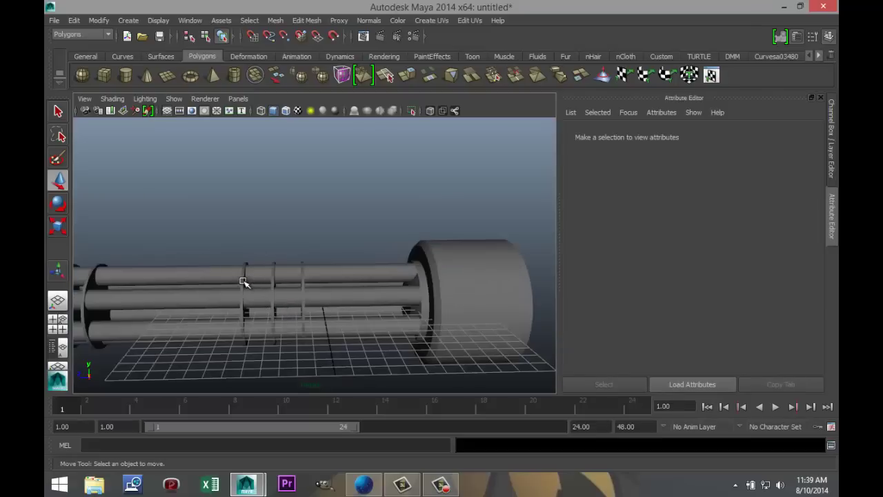
{"action": "left_click", "coordinate": [243, 281]}
{"action": "left_click", "coordinate": [273, 283]}
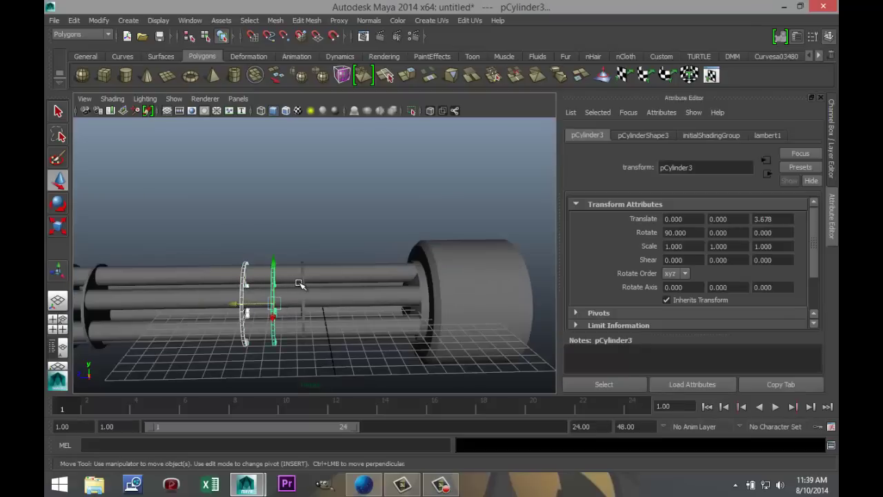
{"action": "key", "text": "shift+d"}
{"action": "key", "text": "r"}
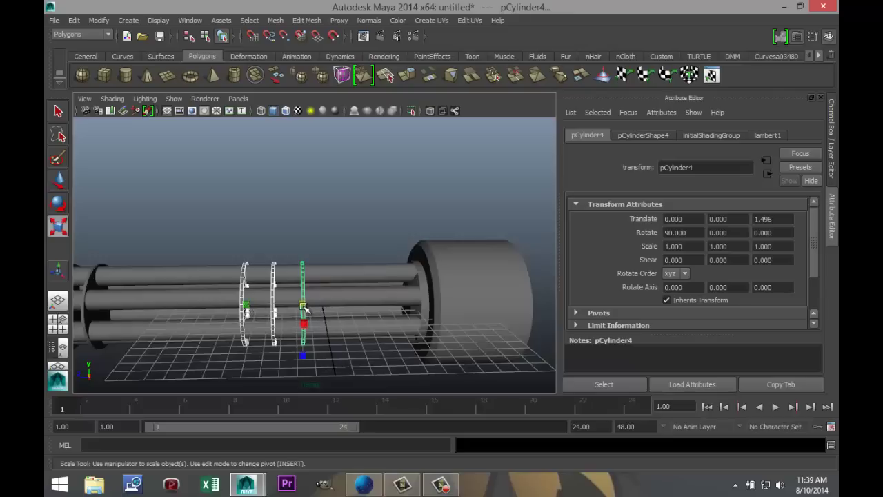
{"action": "left_click_drag", "start_coordinate": [303, 304], "coordinate": [307, 306]}
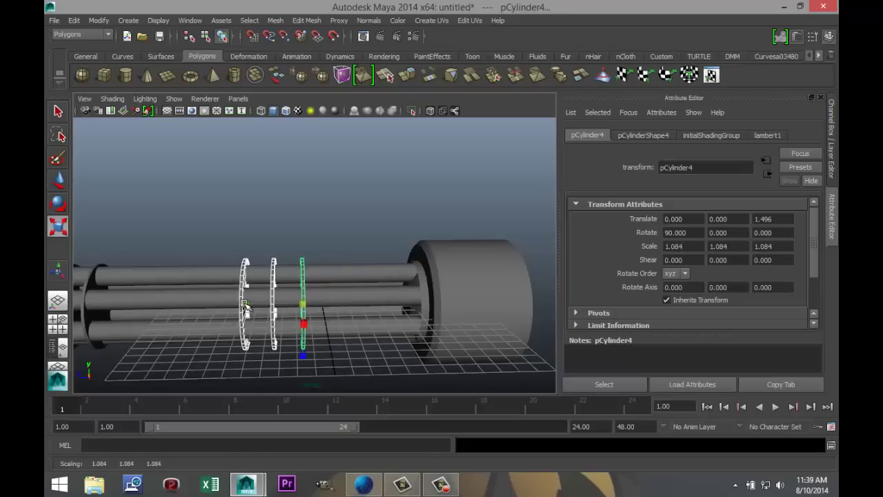
{"action": "left_click_drag", "start_coordinate": [189, 305], "coordinate": [110, 311]}
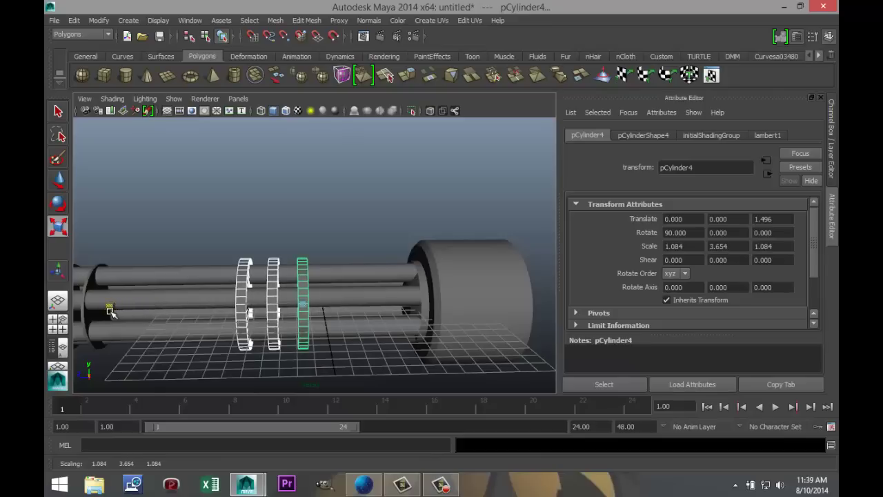
{"action": "left_click", "coordinate": [292, 200]}
- Examine the lengthened barrels, thickened discs and rear body from several angles
{"action": "scroll", "coordinate": [255, 300], "scroll_direction": "down", "scroll_amount": 3}
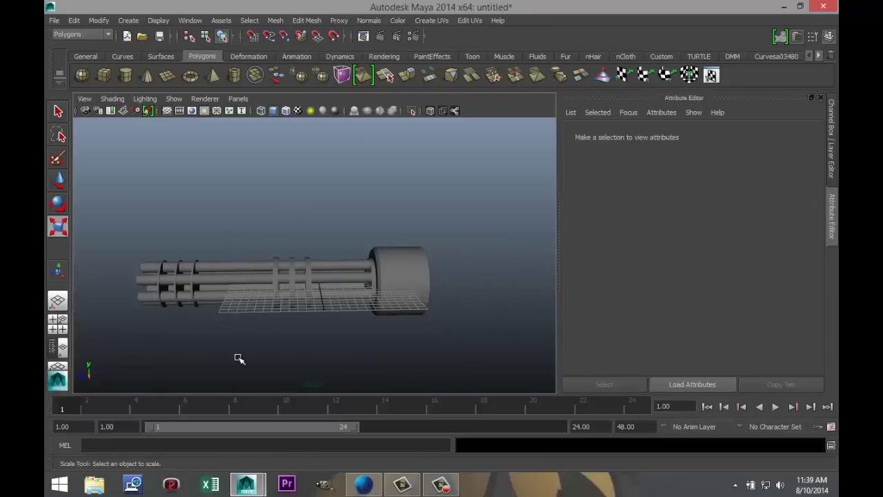
{"action": "left_click_drag", "start_coordinate": [253, 357], "coordinate": [274, 367], "text": "alt"}
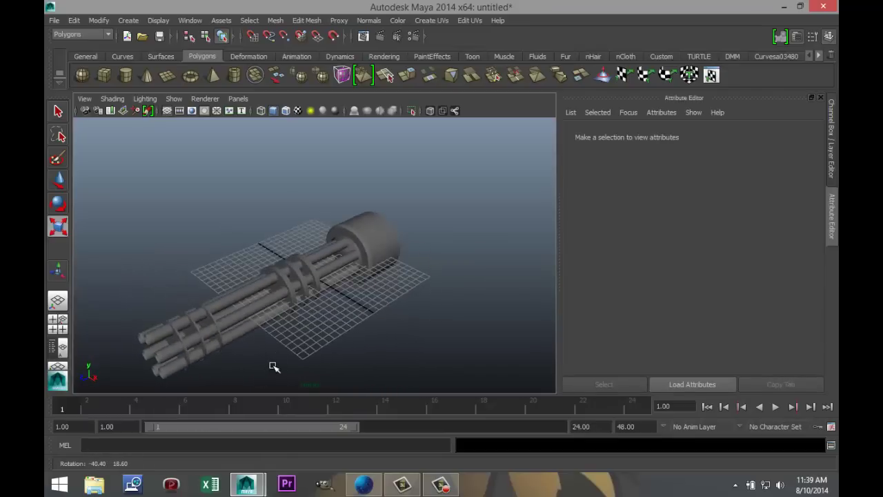
{"action": "scroll", "coordinate": [387, 324], "scroll_direction": "down", "scroll_amount": 2}
{"action": "scroll", "coordinate": [386, 323], "scroll_direction": "up", "scroll_amount": 5}
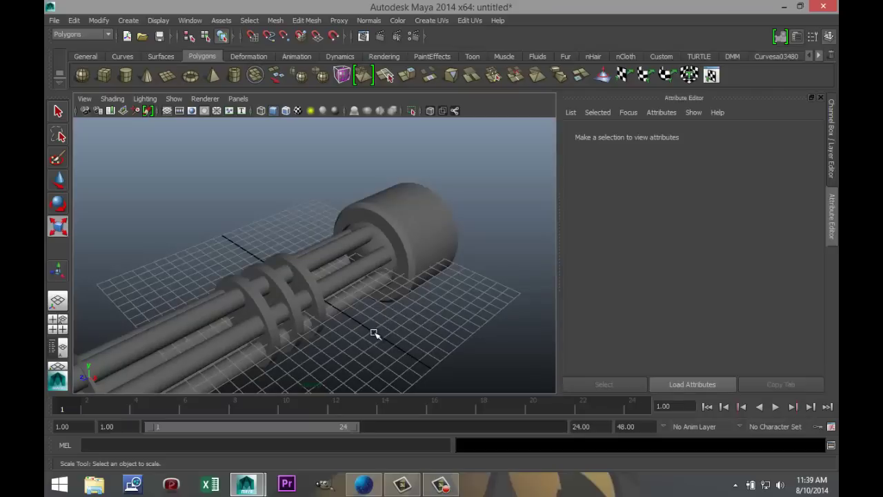
{"action": "mouse_move", "coordinate": [374, 334]}
{"action": "left_mouse_down", "text": "alt"}
{"action": "mouse_move", "coordinate": [368, 306]}
{"action": "mouse_move", "coordinate": [391, 324]}
{"action": "mouse_move", "coordinate": [388, 349]}
{"action": "mouse_move", "coordinate": [428, 354]}
{"action": "mouse_move", "coordinate": [355, 335]}
{"action": "mouse_move", "coordinate": [376, 326]}
{"action": "left_mouse_up", "text": "alt"}
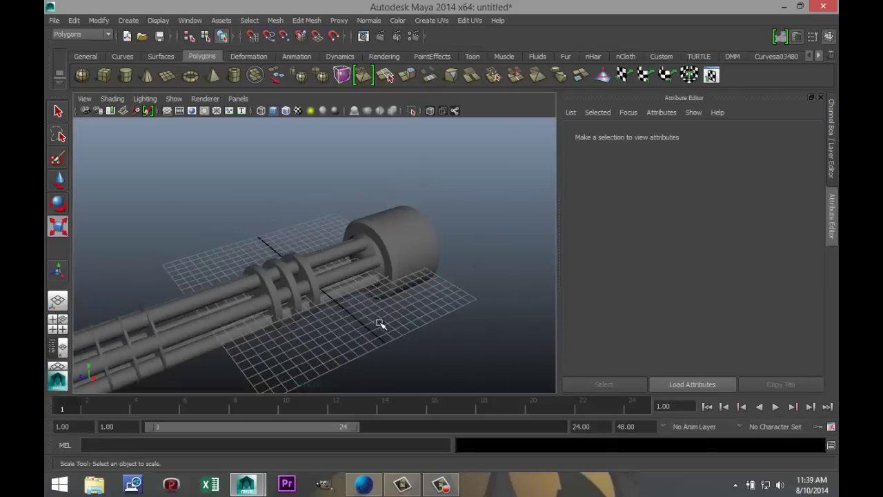
{"action": "scroll", "coordinate": [387, 317], "scroll_direction": "down", "scroll_amount": 3}
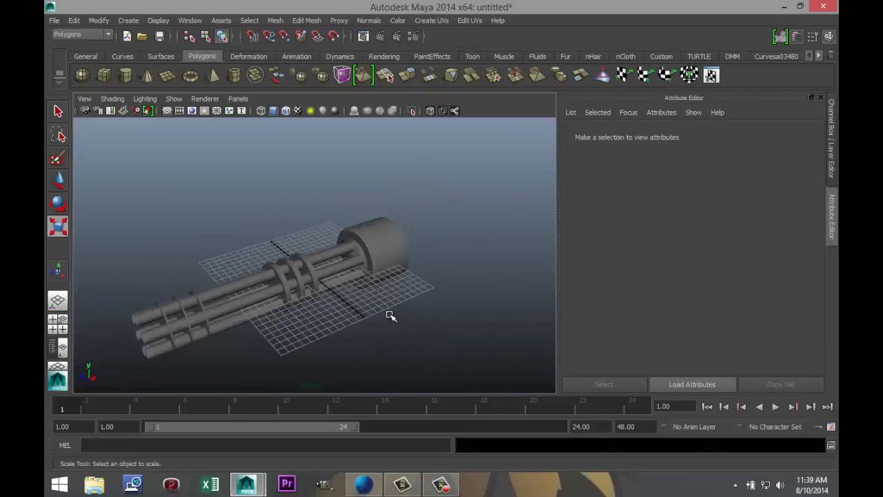
- Create a long polygon cube beside the body cylinder and raise it to Y about 10.712
{"action": "scroll", "coordinate": [410, 305], "scroll_direction": "down", "scroll_amount": 3}
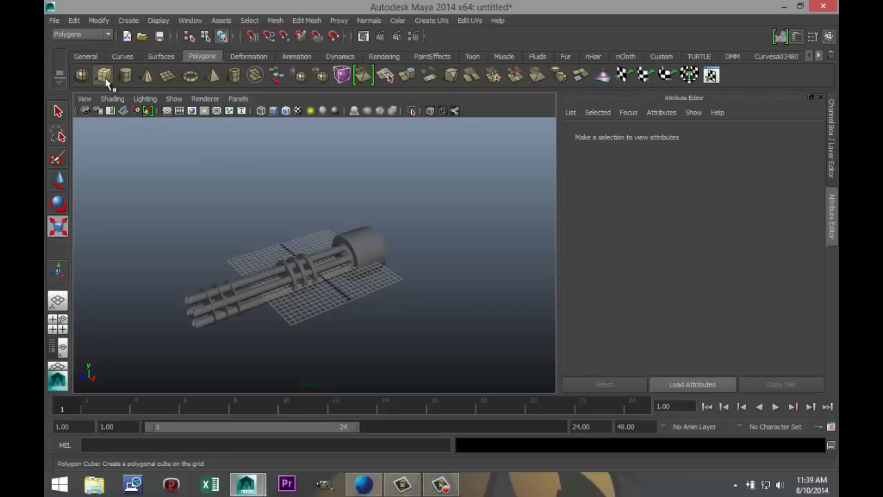
{"action": "mouse_move", "coordinate": [352, 295]}
{"action": "left_mouse_down"}
{"action": "mouse_move", "coordinate": [421, 335]}
{"action": "mouse_move", "coordinate": [405, 304]}
{"action": "left_mouse_up"}
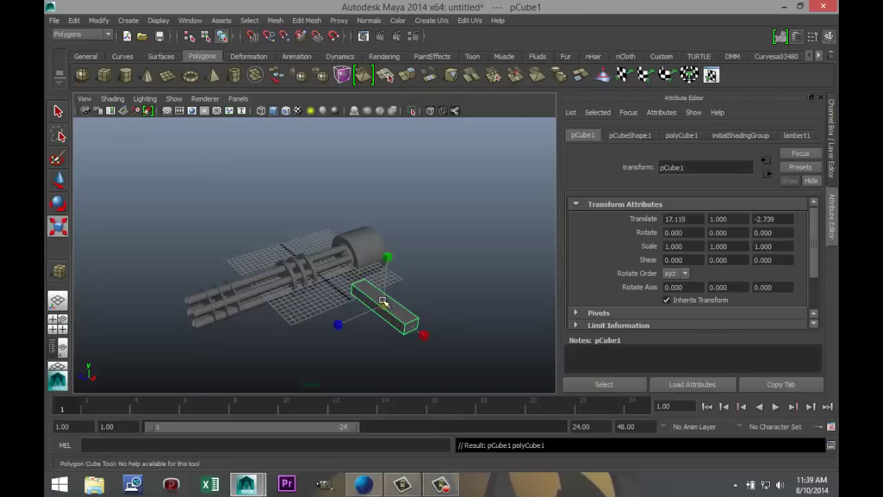
{"action": "key", "text": "w"}
{"action": "left_click_drag", "start_coordinate": [388, 275], "coordinate": [390, 215]}
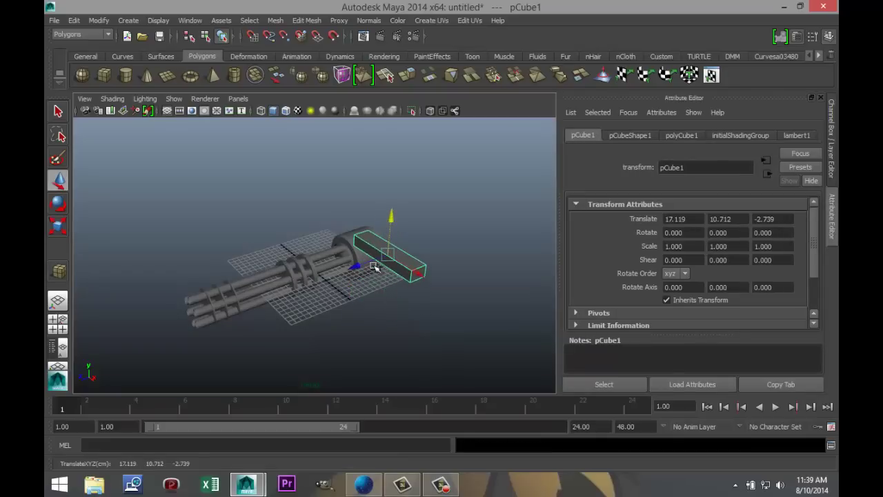
- Centre the long box directly above the body cylinder in the front view, at X about -0.001 and Y about 5.833
{"action": "left_click", "coordinate": [58, 321]}
{"action": "key", "text": "space"}
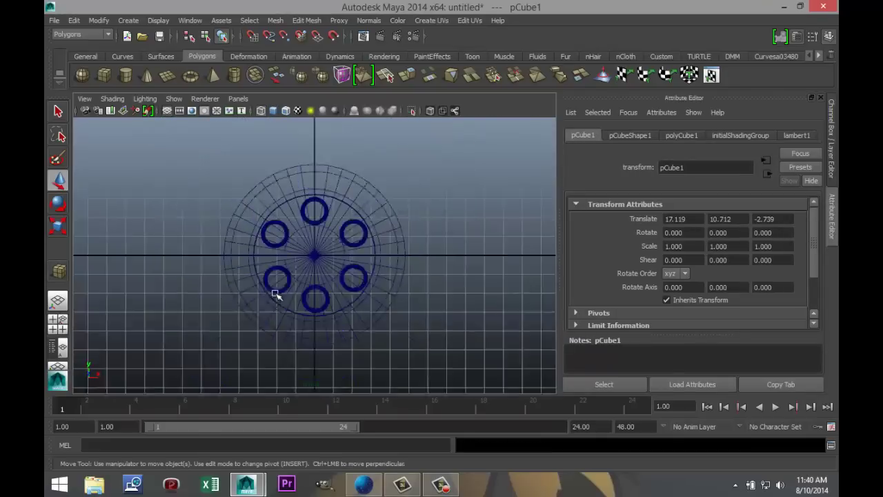
{"action": "scroll", "coordinate": [350, 308], "scroll_direction": "down", "scroll_amount": 3}
{"action": "left_click_drag", "start_coordinate": [450, 169], "coordinate": [316, 210]}
{"action": "scroll", "coordinate": [334, 256], "scroll_direction": "up", "scroll_amount": 5}
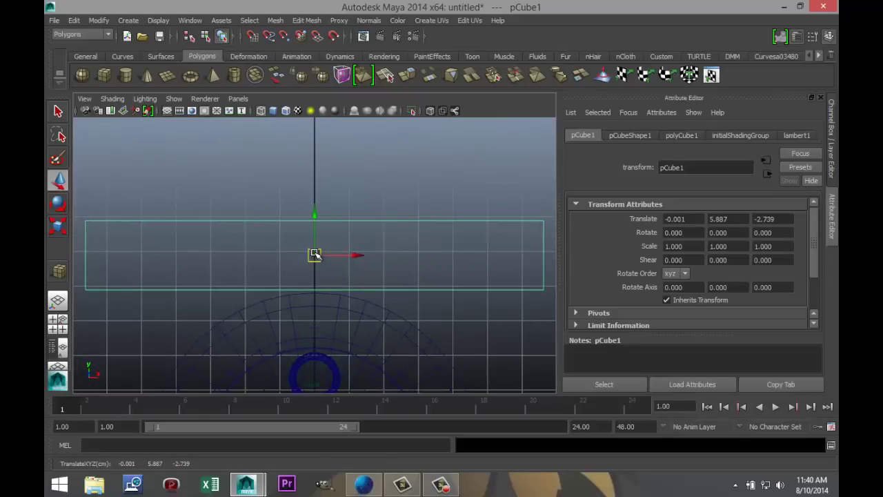
{"action": "left_click_drag", "start_coordinate": [314, 227], "coordinate": [315, 230]}
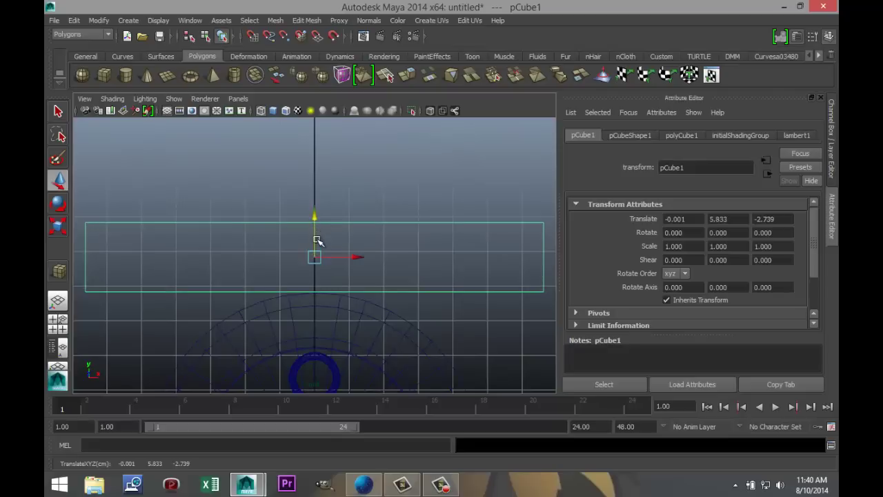
{"action": "scroll", "coordinate": [328, 276], "scroll_direction": "down", "scroll_amount": 3}
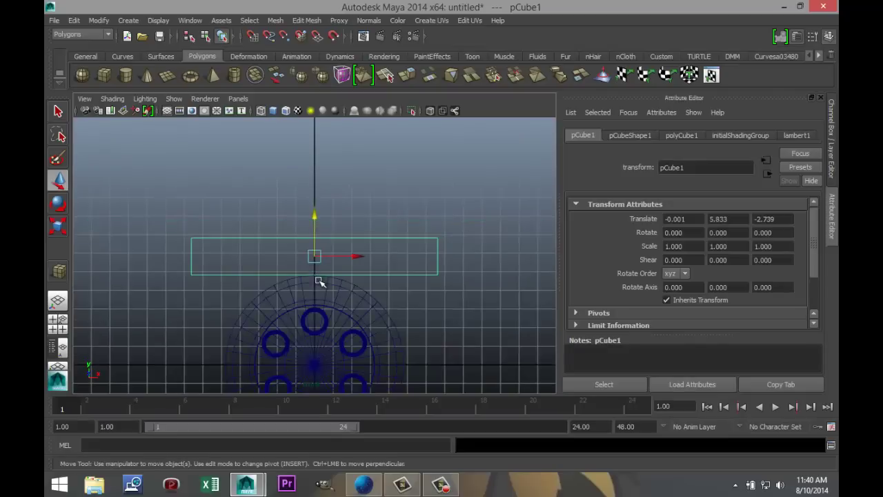
{"action": "scroll", "coordinate": [321, 282], "scroll_direction": "down", "scroll_amount": 1}
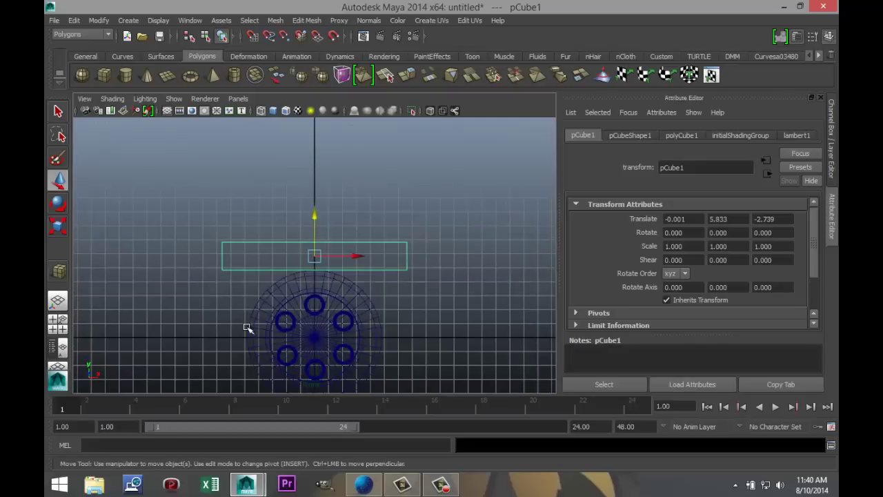
{"action": "left_click", "coordinate": [62, 330]}
{"action": "key", "text": "space"}
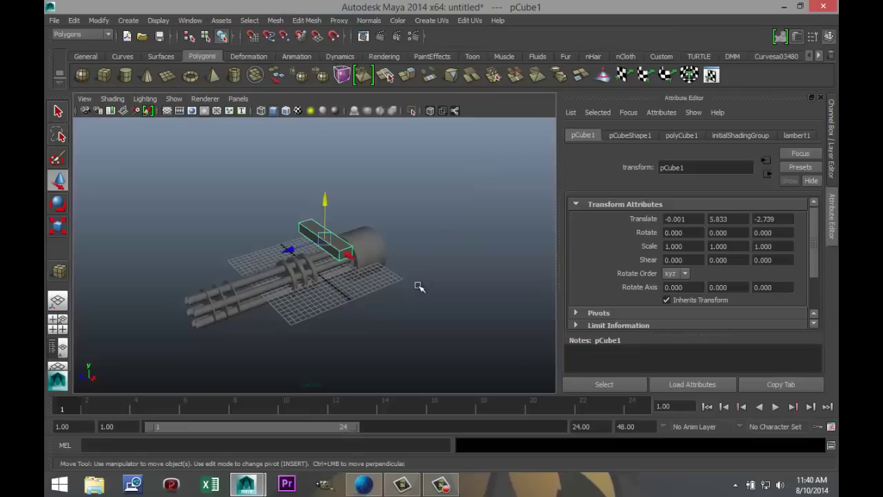
{"action": "left_click_drag", "start_coordinate": [386, 309], "coordinate": [331, 269], "text": "alt"}
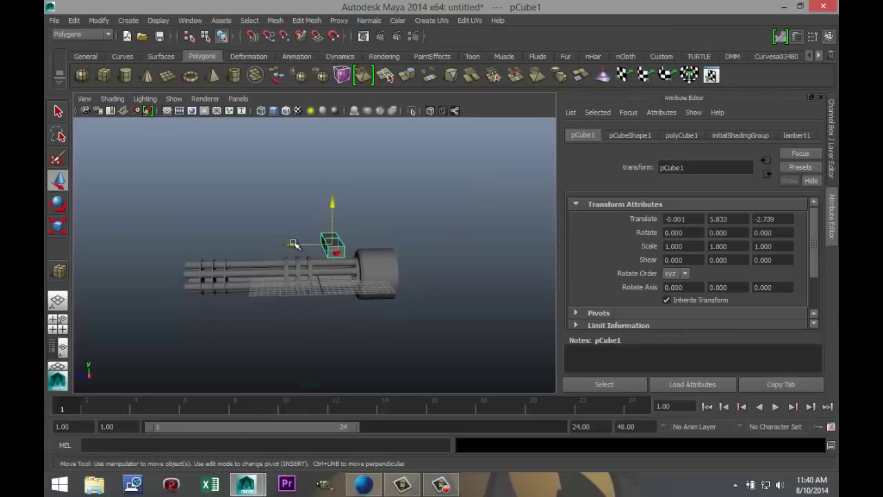
- Move the long box back over the body cylinder to Z about -10.096, and scale it to about 1.389 in X and 0.599 in Z
{"action": "left_click_drag", "start_coordinate": [294, 245], "coordinate": [332, 249]}
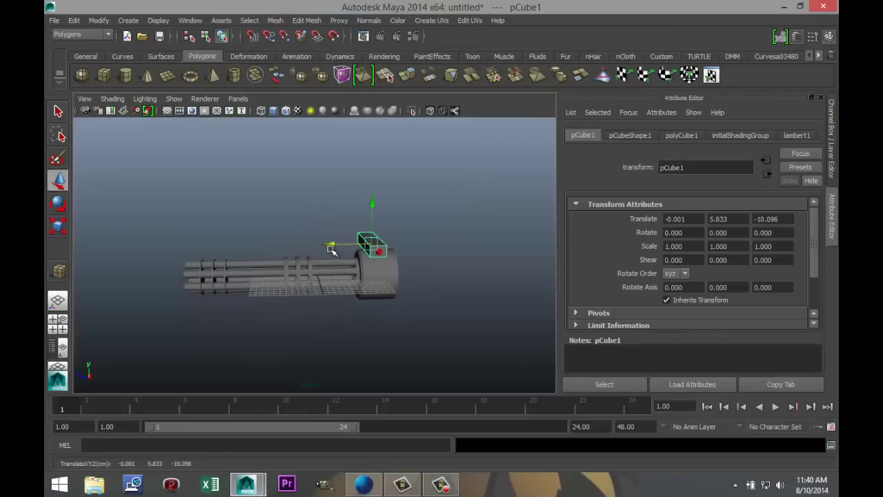
{"action": "left_click_drag", "start_coordinate": [315, 314], "coordinate": [439, 307], "text": "alt"}
{"action": "key", "text": "r"}
{"action": "left_click_drag", "start_coordinate": [360, 235], "coordinate": [382, 235]}
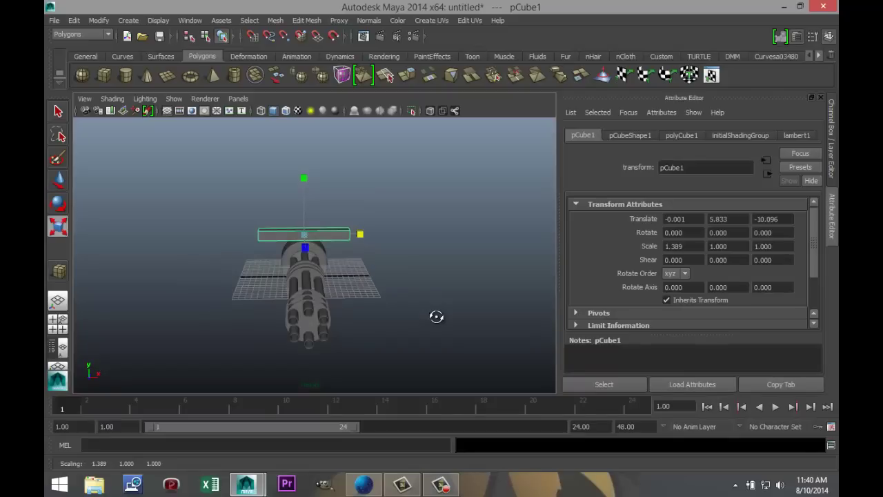
{"action": "left_click_drag", "start_coordinate": [436, 316], "coordinate": [437, 317], "text": "alt"}
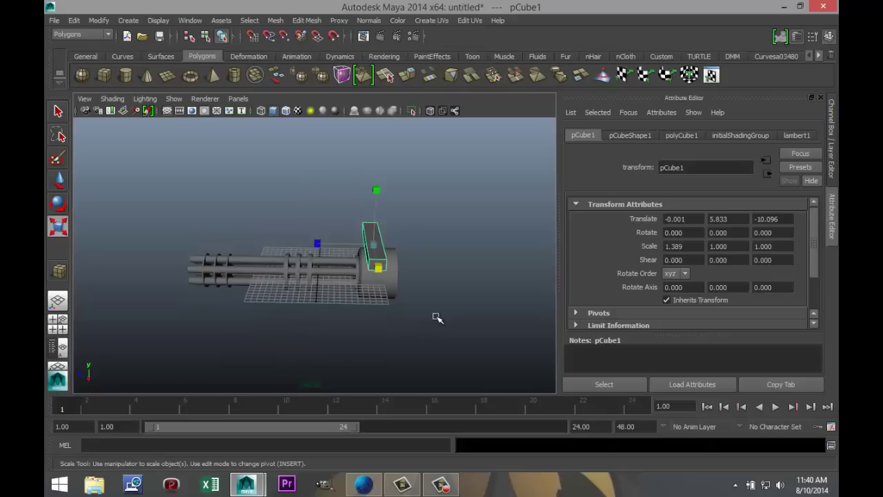
{"action": "left_click_drag", "start_coordinate": [317, 243], "coordinate": [339, 244]}
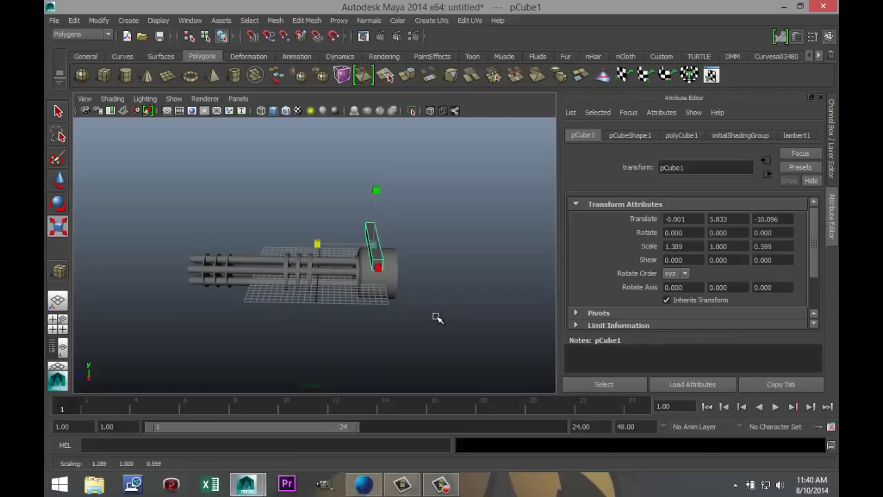
- Slide the long box forward to the front edge of the body cylinder, at Z about -8.828
{"action": "key", "text": "w"}
{"action": "left_click_drag", "start_coordinate": [333, 243], "coordinate": [329, 243]}
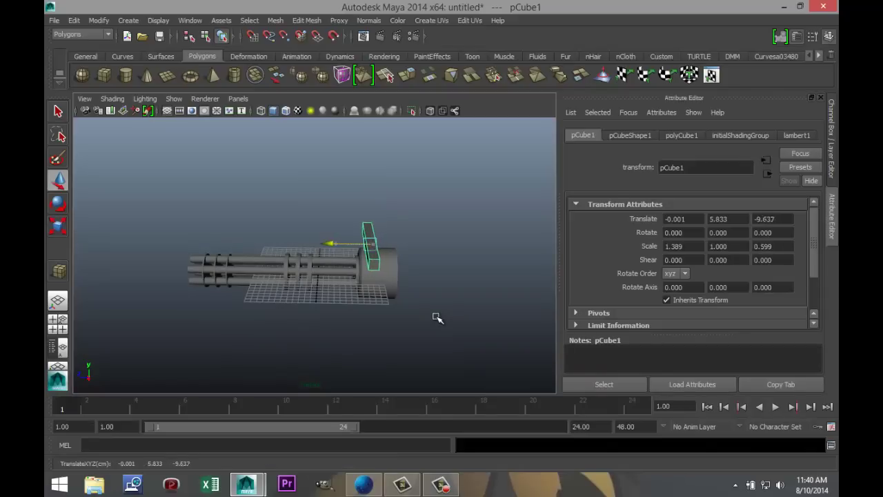
{"action": "key", "text": "space"}
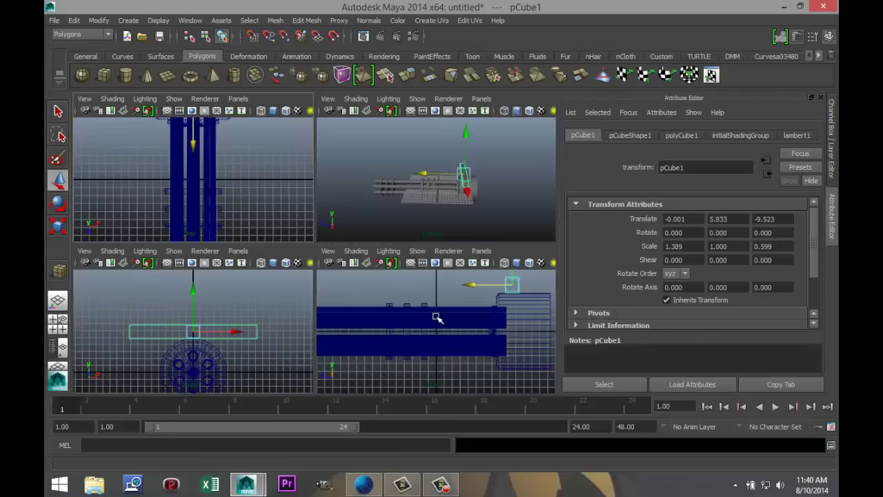
{"action": "key", "text": "space"}
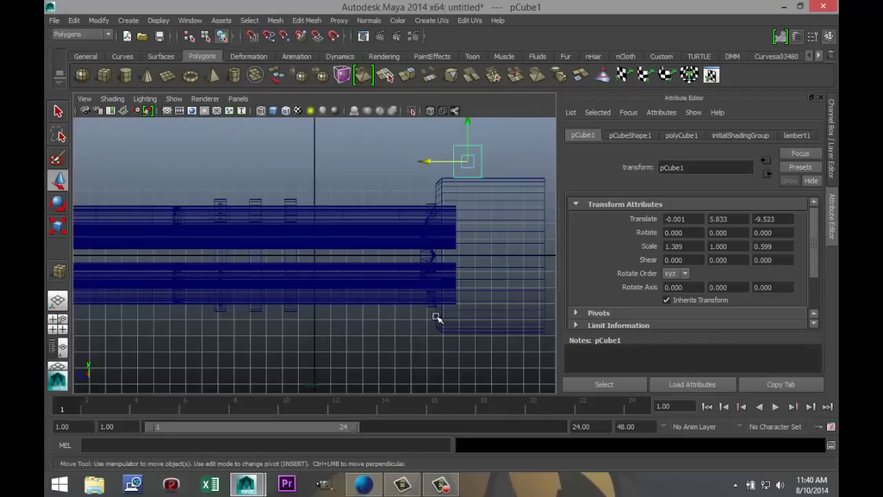
{"action": "middle_click_drag", "start_coordinate": [437, 317], "coordinate": [426, 317]}
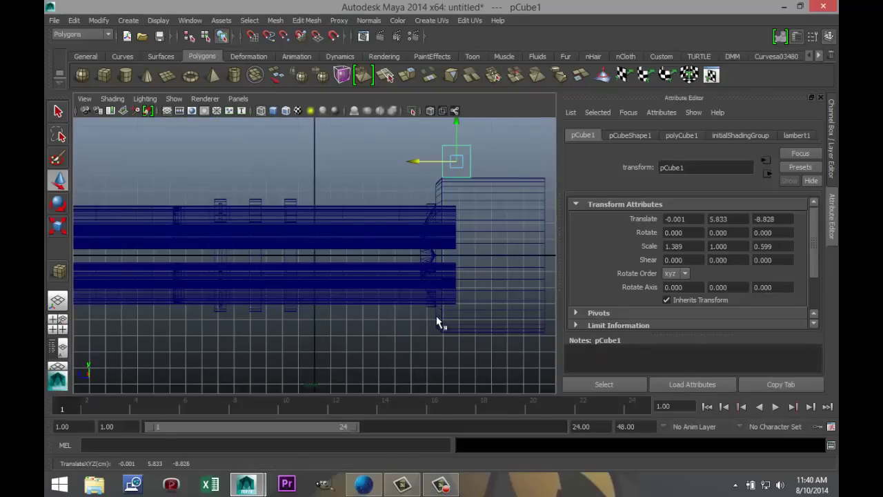
{"action": "key", "text": "space"}
{"action": "key", "text": "space"}
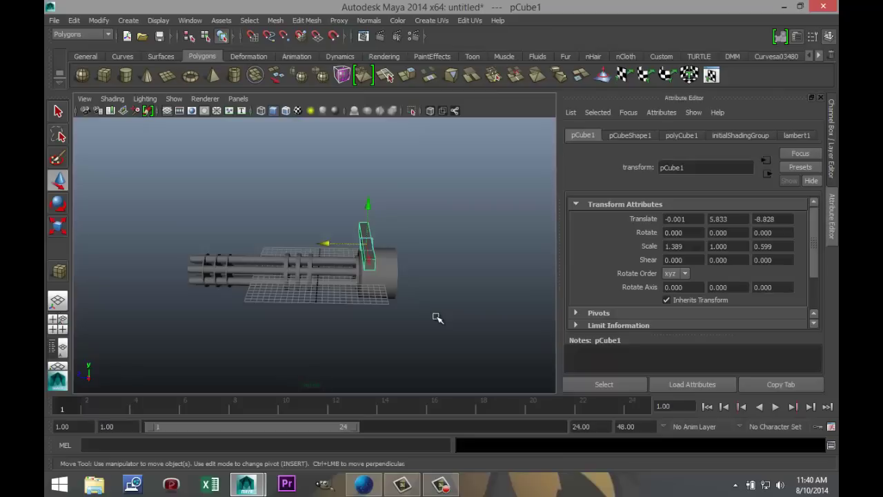
{"action": "left_click_drag", "start_coordinate": [437, 317], "coordinate": [436, 318], "text": "alt"}
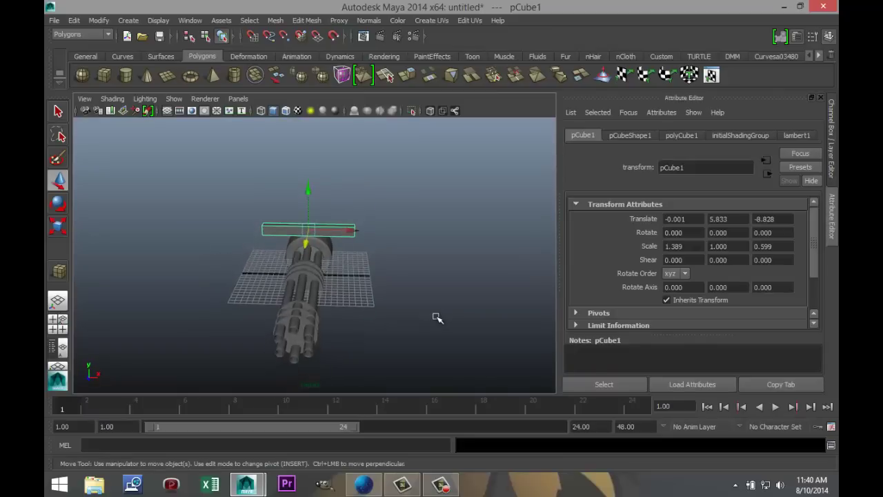
{"action": "scroll", "coordinate": [437, 318], "scroll_direction": "down", "scroll_amount": 3}
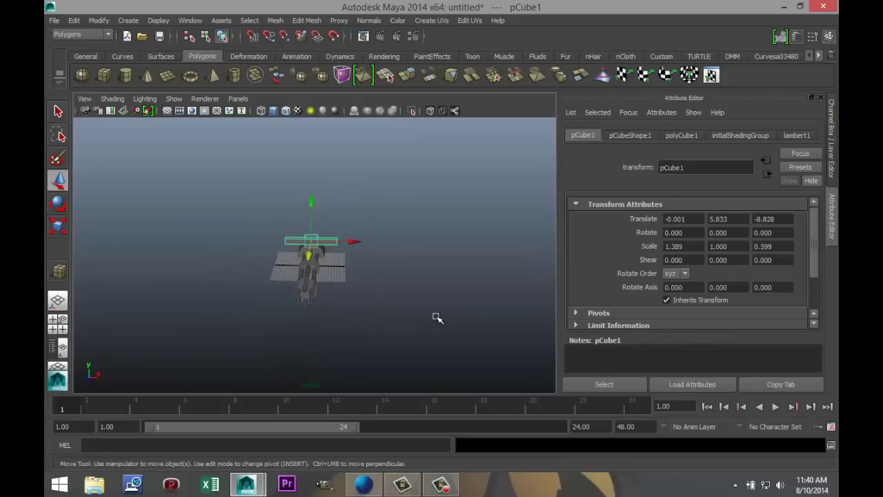
{"action": "scroll", "coordinate": [437, 317], "scroll_direction": "up", "scroll_amount": 3}
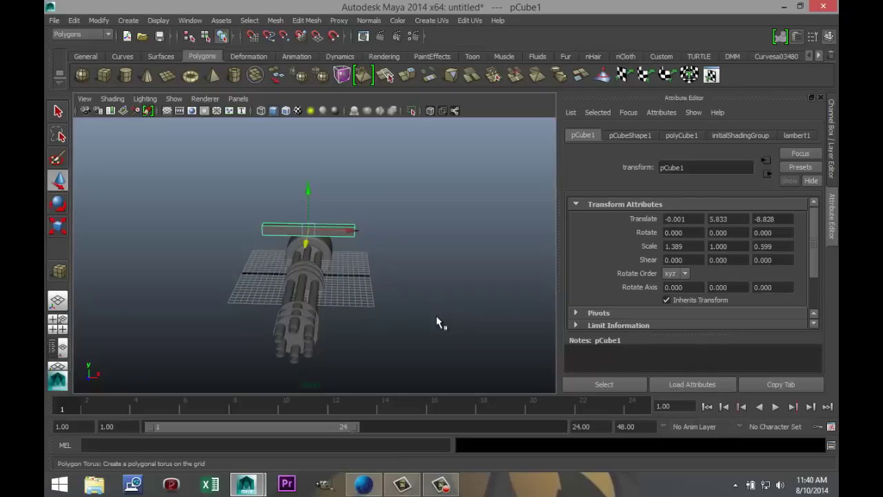
- Create a polygon torus with a radius of about 5.85 beside the gun, and set its axis and height subdivisions to 40
{"action": "left_click", "coordinate": [190, 75]}
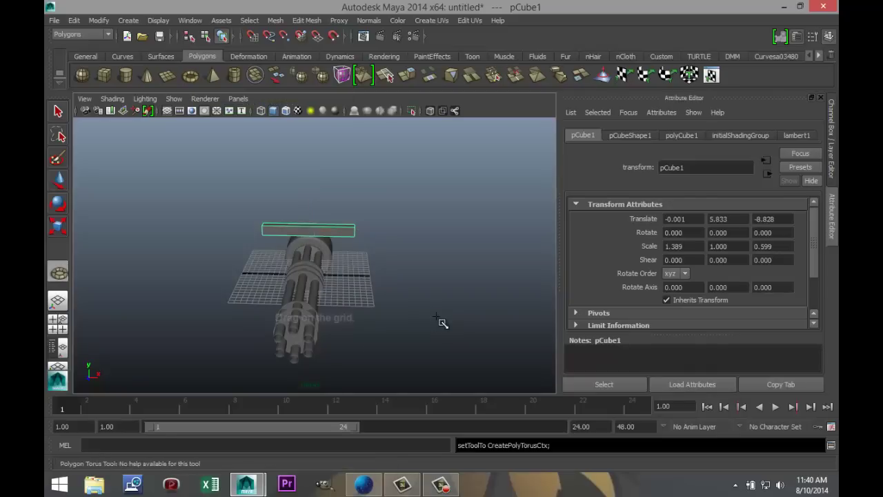
{"action": "left_click_drag", "start_coordinate": [441, 321], "coordinate": [436, 316]}
{"action": "left_click", "coordinate": [436, 315]}
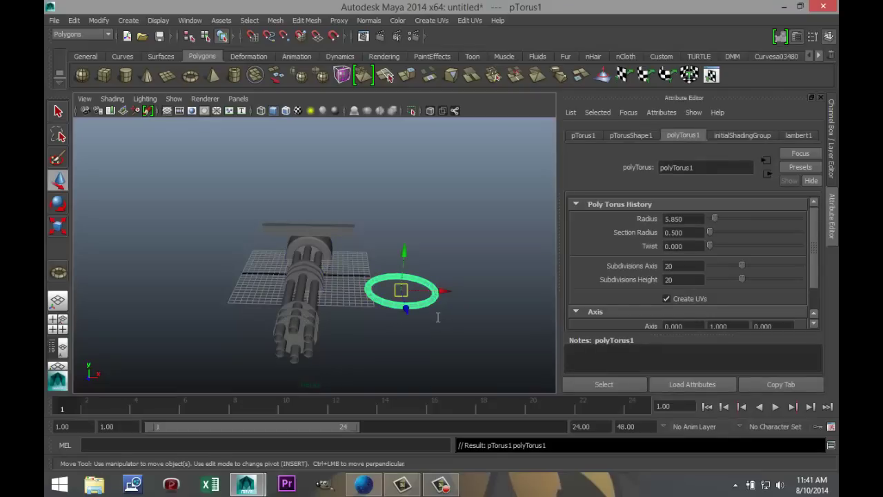
{"action": "double_click", "coordinate": [670, 266]}
{"action": "key", "text": "Tab"}
{"action": "key", "text": "Return"}
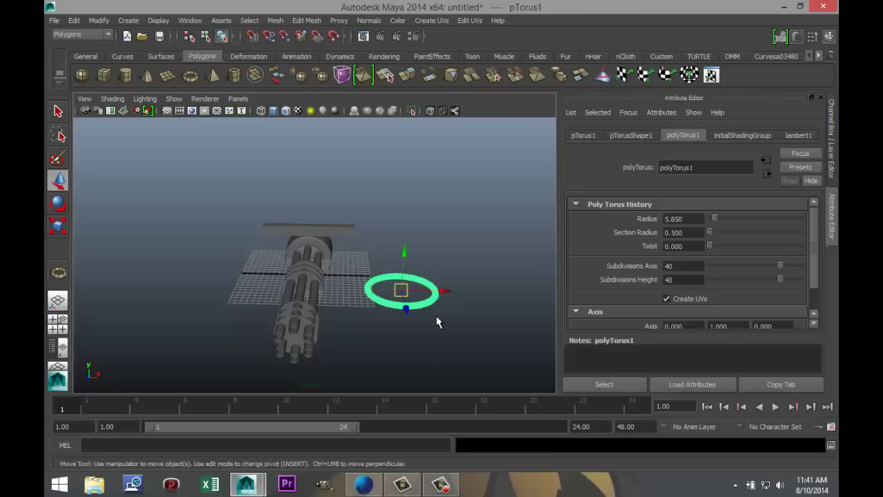
- Enlarge the torus radius to about 6.216 and thicken its section radius to 0.700
{"action": "left_click_drag", "start_coordinate": [715, 218], "coordinate": [715, 218]}
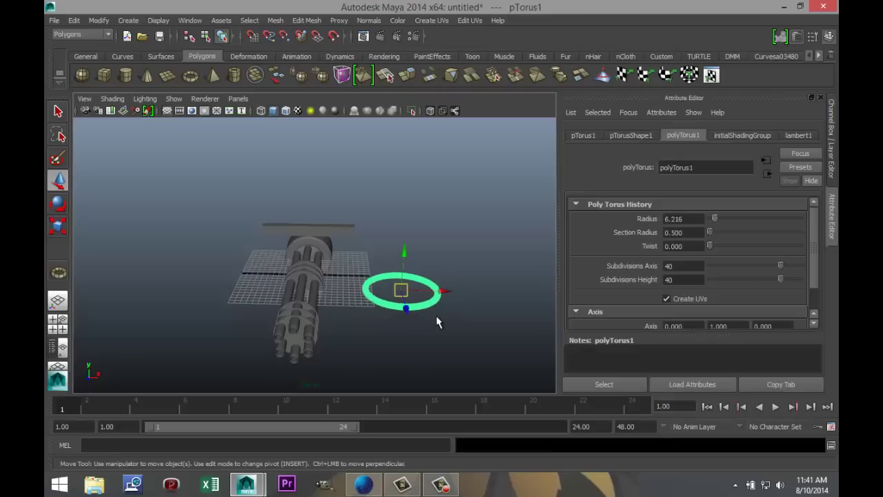
{"action": "scroll", "coordinate": [693, 263], "scroll_direction": "down", "scroll_amount": 1}
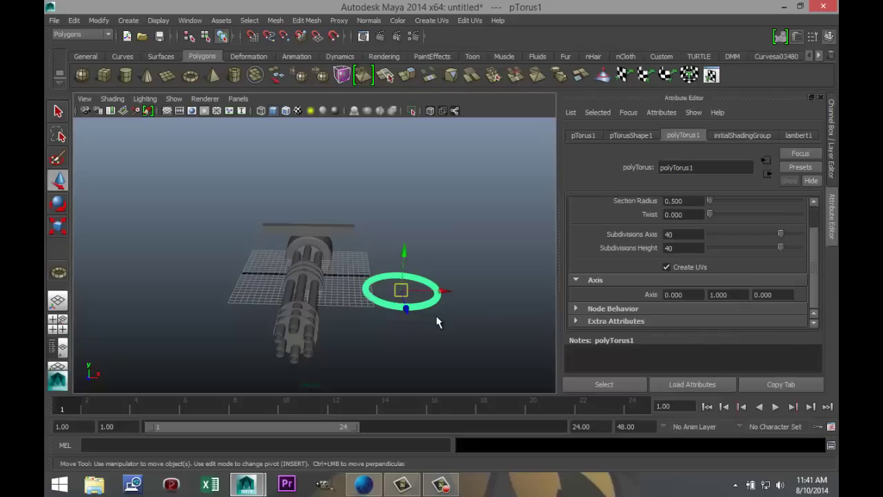
{"action": "scroll", "coordinate": [693, 262], "scroll_direction": "up", "scroll_amount": 1}
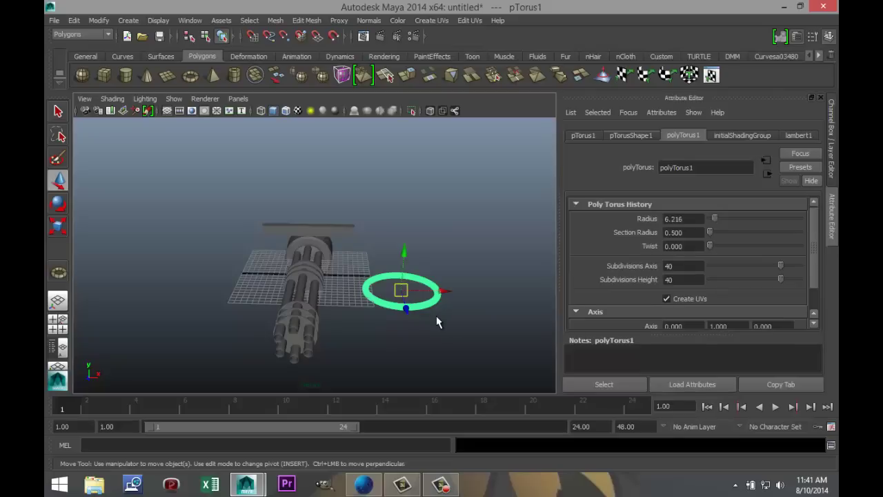
{"action": "left_click", "coordinate": [630, 135]}
{"action": "left_click", "coordinate": [583, 136]}
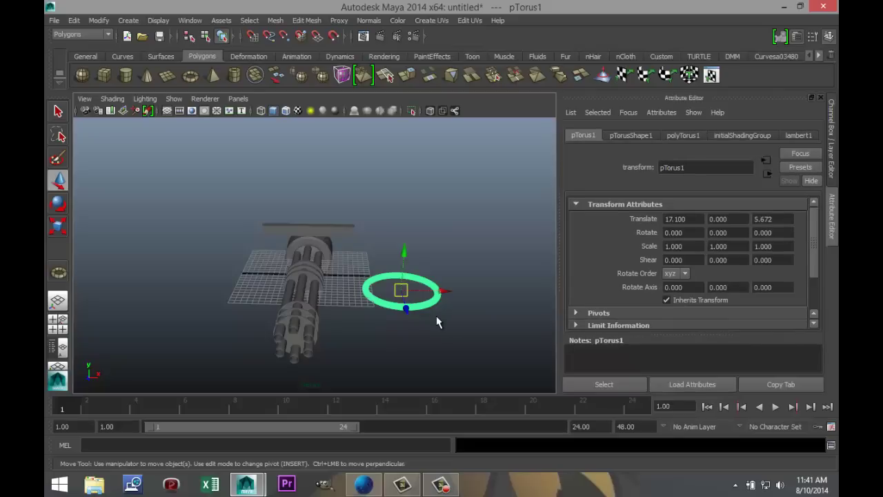
{"action": "left_click", "coordinate": [683, 135]}
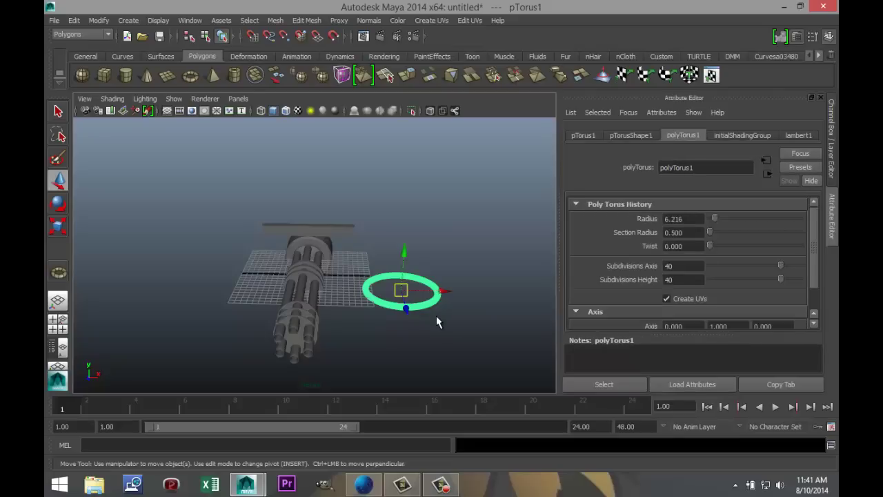
{"action": "left_click_drag", "start_coordinate": [709, 232], "coordinate": [710, 232]}
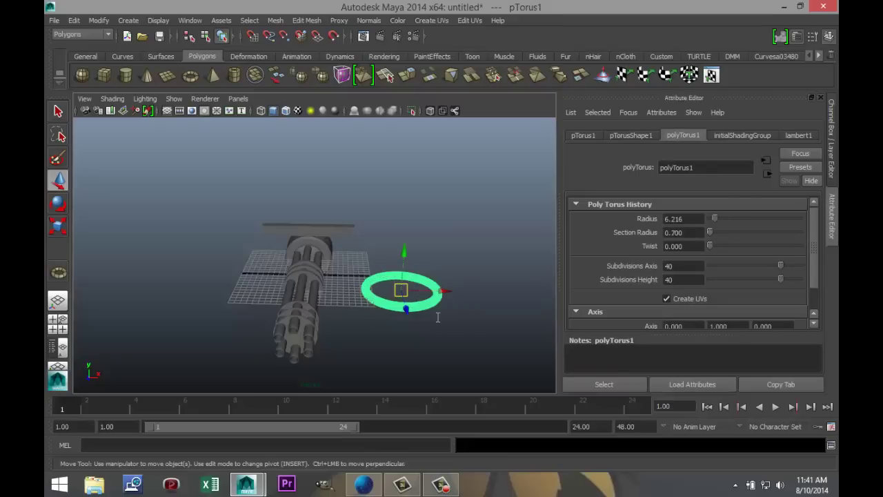
- Stand the torus upright by rotating it 90 degrees about X
{"action": "left_click", "coordinate": [436, 318]}
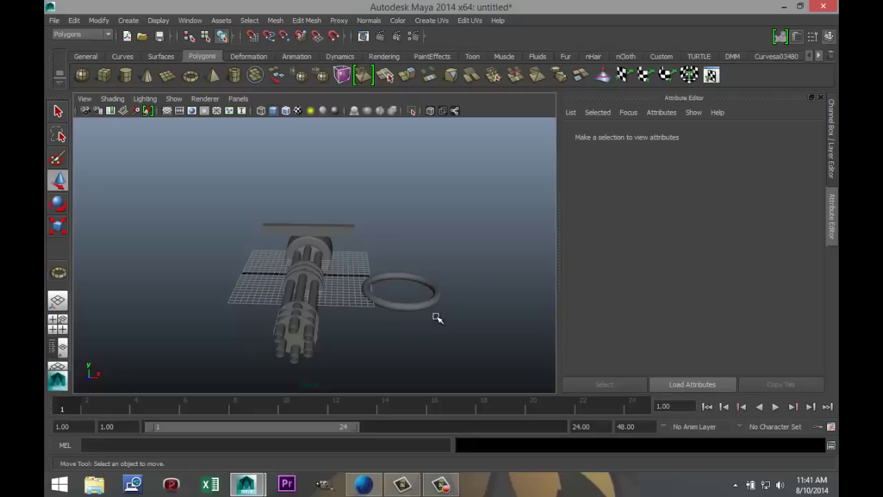
{"action": "key", "text": "e"}
{"action": "left_click", "coordinate": [437, 318]}
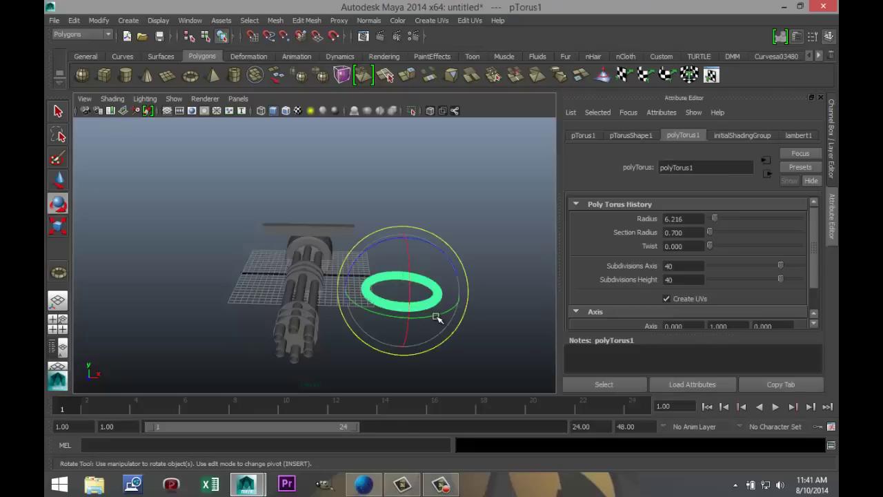
{"action": "left_click_drag", "start_coordinate": [437, 318], "coordinate": [437, 317]}
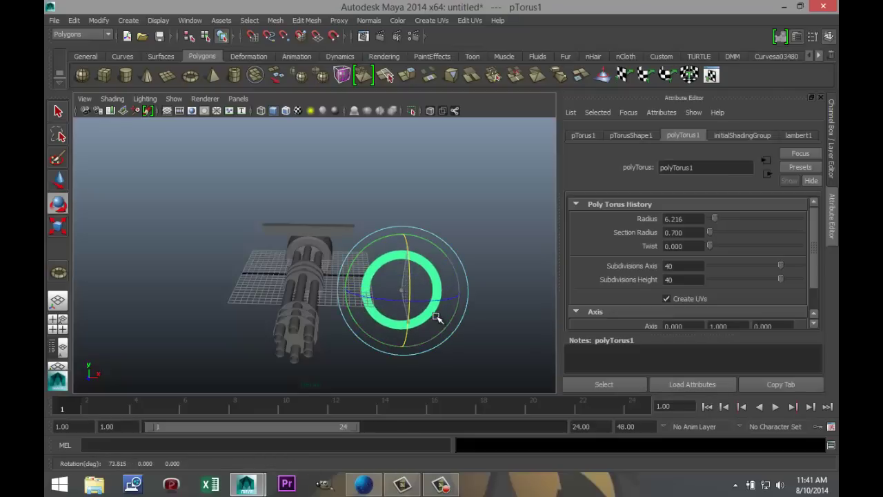
{"action": "left_click", "coordinate": [631, 135]}
{"action": "left_click", "coordinate": [583, 135]}
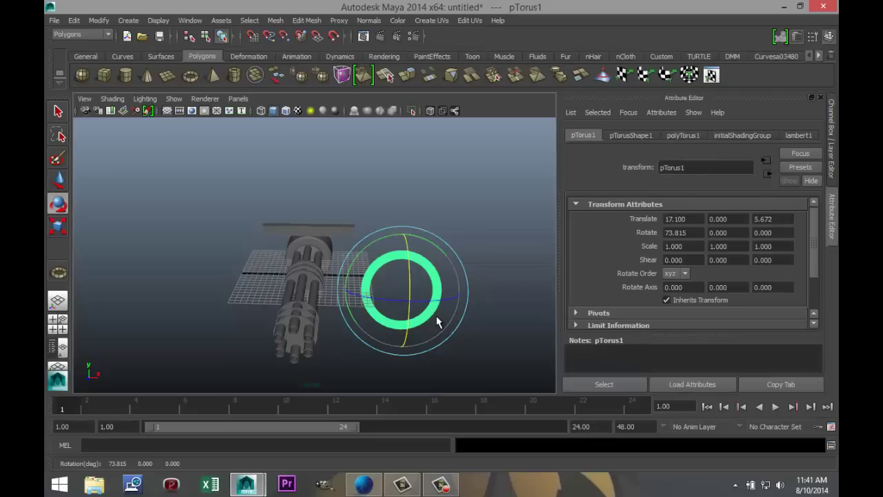
{"action": "left_click_drag", "start_coordinate": [690, 232], "coordinate": [652, 232]}
{"action": "type", "text": "90"}
{"action": "key", "text": "Return"}
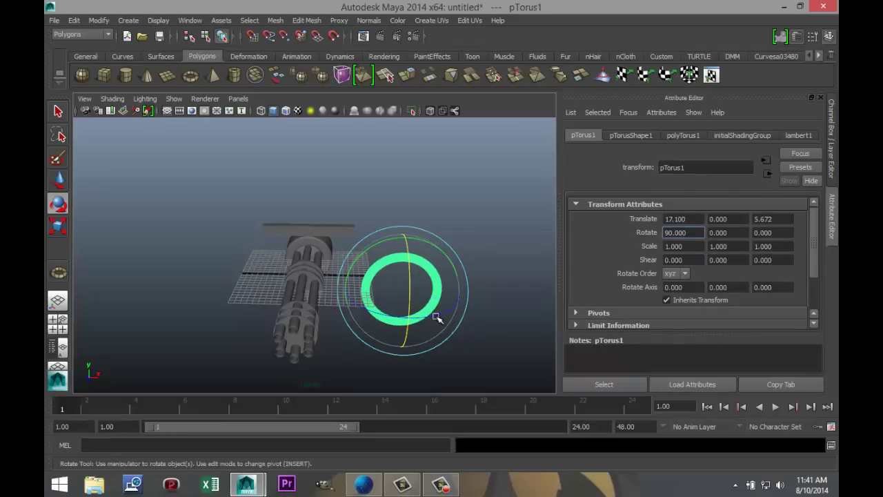
- Delete the upper half of the torus faces in the front view
{"action": "key", "text": "space"}
{"action": "key", "text": "space"}
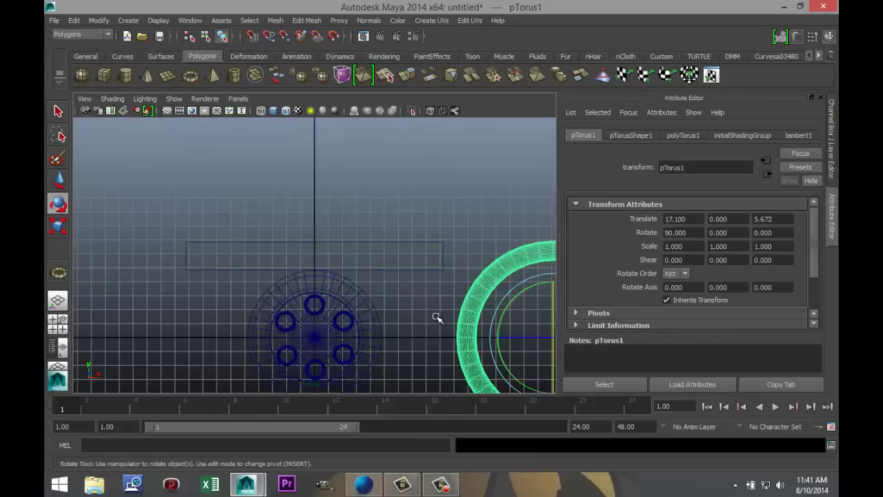
{"action": "scroll", "coordinate": [436, 316], "scroll_direction": "down", "scroll_amount": 4}
{"action": "scroll", "coordinate": [436, 316], "scroll_direction": "up", "scroll_amount": 2}
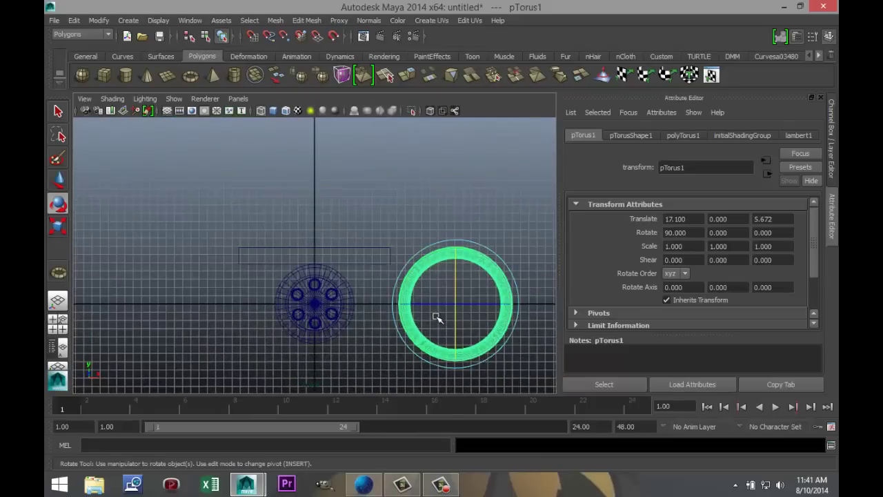
{"action": "middle_click_drag", "start_coordinate": [436, 317], "coordinate": [340, 295], "text": "alt"}
{"action": "scroll", "coordinate": [436, 317], "scroll_direction": "up", "scroll_amount": 5}
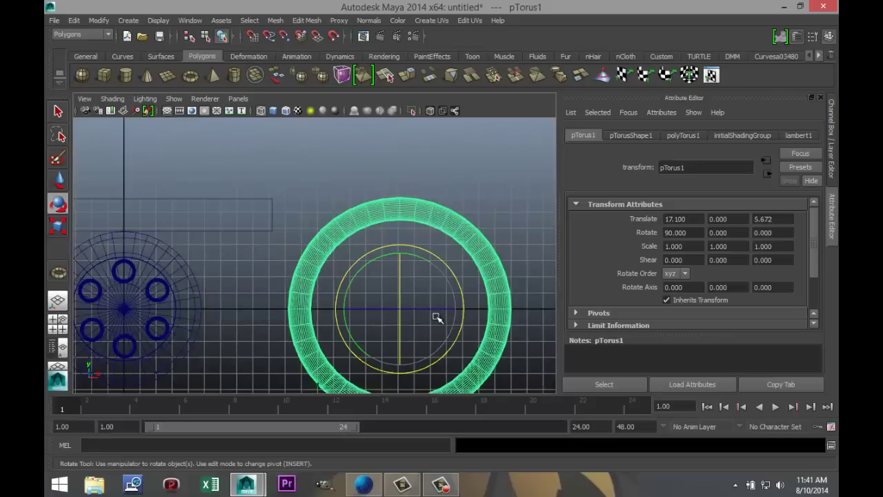
{"action": "middle_click_drag", "start_coordinate": [436, 317], "coordinate": [366, 264], "text": "alt"}
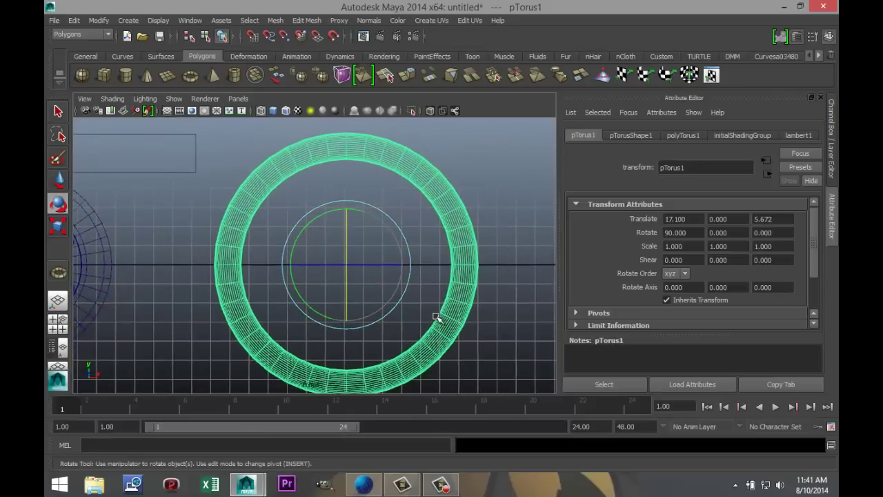
{"action": "right_click", "coordinate": [228, 226]}
{"action": "right_click_drag", "start_coordinate": [228, 247], "coordinate": [229, 257]}
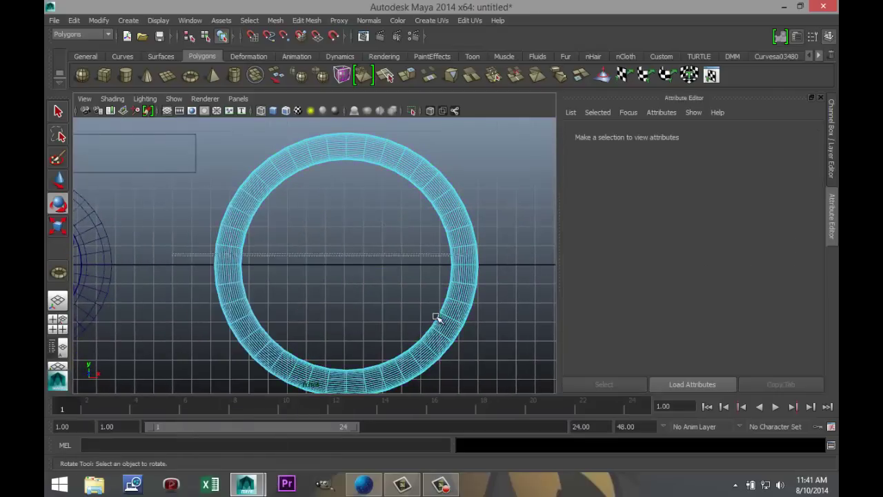
{"action": "left_click_drag", "start_coordinate": [173, 126], "coordinate": [528, 254]}
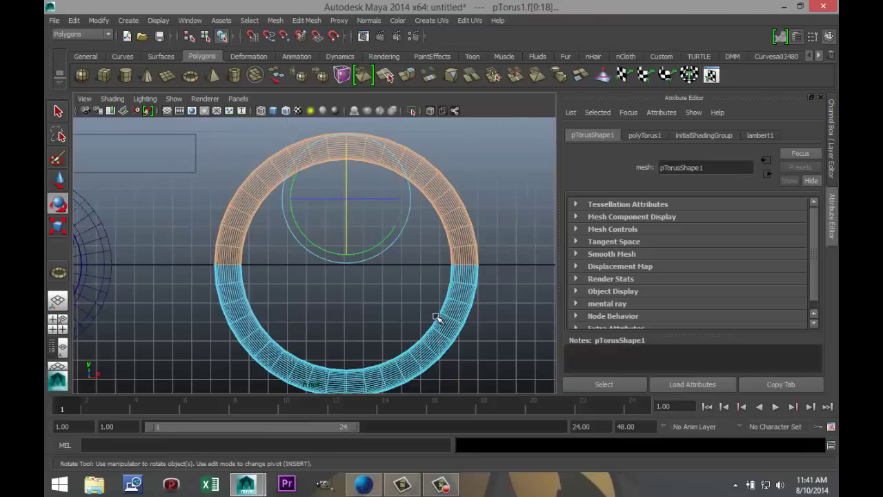
{"action": "key", "text": "Delete"}
- Return to object mode and move the half ring under the long box around the body, to X about -0.389 and Y about 4.854
{"action": "scroll", "coordinate": [437, 317], "scroll_direction": "down", "scroll_amount": 5}
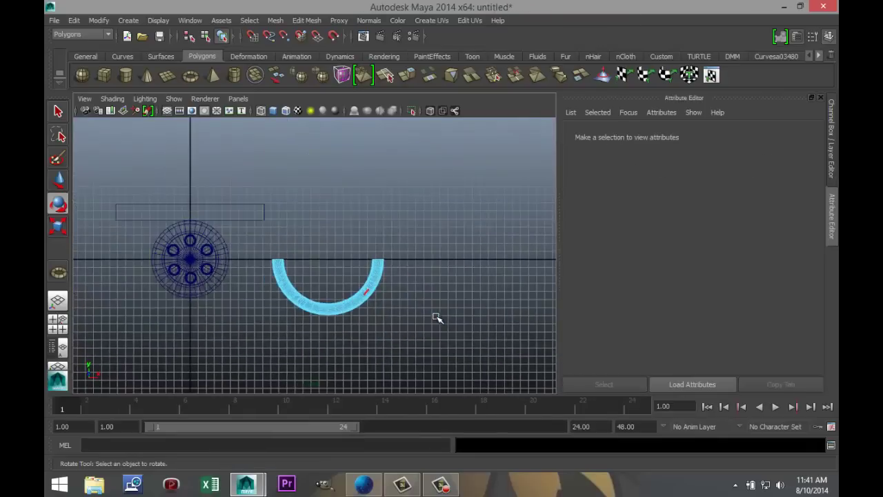
{"action": "right_click_drag", "start_coordinate": [437, 317], "coordinate": [422, 209]}
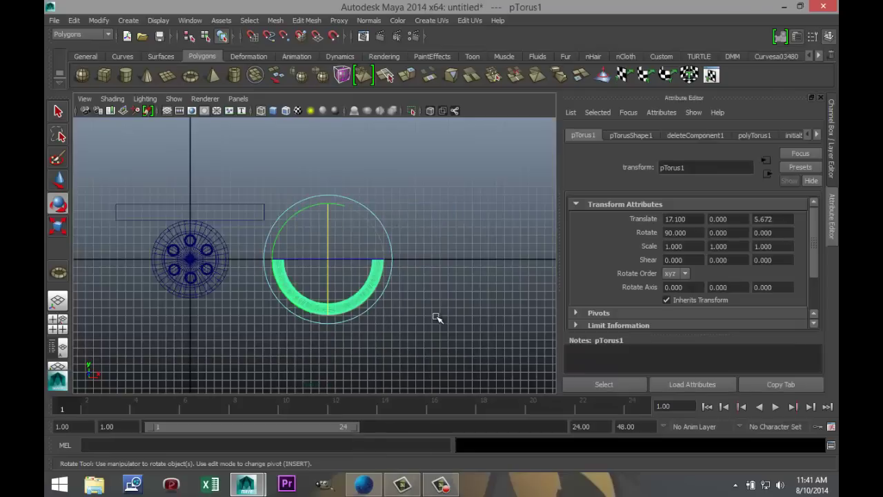
{"action": "key", "text": "w"}
{"action": "mouse_move", "coordinate": [328, 259]}
{"action": "left_mouse_down"}
{"action": "mouse_move", "coordinate": [187, 274]}
{"action": "mouse_move", "coordinate": [187, 221]}
{"action": "left_mouse_up"}
{"action": "left_click", "coordinate": [57, 324]}
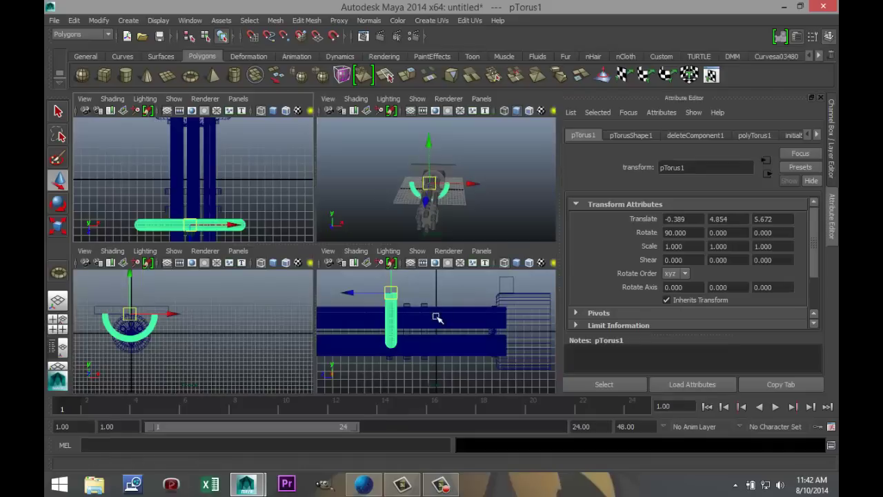
{"action": "key", "text": "space"}
{"action": "mouse_move", "coordinate": [437, 317]}
{"action": "left_mouse_down", "text": "alt"}
{"action": "mouse_move", "coordinate": [352, 309]}
{"action": "mouse_move", "coordinate": [311, 286]}
{"action": "left_mouse_up", "text": "alt"}
{"action": "left_click_drag", "start_coordinate": [247, 248], "coordinate": [324, 248]}
{"action": "mouse_move", "coordinate": [436, 317]}
{"action": "left_mouse_down", "text": "alt"}
{"action": "mouse_move", "coordinate": [369, 315]}
{"action": "mouse_move", "coordinate": [466, 318]}
{"action": "mouse_move", "coordinate": [438, 280]}
{"action": "mouse_move", "coordinate": [436, 317]}
{"action": "left_mouse_up", "text": "alt"}
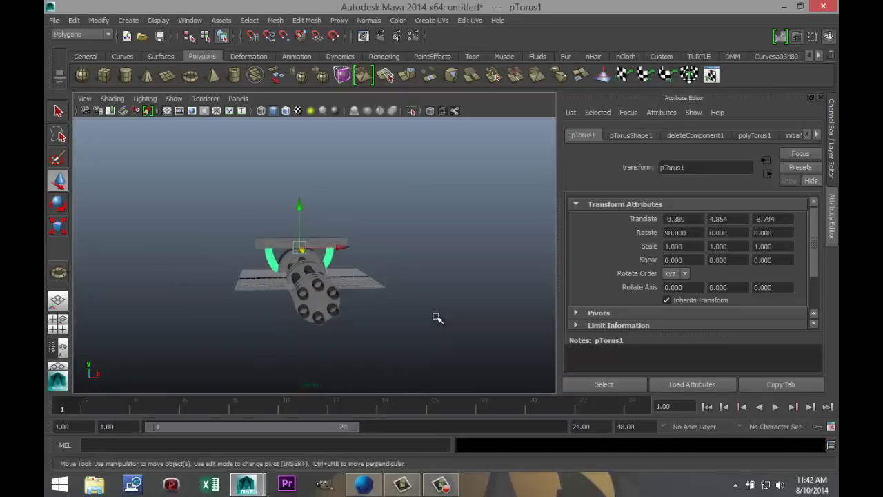
{"action": "key", "text": "r"}
{"action": "left_click_drag", "start_coordinate": [300, 303], "coordinate": [299, 322]}
{"action": "left_click_drag", "start_coordinate": [438, 318], "coordinate": [432, 293], "text": "alt"}
{"action": "mouse_move", "coordinate": [302, 318]}
{"action": "left_mouse_down"}
{"action": "mouse_move", "coordinate": [303, 335]}
{"action": "mouse_move", "coordinate": [302, 323]}
{"action": "left_mouse_up"}
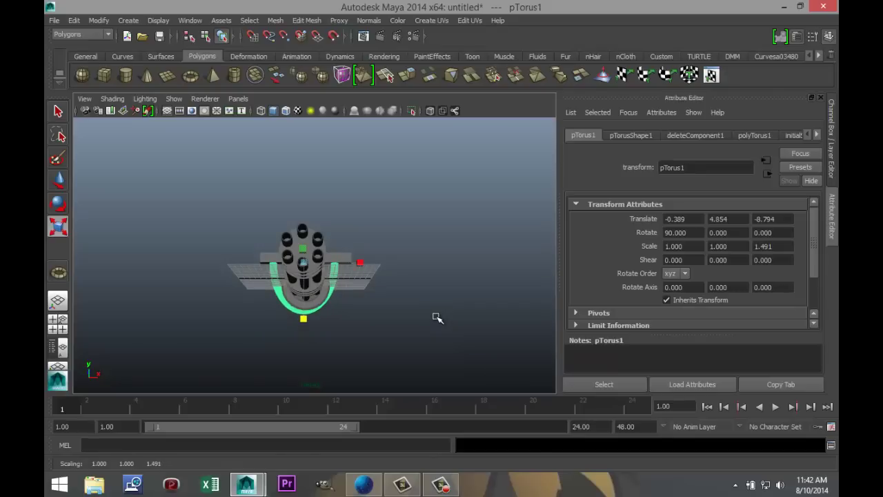
{"action": "key", "text": "ctrl+z"}
{"action": "key", "text": "ctrl+z"}
{"action": "key", "text": "ctrl+z"}
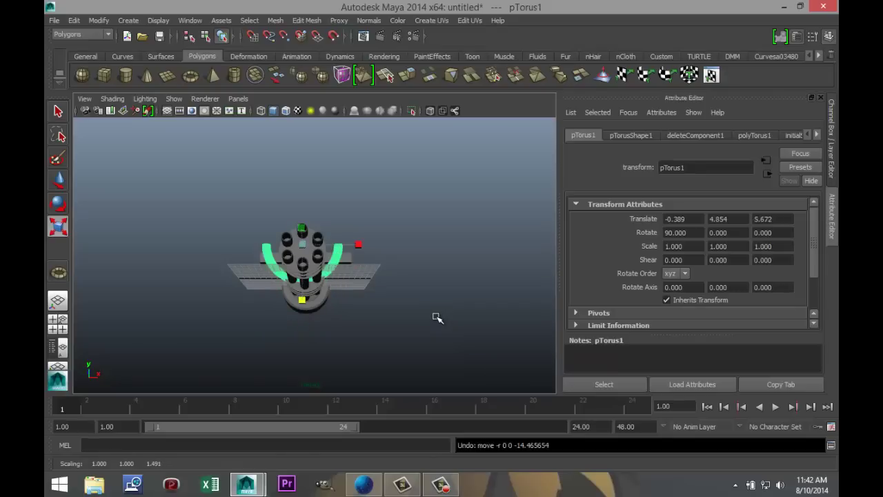
- Scale the half ring uniformly to about 1.370 and move it back beside the rear body, to Z about -8.824
{"action": "left_click_drag", "start_coordinate": [436, 317], "coordinate": [436, 317], "text": "alt"}
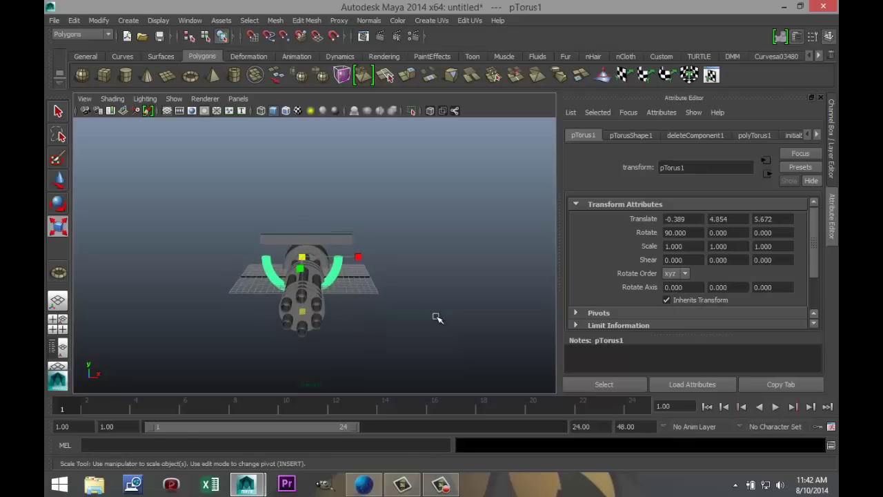
{"action": "middle_click_drag", "start_coordinate": [436, 317], "coordinate": [436, 316]}
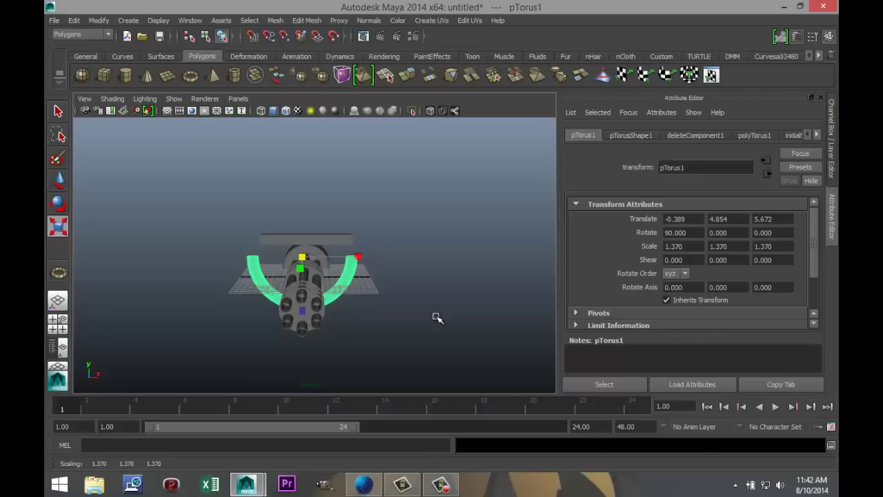
{"action": "left_click_drag", "start_coordinate": [437, 318], "coordinate": [436, 316], "text": "alt"}
{"action": "left_click_drag", "start_coordinate": [436, 316], "coordinate": [434, 317], "text": "alt"}
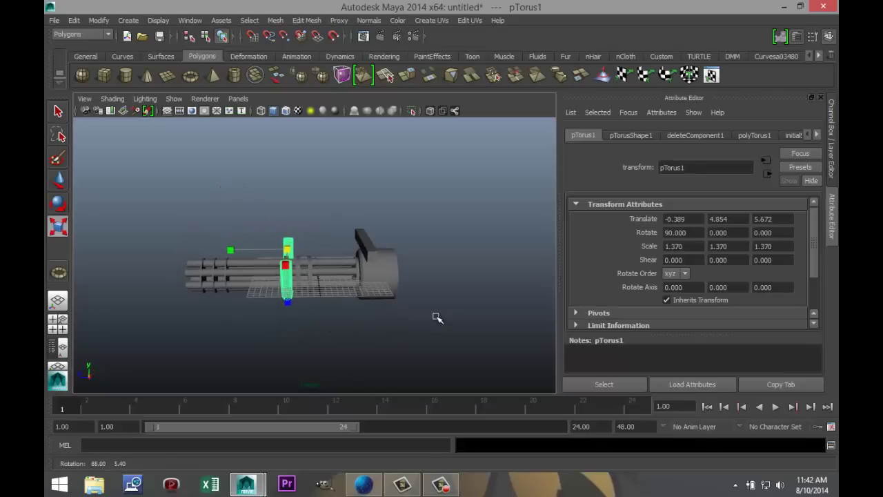
{"action": "key", "text": "w"}
{"action": "left_click_drag", "start_coordinate": [245, 249], "coordinate": [322, 249]}
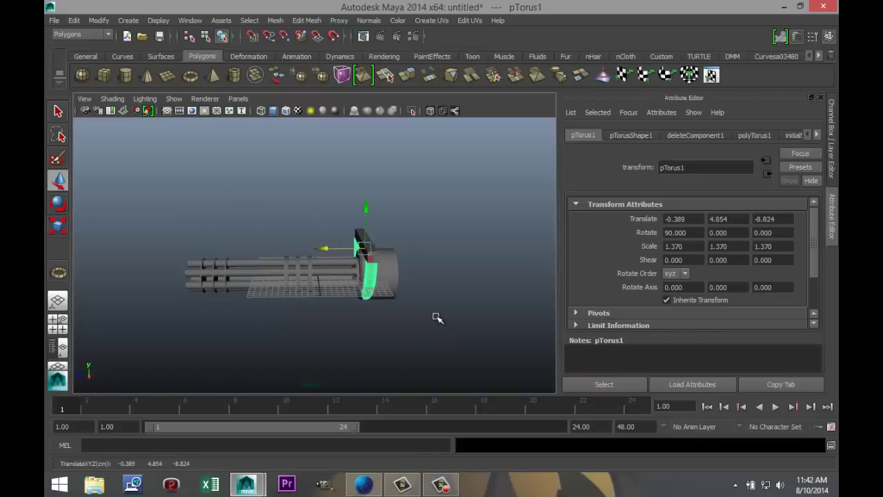
- Center the half ring around the body at X about 0.073 and Y about 2.499, and narrow its X scale to about 1.231
{"action": "left_click_drag", "start_coordinate": [436, 316], "coordinate": [436, 316], "text": "alt"}
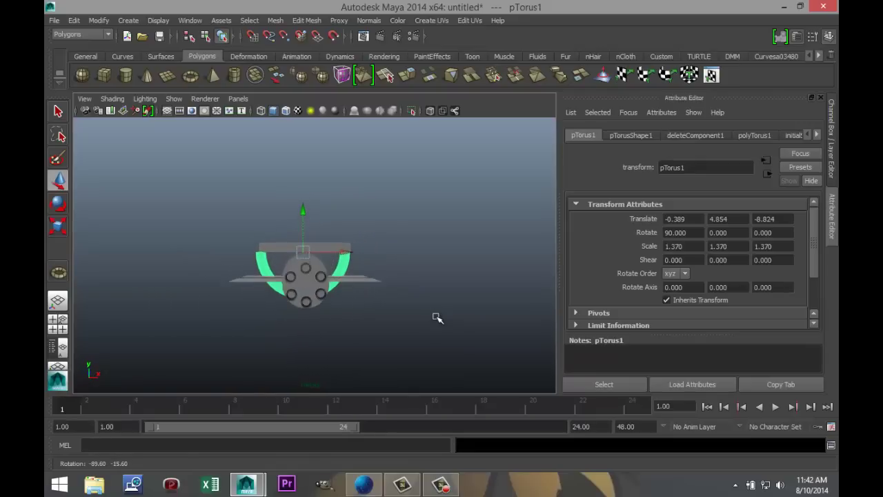
{"action": "key", "text": "r"}
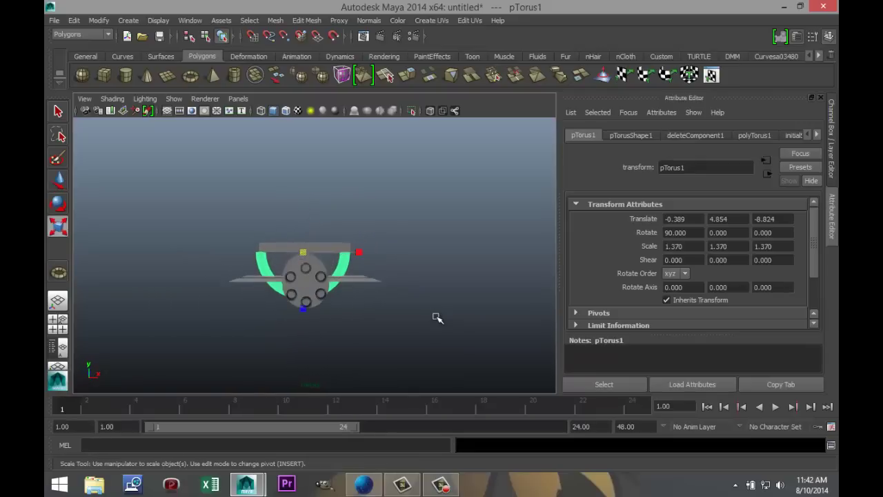
{"action": "key", "text": "w"}
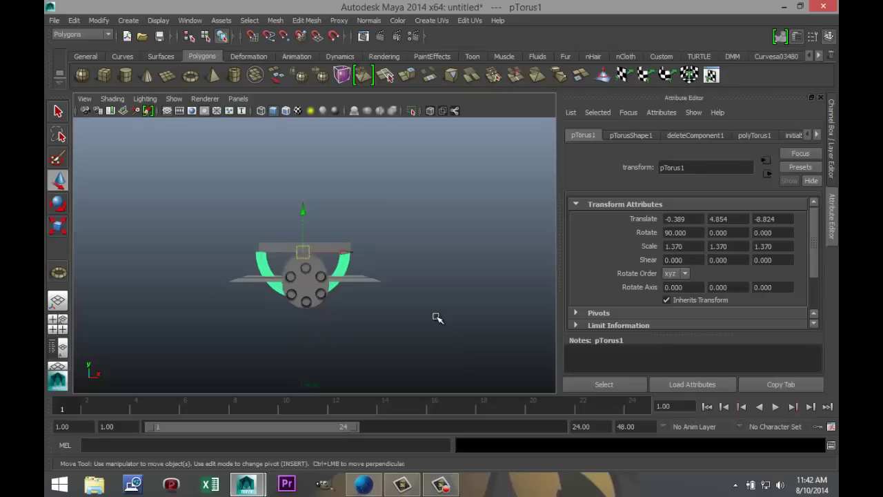
{"action": "left_click_drag", "start_coordinate": [303, 209], "coordinate": [303, 224]}
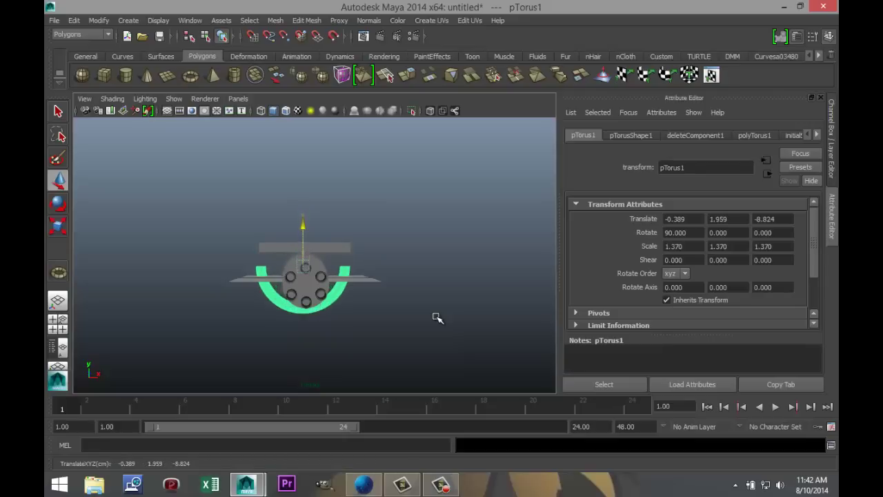
{"action": "left_click_drag", "start_coordinate": [437, 317], "coordinate": [437, 317], "text": "alt"}
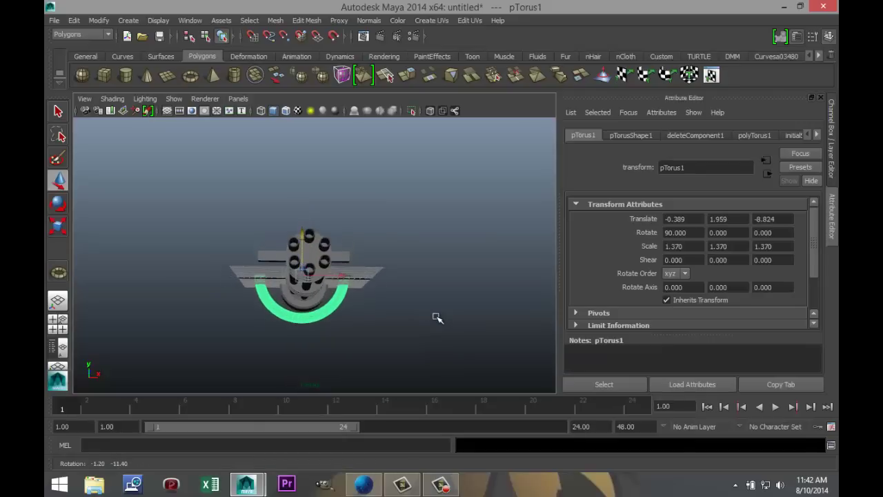
{"action": "key", "text": "space"}
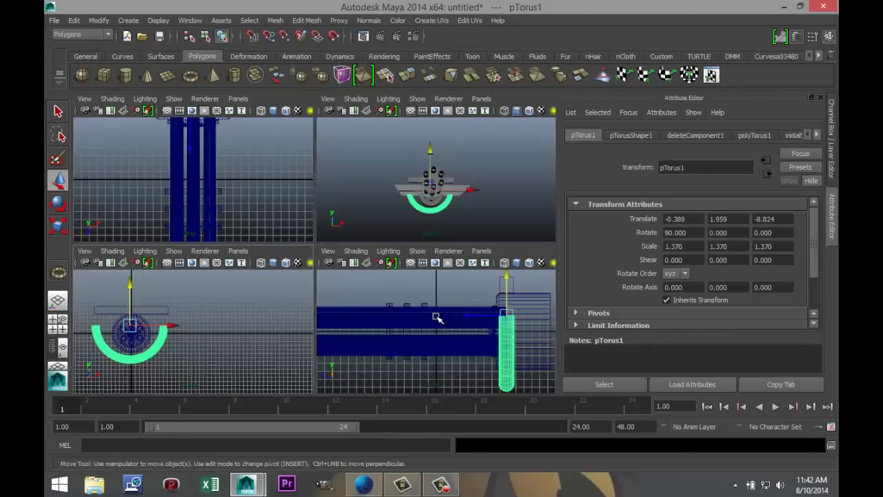
{"action": "key", "text": "space"}
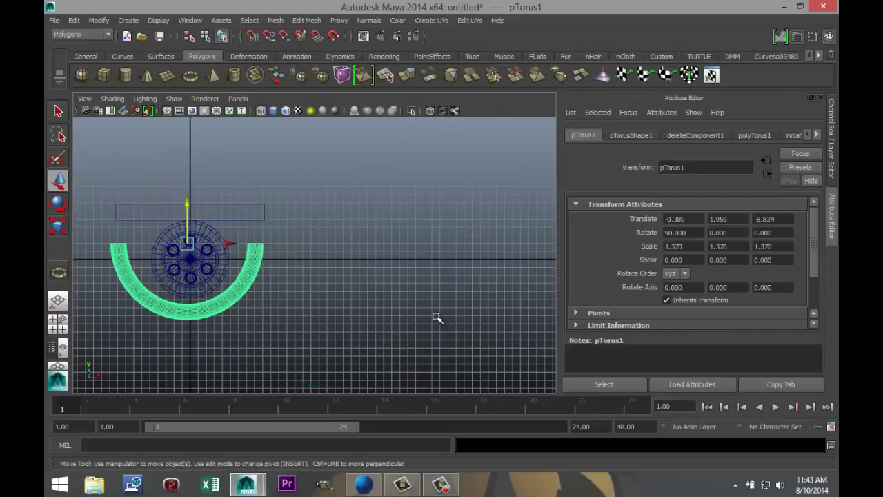
{"action": "left_click_drag", "start_coordinate": [229, 243], "coordinate": [230, 243]}
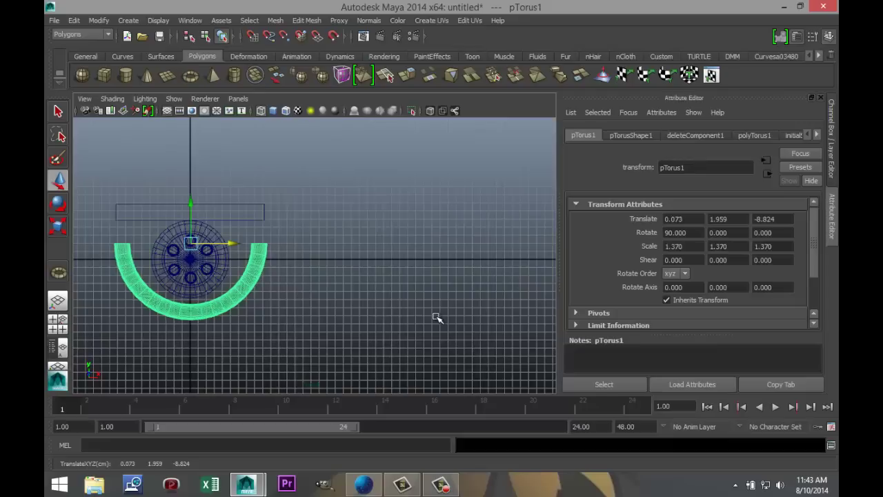
{"action": "left_click_drag", "start_coordinate": [190, 215], "coordinate": [190, 210]}
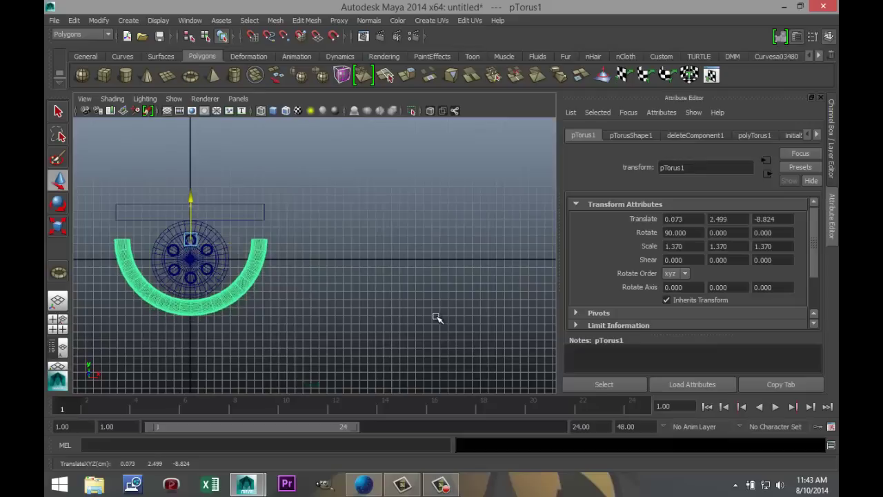
{"action": "key", "text": "r"}
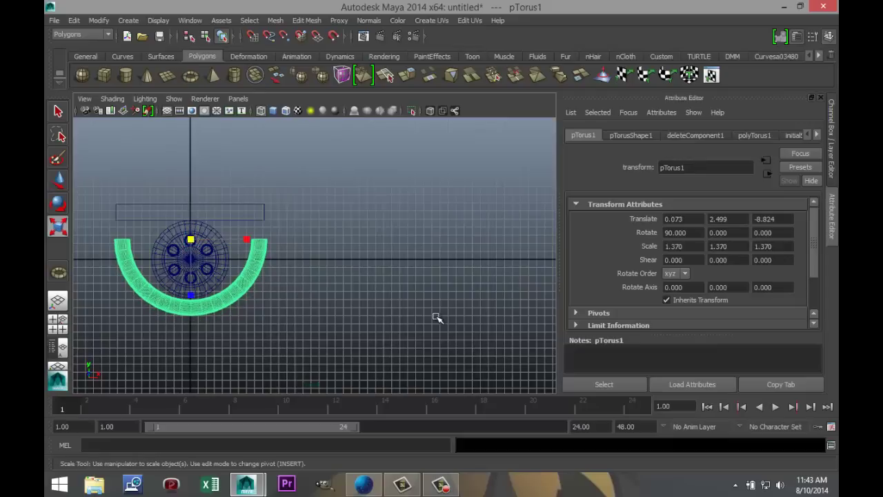
{"action": "mouse_move", "coordinate": [247, 239]}
{"action": "left_mouse_down"}
{"action": "mouse_move", "coordinate": [232, 239]}
{"action": "mouse_move", "coordinate": [241, 239]}
{"action": "left_mouse_up"}
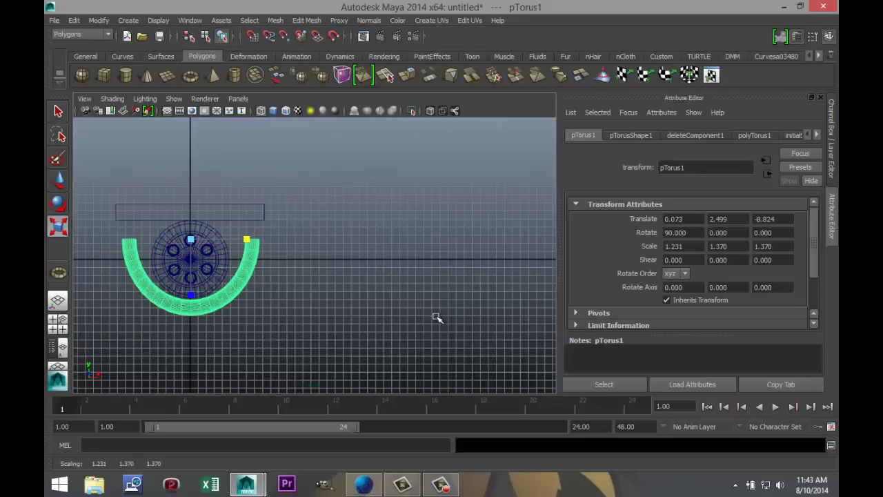
- In the front view, raise the vertices of both open ends of the half ring to the underside of the box bar
{"action": "scroll", "coordinate": [437, 318], "scroll_direction": "up", "scroll_amount": 2}
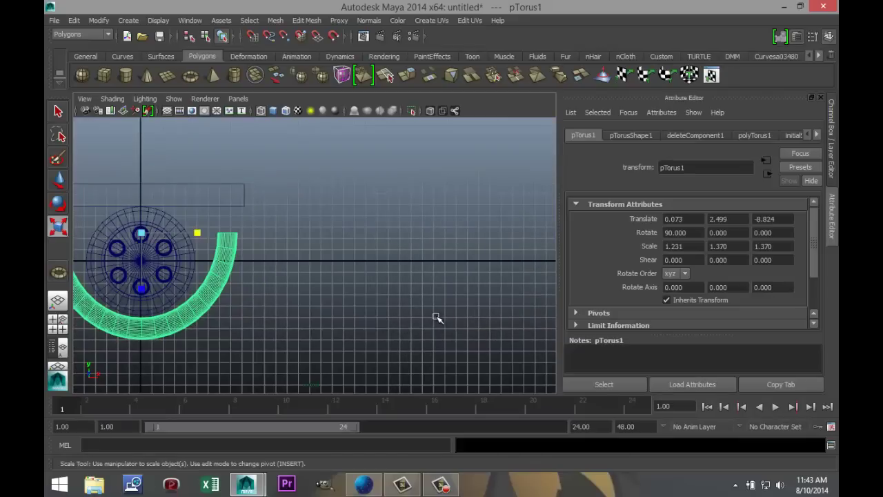
{"action": "mouse_move", "coordinate": [437, 318]}
{"action": "middle_mouse_down", "text": "alt"}
{"action": "mouse_move", "coordinate": [623, 338]}
{"action": "mouse_move", "coordinate": [610, 323]}
{"action": "middle_mouse_up", "text": "alt"}
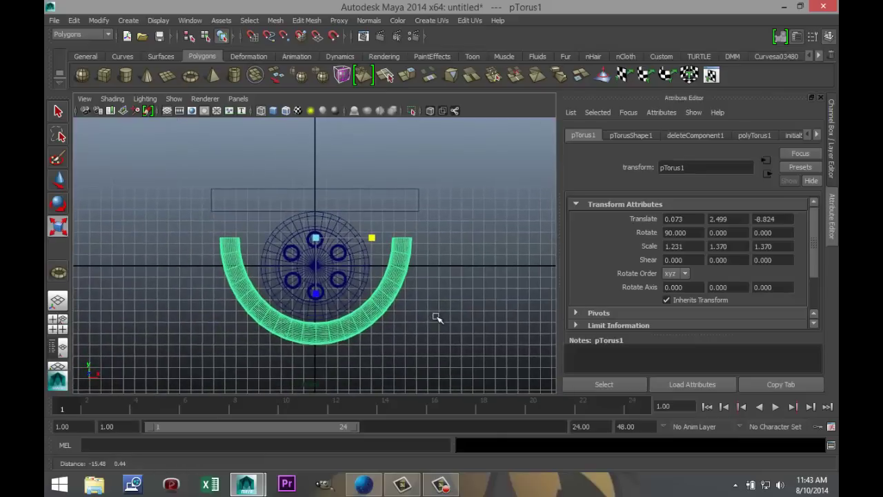
{"action": "scroll", "coordinate": [437, 317], "scroll_direction": "up", "scroll_amount": 3}
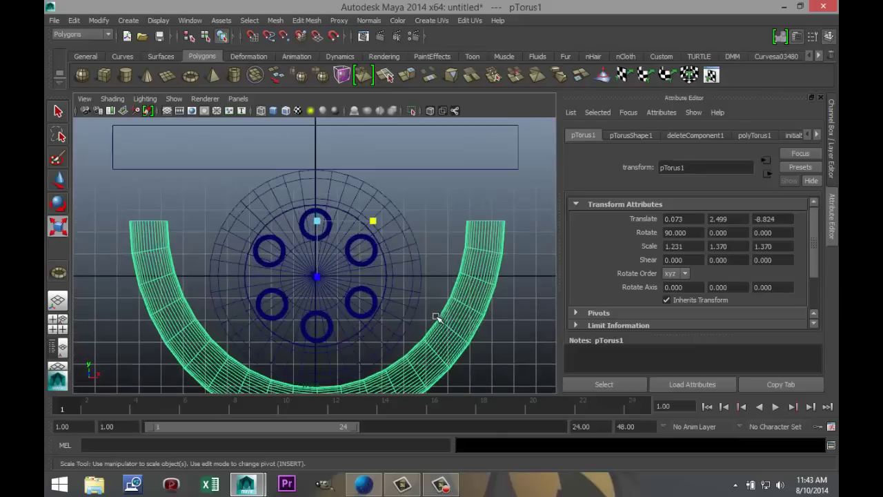
{"action": "scroll", "coordinate": [436, 318], "scroll_direction": "down", "scroll_amount": 1}
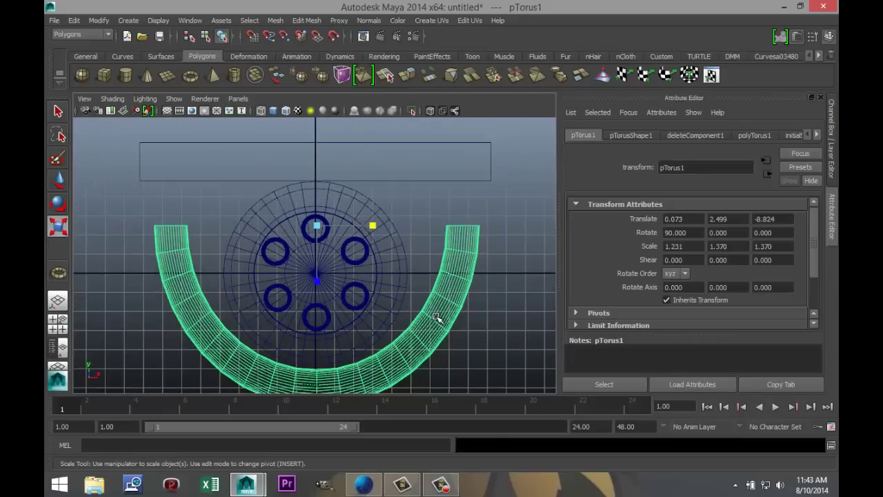
{"action": "right_click_drag", "start_coordinate": [172, 225], "coordinate": [121, 224]}
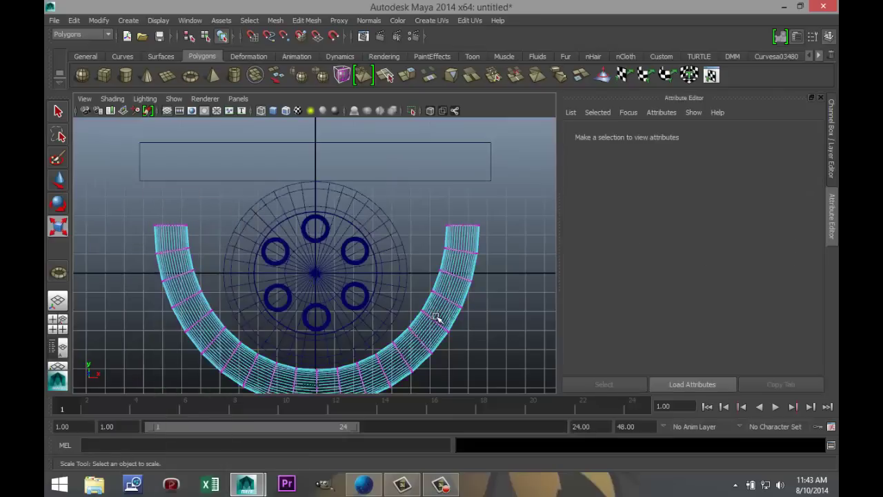
{"action": "left_click_drag", "start_coordinate": [133, 214], "coordinate": [209, 229]}
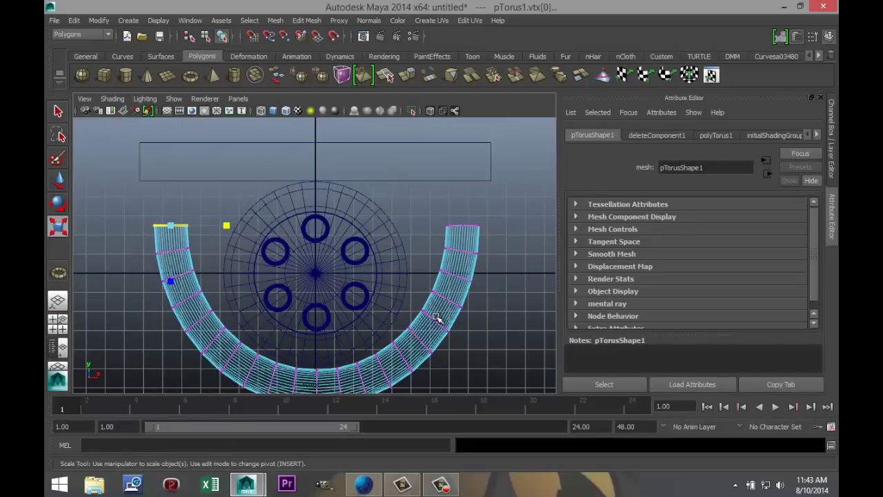
{"action": "left_click_drag", "start_coordinate": [428, 213], "coordinate": [492, 233], "text": "shift"}
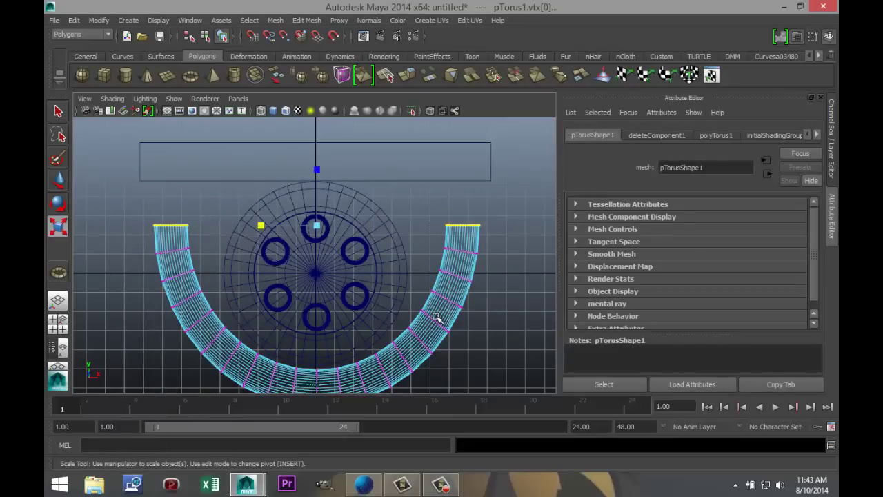
{"action": "key", "text": "w"}
{"action": "left_click_drag", "start_coordinate": [317, 183], "coordinate": [316, 137]}
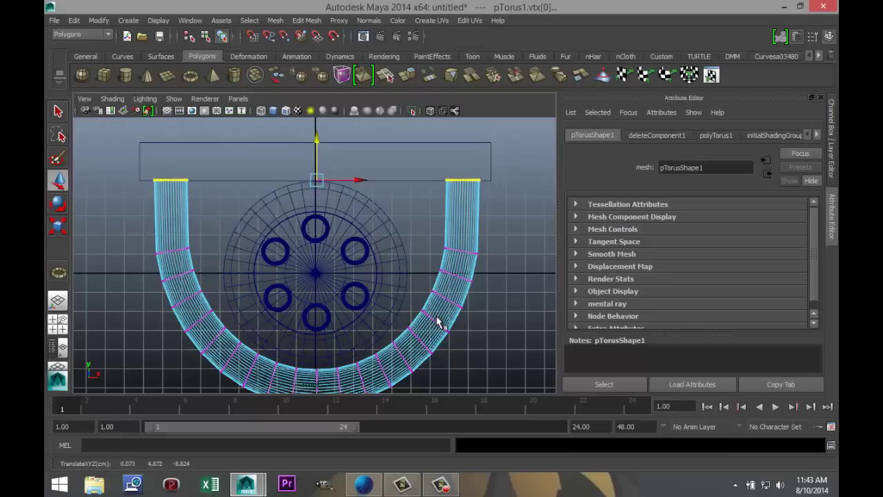
- Return to the perspective view, switch the half ring back to object mode and clear the selection
{"action": "left_click", "coordinate": [58, 324]}
{"action": "key", "text": "space"}
{"action": "left_click", "coordinate": [437, 317]}
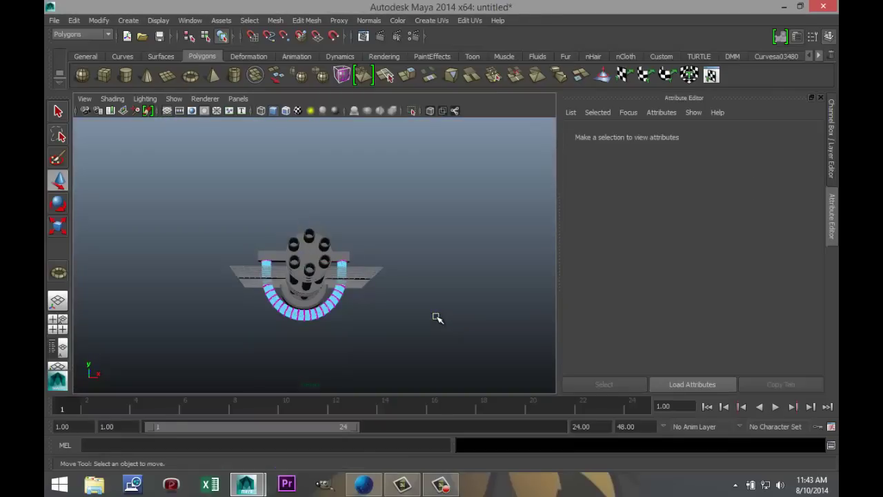
{"action": "left_click_drag", "start_coordinate": [436, 316], "coordinate": [436, 317], "text": "alt"}
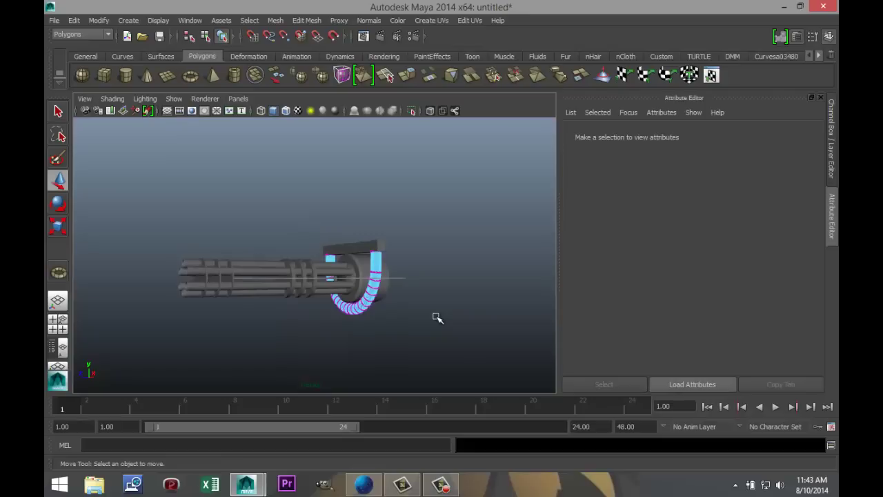
{"action": "right_click_drag", "start_coordinate": [303, 265], "coordinate": [349, 211]}
{"action": "left_click", "coordinate": [436, 317]}
{"action": "left_click_drag", "start_coordinate": [437, 316], "coordinate": [436, 316], "text": "alt"}
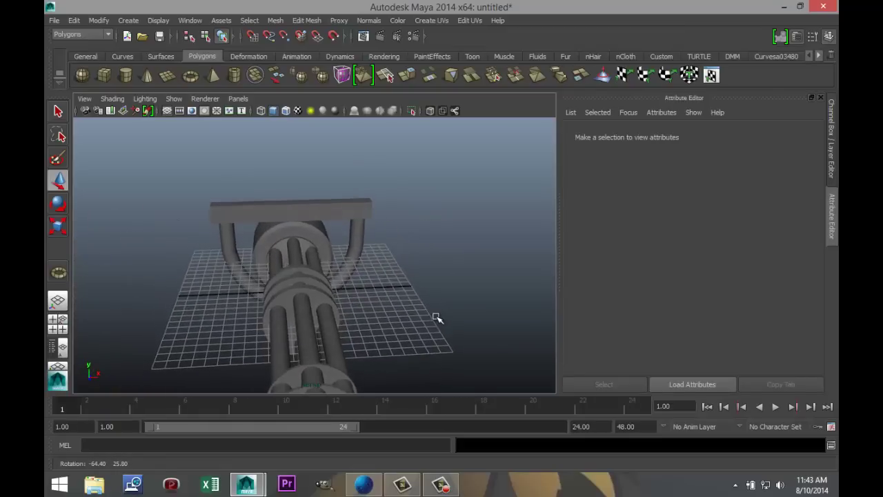
{"action": "scroll", "coordinate": [436, 317], "scroll_direction": "down", "scroll_amount": 3}
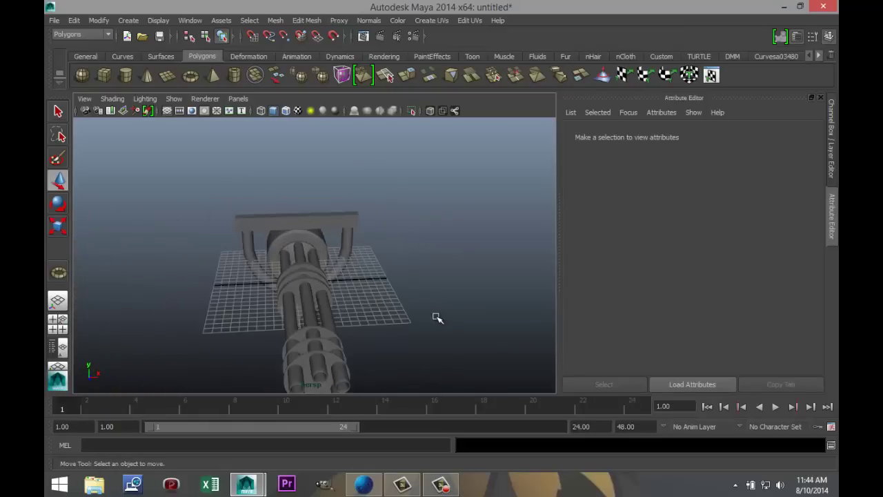
{"action": "scroll", "coordinate": [436, 317], "scroll_direction": "down", "scroll_amount": 2}
{"action": "left_click_drag", "start_coordinate": [436, 317], "coordinate": [436, 316], "text": "alt"}
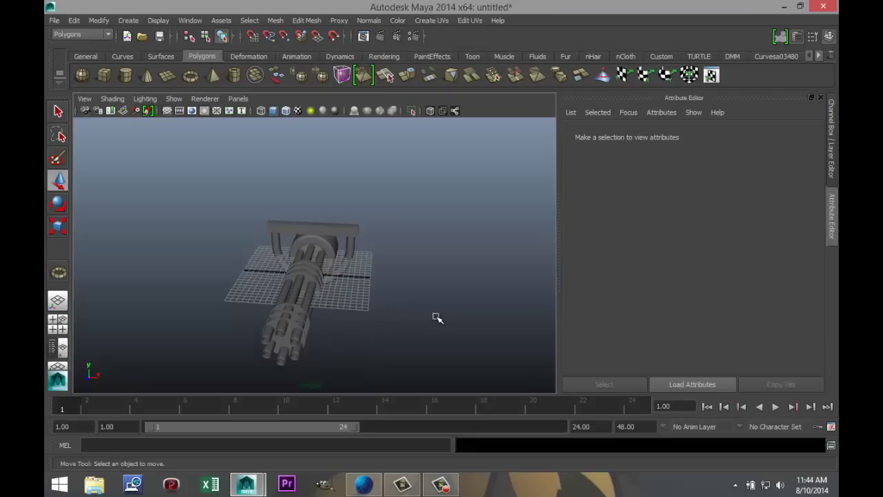
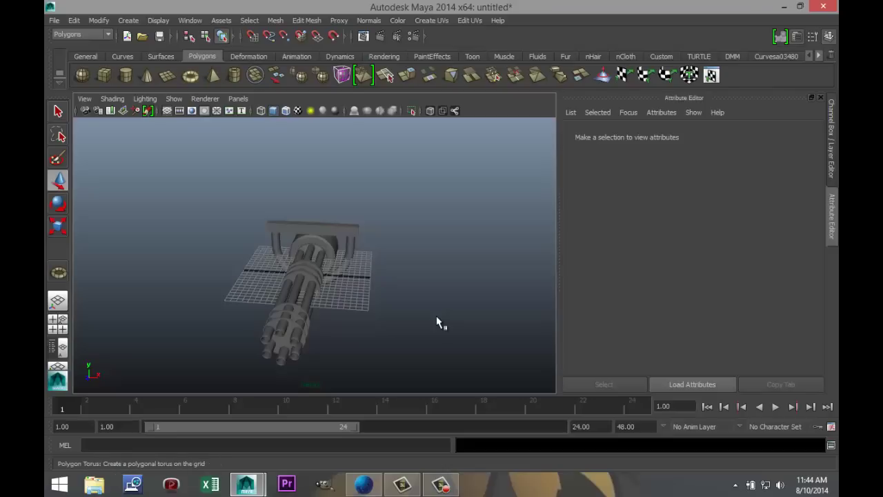
- Create a polygon torus on the grid beside the gun, radius about 5.21 and section radius about 0.8, with 40 axis and 40 height subdivisions
{"action": "left_click", "coordinate": [191, 75]}
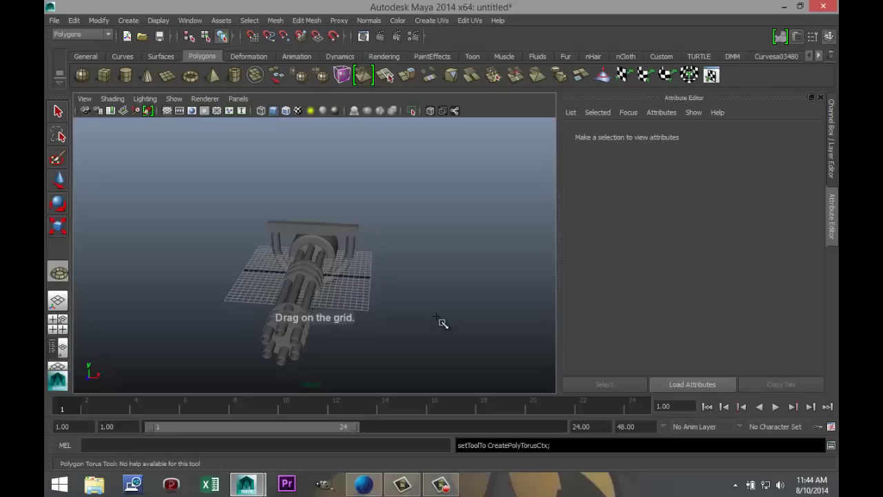
{"action": "left_click_drag", "start_coordinate": [379, 302], "coordinate": [437, 317]}
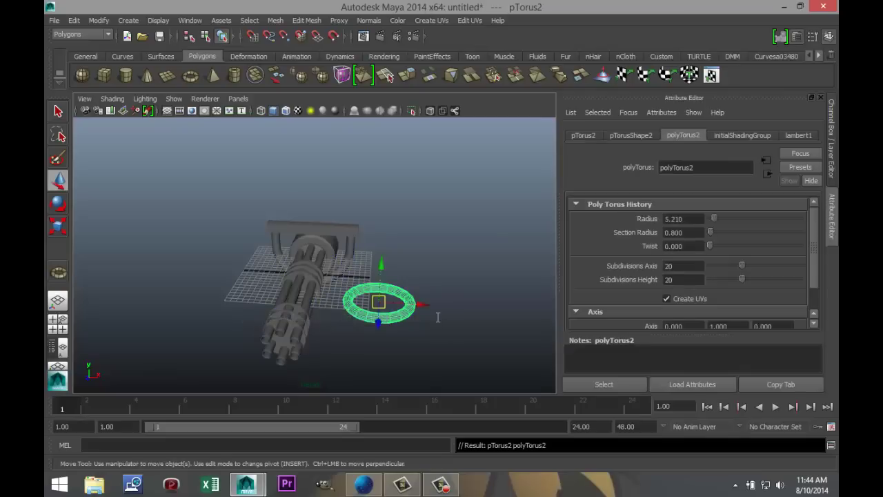
{"action": "type", "text": "40"}
{"action": "key", "text": "Tab"}
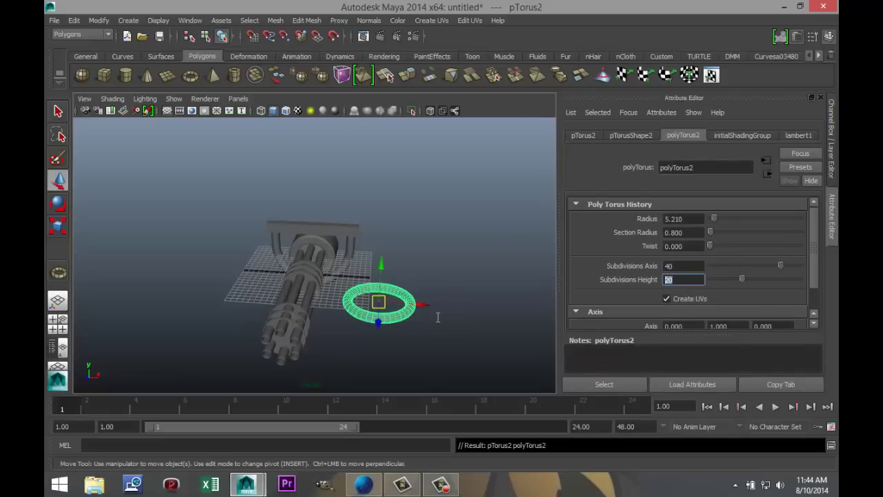
{"action": "type", "text": "40"}
{"action": "key", "text": "Return"}
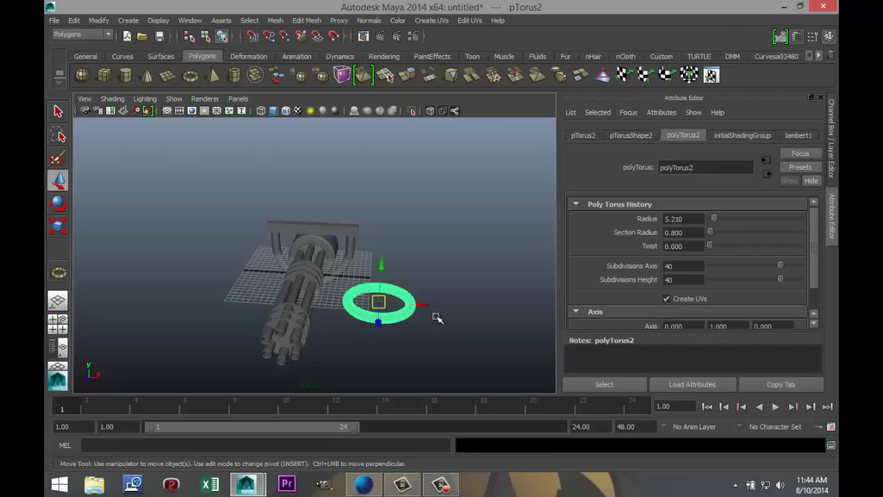
- Stand the new torus upright by setting its X rotation to 90
{"action": "key", "text": "e"}
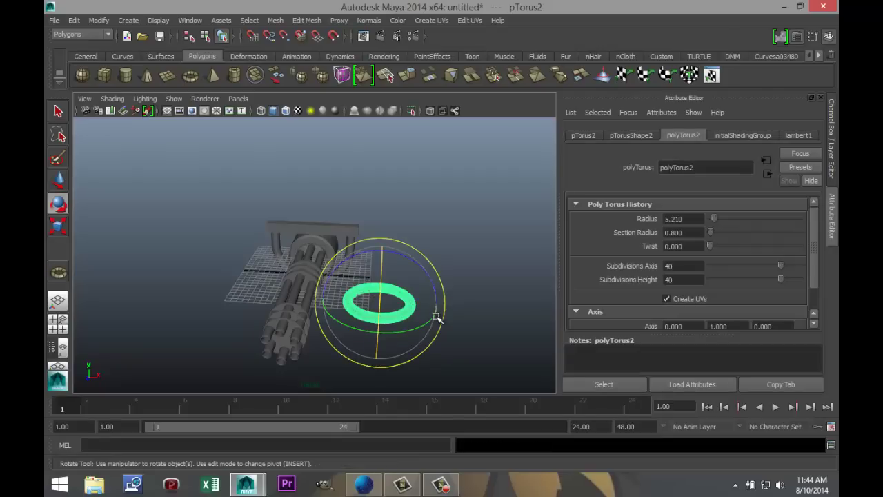
{"action": "left_click_drag", "start_coordinate": [436, 316], "coordinate": [437, 322]}
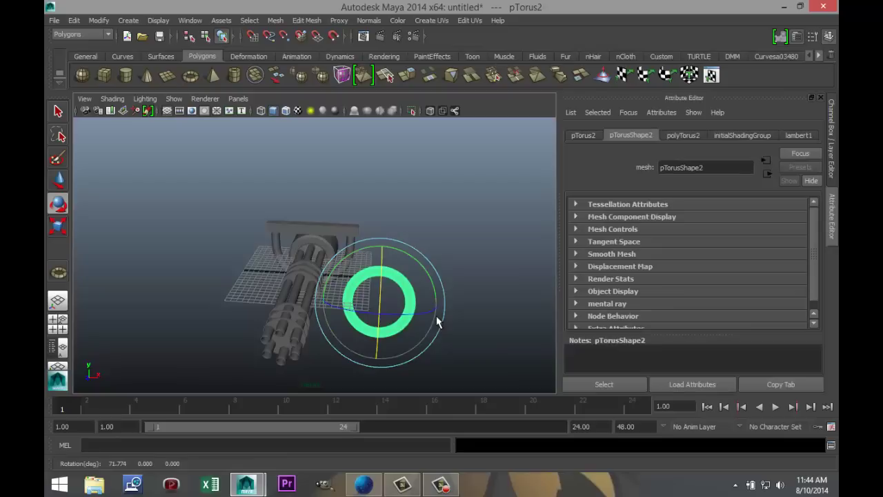
{"action": "double_click", "coordinate": [676, 233]}
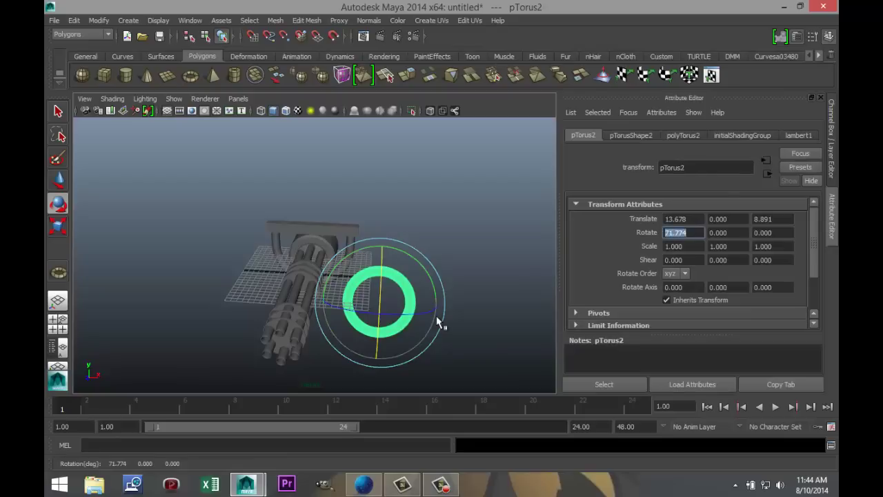
{"action": "type", "text": "90"}
{"action": "key", "text": "Return"}
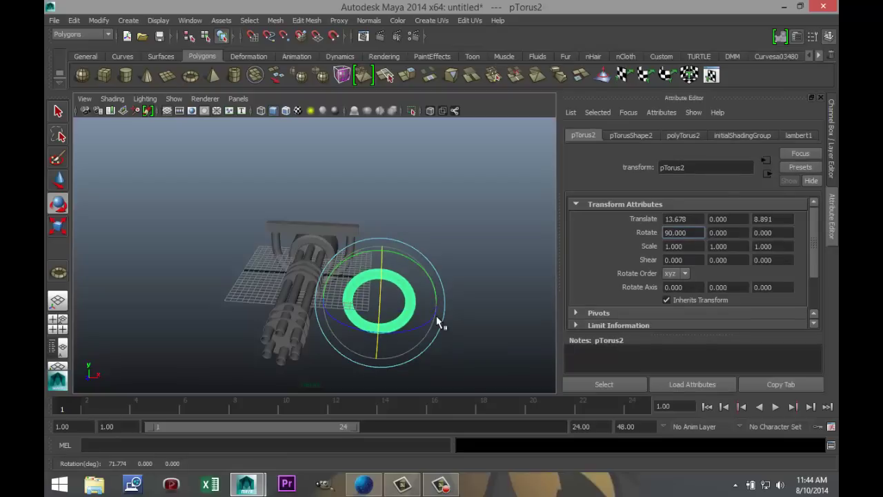
- In the front view, select the faces of the new torus's upper half and delete them
{"action": "left_click_drag", "start_coordinate": [436, 318], "coordinate": [436, 317], "text": "alt"}
{"action": "key", "text": "space"}
{"action": "key", "text": "space"}
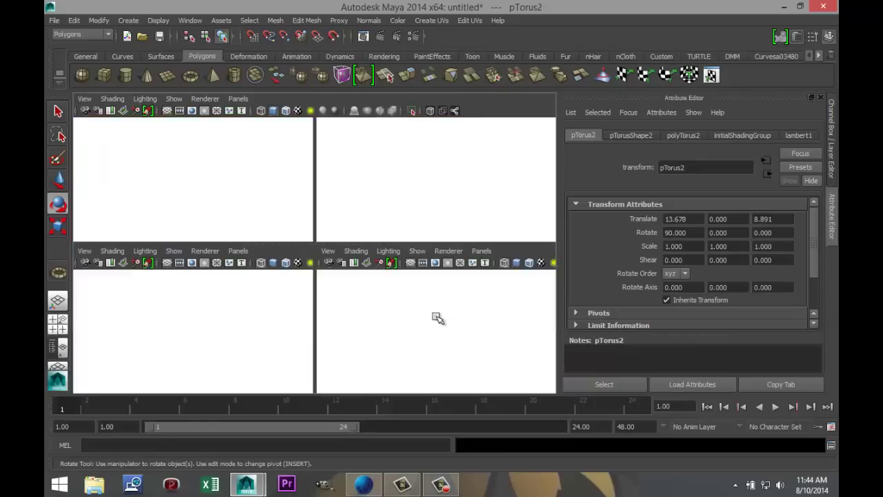
{"action": "scroll", "coordinate": [436, 318], "scroll_direction": "down", "scroll_amount": 5}
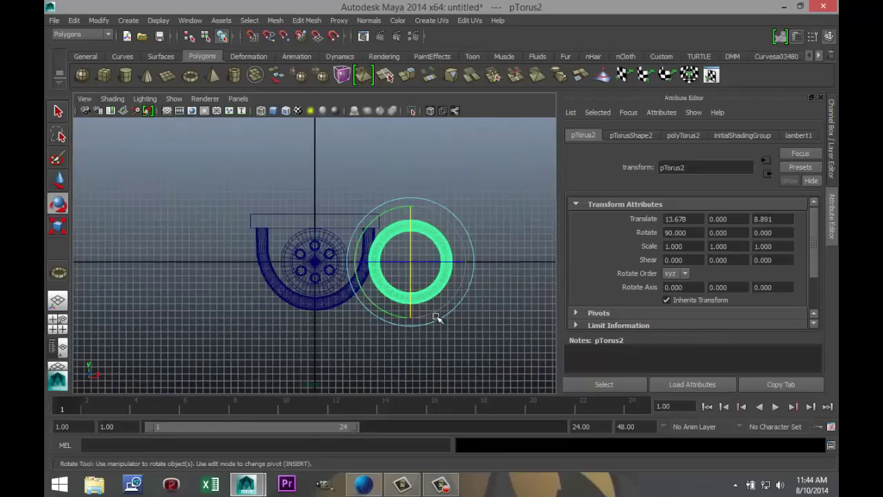
{"action": "scroll", "coordinate": [436, 317], "scroll_direction": "up", "scroll_amount": 5}
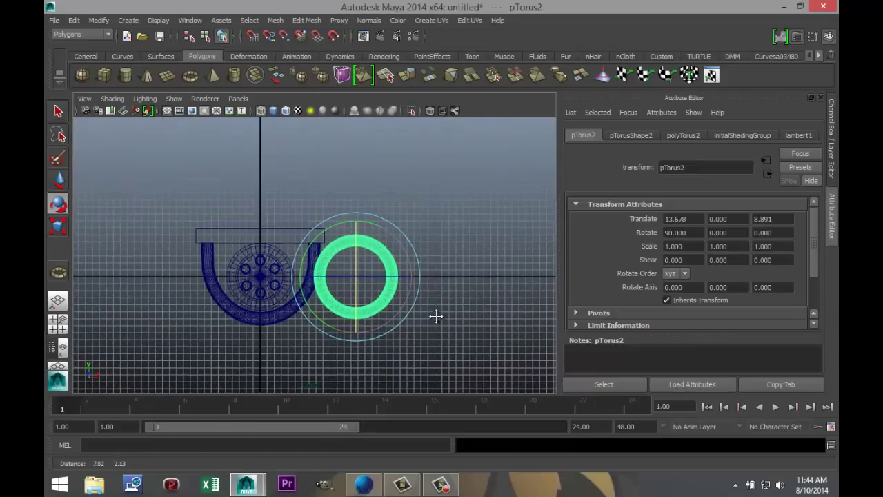
{"action": "scroll", "coordinate": [436, 317], "scroll_direction": "up", "scroll_amount": 4}
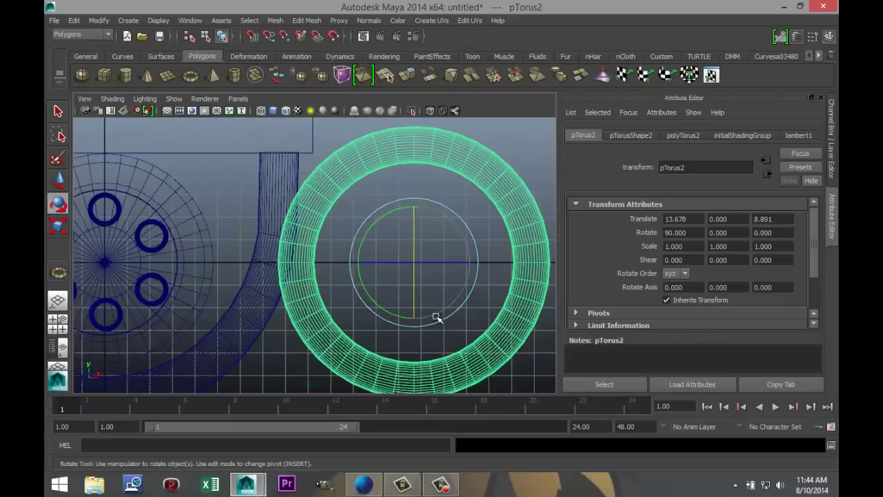
{"action": "right_click_drag", "start_coordinate": [436, 317], "coordinate": [436, 317]}
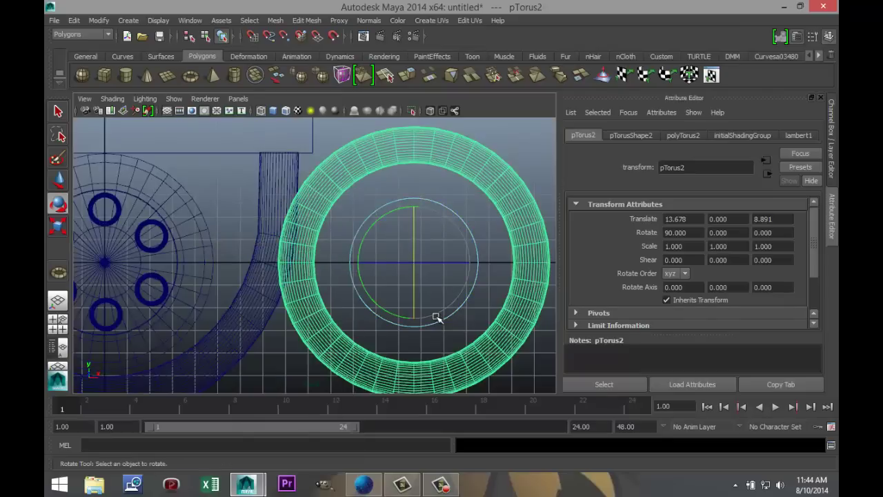
{"action": "left_click", "coordinate": [436, 318]}
{"action": "scroll", "coordinate": [436, 318], "scroll_direction": "down", "scroll_amount": 2}
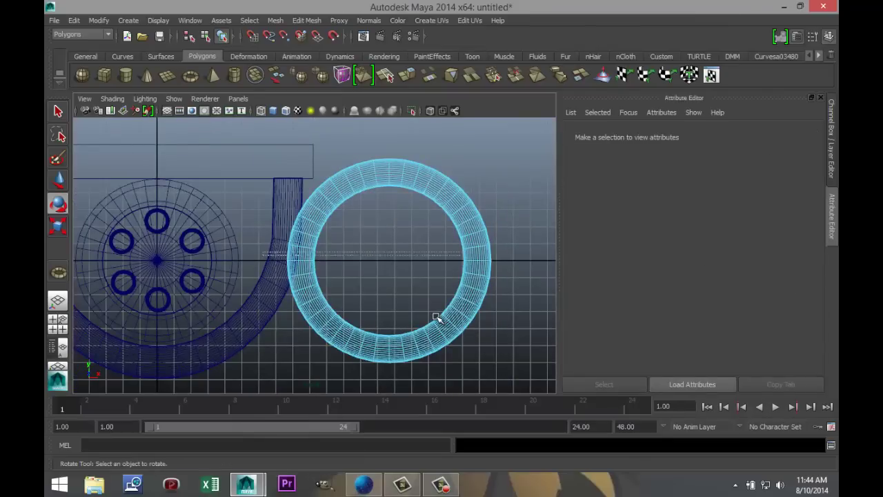
{"action": "left_click_drag", "start_coordinate": [461, 256], "coordinate": [521, 141]}
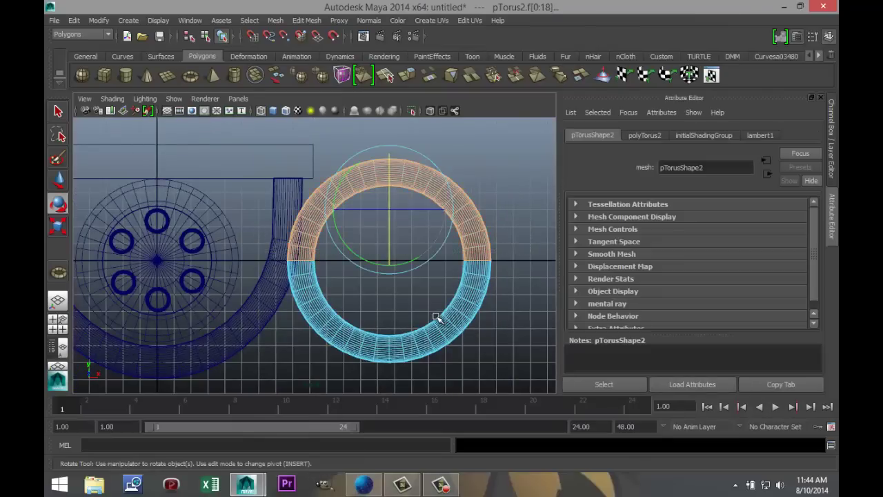
{"action": "key", "text": "Delete"}
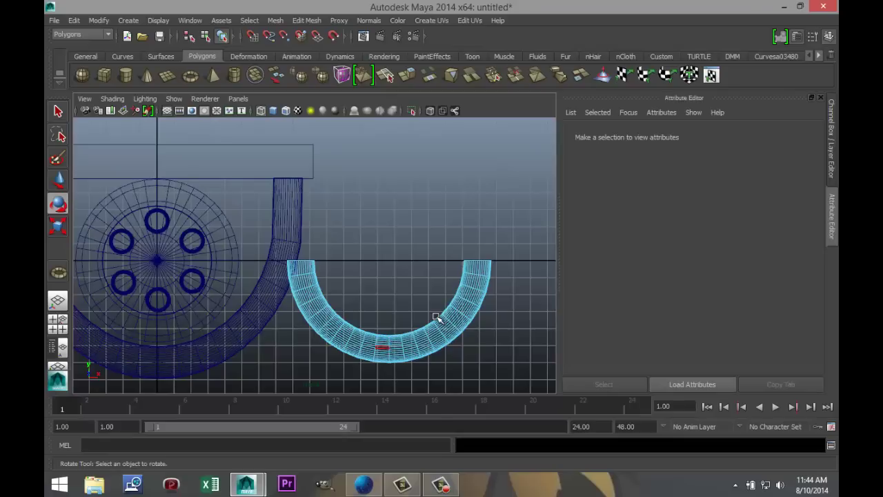
- Widen the new half ring by moving its +X half's faces outward along X, and reselect it in object mode
{"action": "right_click", "coordinate": [436, 318]}
{"action": "mouse_move", "coordinate": [382, 329]}
{"action": "left_mouse_down"}
{"action": "mouse_move", "coordinate": [404, 372]}
{"action": "mouse_move", "coordinate": [395, 366]}
{"action": "left_mouse_up"}
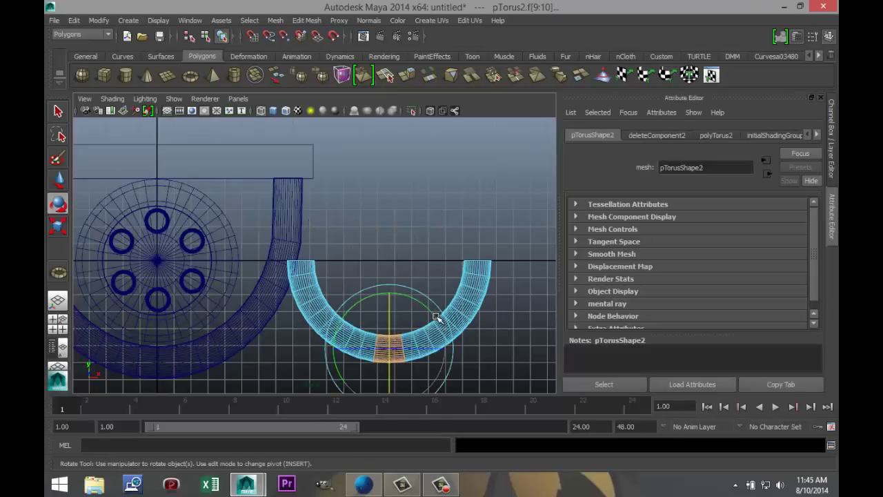
{"action": "key", "text": "w"}
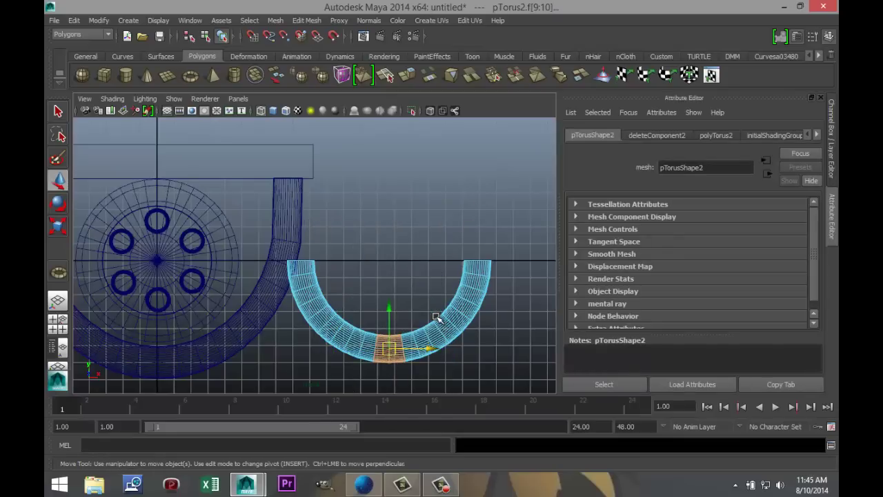
{"action": "left_click", "coordinate": [436, 317]}
{"action": "scroll", "coordinate": [436, 318], "scroll_direction": "down", "scroll_amount": 2}
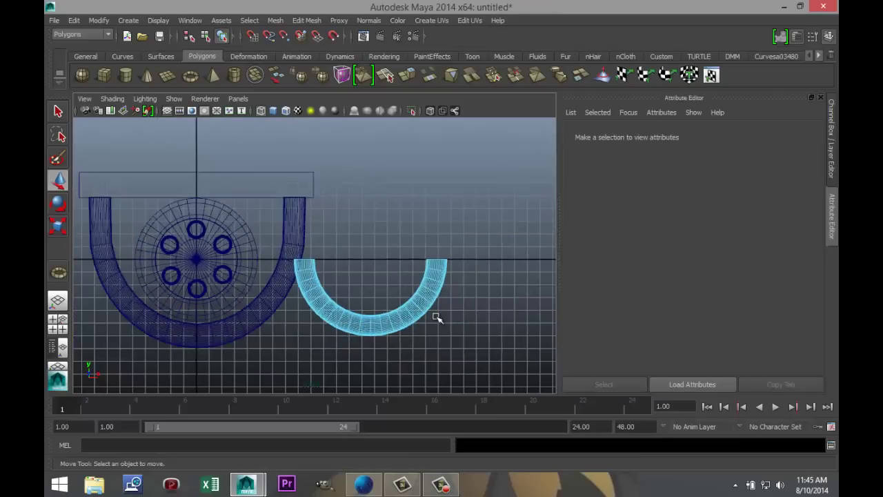
{"action": "left_click_drag", "start_coordinate": [374, 270], "coordinate": [485, 345]}
{"action": "left_click_drag", "start_coordinate": [371, 248], "coordinate": [483, 340]}
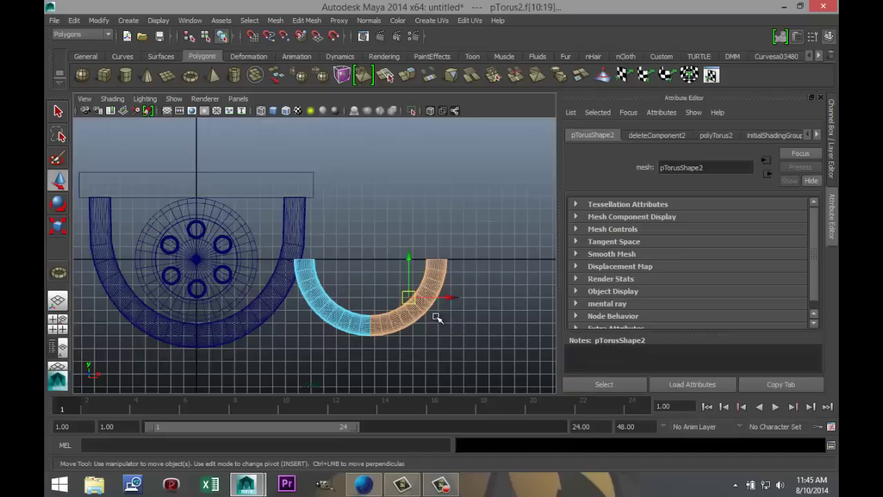
{"action": "middle_click_drag", "start_coordinate": [437, 318], "coordinate": [437, 319]}
{"action": "left_click", "coordinate": [438, 318]}
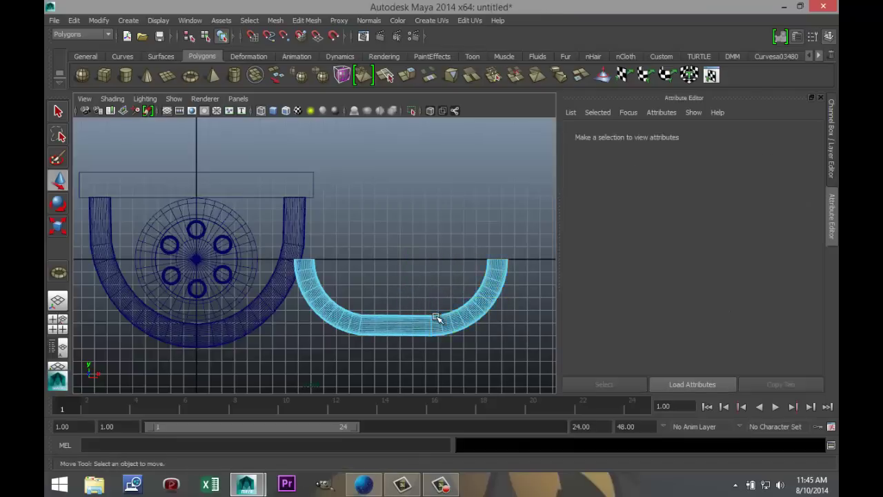
{"action": "right_click", "coordinate": [437, 318]}
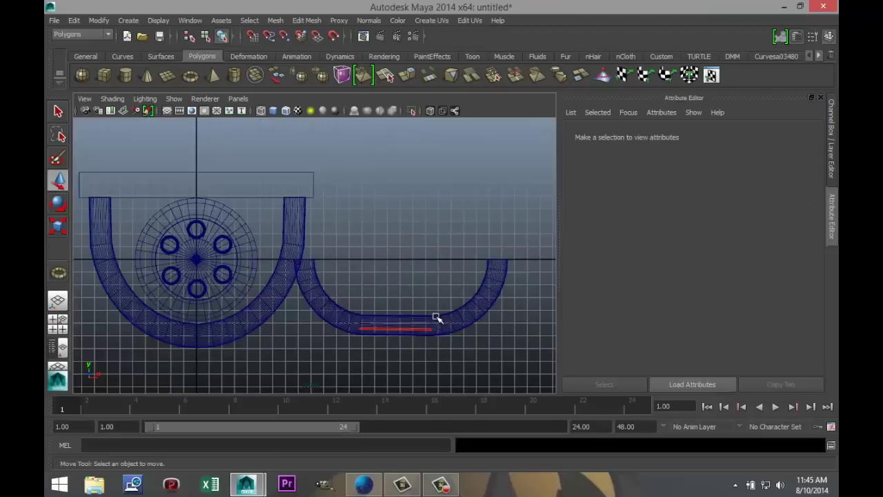
{"action": "left_click", "coordinate": [437, 319]}
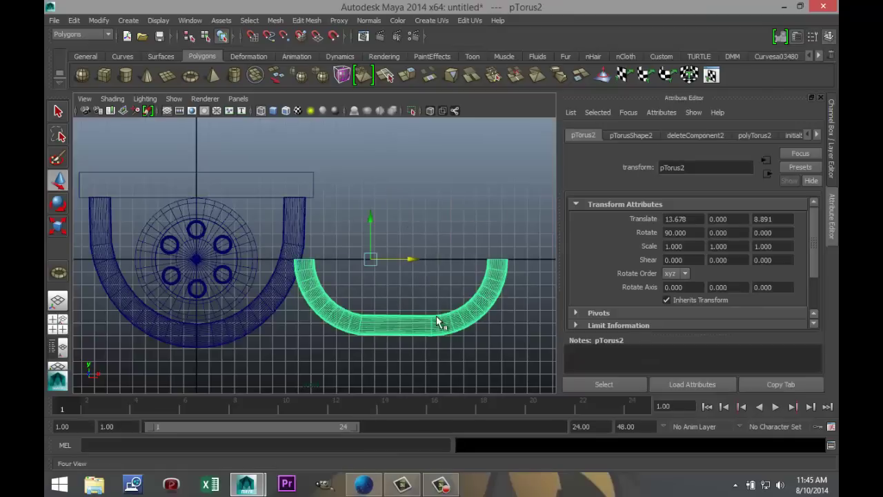
- In the perspective view, flip the widened half ring into an upright arch by setting its X rotation to -90
{"action": "key", "text": "space"}
{"action": "key", "text": "space"}
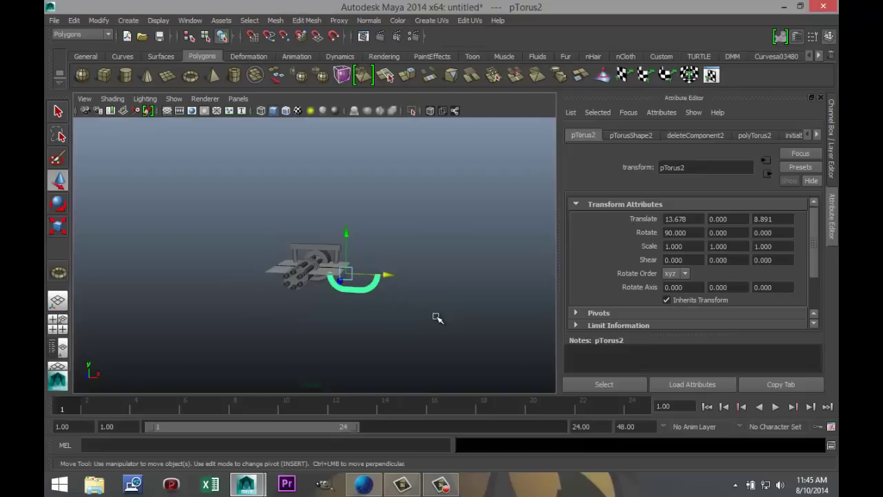
{"action": "key", "text": "e"}
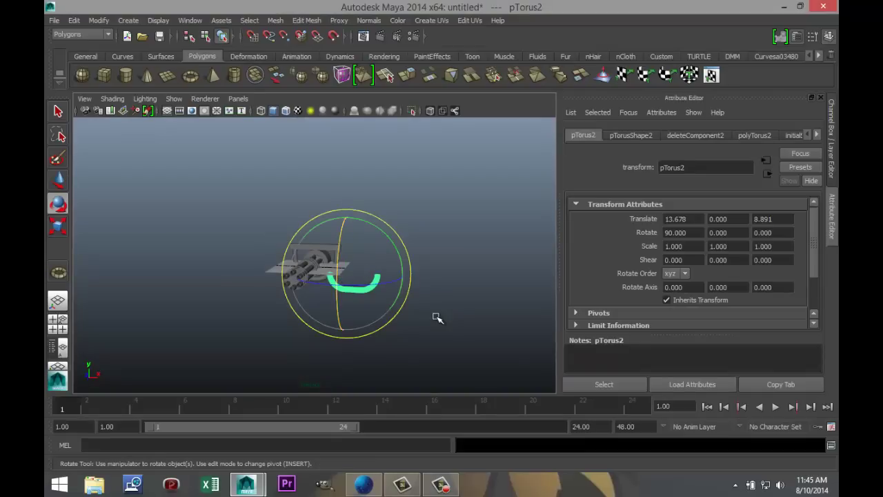
{"action": "left_click_drag", "start_coordinate": [337, 279], "coordinate": [340, 229]}
{"action": "mouse_move", "coordinate": [337, 300]}
{"action": "left_mouse_down"}
{"action": "mouse_move", "coordinate": [343, 223]}
{"action": "mouse_move", "coordinate": [350, 231]}
{"action": "left_mouse_up"}
{"action": "left_click_drag", "start_coordinate": [337, 291], "coordinate": [336, 273]}
{"action": "left_click_drag", "start_coordinate": [692, 233], "coordinate": [657, 234]}
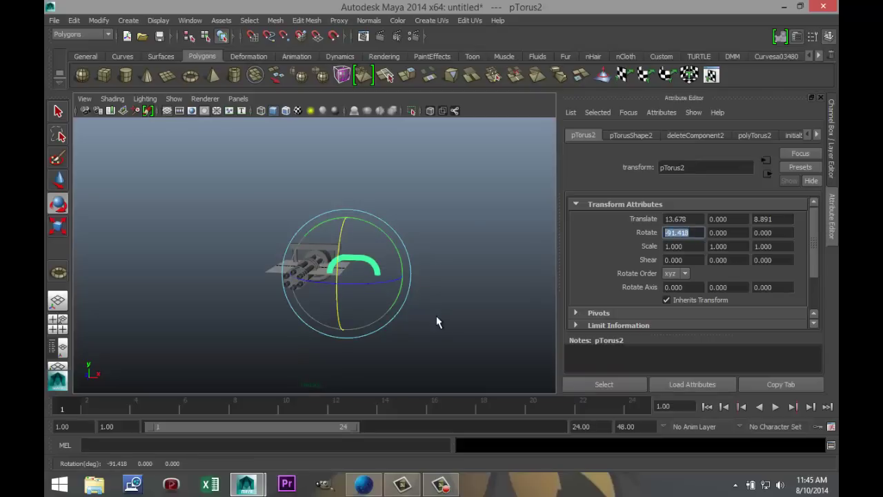
{"action": "type", "text": "-90"}
{"action": "key", "text": "Return"}
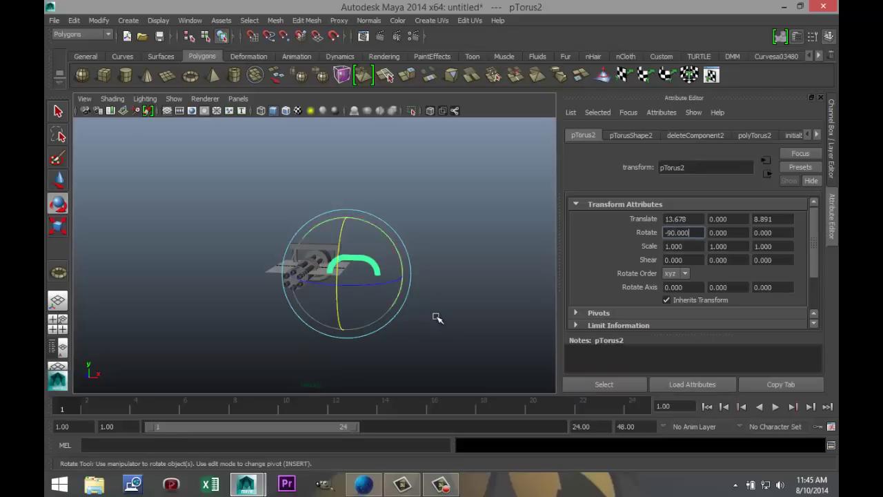
{"action": "left_click", "coordinate": [437, 317]}
{"action": "key", "text": "ctrl+z"}
- In the top view, move the arch in line with the box bar, to X about -2.279 and Z about -8.893
{"action": "key", "text": "space"}
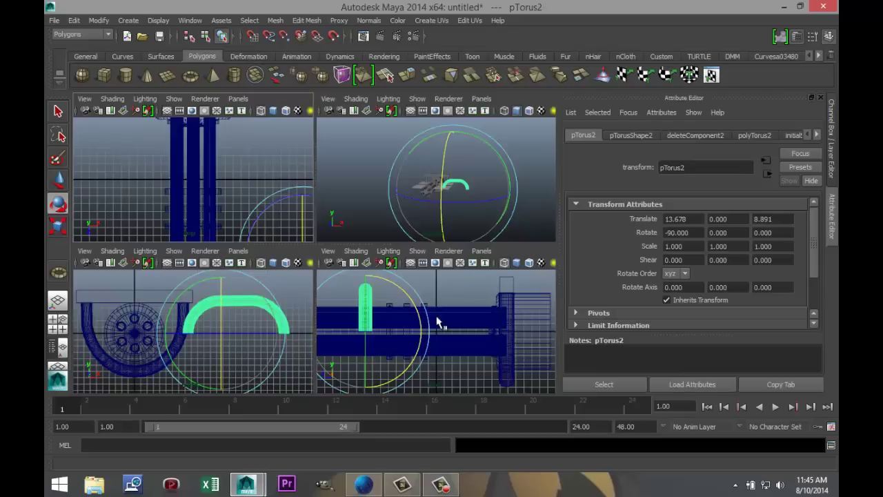
{"action": "key", "text": "space"}
{"action": "scroll", "coordinate": [436, 318], "scroll_direction": "down", "scroll_amount": 2}
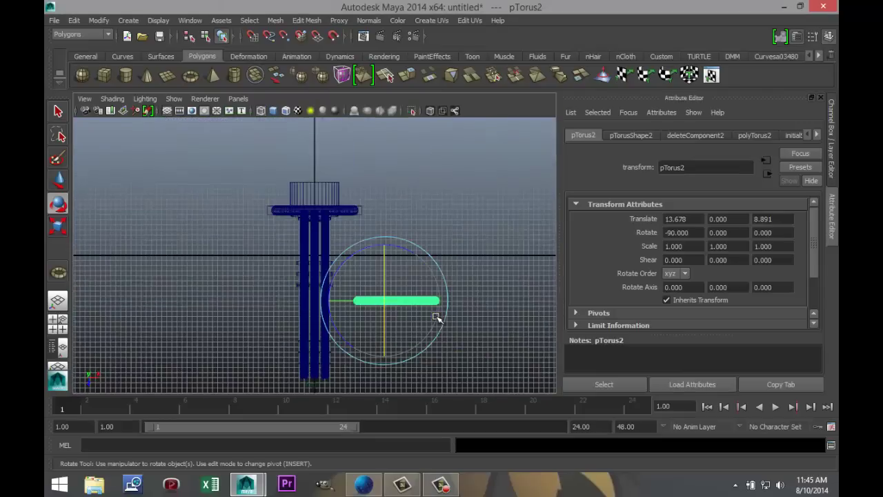
{"action": "key", "text": "w"}
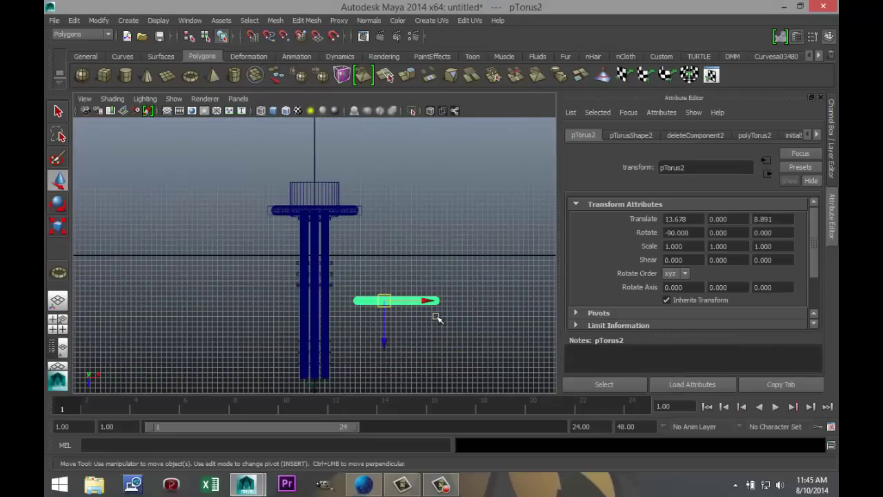
{"action": "left_click_drag", "start_coordinate": [384, 301], "coordinate": [303, 209]}
{"action": "key", "text": "space"}
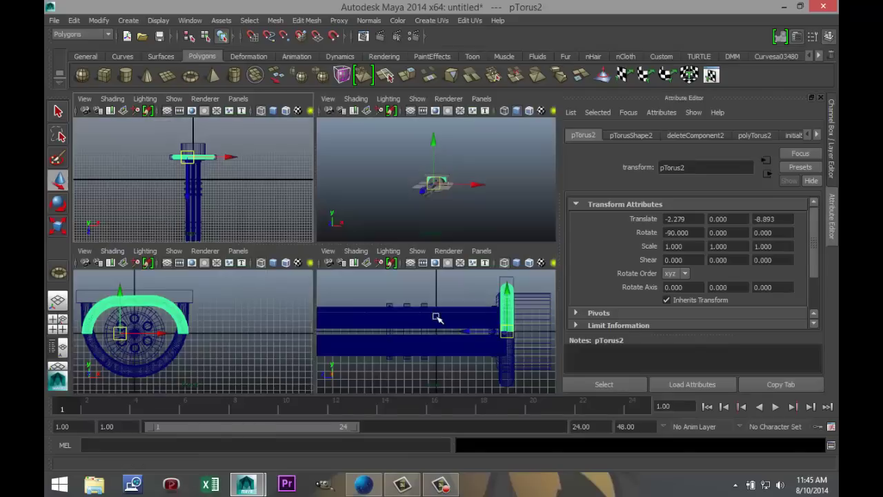
{"action": "key", "text": "space"}
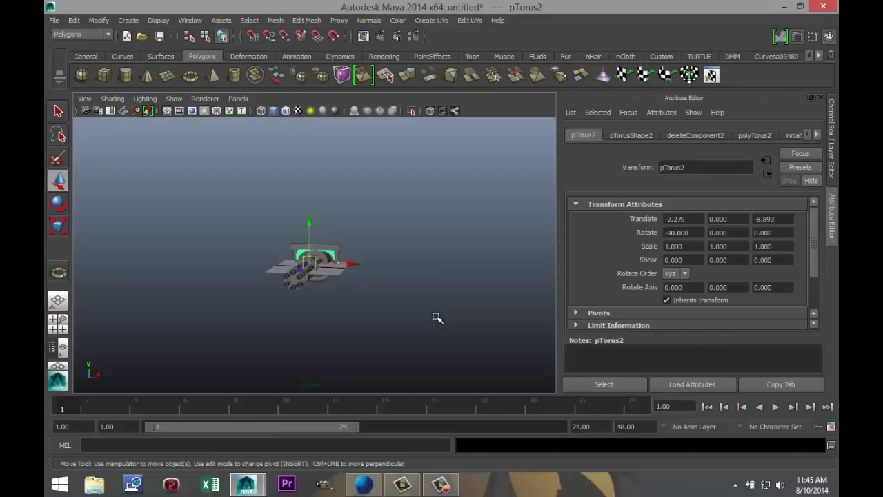
- Raise the arch as a handle on top of the box bar, to Y about 6.826
{"action": "key", "text": "f"}
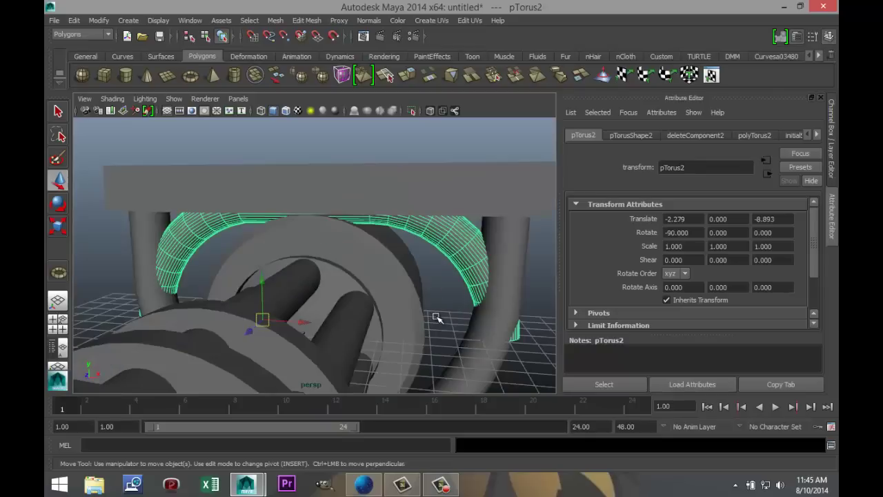
{"action": "left_click_drag", "start_coordinate": [437, 317], "coordinate": [345, 319], "text": "alt"}
{"action": "scroll", "coordinate": [437, 318], "scroll_direction": "down", "scroll_amount": 6}
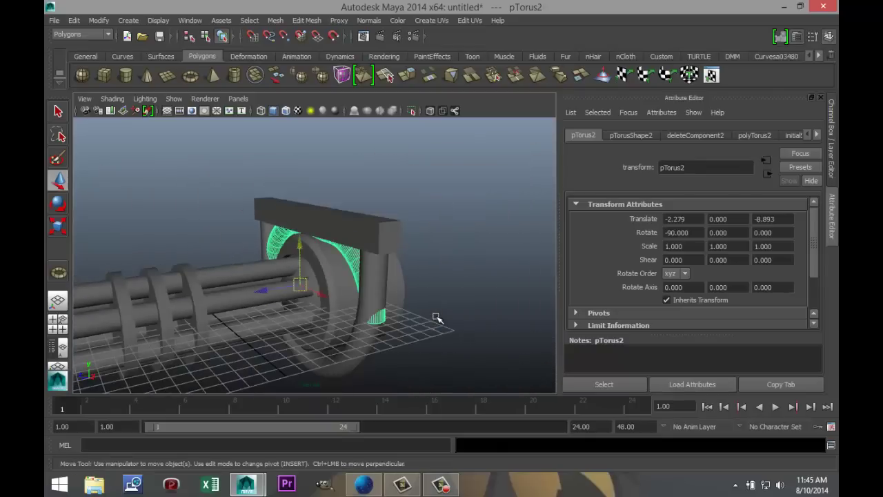
{"action": "mouse_move", "coordinate": [300, 244]}
{"action": "left_mouse_down"}
{"action": "mouse_move", "coordinate": [300, 156]}
{"action": "mouse_move", "coordinate": [299, 165]}
{"action": "left_mouse_up"}
- In the side view, lengthen the capped rear body by moving its end vertices back to Z about -19.9
{"action": "mouse_move", "coordinate": [437, 317]}
{"action": "left_mouse_down", "text": "alt"}
{"action": "mouse_move", "coordinate": [562, 350]}
{"action": "mouse_move", "coordinate": [386, 297]}
{"action": "left_mouse_up", "text": "alt"}
{"action": "left_click_drag", "start_coordinate": [436, 316], "coordinate": [436, 315], "text": "alt"}
{"action": "scroll", "coordinate": [436, 318], "scroll_direction": "down", "scroll_amount": 2}
{"action": "right_click_drag", "start_coordinate": [340, 226], "coordinate": [340, 246]}
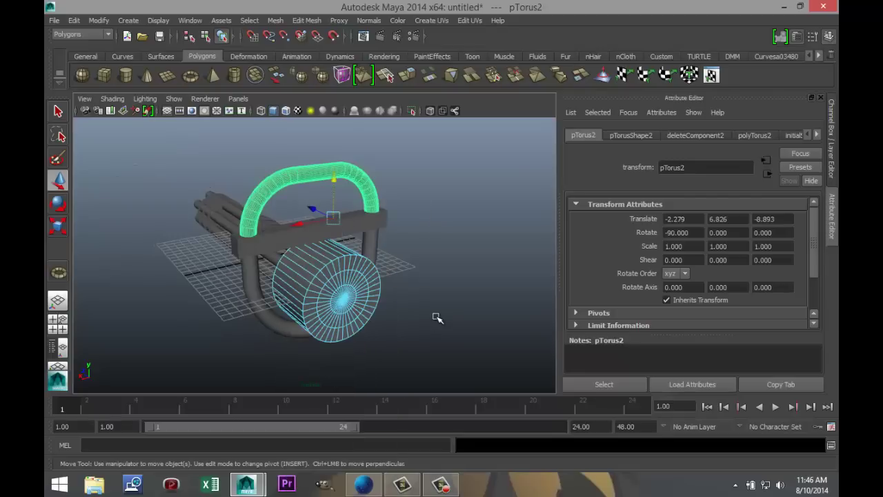
{"action": "scroll", "coordinate": [436, 317], "scroll_direction": "up", "scroll_amount": 4}
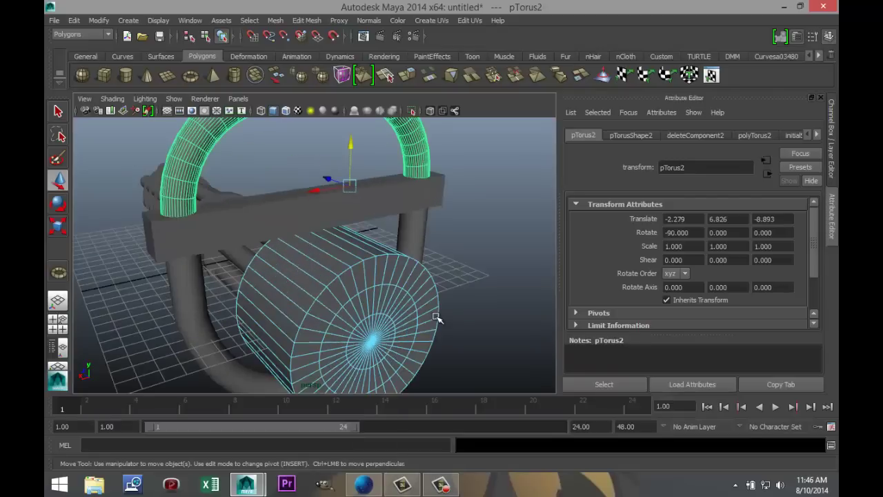
{"action": "key", "text": "space"}
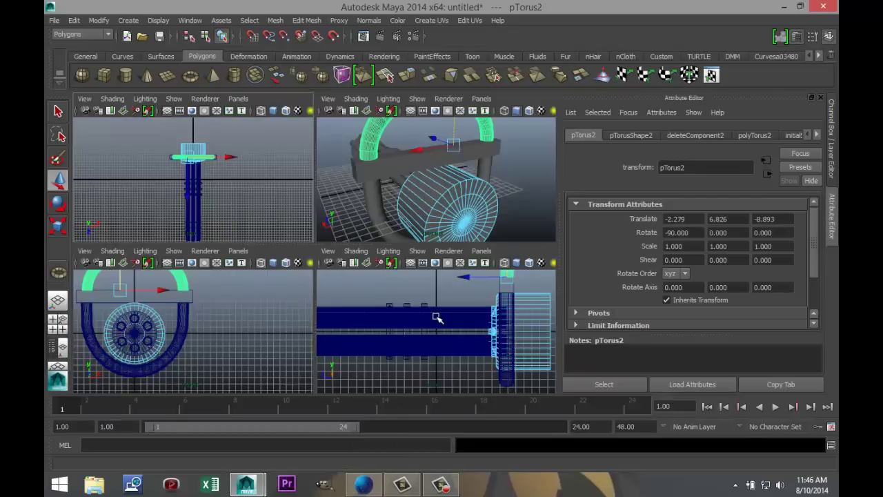
{"action": "key", "text": "space"}
{"action": "scroll", "coordinate": [436, 318], "scroll_direction": "down", "scroll_amount": 2}
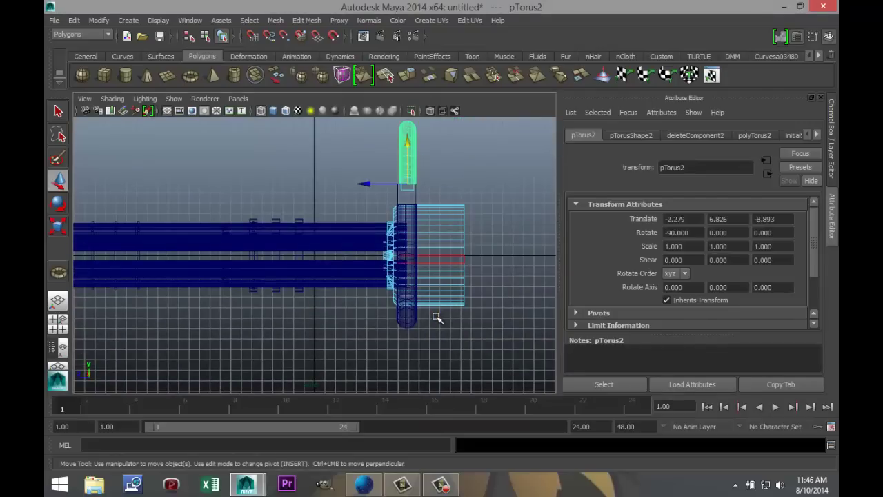
{"action": "right_click", "coordinate": [438, 316]}
{"action": "right_click_drag", "start_coordinate": [458, 255], "coordinate": [405, 226]}
{"action": "left_click_drag", "start_coordinate": [454, 194], "coordinate": [493, 325]}
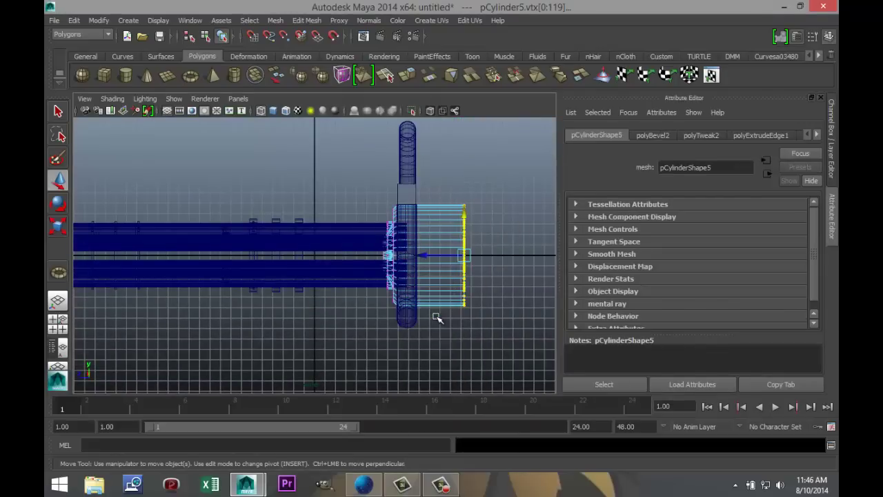
{"action": "left_click_drag", "start_coordinate": [423, 255], "coordinate": [481, 255]}
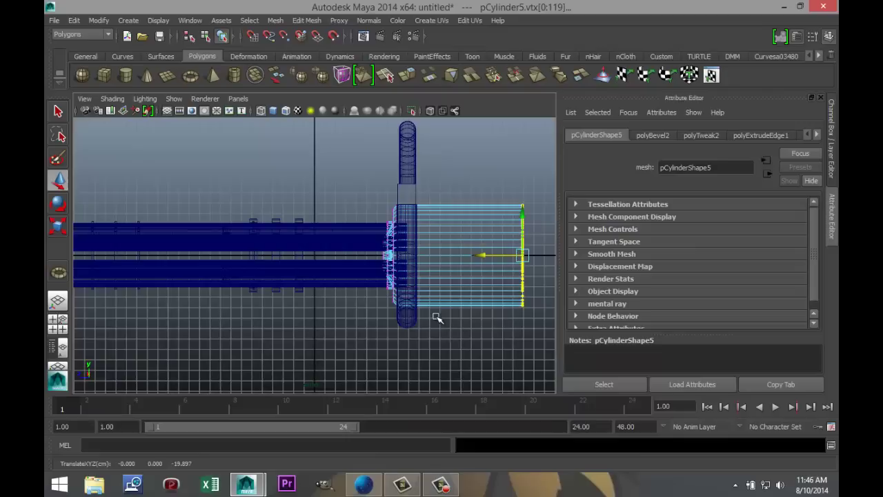
- Pull the rear body's end vertices farther back along Z, and clear the selection in the perspective view
{"action": "scroll", "coordinate": [437, 318], "scroll_direction": "down", "scroll_amount": 2}
{"action": "middle_click_drag", "start_coordinate": [437, 317], "coordinate": [509, 317]}
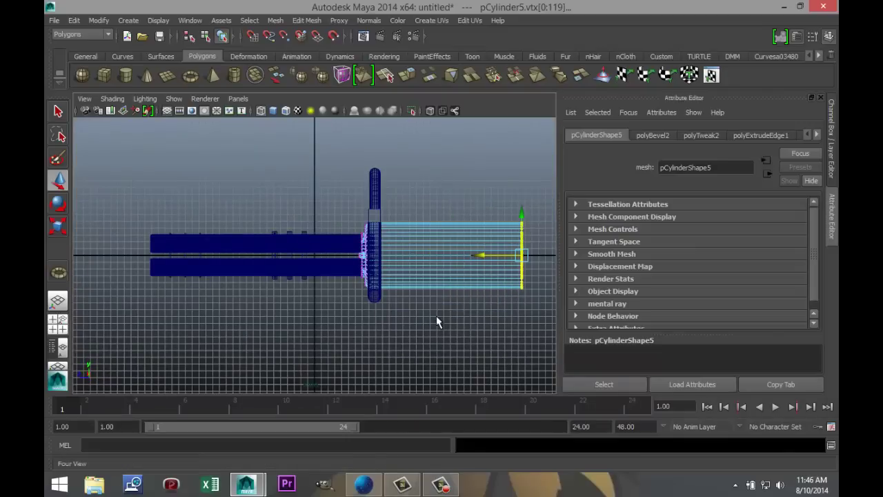
{"action": "key", "text": "space"}
{"action": "key", "text": "space"}
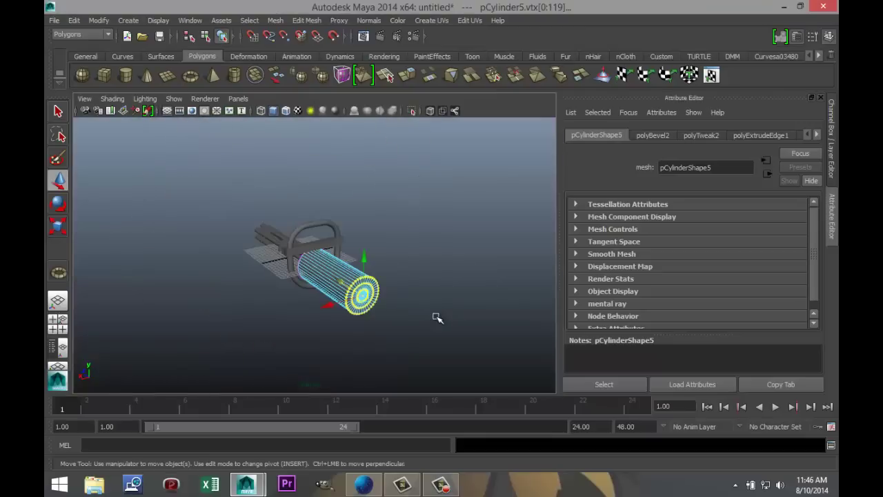
{"action": "scroll", "coordinate": [436, 318], "scroll_direction": "up", "scroll_amount": 2}
{"action": "left_click", "coordinate": [436, 317]}
{"action": "left_click_drag", "start_coordinate": [436, 318], "coordinate": [435, 318], "text": "alt"}
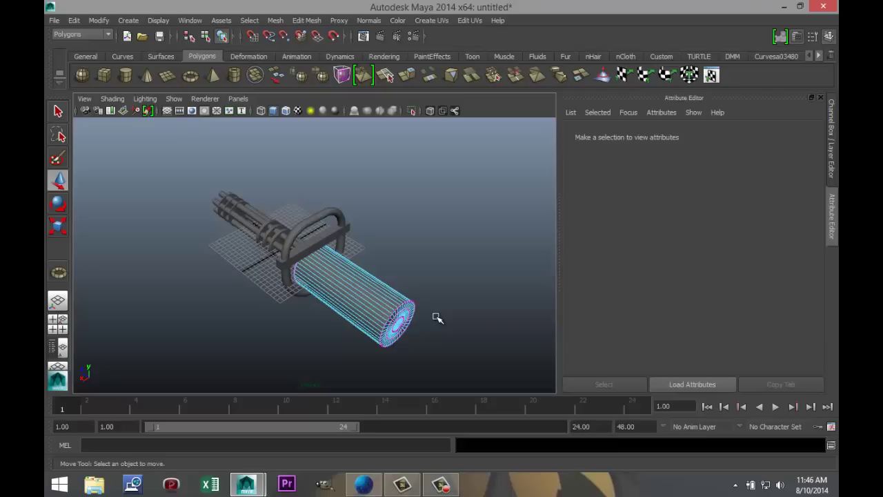
- Create a polygon cube on the grid beside the barrels, about 4.2 wide, 2.8 high and 4.3 deep
{"action": "left_click", "coordinate": [104, 75]}
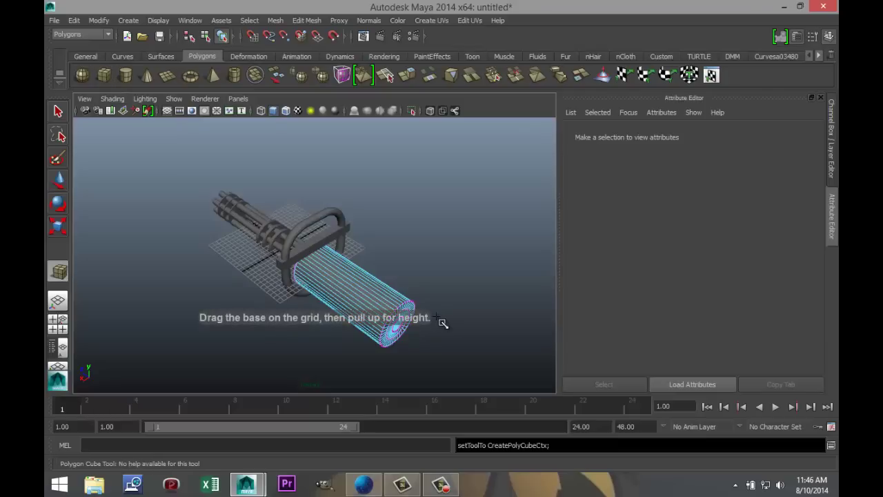
{"action": "left_click_drag", "start_coordinate": [436, 317], "coordinate": [436, 318], "text": "alt"}
{"action": "left_click_drag", "start_coordinate": [247, 299], "coordinate": [268, 304]}
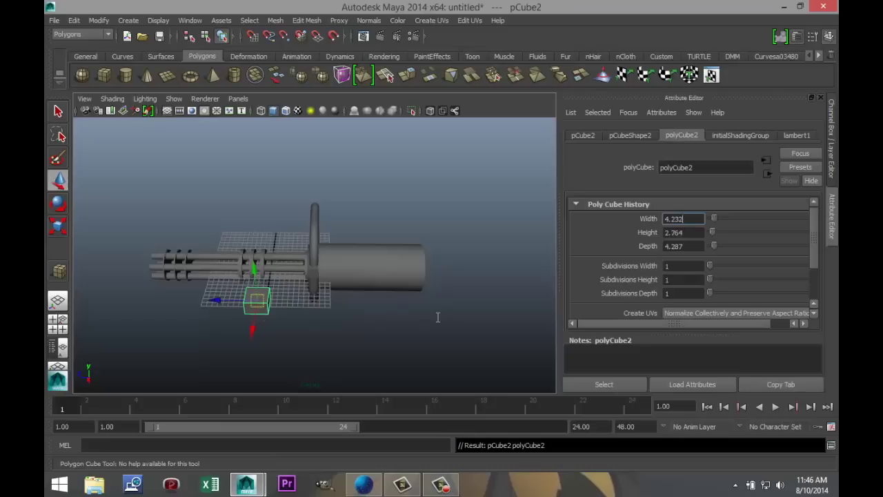
- Set the new cube's width, height and depth to 5, keeping the cube selected
{"action": "double_click", "coordinate": [674, 219]}
{"action": "type", "text": "5"}
{"action": "key", "text": "Tab"}
{"action": "type", "text": "5"}
{"action": "key", "text": "Tab"}
{"action": "type", "text": "5"}
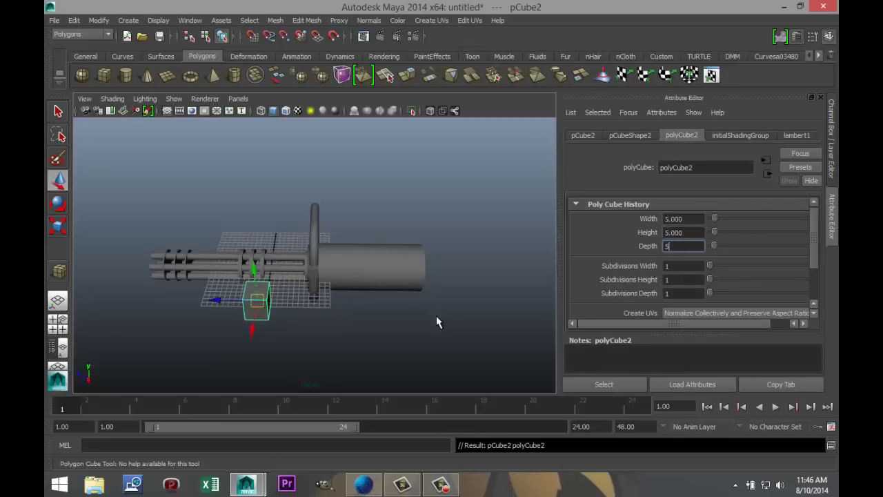
{"action": "left_click", "coordinate": [438, 317]}
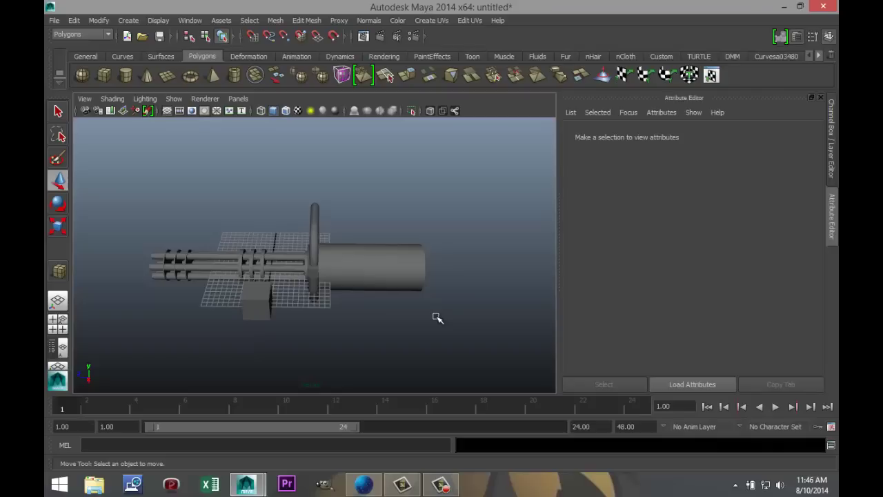
{"action": "key", "text": "ctrl+z"}
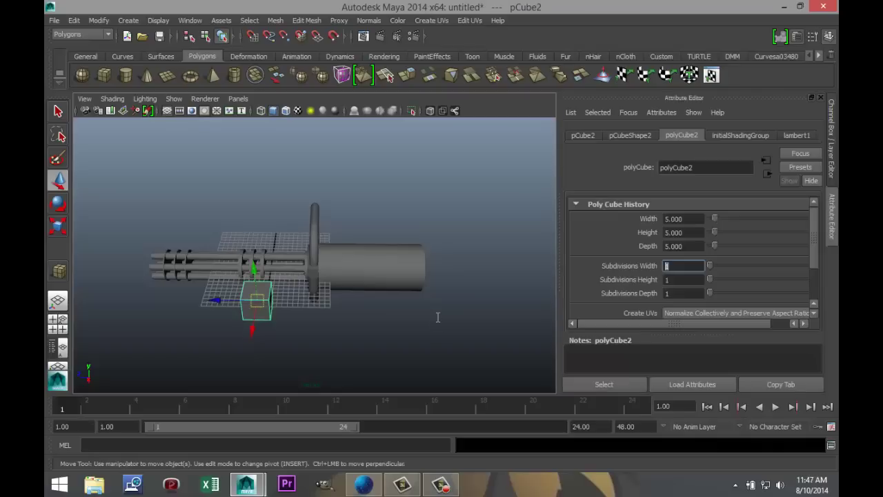
- Set the cube's width, height and depth subdivisions to 2, keeping the cube selected
{"action": "type", "text": "2"}
{"action": "key", "text": "Tab"}
{"action": "type", "text": "2"}
{"action": "key", "text": "Tab"}
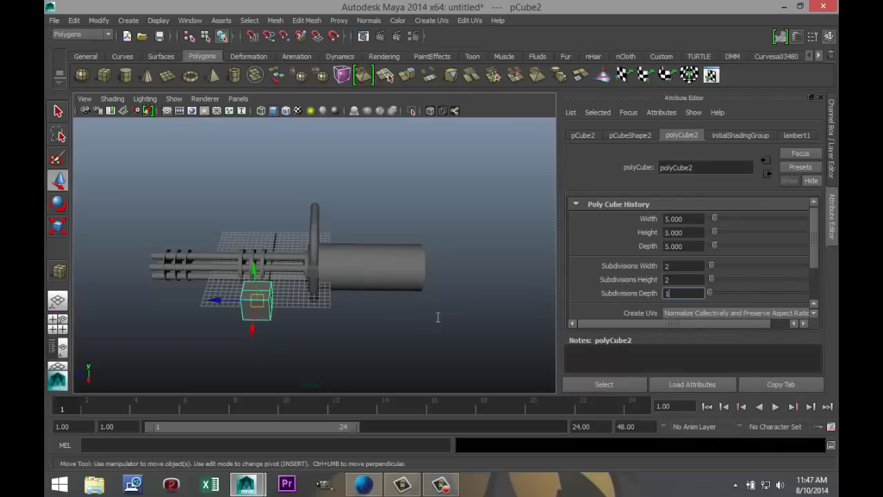
{"action": "type", "text": "2"}
{"action": "left_click", "coordinate": [437, 317]}
{"action": "key", "text": "ctrl+z"}
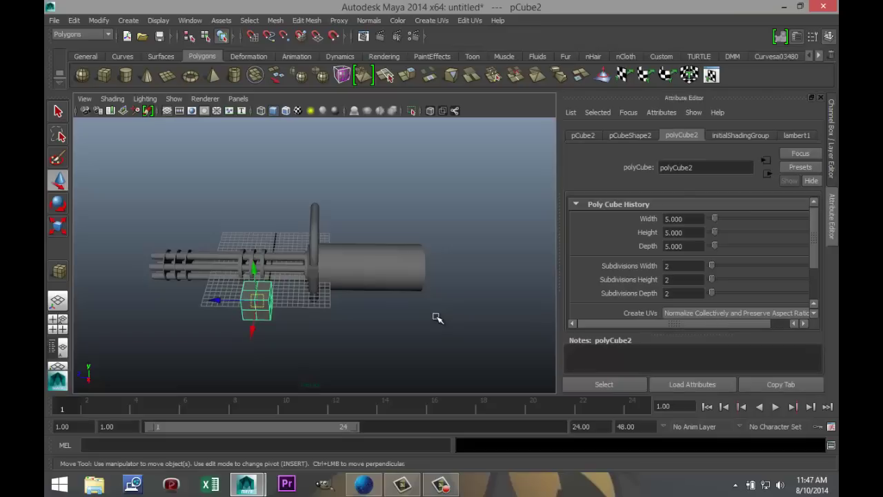
- Move the cube above the rear body behind the handle, to Y about 8.945 and Z about -14.624, centred across the gun
{"action": "key", "text": "space"}
{"action": "left_click_drag", "start_coordinate": [431, 286], "coordinate": [431, 261]}
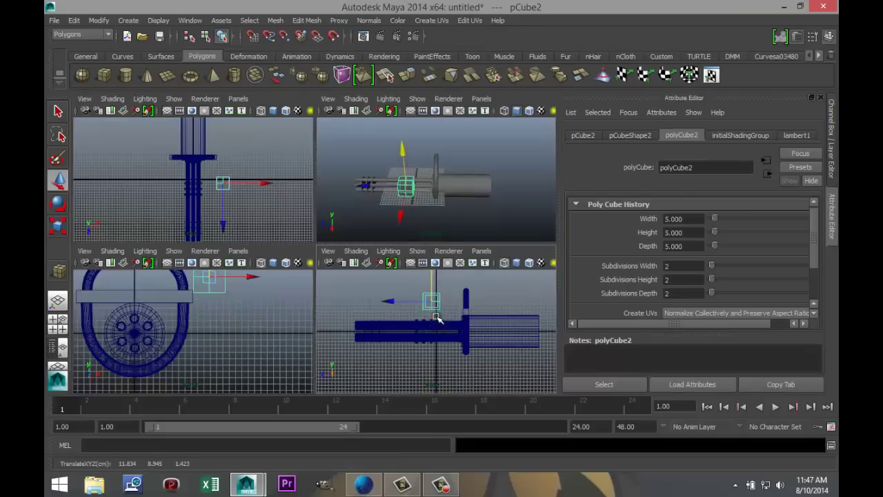
{"action": "left_click_drag", "start_coordinate": [390, 301], "coordinate": [444, 301]}
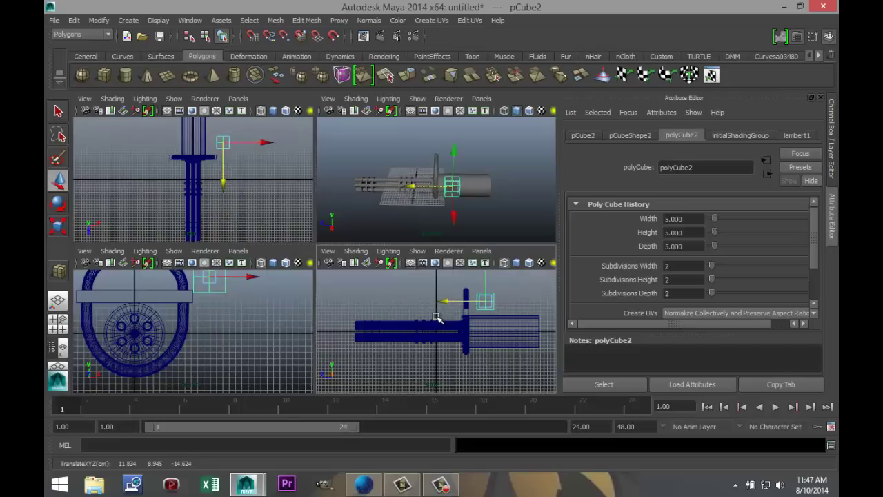
{"action": "scroll", "coordinate": [193, 331], "scroll_direction": "down", "scroll_amount": 3}
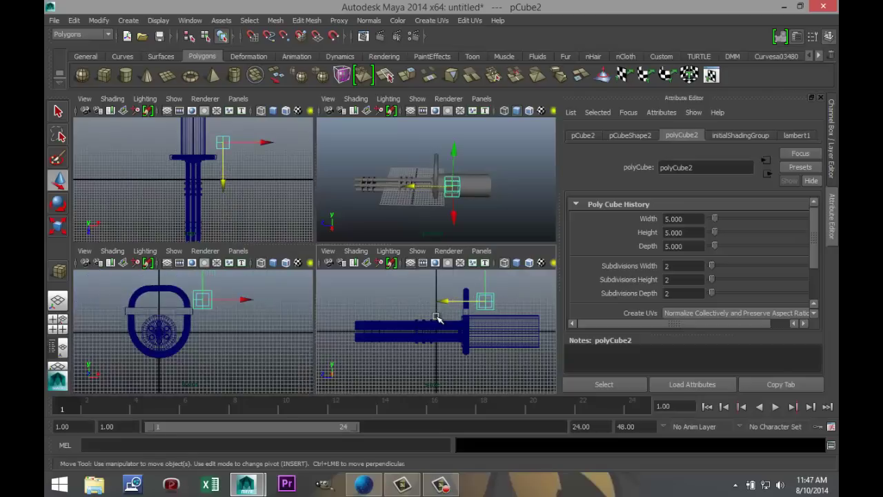
{"action": "left_click_drag", "start_coordinate": [244, 299], "coordinate": [201, 300]}
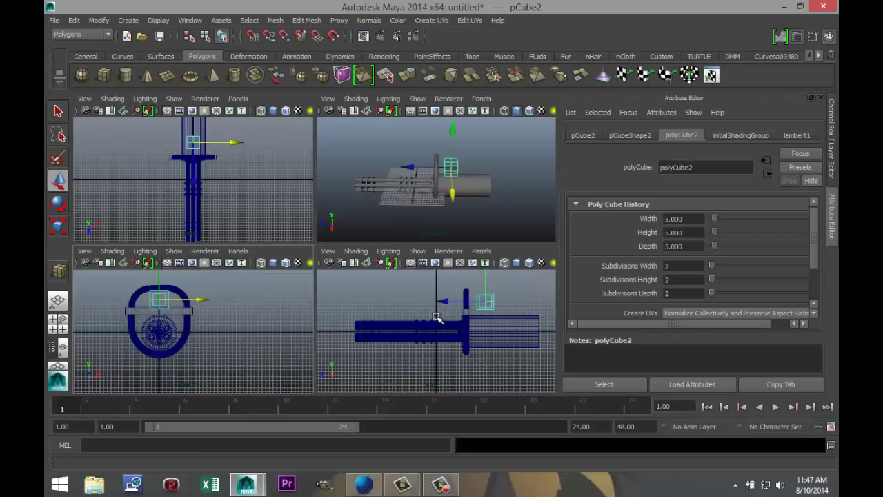
{"action": "key", "text": "space"}
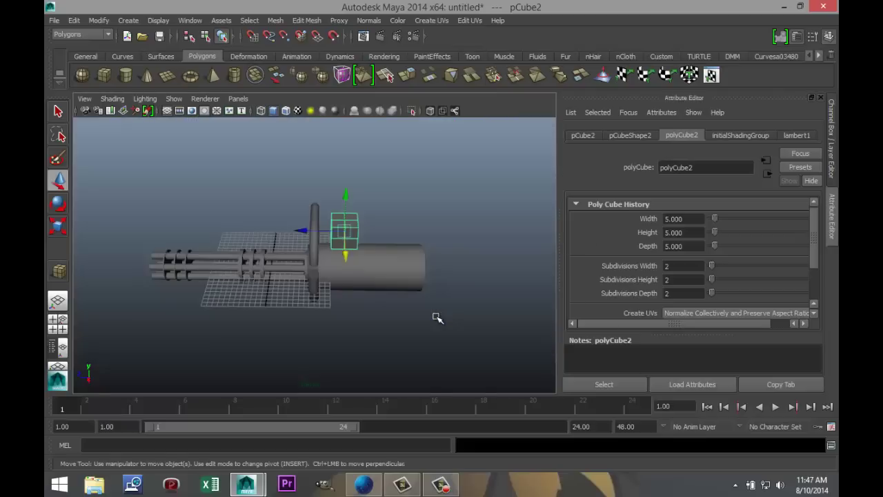
- Scale the cube uniformly to about 0.342 so it forms a small block on the rear body
{"action": "scroll", "coordinate": [437, 317], "scroll_direction": "up", "scroll_amount": 6}
{"action": "left_click_drag", "start_coordinate": [436, 316], "coordinate": [437, 317], "text": "alt"}
{"action": "key", "text": "r"}
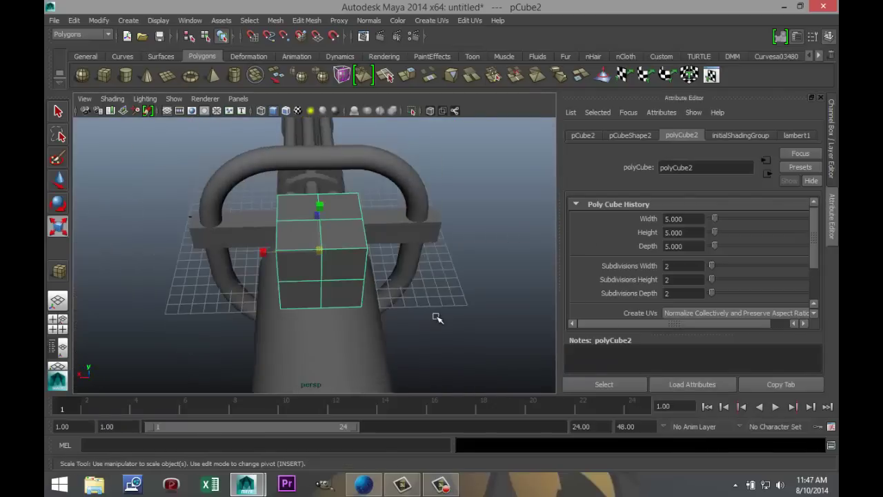
{"action": "middle_click_drag", "start_coordinate": [437, 318], "coordinate": [436, 317]}
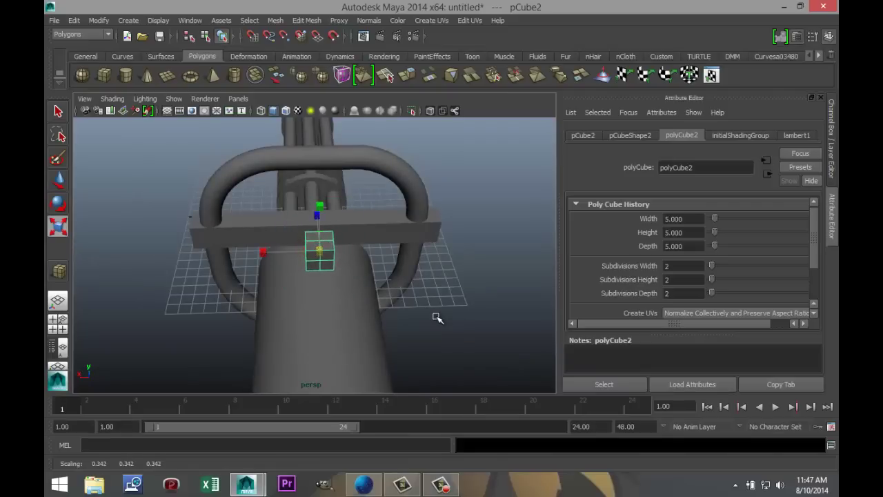
{"action": "left_click_drag", "start_coordinate": [437, 318], "coordinate": [437, 317], "text": "alt"}
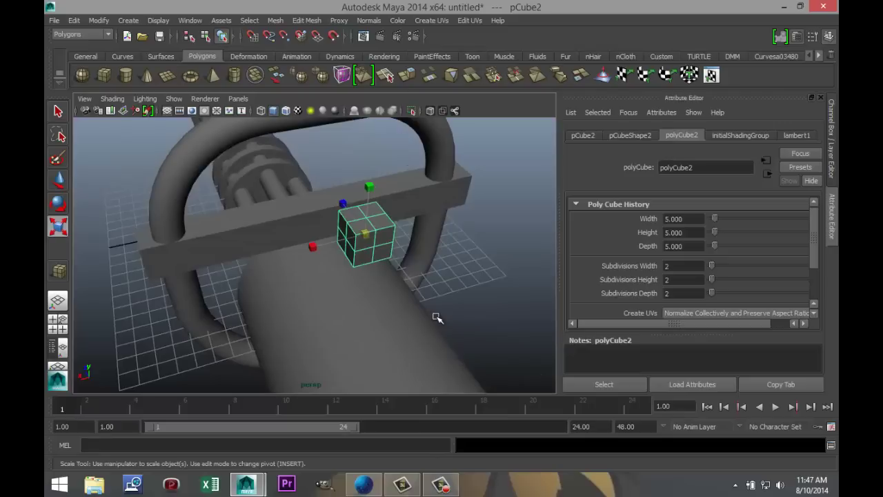
- Select the four rear-facing faces of the small cube for a mesh edit
{"action": "right_click_drag", "start_coordinate": [366, 233], "coordinate": [366, 253]}
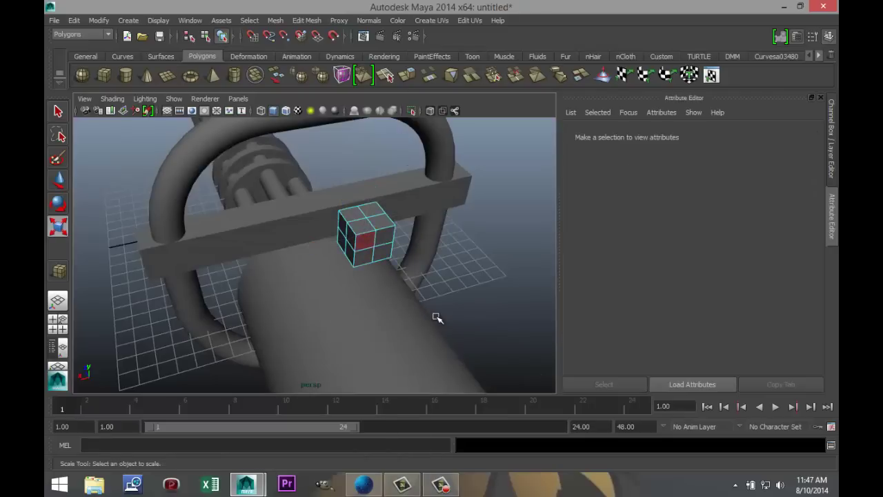
{"action": "left_click", "coordinate": [365, 240]}
{"action": "left_click", "coordinate": [384, 235], "text": "shift"}
{"action": "left_click", "coordinate": [382, 251], "text": "shift"}
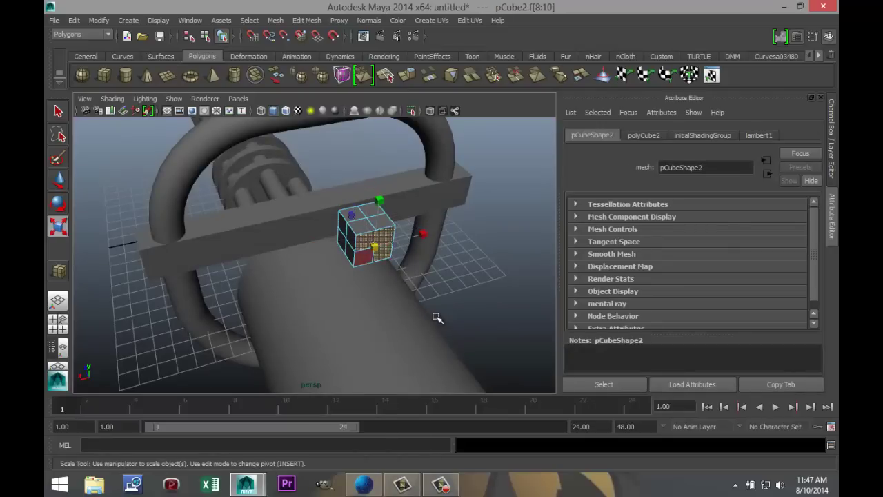
{"action": "left_click", "coordinate": [364, 256], "text": "shift"}
{"action": "scroll", "coordinate": [437, 318], "scroll_direction": "down", "scroll_amount": 8}
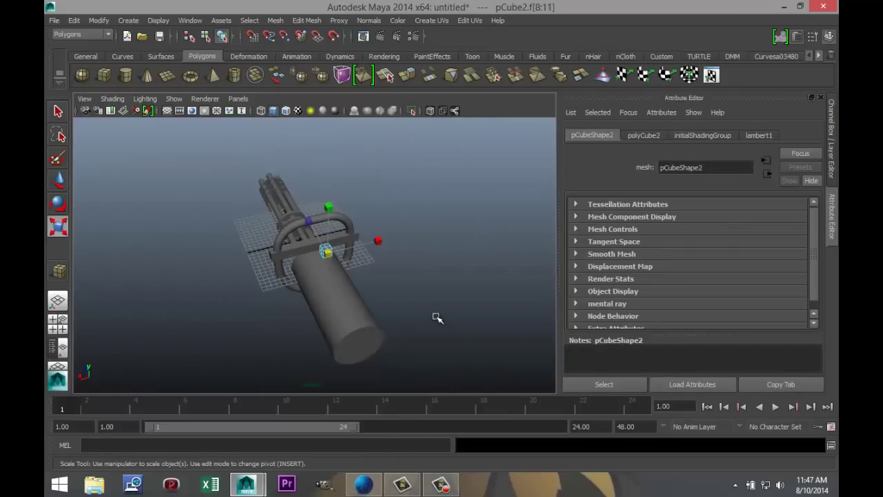
{"action": "key", "text": "w"}
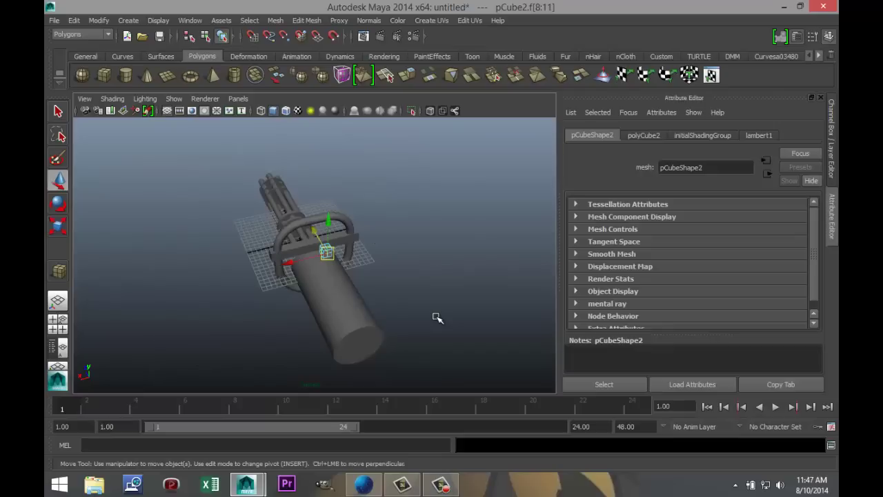
{"action": "key", "text": "alt+e"}
{"action": "key", "text": "Down"}
{"action": "key", "text": "Down"}
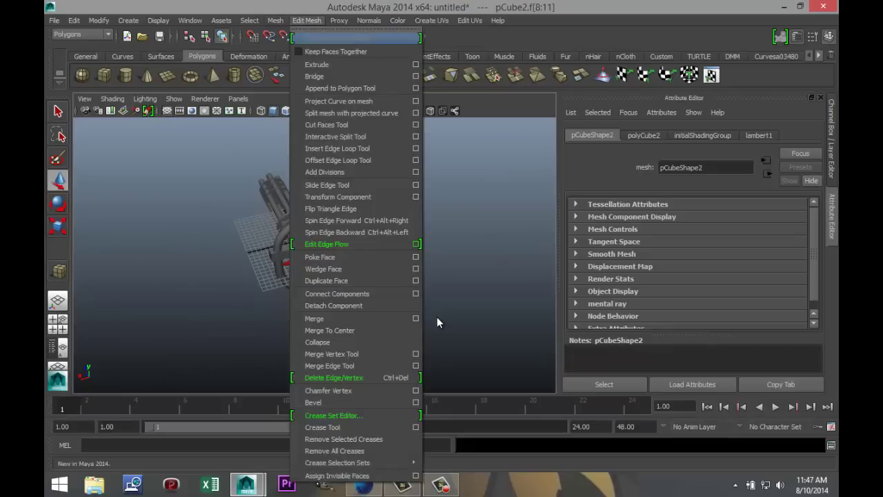
- Extrude the box's rear faces and pull them backward to form a long bar above the cylinder
{"action": "key", "text": "Return"}
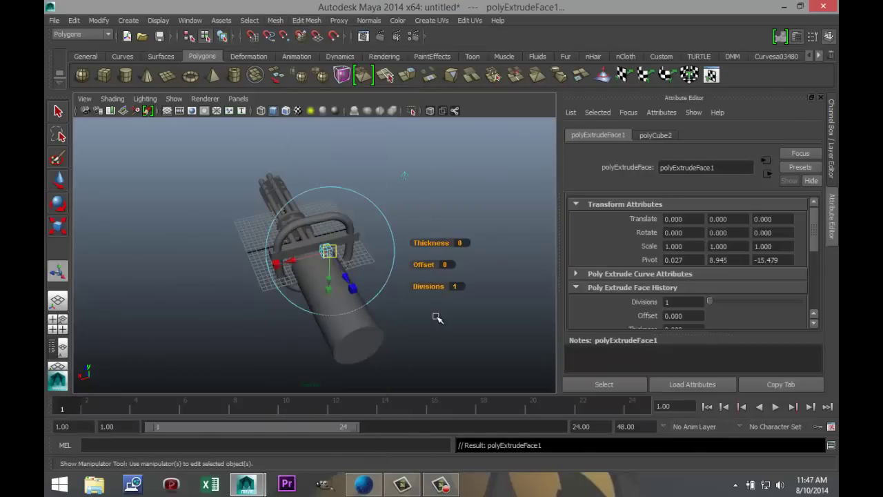
{"action": "key", "text": "w"}
{"action": "mouse_move", "coordinate": [316, 229]}
{"action": "left_mouse_down"}
{"action": "mouse_move", "coordinate": [356, 300]}
{"action": "mouse_move", "coordinate": [348, 287]}
{"action": "left_mouse_up"}
{"action": "left_click", "coordinate": [58, 325]}
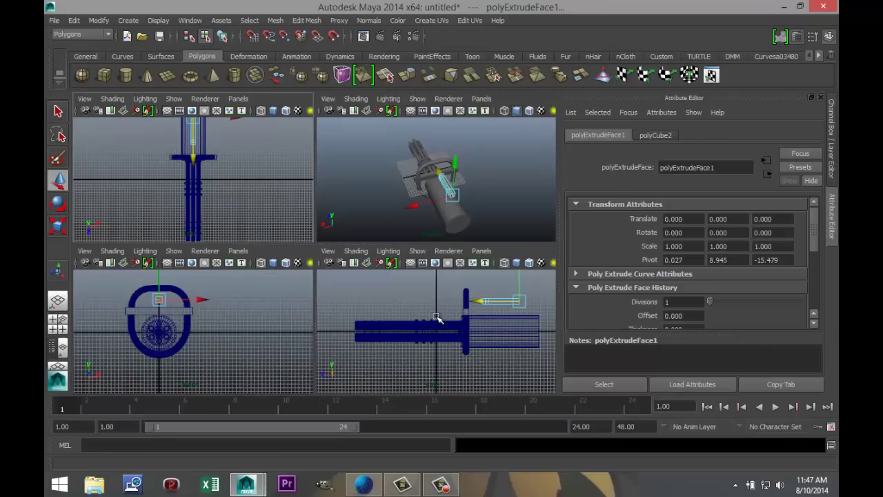
- Try to centre the extruded end faces on the vertical grid axis in the front view
{"action": "key", "text": "space"}
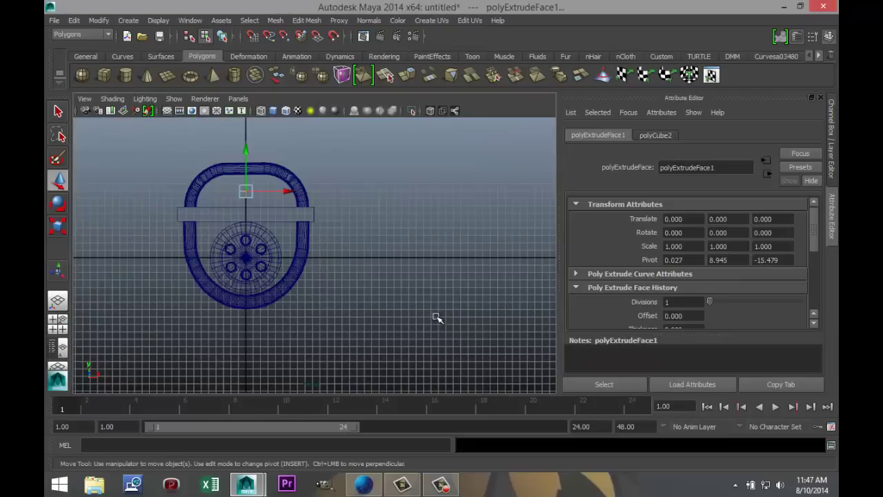
{"action": "scroll", "coordinate": [436, 317], "scroll_direction": "up", "scroll_amount": 3}
{"action": "key", "text": "f"}
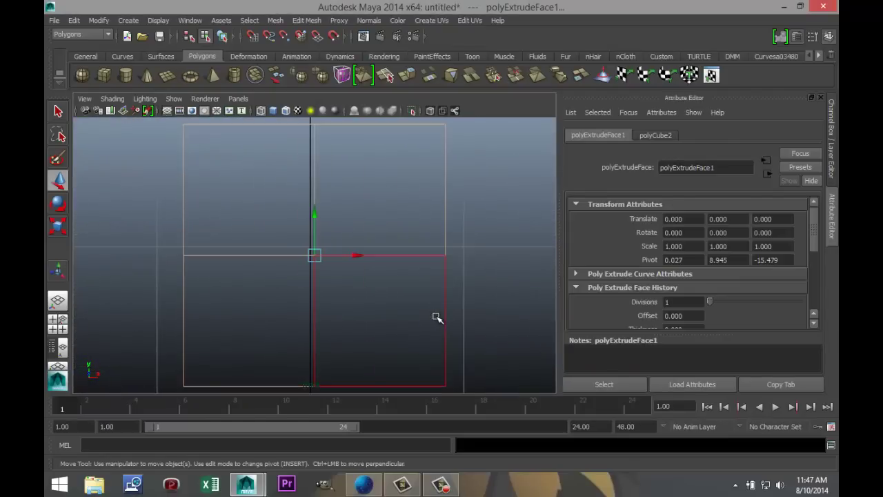
{"action": "scroll", "coordinate": [436, 318], "scroll_direction": "down", "scroll_amount": 4}
{"action": "scroll", "coordinate": [436, 317], "scroll_direction": "up", "scroll_amount": 2}
{"action": "scroll", "coordinate": [436, 317], "scroll_direction": "up", "scroll_amount": 2}
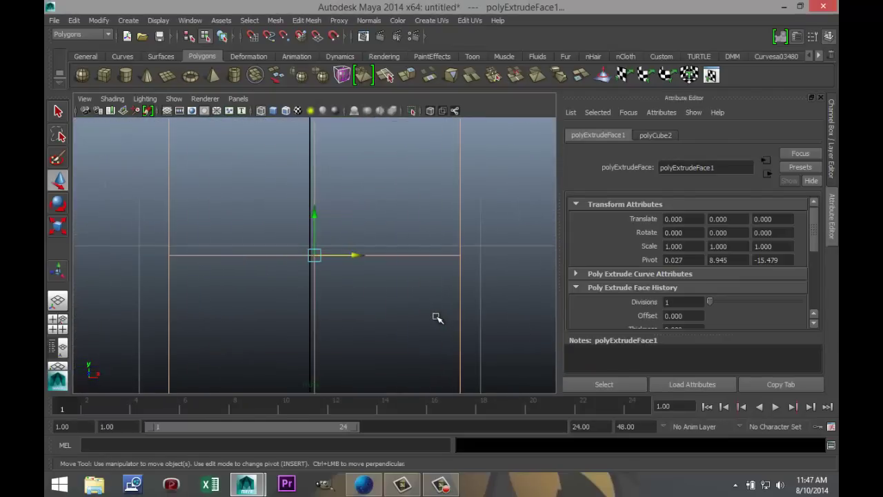
{"action": "key", "text": "alt+Left"}
{"action": "key", "text": "alt+Left"}
{"action": "key", "text": "alt+Left"}
{"action": "key", "text": "alt+Left"}
{"action": "key", "text": "alt+Left"}
{"action": "key", "text": "alt+Left"}
{"action": "key", "text": "alt+Left"}
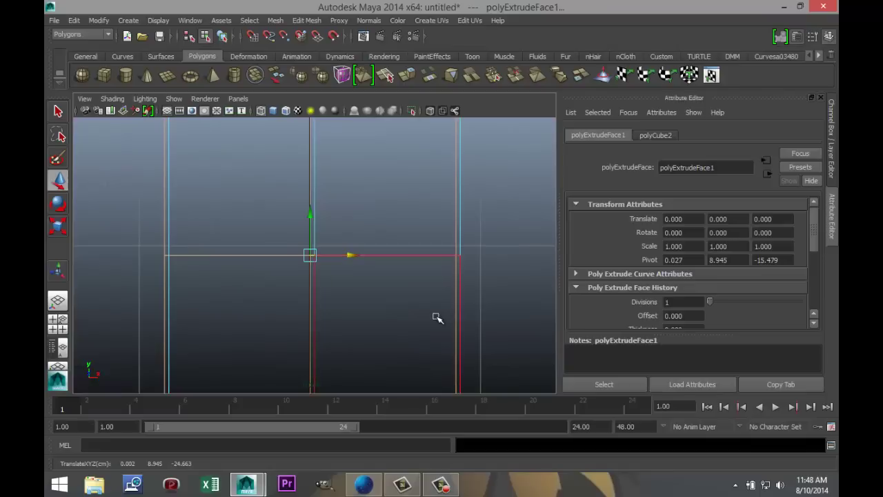
- Undo the sideways move of the extruded end faces
{"action": "key", "text": "ctrl+z"}
{"action": "key", "text": "ctrl+z"}
{"action": "key", "text": "ctrl+z"}
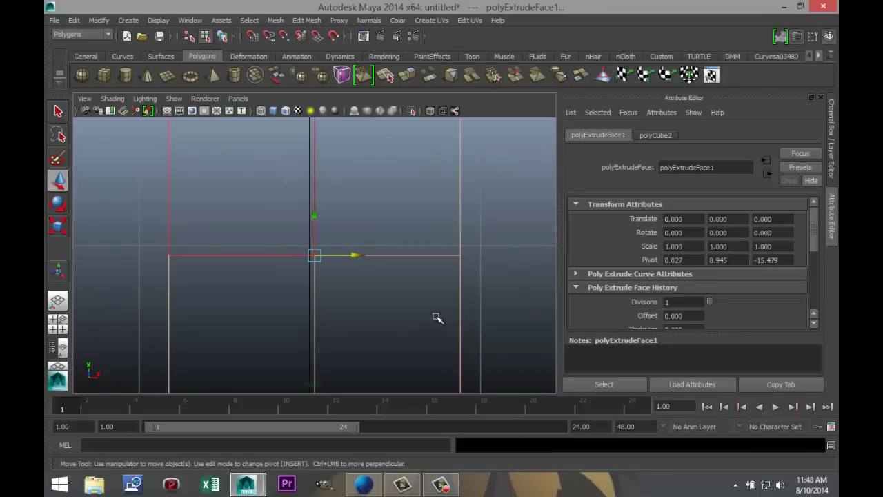
{"action": "key", "text": "ctrl+z"}
{"action": "key", "text": "ctrl+z"}
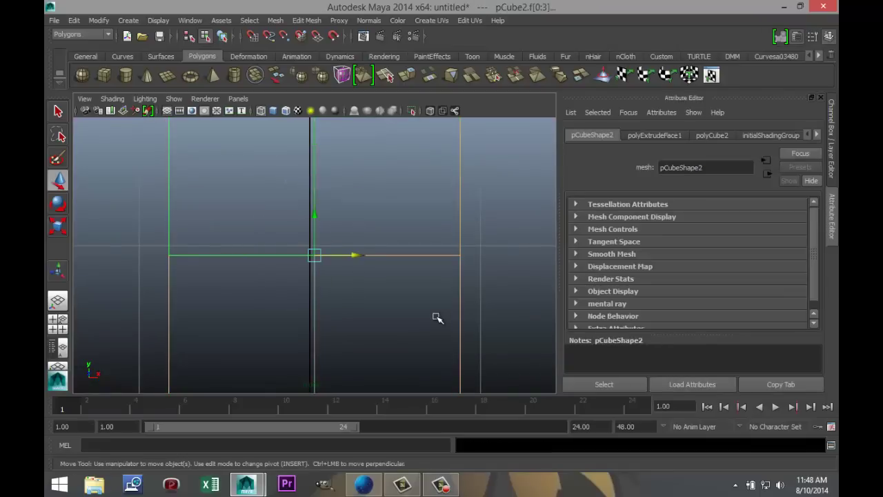
- Try to shift the box's four front faces sideways onto the vertical grid axis, and undo the move
{"action": "key", "text": "alt+Left"}
{"action": "key", "text": "alt+Left"}
{"action": "key", "text": "alt+Left"}
{"action": "key", "text": "alt+Left"}
{"action": "key", "text": "alt+Left"}
{"action": "key", "text": "alt+Left"}
{"action": "key", "text": "alt+Left"}
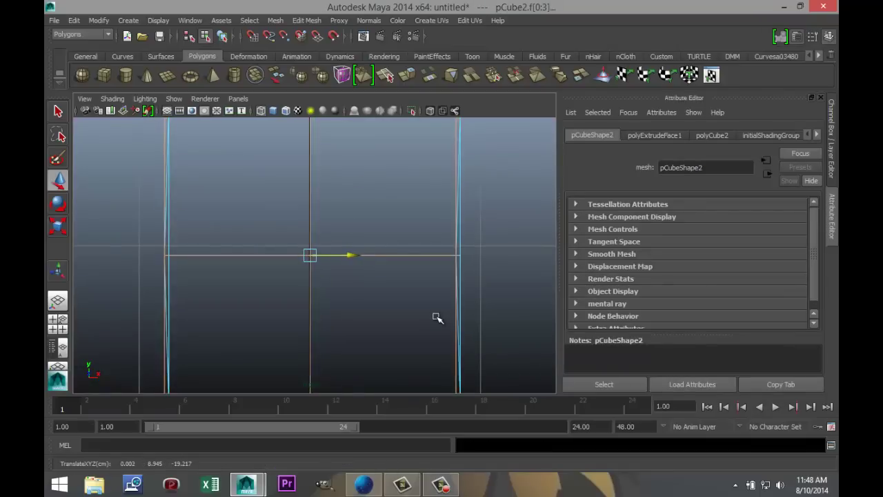
{"action": "key", "text": "alt+Right"}
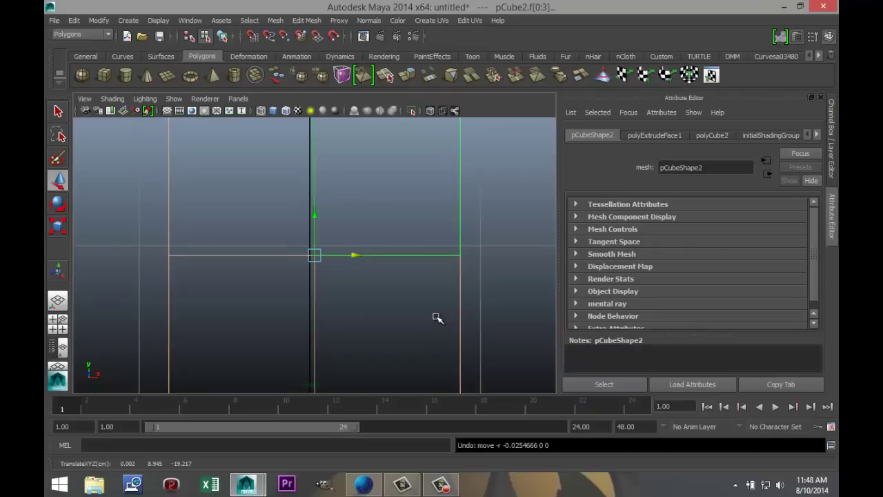
- Switch to object selection and move the whole bar sideways onto the vertical grid axis, to X about -0.002
{"action": "left_click", "coordinate": [437, 318]}
{"action": "right_click_drag", "start_coordinate": [437, 317], "coordinate": [436, 317]}
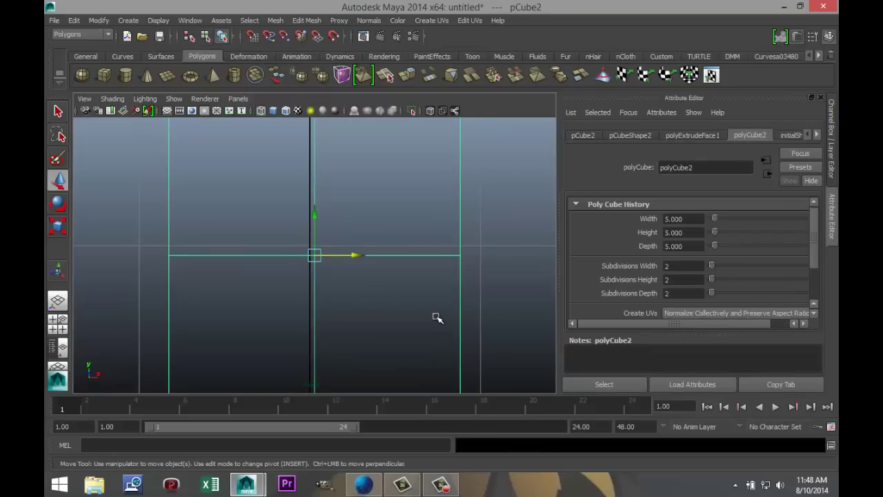
{"action": "middle_click_drag", "start_coordinate": [437, 317], "coordinate": [431, 317]}
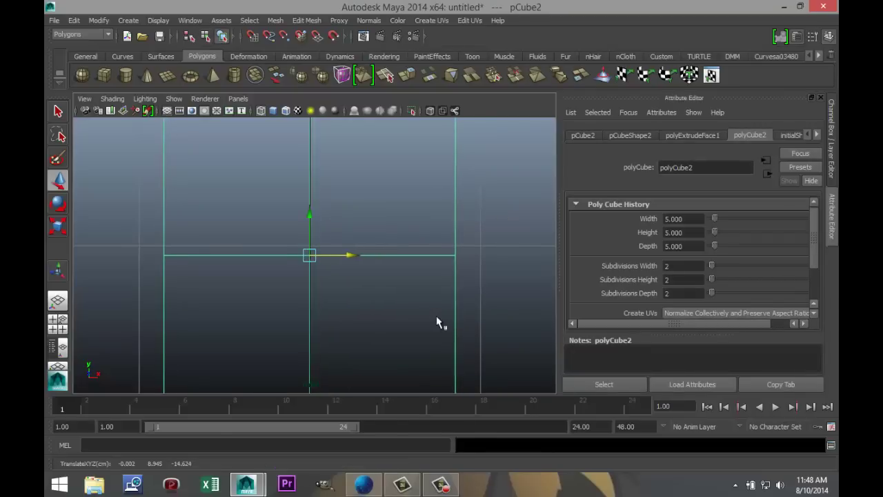
- In a shaded top view, slide the bar backward to Z about -20.45, flush with the cylinder's rear end
{"action": "key", "text": "space"}
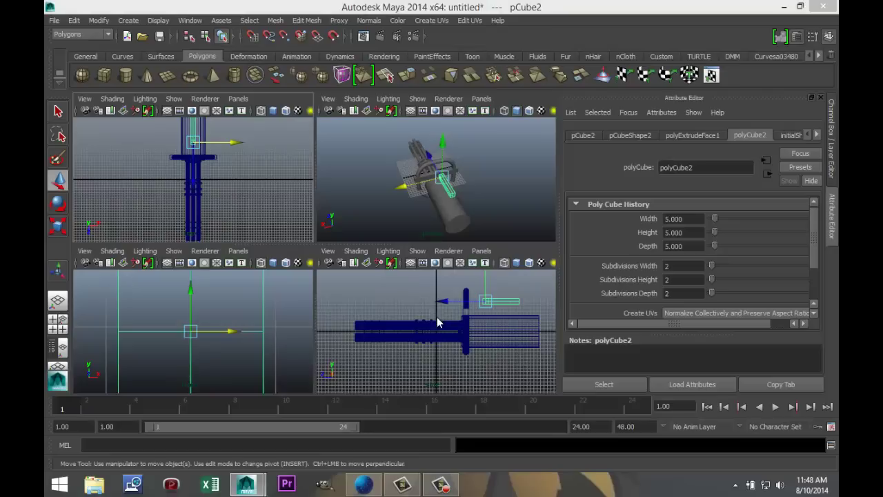
{"action": "key", "text": "space"}
{"action": "scroll", "coordinate": [436, 317], "scroll_direction": "down", "scroll_amount": 3}
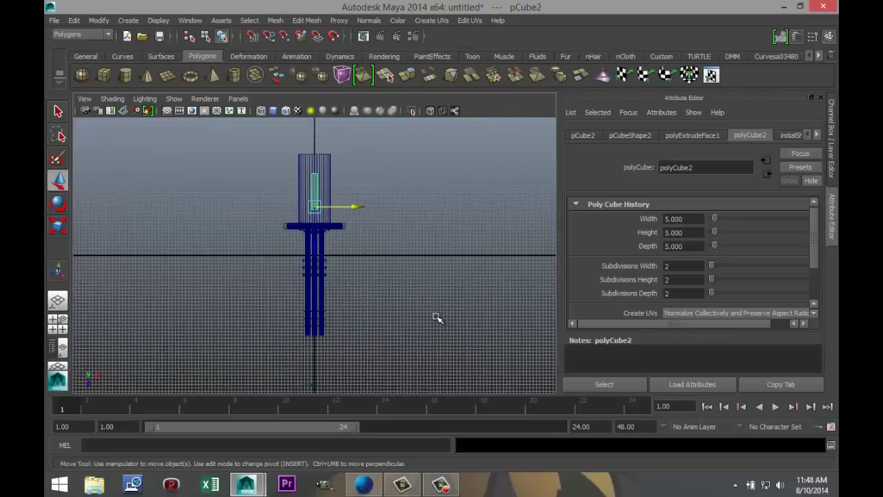
{"action": "scroll", "coordinate": [436, 317], "scroll_direction": "up", "scroll_amount": 5}
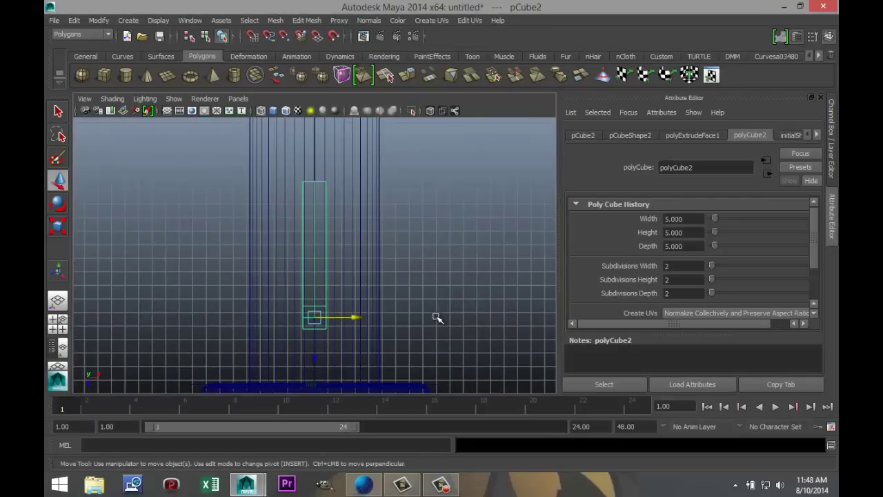
{"action": "key", "text": "5"}
{"action": "scroll", "coordinate": [436, 316], "scroll_direction": "down", "scroll_amount": 2}
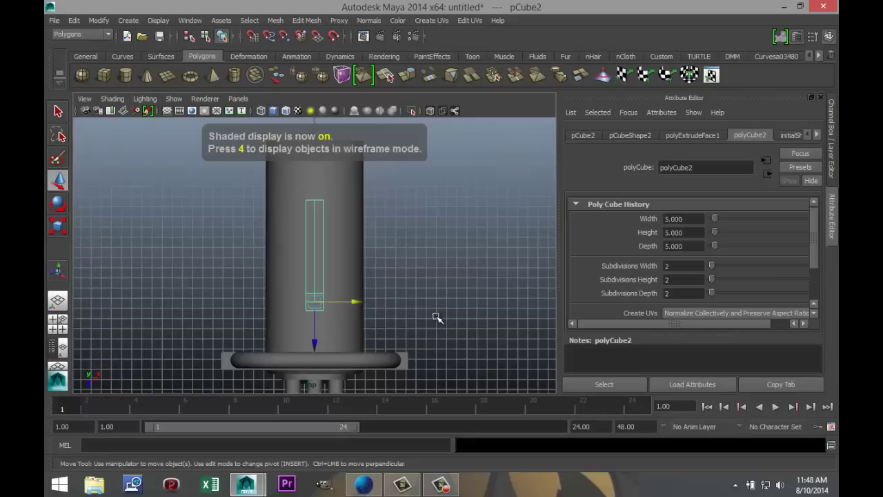
{"action": "middle_click_drag", "start_coordinate": [437, 317], "coordinate": [436, 275], "text": "shift"}
{"action": "scroll", "coordinate": [436, 317], "scroll_direction": "down", "scroll_amount": 2}
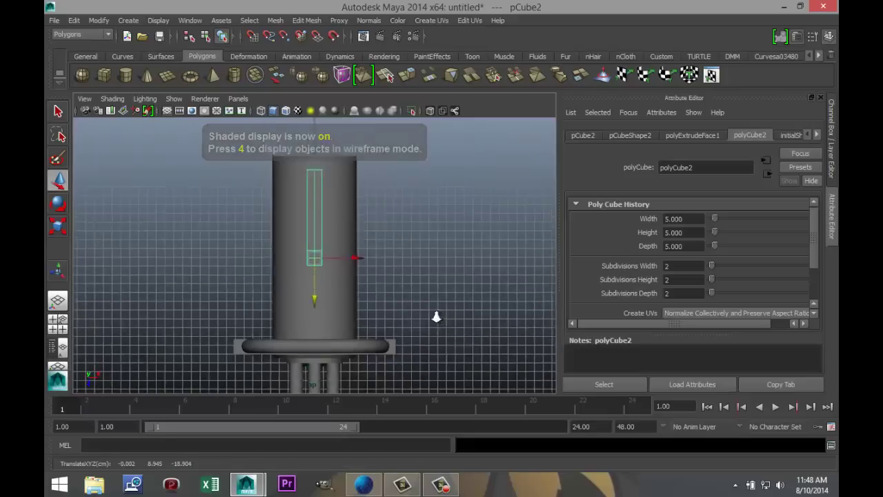
{"action": "middle_click_drag", "start_coordinate": [436, 316], "coordinate": [437, 304], "text": "shift"}
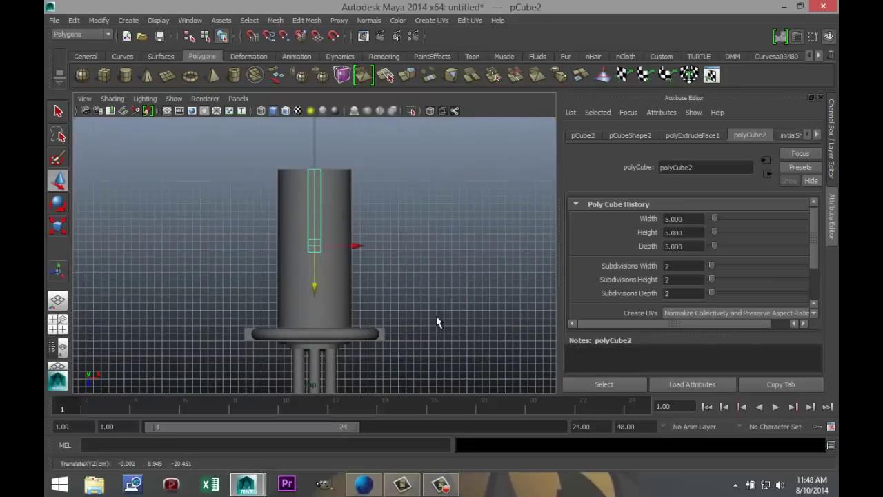
- Frame the bar in the side view and insert an edge loop across its lower half near the rear end
{"action": "key", "text": "space"}
{"action": "key", "text": "space"}
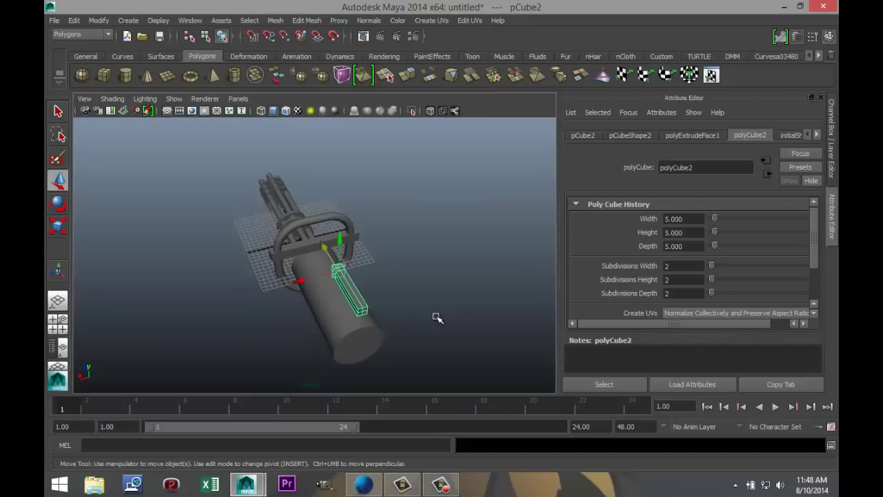
{"action": "left_click_drag", "start_coordinate": [437, 317], "coordinate": [436, 317], "text": "alt"}
{"action": "scroll", "coordinate": [436, 317], "scroll_direction": "up", "scroll_amount": 5}
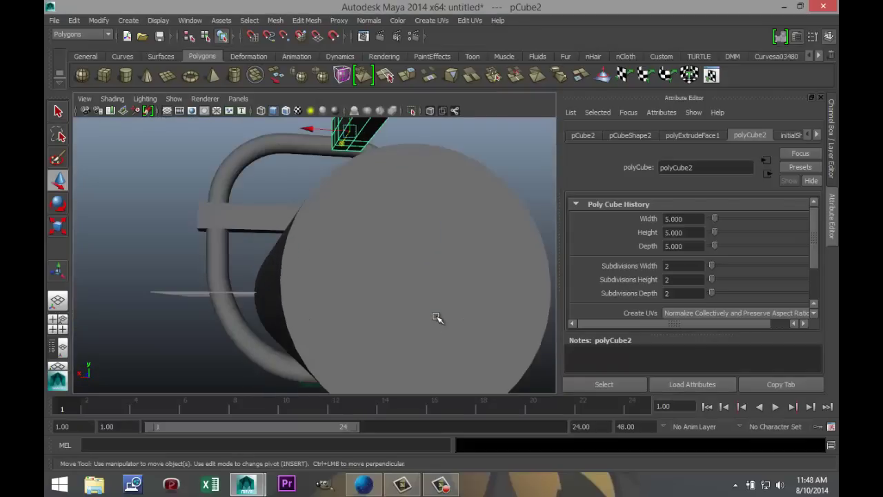
{"action": "scroll", "coordinate": [436, 316], "scroll_direction": "down", "scroll_amount": 5}
{"action": "left_click_drag", "start_coordinate": [436, 316], "coordinate": [436, 317], "text": "alt"}
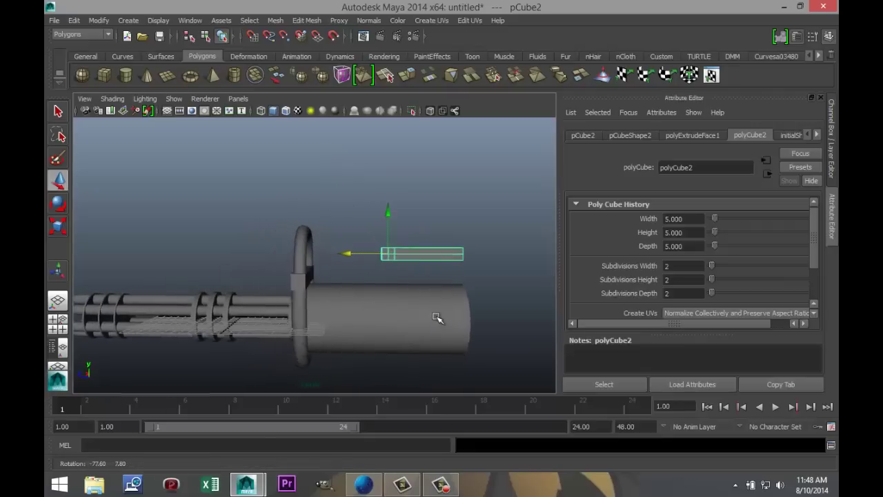
{"action": "key", "text": "space"}
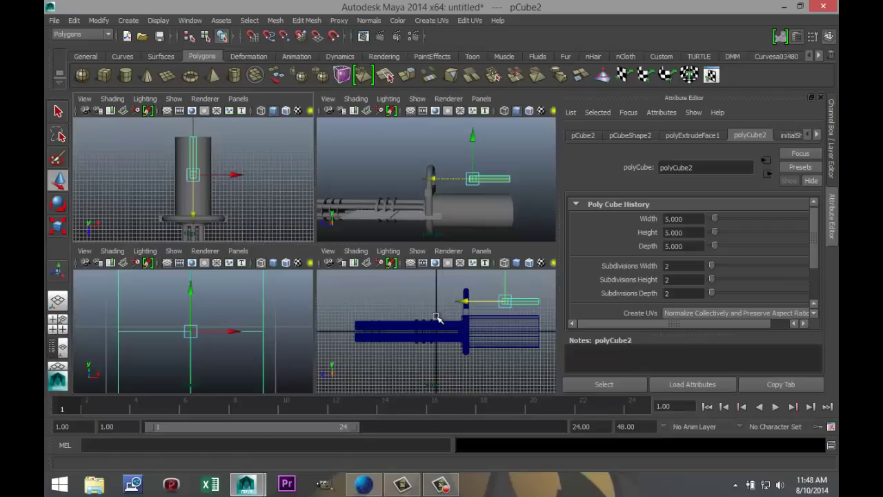
{"action": "key", "text": "space"}
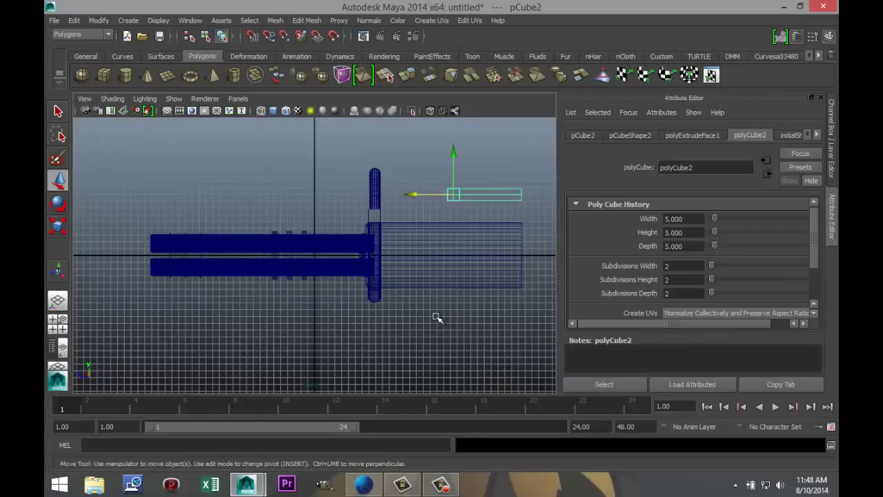
{"action": "key", "text": "f"}
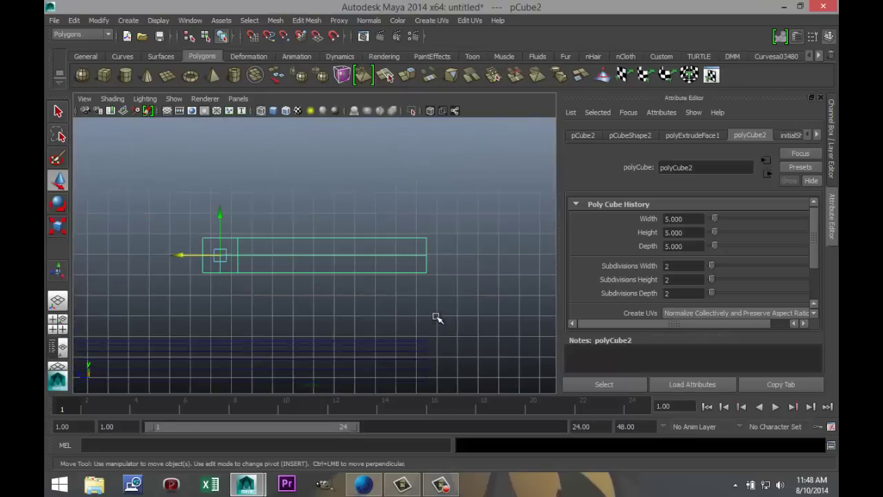
{"action": "left_click", "coordinate": [307, 20]}
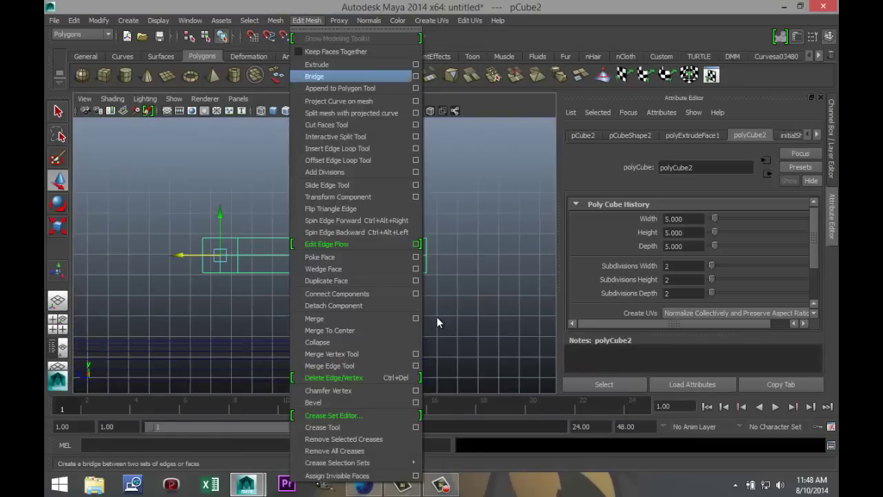
{"action": "left_click", "coordinate": [337, 149]}
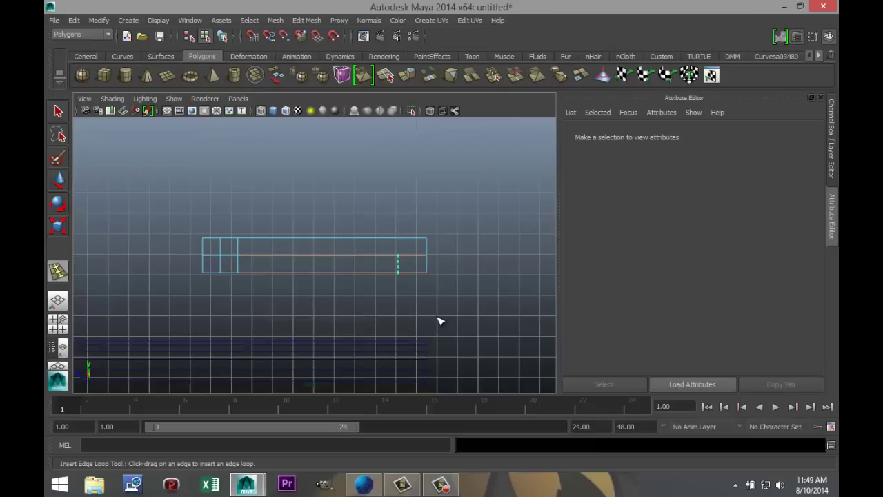
{"action": "left_click_drag", "start_coordinate": [398, 265], "coordinate": [394, 265]}
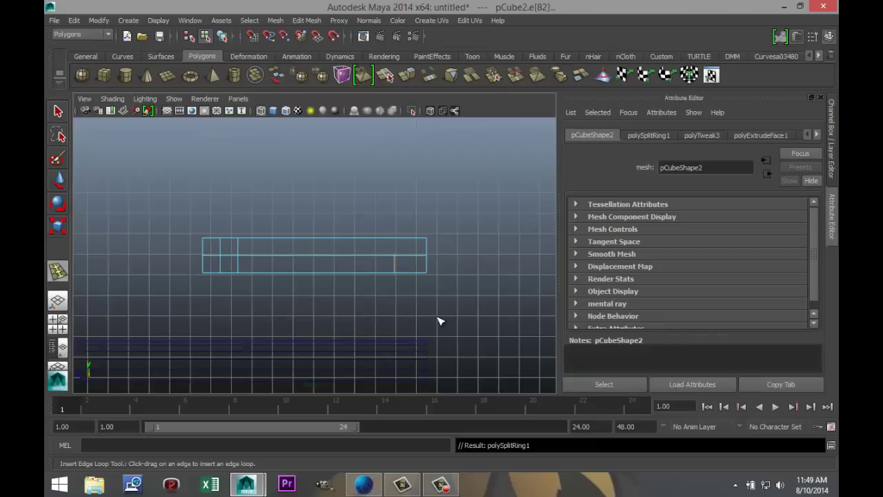
{"action": "key", "text": "q"}
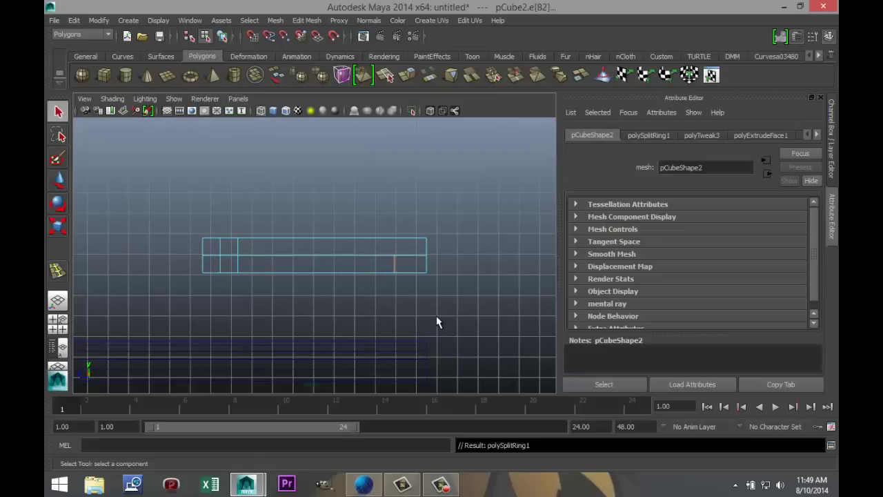
- Inspect the edge loop on the bar in the perspective view and undo its insertion
{"action": "key", "text": "space"}
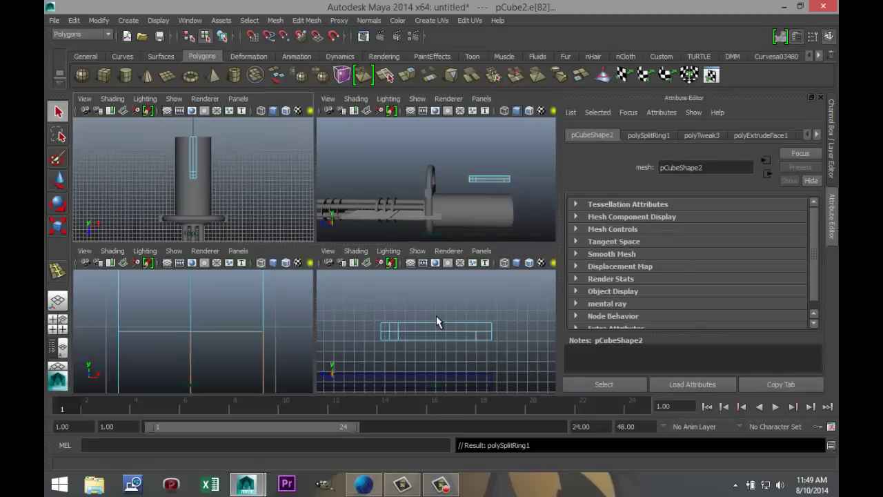
{"action": "key", "text": "space"}
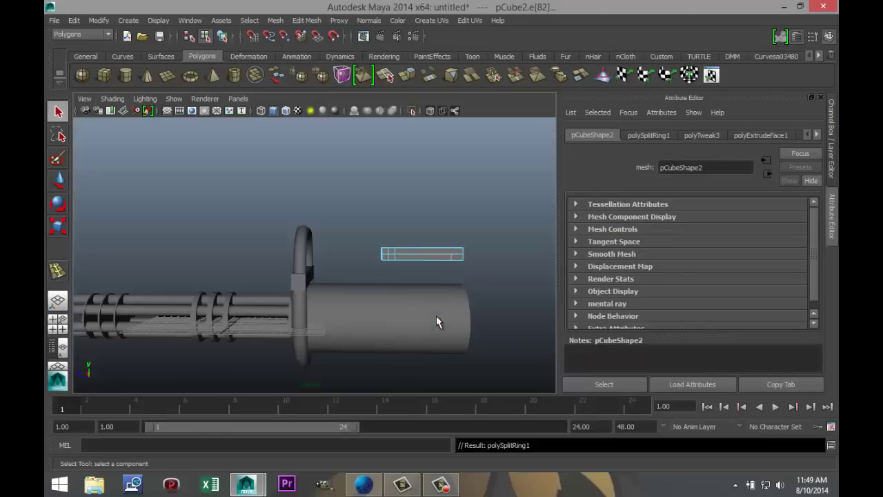
{"action": "mouse_move", "coordinate": [436, 322]}
{"action": "left_mouse_down", "text": "alt"}
{"action": "mouse_move", "coordinate": [435, 314]}
{"action": "mouse_move", "coordinate": [437, 321]}
{"action": "left_mouse_up", "text": "alt"}
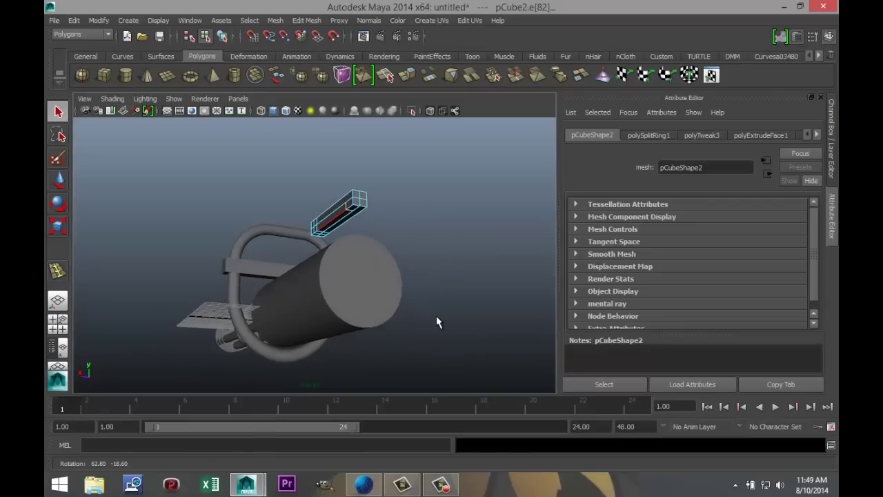
{"action": "scroll", "coordinate": [437, 321], "scroll_direction": "down", "scroll_amount": 3}
{"action": "scroll", "coordinate": [437, 322], "scroll_direction": "up", "scroll_amount": 4}
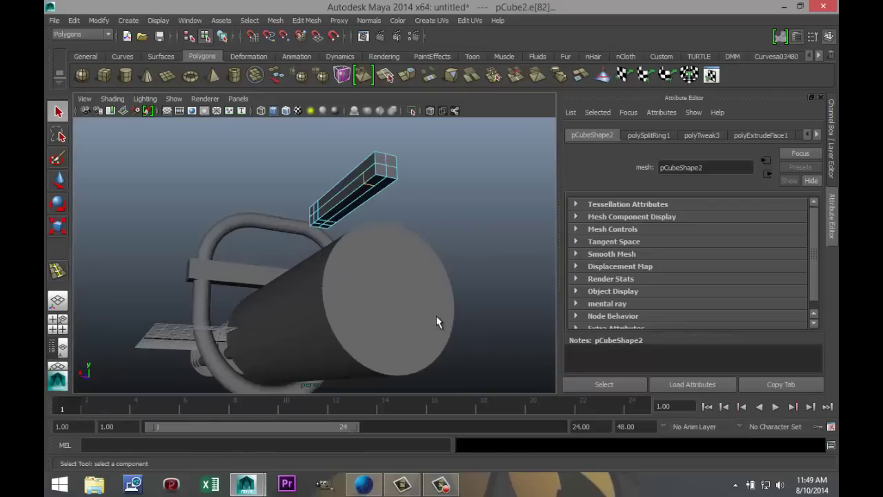
{"action": "scroll", "coordinate": [437, 321], "scroll_direction": "down", "scroll_amount": 3}
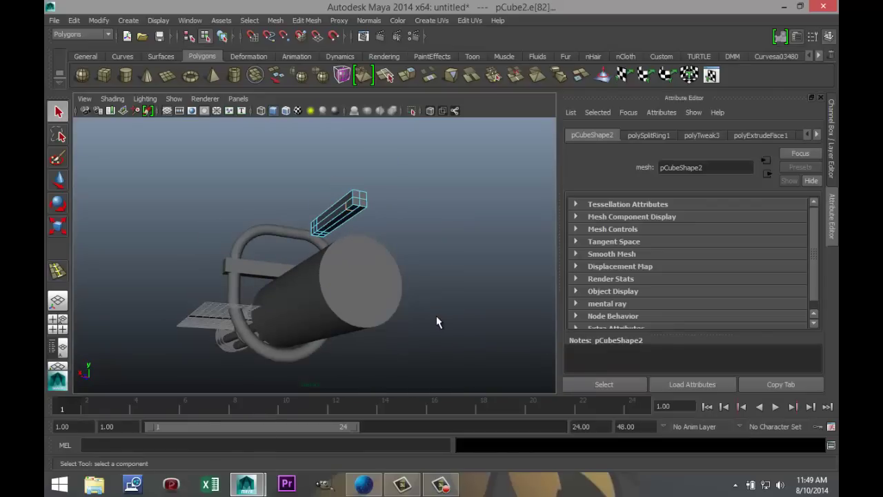
{"action": "key", "text": "ctrl+z"}
{"action": "left_click", "coordinate": [437, 321]}
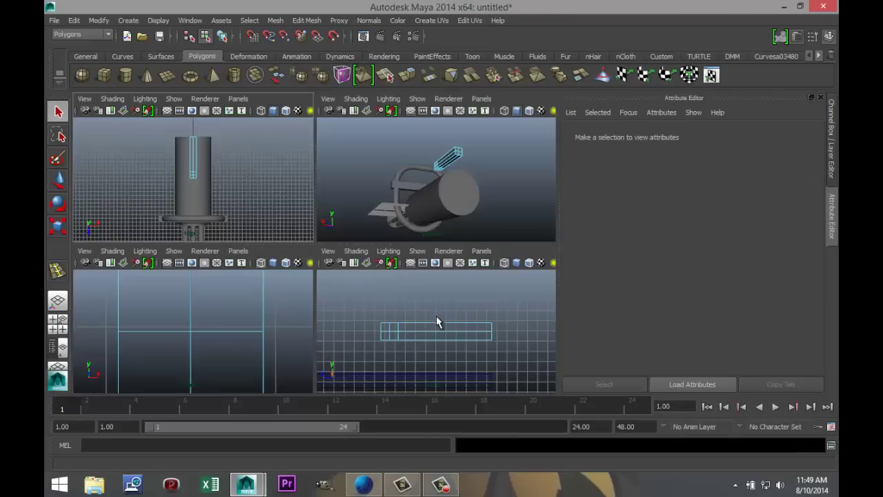
{"action": "scroll", "coordinate": [436, 321], "scroll_direction": "down", "scroll_amount": 10}
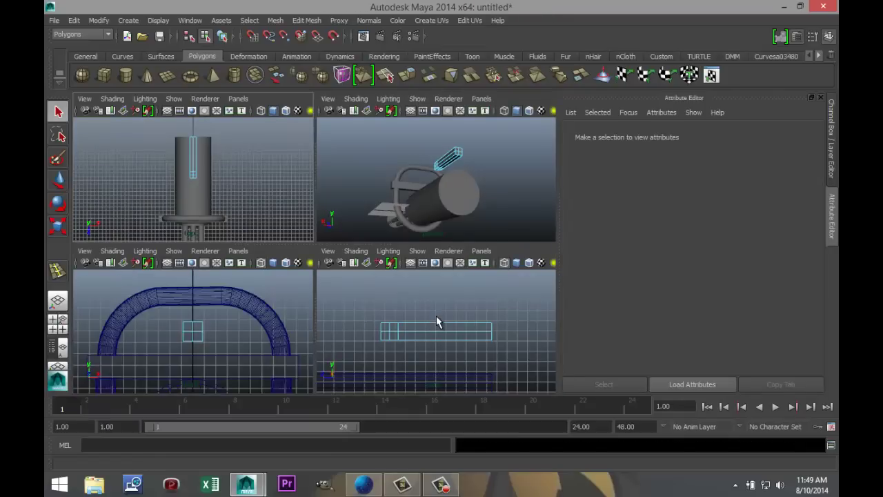
- In the top view, insert an edge loop across each half of the bar, a short distance from its rear end
{"action": "key", "text": "space"}
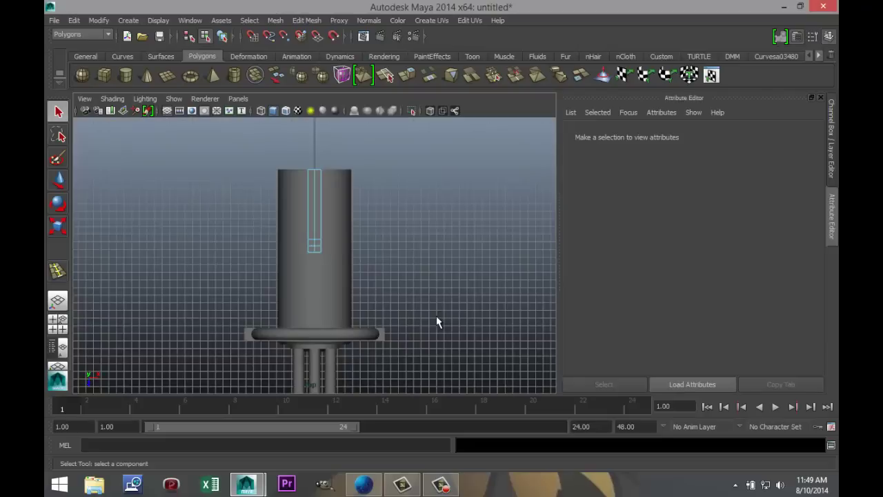
{"action": "left_click", "coordinate": [307, 21]}
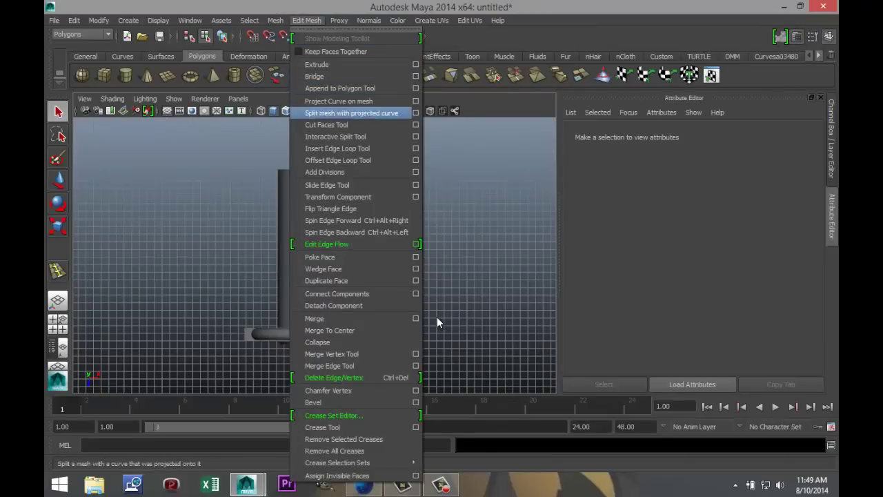
{"action": "left_click", "coordinate": [338, 148]}
{"action": "scroll", "coordinate": [437, 319], "scroll_direction": "up", "scroll_amount": 6}
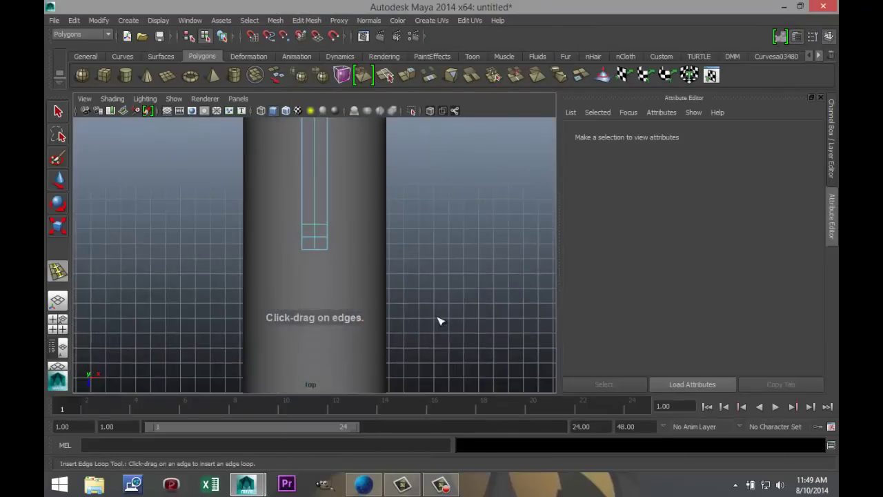
{"action": "middle_click_drag", "start_coordinate": [436, 316], "coordinate": [473, 477], "text": "alt"}
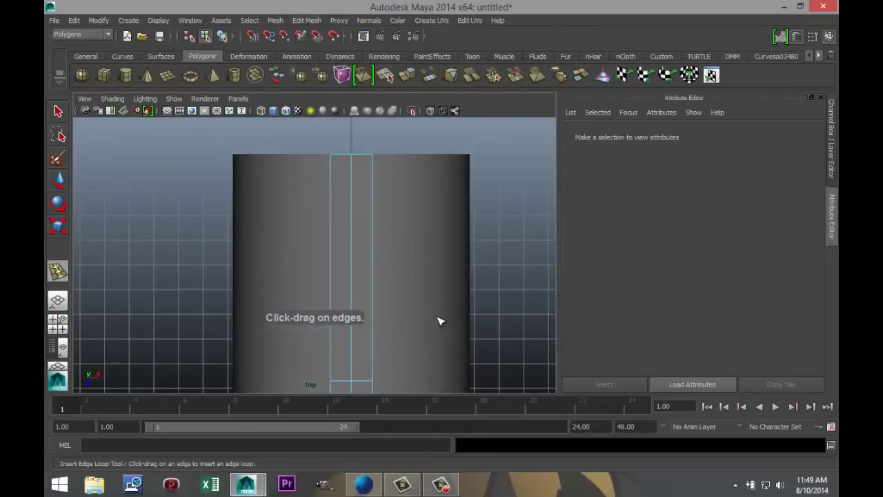
{"action": "left_click", "coordinate": [372, 191]}
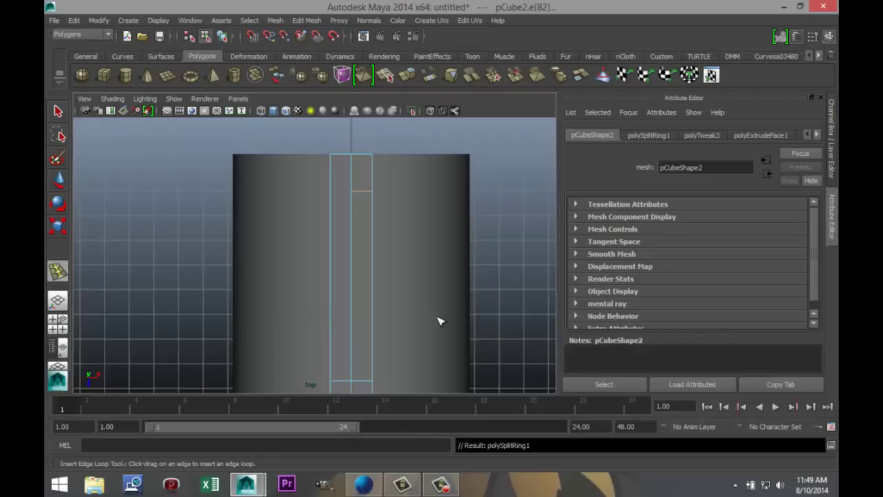
{"action": "left_click", "coordinate": [330, 192]}
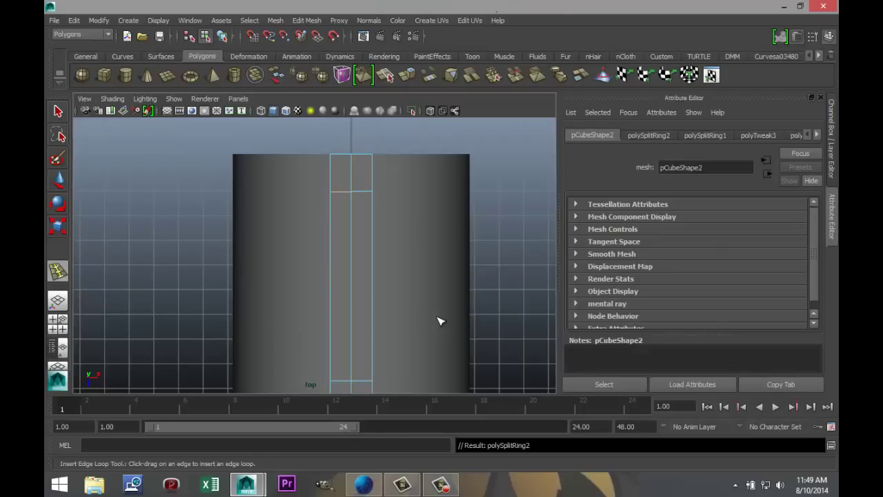
- Move the new edge on the bar's -X half along Z to about -28.98, in line with the edge on the other half
{"action": "scroll", "coordinate": [441, 321], "scroll_direction": "up", "scroll_amount": 5}
{"action": "scroll", "coordinate": [441, 321], "scroll_direction": "up", "scroll_amount": 1}
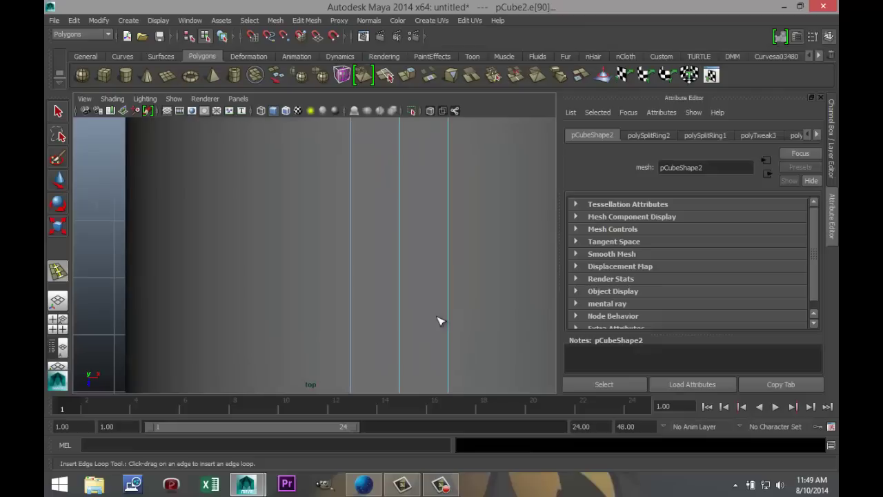
{"action": "middle_click_drag", "start_coordinate": [441, 320], "coordinate": [387, 430], "text": "alt"}
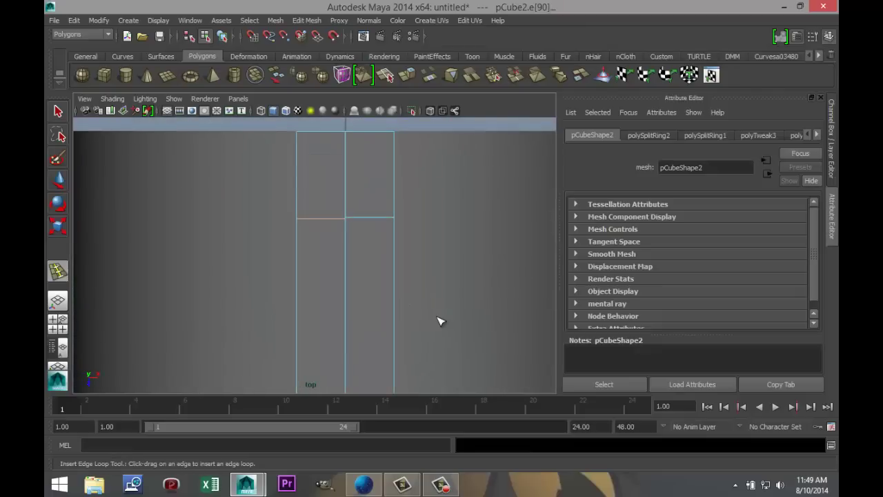
{"action": "key", "text": "w"}
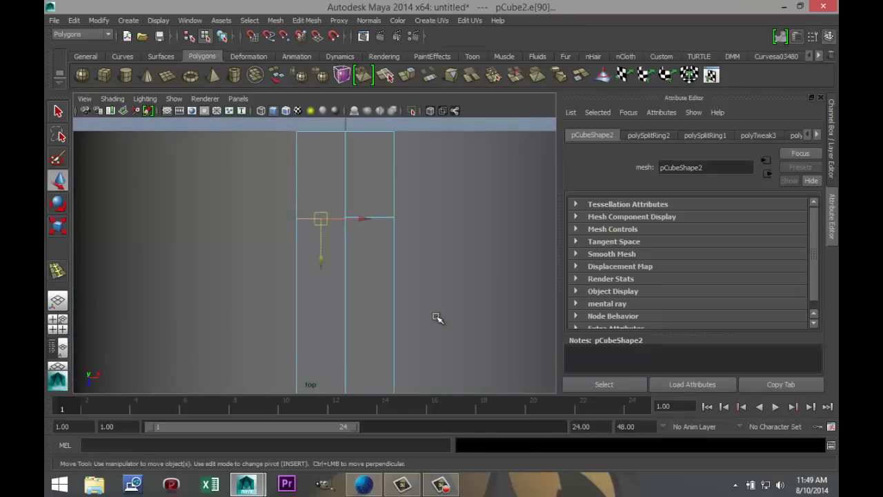
{"action": "left_click_drag", "start_coordinate": [321, 260], "coordinate": [321, 258]}
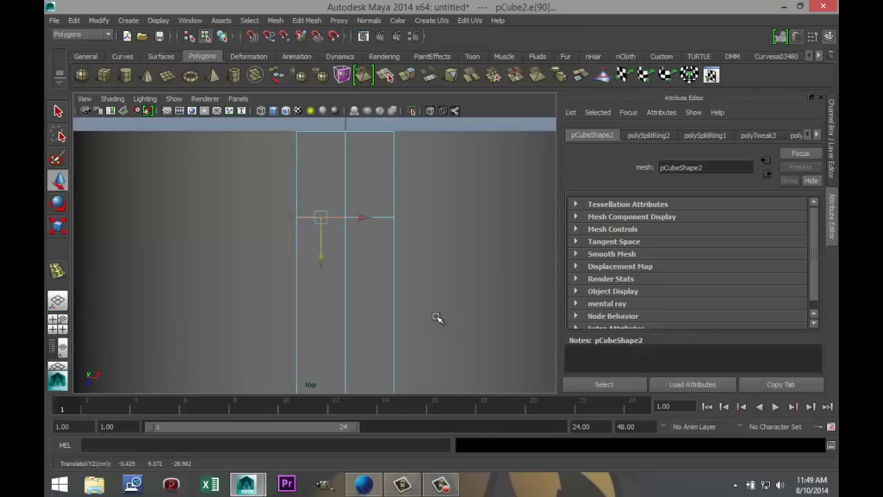
- Select the two top faces at the bar's rear end in the perspective view and extrude them upward into an upright block
{"action": "key", "text": "space"}
{"action": "key", "text": "space"}
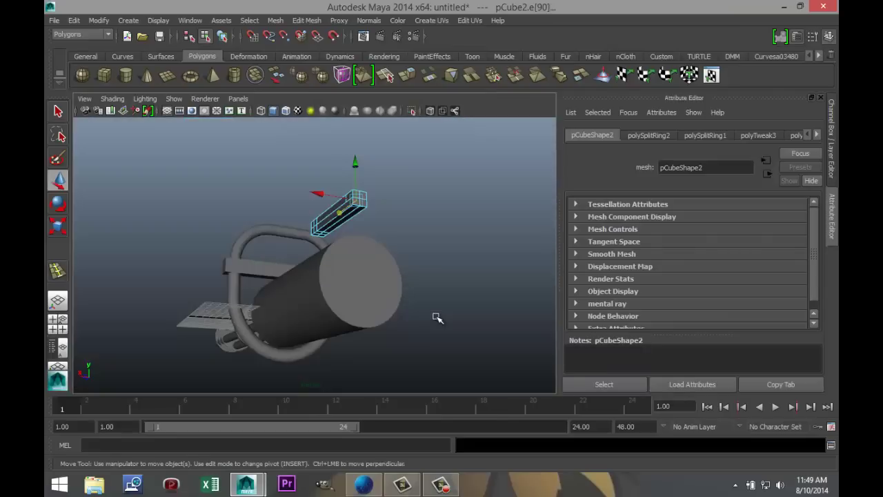
{"action": "left_click_drag", "start_coordinate": [437, 317], "coordinate": [437, 317], "text": "alt"}
{"action": "left_click", "coordinate": [437, 317]}
{"action": "scroll", "coordinate": [437, 318], "scroll_direction": "up", "scroll_amount": 3}
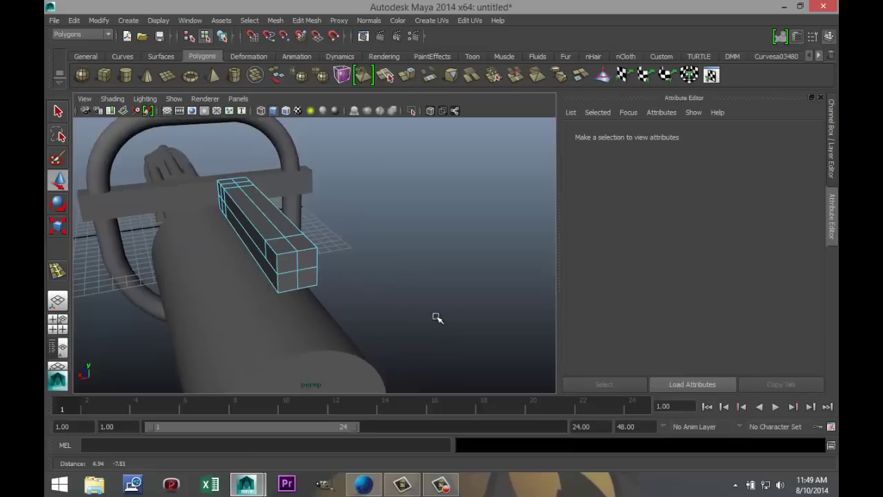
{"action": "right_click_drag", "start_coordinate": [284, 226], "coordinate": [283, 254]}
{"action": "left_click", "coordinate": [281, 246]}
{"action": "left_click", "coordinate": [302, 243], "text": "shift"}
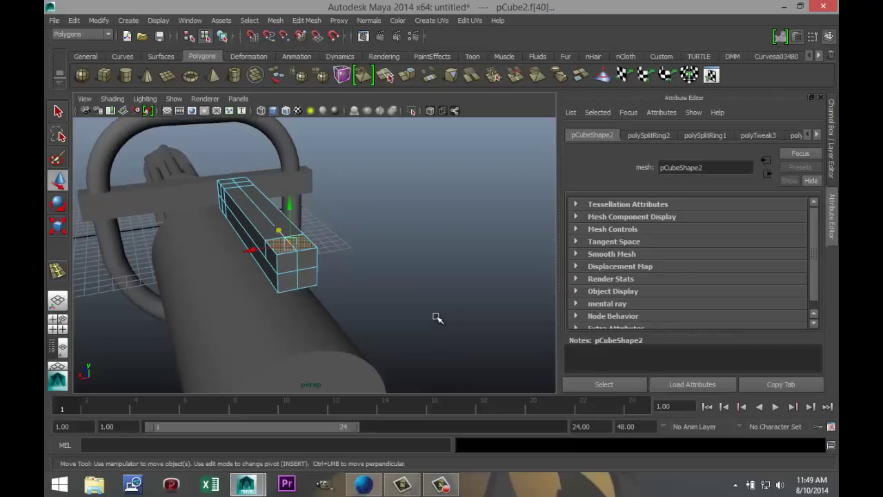
{"action": "left_click", "coordinate": [307, 21]}
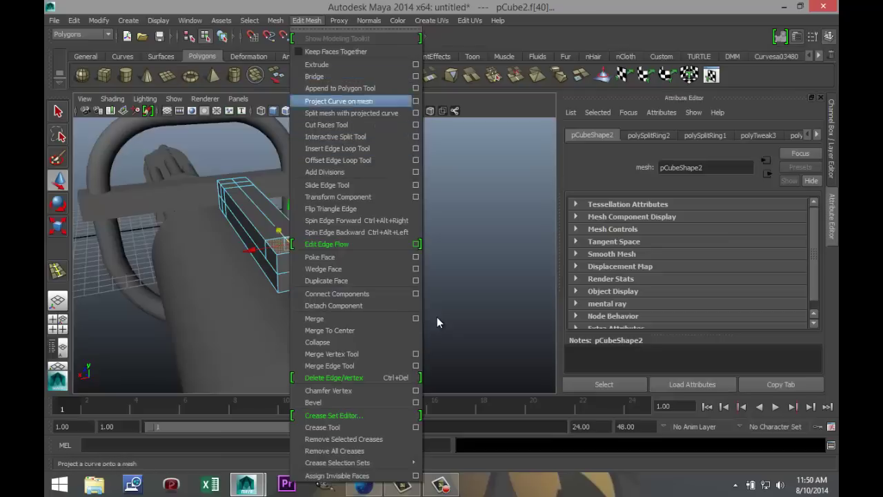
{"action": "left_click", "coordinate": [317, 64]}
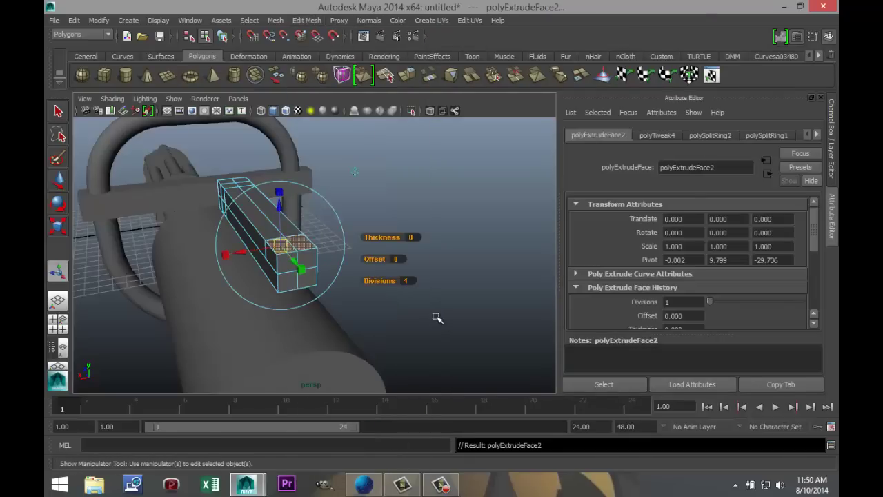
{"action": "mouse_move", "coordinate": [279, 206]}
{"action": "left_mouse_down"}
{"action": "mouse_move", "coordinate": [280, 227]}
{"action": "mouse_move", "coordinate": [278, 154]}
{"action": "left_mouse_up"}
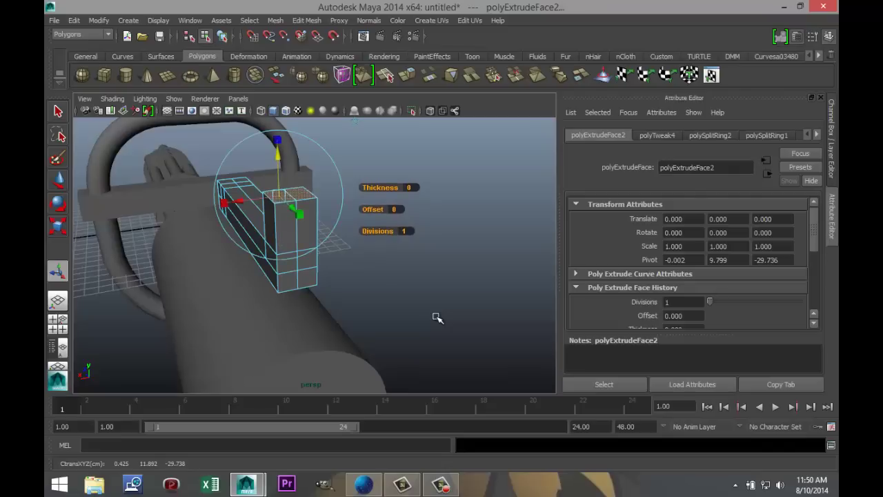
- Return the bar to object selection and set its Z rotation to -180 so the extruded block points down toward the cylinder
{"action": "left_click_drag", "start_coordinate": [290, 210], "coordinate": [398, 225], "text": "alt"}
{"action": "mouse_move", "coordinate": [398, 225]}
{"action": "right_mouse_down"}
{"action": "mouse_move", "coordinate": [399, 237]}
{"action": "mouse_move", "coordinate": [452, 210]}
{"action": "right_mouse_up"}
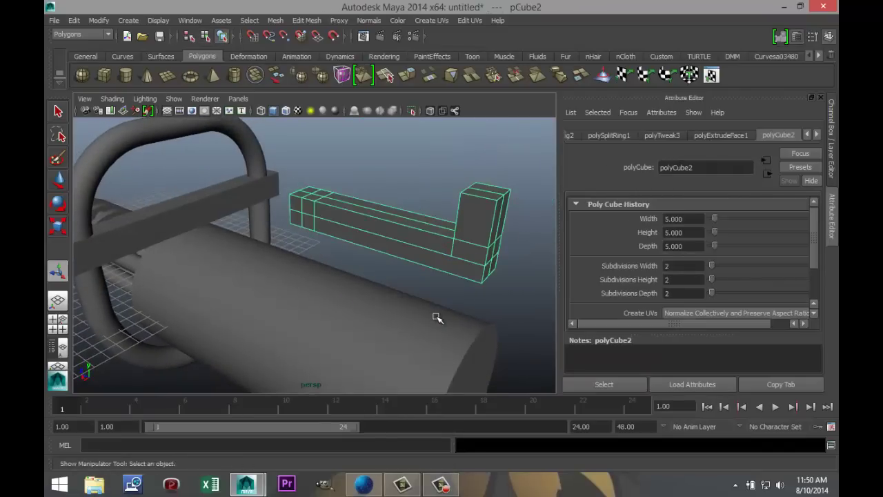
{"action": "key", "text": "e"}
{"action": "mouse_move", "coordinate": [287, 168]}
{"action": "left_mouse_down"}
{"action": "mouse_move", "coordinate": [276, 203]}
{"action": "mouse_move", "coordinate": [280, 247]}
{"action": "mouse_move", "coordinate": [297, 264]}
{"action": "left_mouse_up"}
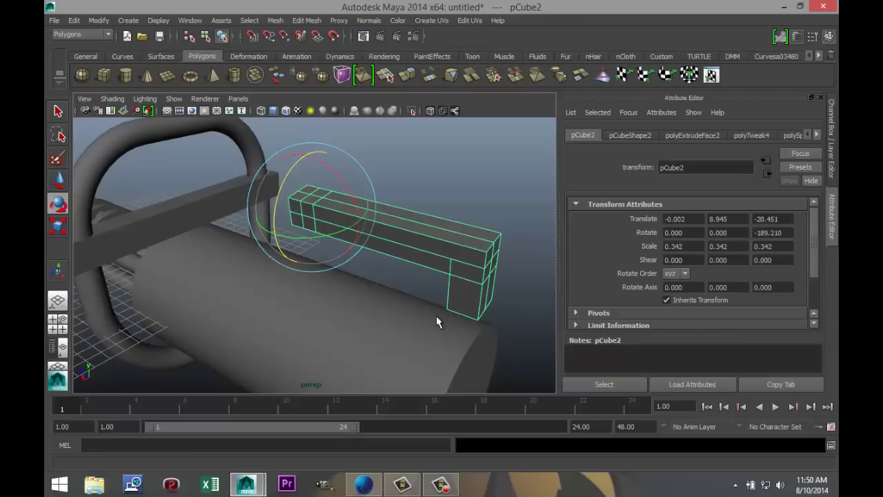
{"action": "double_click", "coordinate": [771, 233]}
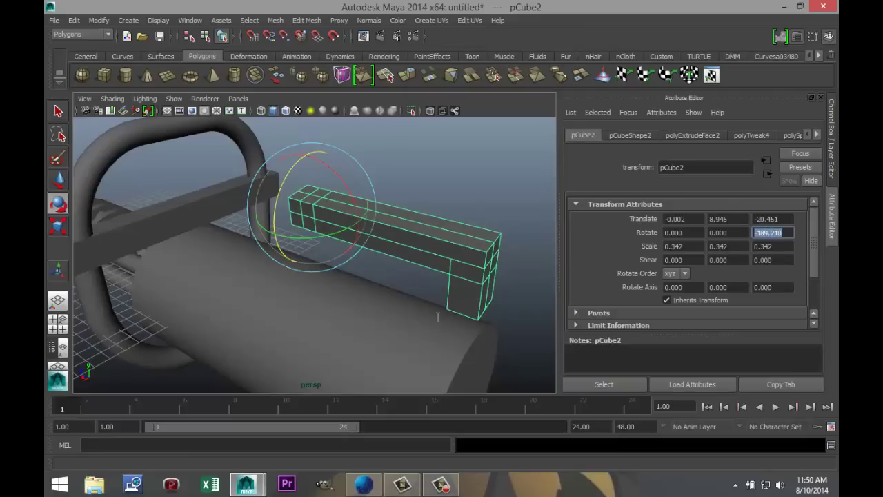
{"action": "type", "text": "-18"}
{"action": "key", "text": "Return"}
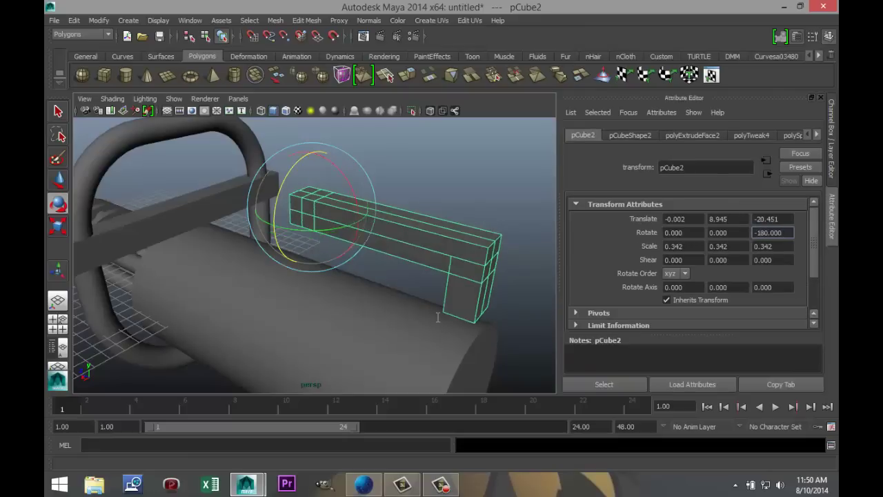
{"action": "left_click", "coordinate": [437, 317]}
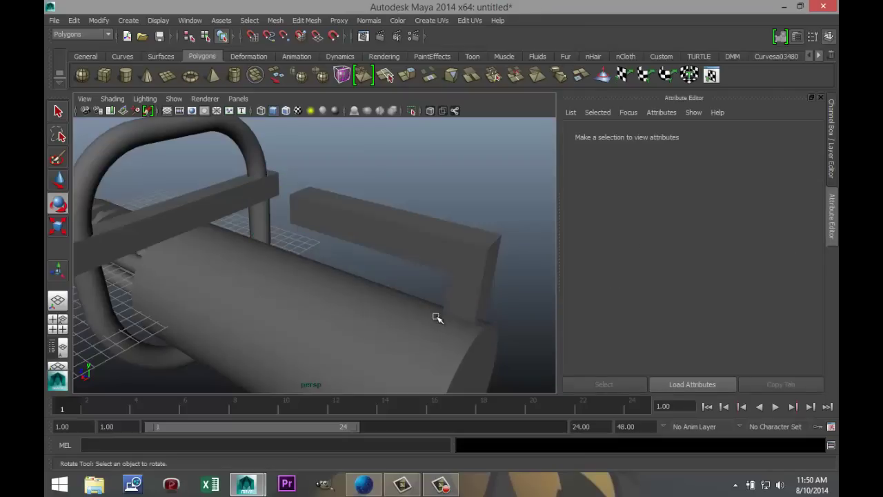
- Examine the flipped bar's position above the cylinder in the perspective and side views, and reselect the bar
{"action": "left_click_drag", "start_coordinate": [437, 318], "coordinate": [437, 318], "text": "alt"}
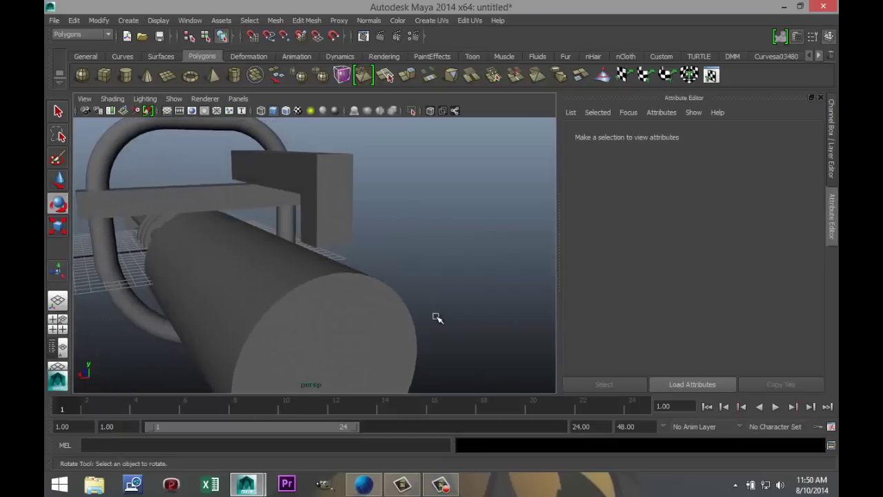
{"action": "key", "text": "space"}
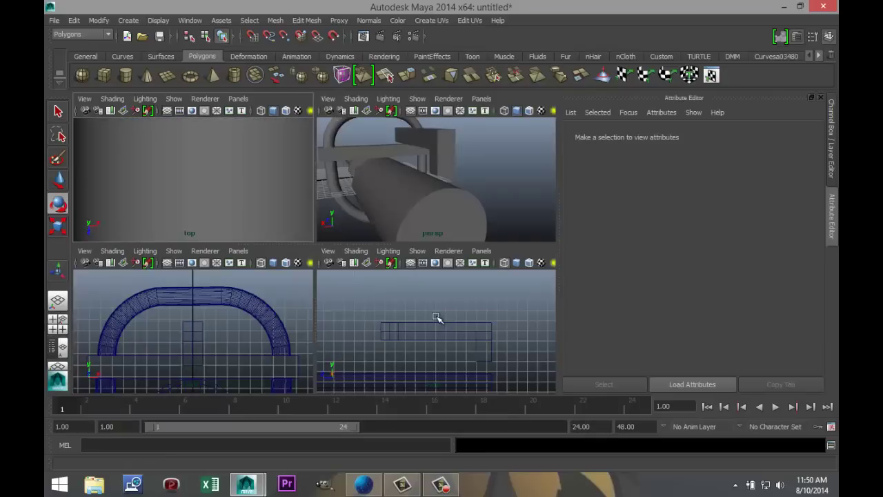
{"action": "key", "text": "space"}
{"action": "scroll", "coordinate": [436, 318], "scroll_direction": "down", "scroll_amount": 4}
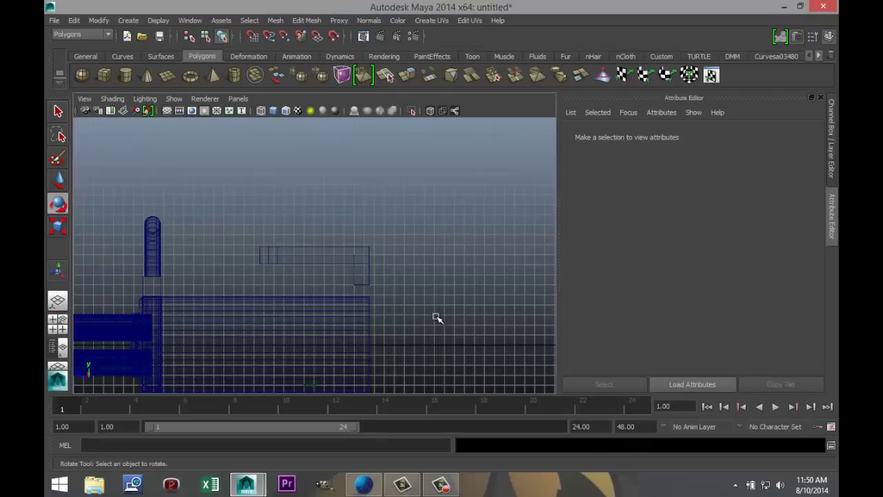
{"action": "key", "text": "space"}
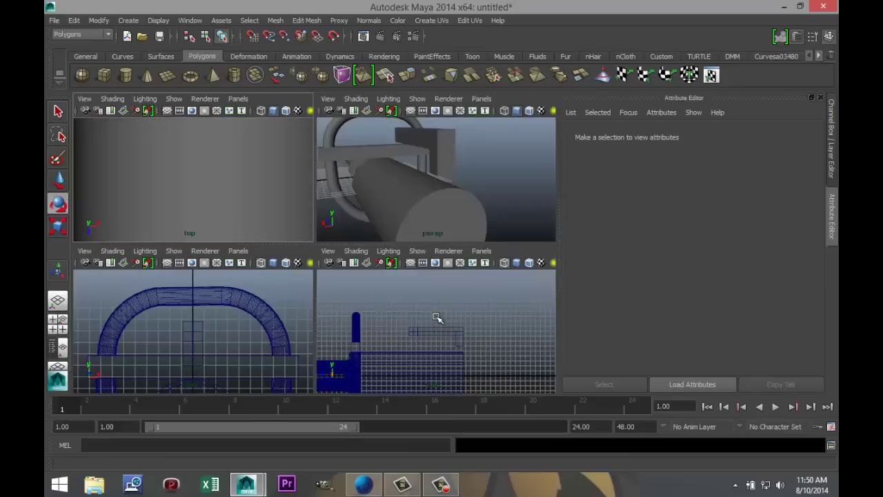
{"action": "key", "text": "space"}
{"action": "left_click_drag", "start_coordinate": [436, 316], "coordinate": [437, 316], "text": "alt"}
{"action": "key", "text": "ctrl+z"}
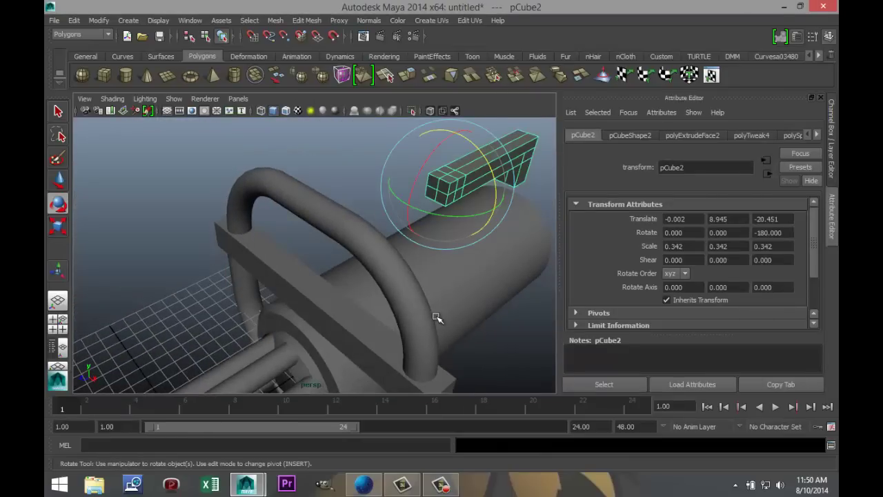
- Switch the bar to face selection, pick the upper +X face on its front end and frame it closely
{"action": "scroll", "coordinate": [436, 316], "scroll_direction": "up", "scroll_amount": 3}
{"action": "scroll", "coordinate": [437, 316], "scroll_direction": "down", "scroll_amount": 3}
{"action": "middle_click_drag", "start_coordinate": [436, 316], "coordinate": [436, 316], "text": "alt"}
{"action": "left_click_drag", "start_coordinate": [436, 316], "coordinate": [436, 316], "text": "alt"}
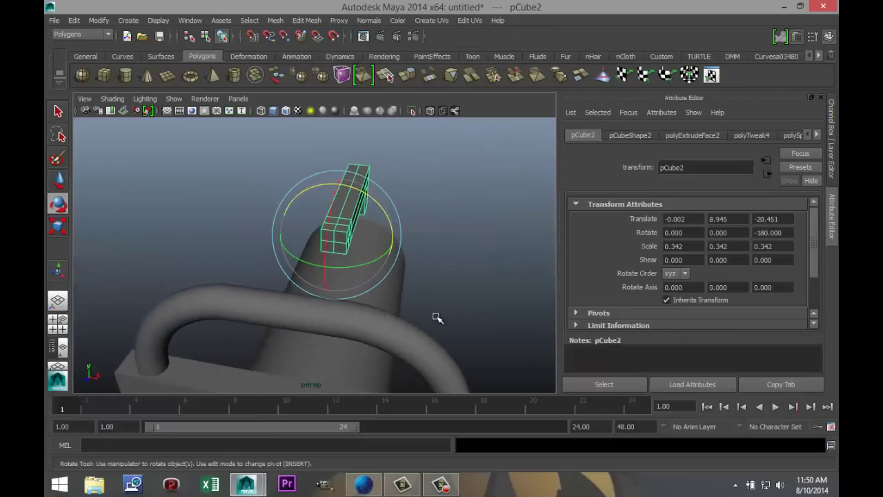
{"action": "right_click_drag", "start_coordinate": [341, 226], "coordinate": [344, 246]}
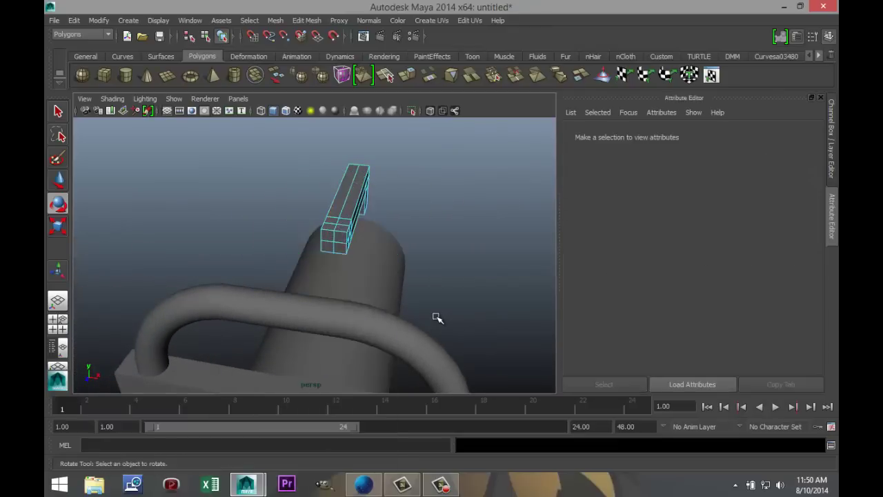
{"action": "left_click", "coordinate": [340, 236]}
{"action": "left_click", "coordinate": [333, 239]}
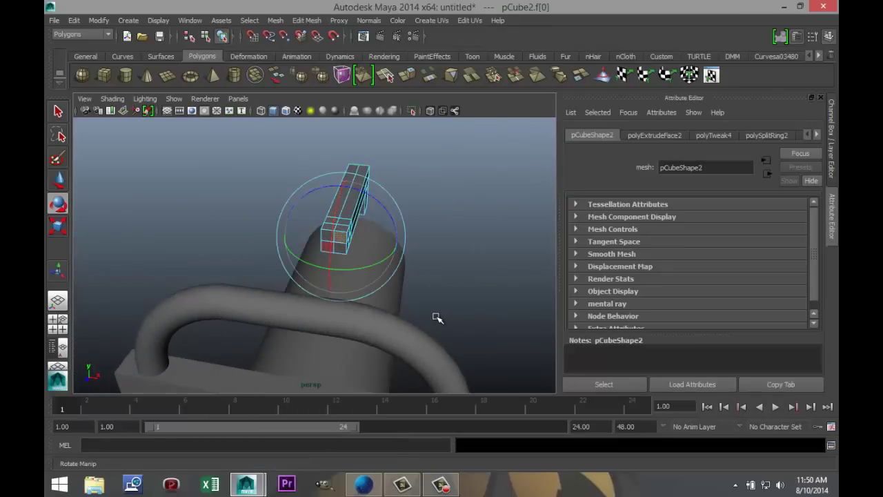
{"action": "key", "text": "f"}
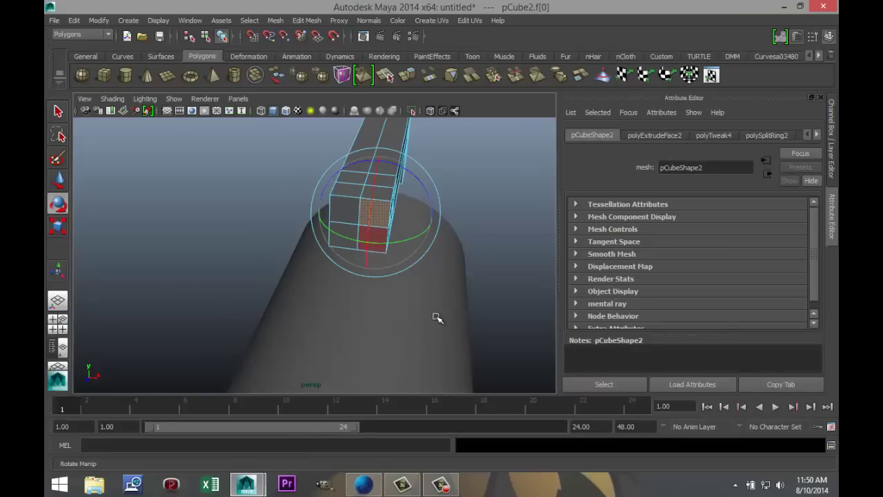
{"action": "scroll", "coordinate": [437, 317], "scroll_direction": "up", "scroll_amount": 3}
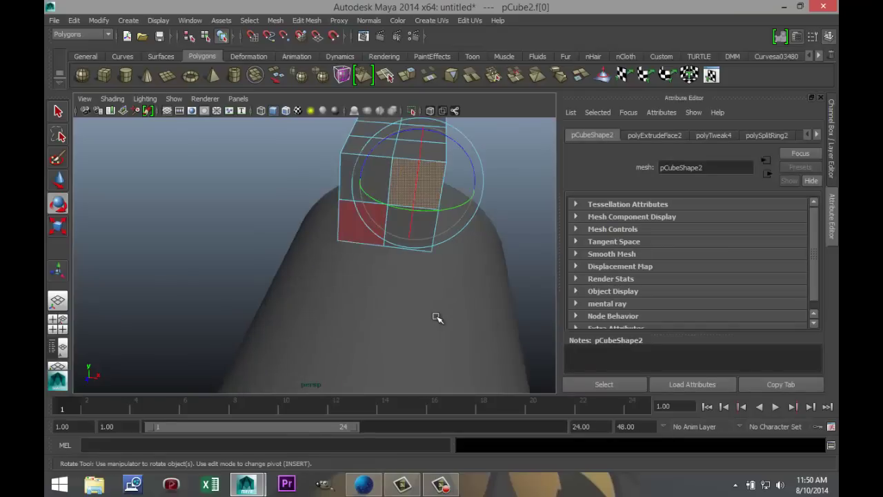
{"action": "mouse_move", "coordinate": [376, 175]}
{"action": "right_mouse_down"}
{"action": "mouse_move", "coordinate": [413, 165]}
{"action": "mouse_move", "coordinate": [372, 178]}
{"action": "mouse_move", "coordinate": [372, 206]}
{"action": "right_mouse_up"}
{"action": "left_click", "coordinate": [376, 178]}
{"action": "left_click", "coordinate": [416, 184]}
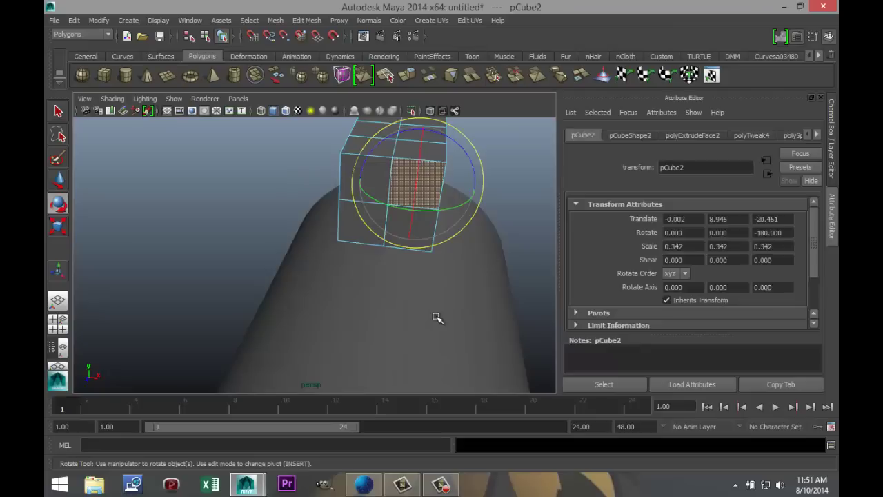
{"action": "left_click", "coordinate": [360, 222]}
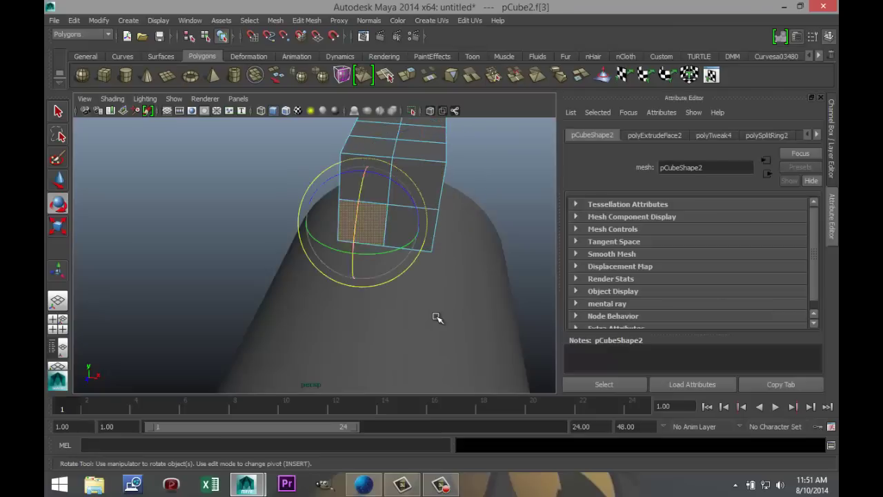
{"action": "scroll", "coordinate": [436, 316], "scroll_direction": "up", "scroll_amount": 5}
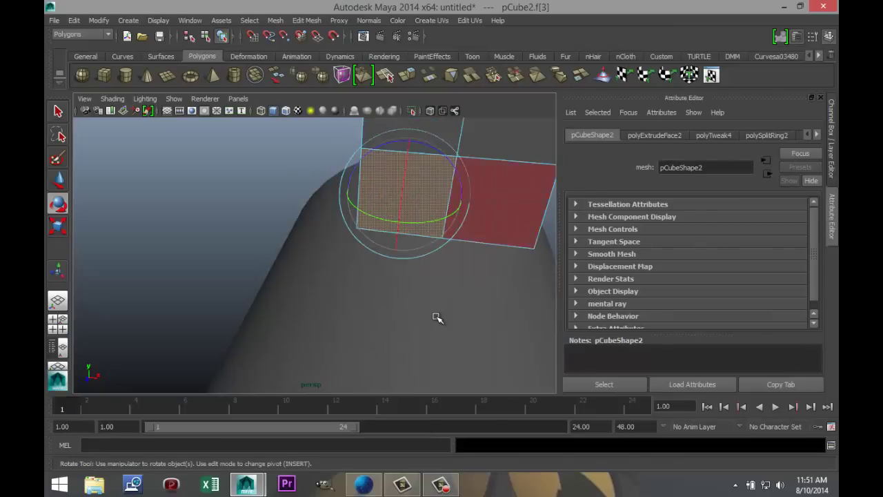
{"action": "middle_click_drag", "start_coordinate": [436, 317], "coordinate": [436, 316], "text": "alt"}
{"action": "left_click_drag", "start_coordinate": [436, 316], "coordinate": [437, 317], "text": "alt"}
- Select all four faces on the bar's front end, scale them up uniformly by about 1.14, and clear the selection
{"action": "right_click_drag", "start_coordinate": [359, 223], "coordinate": [358, 252]}
{"action": "left_click", "coordinate": [356, 231]}
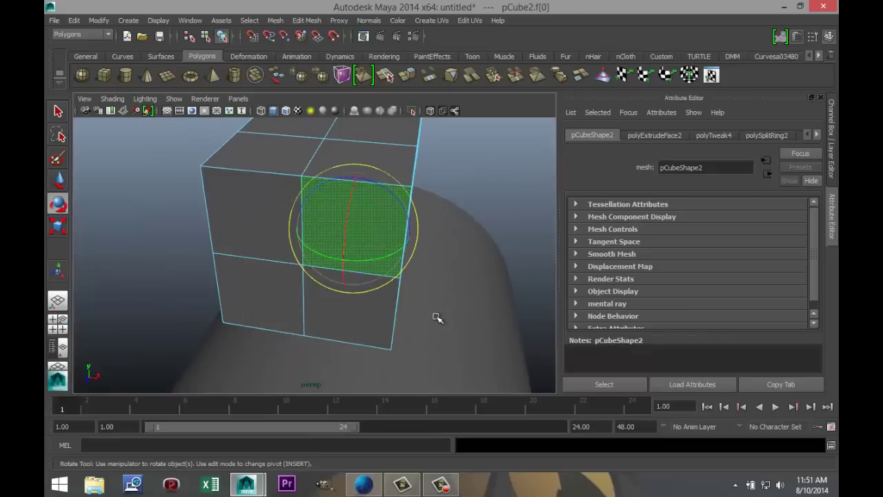
{"action": "left_click", "coordinate": [259, 217], "text": "shift"}
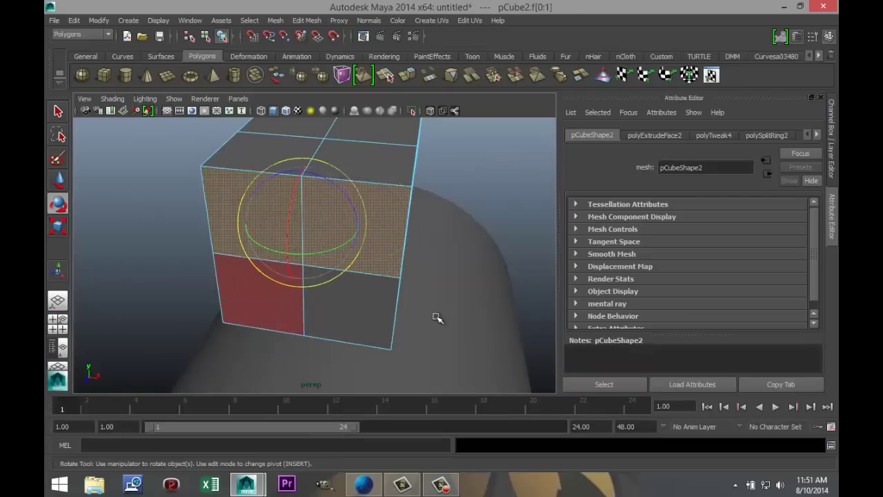
{"action": "left_click", "coordinate": [266, 295], "text": "shift"}
{"action": "left_click", "coordinate": [349, 305], "text": "shift"}
{"action": "scroll", "coordinate": [436, 316], "scroll_direction": "down", "scroll_amount": 4}
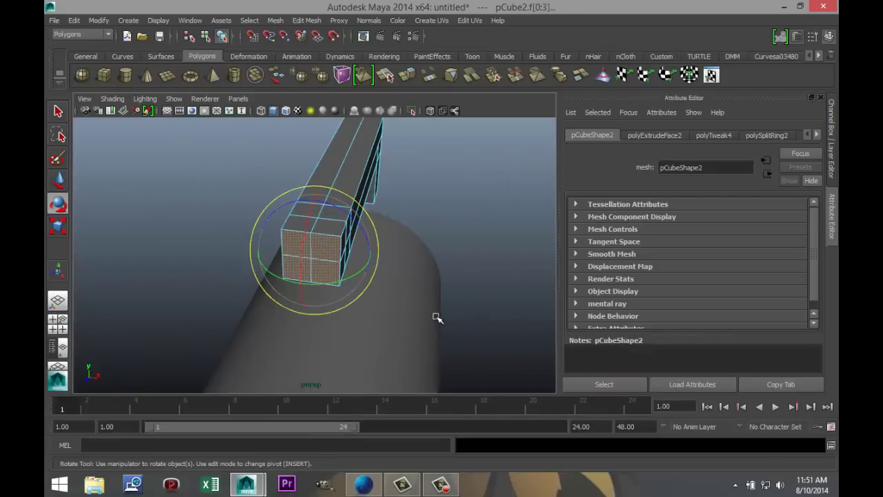
{"action": "key", "text": "r"}
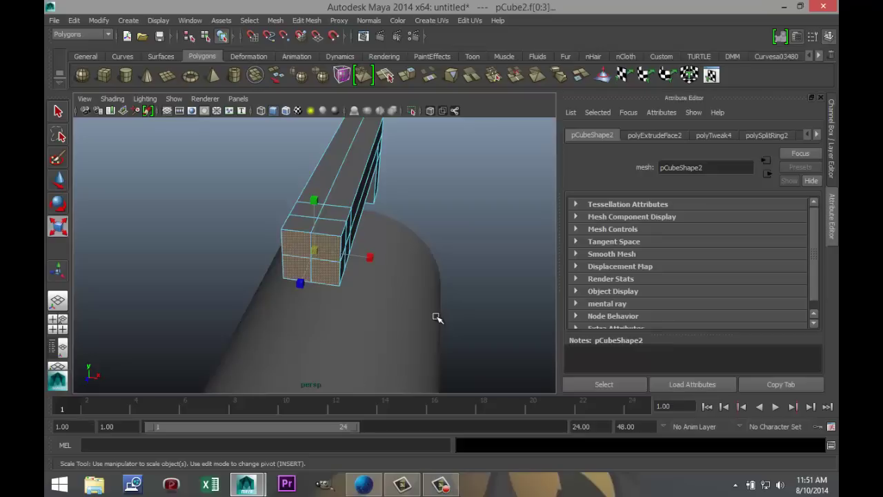
{"action": "mouse_move", "coordinate": [314, 250]}
{"action": "left_mouse_down"}
{"action": "mouse_move", "coordinate": [333, 250]}
{"action": "mouse_move", "coordinate": [323, 250]}
{"action": "left_mouse_up"}
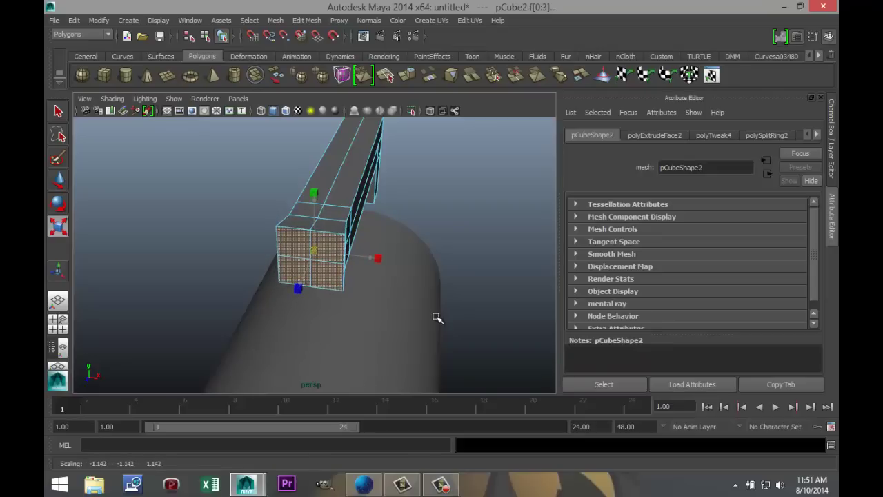
{"action": "left_click", "coordinate": [437, 318]}
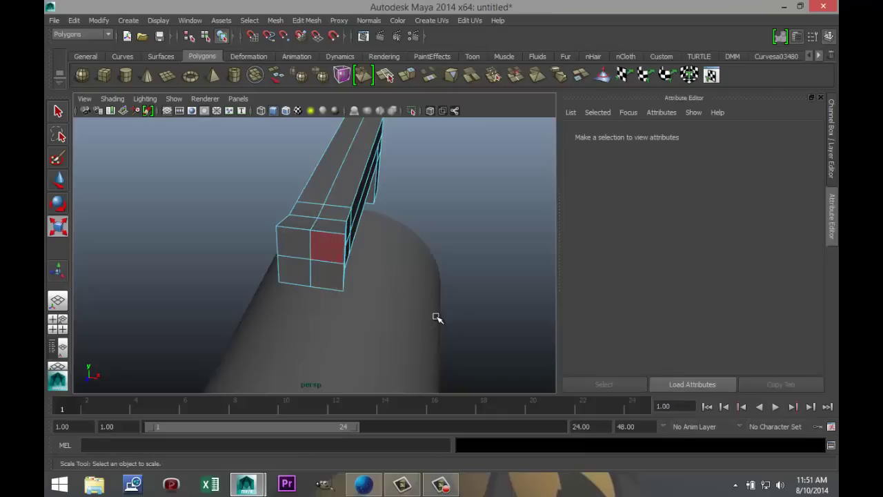
- Select the two stacked faces on the +X half of the bar's front end and extrude them
{"action": "left_click", "coordinate": [327, 246]}
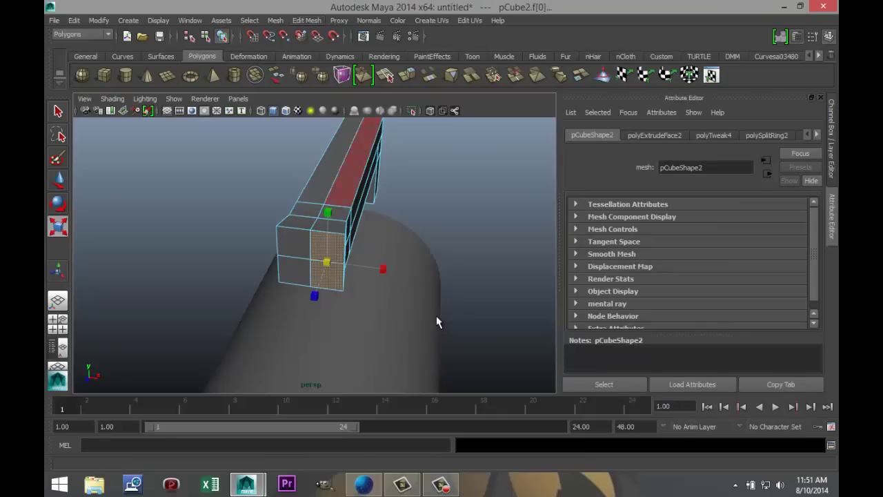
{"action": "left_click", "coordinate": [306, 21]}
{"action": "left_click", "coordinate": [318, 65]}
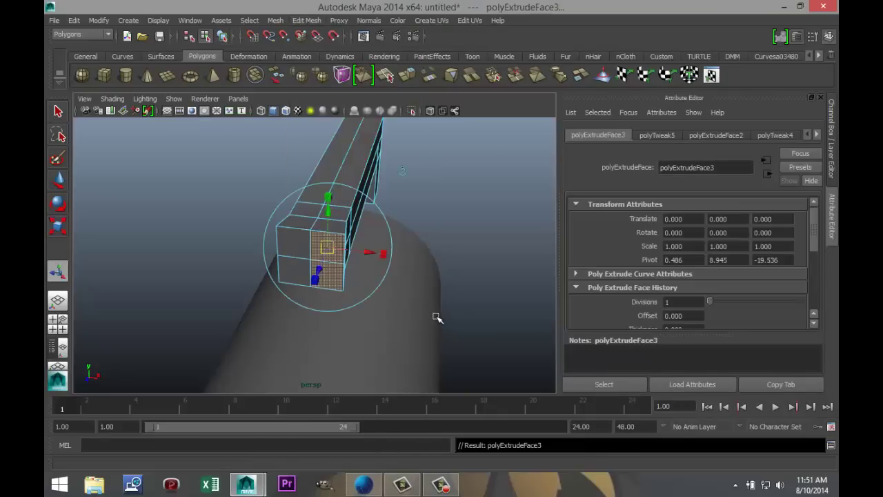
{"action": "scroll", "coordinate": [436, 317], "scroll_direction": "down", "scroll_amount": 5}
{"action": "scroll", "coordinate": [436, 317], "scroll_direction": "up", "scroll_amount": 3}
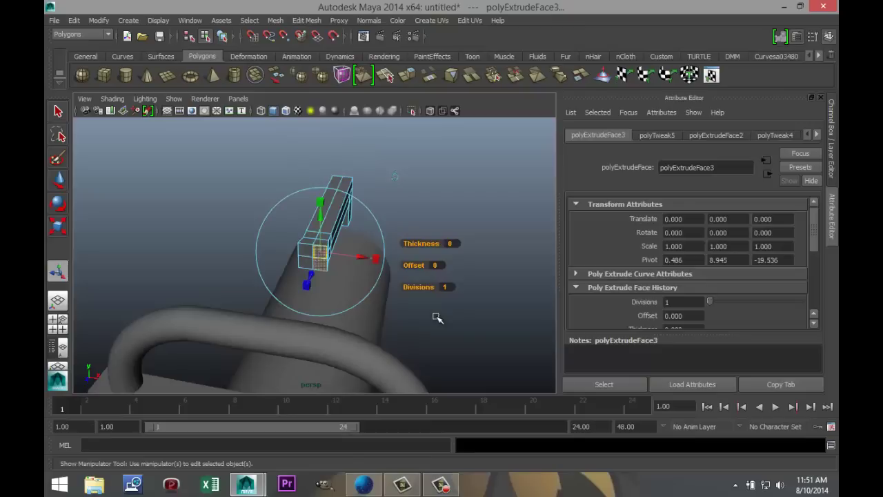
- In the top view, move the extruded faces diagonally forward and toward +X onto the handle ring, forming an angled arm
{"action": "key", "text": "space"}
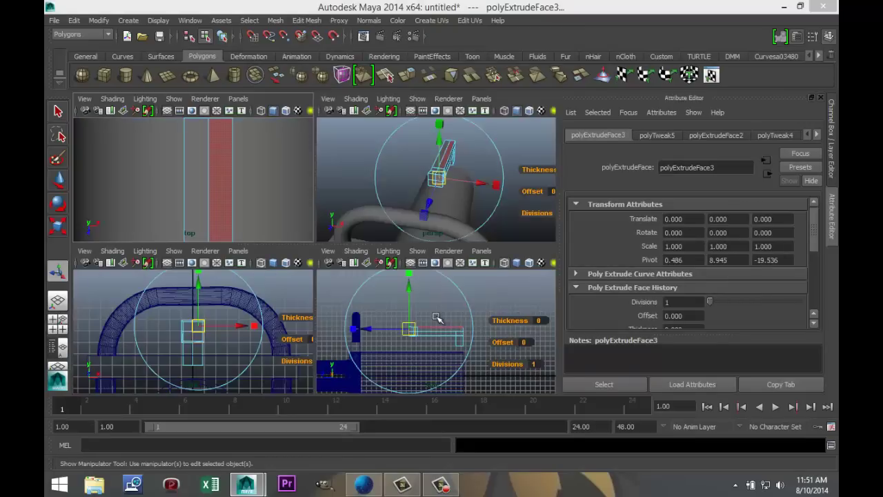
{"action": "key", "text": "space"}
{"action": "scroll", "coordinate": [436, 318], "scroll_direction": "down", "scroll_amount": 5}
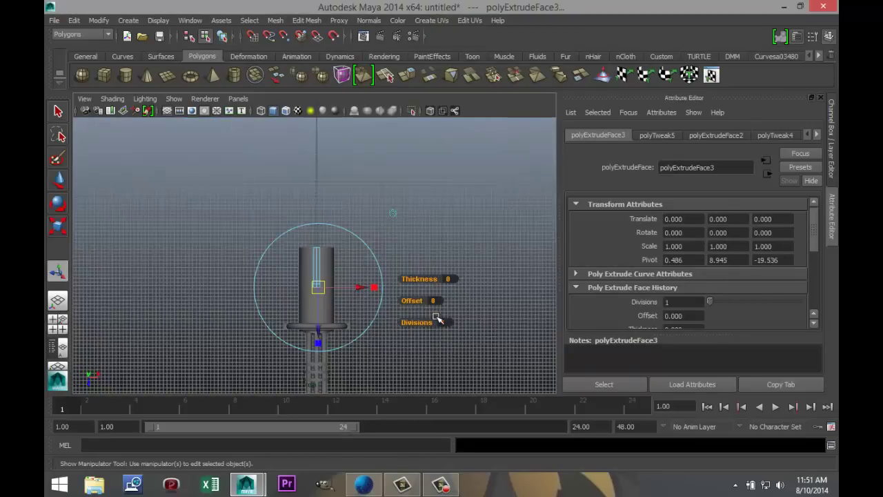
{"action": "scroll", "coordinate": [436, 318], "scroll_direction": "up", "scroll_amount": 5}
{"action": "scroll", "coordinate": [436, 317], "scroll_direction": "down", "scroll_amount": 4}
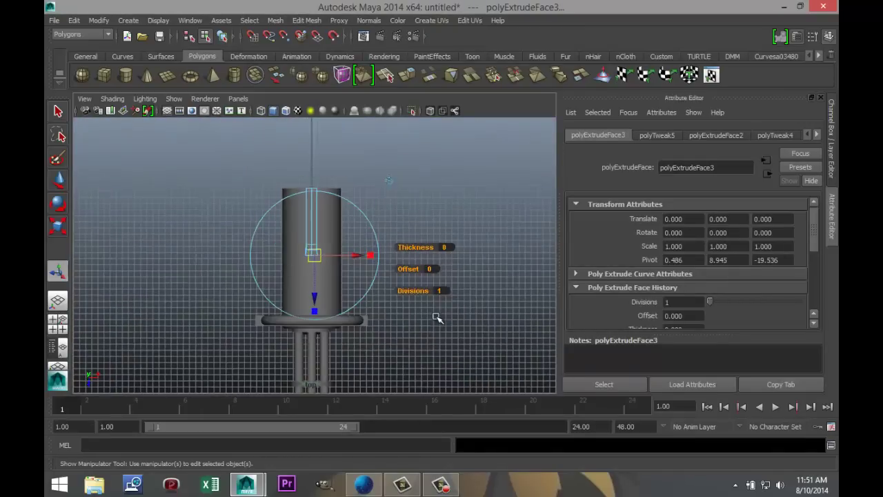
{"action": "key", "text": "w"}
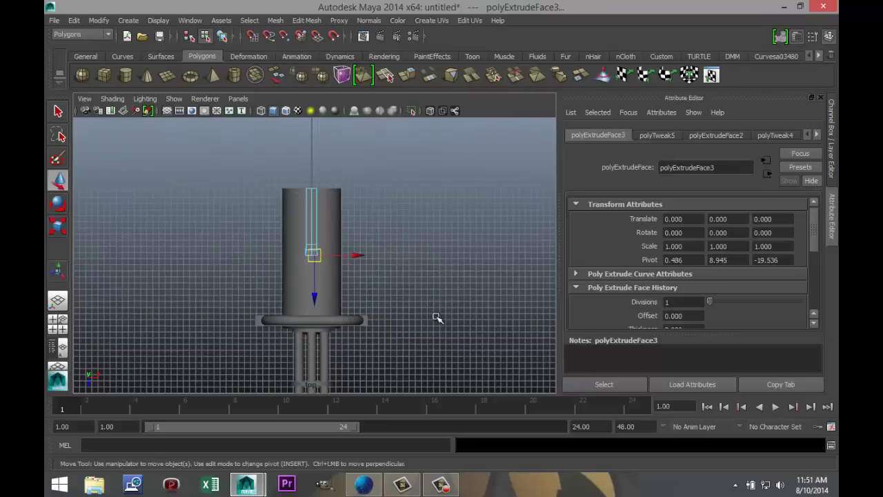
{"action": "left_click_drag", "start_coordinate": [314, 255], "coordinate": [346, 319]}
- In the perspective view, select the two remaining front-end faces on the bar's -X half and extrude them
{"action": "key", "text": "space"}
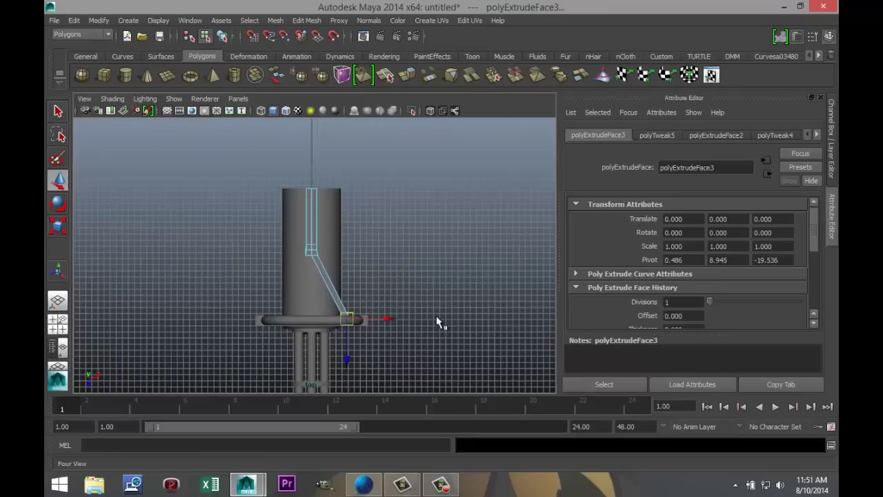
{"action": "key", "text": "space"}
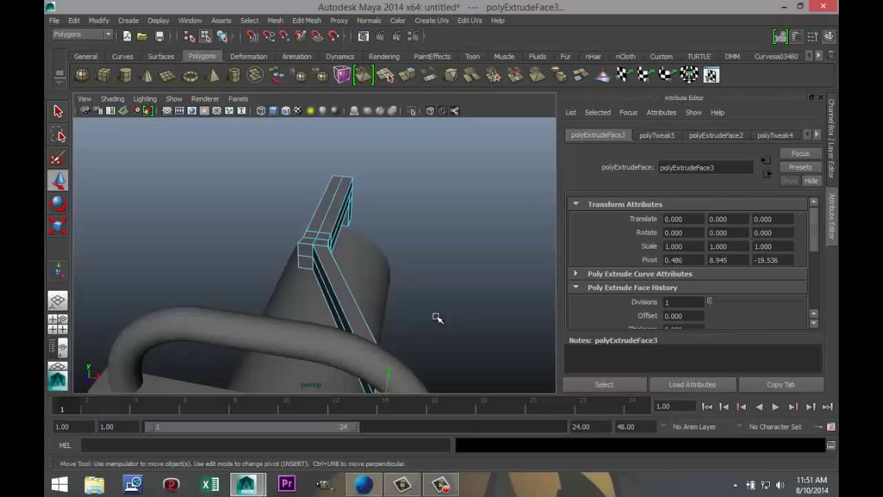
{"action": "left_click", "coordinate": [305, 250]}
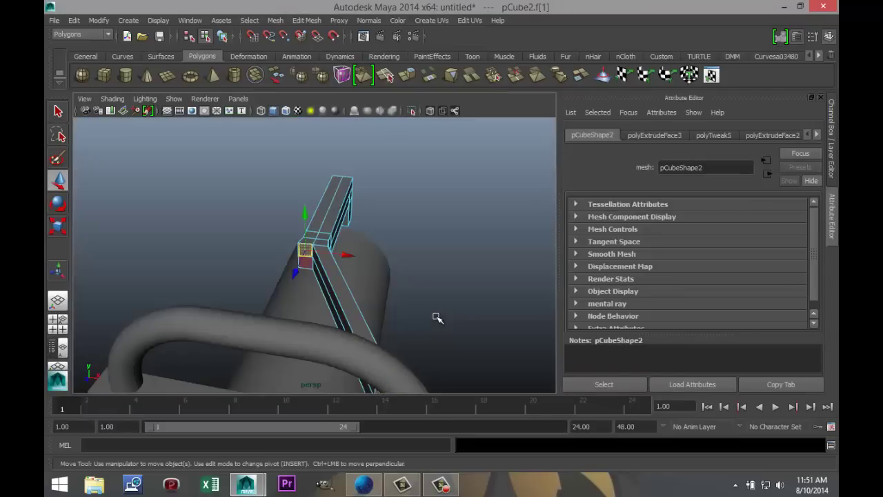
{"action": "left_click", "coordinate": [305, 262], "text": "shift"}
{"action": "scroll", "coordinate": [437, 318], "scroll_direction": "up", "scroll_amount": 5}
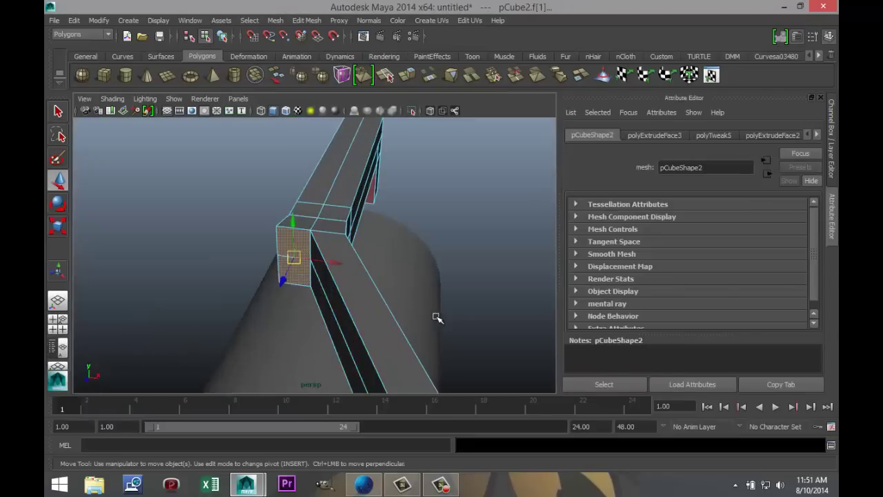
{"action": "left_click", "coordinate": [307, 21]}
{"action": "left_click", "coordinate": [317, 64]}
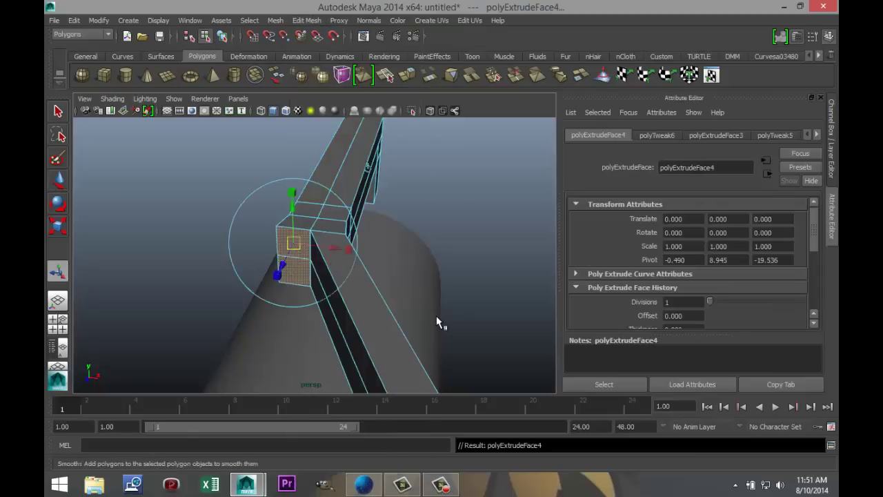
- Move the extruded -X faces forward and outward to the handle ring, forming a second arm that completes a Y shape
{"action": "scroll", "coordinate": [438, 318], "scroll_direction": "down", "scroll_amount": 3}
{"action": "key", "text": "w"}
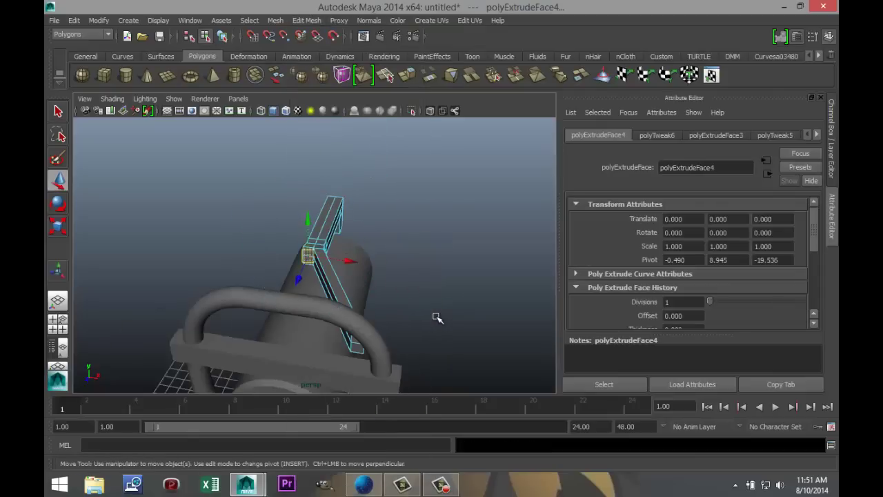
{"action": "left_click_drag", "start_coordinate": [309, 256], "coordinate": [198, 338]}
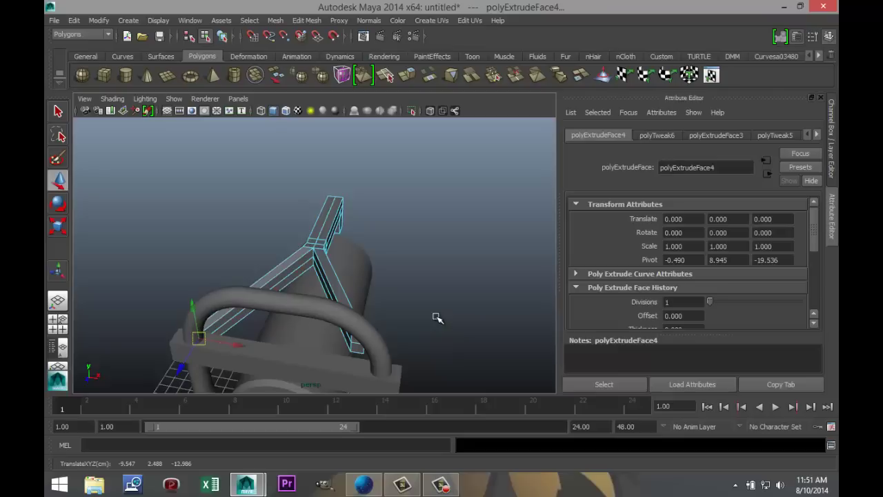
{"action": "left_click_drag", "start_coordinate": [437, 317], "coordinate": [437, 317], "text": "alt"}
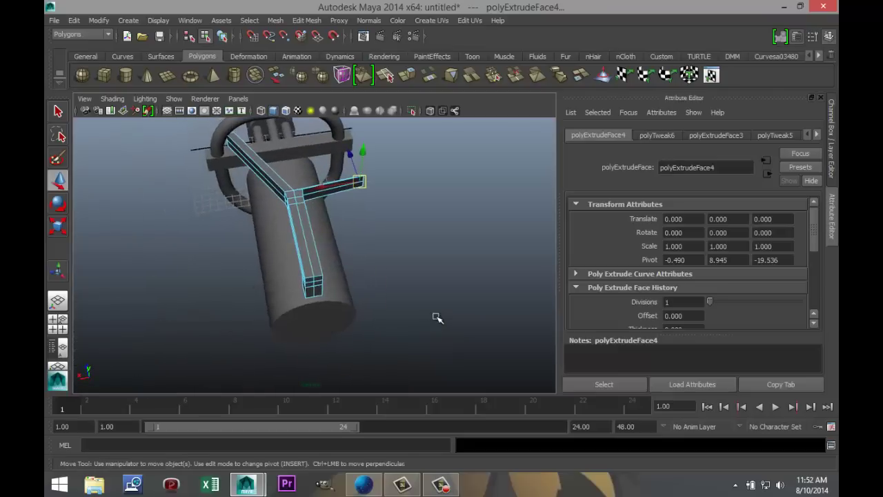
{"action": "mouse_move", "coordinate": [360, 181]}
{"action": "left_mouse_down"}
{"action": "mouse_move", "coordinate": [364, 138]}
{"action": "mouse_move", "coordinate": [328, 142]}
{"action": "left_mouse_up"}
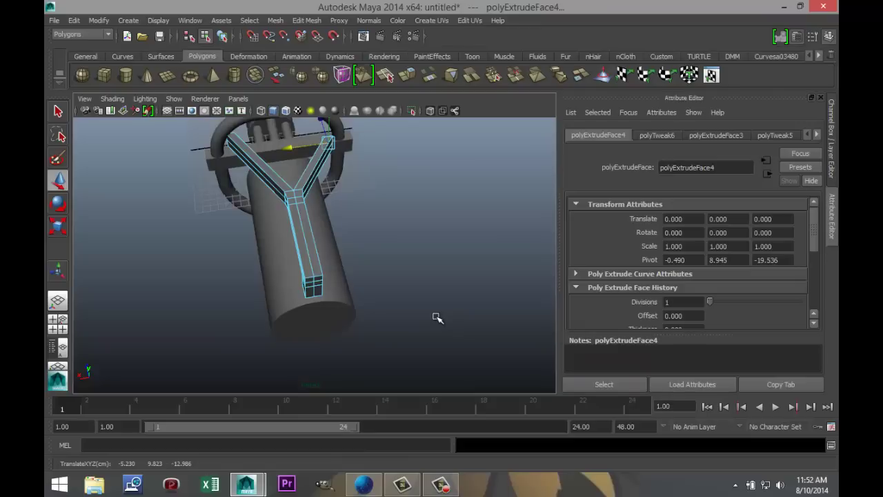
- Return the Y-shaped bar to object selection and lower it onto the rear cylinder, to a Y translation of 6.277
{"action": "left_click_drag", "start_coordinate": [437, 317], "coordinate": [437, 317], "text": "alt"}
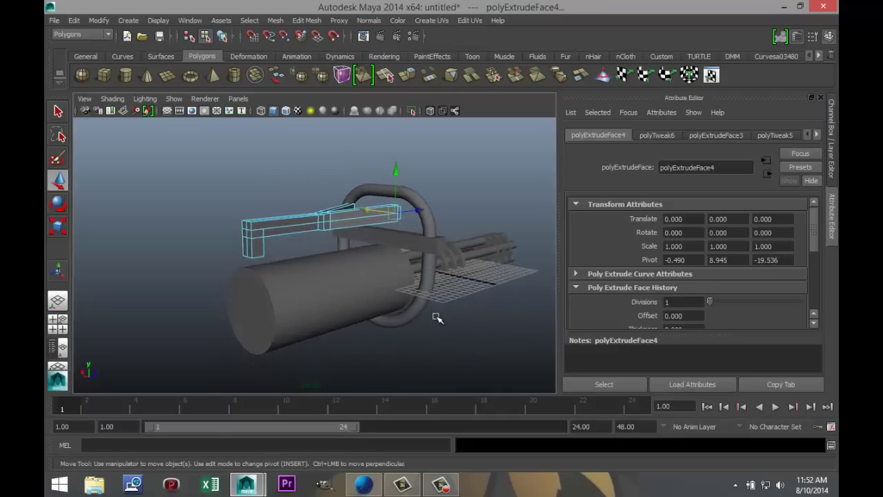
{"action": "right_click_drag", "start_coordinate": [302, 223], "coordinate": [355, 207]}
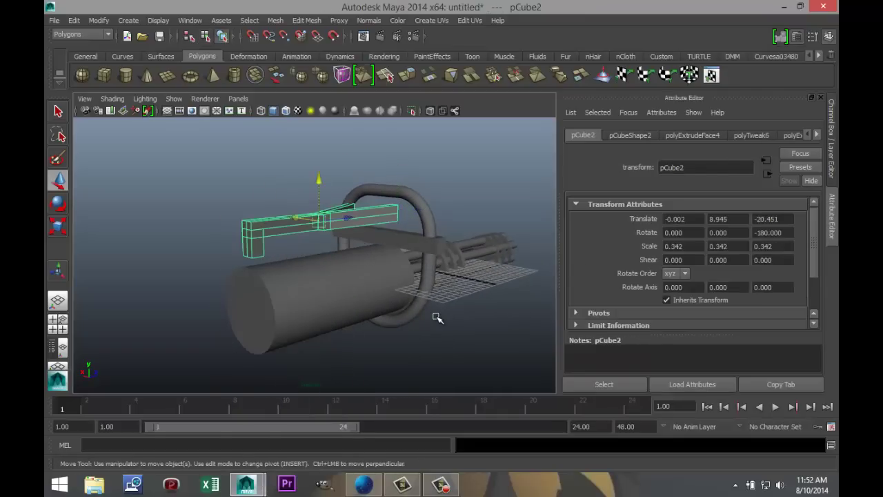
{"action": "middle_click_drag", "start_coordinate": [436, 318], "coordinate": [436, 317]}
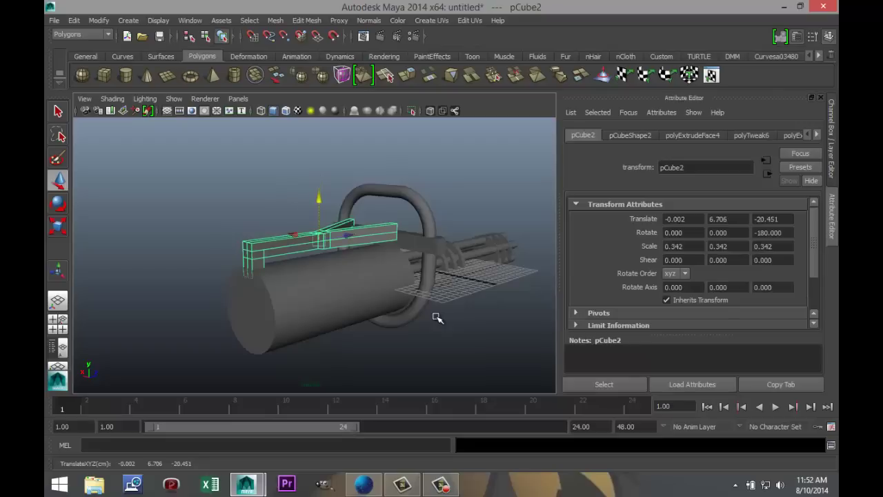
{"action": "left_click_drag", "start_coordinate": [436, 318], "coordinate": [436, 318], "text": "alt"}
{"action": "middle_click_drag", "start_coordinate": [436, 318], "coordinate": [436, 317]}
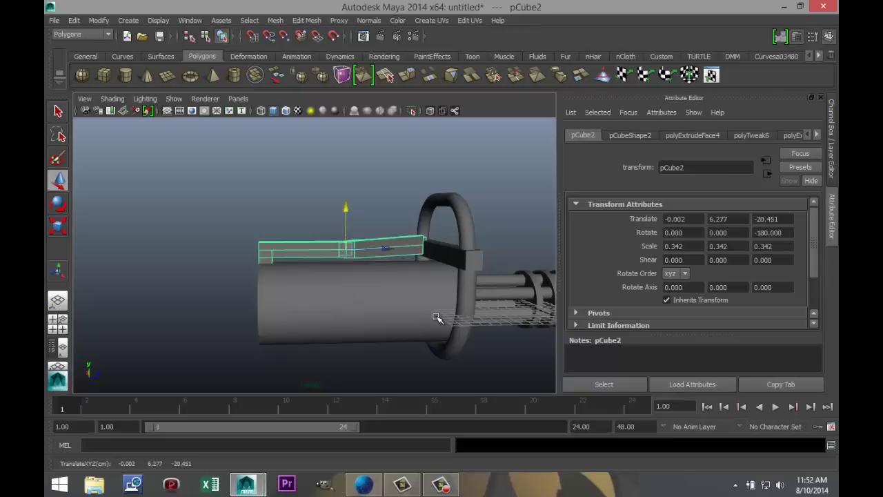
- Flatten the Y-shaped bar to a Y scale of 0.233 and slide it rearward to a Z translation of -22.239
{"action": "left_click_drag", "start_coordinate": [436, 317], "coordinate": [436, 317], "text": "alt"}
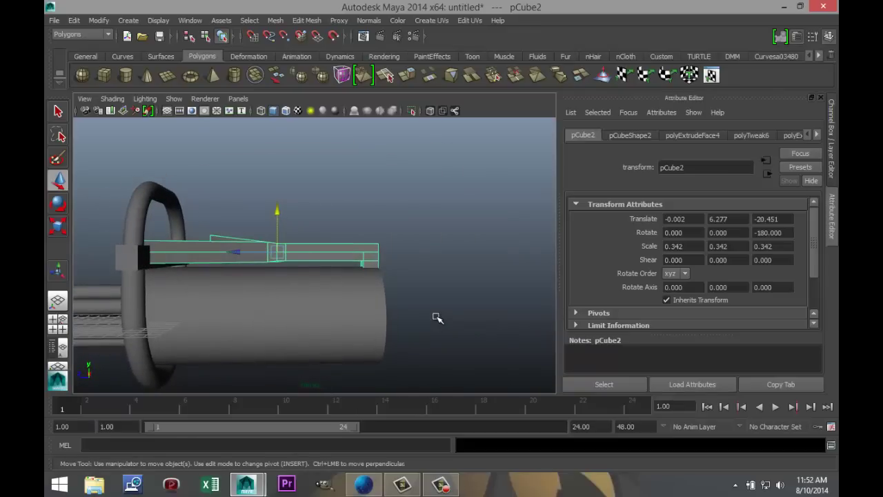
{"action": "key", "text": "r"}
{"action": "left_click_drag", "start_coordinate": [277, 309], "coordinate": [277, 290]}
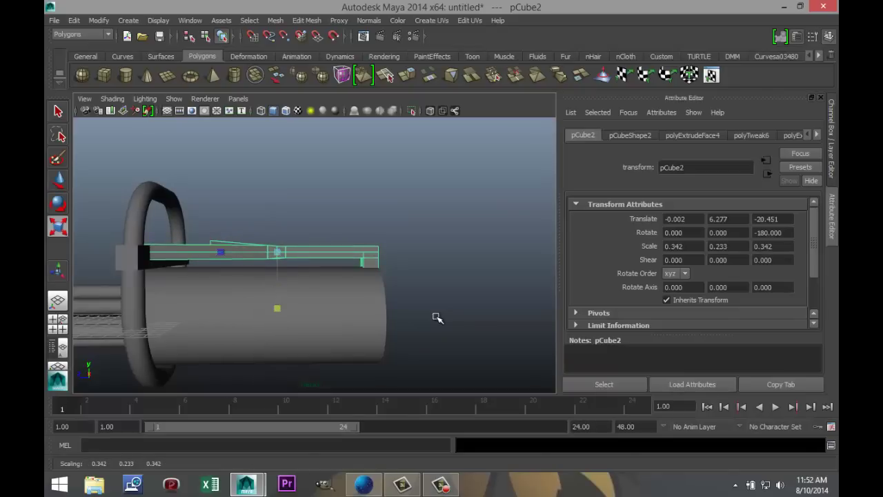
{"action": "right_click_drag", "start_coordinate": [297, 226], "coordinate": [347, 211]}
{"action": "key", "text": "w"}
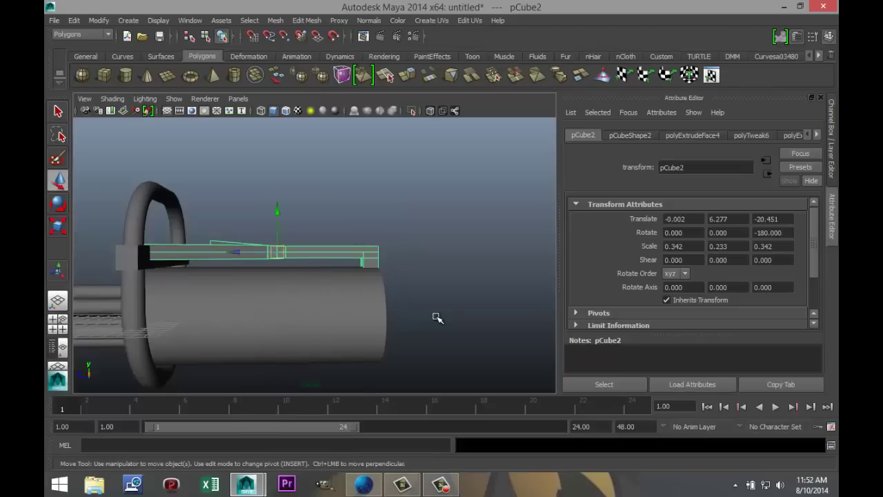
{"action": "middle_click_drag", "start_coordinate": [437, 317], "coordinate": [454, 317]}
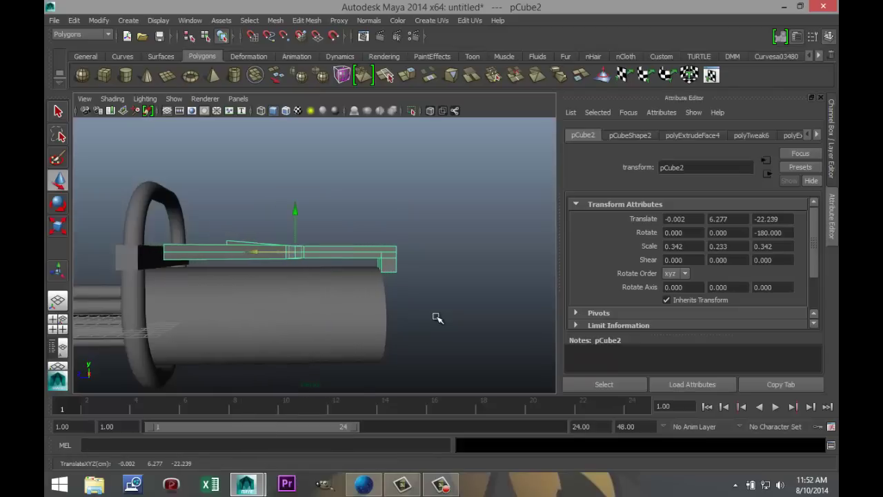
- Select the end faces of the bracket's +X arm and move them forward against the handle ring's crossbar, to Z -9.723
{"action": "left_click_drag", "start_coordinate": [437, 316], "coordinate": [437, 318], "text": "alt"}
{"action": "right_click_drag", "start_coordinate": [436, 318], "coordinate": [414, 252]}
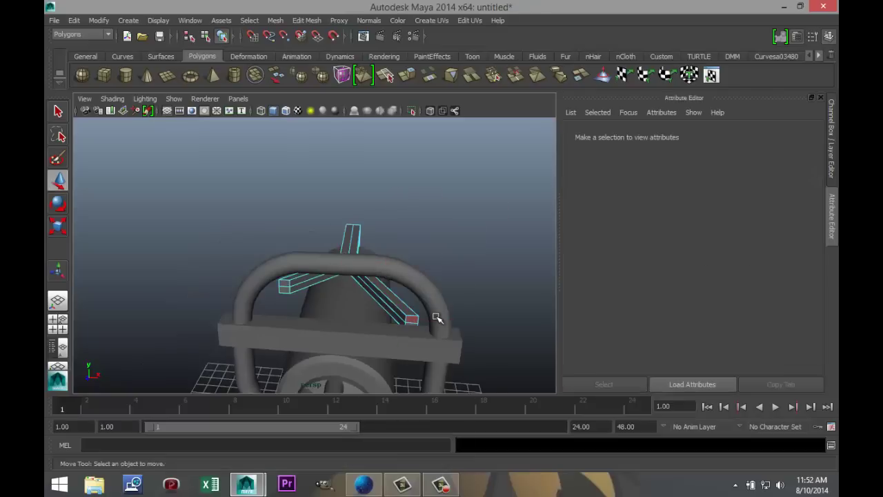
{"action": "left_click", "coordinate": [436, 318]}
{"action": "key", "text": "f"}
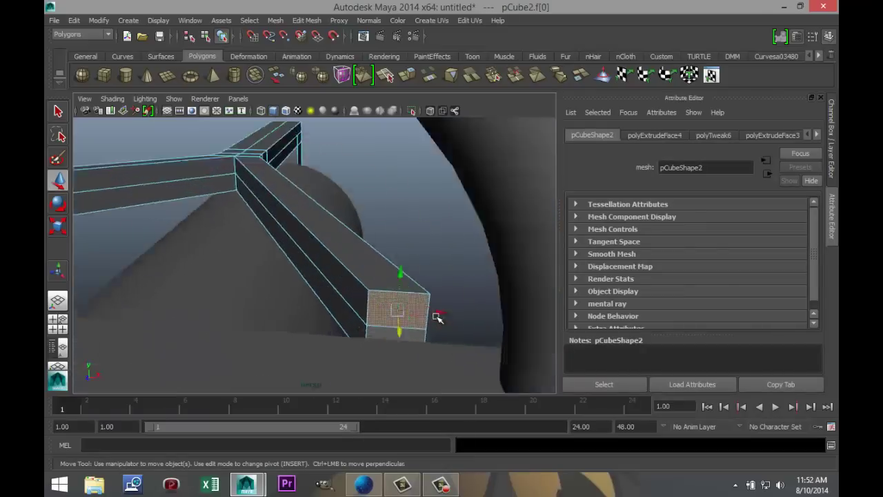
{"action": "scroll", "coordinate": [437, 318], "scroll_direction": "down", "scroll_amount": 3}
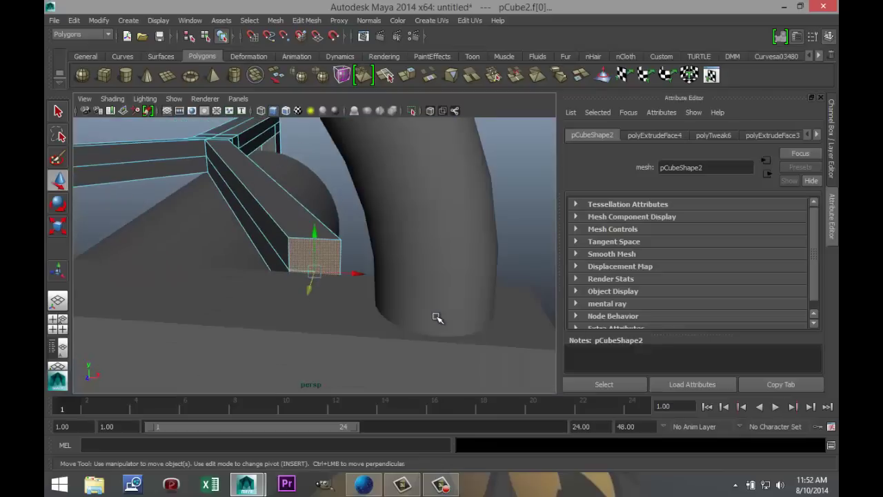
{"action": "key", "text": "space"}
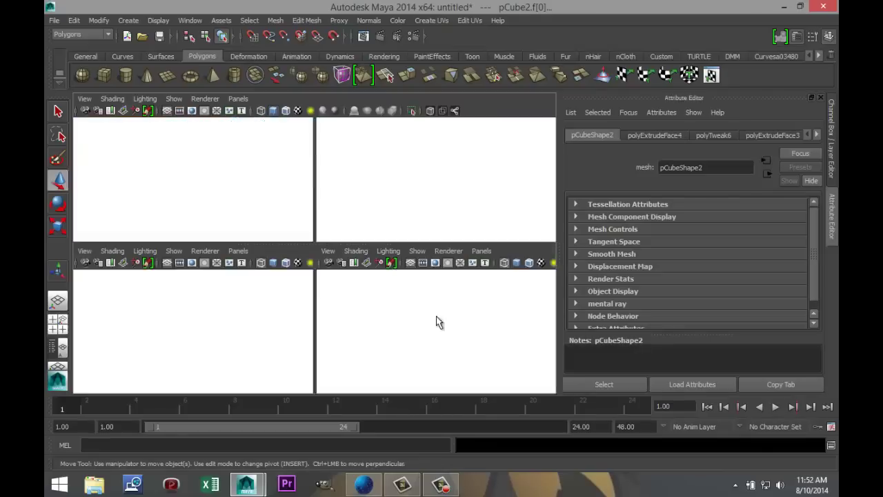
{"action": "key", "text": "space"}
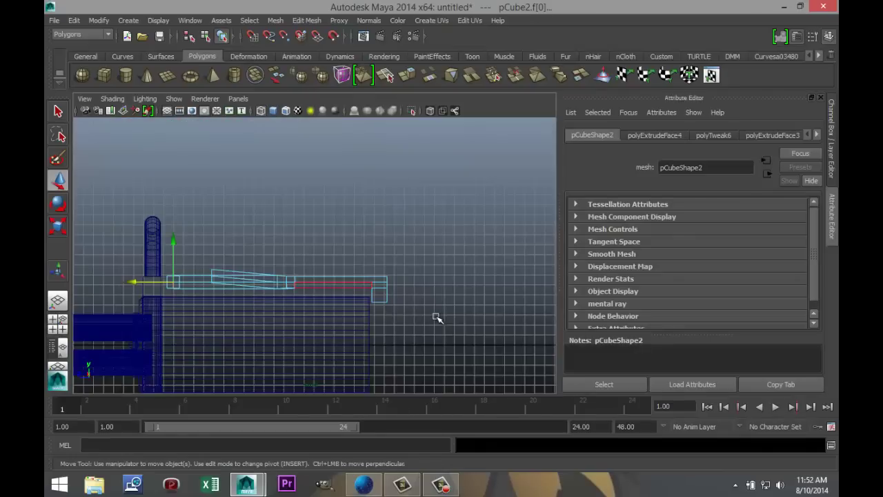
{"action": "key", "text": "f"}
{"action": "scroll", "coordinate": [437, 317], "scroll_direction": "down", "scroll_amount": 3}
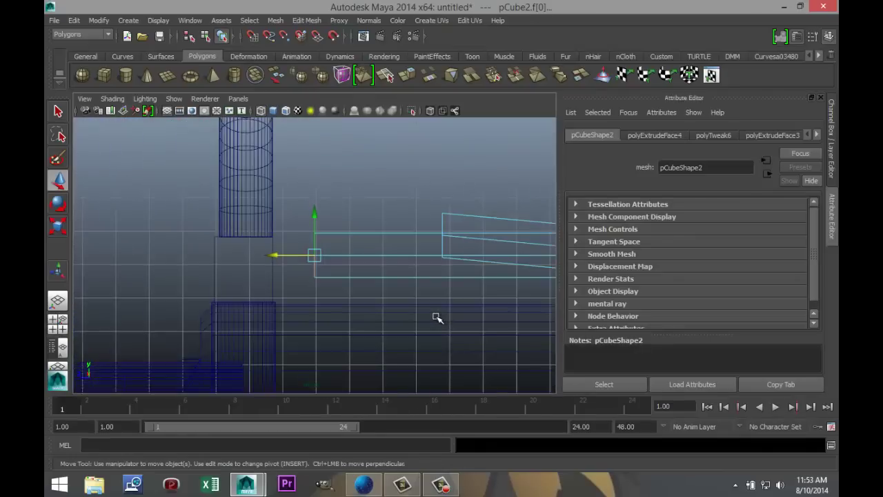
{"action": "middle_click_drag", "start_coordinate": [436, 316], "coordinate": [391, 316]}
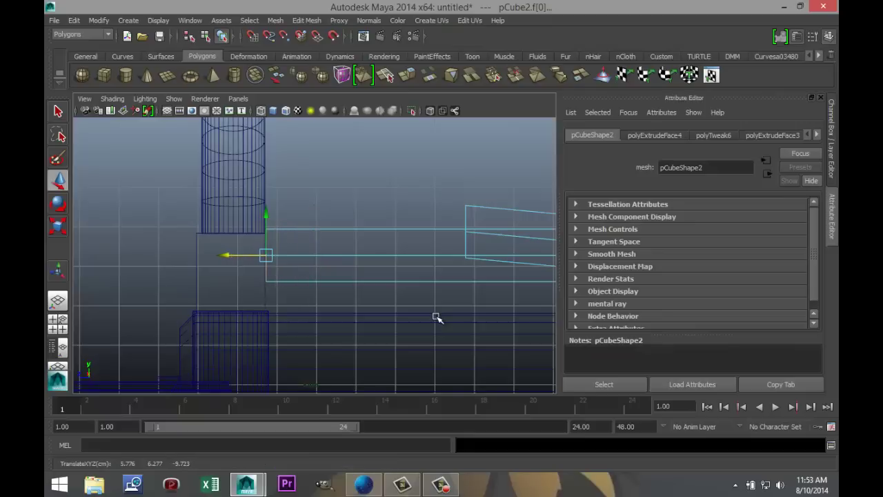
- Select the end vertices of the bracket's -X arm and align them with the other arm's end, at Y 6.258 and Z -9.723
{"action": "scroll", "coordinate": [437, 317], "scroll_direction": "down", "scroll_amount": 6}
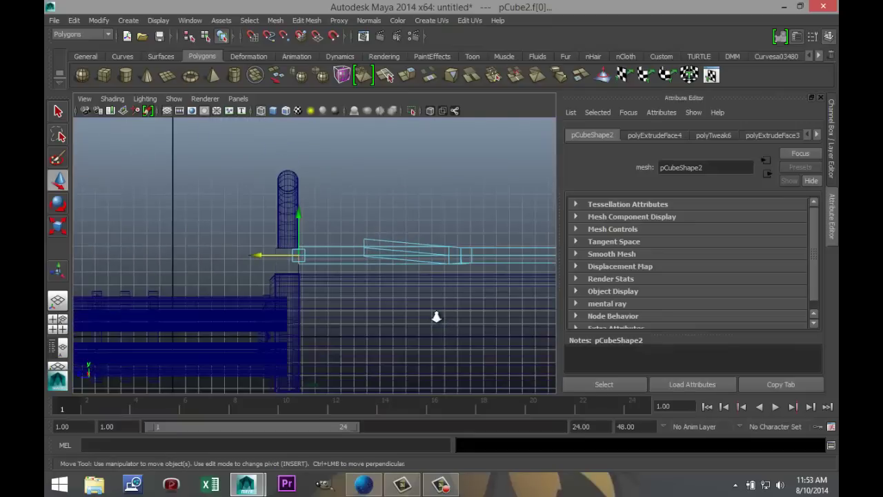
{"action": "scroll", "coordinate": [436, 318], "scroll_direction": "up", "scroll_amount": 6}
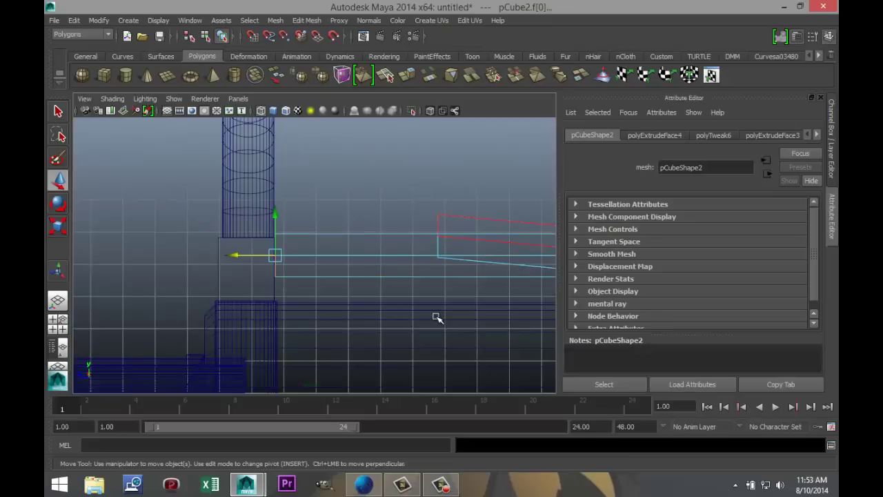
{"action": "right_click_drag", "start_coordinate": [437, 317], "coordinate": [437, 318]}
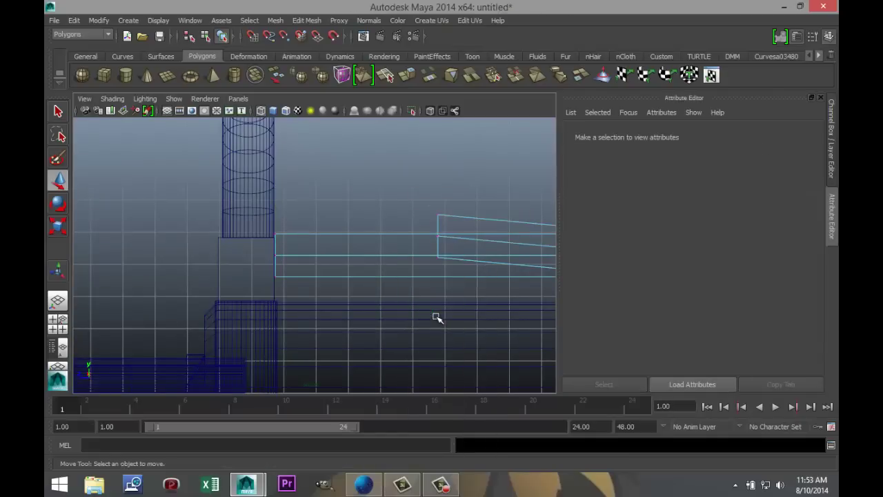
{"action": "key", "text": "ctrl+z"}
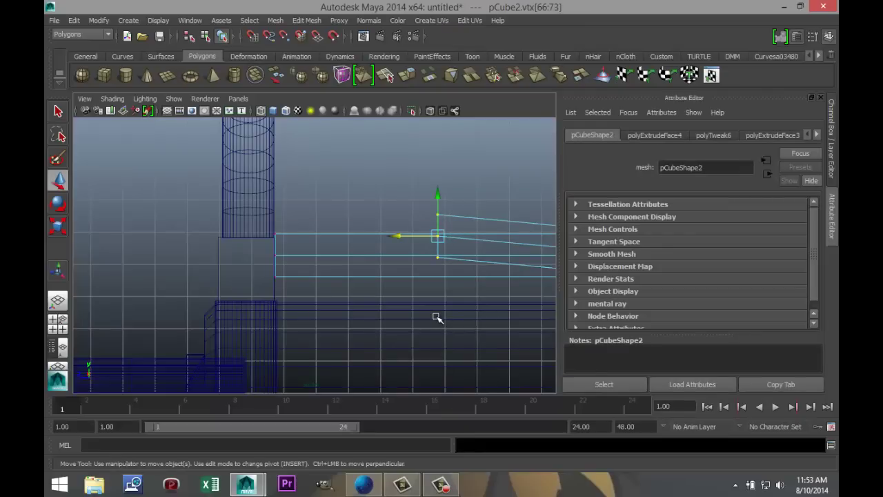
{"action": "mouse_move", "coordinate": [437, 236]}
{"action": "left_mouse_down"}
{"action": "mouse_move", "coordinate": [354, 255]}
{"action": "mouse_move", "coordinate": [275, 256]}
{"action": "left_mouse_up"}
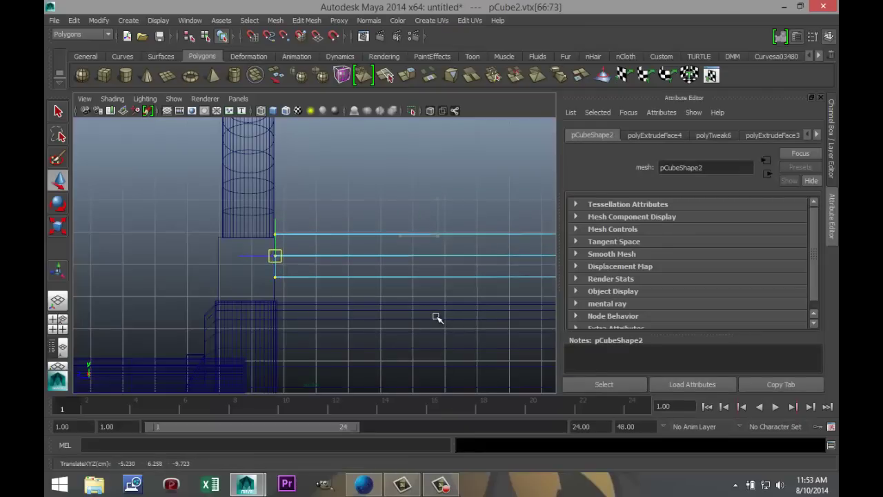
- Return the Y-shaped bracket to object selection and lower it to a Y translation of 6.148
{"action": "key", "text": "space"}
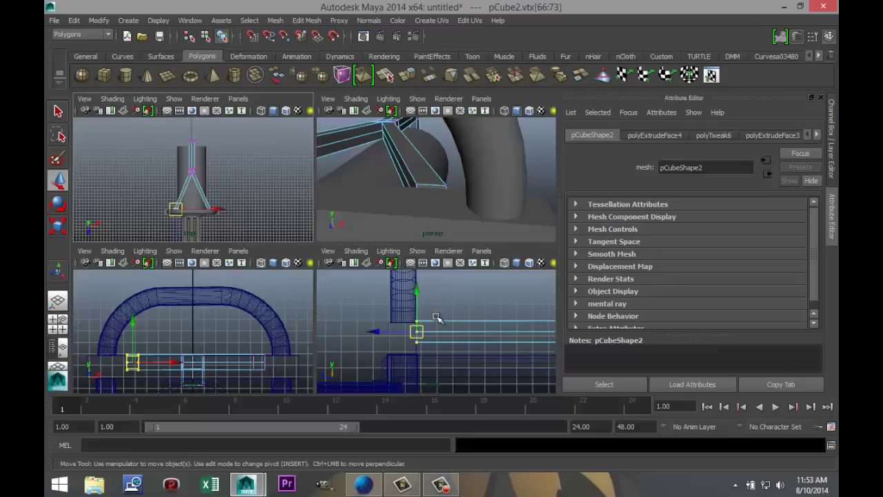
{"action": "key", "text": "space"}
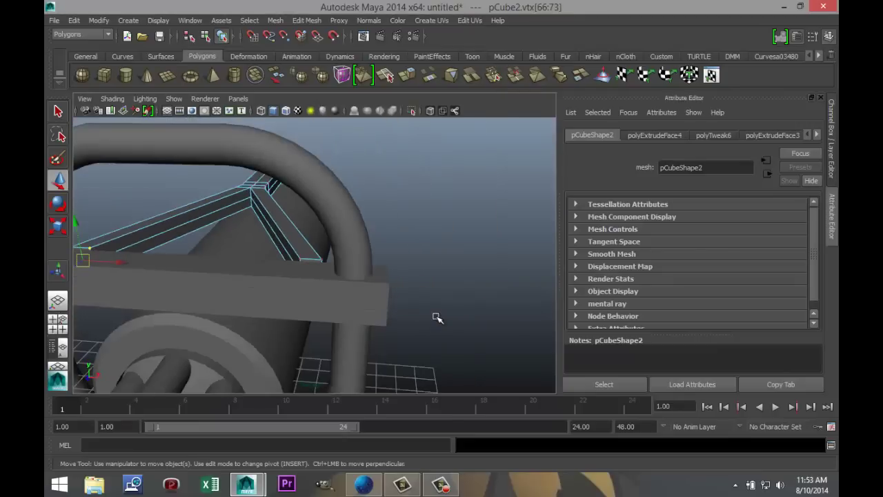
{"action": "left_click_drag", "start_coordinate": [437, 318], "coordinate": [436, 317], "text": "alt"}
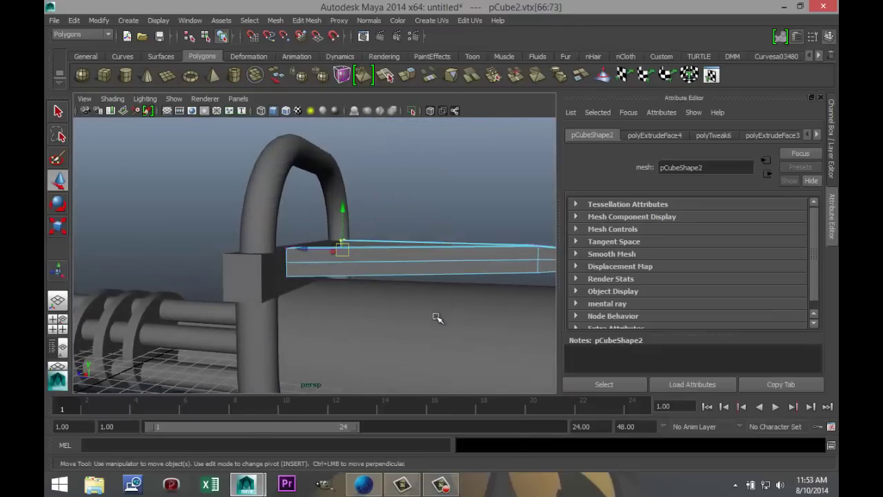
{"action": "right_click_drag", "start_coordinate": [463, 226], "coordinate": [509, 216]}
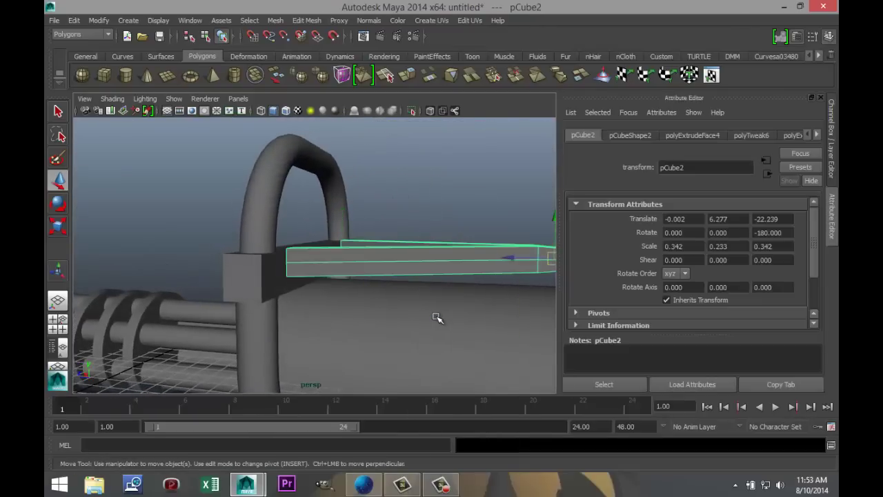
{"action": "middle_click_drag", "start_coordinate": [436, 317], "coordinate": [436, 317]}
- Slide the Y-shaped bracket forward into the handle ring's crossbar, to a Z translation of -20.464
{"action": "key", "text": "space"}
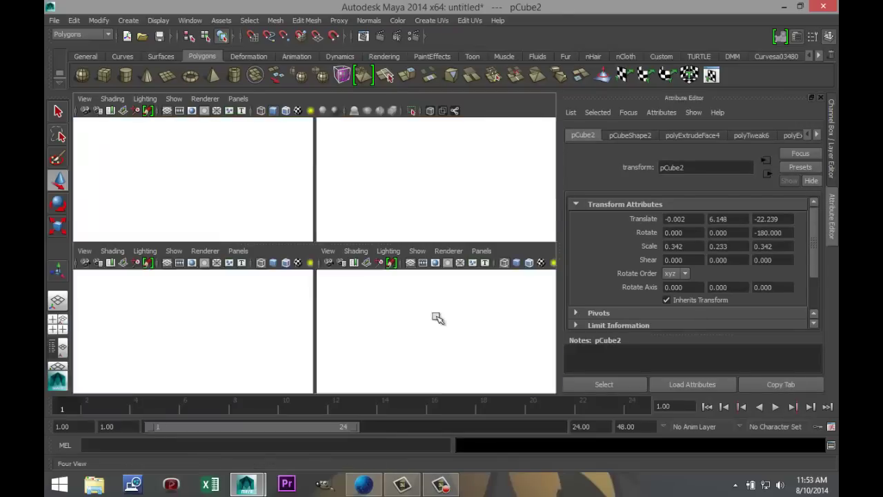
{"action": "key", "text": "space"}
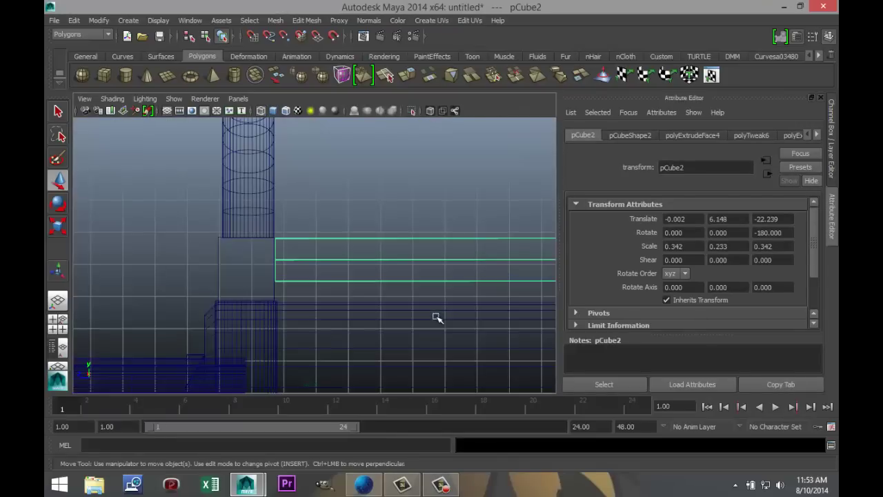
{"action": "scroll", "coordinate": [437, 319], "scroll_direction": "down", "scroll_amount": 4}
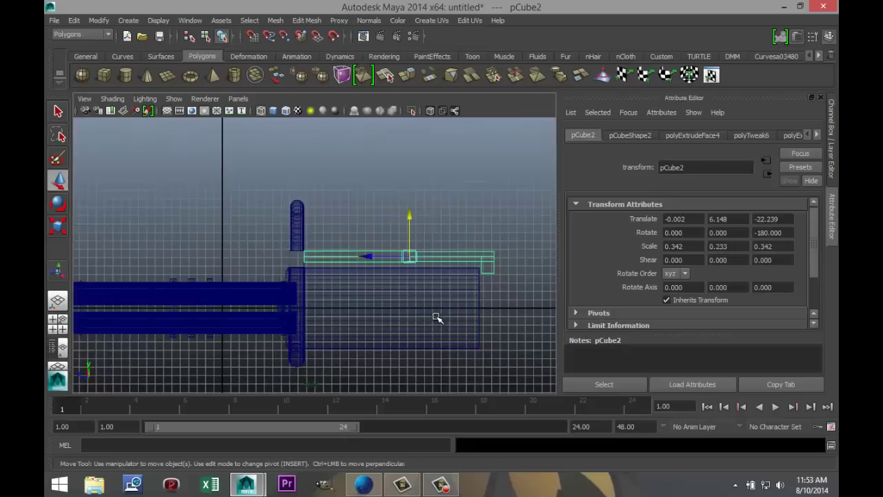
{"action": "key", "text": "space"}
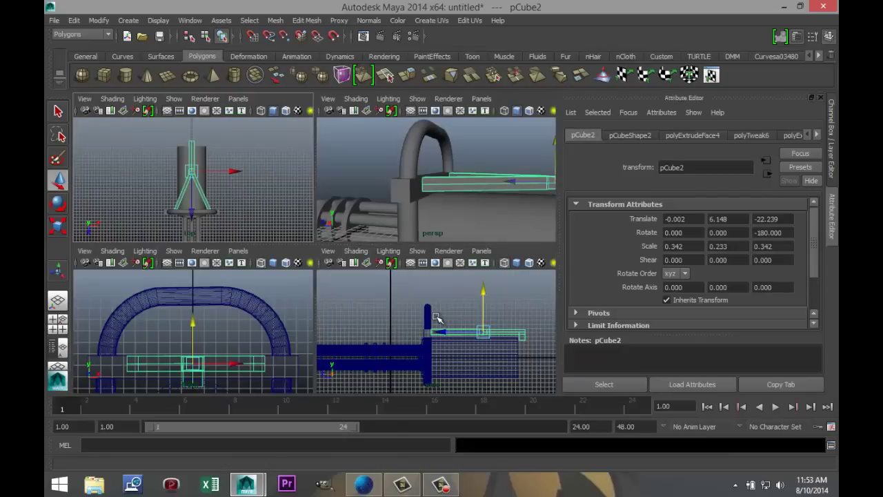
{"action": "scroll", "coordinate": [436, 318], "scroll_direction": "down", "scroll_amount": 5}
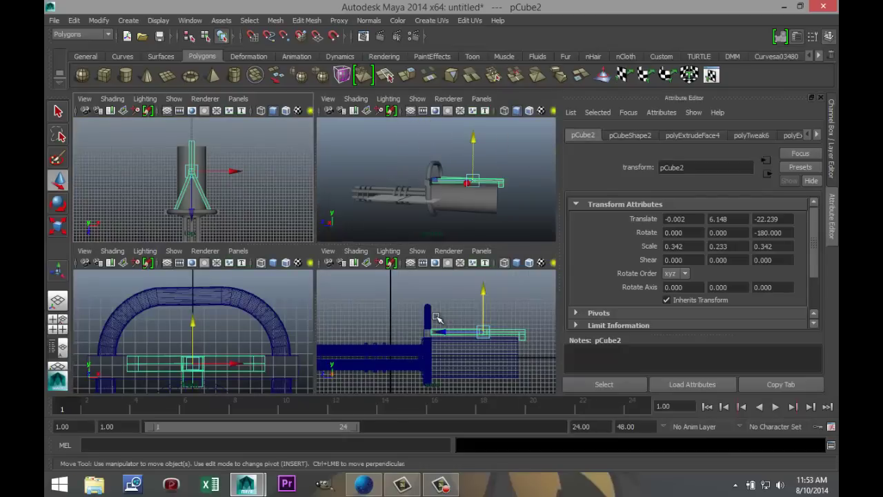
{"action": "key", "text": "space"}
{"action": "key", "text": "f"}
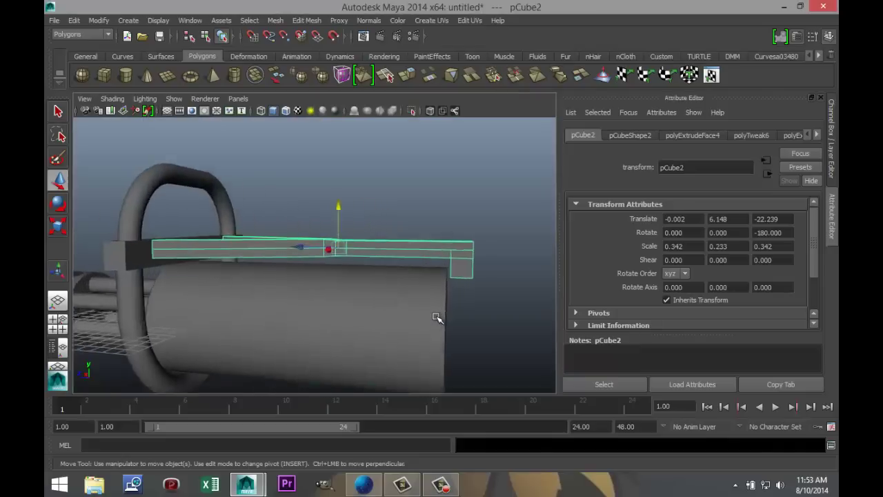
{"action": "left_click_drag", "start_coordinate": [437, 317], "coordinate": [437, 317], "text": "alt"}
{"action": "middle_click_drag", "start_coordinate": [437, 317], "coordinate": [424, 317]}
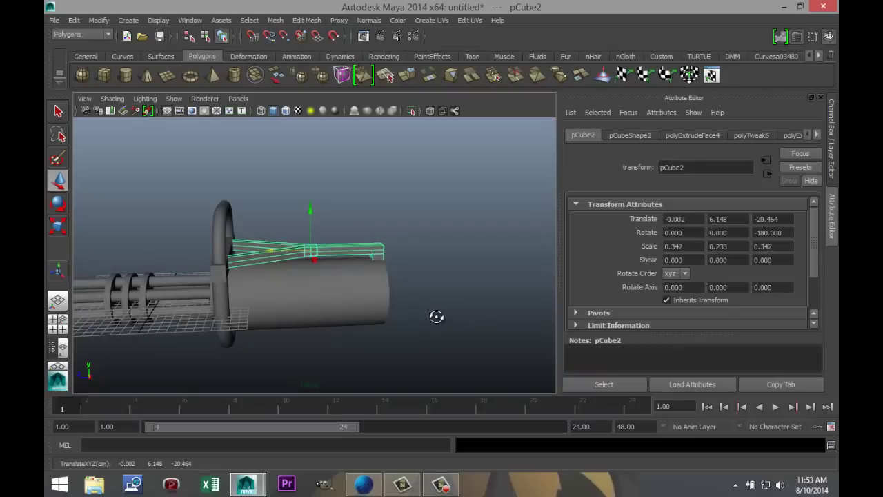
- Shorten the Y-shaped bracket to a Z scale of 0.335 and lower it to a Y translation of 5.981
{"action": "left_click_drag", "start_coordinate": [436, 316], "coordinate": [436, 318], "text": "alt"}
{"action": "key", "text": "r"}
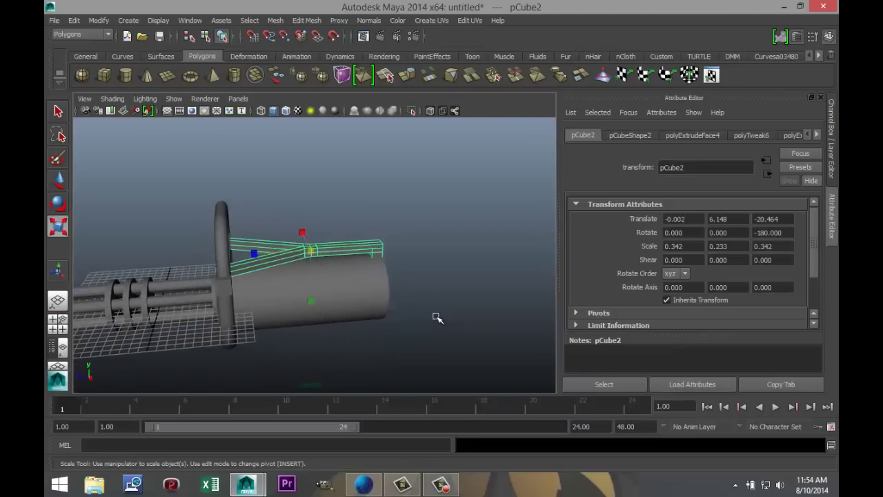
{"action": "middle_click_drag", "start_coordinate": [436, 317], "coordinate": [436, 318]}
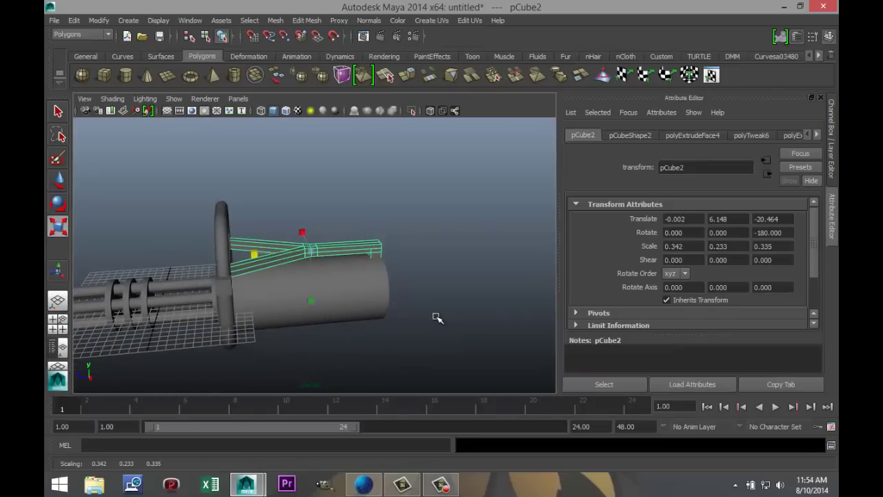
{"action": "left_click_drag", "start_coordinate": [437, 317], "coordinate": [436, 317], "text": "alt"}
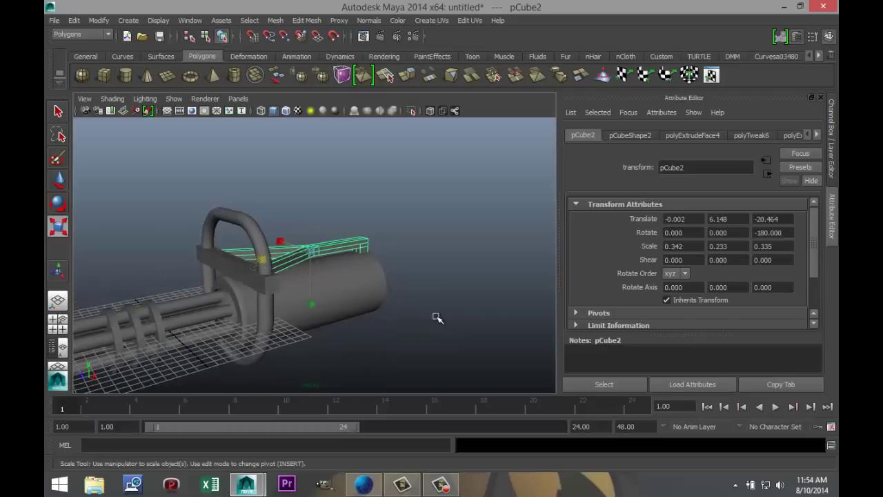
{"action": "key", "text": "w"}
{"action": "middle_click_drag", "start_coordinate": [436, 317], "coordinate": [436, 318]}
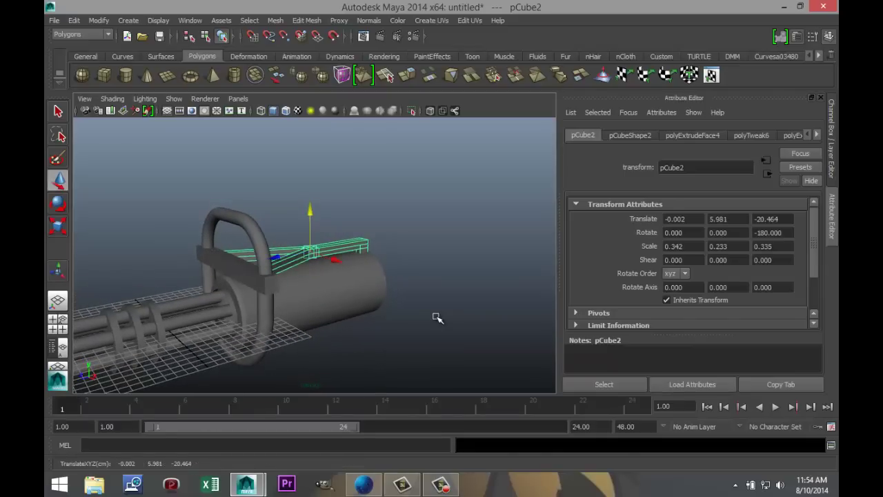
- Create a polygon cube beside the rear cylinder on its -X side, centred at about X -19.34, Y 2.24, Z -19.67
{"action": "left_click_drag", "start_coordinate": [437, 318], "coordinate": [436, 317], "text": "alt"}
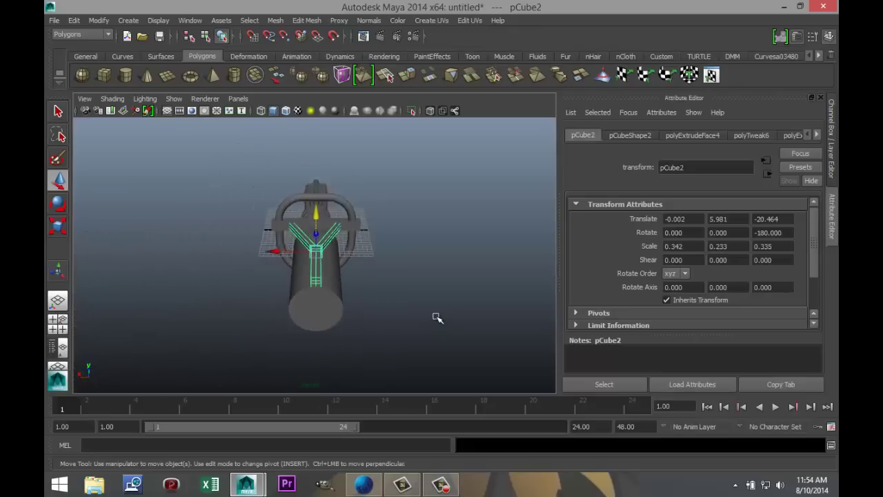
{"action": "scroll", "coordinate": [436, 317], "scroll_direction": "up", "scroll_amount": 3}
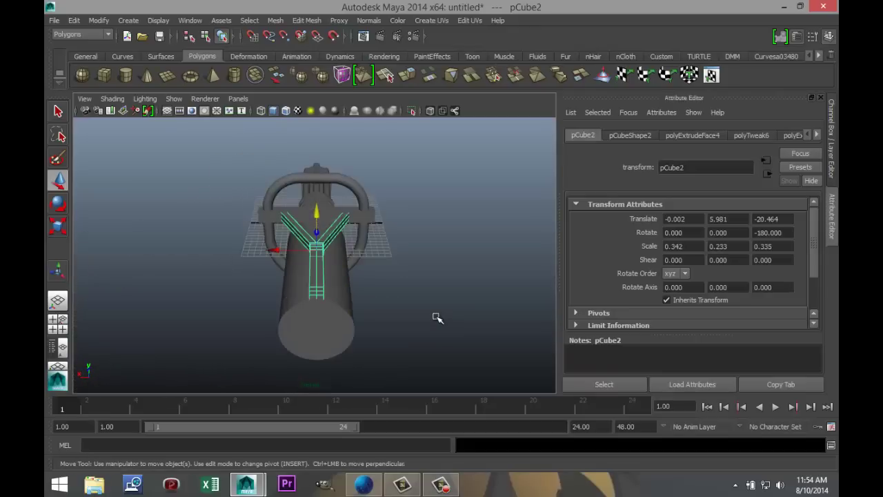
{"action": "left_click", "coordinate": [104, 75]}
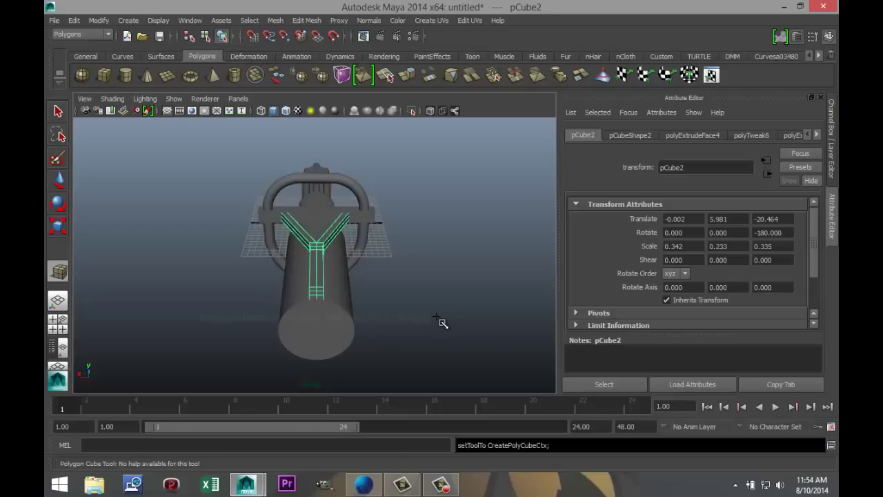
{"action": "left_click_drag", "start_coordinate": [407, 270], "coordinate": [497, 299]}
{"action": "left_click_drag", "start_coordinate": [441, 309], "coordinate": [436, 318]}
{"action": "scroll", "coordinate": [437, 317], "scroll_direction": "up", "scroll_amount": 3}
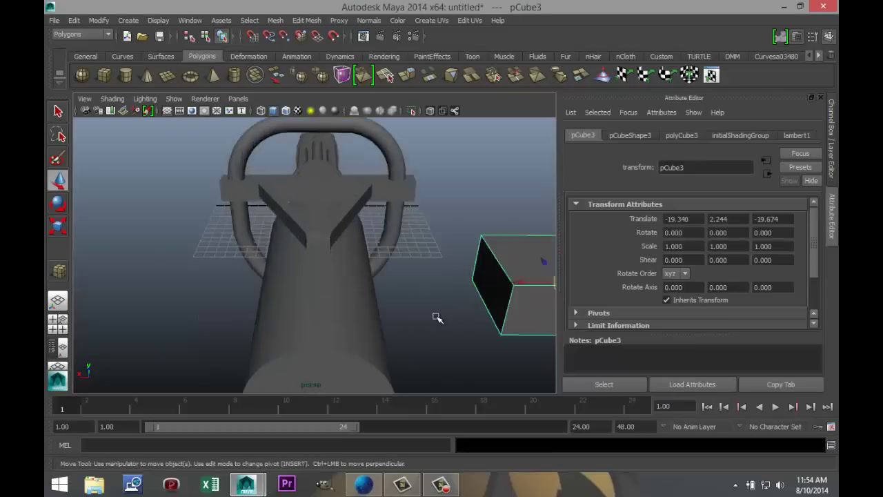
- Insert a horizontal edge loop around the new cube, about a quarter of its height below the upper face
{"action": "key", "text": "f"}
{"action": "key", "text": "space"}
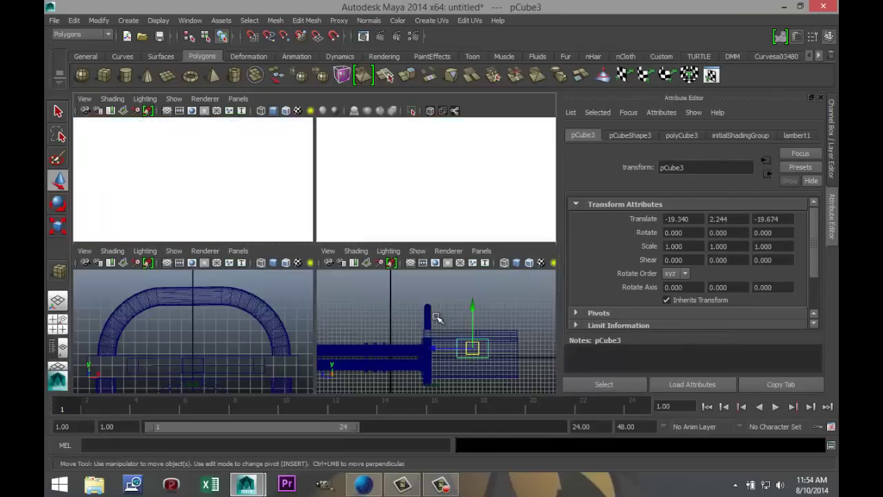
{"action": "scroll", "coordinate": [437, 318], "scroll_direction": "down", "scroll_amount": 5}
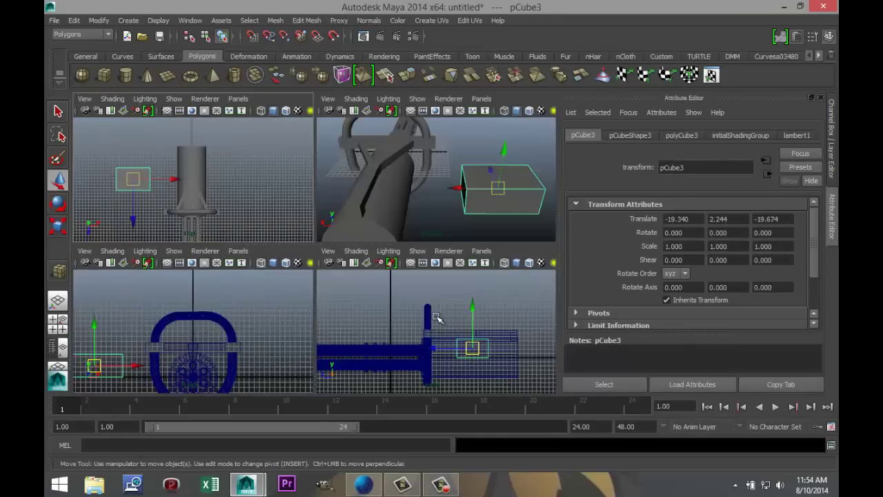
{"action": "key", "text": "space"}
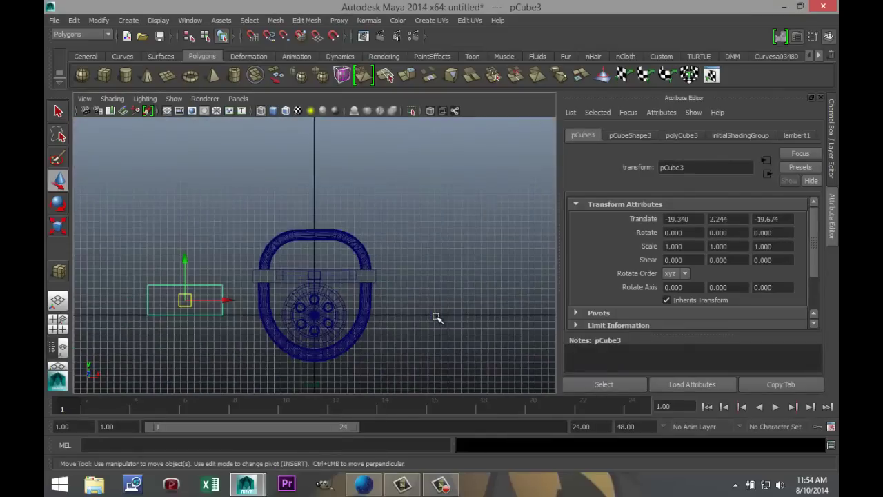
{"action": "left_click", "coordinate": [307, 21]}
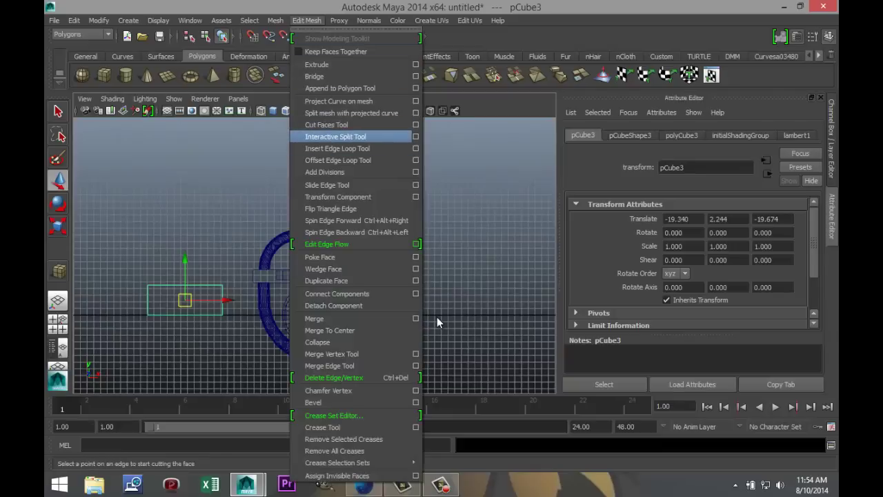
{"action": "left_click", "coordinate": [337, 148]}
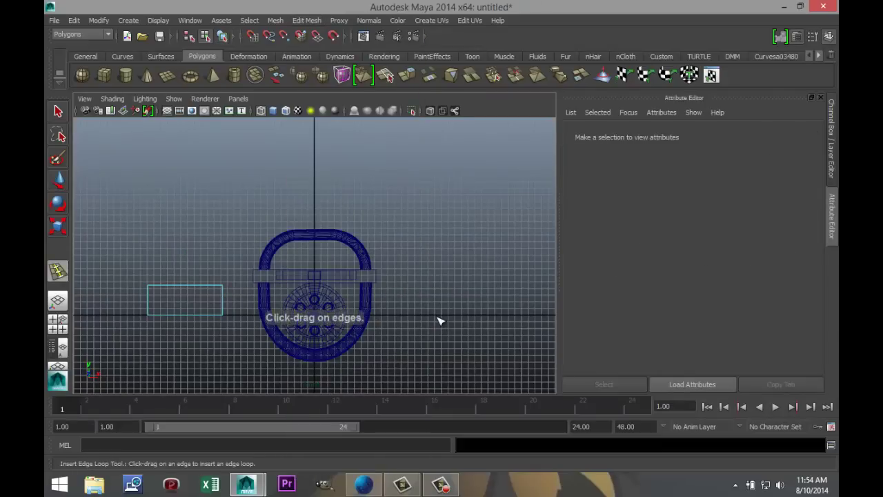
{"action": "left_click", "coordinate": [223, 292]}
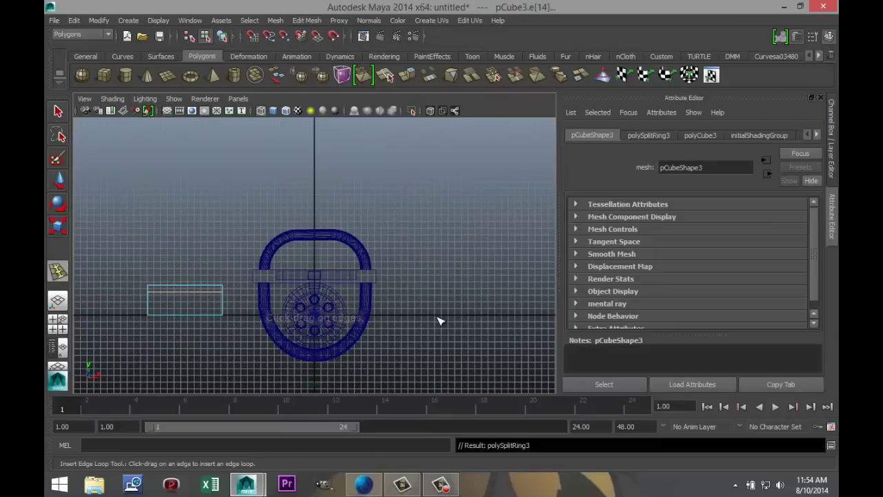
{"action": "key", "text": "q"}
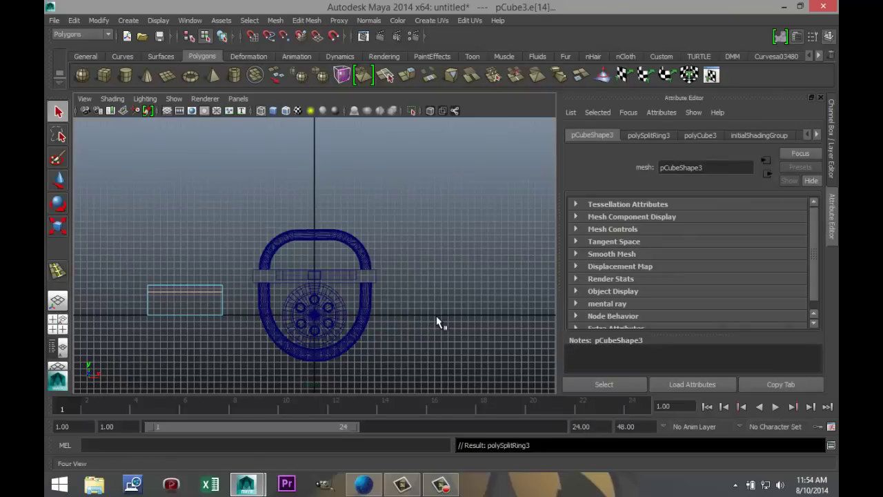
- Select the four side faces of the narrow band above the cube's edge loop
{"action": "key", "text": "space"}
{"action": "key", "text": "space"}
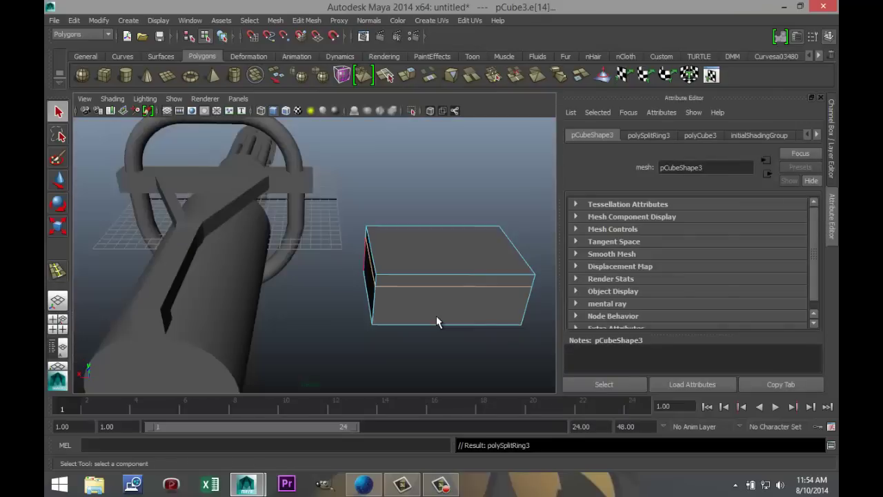
{"action": "scroll", "coordinate": [436, 321], "scroll_direction": "up", "scroll_amount": 3}
{"action": "right_click_drag", "start_coordinate": [436, 317], "coordinate": [438, 254]}
{"action": "left_click", "coordinate": [437, 292]}
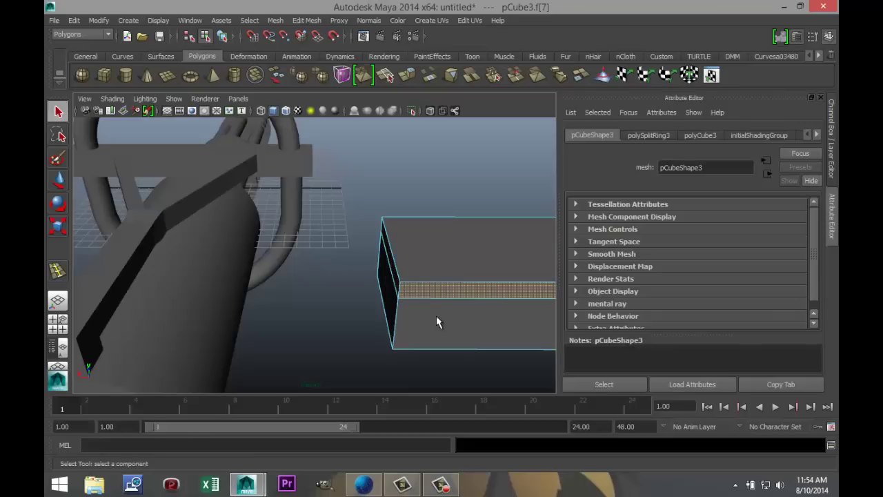
{"action": "left_click_drag", "start_coordinate": [436, 317], "coordinate": [437, 317], "text": "alt"}
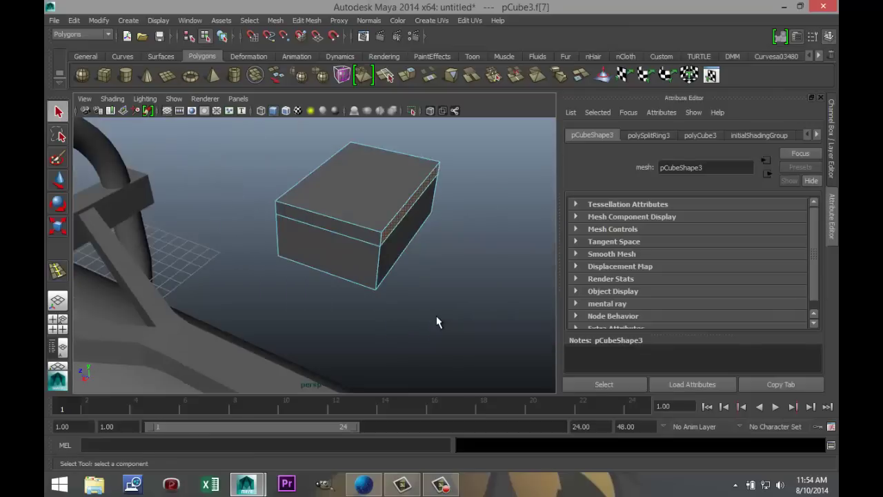
{"action": "key", "text": "f"}
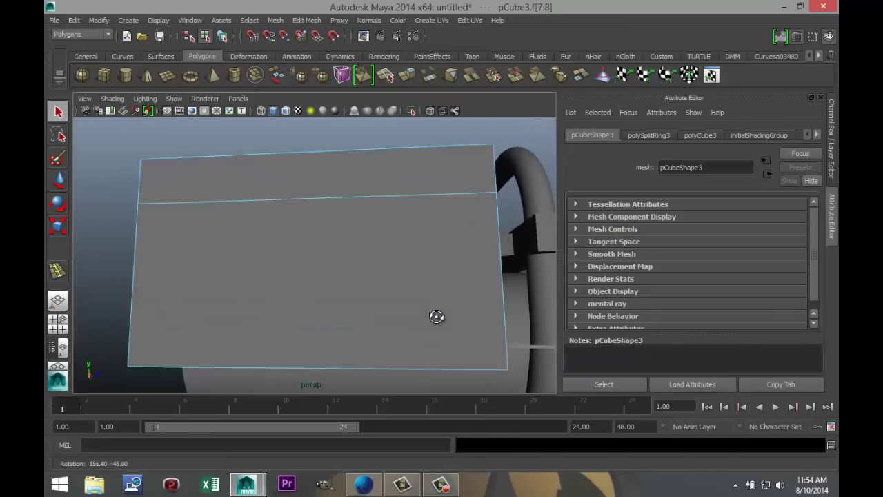
{"action": "left_click", "coordinate": [345, 182], "text": "shift"}
{"action": "left_click_drag", "start_coordinate": [437, 317], "coordinate": [438, 320], "text": "alt"}
{"action": "left_click", "coordinate": [228, 242], "text": "shift"}
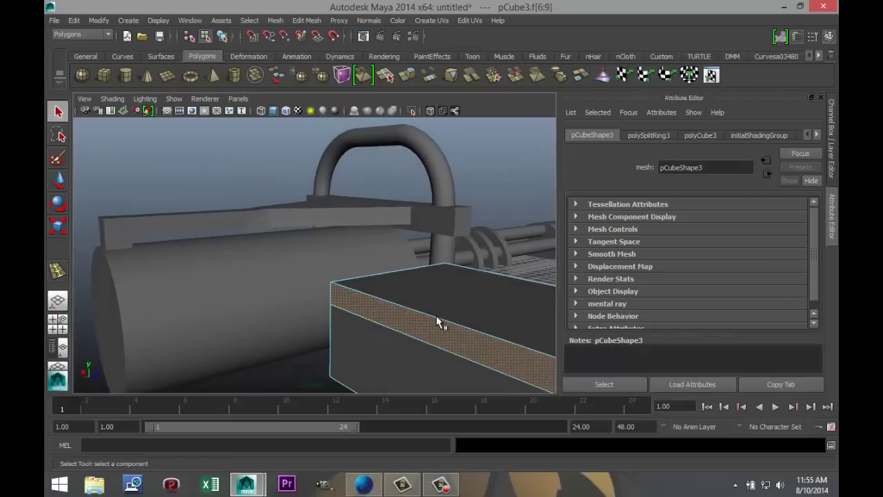
- Extrude the selected band faces and scale them slightly outward to form a protruding lid rim around the box
{"action": "left_click", "coordinate": [306, 21]}
{"action": "left_click", "coordinate": [318, 64]}
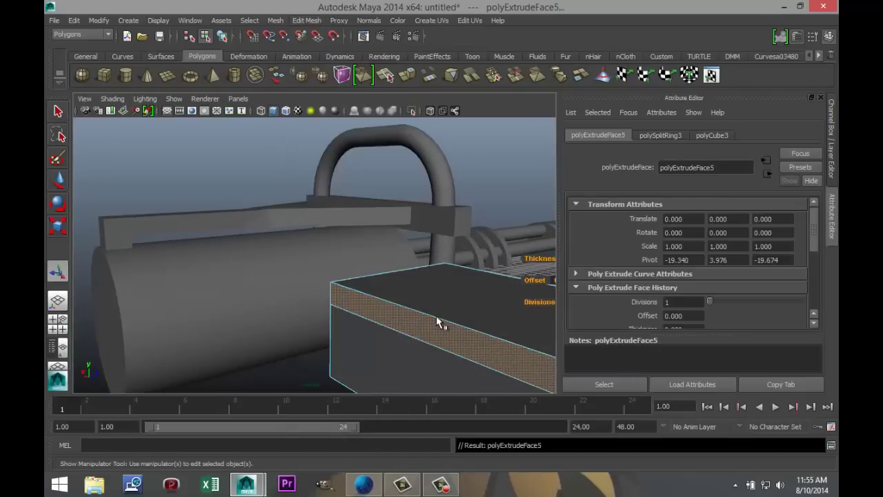
{"action": "scroll", "coordinate": [437, 318], "scroll_direction": "down", "scroll_amount": 5}
{"action": "key", "text": "r"}
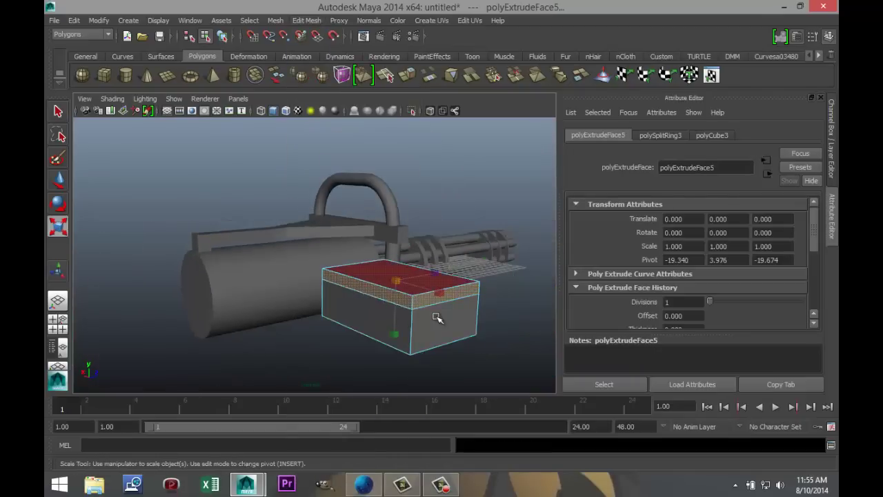
{"action": "left_click_drag", "start_coordinate": [395, 281], "coordinate": [398, 281]}
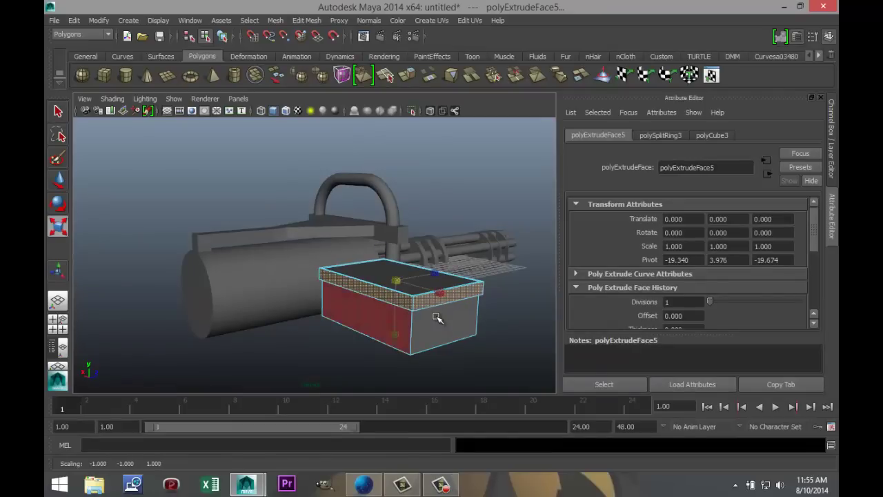
{"action": "left_click_drag", "start_coordinate": [437, 317], "coordinate": [437, 318], "text": "alt"}
{"action": "left_click", "coordinate": [437, 317]}
- Return the lidded box to object selection and scale it uniformly to 0.638
{"action": "right_click_drag", "start_coordinate": [419, 227], "coordinate": [473, 210]}
{"action": "left_click", "coordinate": [437, 318]}
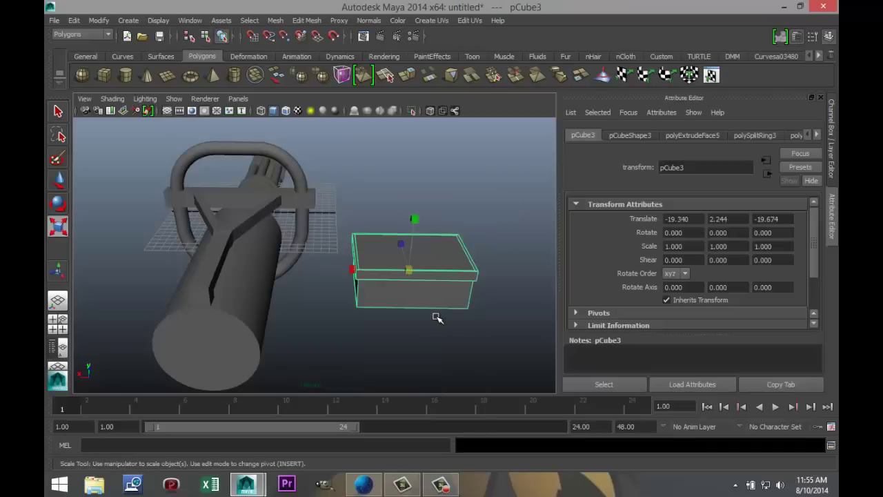
{"action": "left_click_drag", "start_coordinate": [437, 317], "coordinate": [437, 317], "text": "alt"}
{"action": "left_click_drag", "start_coordinate": [340, 337], "coordinate": [338, 337]}
{"action": "middle_click_drag", "start_coordinate": [436, 317], "coordinate": [437, 318]}
{"action": "left_click_drag", "start_coordinate": [437, 318], "coordinate": [436, 318], "text": "alt"}
- Move the lidded box against the rear cylinder's side, to an X translation of -8.420 and a Y translation of -0.406
{"action": "key", "text": "w"}
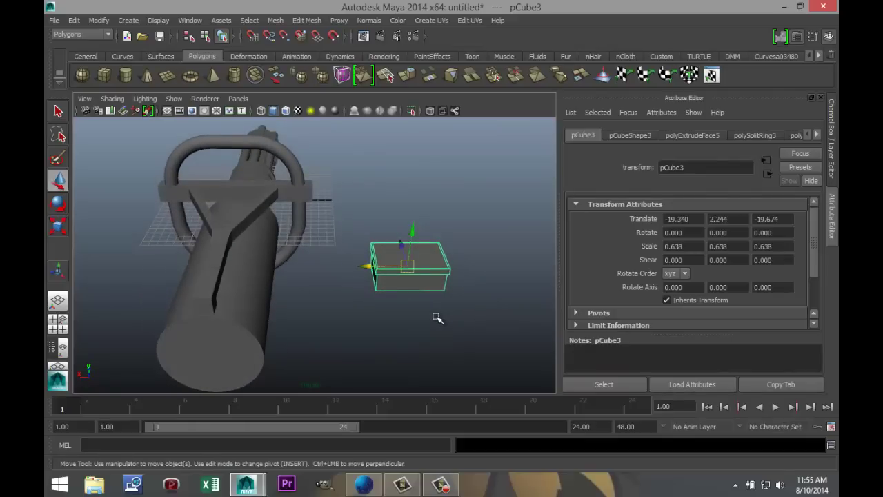
{"action": "mouse_move", "coordinate": [437, 317]}
{"action": "middle_mouse_down"}
{"action": "mouse_move", "coordinate": [430, 315]}
{"action": "mouse_move", "coordinate": [437, 318]}
{"action": "middle_mouse_up"}
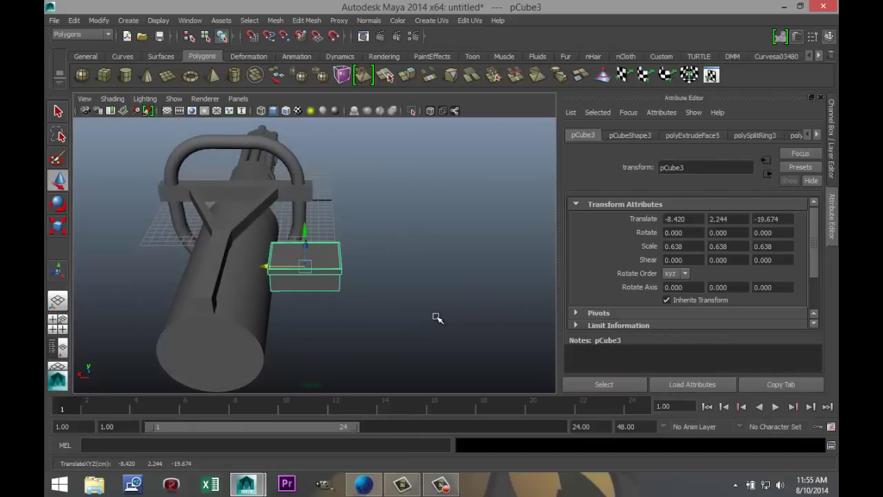
{"action": "left_click_drag", "start_coordinate": [437, 317], "coordinate": [437, 317], "text": "alt"}
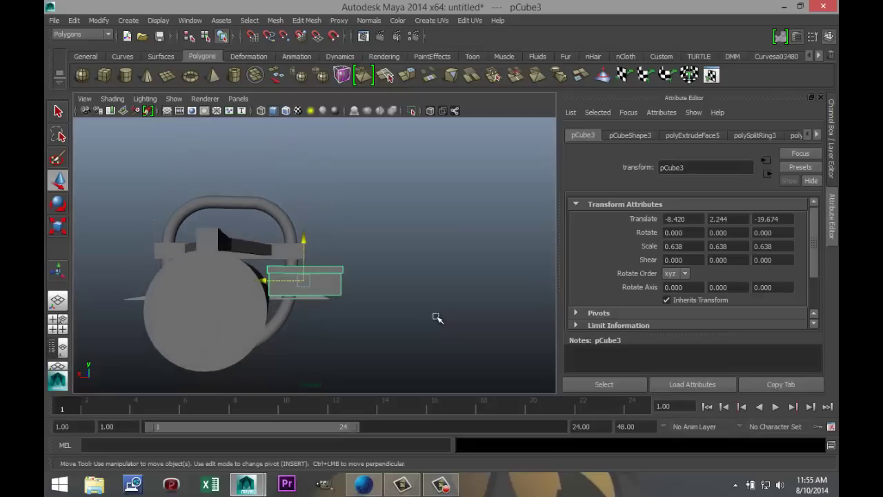
{"action": "middle_click_drag", "start_coordinate": [437, 317], "coordinate": [437, 317]}
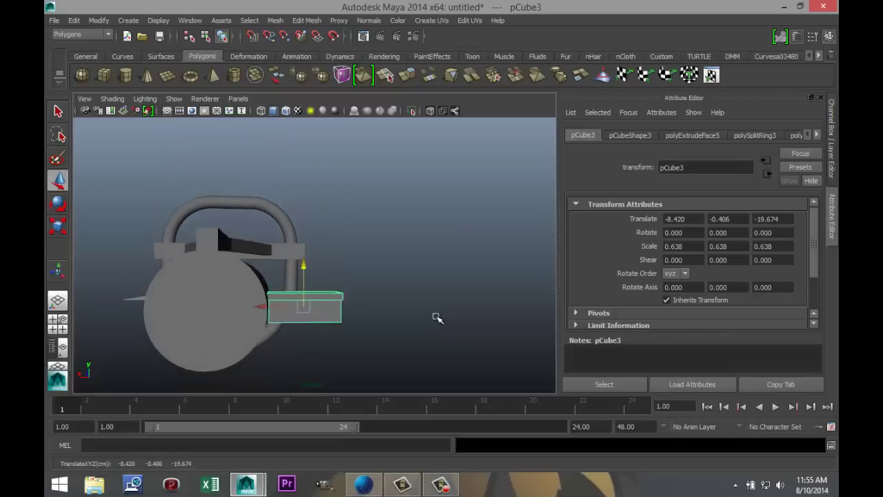
- Enlarge the lidded box to a scale of 1.109 in X and Y and 0.841 in Z
{"action": "left_click_drag", "start_coordinate": [437, 318], "coordinate": [437, 317], "text": "alt"}
{"action": "key", "text": "r"}
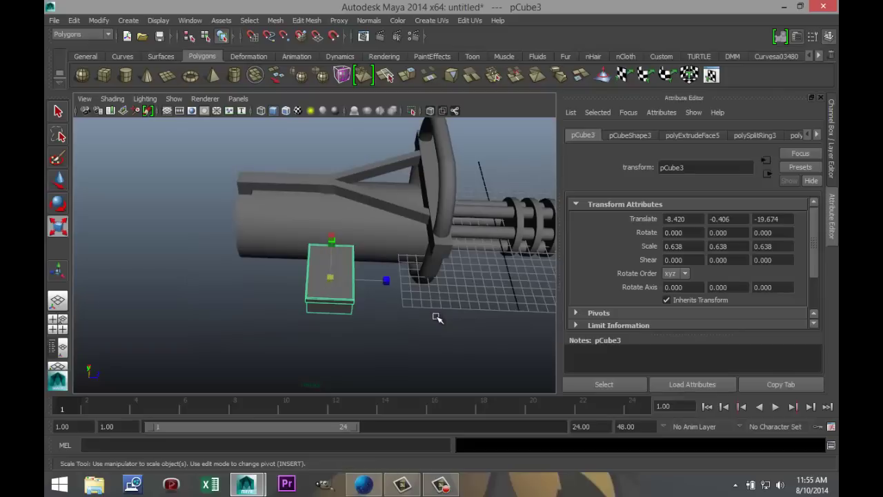
{"action": "middle_click_drag", "start_coordinate": [437, 318], "coordinate": [436, 317]}
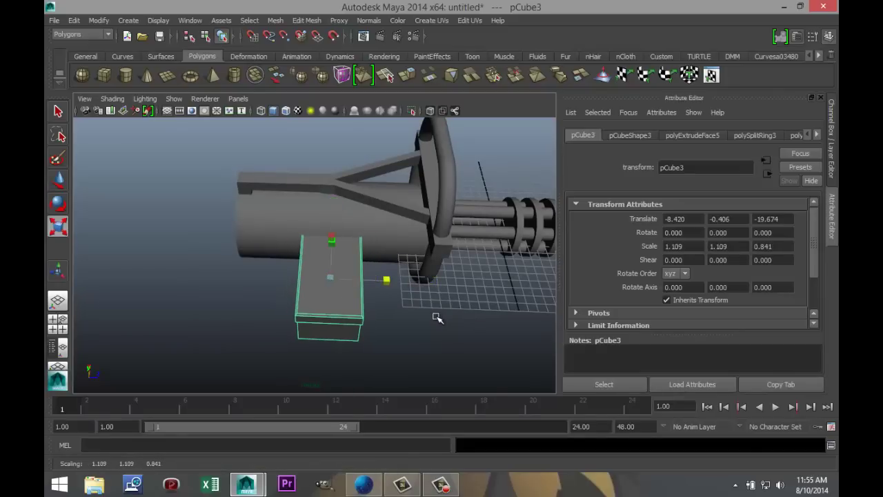
- Reposition the lidded box beside the rear cylinder at X -10.966 and Y 0.115, and deselect it
{"action": "left_click_drag", "start_coordinate": [437, 317], "coordinate": [437, 317], "text": "alt"}
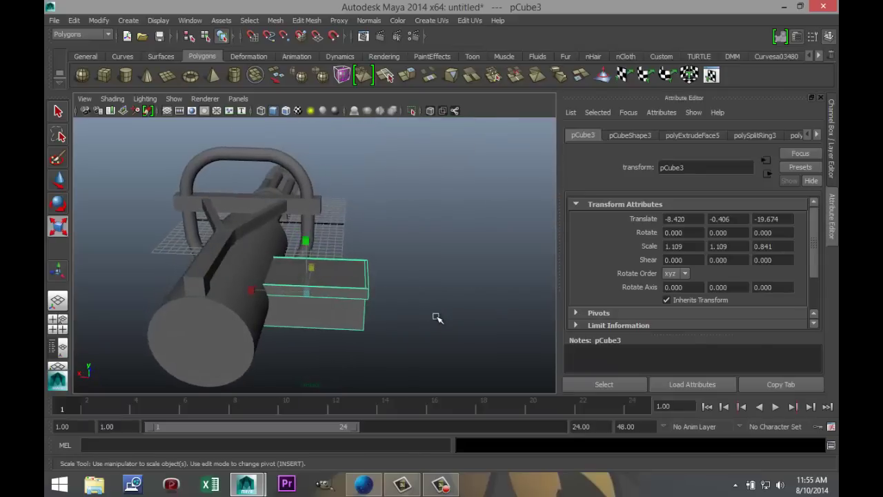
{"action": "key", "text": "w"}
{"action": "middle_click_drag", "start_coordinate": [437, 317], "coordinate": [437, 318]}
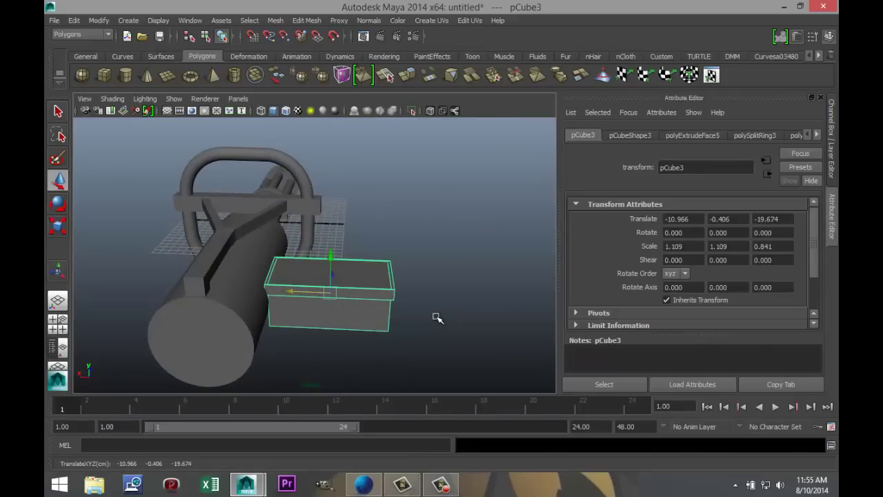
{"action": "left_click_drag", "start_coordinate": [436, 318], "coordinate": [436, 317], "text": "alt"}
{"action": "middle_click_drag", "start_coordinate": [436, 317], "coordinate": [437, 318]}
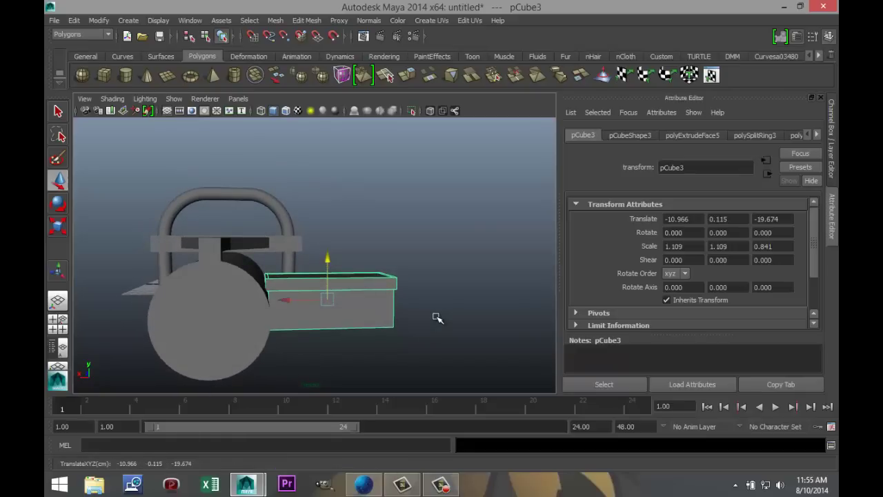
{"action": "left_click_drag", "start_coordinate": [437, 318], "coordinate": [436, 317], "text": "alt"}
{"action": "left_click", "coordinate": [437, 318]}
- Create an upright polygon cylinder on the gun's +X side, about 2.63 in radius and 15.43 high, centred near X 19.87, Z -5.30
{"action": "scroll", "coordinate": [437, 318], "scroll_direction": "down", "scroll_amount": 5}
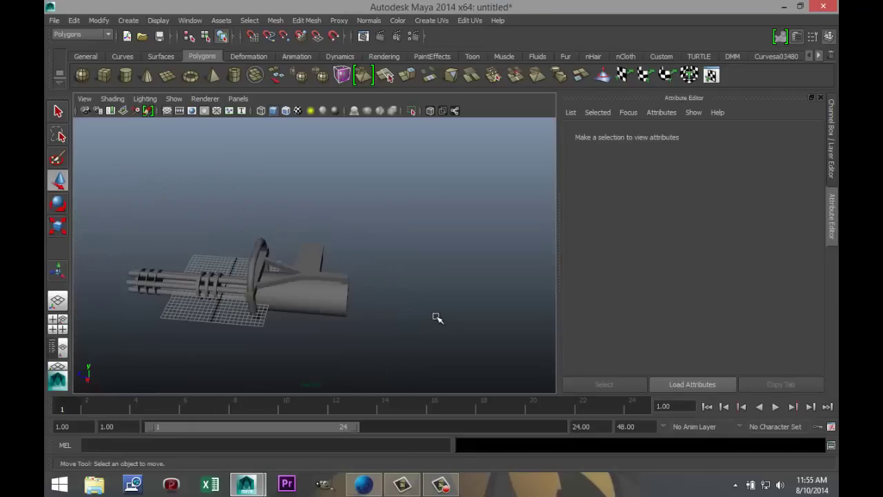
{"action": "scroll", "coordinate": [437, 317], "scroll_direction": "up", "scroll_amount": 3}
{"action": "left_click_drag", "start_coordinate": [436, 315], "coordinate": [436, 316], "text": "alt"}
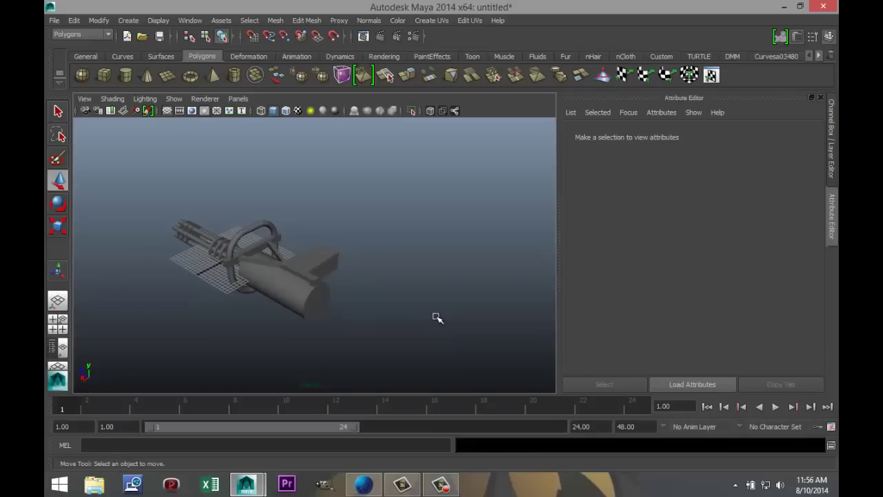
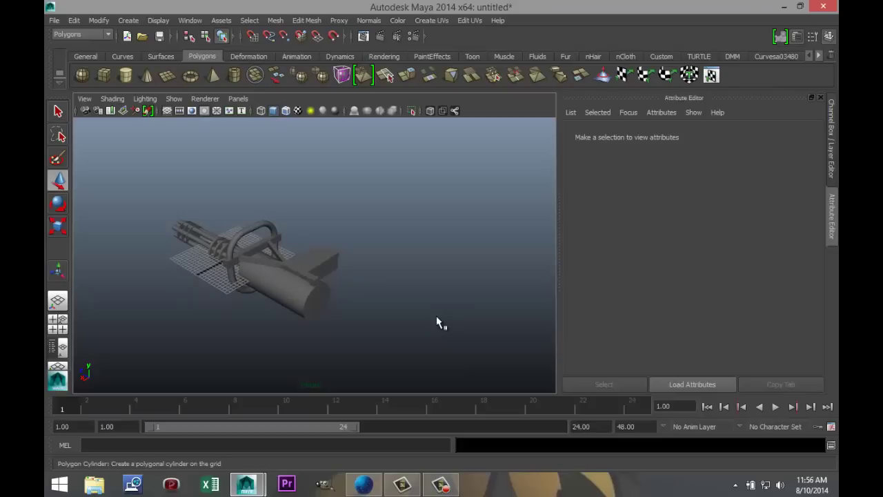
{"action": "left_click", "coordinate": [125, 75]}
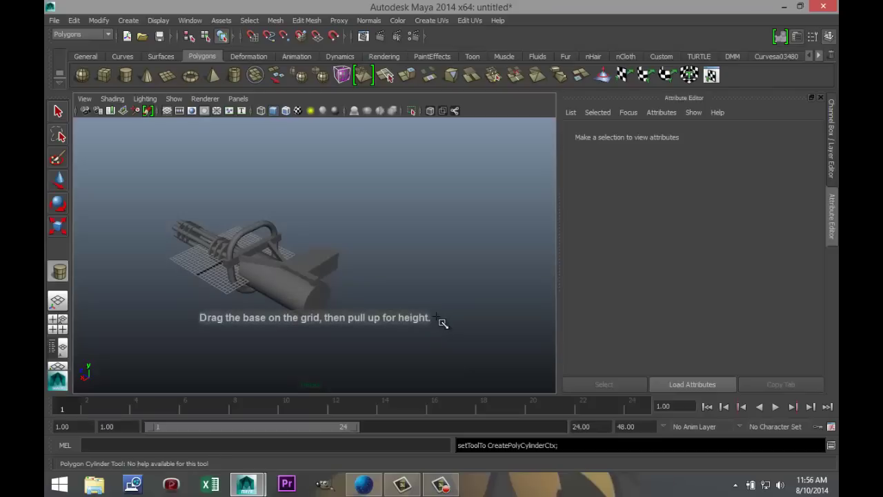
{"action": "left_click_drag", "start_coordinate": [183, 298], "coordinate": [194, 300]}
{"action": "left_click_drag", "start_coordinate": [441, 310], "coordinate": [437, 319]}
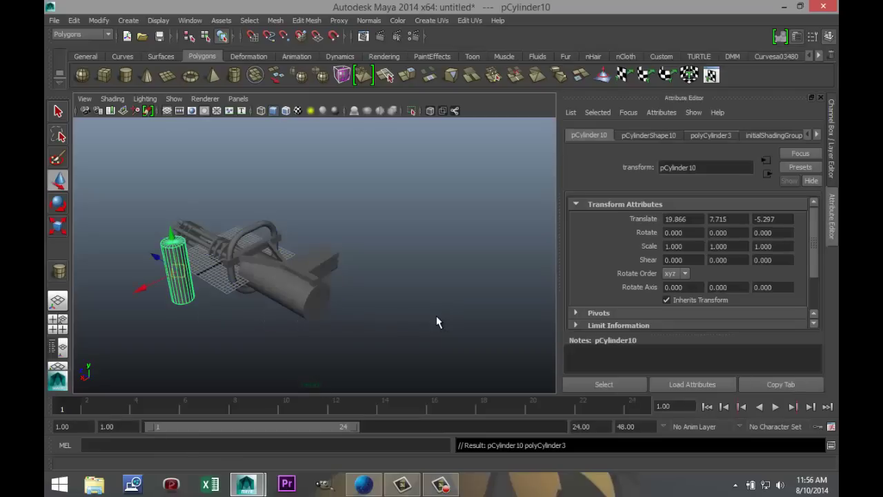
- Set the new cylinder's axis subdivisions to 40
{"action": "double_click", "coordinate": [670, 253]}
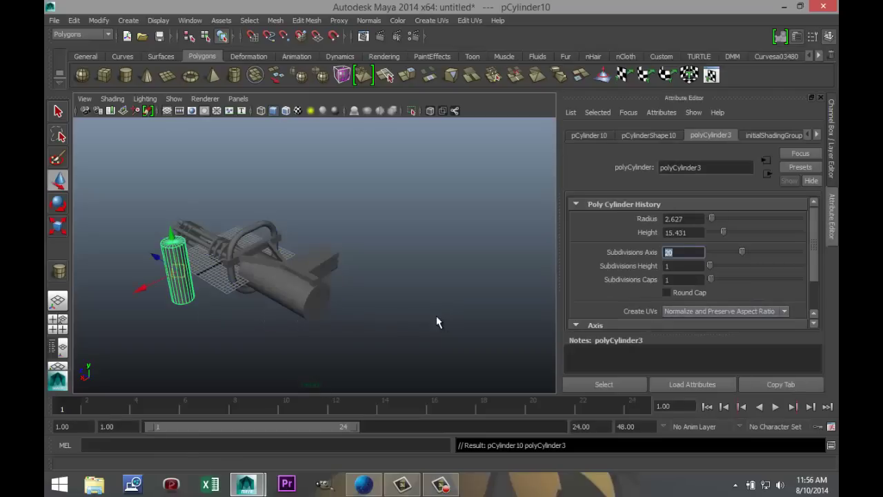
{"action": "type", "text": "410"}
{"action": "key", "text": "BackSpace"}
{"action": "key", "text": "BackSpace"}
{"action": "type", "text": "0"}
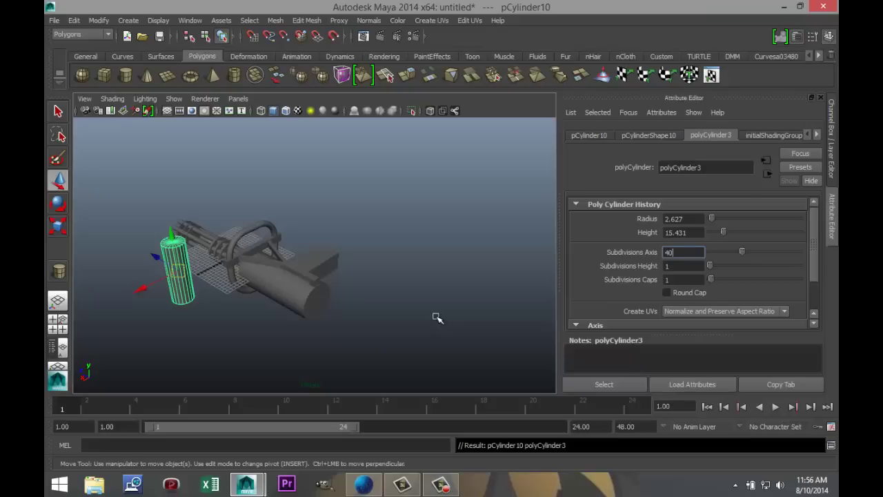
{"action": "key", "text": "Return"}
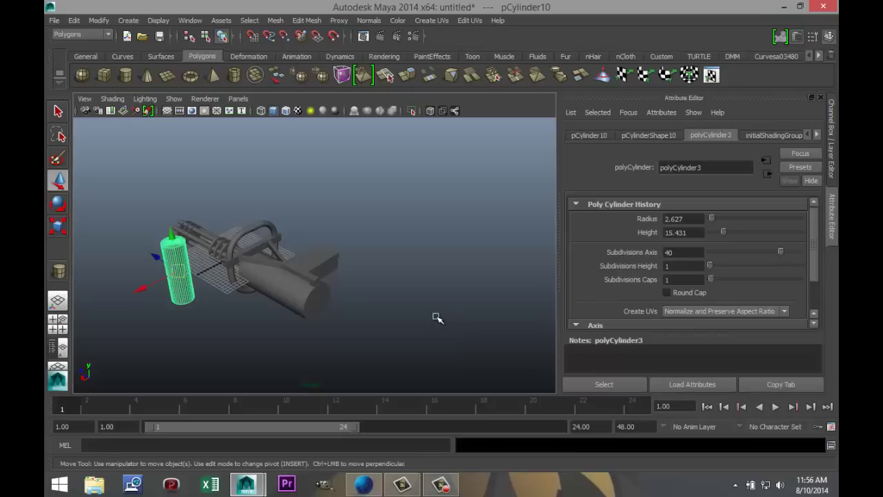
- Rotate the 40-sided cylinder to 90 degrees about Z so it lies horizontally across the gun, keeping it selected
{"action": "key", "text": "r"}
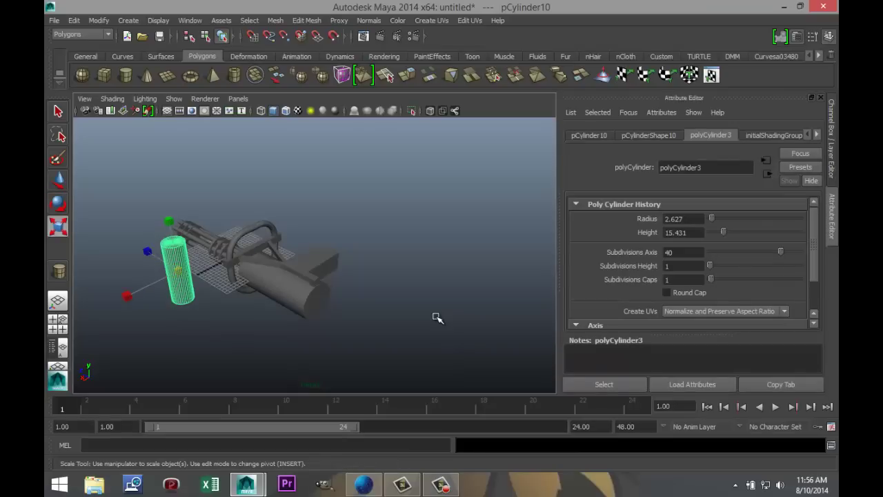
{"action": "key", "text": "e"}
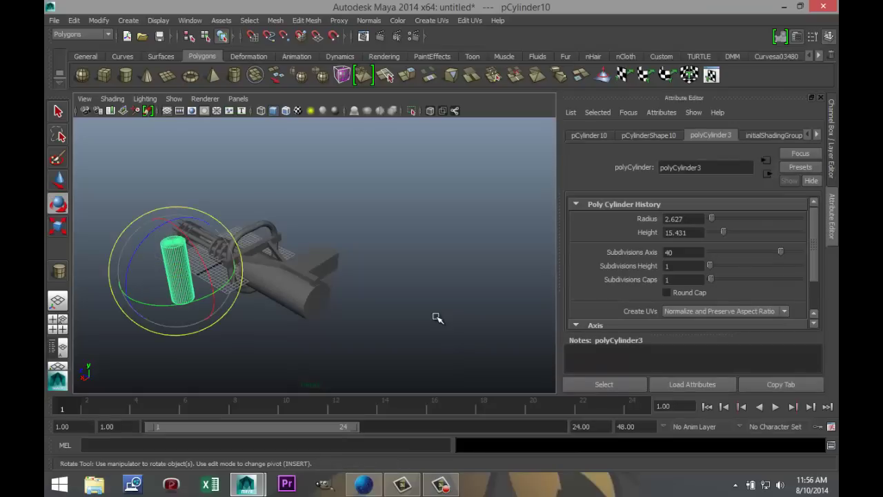
{"action": "left_click_drag", "start_coordinate": [130, 263], "coordinate": [200, 219]}
{"action": "left_click", "coordinate": [648, 135]}
{"action": "left_click", "coordinate": [590, 135]}
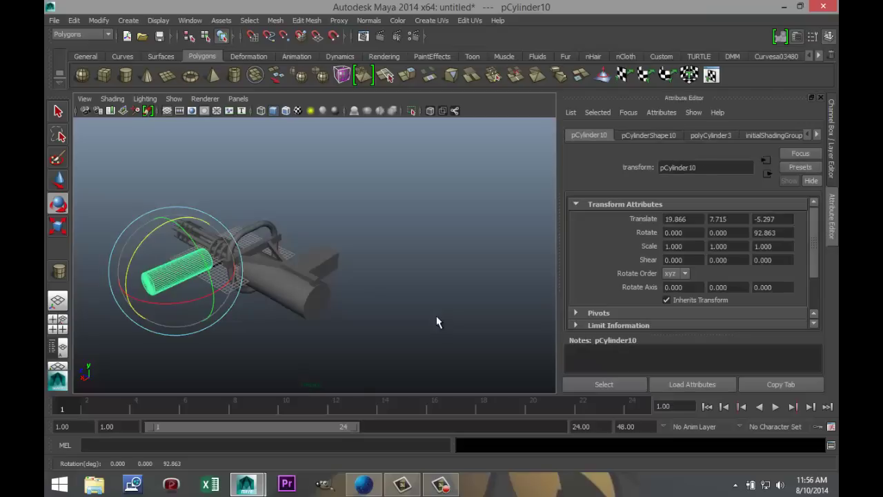
{"action": "left_click", "coordinate": [773, 233]}
{"action": "type", "text": "90"}
{"action": "key", "text": "Return"}
{"action": "left_click", "coordinate": [437, 317]}
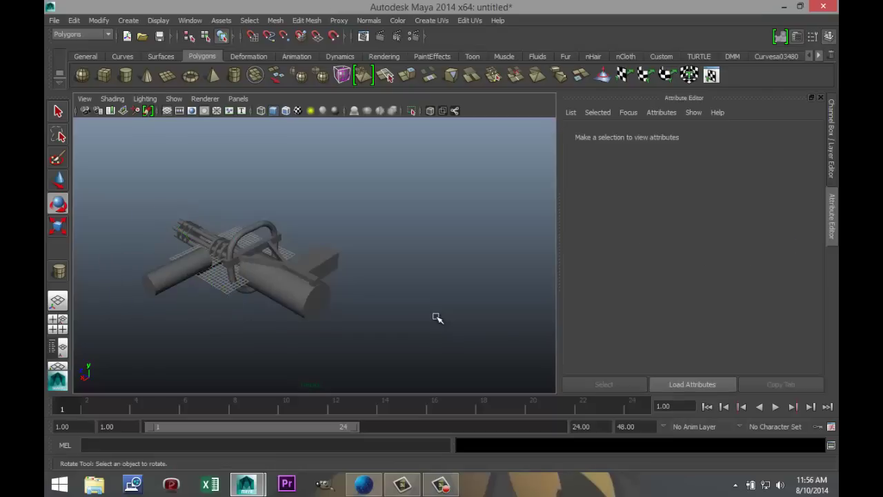
{"action": "key", "text": "ctrl+z"}
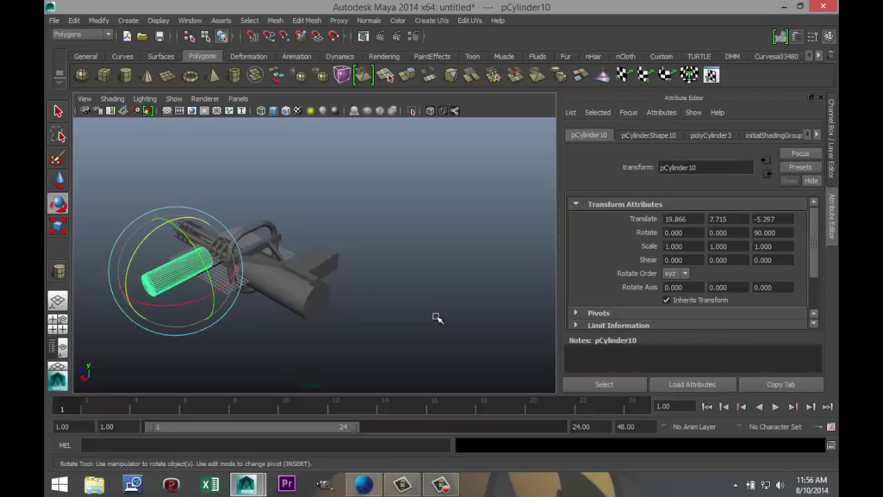
- Scale the horizontal cylinder to about 0.399 in X and Z and 0.686 in Y
{"action": "key", "text": "r"}
{"action": "left_click_drag", "start_coordinate": [177, 270], "coordinate": [137, 270]}
{"action": "left_click_drag", "start_coordinate": [222, 249], "coordinate": [249, 236]}
- Move the horizontal cylinder in the side view to about Y 5.502, Z -8.986, in line with the handle frame
{"action": "left_click", "coordinate": [58, 325]}
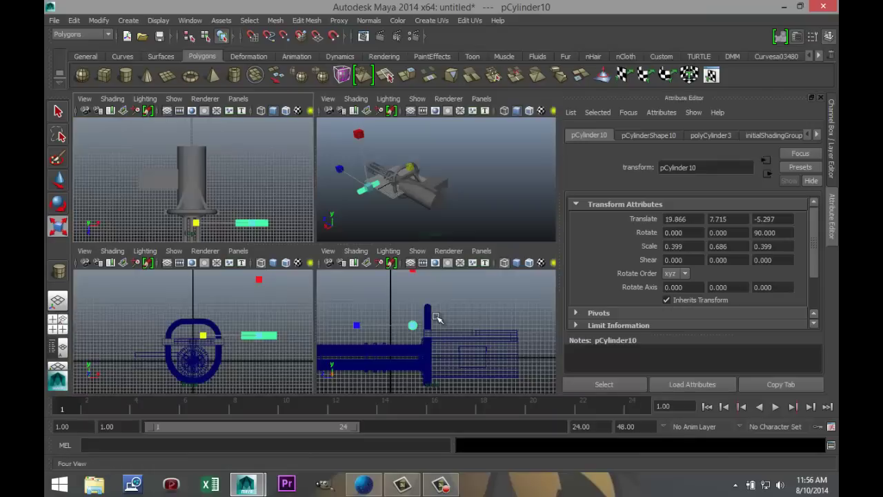
{"action": "key", "text": "space"}
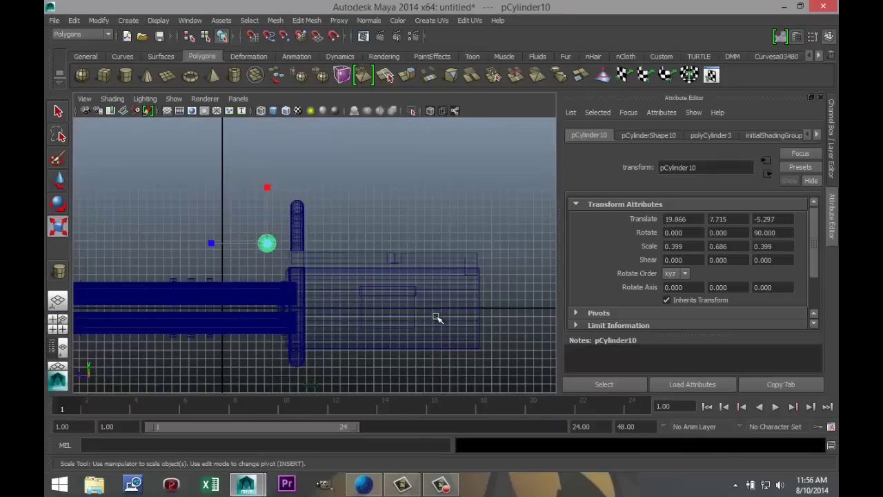
{"action": "key", "text": "w"}
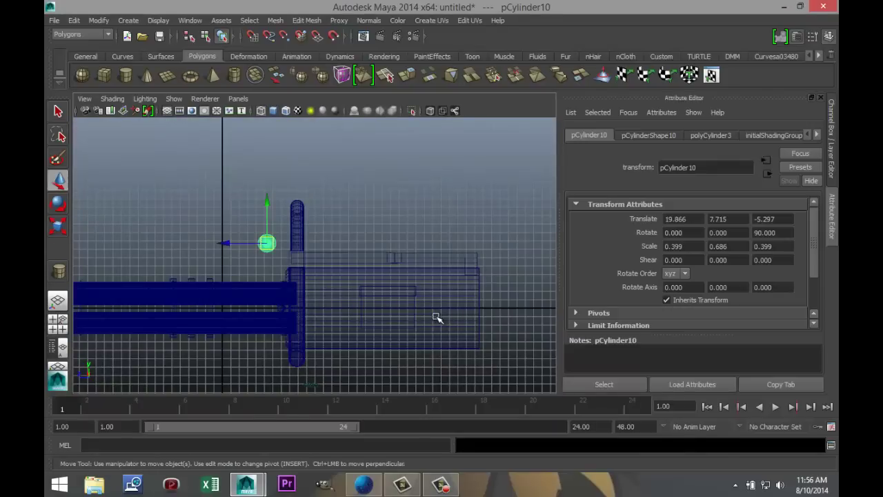
{"action": "middle_click_drag", "start_coordinate": [436, 317], "coordinate": [467, 335]}
- Move the cylinder to about X 15.128, Y 5.873 in the front view and scale it to 0.237 in X and Z, 0.476 in Y
{"action": "key", "text": "space"}
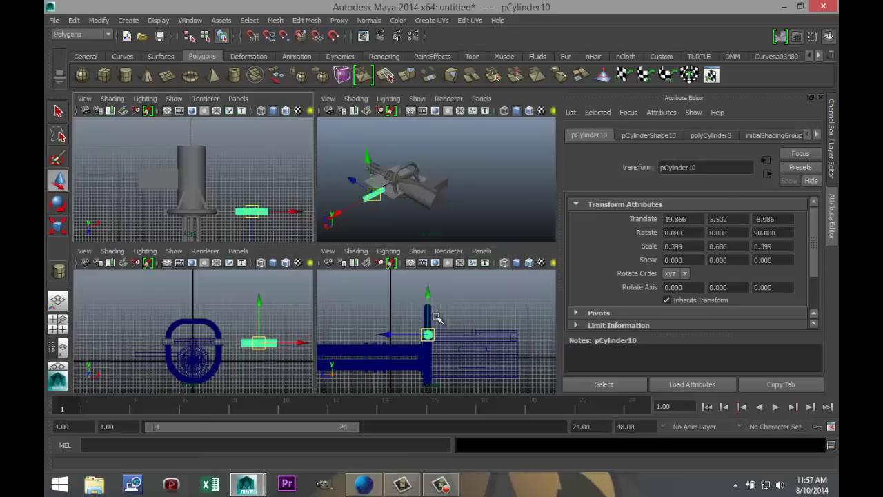
{"action": "key", "text": "space"}
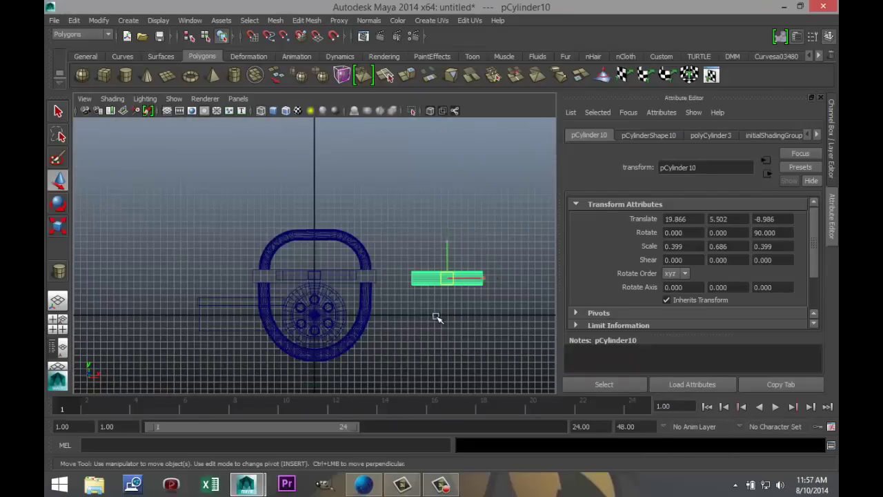
{"action": "mouse_move", "coordinate": [437, 317]}
{"action": "middle_mouse_down"}
{"action": "mouse_move", "coordinate": [405, 315]}
{"action": "mouse_move", "coordinate": [436, 316]}
{"action": "middle_mouse_up"}
{"action": "key", "text": "r"}
{"action": "key", "text": "w"}
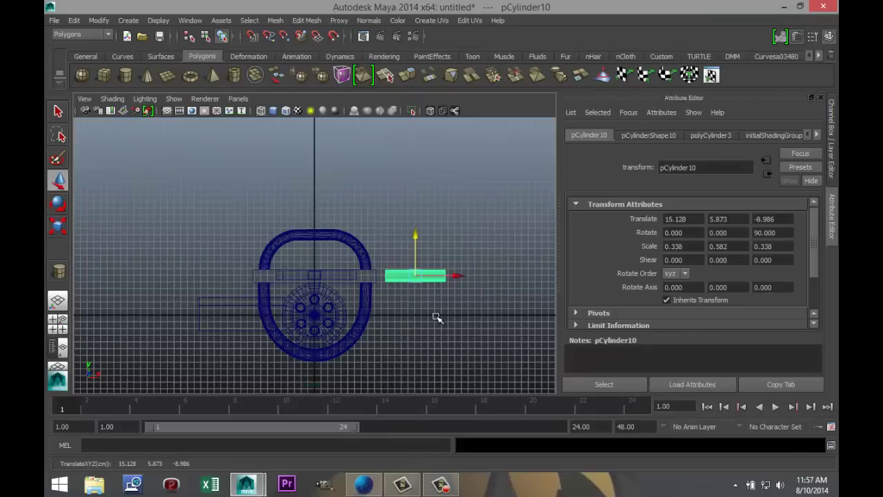
{"action": "key", "text": "r"}
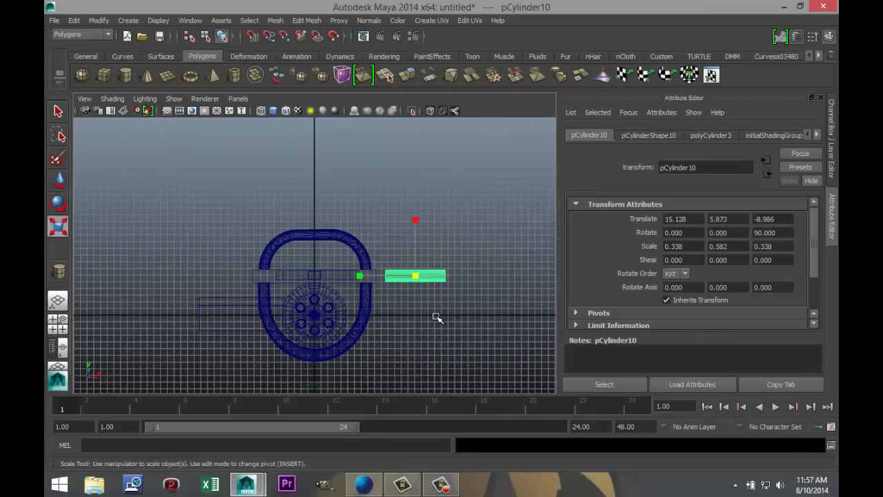
{"action": "middle_click_drag", "start_coordinate": [436, 317], "coordinate": [436, 317]}
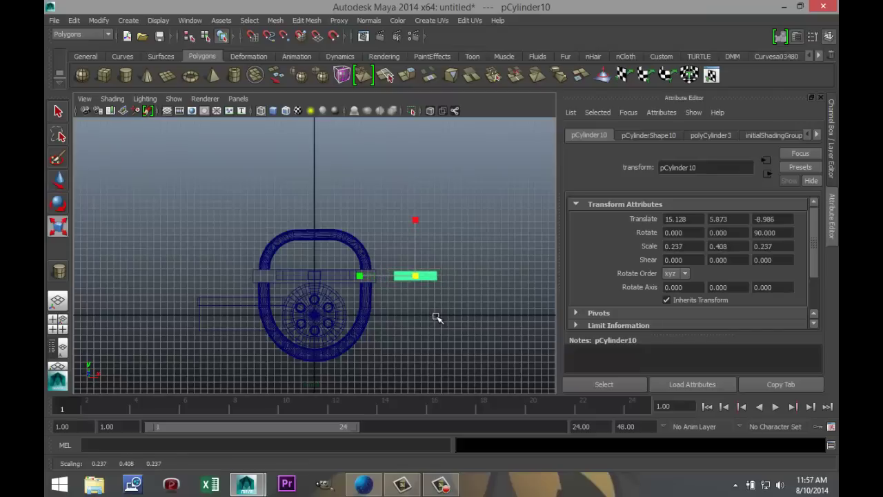
{"action": "left_click_drag", "start_coordinate": [359, 275], "coordinate": [351, 276]}
- Centre the thin rod on the handle frame at about X 0.078 and lengthen it to a Y scale of 1.814
{"action": "key", "text": "w"}
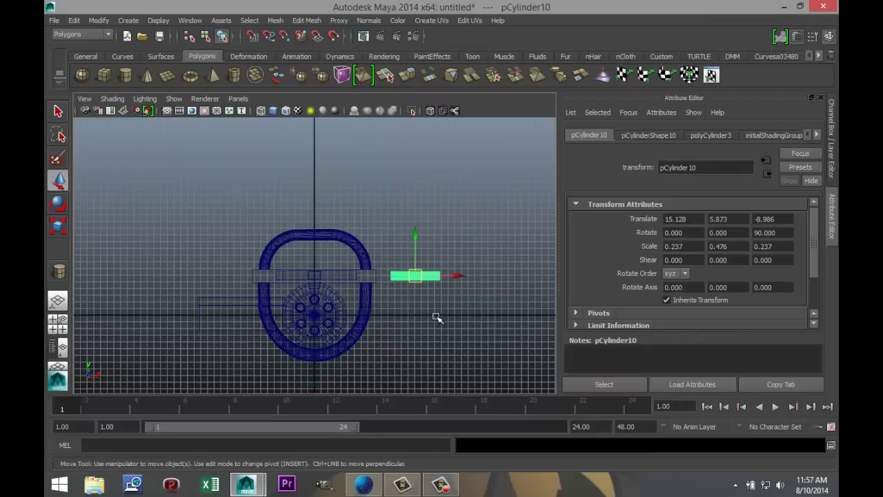
{"action": "left_click_drag", "start_coordinate": [457, 276], "coordinate": [356, 275]}
{"action": "key", "text": "r"}
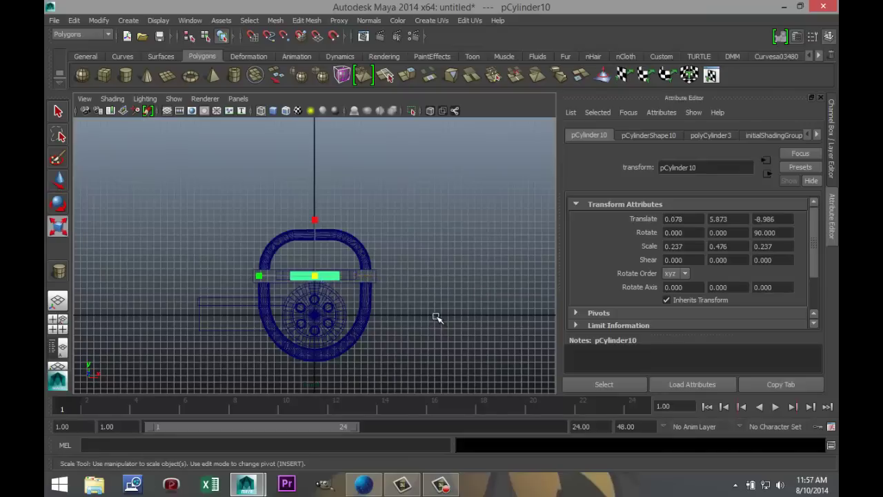
{"action": "left_click_drag", "start_coordinate": [258, 275], "coordinate": [101, 276]}
- Examine from several angles in the perspective view how the rod passes through the handle frame
{"action": "key", "text": "space"}
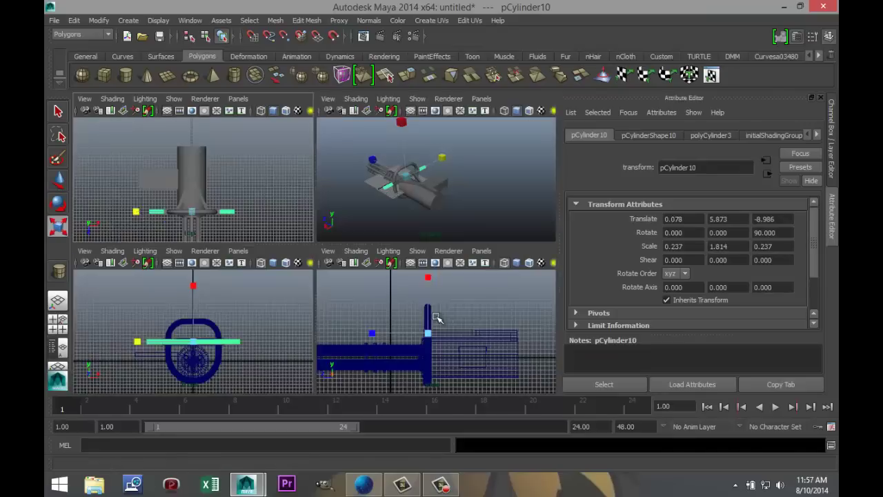
{"action": "key", "text": "space"}
{"action": "scroll", "coordinate": [436, 317], "scroll_direction": "up", "scroll_amount": 6}
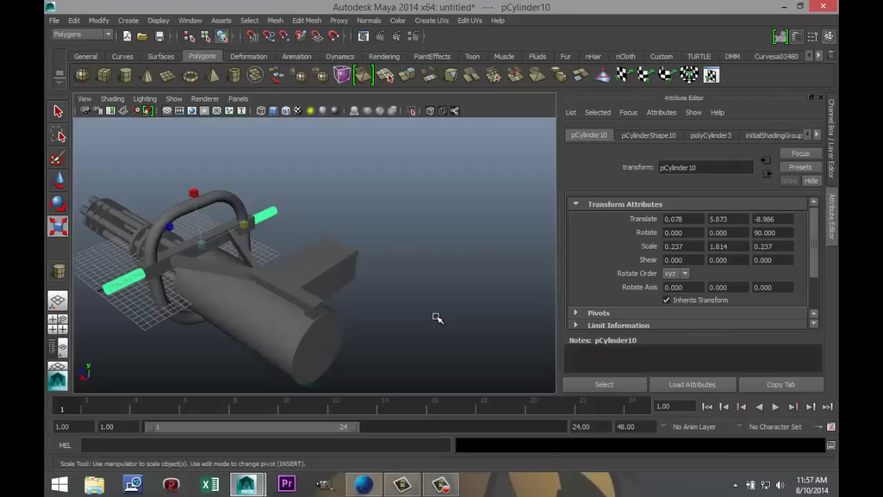
{"action": "left_click_drag", "start_coordinate": [436, 317], "coordinate": [436, 317], "text": "alt"}
{"action": "scroll", "coordinate": [437, 317], "scroll_direction": "down", "scroll_amount": 3}
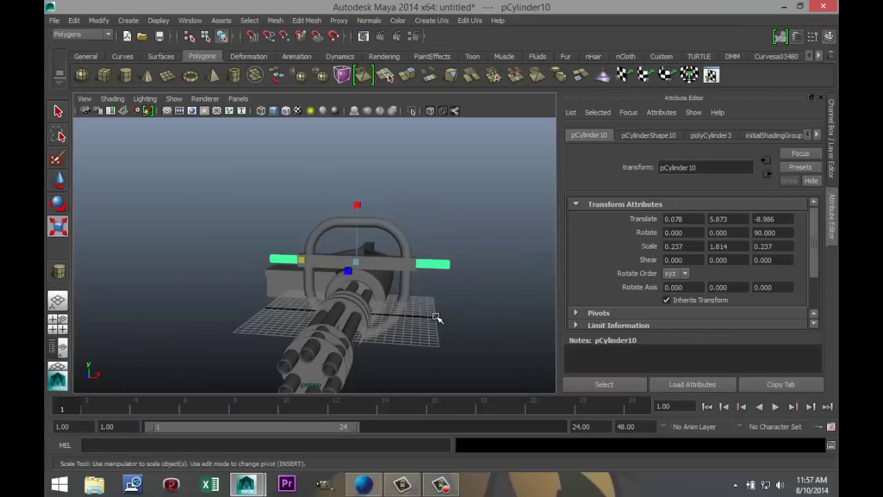
{"action": "scroll", "coordinate": [437, 316], "scroll_direction": "up", "scroll_amount": 3}
{"action": "scroll", "coordinate": [436, 316], "scroll_direction": "down", "scroll_amount": 3}
{"action": "left_click_drag", "start_coordinate": [436, 317], "coordinate": [436, 316], "text": "alt"}
{"action": "scroll", "coordinate": [434, 315], "scroll_direction": "down", "scroll_amount": 2}
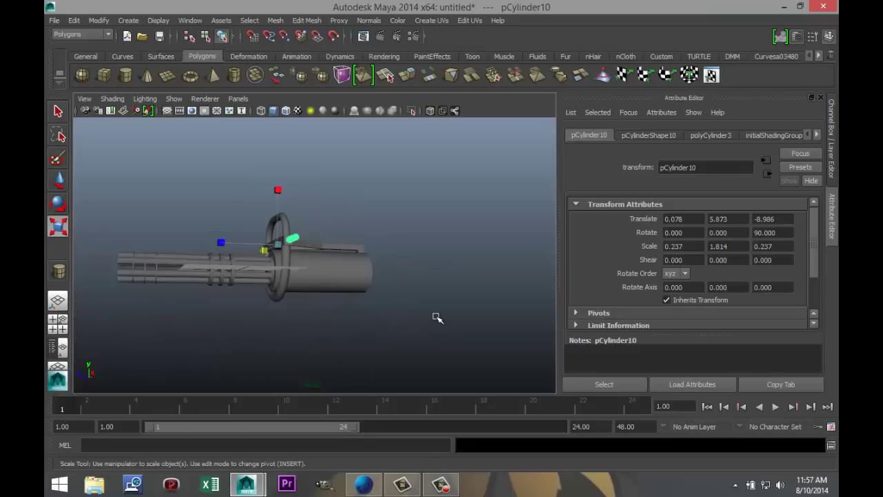
- Create an upright polygon cylinder beside the barrels, about 3.33 in radius and 14.76 high, centred near X 15.21, Z 5.02
{"action": "left_click", "coordinate": [125, 74]}
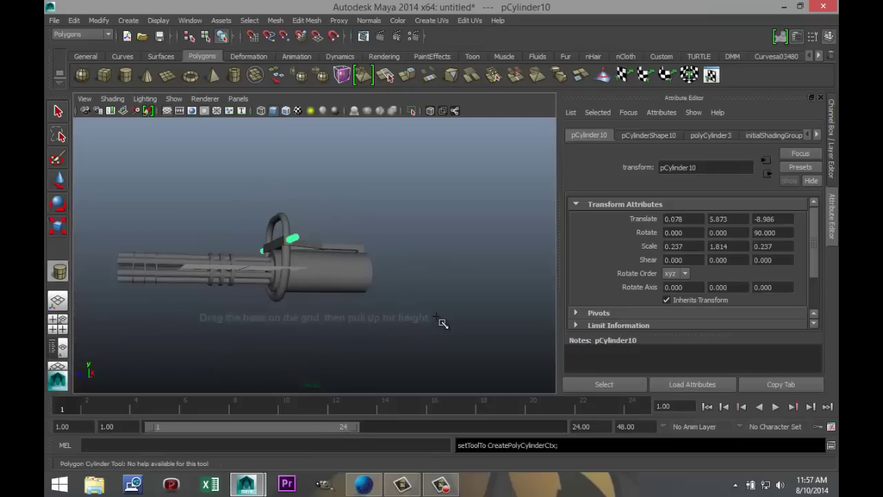
{"action": "left_click_drag", "start_coordinate": [437, 317], "coordinate": [436, 317], "text": "alt"}
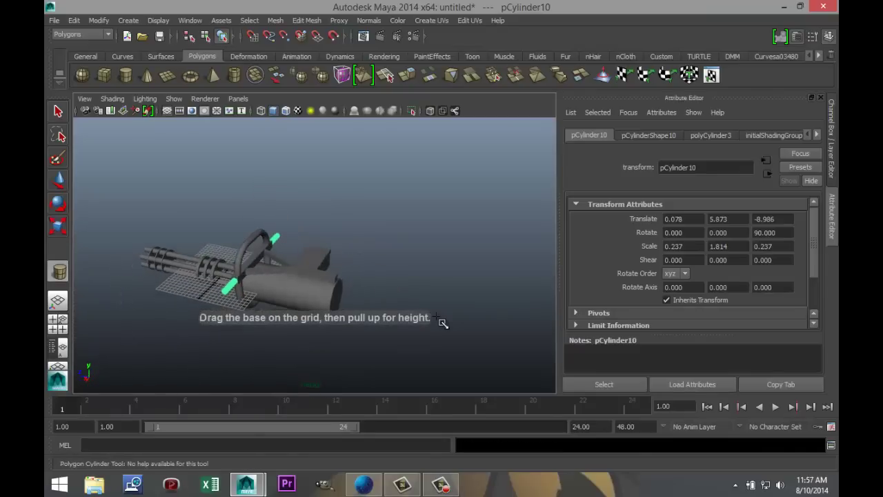
{"action": "left_click_drag", "start_coordinate": [172, 302], "coordinate": [186, 304]}
{"action": "left_click_drag", "start_coordinate": [441, 309], "coordinate": [438, 318]}
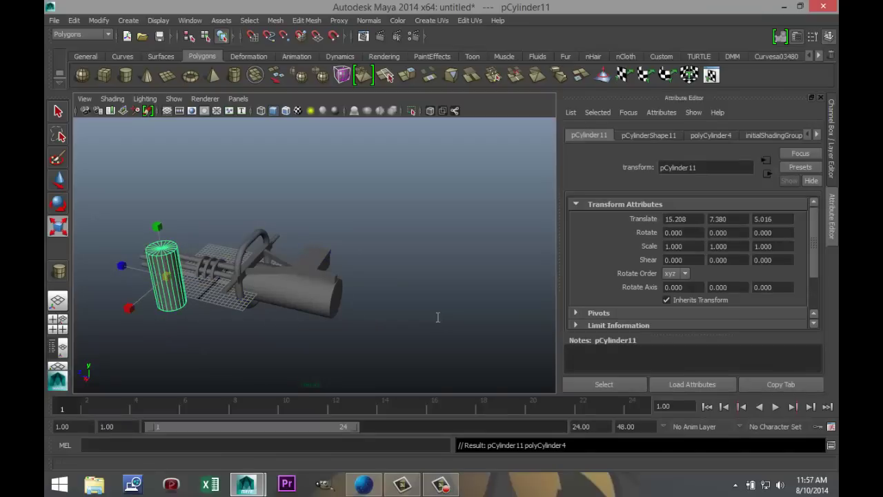
- Set the upright cylinder's axis subdivisions to 40 and deselect it
{"action": "double_click", "coordinate": [671, 253]}
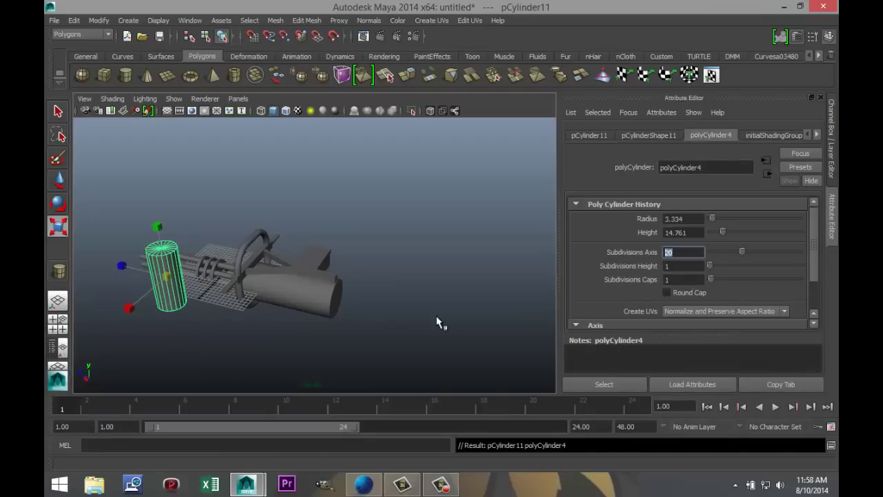
{"action": "type", "text": "40"}
{"action": "key", "text": "Return"}
{"action": "left_click", "coordinate": [437, 317]}
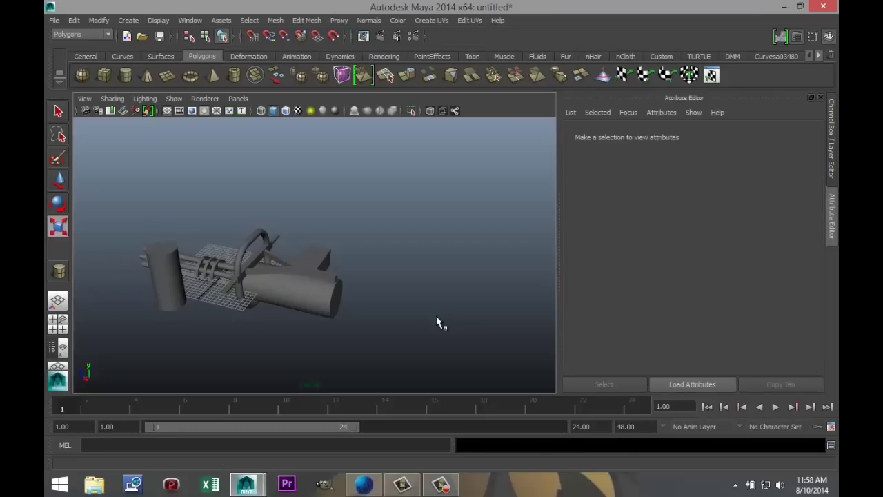
- Create a flat polygon cylinder beside the gun, about 4.16 in radius and 1.71 high, with 40 axis subdivisions
{"action": "left_click", "coordinate": [126, 75]}
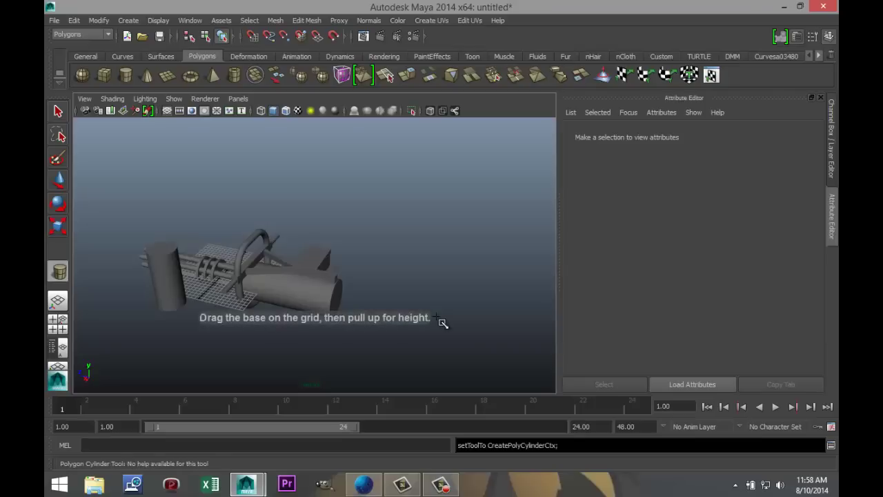
{"action": "left_click_drag", "start_coordinate": [224, 334], "coordinate": [244, 336]}
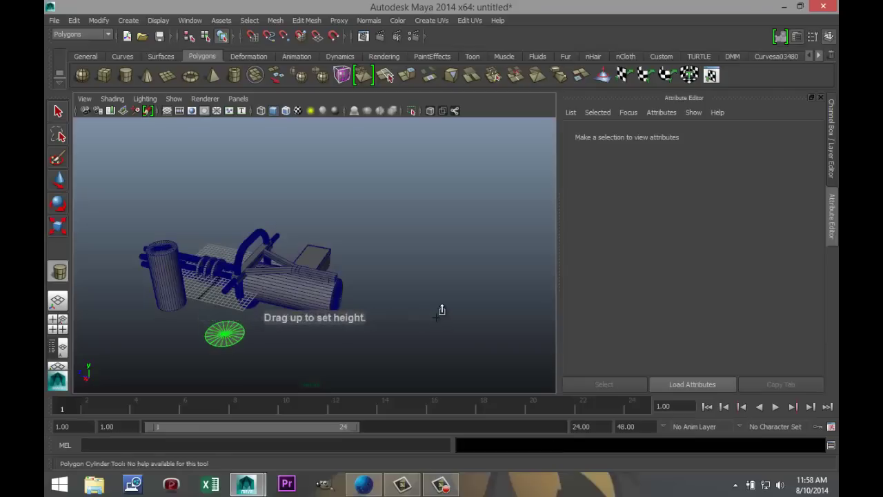
{"action": "left_click_drag", "start_coordinate": [442, 310], "coordinate": [437, 318]}
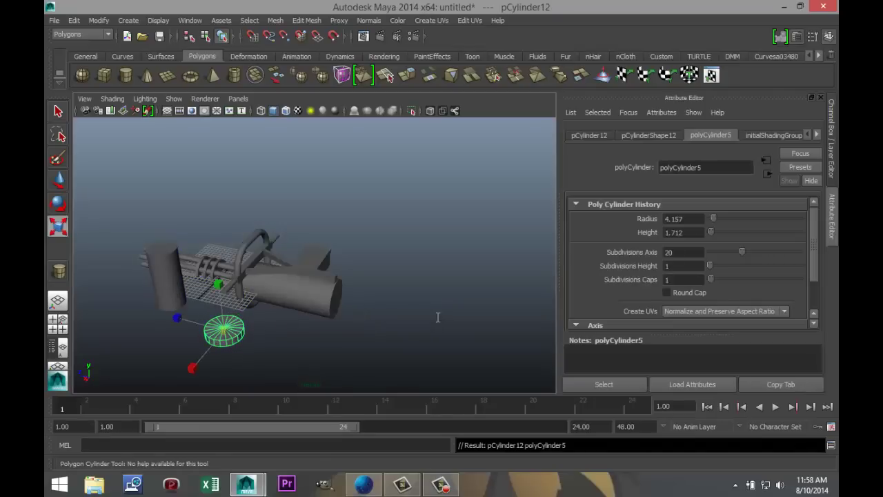
{"action": "type", "text": "40"}
{"action": "key", "text": "Return"}
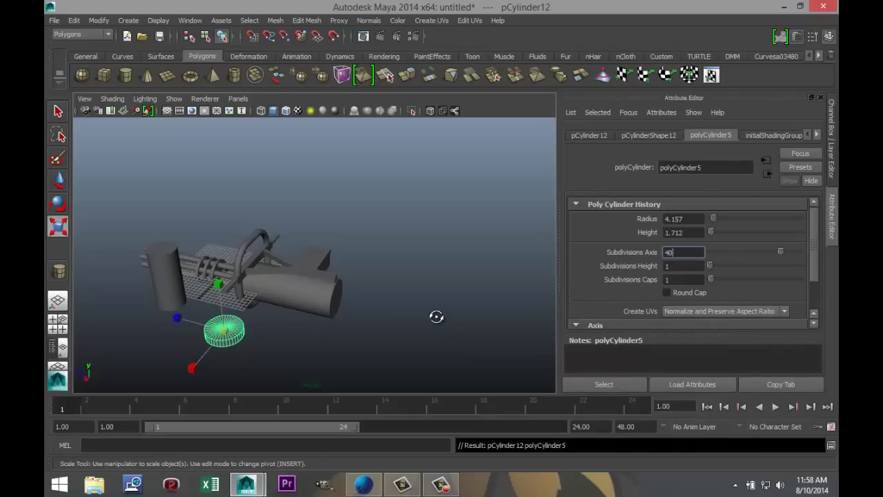
- Stretch the flat disc into an oval with a Z scale of about 1.396
{"action": "left_click_drag", "start_coordinate": [436, 315], "coordinate": [435, 314], "text": "alt"}
{"action": "left_click", "coordinate": [207, 320]}
{"action": "left_click_drag", "start_coordinate": [207, 319], "coordinate": [185, 320]}
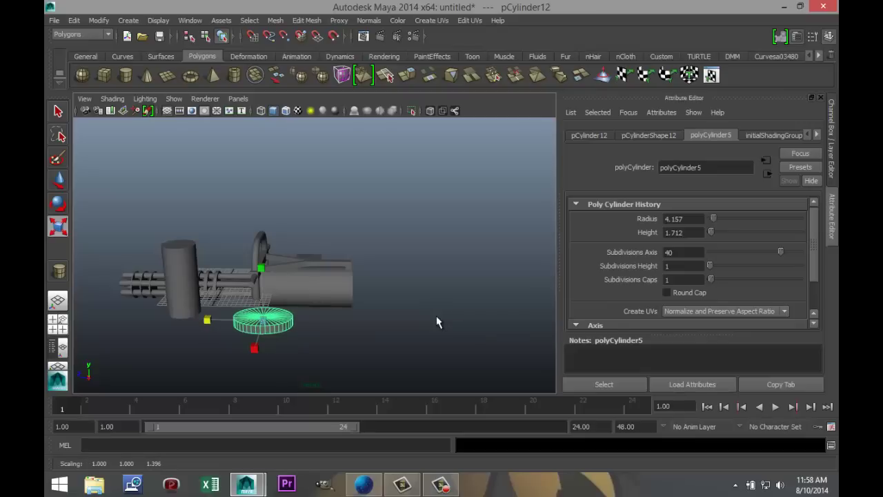
- Move the oval disc in the side view level with the upright cylinder's upper end, at about Y 13.842, Z 2.537
{"action": "key", "text": "space"}
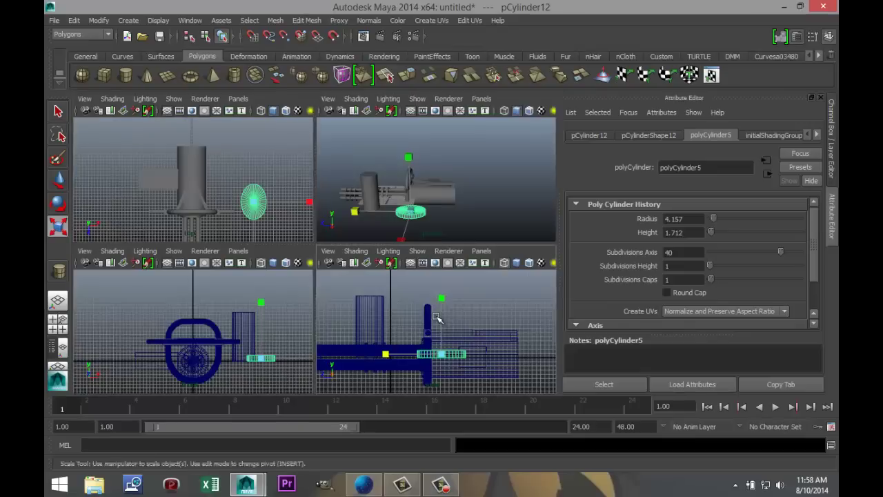
{"action": "key", "text": "space"}
{"action": "key", "text": "w"}
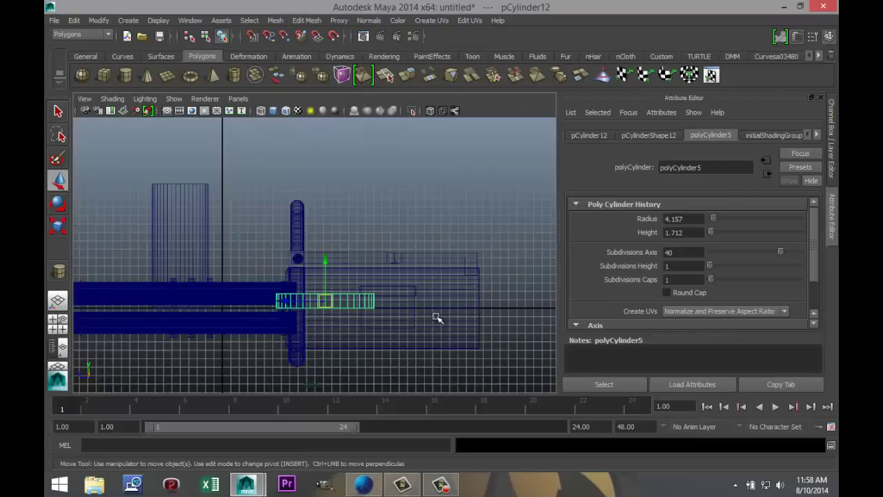
{"action": "middle_click_drag", "start_coordinate": [436, 316], "coordinate": [311, 208]}
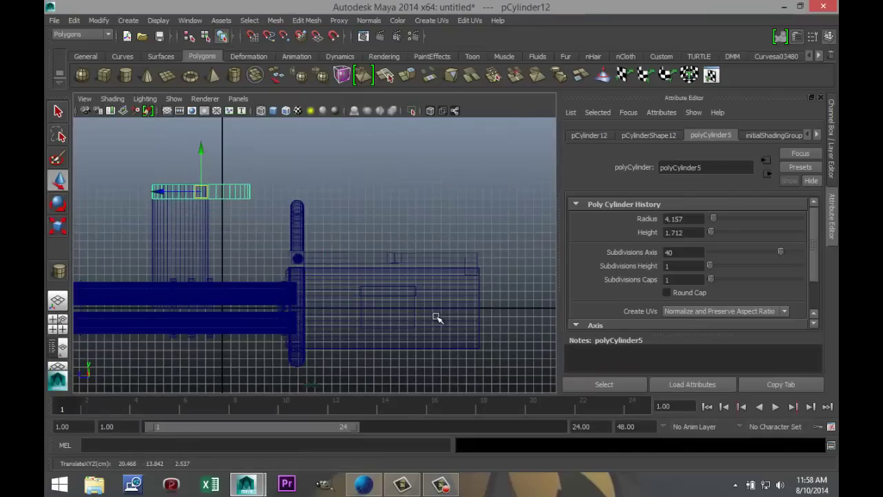
- Shorten the oval disc along Z and shift it to about Z 3.865 over the upright cylinder
{"action": "key", "text": "r"}
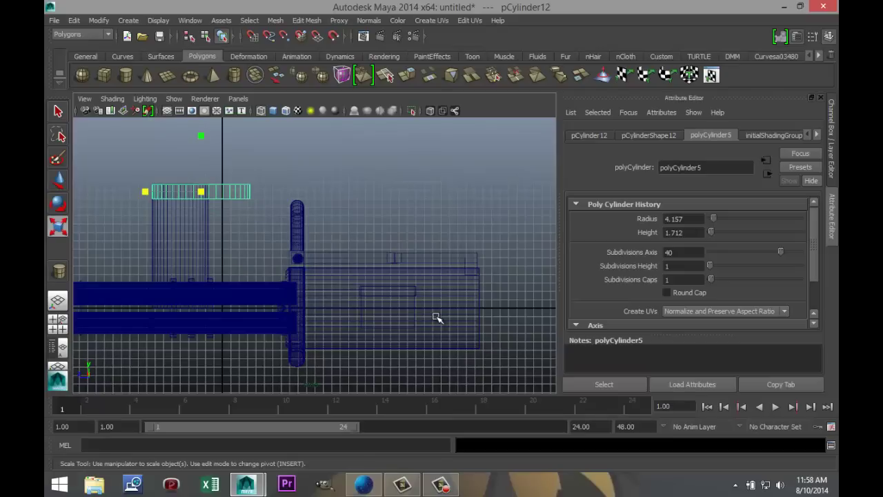
{"action": "mouse_move", "coordinate": [145, 192]}
{"action": "left_mouse_down"}
{"action": "mouse_move", "coordinate": [162, 192]}
{"action": "mouse_move", "coordinate": [149, 191]}
{"action": "left_mouse_up"}
{"action": "key", "text": "w"}
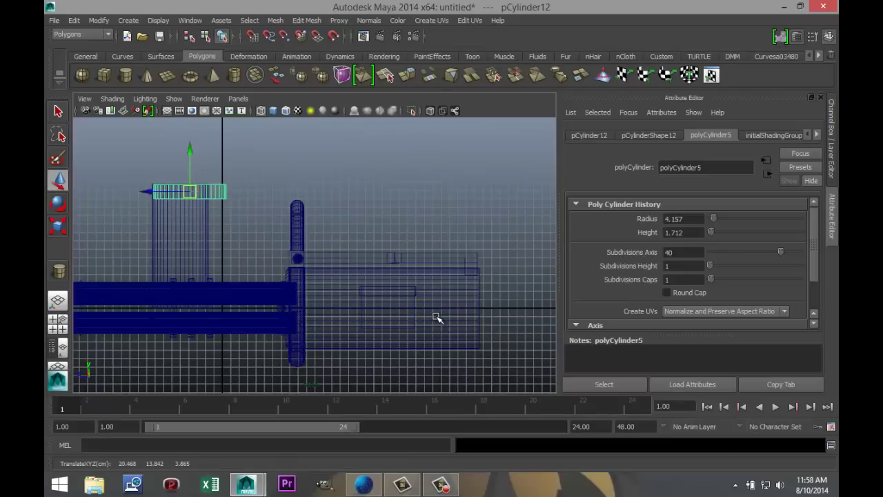
- Raise the upright cylinder and its oval cap together clear of the barrels, to about Y 17.312 for the cylinder
{"action": "left_click", "coordinate": [181, 238], "text": "shift"}
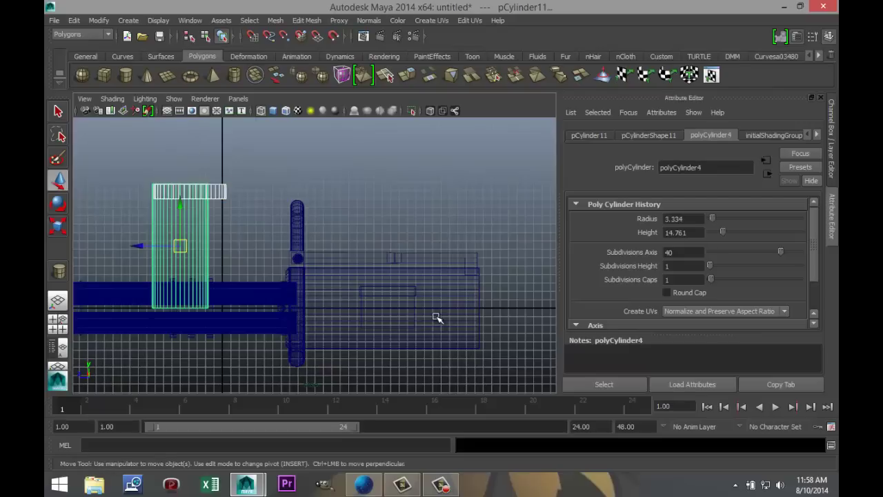
{"action": "scroll", "coordinate": [436, 317], "scroll_direction": "down", "scroll_amount": 3}
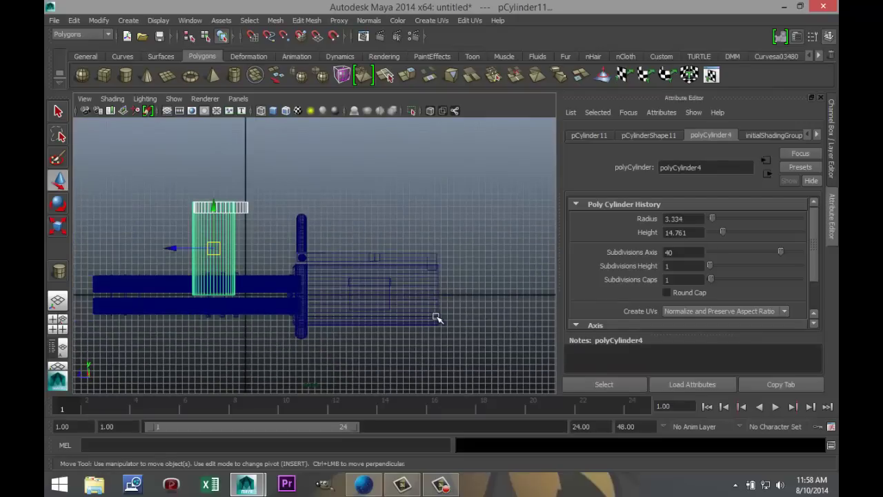
{"action": "left_click_drag", "start_coordinate": [214, 206], "coordinate": [214, 142]}
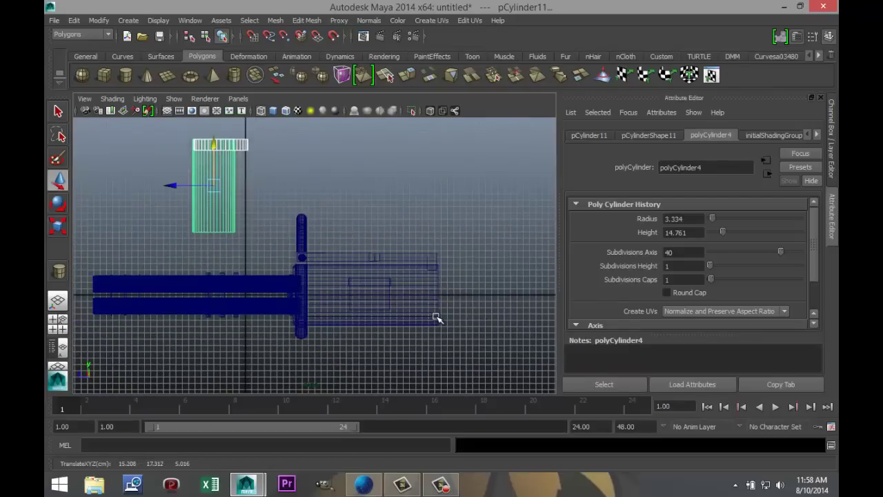
{"action": "key", "text": "f"}
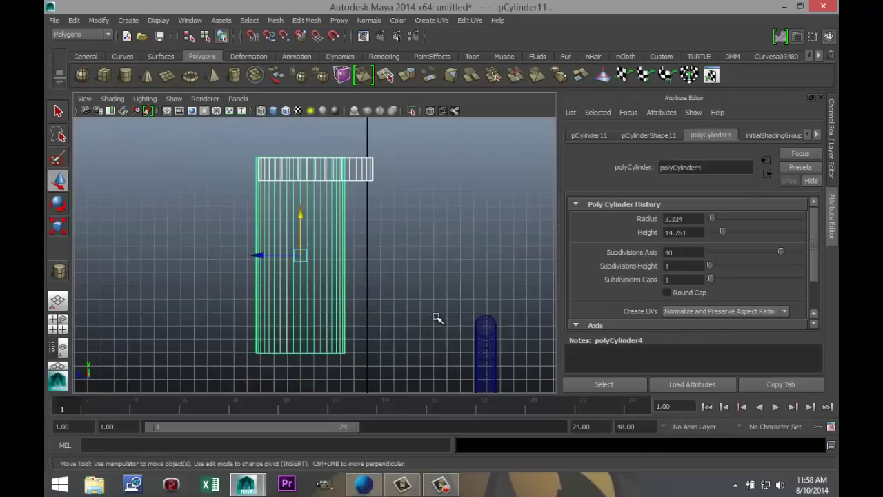
- Duplicate the oval cap and move the copy down to the upright cylinder's lower end, at about Y 10.856
{"action": "left_click", "coordinate": [436, 317]}
{"action": "left_click", "coordinate": [360, 169]}
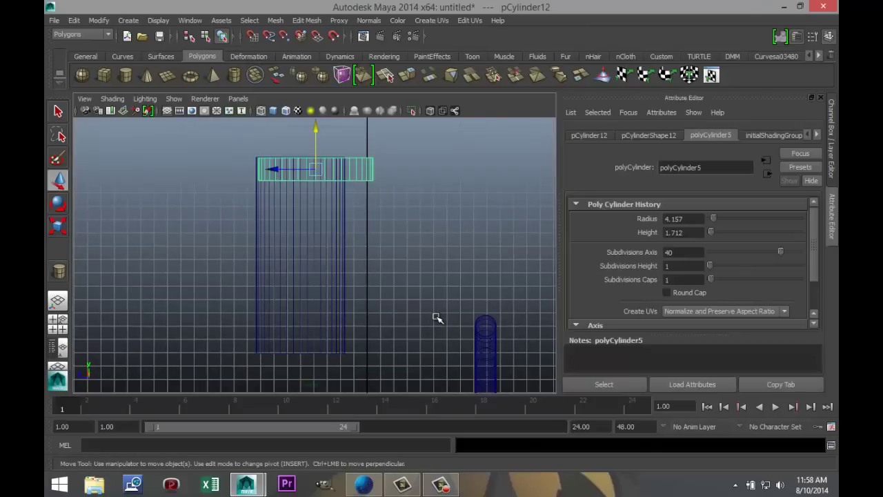
{"action": "key", "text": "ctrl+d"}
{"action": "left_click_drag", "start_coordinate": [315, 128], "coordinate": [316, 300]}
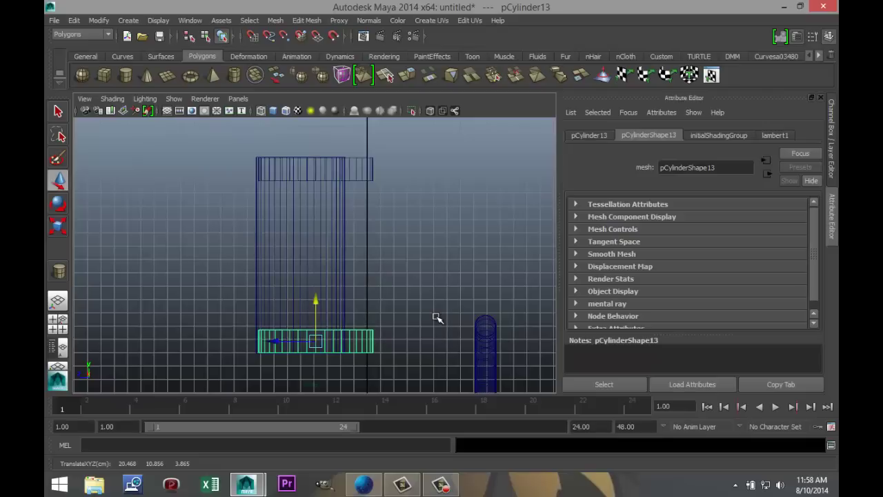
- Duplicate the oval disc for two intermediate positions on the cylinder, at about Y 14.820 and Y 19.577, and turn on shaded display
{"action": "key", "text": "ctrl+d"}
{"action": "left_click_drag", "start_coordinate": [315, 304], "coordinate": [315, 251]}
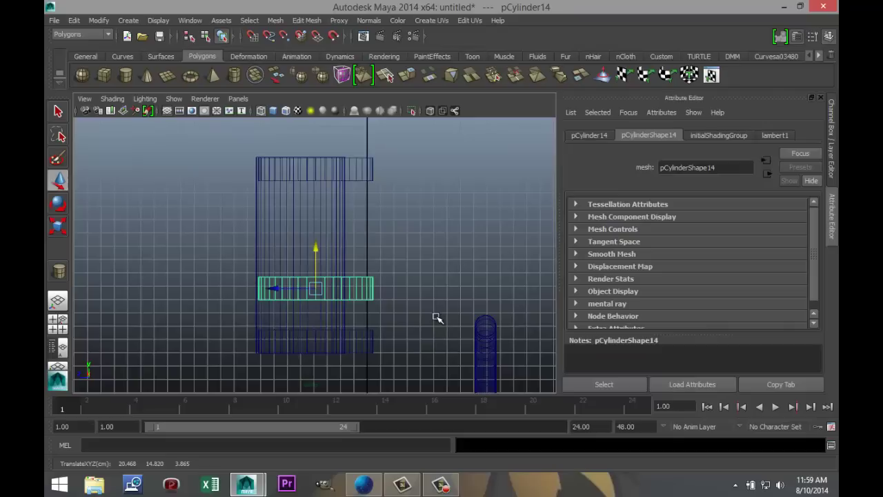
{"action": "key", "text": "ctrl+d"}
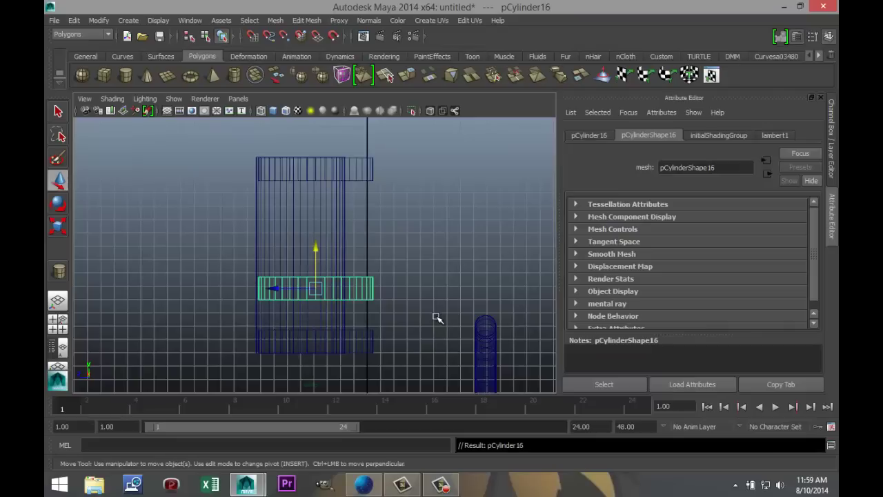
{"action": "key", "text": "ctrl+d"}
{"action": "mouse_move", "coordinate": [436, 317]}
{"action": "middle_mouse_down"}
{"action": "mouse_move", "coordinate": [436, 251]}
{"action": "mouse_move", "coordinate": [436, 315]}
{"action": "middle_mouse_up"}
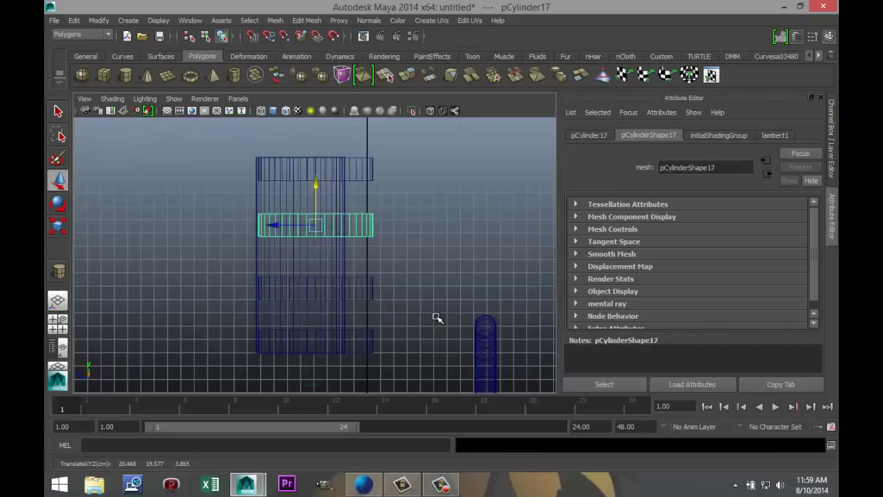
{"action": "key", "text": "5"}
{"action": "left_click", "coordinate": [436, 316]}
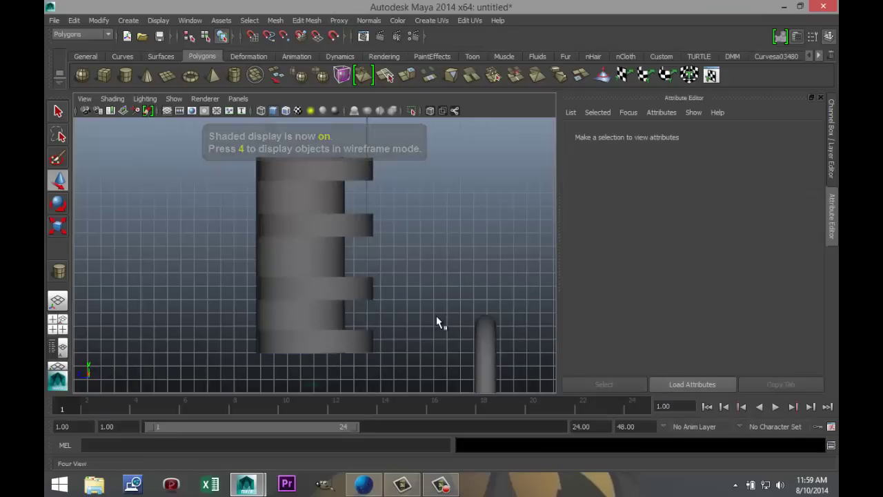
- Select the upright cylinder and its four oval discs in the perspective view and move them together along Z to behind the gun
{"action": "key", "text": "space"}
{"action": "key", "text": "space"}
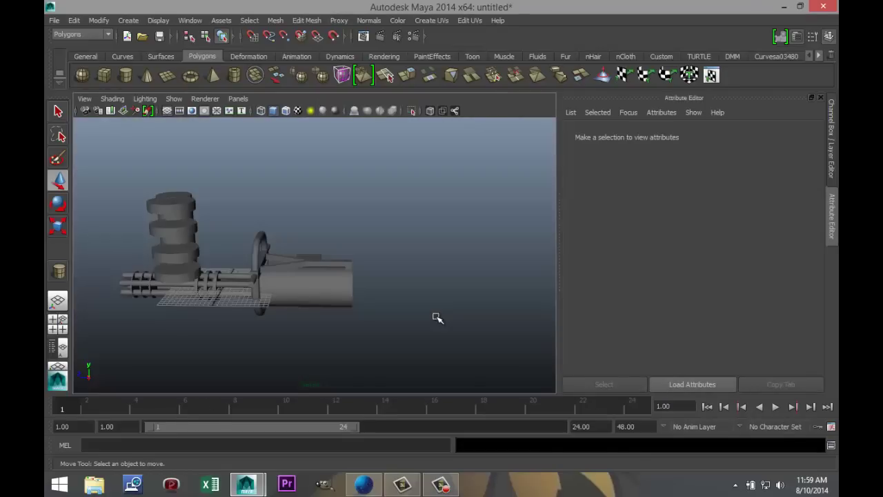
{"action": "key", "text": "ctrl+z"}
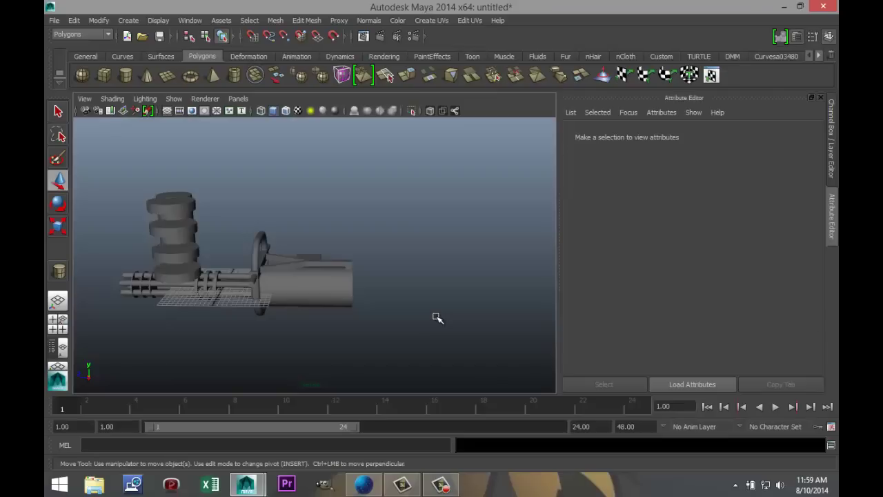
{"action": "key", "text": "shift+d"}
{"action": "key", "text": "shift+d"}
{"action": "key", "text": "shift+d"}
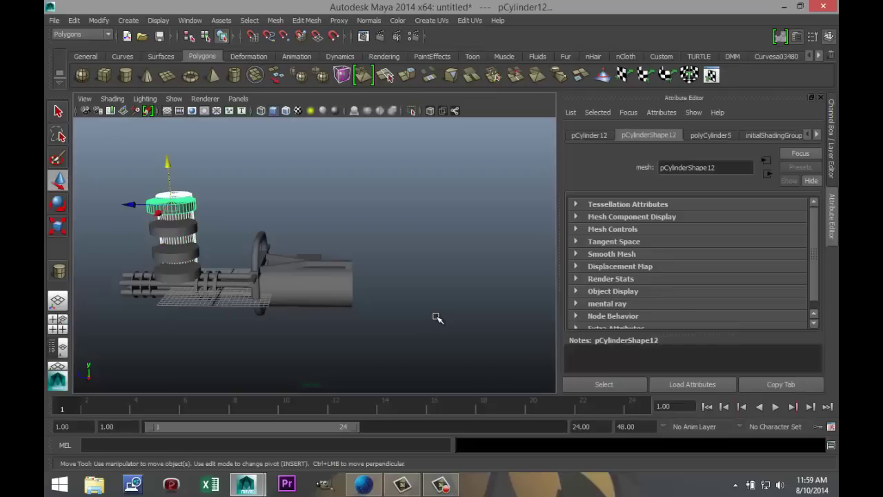
{"action": "left_click", "coordinate": [178, 274], "text": "shift"}
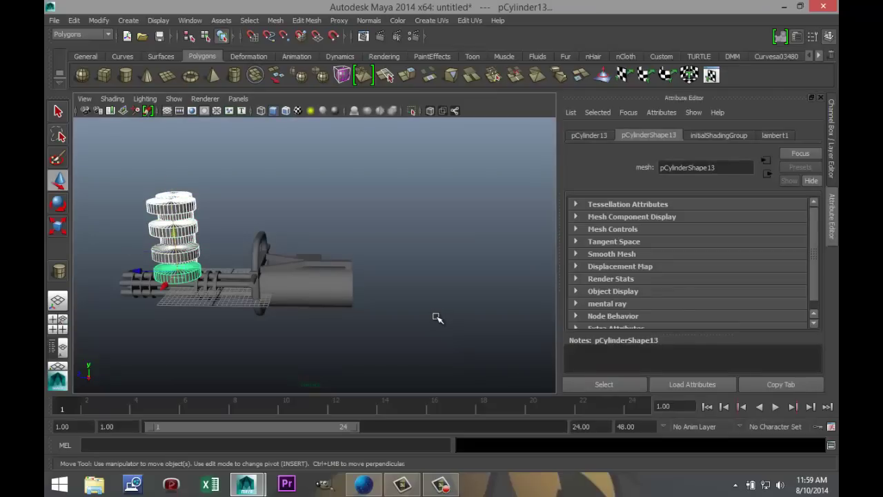
{"action": "left_click_drag", "start_coordinate": [135, 272], "coordinate": [383, 274]}
- Scale the grip's upright cylinder up slightly and uniformly
{"action": "left_click", "coordinate": [176, 253]}
{"action": "left_click", "coordinate": [436, 318]}
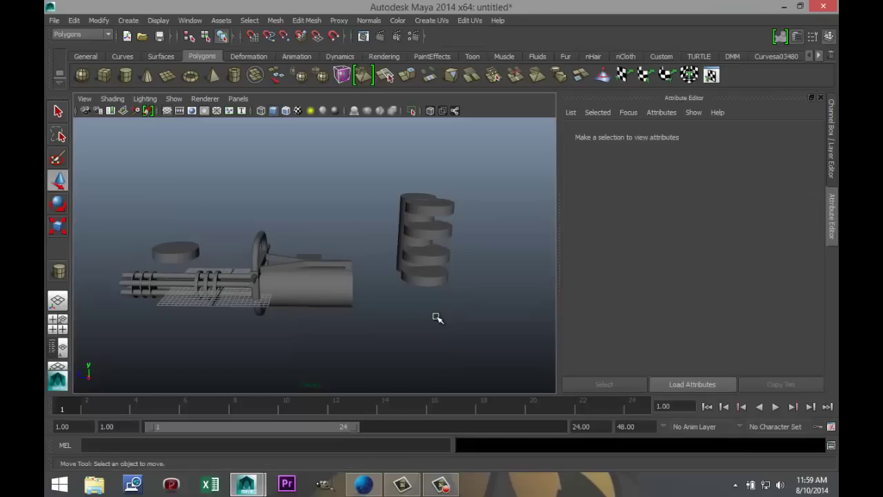
{"action": "left_click_drag", "start_coordinate": [436, 318], "coordinate": [436, 317], "text": "alt"}
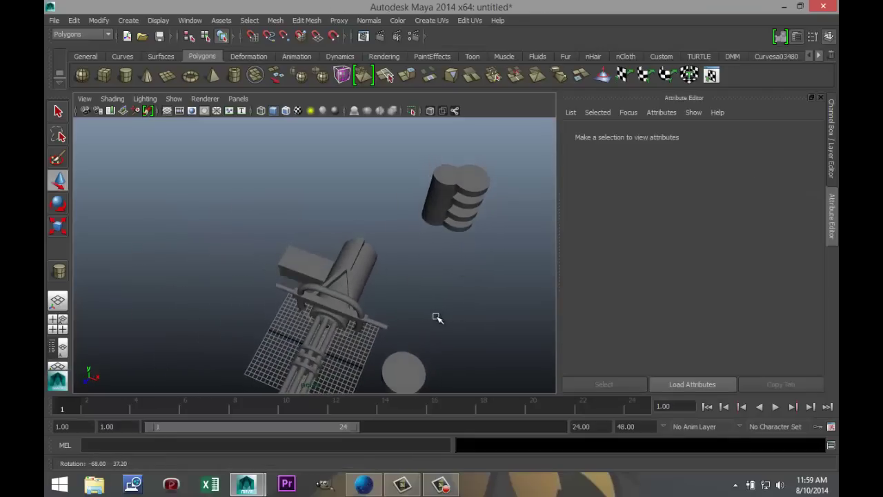
{"action": "left_click", "coordinate": [438, 197]}
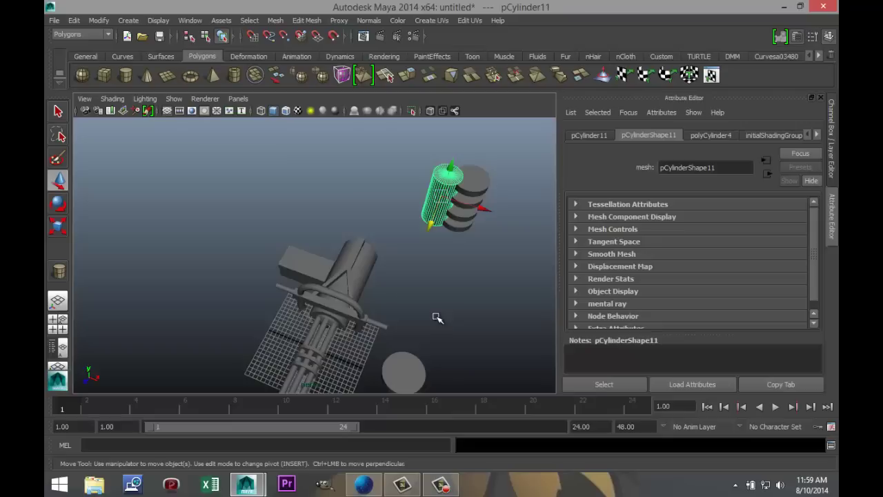
{"action": "key", "text": "r"}
{"action": "left_click_drag", "start_coordinate": [441, 194], "coordinate": [459, 192]}
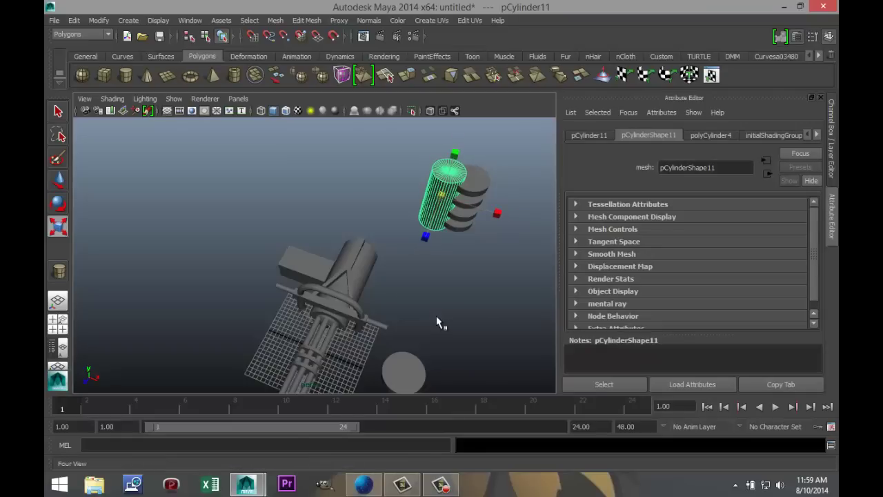
- Delete the leftover oval disc floating above the barrels, using the side view
{"action": "left_click", "coordinate": [58, 320]}
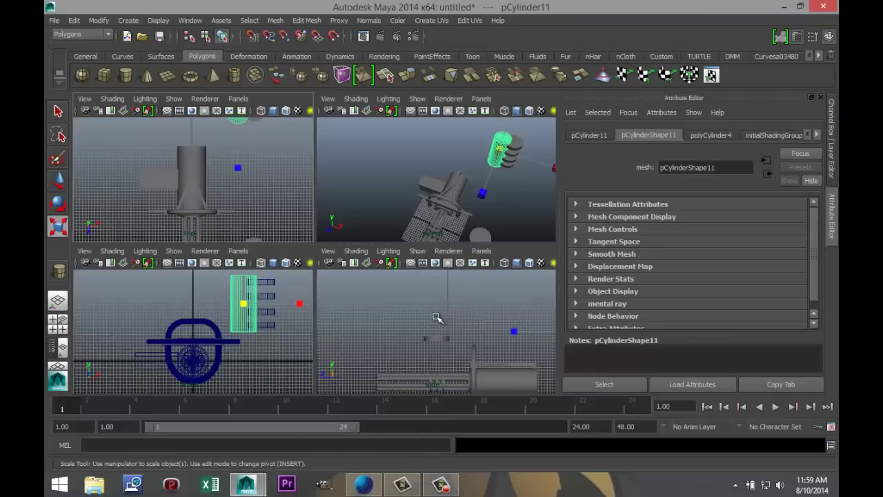
{"action": "key", "text": "space"}
{"action": "left_click", "coordinate": [314, 269]}
{"action": "scroll", "coordinate": [314, 269], "scroll_direction": "down", "scroll_amount": 4}
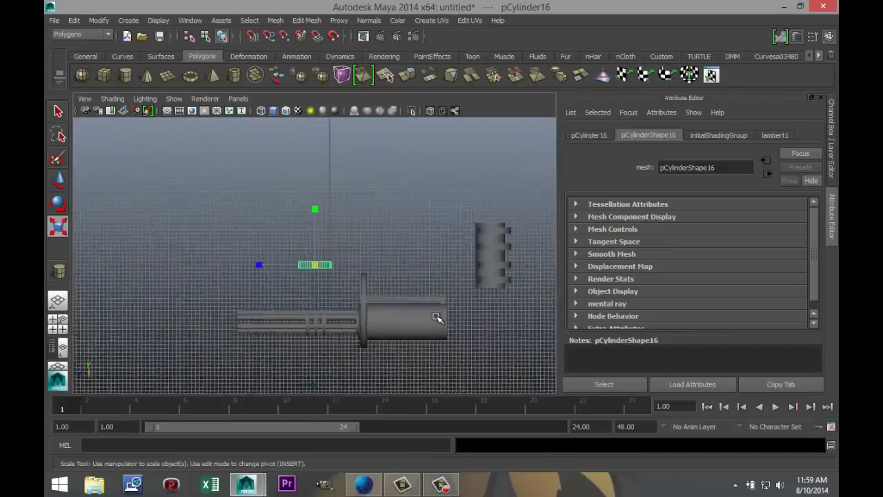
{"action": "left_click", "coordinate": [436, 318]}
{"action": "scroll", "coordinate": [436, 318], "scroll_direction": "up", "scroll_amount": 3}
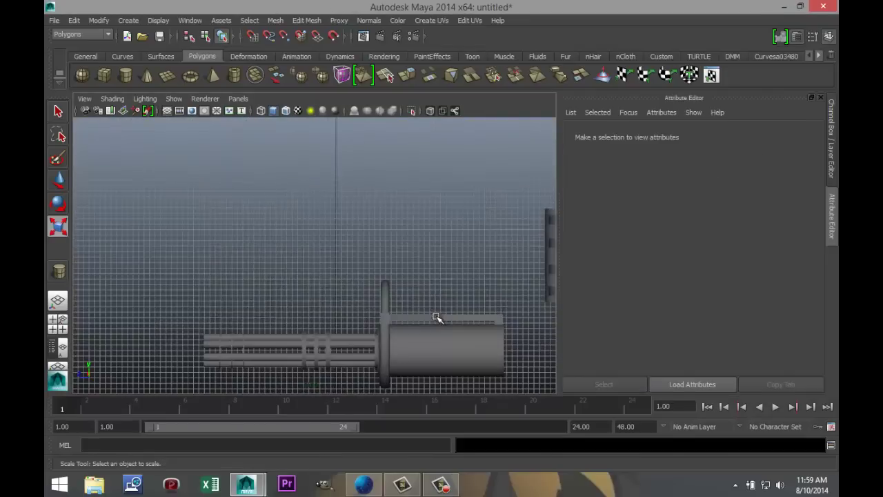
- Shorten the grip's upright cylinder slightly along Y in the side view, to fit the stack of discs more closely
{"action": "left_click", "coordinate": [436, 317]}
{"action": "key", "text": "f"}
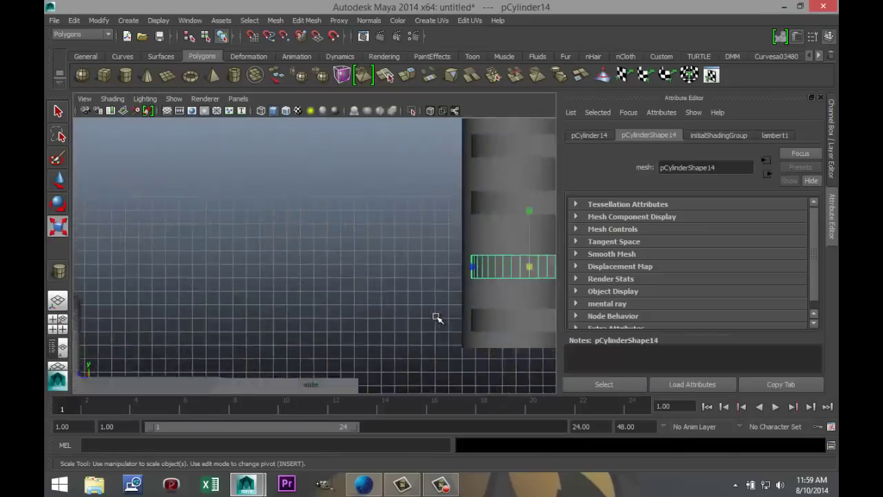
{"action": "scroll", "coordinate": [436, 317], "scroll_direction": "down", "scroll_amount": 2}
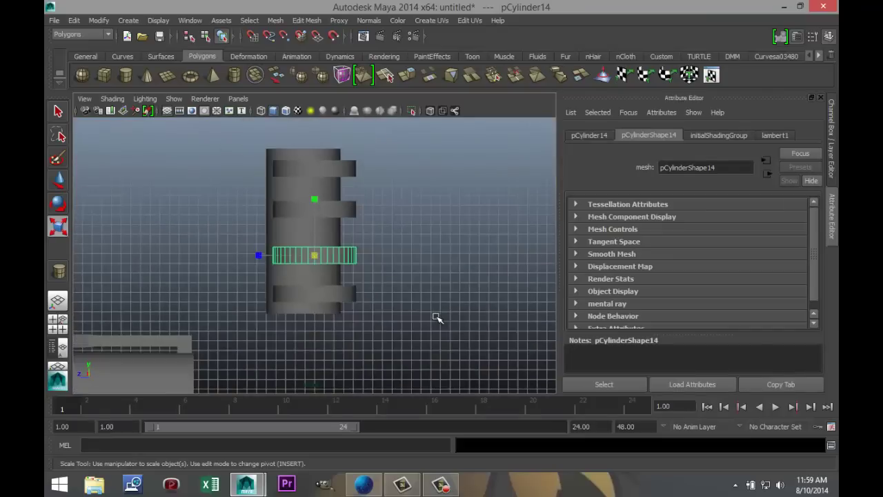
{"action": "key", "text": "ctrl+z"}
{"action": "left_click_drag", "start_coordinate": [303, 176], "coordinate": [303, 181]}
{"action": "key", "text": "space"}
{"action": "key", "text": "space"}
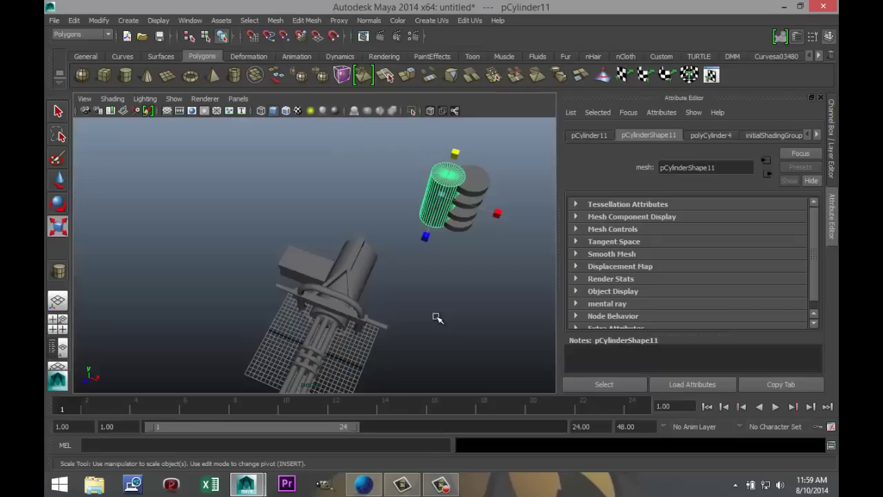
{"action": "left_click_drag", "start_coordinate": [437, 318], "coordinate": [437, 317], "text": "alt"}
{"action": "key", "text": "shift+d"}
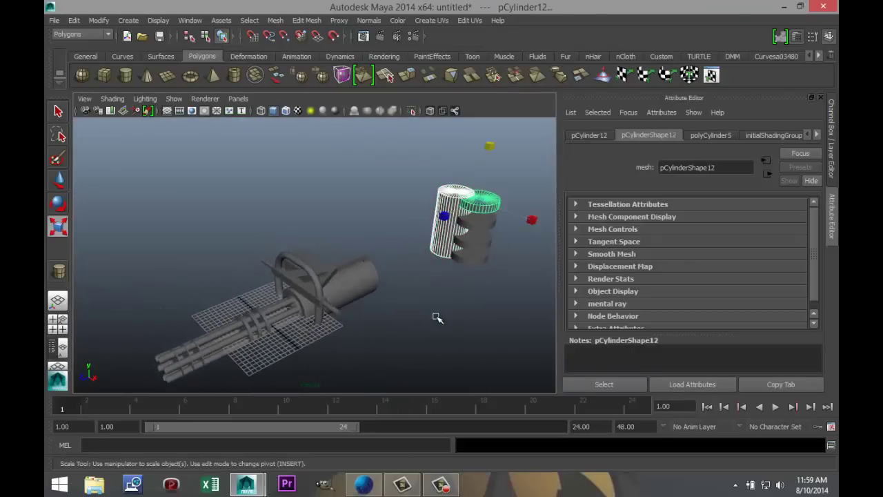
{"action": "key", "text": "shift+d"}
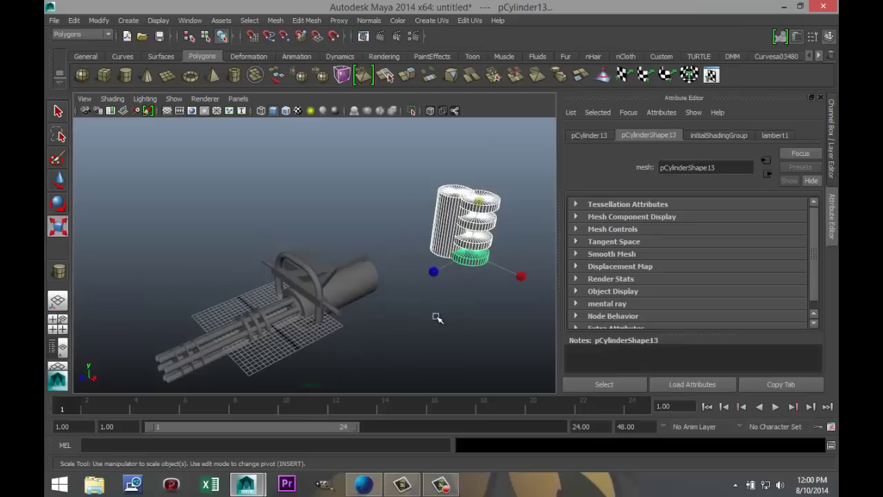
{"action": "right_click", "coordinate": [437, 317], "text": "shift"}
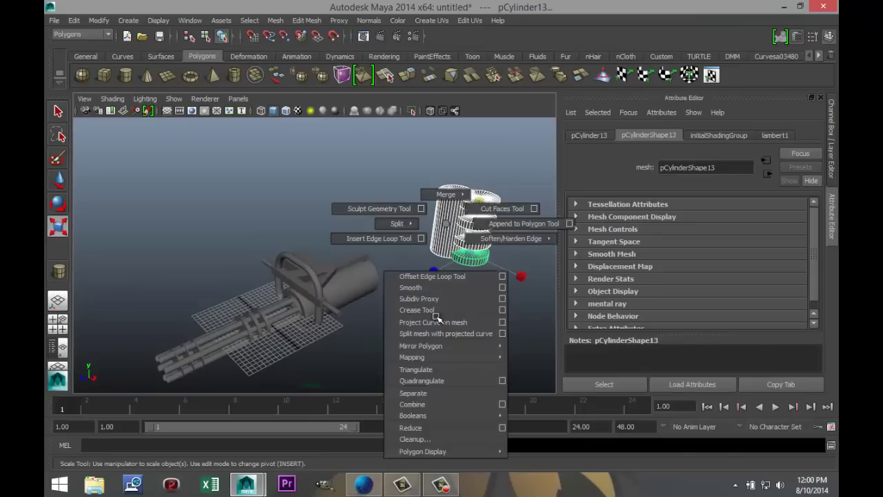
{"action": "key", "text": "ctrl+z"}
{"action": "key", "text": "ctrl+z"}
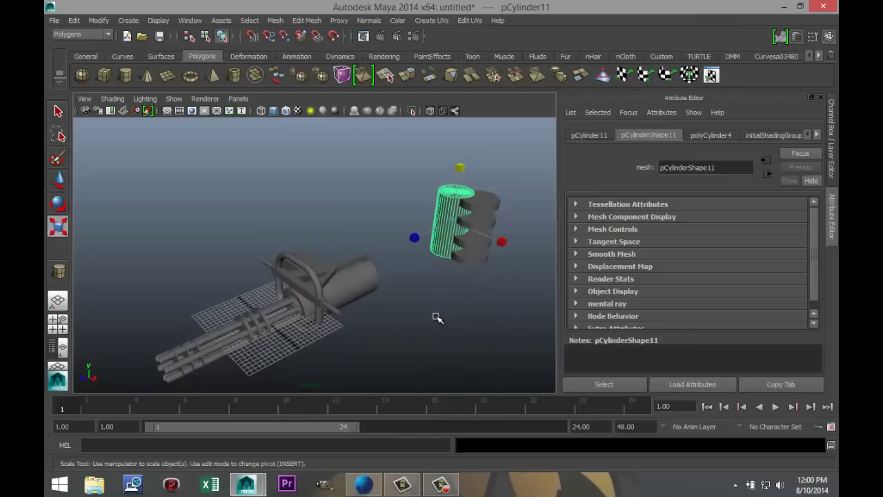
- Stretch the grip's upright cylinder along Z into an oval slightly wider than the discs
{"action": "left_click_drag", "start_coordinate": [436, 317], "coordinate": [436, 318], "text": "alt"}
{"action": "scroll", "coordinate": [437, 317], "scroll_direction": "down", "scroll_amount": 4}
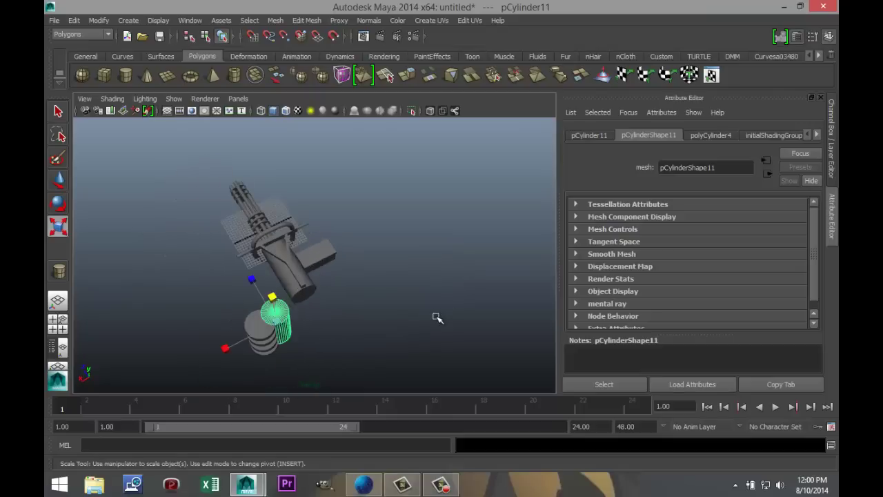
{"action": "middle_click_drag", "start_coordinate": [437, 317], "coordinate": [437, 318]}
{"action": "left_click_drag", "start_coordinate": [436, 317], "coordinate": [437, 317], "text": "alt"}
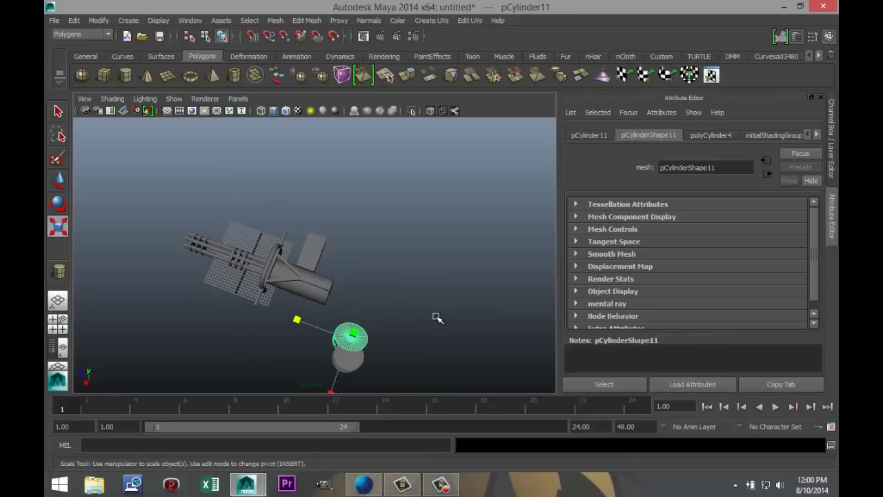
- Rotate the oval upright cylinder slightly about the Y axis and check its angle against the discs in the top view
{"action": "key", "text": "e"}
{"action": "middle_click_drag", "start_coordinate": [436, 317], "coordinate": [437, 317]}
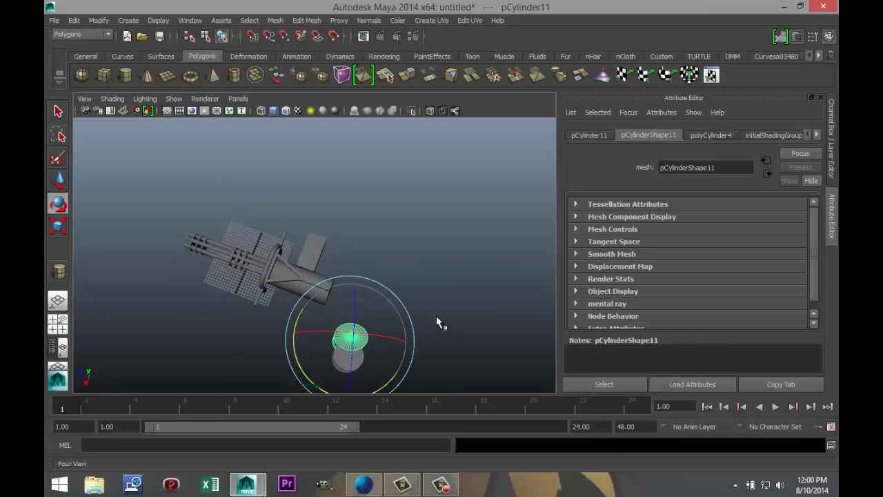
{"action": "key", "text": "space"}
{"action": "key", "text": "space"}
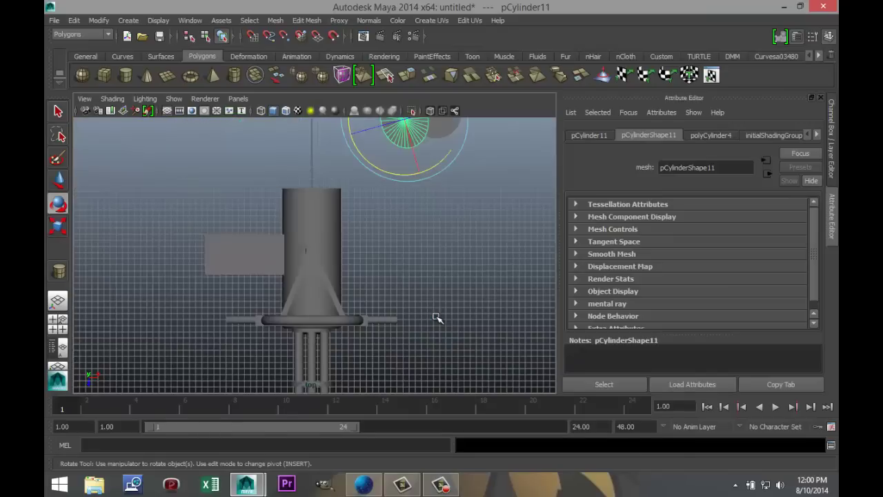
{"action": "key", "text": "f"}
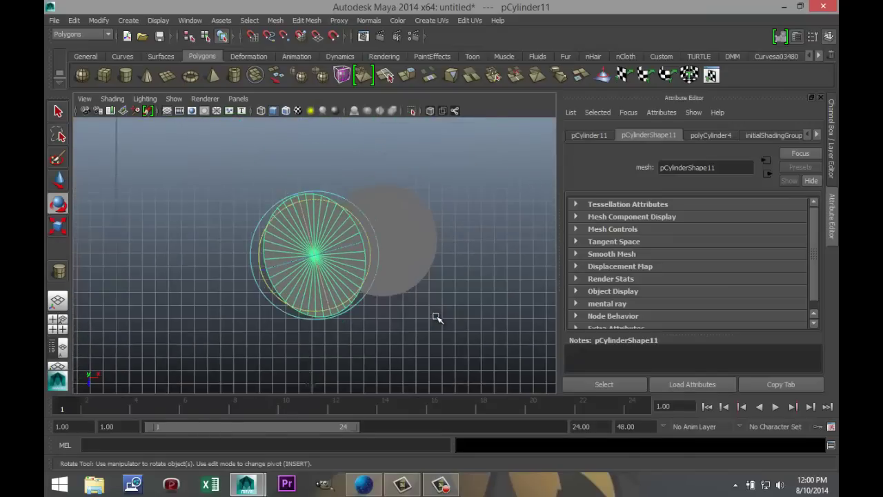
{"action": "scroll", "coordinate": [437, 318], "scroll_direction": "up", "scroll_amount": 3}
{"action": "key", "text": "space"}
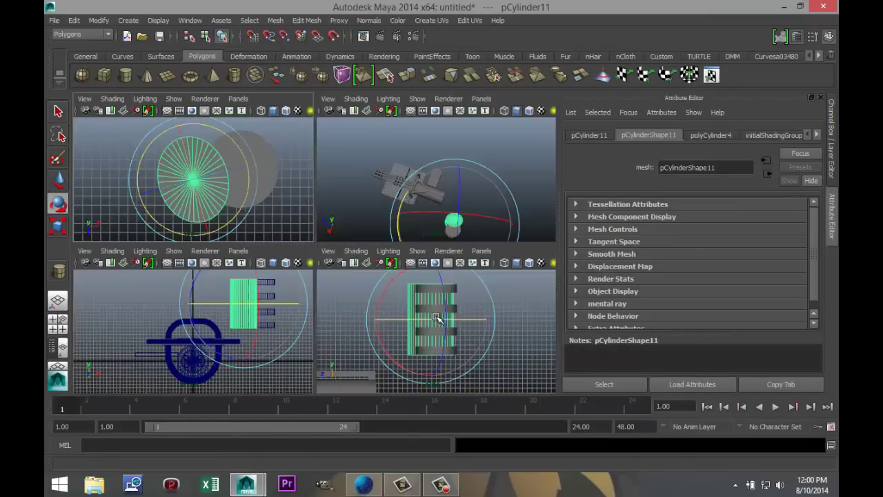
{"action": "key", "text": "space"}
{"action": "left_click_drag", "start_coordinate": [437, 317], "coordinate": [436, 318], "text": "alt"}
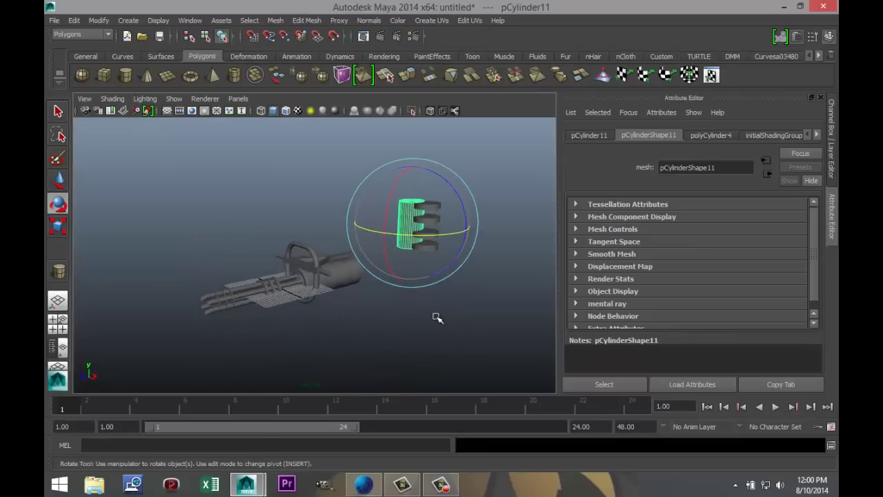
- Smooth the grip's upright cylinder and its four oval discs together
{"action": "left_click", "coordinate": [437, 317]}
{"action": "left_click_drag", "start_coordinate": [383, 185], "coordinate": [468, 286]}
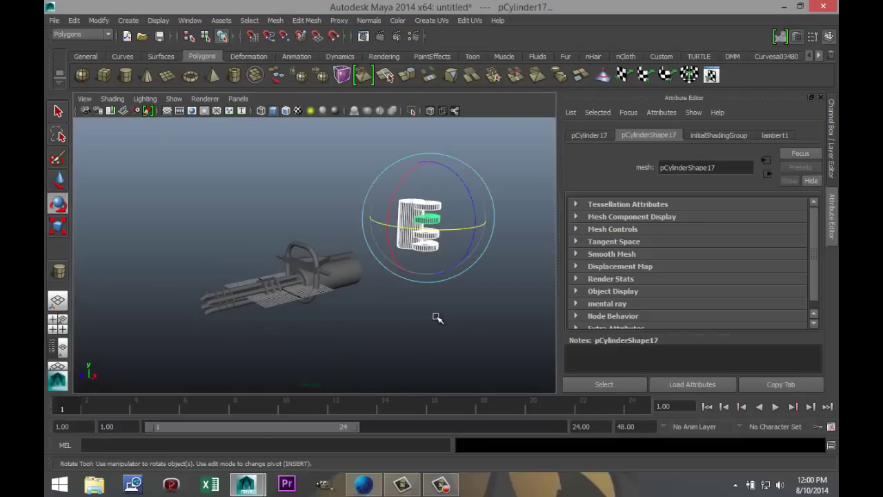
{"action": "right_click_drag", "start_coordinate": [414, 211], "coordinate": [397, 273], "text": "shift"}
{"action": "left_click", "coordinate": [437, 318]}
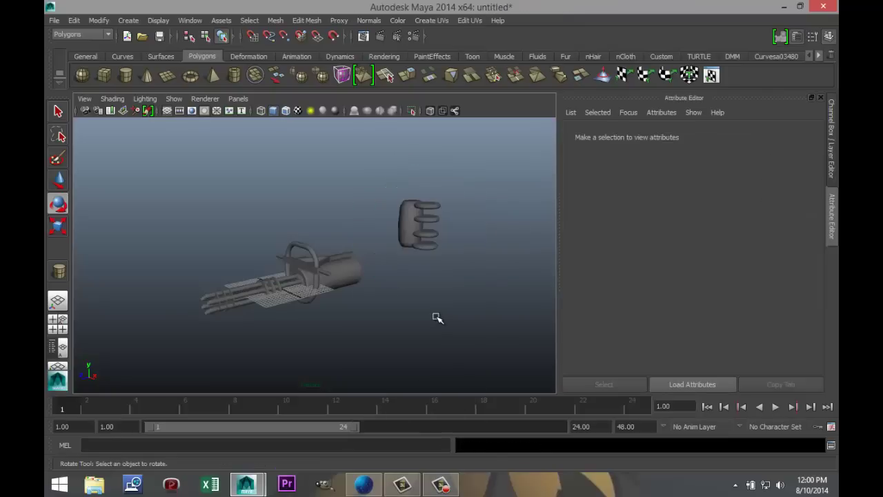
- Inspect the smoothed grip up close and delete its upright cylinder and all four discs
{"action": "left_click", "coordinate": [409, 225]}
{"action": "scroll", "coordinate": [437, 317], "scroll_direction": "up", "scroll_amount": 5}
{"action": "left_click", "coordinate": [437, 318]}
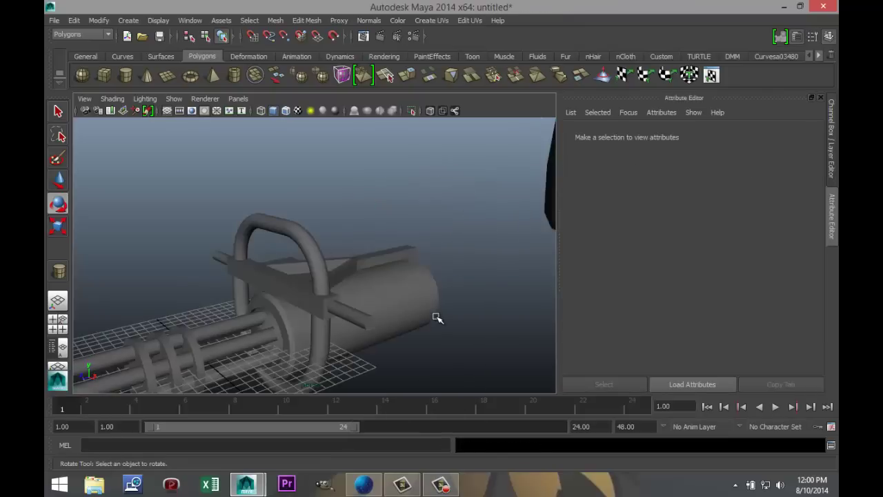
{"action": "scroll", "coordinate": [437, 317], "scroll_direction": "down", "scroll_amount": 5}
{"action": "middle_click_drag", "start_coordinate": [437, 317], "coordinate": [291, 362], "text": "alt"}
{"action": "scroll", "coordinate": [437, 317], "scroll_direction": "up", "scroll_amount": 3}
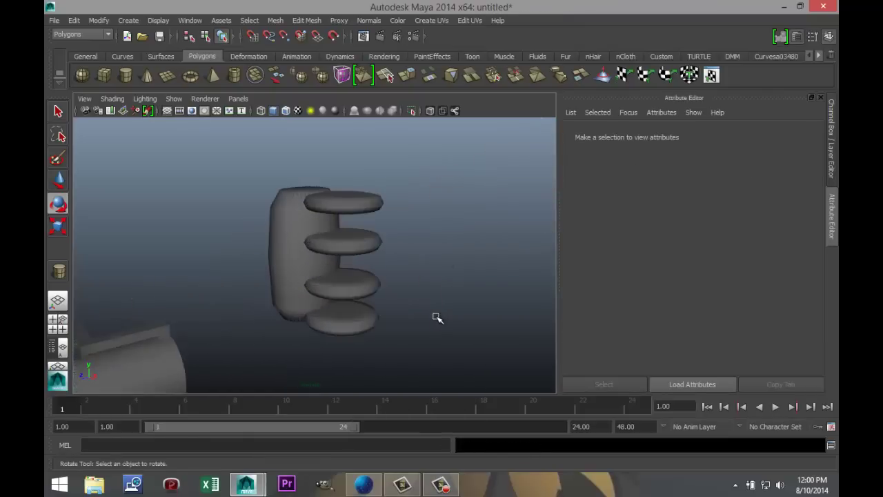
{"action": "scroll", "coordinate": [437, 317], "scroll_direction": "down", "scroll_amount": 4}
{"action": "scroll", "coordinate": [437, 317], "scroll_direction": "up", "scroll_amount": 6}
{"action": "scroll", "coordinate": [437, 318], "scroll_direction": "down", "scroll_amount": 4}
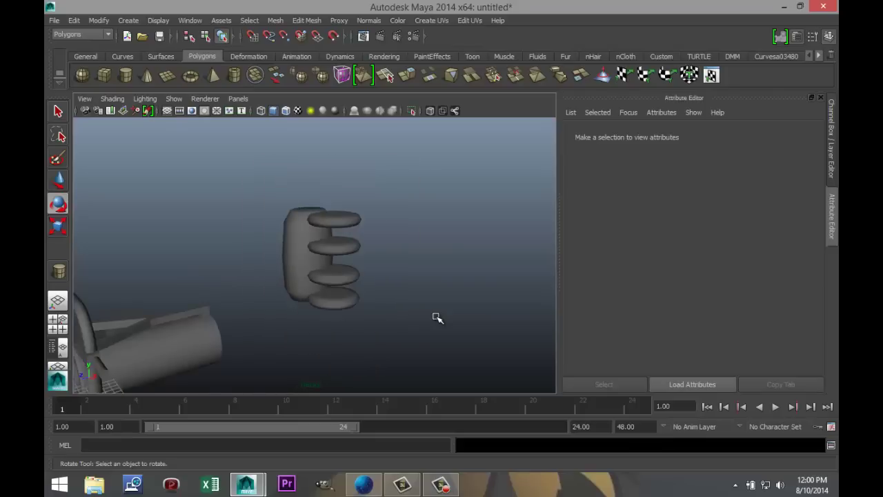
{"action": "left_click_drag", "start_coordinate": [275, 193], "coordinate": [397, 321]}
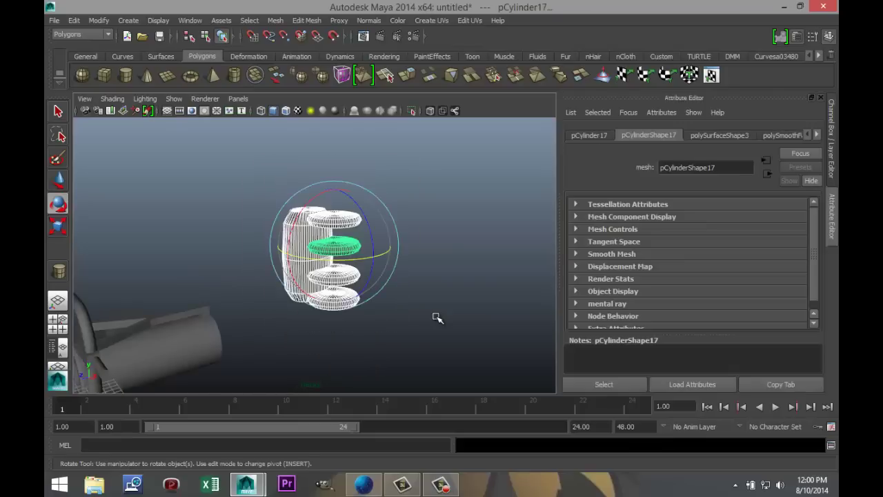
{"action": "key", "text": "Delete"}
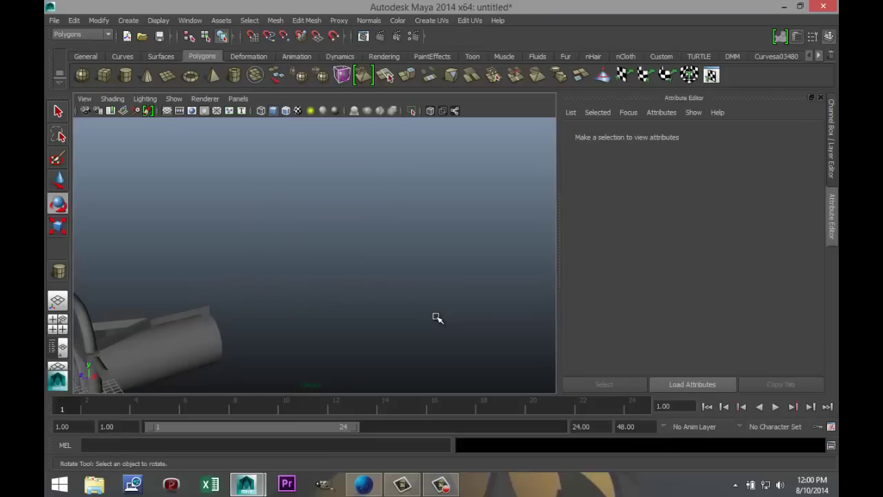
- Draw a new upright polygon cylinder behind the gun body, about 7.85 in radius and 23.5 high
{"action": "left_click", "coordinate": [125, 75]}
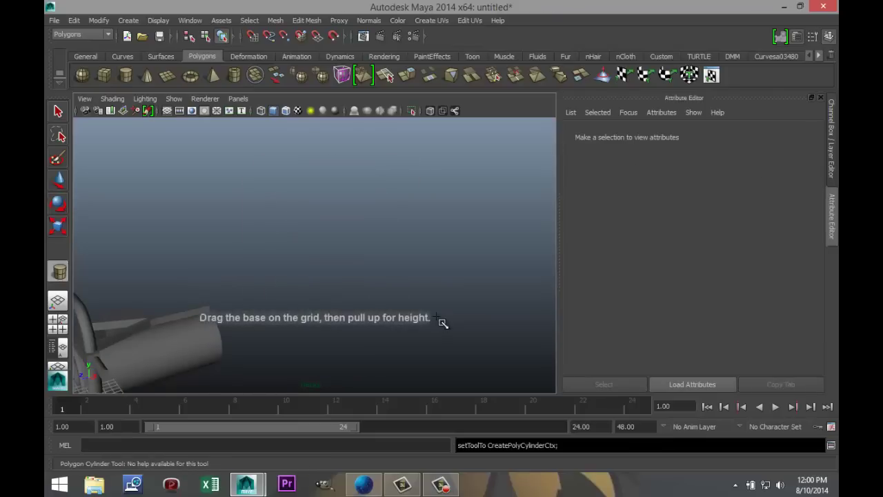
{"action": "mouse_move", "coordinate": [323, 352]}
{"action": "left_mouse_down"}
{"action": "mouse_move", "coordinate": [370, 353]}
{"action": "mouse_move", "coordinate": [370, 250]}
{"action": "left_mouse_up"}
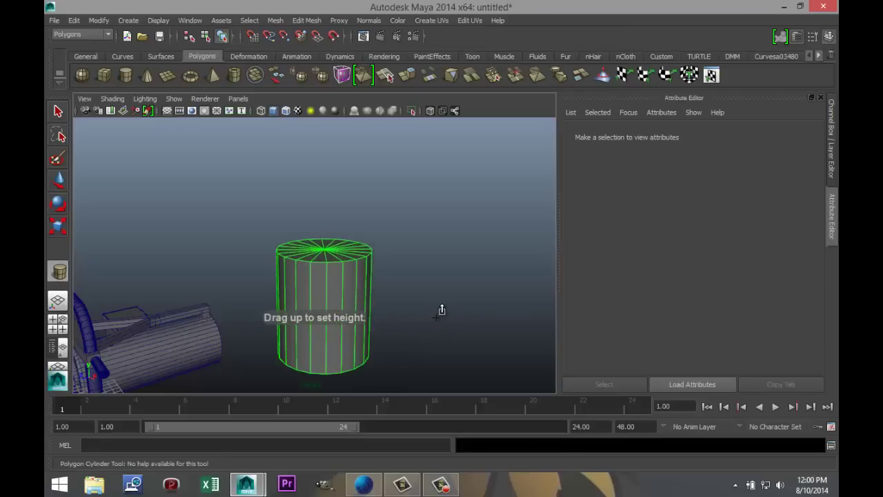
{"action": "left_click_drag", "start_coordinate": [441, 310], "coordinate": [436, 317]}
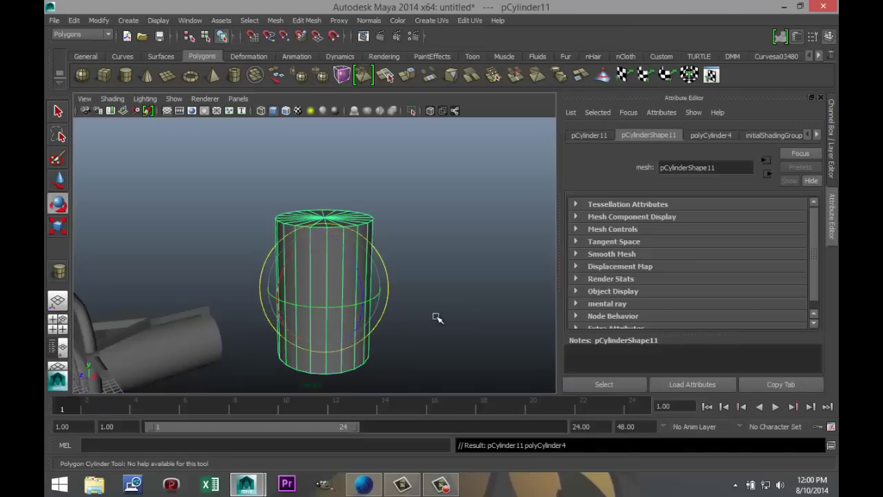
{"action": "left_click", "coordinate": [436, 317]}
{"action": "key", "text": "ctrl+z"}
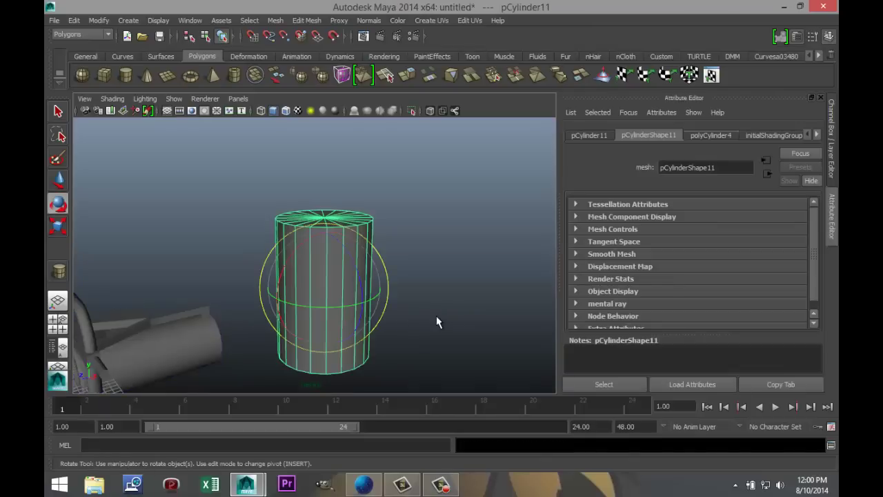
- Set the new cylinder's axis subdivisions to 40 and its height subdivisions to 14
{"action": "double_click", "coordinate": [668, 252]}
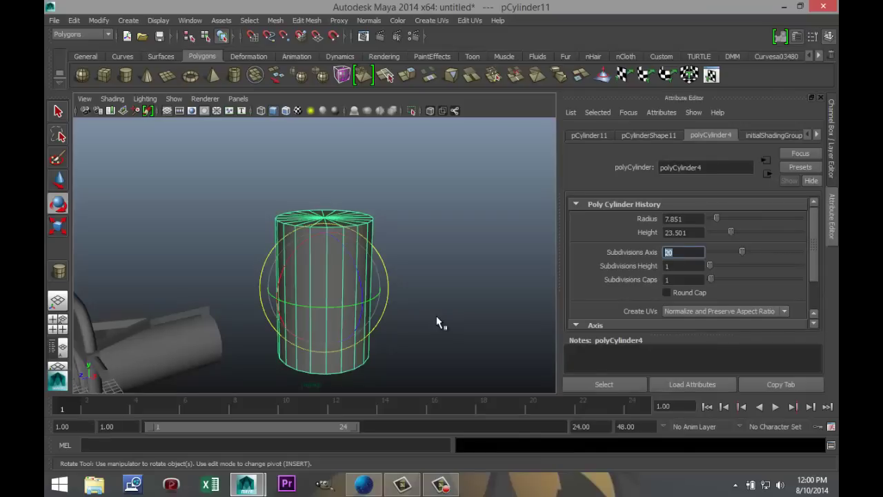
{"action": "type", "text": "40"}
{"action": "left_click", "coordinate": [436, 317]}
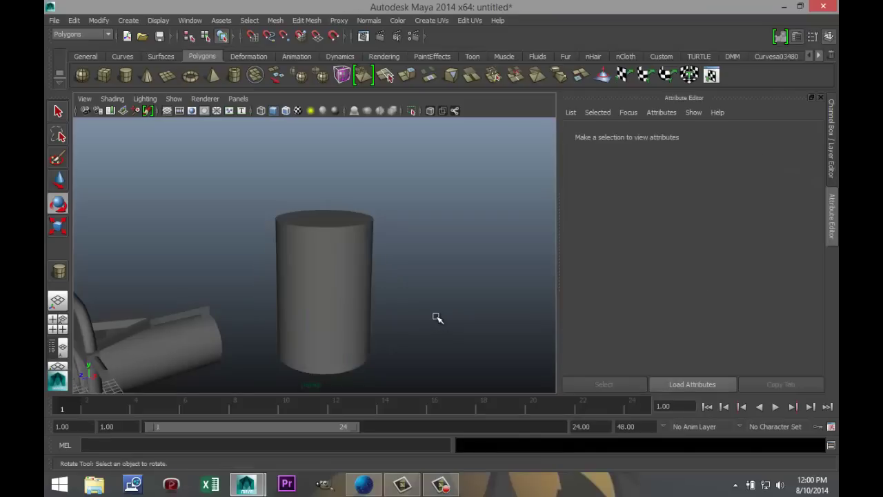
{"action": "key", "text": "ctrl+z"}
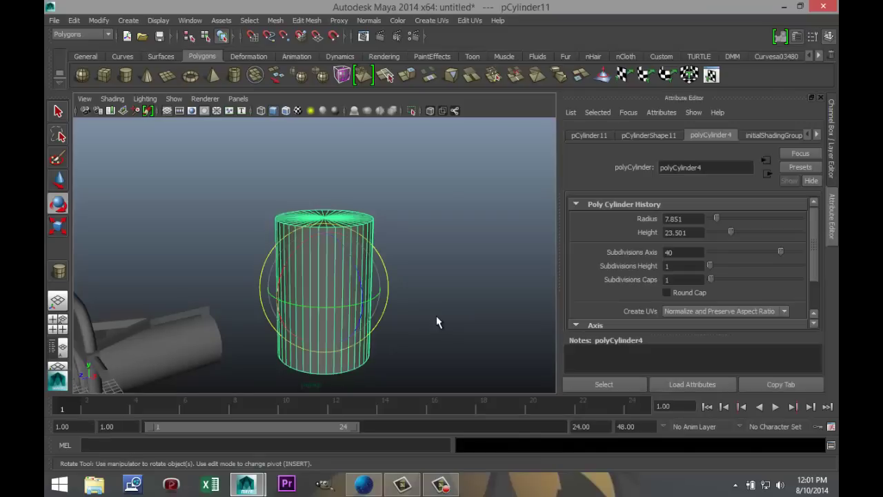
{"action": "left_click_drag", "start_coordinate": [710, 266], "coordinate": [733, 265]}
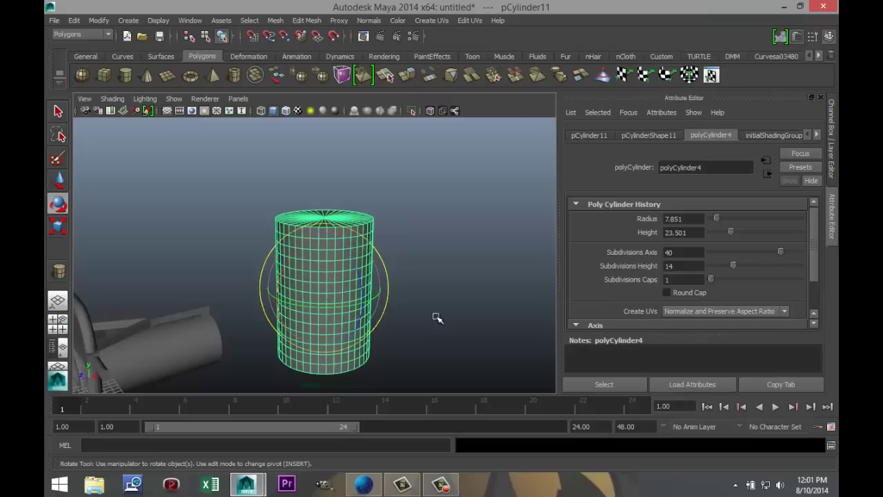
{"action": "left_click_drag", "start_coordinate": [436, 317], "coordinate": [438, 320], "text": "alt"}
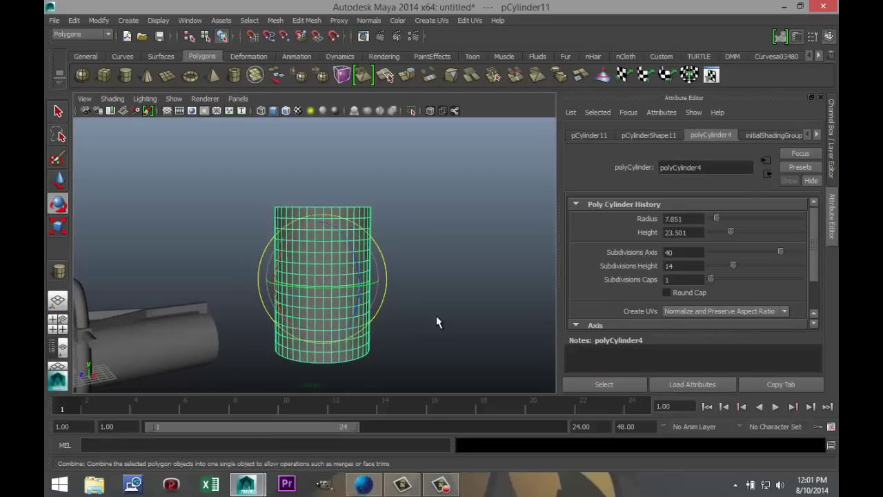
- Apply a Soft Modification deformer to the subdivided cylinder and show it in the side view
{"action": "left_click", "coordinate": [248, 57]}
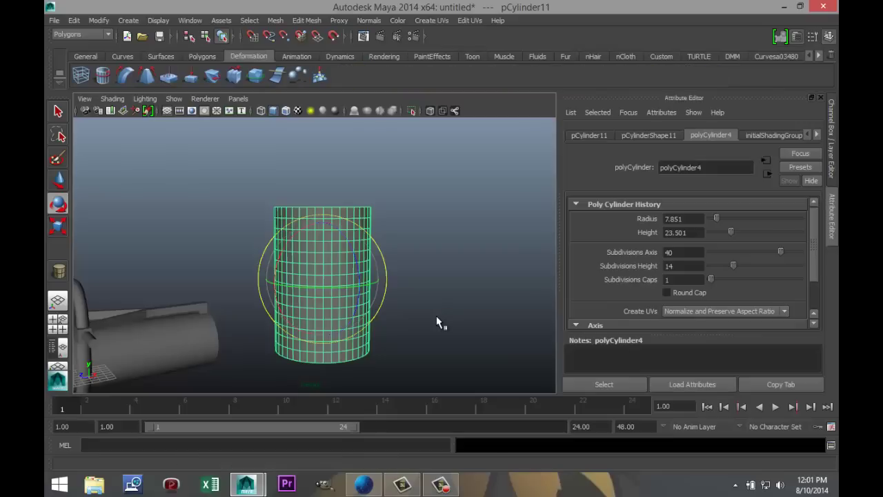
{"action": "left_click", "coordinate": [319, 75]}
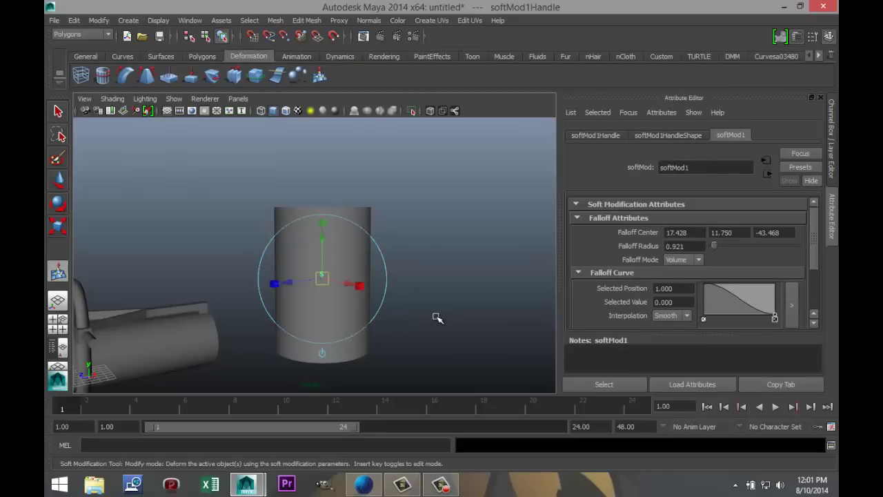
{"action": "left_click_drag", "start_coordinate": [437, 318], "coordinate": [438, 317], "text": "alt"}
{"action": "left_click", "coordinate": [58, 324]}
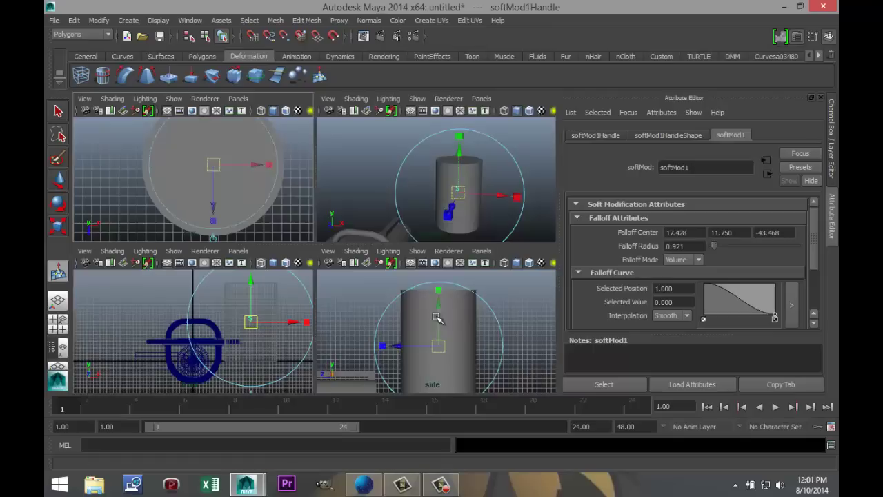
{"action": "key", "text": "space"}
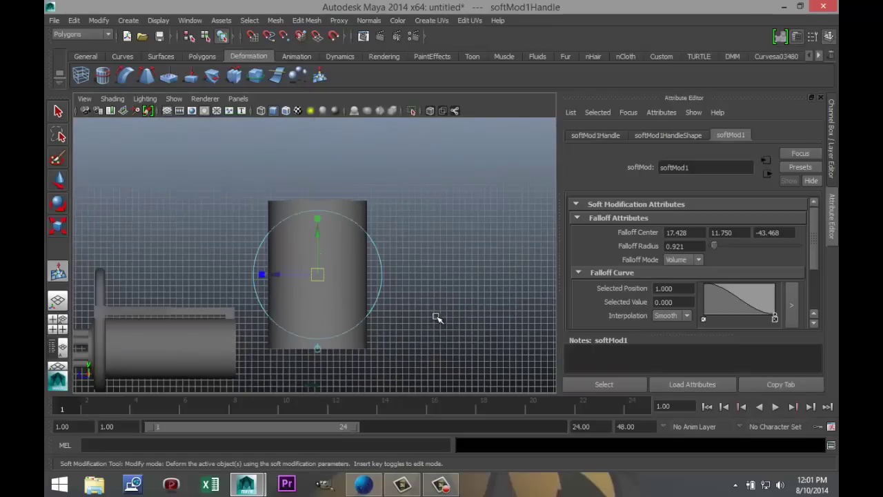
- Try to push in the cylinder's upper rear side along Z with Soft Modification, and undo the move
{"action": "left_click", "coordinate": [358, 219]}
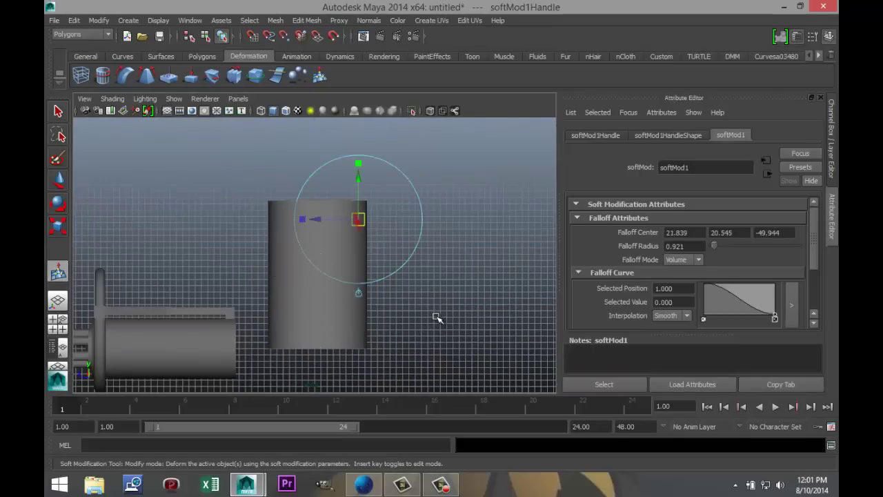
{"action": "left_click_drag", "start_coordinate": [315, 219], "coordinate": [289, 220]}
{"action": "key", "text": "ctrl+z"}
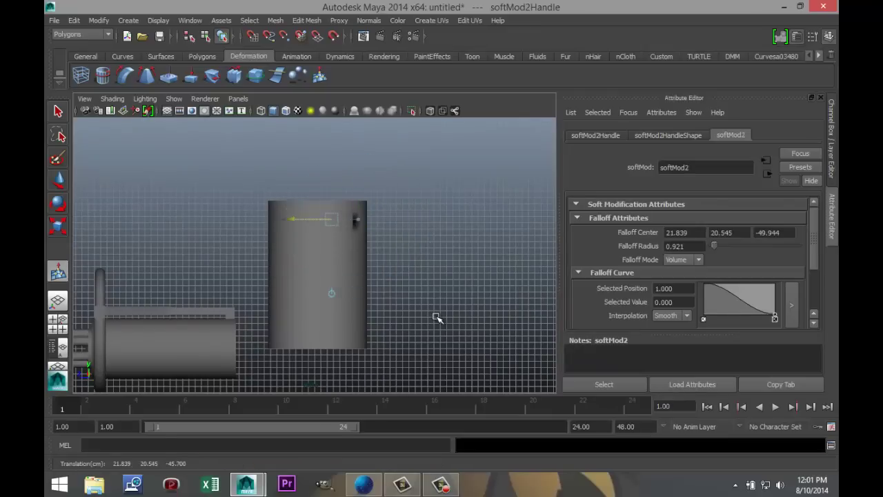
{"action": "key", "text": "ctrl+z"}
{"action": "key", "text": "ctrl+z"}
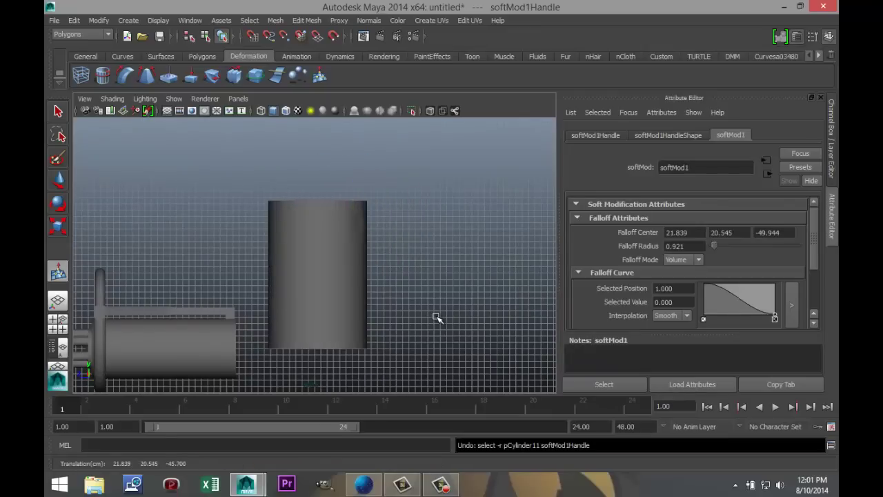
{"action": "key", "text": "ctrl+z"}
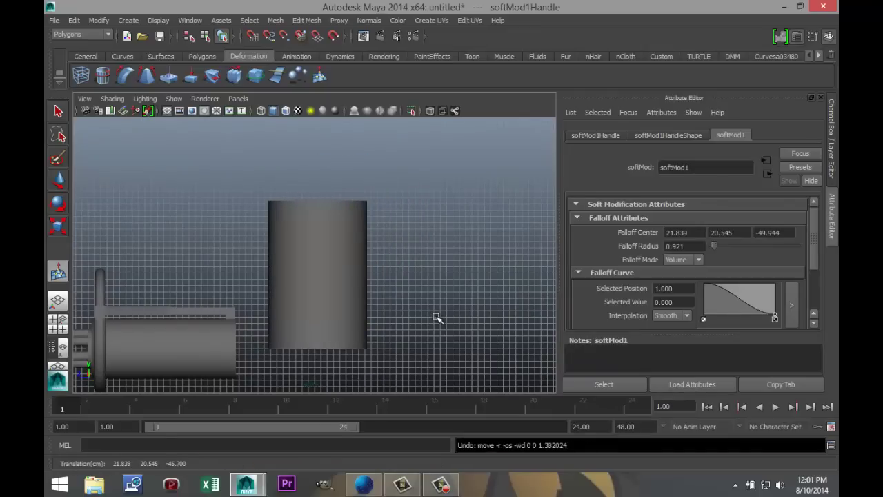
- Return to the perspective view and try to apply another Soft Modification to the cylinder
{"action": "left_click", "coordinate": [435, 318], "text": "alt"}
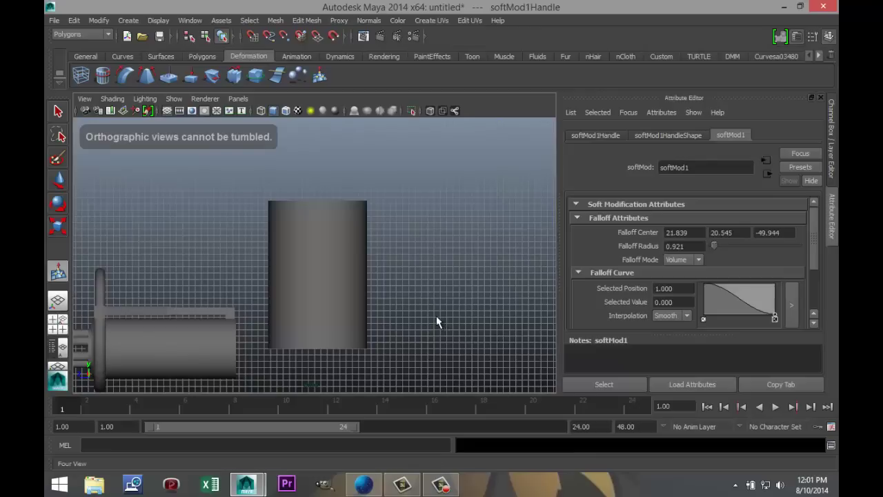
{"action": "key", "text": "space"}
{"action": "key", "text": "space"}
{"action": "scroll", "coordinate": [435, 317], "scroll_direction": "down", "scroll_amount": 5}
{"action": "scroll", "coordinate": [436, 317], "scroll_direction": "up", "scroll_amount": 5}
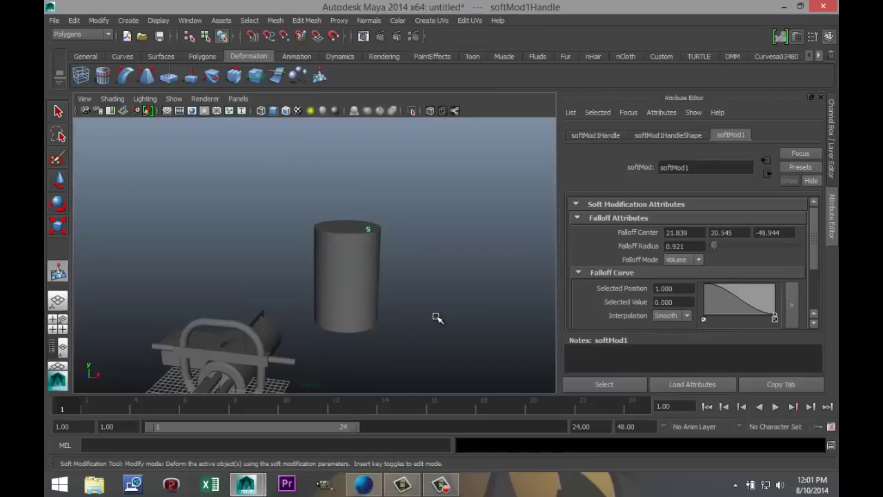
{"action": "left_click", "coordinate": [436, 317]}
{"action": "left_click_drag", "start_coordinate": [297, 215], "coordinate": [427, 352]}
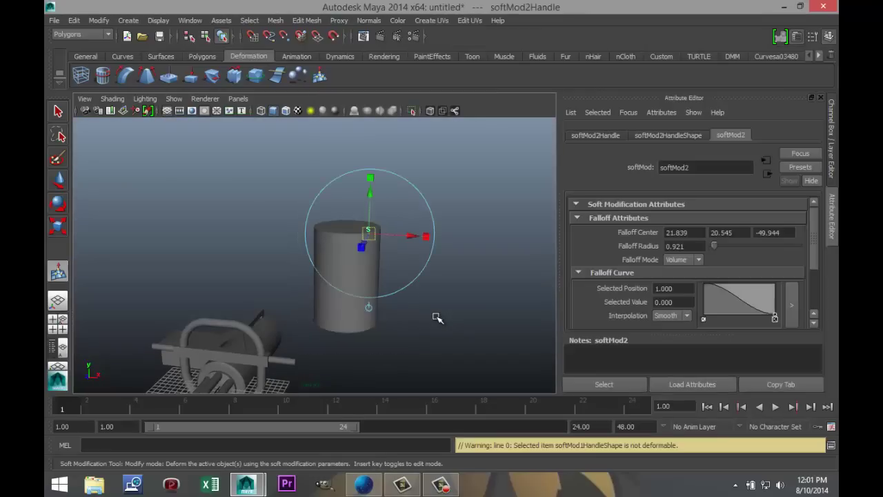
- Try placing the Soft Modification centre near the cylinder's lower front and on its top cap
{"action": "right_click_drag", "start_coordinate": [363, 225], "coordinate": [400, 226]}
{"action": "left_click", "coordinate": [348, 272]}
{"action": "left_click", "coordinate": [352, 315]}
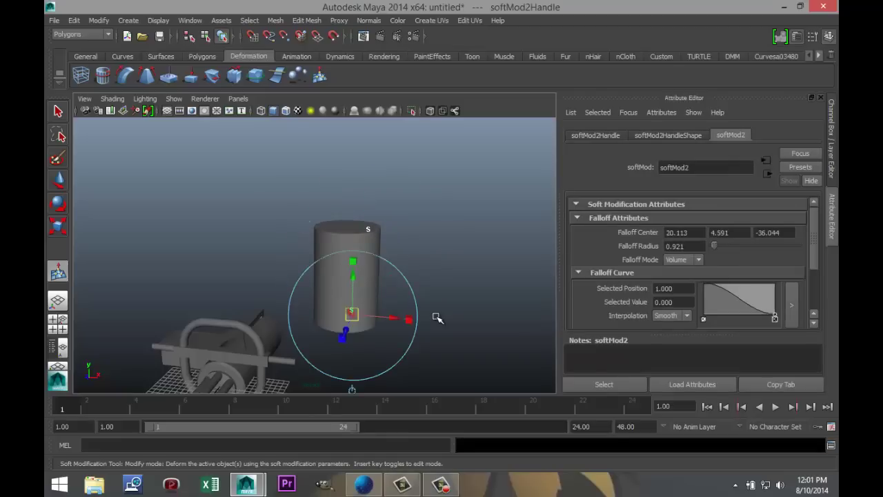
{"action": "right_click", "coordinate": [393, 235]}
{"action": "right_click_drag", "start_coordinate": [343, 225], "coordinate": [391, 211]}
{"action": "left_click", "coordinate": [344, 231]}
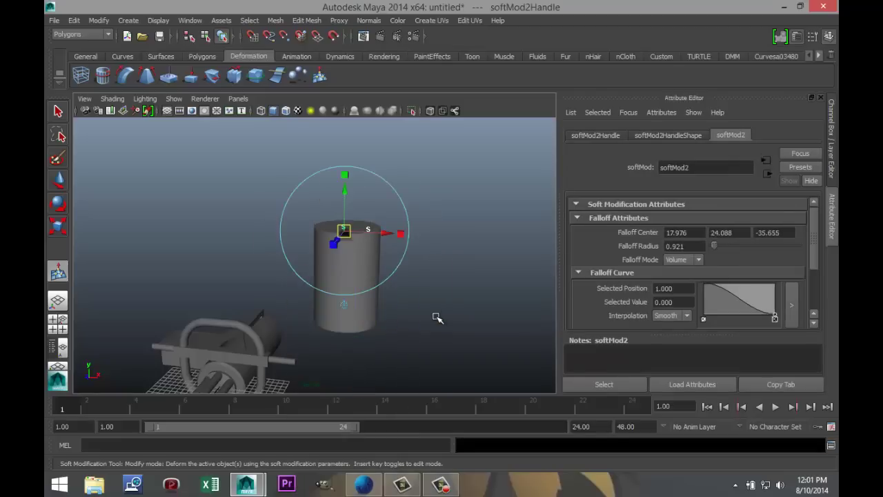
{"action": "left_click", "coordinate": [355, 307]}
- Undo the latest Soft Modification attempts and remove the subdivided cylinder
{"action": "key", "text": "ctrl+z"}
{"action": "key", "text": "ctrl+z"}
{"action": "key", "text": "ctrl+z"}
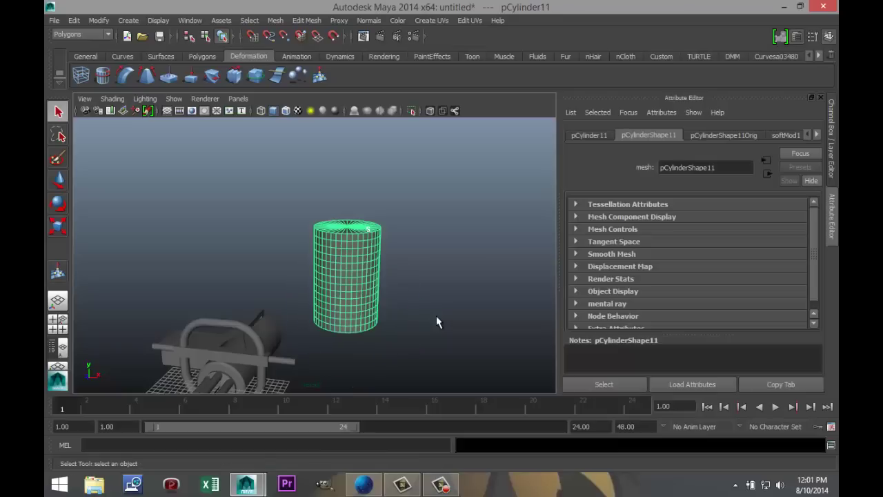
{"action": "key", "text": "ctrl+z"}
{"action": "key", "text": "ctrl+z"}
- Create an upright polygon cylinder about 1.85 in radius and 6.31 high beside the gun, near the side bar's free end
{"action": "left_click_drag", "start_coordinate": [436, 317], "coordinate": [437, 317], "text": "alt"}
{"action": "scroll", "coordinate": [436, 317], "scroll_direction": "up", "scroll_amount": 5}
{"action": "scroll", "coordinate": [436, 317], "scroll_direction": "up", "scroll_amount": 2}
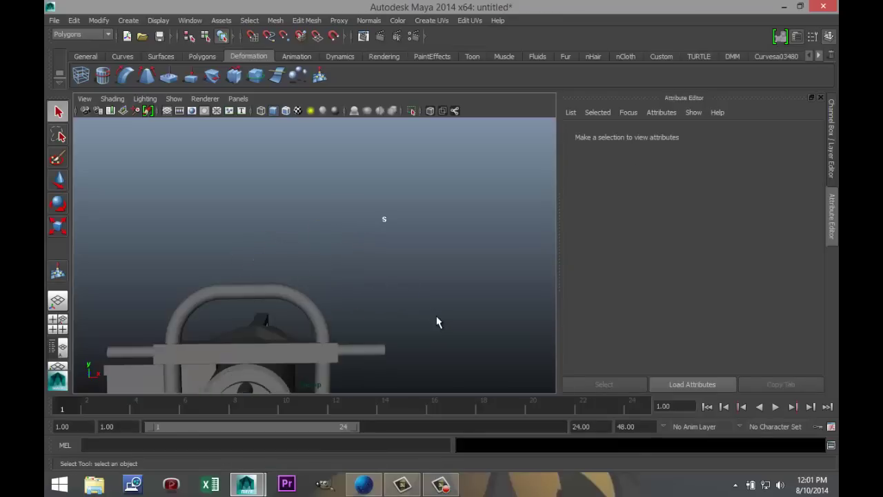
{"action": "middle_click_drag", "start_coordinate": [436, 317], "coordinate": [436, 317], "text": "alt"}
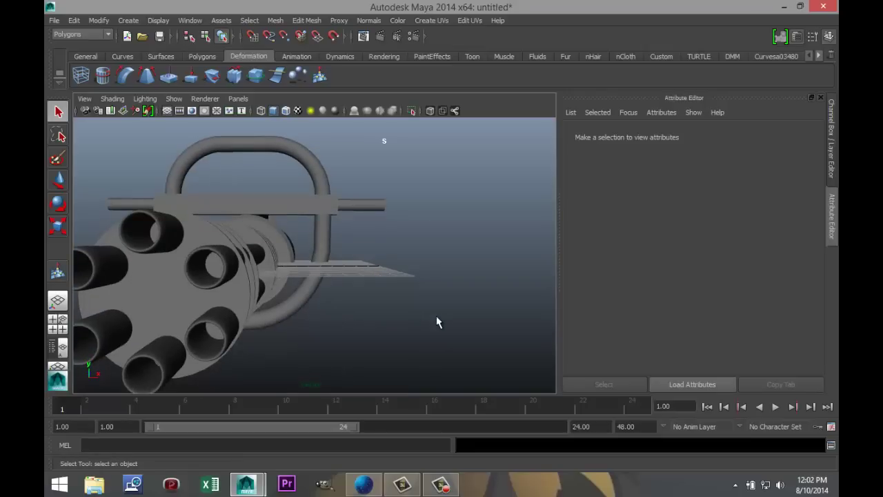
{"action": "left_click_drag", "start_coordinate": [437, 323], "coordinate": [436, 322], "text": "alt"}
{"action": "left_click", "coordinate": [202, 57]}
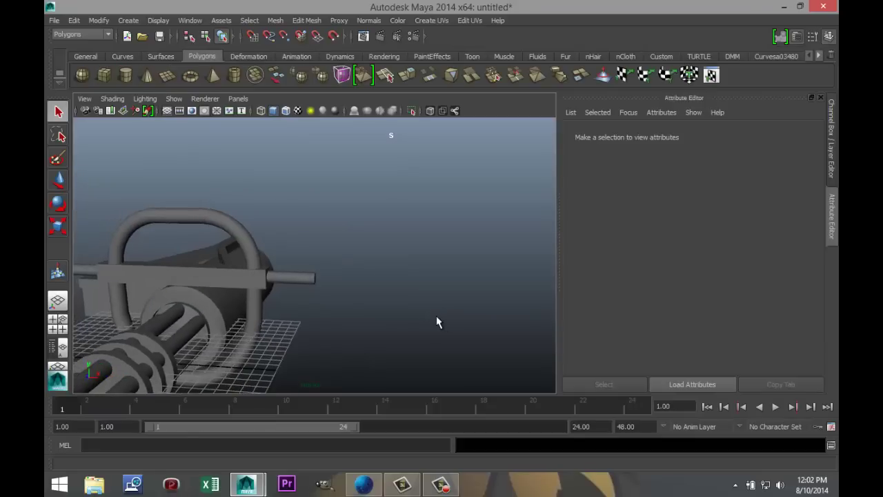
{"action": "left_click", "coordinate": [125, 74]}
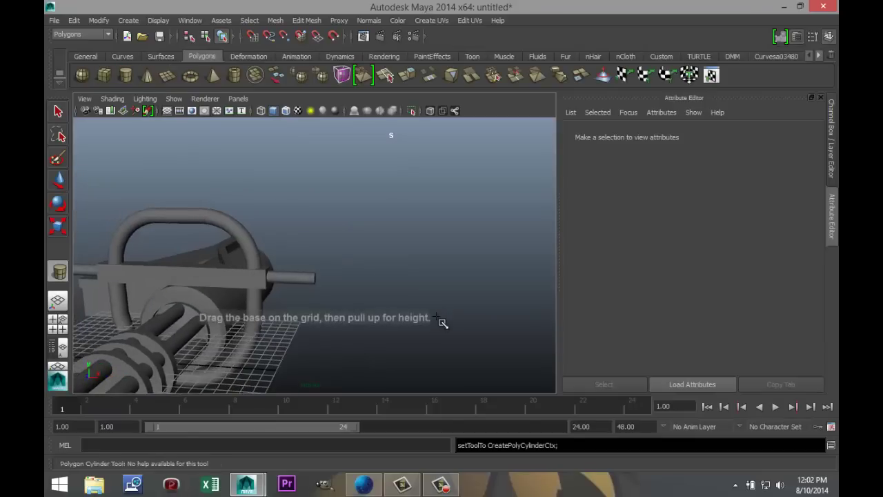
{"action": "mouse_move", "coordinate": [309, 363]}
{"action": "left_mouse_down"}
{"action": "mouse_move", "coordinate": [337, 364]}
{"action": "mouse_move", "coordinate": [329, 363]}
{"action": "mouse_move", "coordinate": [329, 291]}
{"action": "left_mouse_up"}
{"action": "left_click_drag", "start_coordinate": [436, 318], "coordinate": [437, 318]}
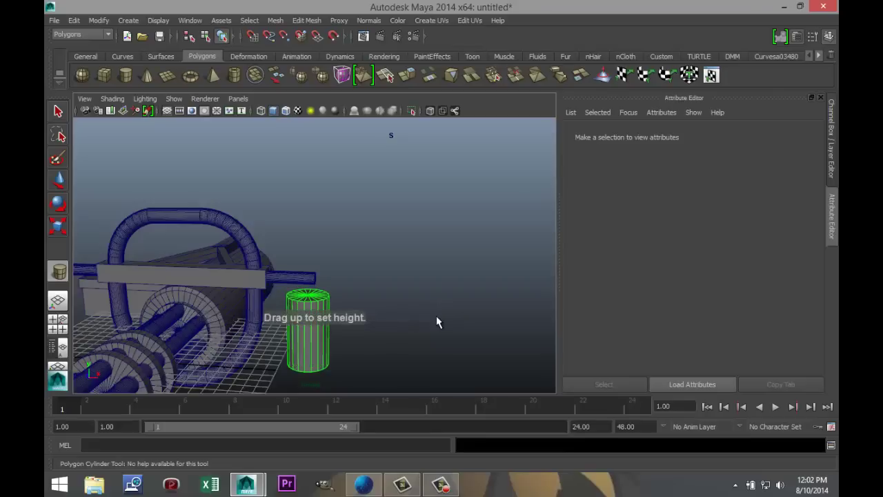
- Set the new cylinder's axis subdivisions to 40
{"action": "left_click", "coordinate": [710, 136]}
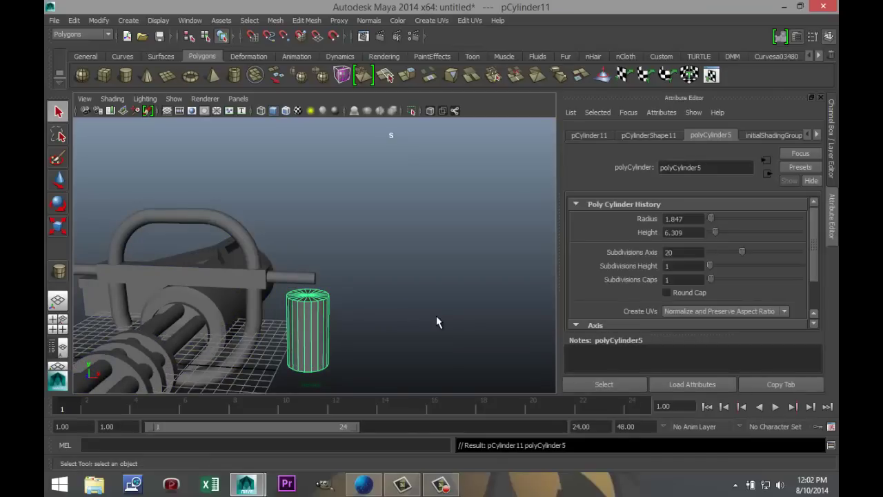
{"action": "left_click_drag", "start_coordinate": [680, 253], "coordinate": [655, 253]}
{"action": "key", "text": "Return"}
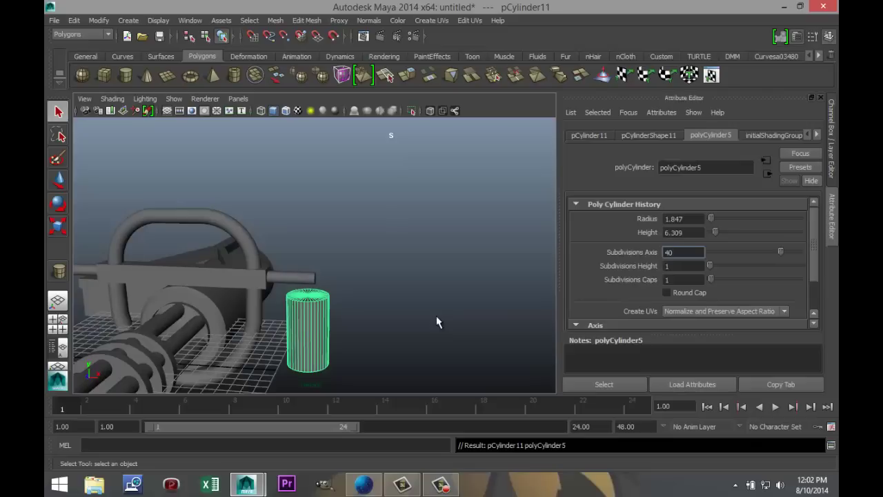
- Bevel the cylinder's top and bottom rim edge loops with an offset of 0.117 and 4 segments
{"action": "scroll", "coordinate": [436, 322], "scroll_direction": "up", "scroll_amount": 2}
{"action": "scroll", "coordinate": [436, 322], "scroll_direction": "down", "scroll_amount": 1}
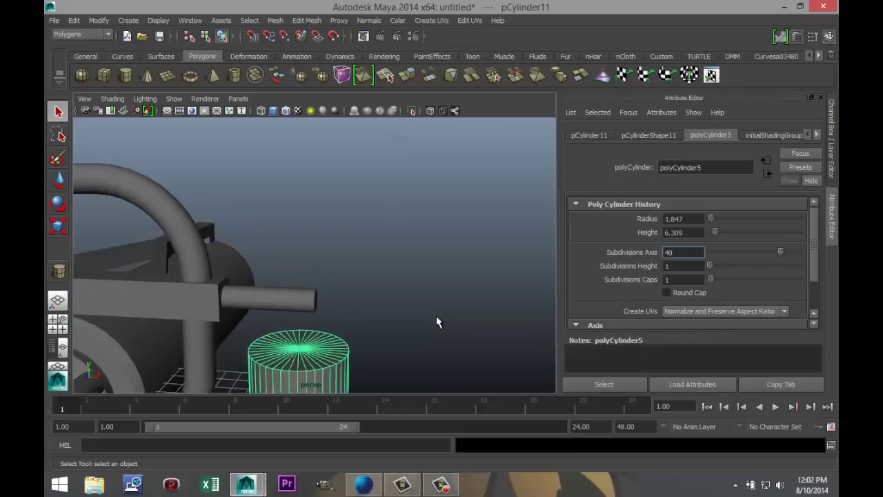
{"action": "mouse_move", "coordinate": [436, 317]}
{"action": "middle_mouse_down", "text": "alt"}
{"action": "mouse_move", "coordinate": [509, 217]}
{"action": "mouse_move", "coordinate": [572, 162]}
{"action": "mouse_move", "coordinate": [485, 225]}
{"action": "middle_mouse_up", "text": "alt"}
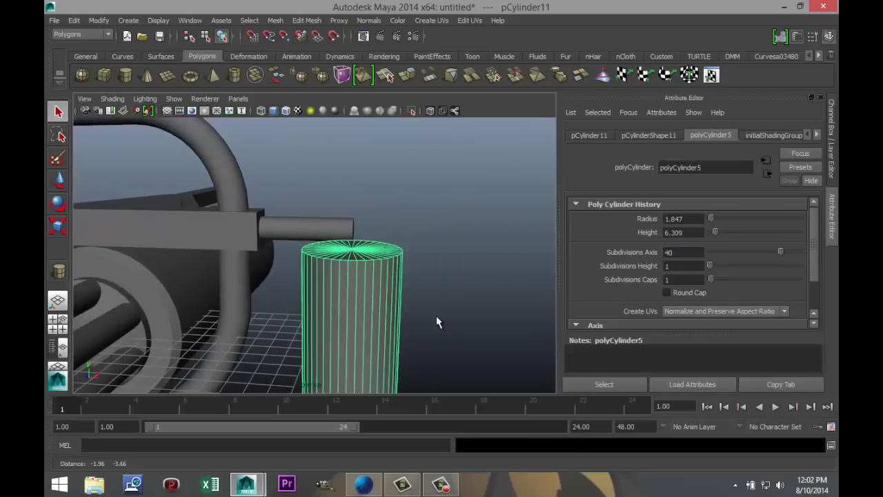
{"action": "scroll", "coordinate": [436, 322], "scroll_direction": "up", "scroll_amount": 2}
{"action": "scroll", "coordinate": [436, 321], "scroll_direction": "down", "scroll_amount": 2}
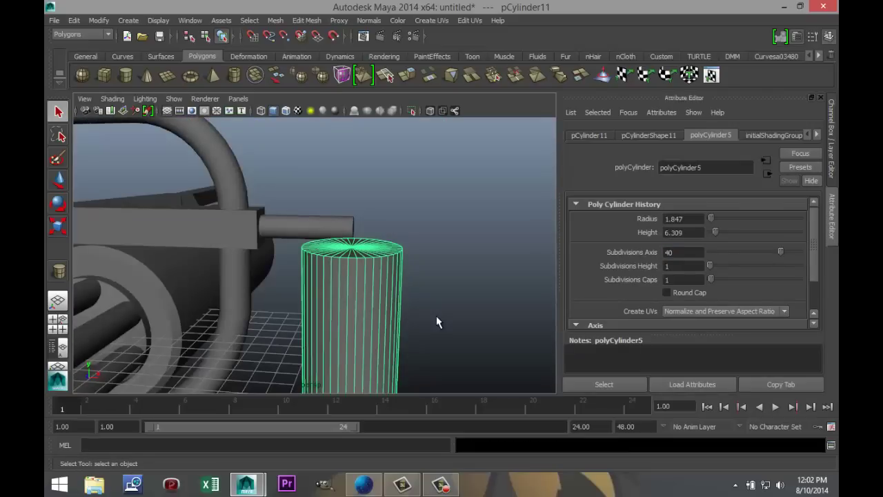
{"action": "right_click_drag", "start_coordinate": [340, 226], "coordinate": [340, 254]}
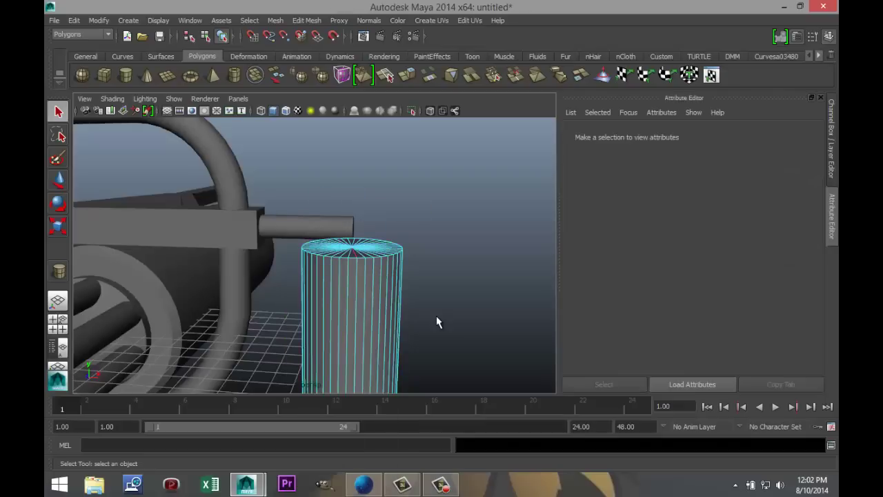
{"action": "double_click", "coordinate": [353, 258]}
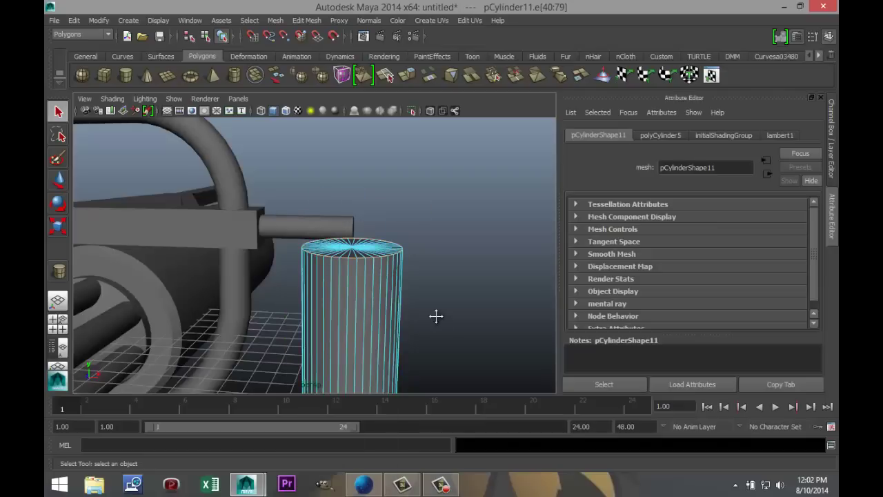
{"action": "left_click_drag", "start_coordinate": [436, 321], "coordinate": [436, 322], "text": "alt"}
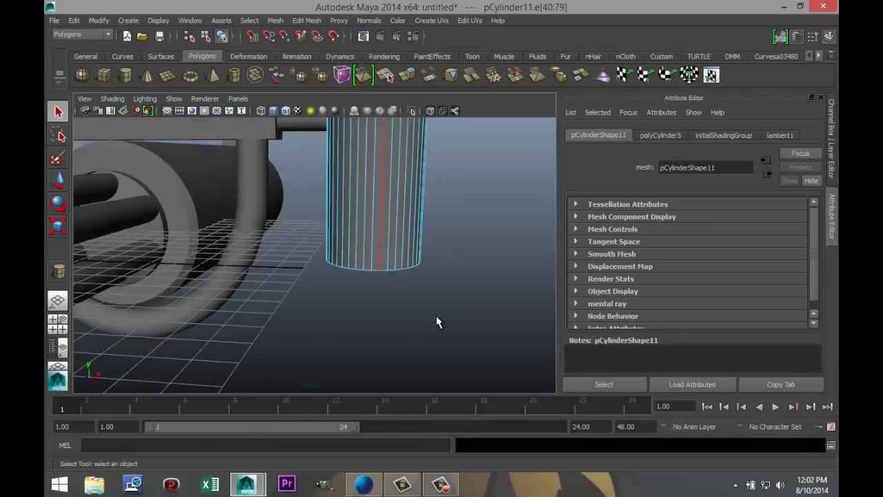
{"action": "double_click", "coordinate": [375, 269], "text": "shift"}
{"action": "scroll", "coordinate": [436, 321], "scroll_direction": "down", "scroll_amount": 8}
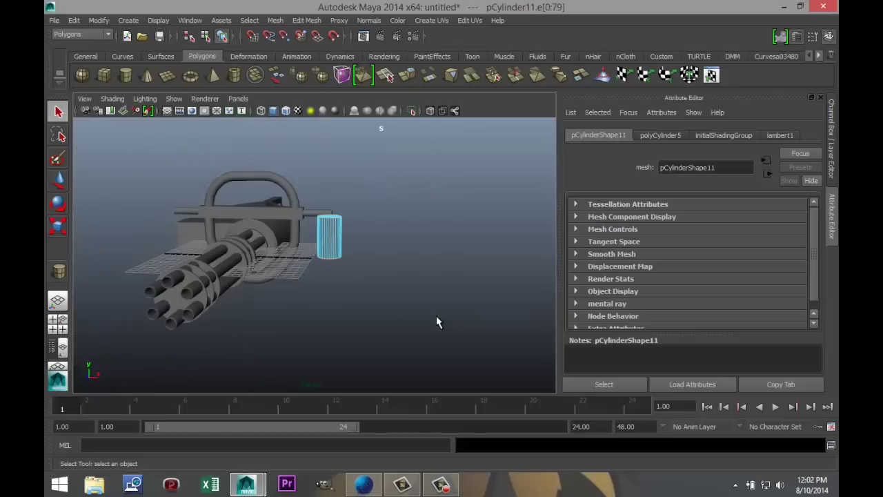
{"action": "left_click", "coordinate": [306, 21]}
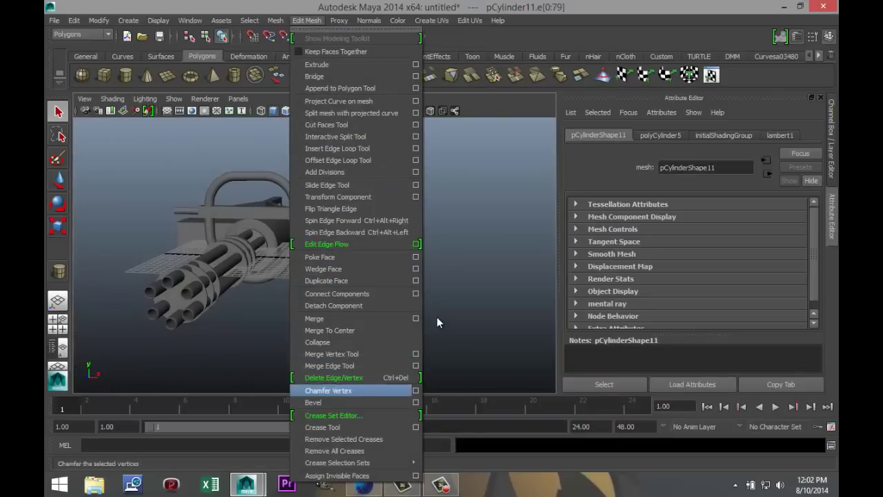
{"action": "left_click", "coordinate": [314, 402]}
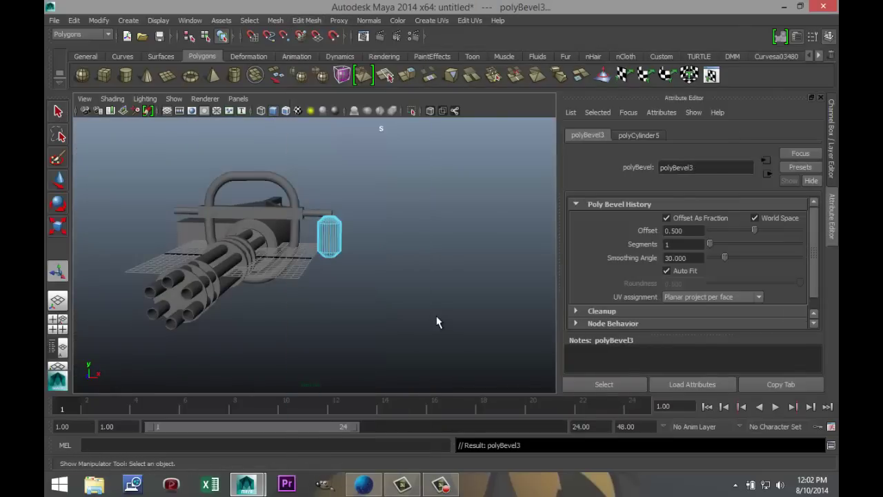
{"action": "left_click_drag", "start_coordinate": [754, 230], "coordinate": [721, 230]}
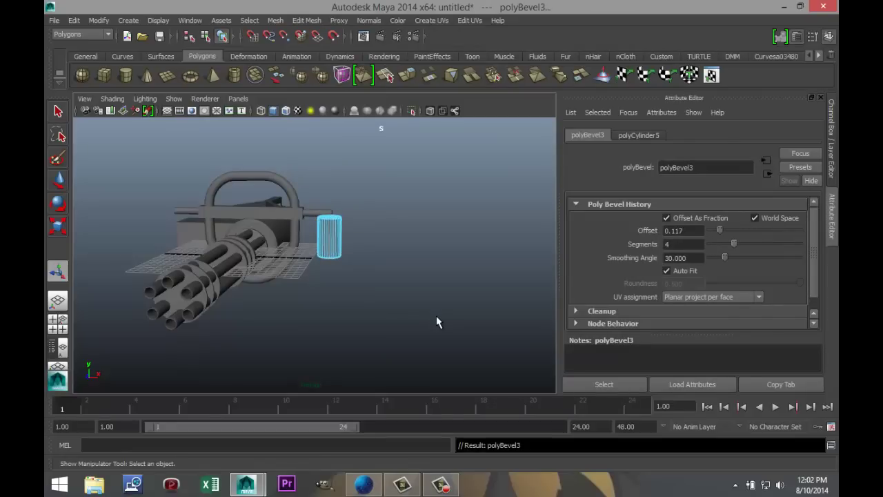
{"action": "key", "text": "f"}
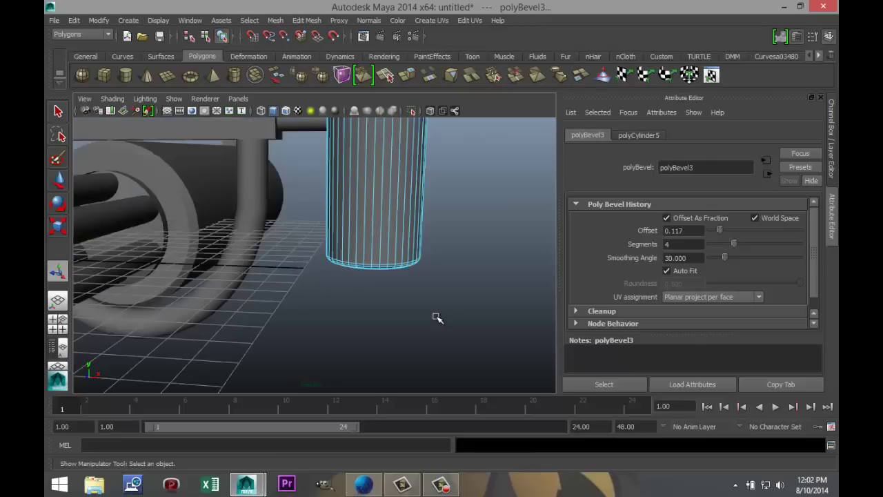
{"action": "left_click_drag", "start_coordinate": [437, 317], "coordinate": [436, 315], "text": "alt"}
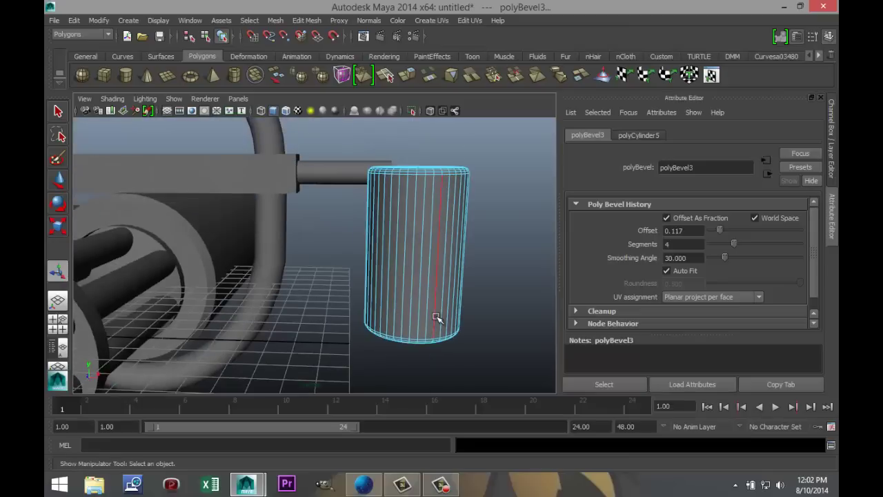
- Return the cylinder to object selection and stretch it vertically to about 1.55 times its height
{"action": "right_click", "coordinate": [437, 316]}
{"action": "right_click_drag", "start_coordinate": [436, 316], "coordinate": [486, 210]}
{"action": "left_click", "coordinate": [436, 316]}
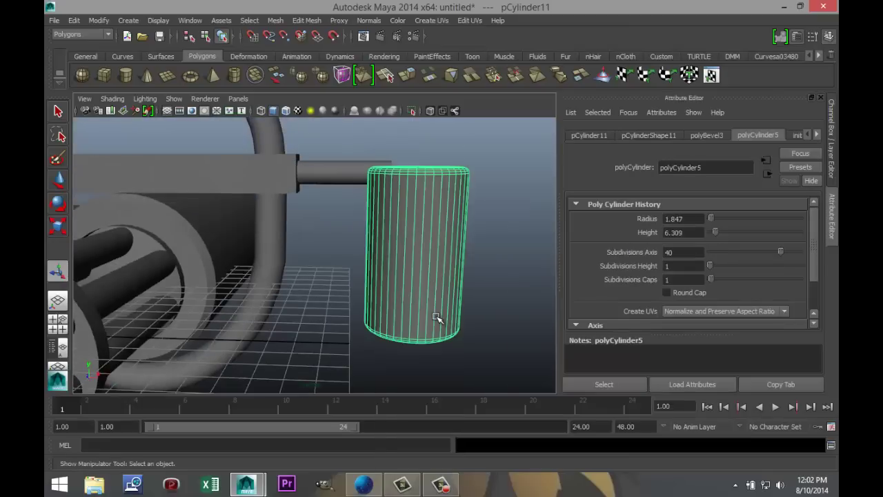
{"action": "key", "text": "r"}
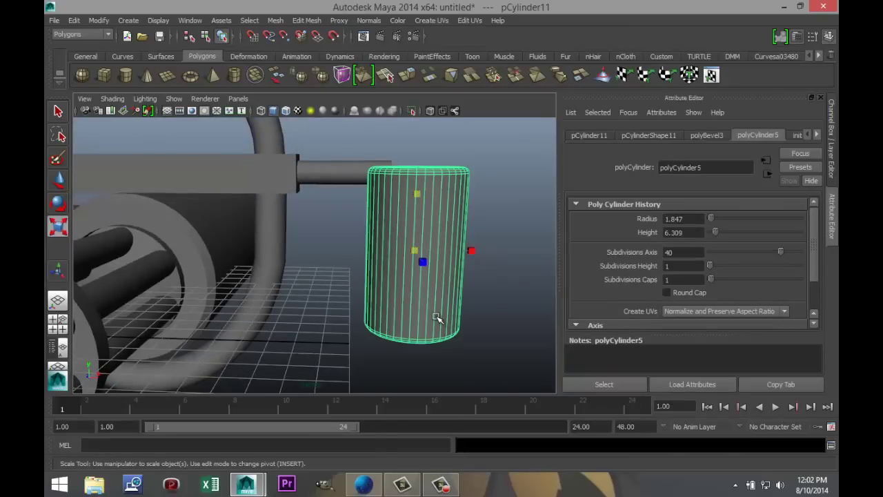
{"action": "mouse_move", "coordinate": [416, 194]}
{"action": "left_mouse_down"}
{"action": "mouse_move", "coordinate": [418, 147]}
{"action": "mouse_move", "coordinate": [418, 162]}
{"action": "left_mouse_up"}
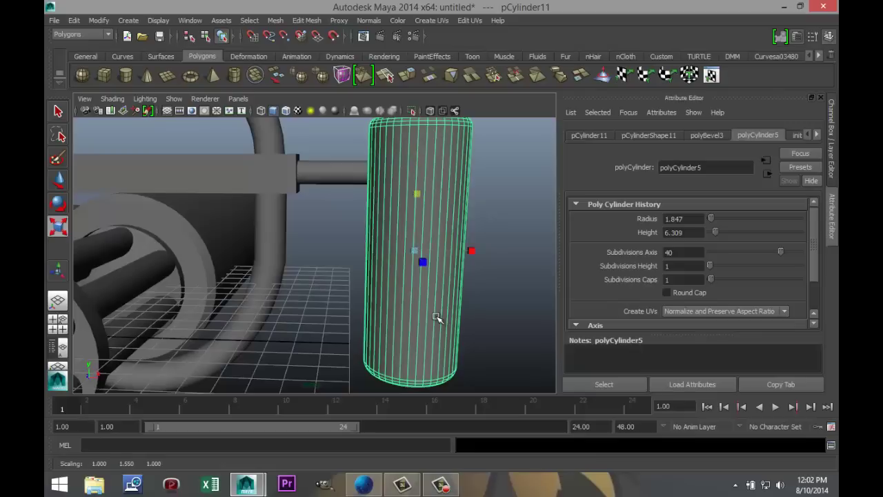
- Move the cylinder in the top view onto the free end of the gun's nearby side bar
{"action": "key", "text": "space"}
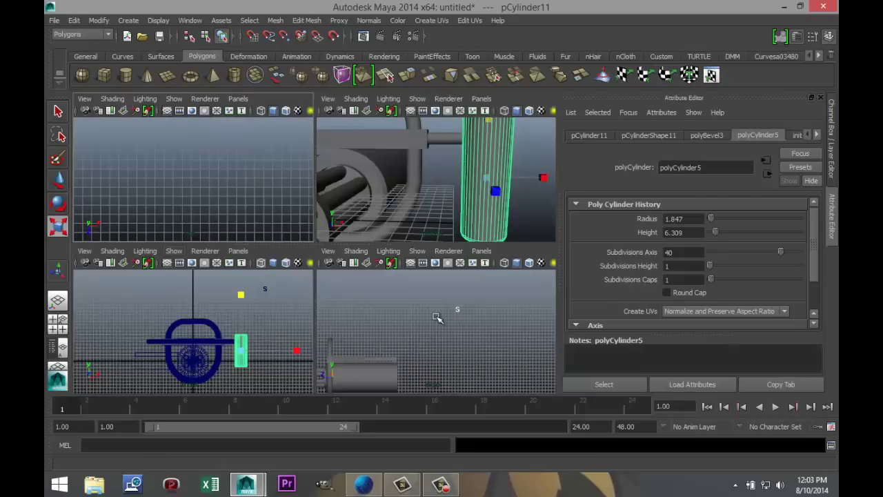
{"action": "key", "text": "space"}
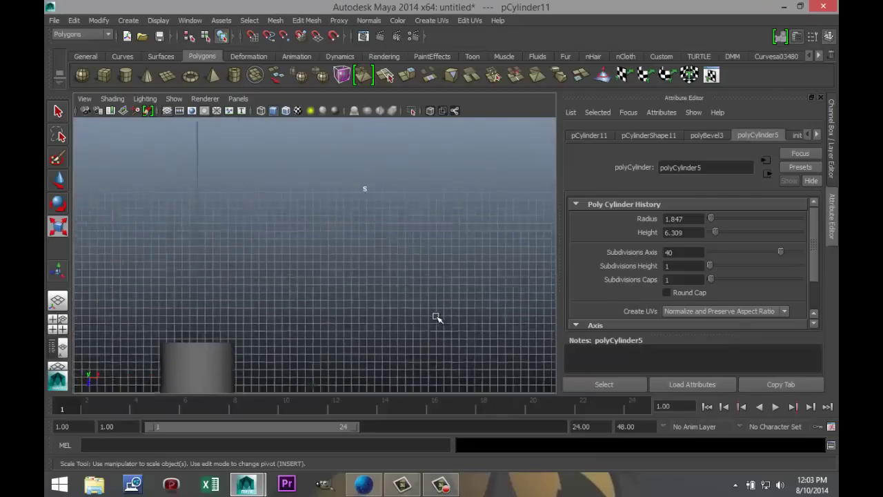
{"action": "scroll", "coordinate": [437, 318], "scroll_direction": "down", "scroll_amount": 6}
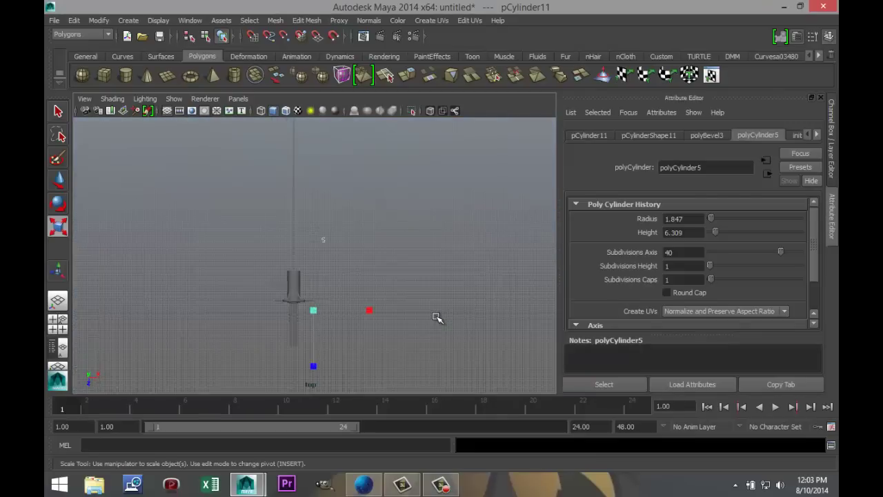
{"action": "key", "text": "f"}
{"action": "scroll", "coordinate": [437, 317], "scroll_direction": "down", "scroll_amount": 5}
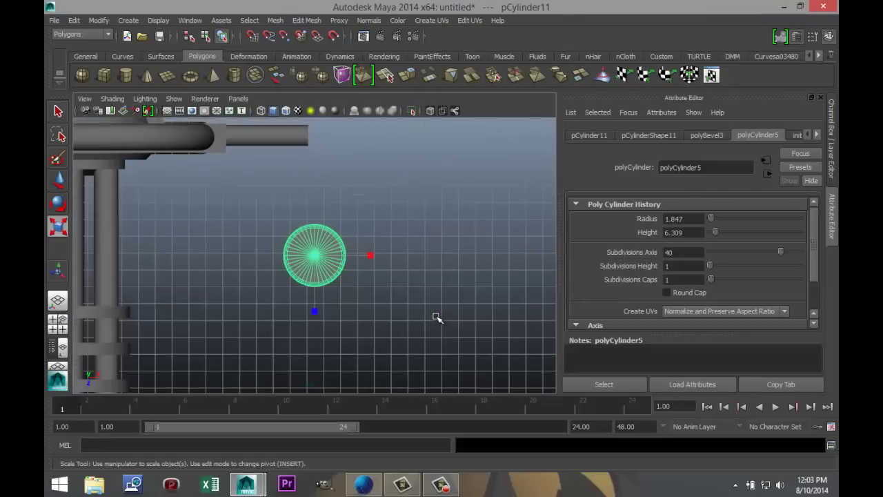
{"action": "key", "text": "w"}
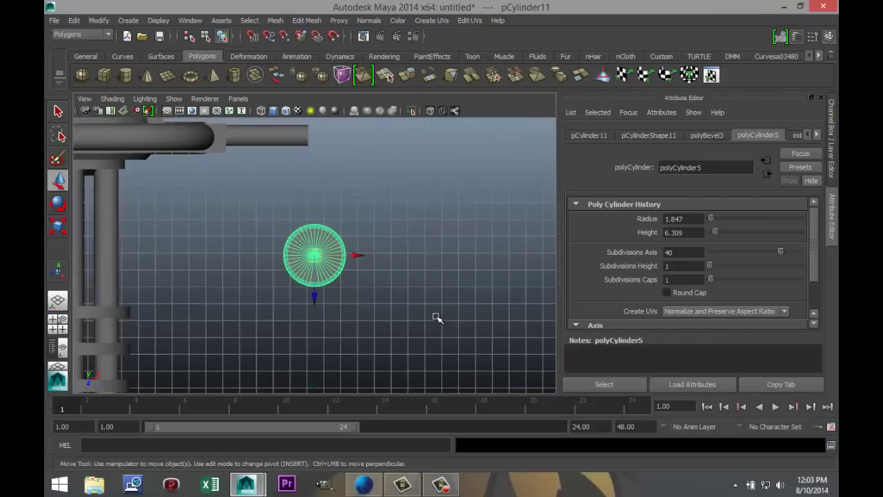
{"action": "middle_click_drag", "start_coordinate": [437, 318], "coordinate": [435, 202]}
{"action": "scroll", "coordinate": [437, 317], "scroll_direction": "down", "scroll_amount": 2}
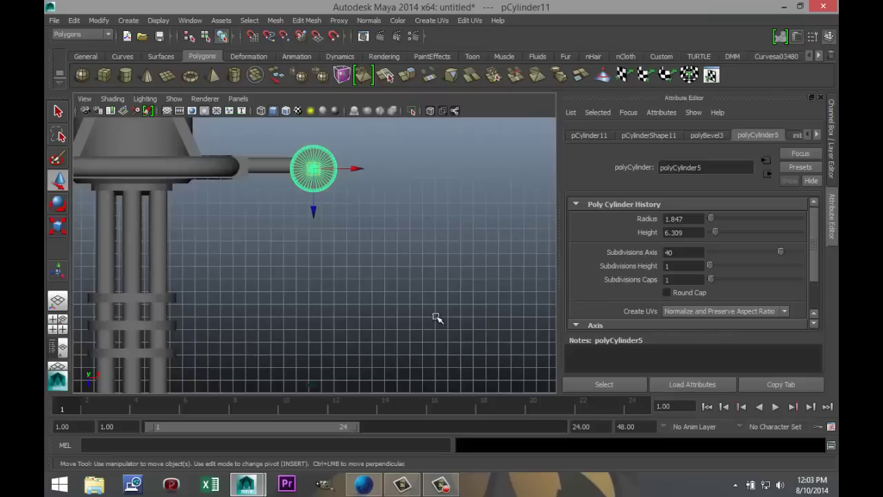
{"action": "scroll", "coordinate": [436, 317], "scroll_direction": "down", "scroll_amount": 2}
{"action": "middle_click_drag", "start_coordinate": [437, 318], "coordinate": [437, 317]}
{"action": "scroll", "coordinate": [437, 318], "scroll_direction": "down", "scroll_amount": 2}
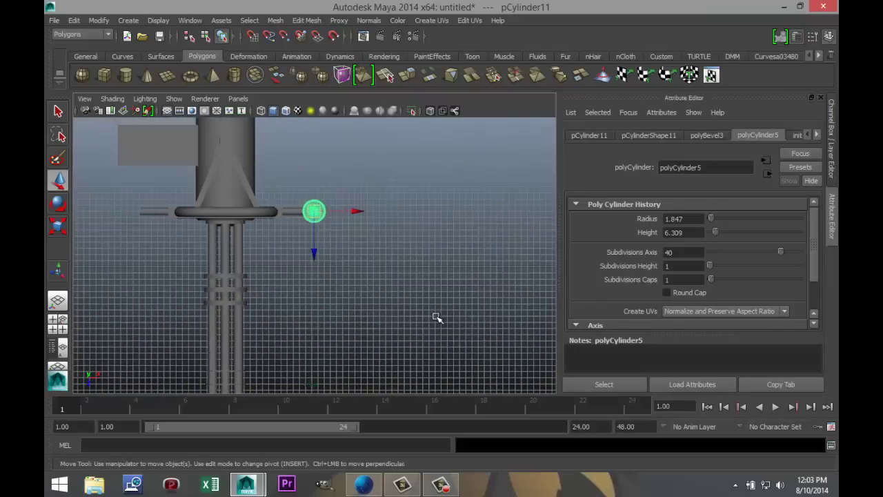
- Duplicate the grip cylinder and move the copy along X to about -12.62, onto the opposite side bar's end
{"action": "key", "text": "ctrl+d"}
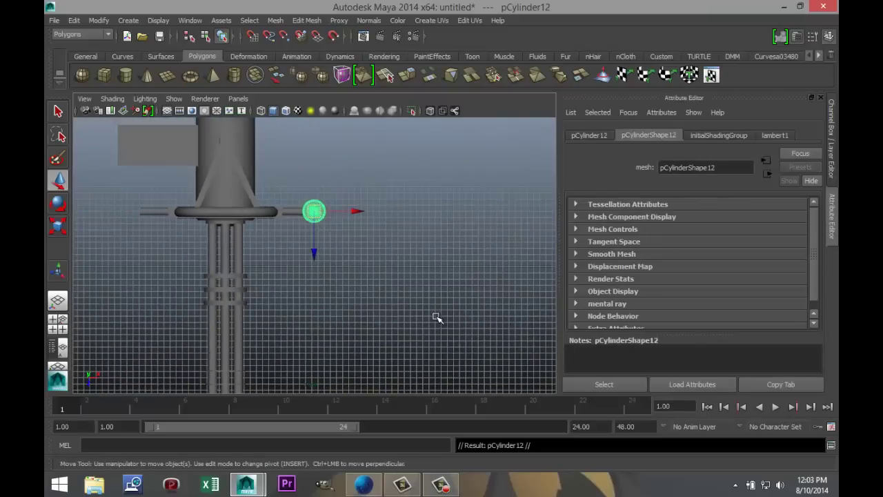
{"action": "middle_click_drag", "start_coordinate": [437, 317], "coordinate": [436, 317]}
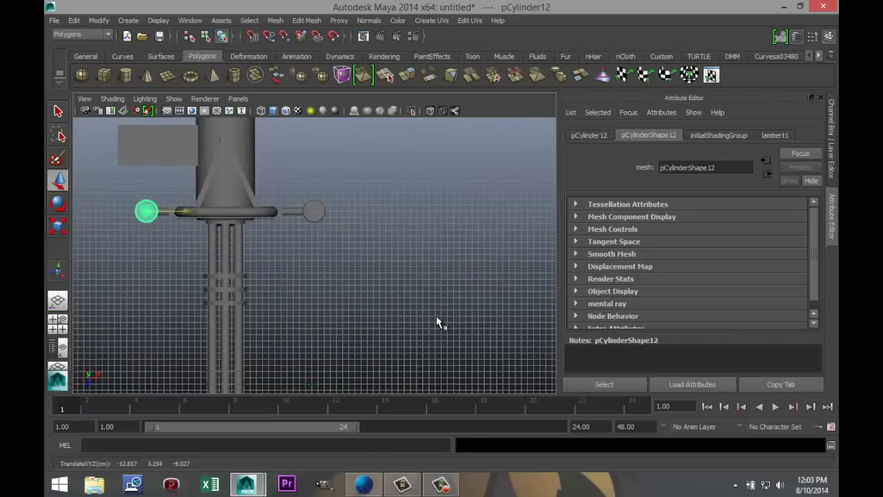
{"action": "key", "text": "space"}
{"action": "key", "text": "space"}
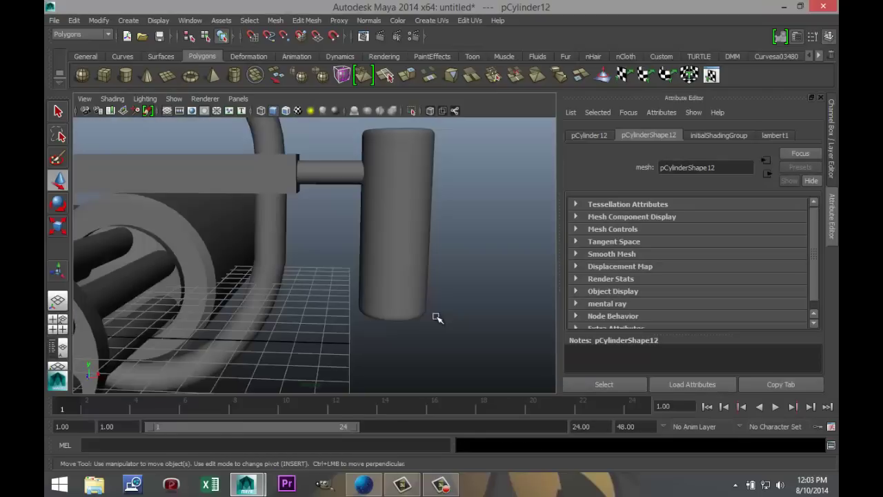
- Examine the placement of both grips on the side bars from the gun's rear and side
{"action": "scroll", "coordinate": [437, 317], "scroll_direction": "down", "scroll_amount": 5}
{"action": "left_click_drag", "start_coordinate": [437, 317], "coordinate": [436, 317], "text": "alt"}
{"action": "scroll", "coordinate": [437, 317], "scroll_direction": "up", "scroll_amount": 5}
{"action": "middle_click_drag", "start_coordinate": [437, 317], "coordinate": [437, 317], "text": "alt"}
{"action": "scroll", "coordinate": [437, 316], "scroll_direction": "up", "scroll_amount": 5}
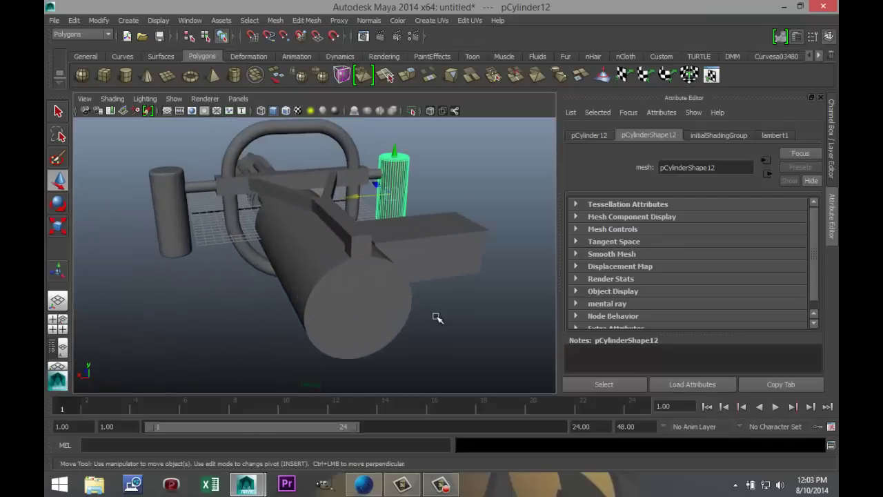
{"action": "left_click_drag", "start_coordinate": [437, 317], "coordinate": [436, 316], "text": "alt"}
{"action": "scroll", "coordinate": [436, 316], "scroll_direction": "down", "scroll_amount": 4}
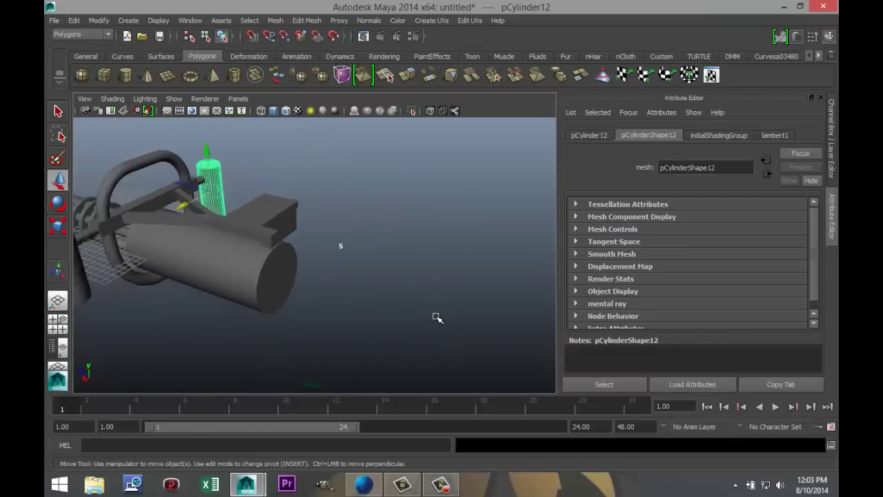
- Clear the selection and inspect the whole gun with both grips from the side and the rear
{"action": "middle_click_drag", "start_coordinate": [436, 316], "coordinate": [436, 316], "text": "alt"}
{"action": "left_click_drag", "start_coordinate": [436, 316], "coordinate": [436, 317], "text": "alt"}
{"action": "key", "text": "ctrl+z"}
{"action": "scroll", "coordinate": [436, 317], "scroll_direction": "down", "scroll_amount": 3}
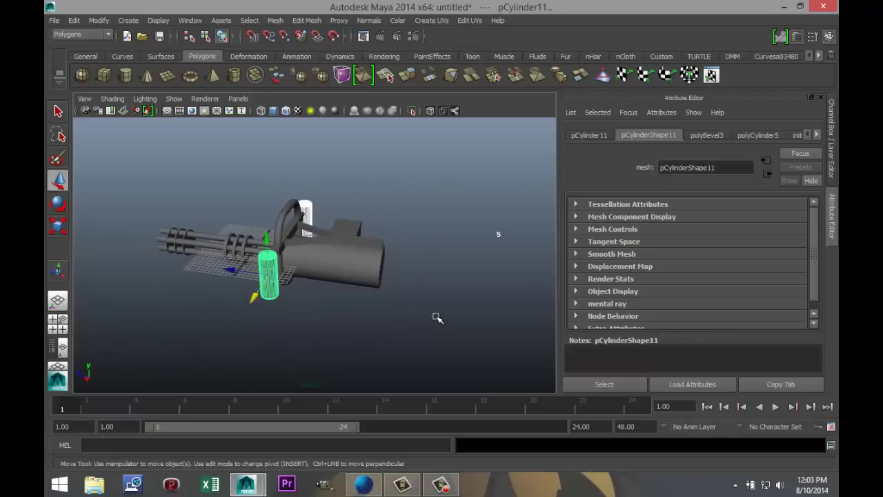
{"action": "left_click", "coordinate": [436, 317]}
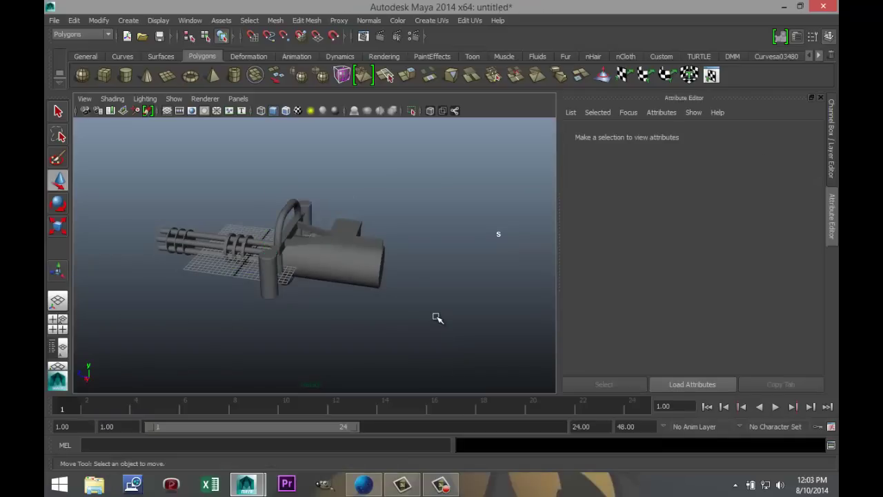
{"action": "left_click_drag", "start_coordinate": [436, 316], "coordinate": [436, 317], "text": "alt"}
{"action": "scroll", "coordinate": [436, 317], "scroll_direction": "up", "scroll_amount": 3}
{"action": "scroll", "coordinate": [436, 317], "scroll_direction": "down", "scroll_amount": 2}
{"action": "scroll", "coordinate": [436, 317], "scroll_direction": "down", "scroll_amount": 2}
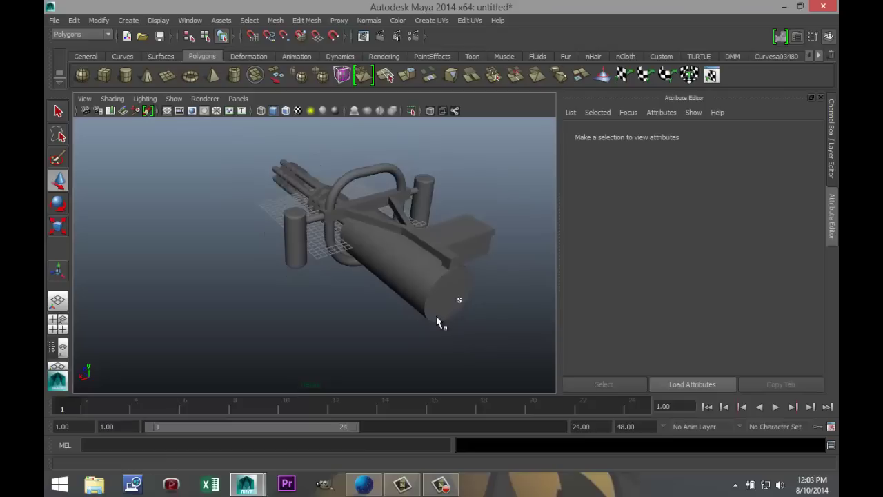
- Create a polygon sphere of about 3.7 radius beside the gun, with 40 axis and 40 height subdivisions
{"action": "left_click", "coordinate": [82, 75]}
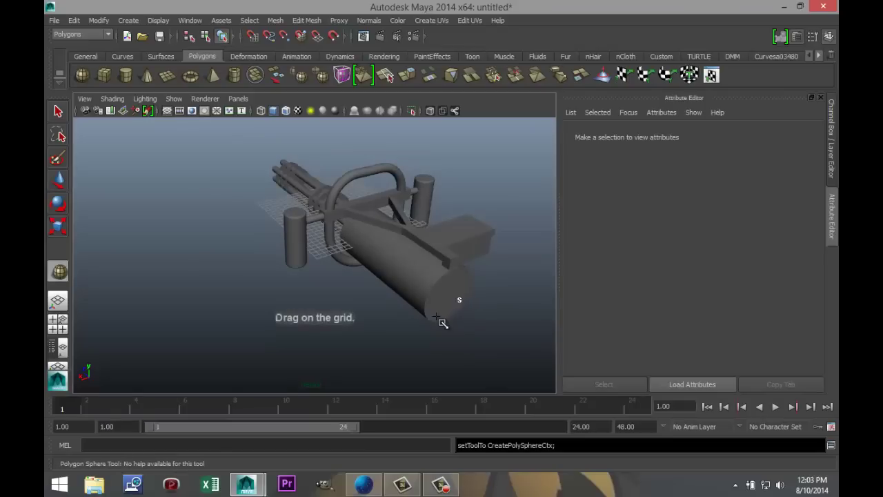
{"action": "left_click", "coordinate": [436, 316]}
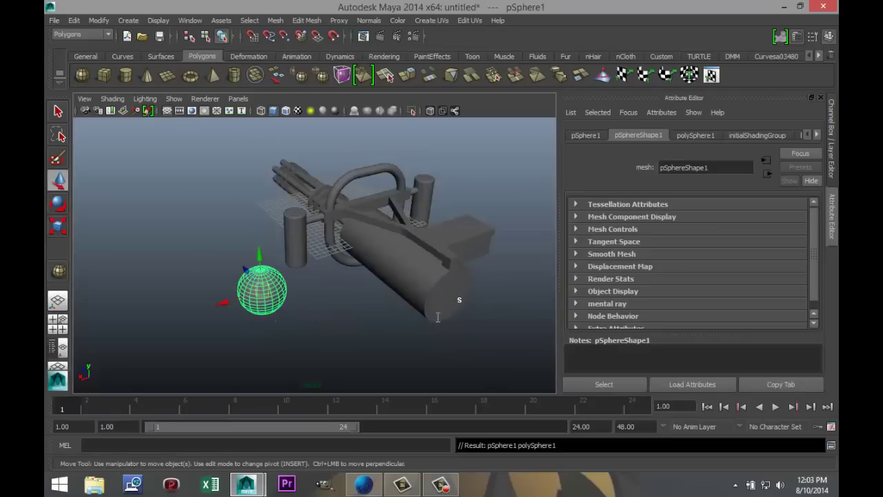
{"action": "left_click", "coordinate": [696, 136]}
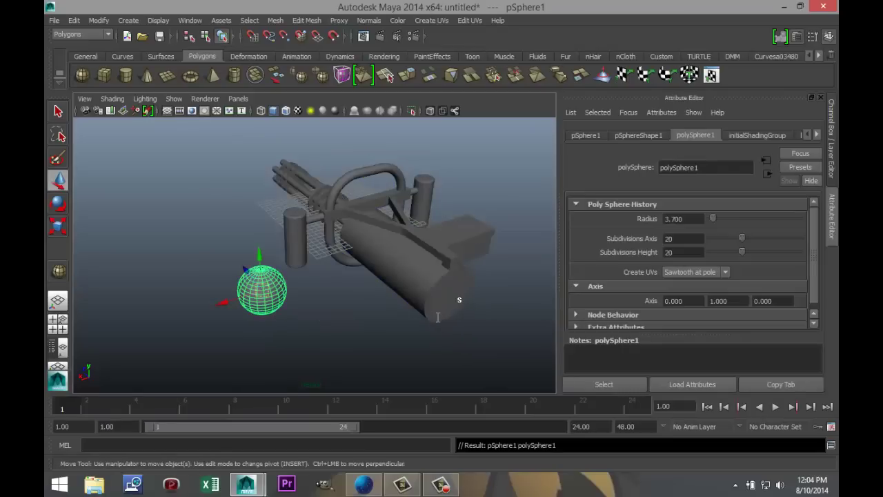
{"action": "left_click_drag", "start_coordinate": [679, 238], "coordinate": [654, 238]}
{"action": "type", "text": "40"}
{"action": "key", "text": "Return"}
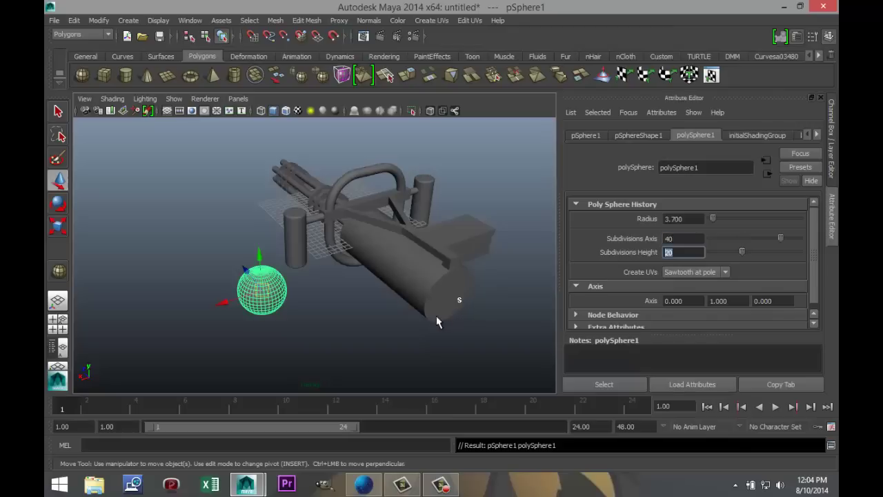
{"action": "left_click", "coordinate": [437, 316]}
{"action": "key", "text": "ctrl+z"}
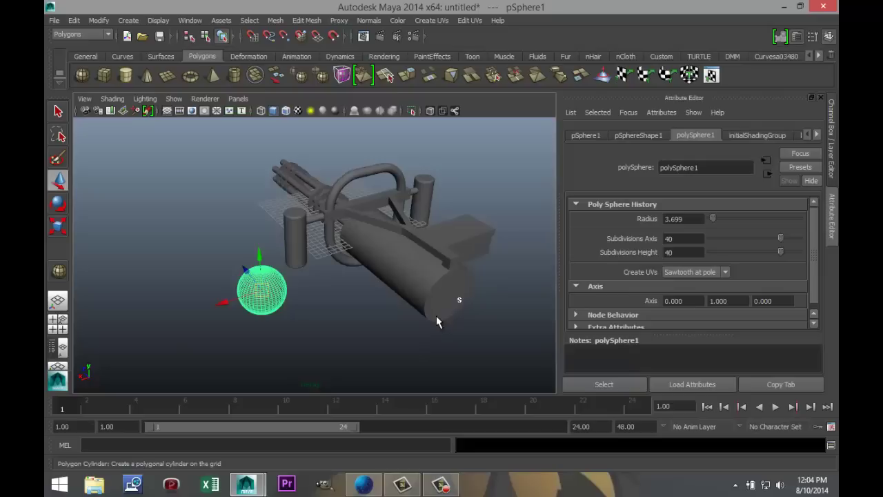
- Create a flat cylinder disc beside the sphere, about 7.2 in radius and 0.99 high, with 40 axis subdivisions
{"action": "left_click", "coordinate": [126, 76]}
{"action": "mouse_move", "coordinate": [188, 239]}
{"action": "left_mouse_down"}
{"action": "mouse_move", "coordinate": [242, 248]}
{"action": "mouse_move", "coordinate": [228, 246]}
{"action": "mouse_move", "coordinate": [228, 262]}
{"action": "left_mouse_up"}
{"action": "left_click_drag", "start_coordinate": [441, 310], "coordinate": [437, 322]}
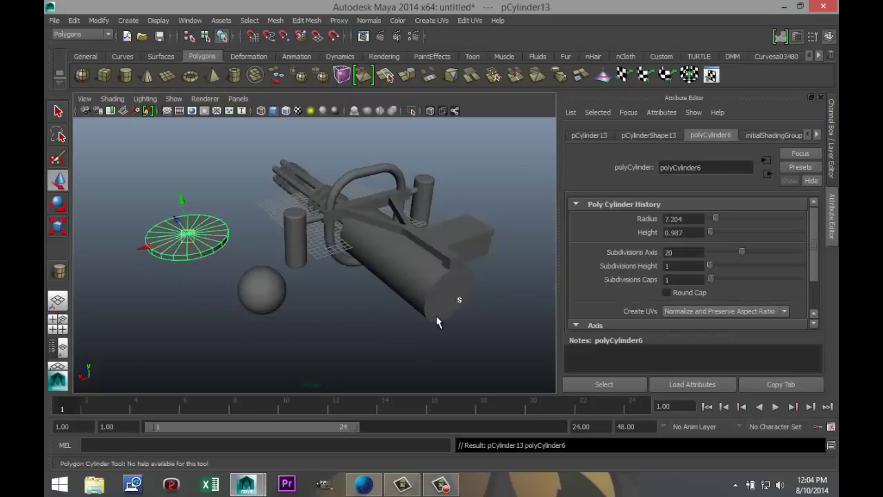
{"action": "left_click_drag", "start_coordinate": [679, 253], "coordinate": [655, 253]}
{"action": "key", "text": "Return"}
{"action": "key", "text": "w"}
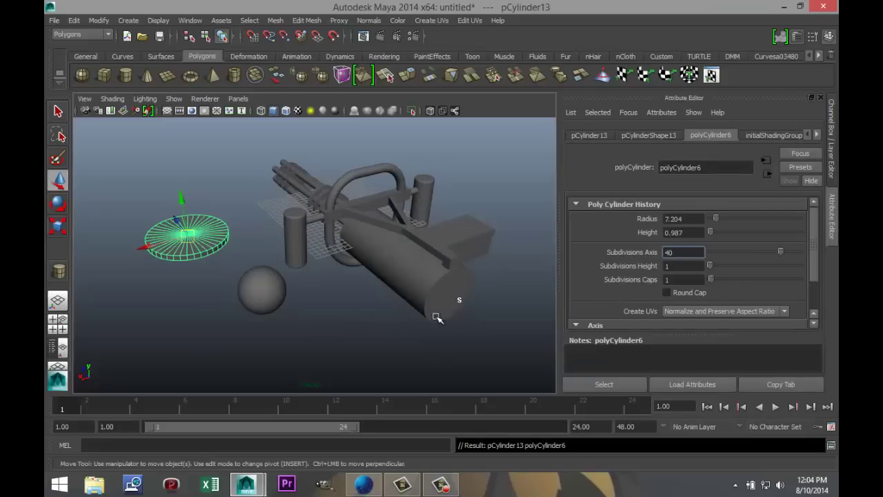
- Stand the disc upright by setting its X rotation to -90 degrees
{"action": "key", "text": "e"}
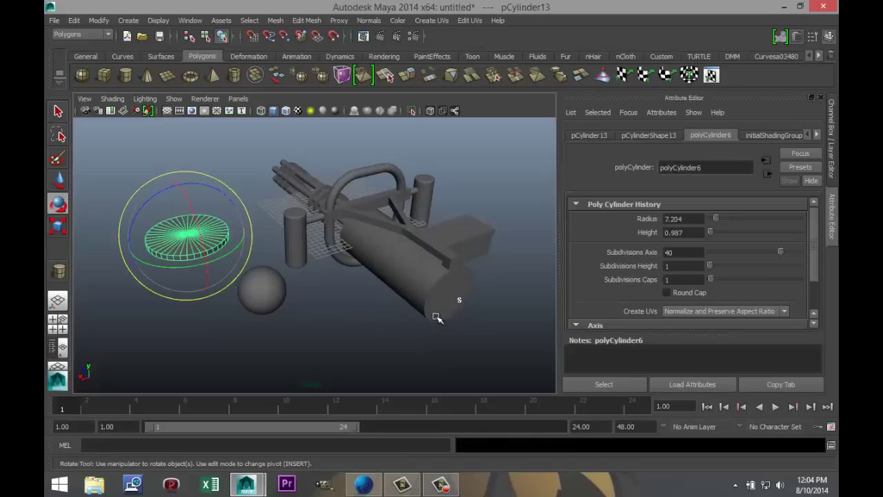
{"action": "left_click_drag", "start_coordinate": [194, 216], "coordinate": [207, 274]}
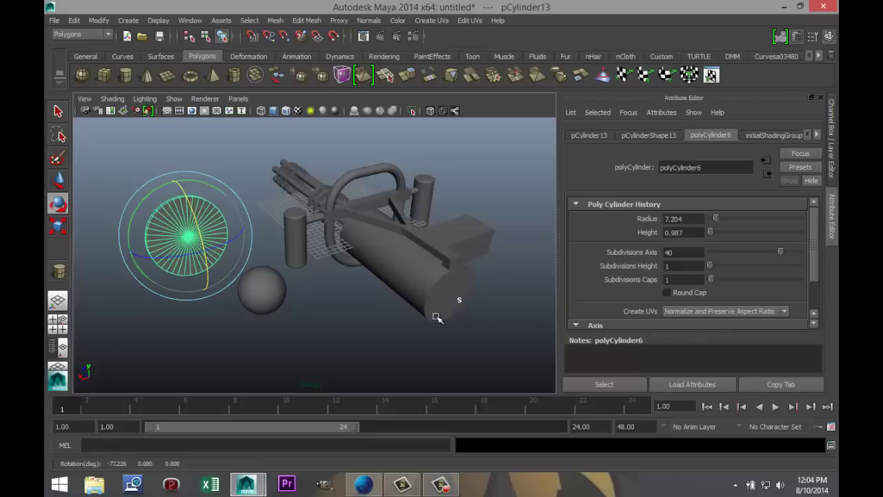
{"action": "left_click", "coordinate": [648, 135]}
{"action": "left_click", "coordinate": [589, 135]}
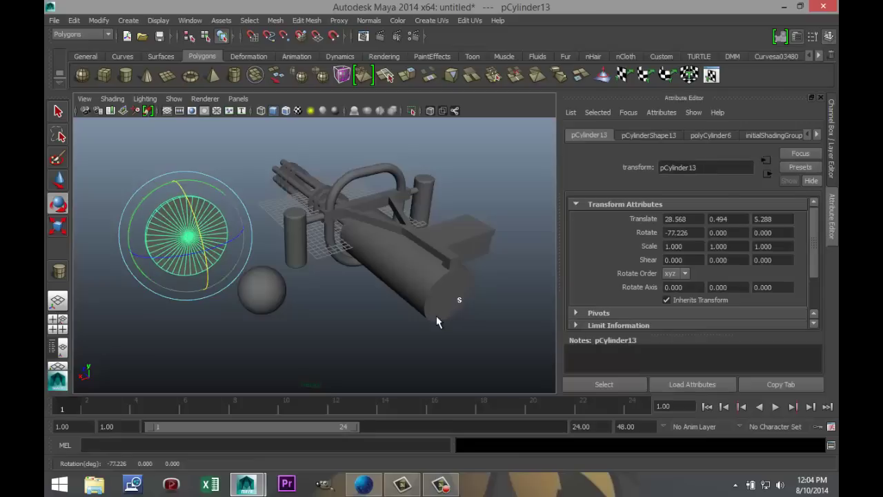
{"action": "double_click", "coordinate": [683, 233]}
{"action": "type", "text": "-90"}
{"action": "key", "text": "Return"}
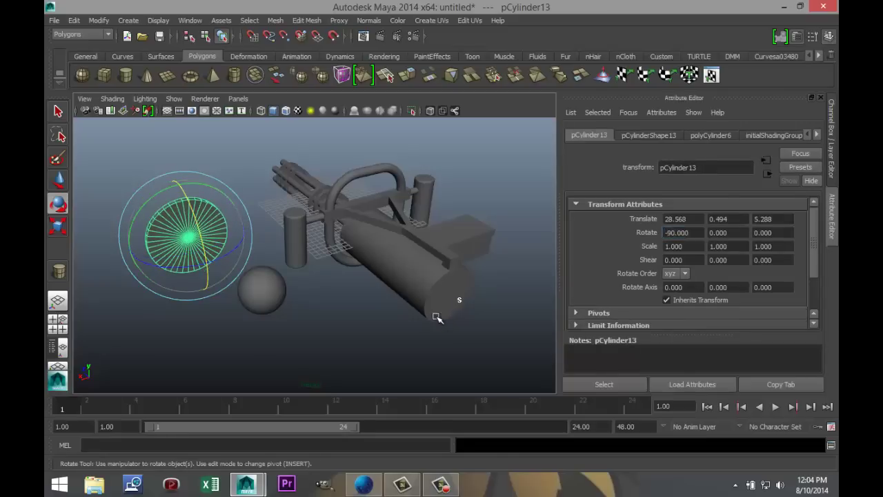
- Move the disc in the top view onto the sphere's centre, to about X 23.33 and Z -15.66
{"action": "left_click", "coordinate": [436, 317]}
{"action": "key", "text": "space"}
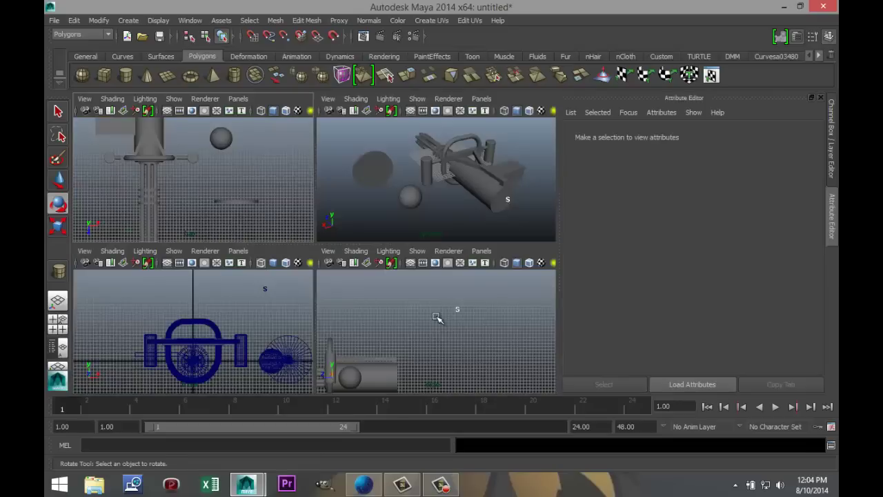
{"action": "key", "text": "space"}
{"action": "key", "text": "ctrl+z"}
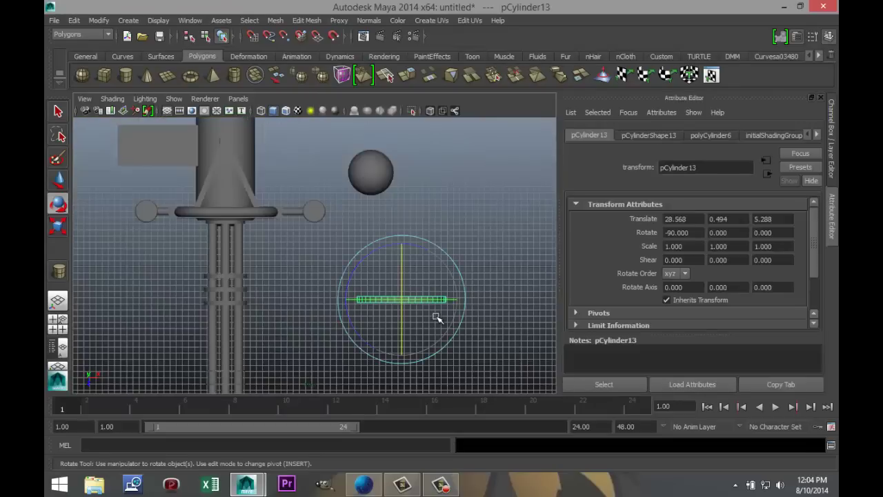
{"action": "key", "text": "w"}
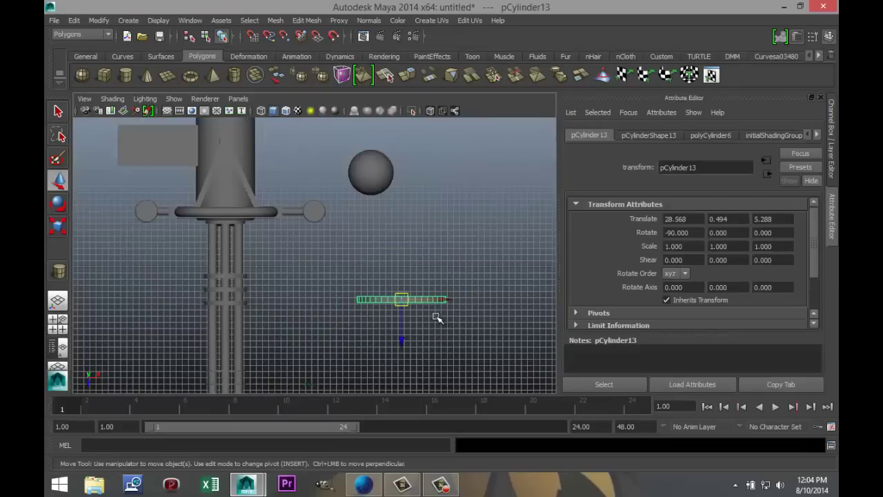
{"action": "left_click_drag", "start_coordinate": [401, 299], "coordinate": [370, 169]}
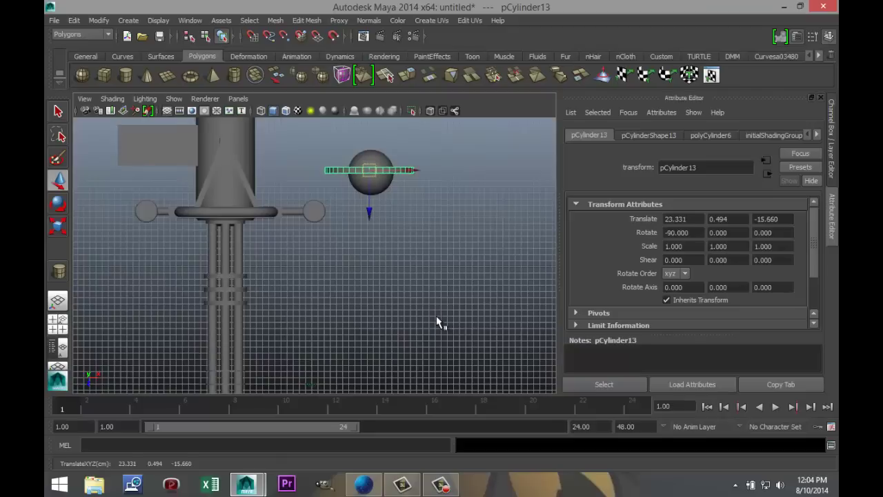
- Raise the disc along Y to about 8.77 so its lower part cuts into the top of the sphere
{"action": "key", "text": "space"}
{"action": "key", "text": "space"}
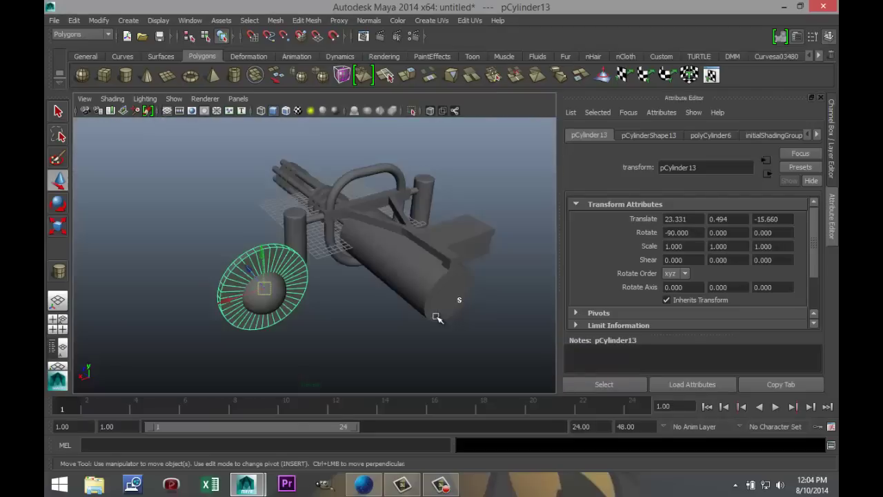
{"action": "left_click_drag", "start_coordinate": [263, 254], "coordinate": [258, 203]}
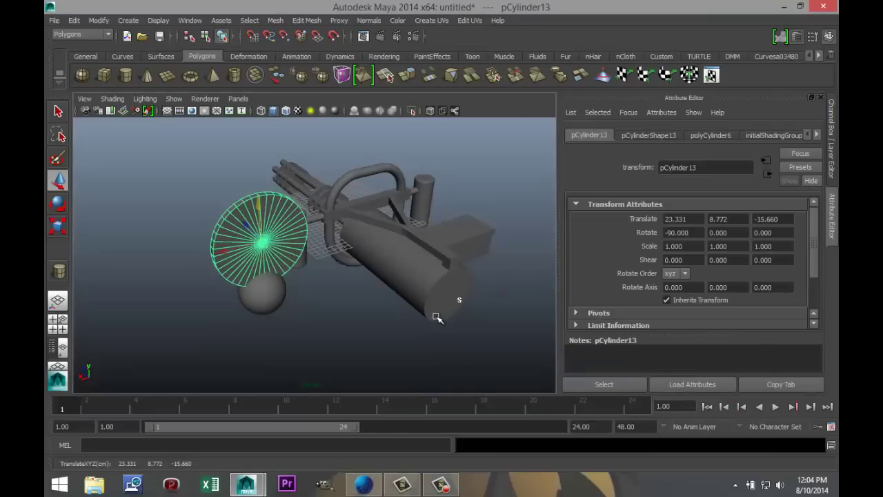
- Duplicate the disc, move the copy along Z to about -33.64, and set its Y rotation to 90 degrees
{"action": "left_click_drag", "start_coordinate": [436, 317], "coordinate": [437, 318], "text": "alt"}
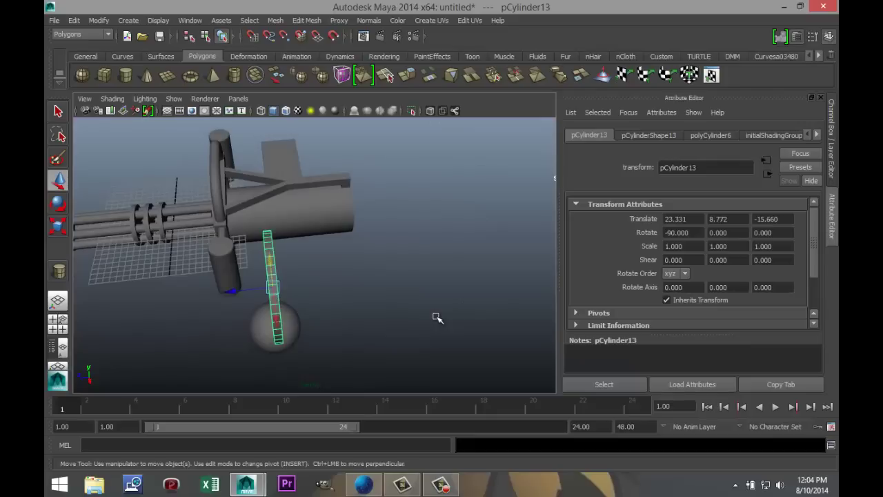
{"action": "key", "text": "ctrl+d"}
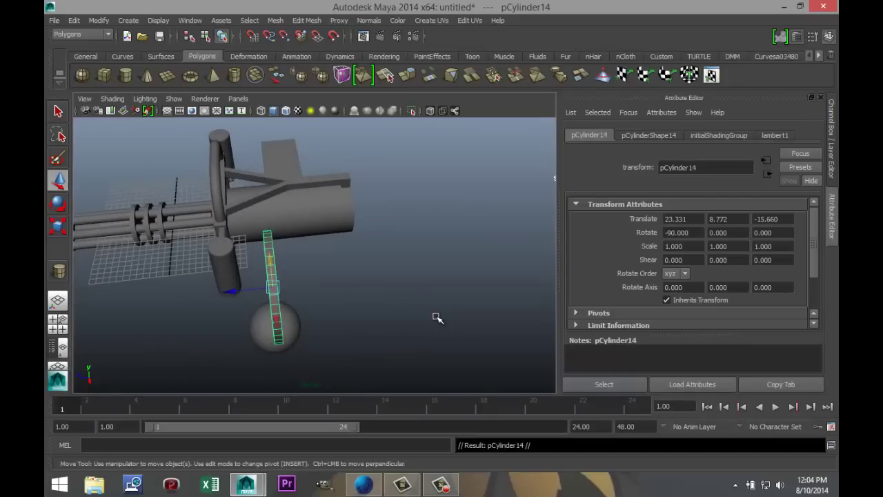
{"action": "middle_click_drag", "start_coordinate": [437, 318], "coordinate": [437, 318]}
{"action": "key", "text": "e"}
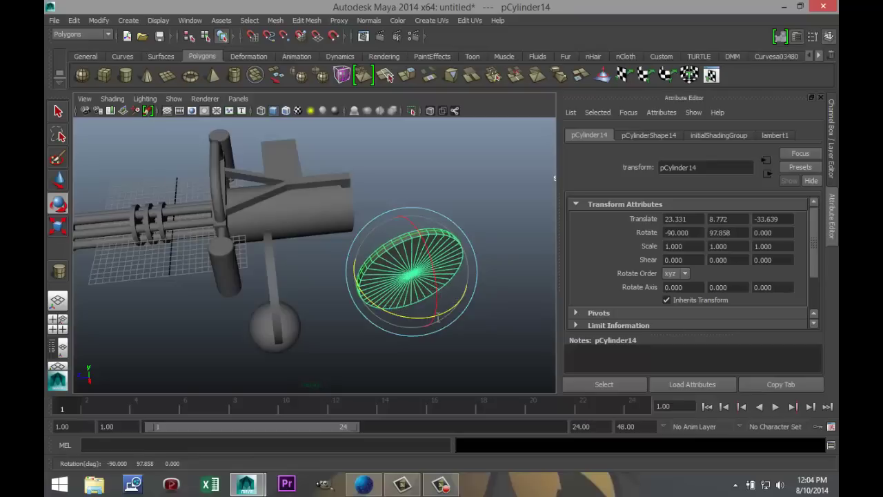
{"action": "double_click", "coordinate": [719, 233]}
{"action": "type", "text": "90.000"}
{"action": "left_click", "coordinate": [437, 318]}
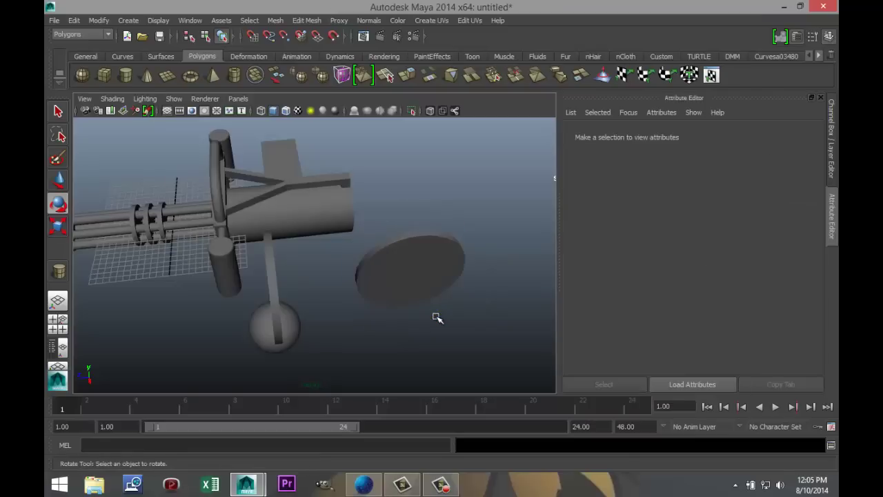
- Cut the original disc out of the sphere with a Boolean Difference
{"action": "key", "text": "ctrl+z"}
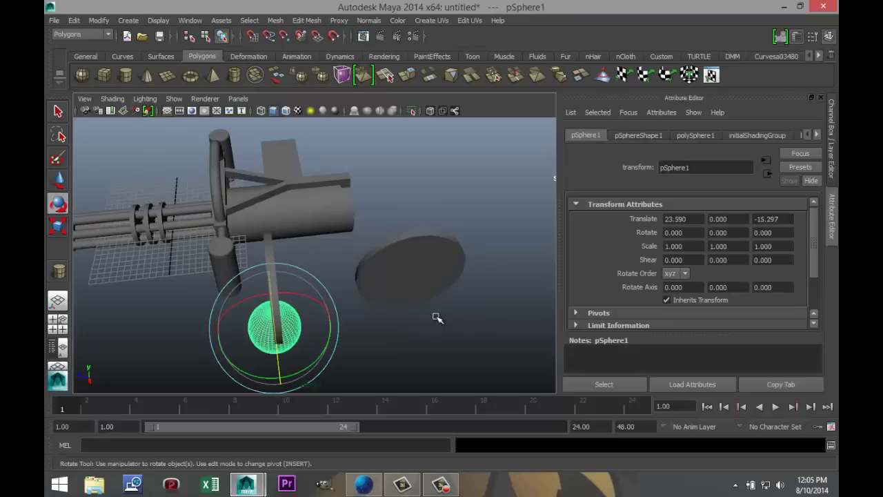
{"action": "key", "text": "ctrl+z"}
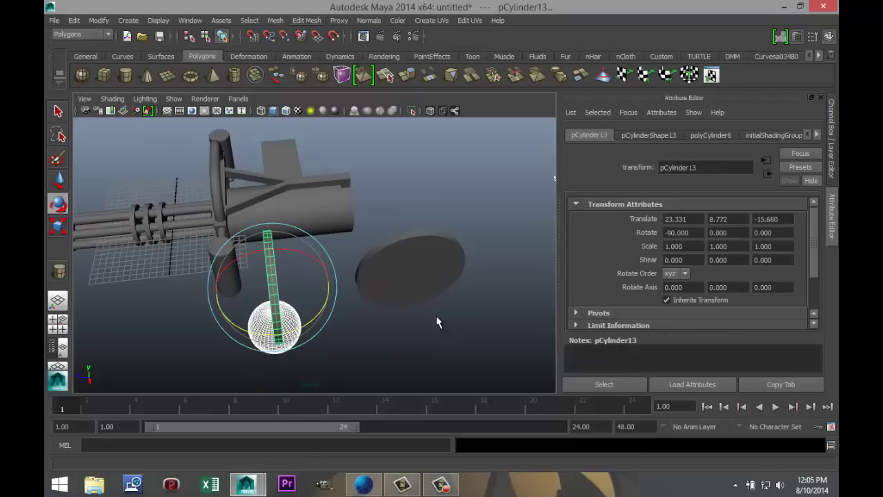
{"action": "left_click", "coordinate": [276, 21]}
{"action": "mouse_move", "coordinate": [294, 74]}
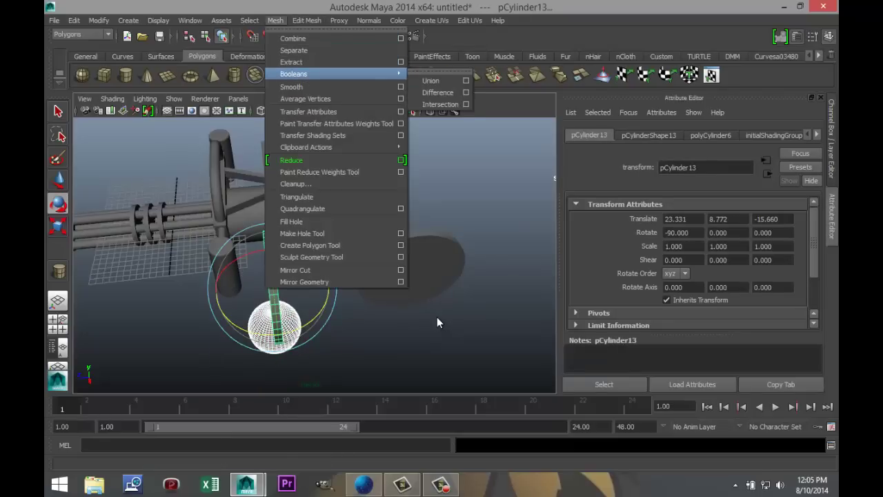
{"action": "left_click", "coordinate": [438, 92]}
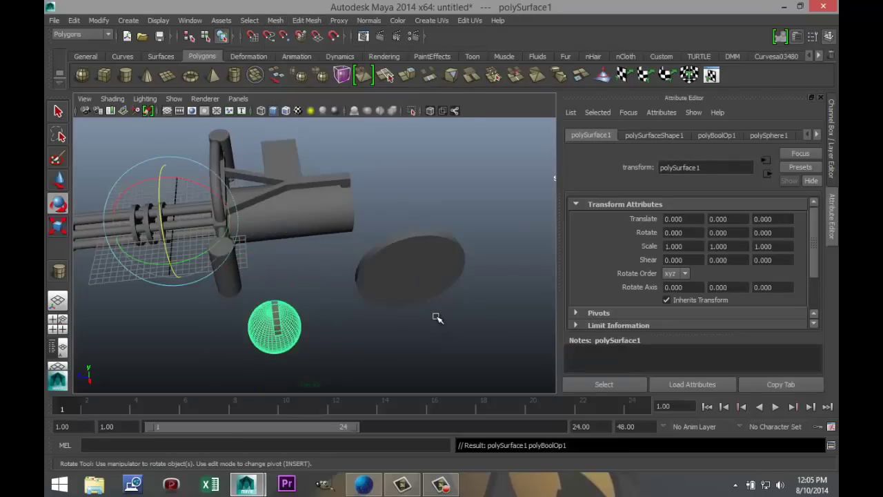
- Move the duplicated disc along Z to about -16.0, crossing the slot in the sphere
{"action": "left_click", "coordinate": [425, 284]}
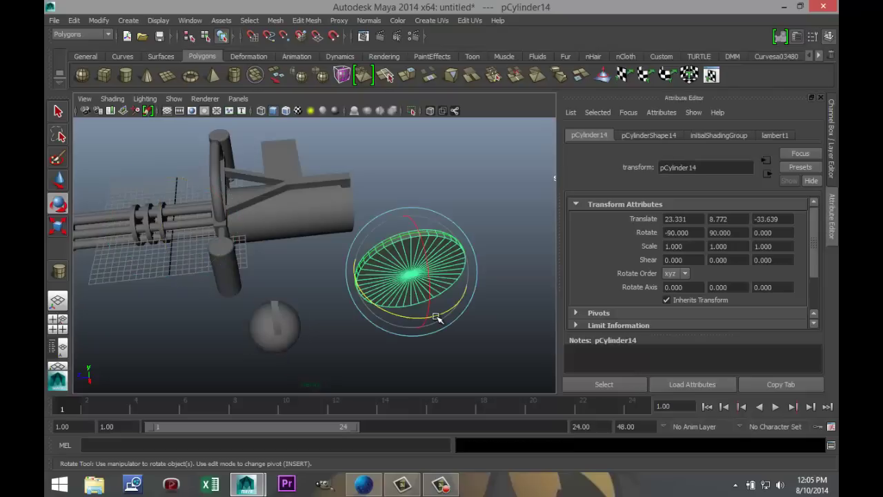
{"action": "key", "text": "w"}
{"action": "mouse_move", "coordinate": [372, 275]}
{"action": "left_mouse_down"}
{"action": "mouse_move", "coordinate": [228, 291]}
{"action": "mouse_move", "coordinate": [236, 290]}
{"action": "left_mouse_up"}
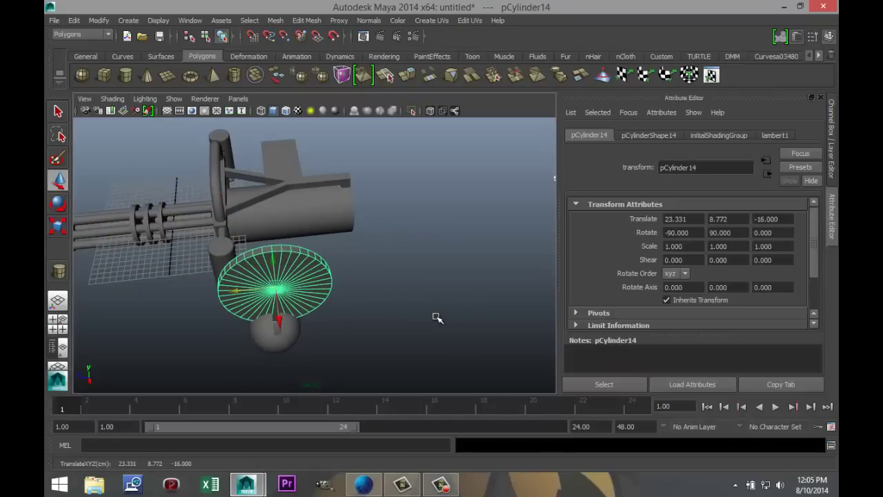
- Subtract the second disc from the slotted sphere with a Boolean Difference and select the resulting sphere
{"action": "left_click", "coordinate": [275, 341]}
{"action": "left_click", "coordinate": [274, 285], "text": "shift"}
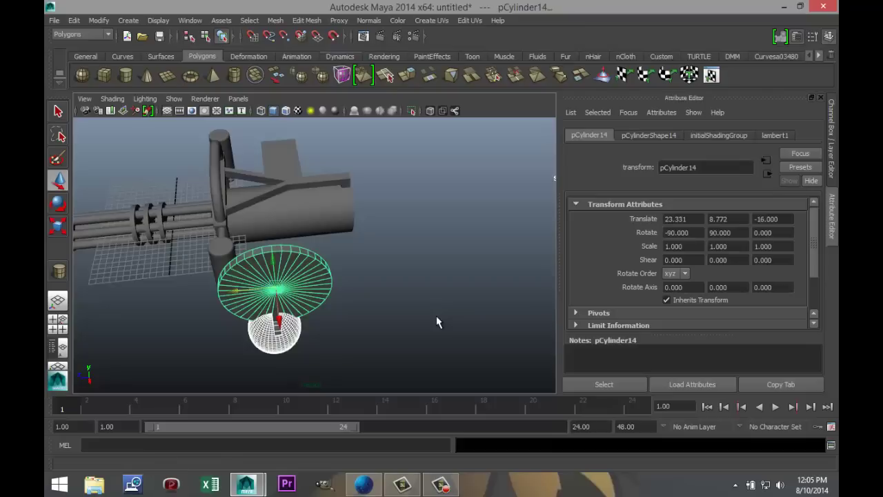
{"action": "left_click", "coordinate": [276, 20]}
{"action": "mouse_move", "coordinate": [306, 71]}
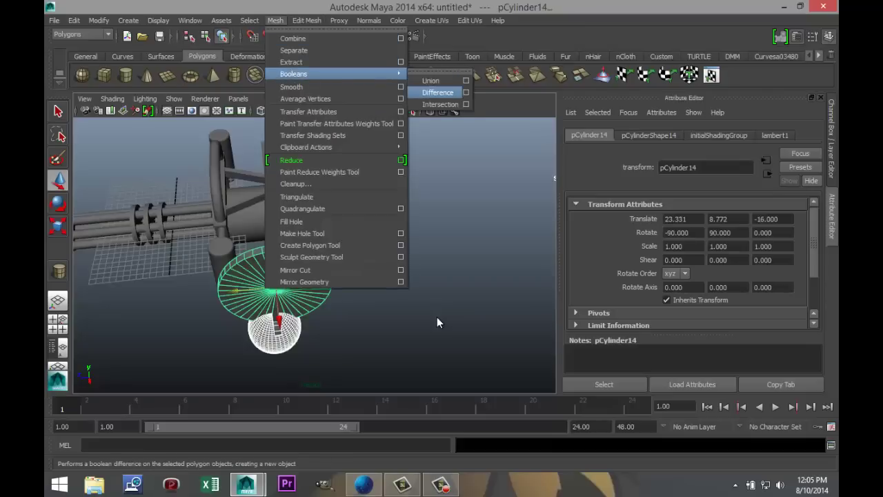
{"action": "left_click", "coordinate": [434, 92]}
{"action": "left_click", "coordinate": [436, 318]}
{"action": "left_click", "coordinate": [275, 332]}
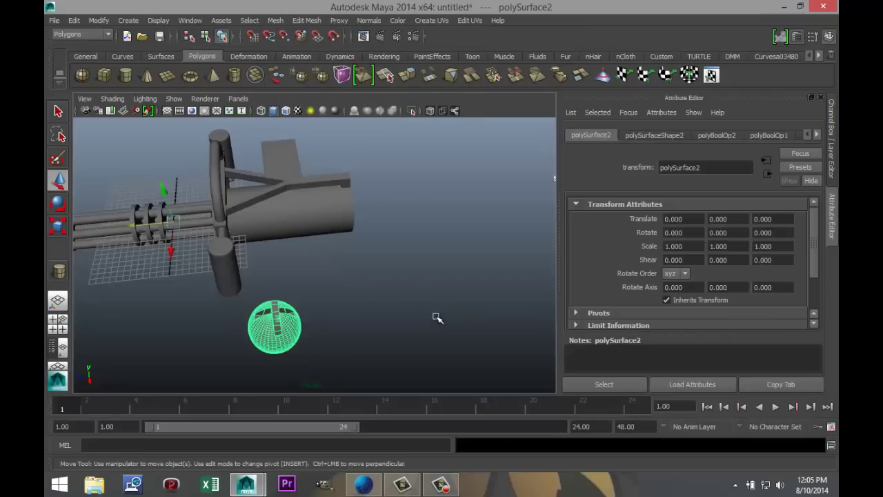
- Center the pivot of the cross-slotted sphere on the object for rotating it
{"action": "key", "text": "e"}
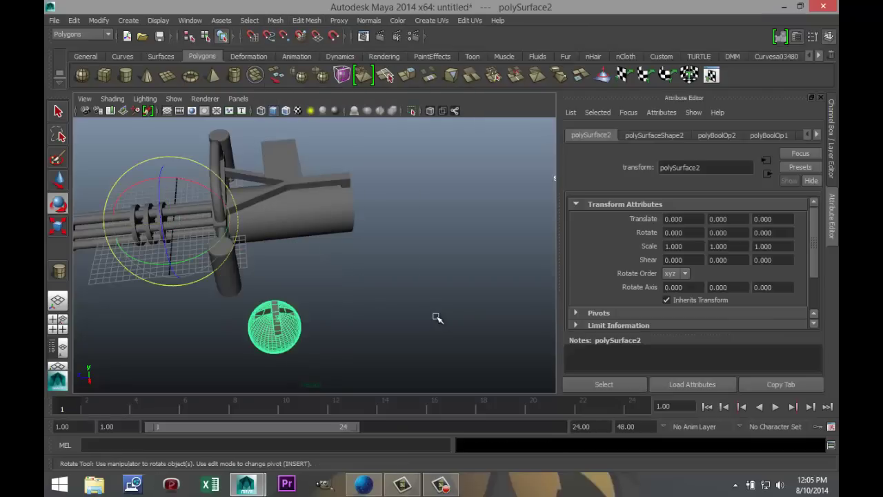
{"action": "mouse_move", "coordinate": [200, 185]}
{"action": "left_mouse_down"}
{"action": "mouse_move", "coordinate": [221, 203]}
{"action": "mouse_move", "coordinate": [201, 185]}
{"action": "left_mouse_up"}
{"action": "left_click", "coordinate": [99, 20]}
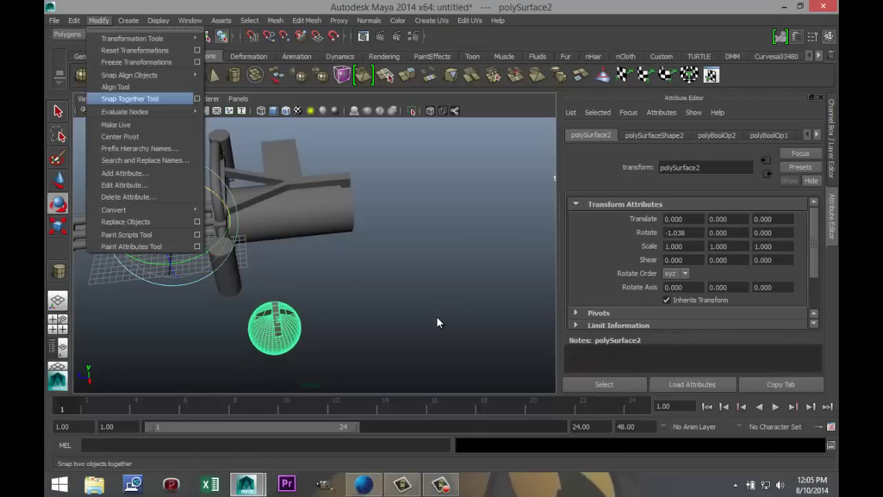
{"action": "left_click", "coordinate": [120, 136]}
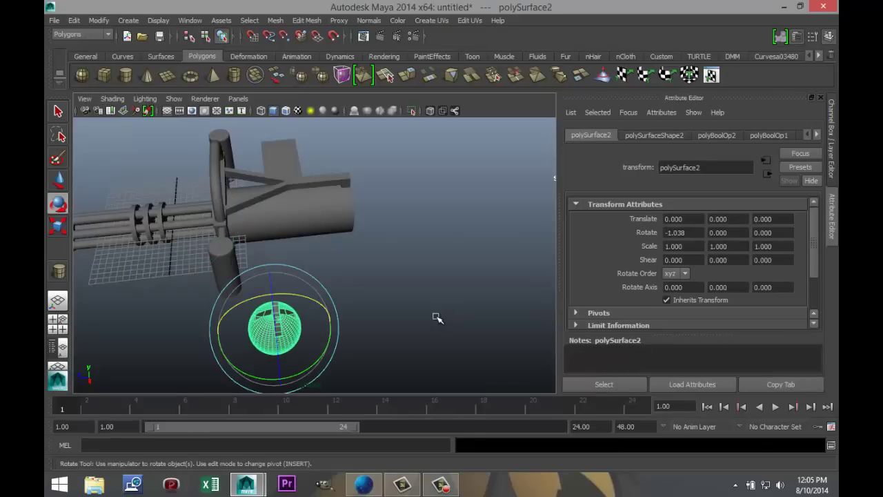
- Turn the cross-slotted sphere about its X axis and set its X rotation to -90 degrees
{"action": "mouse_move", "coordinate": [274, 294]}
{"action": "left_mouse_down"}
{"action": "mouse_move", "coordinate": [328, 313]}
{"action": "mouse_move", "coordinate": [321, 306]}
{"action": "left_mouse_up"}
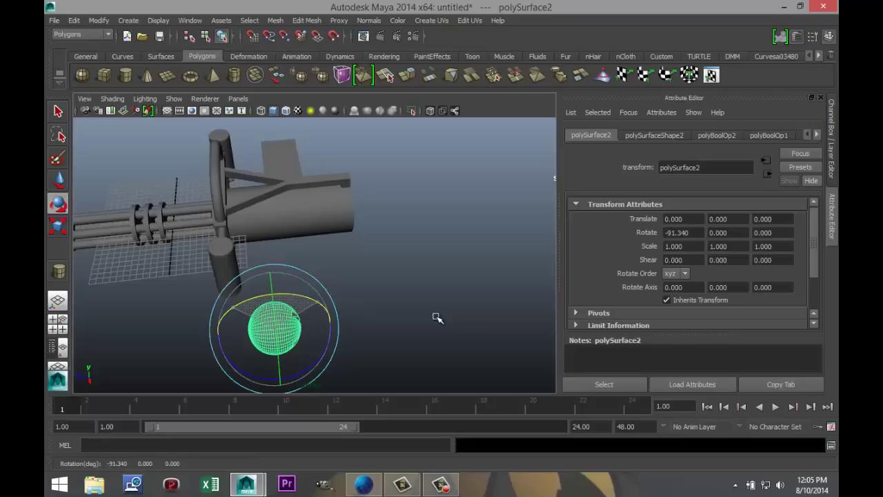
{"action": "left_click_drag", "start_coordinate": [691, 233], "coordinate": [656, 232]}
{"action": "type", "text": "-"}
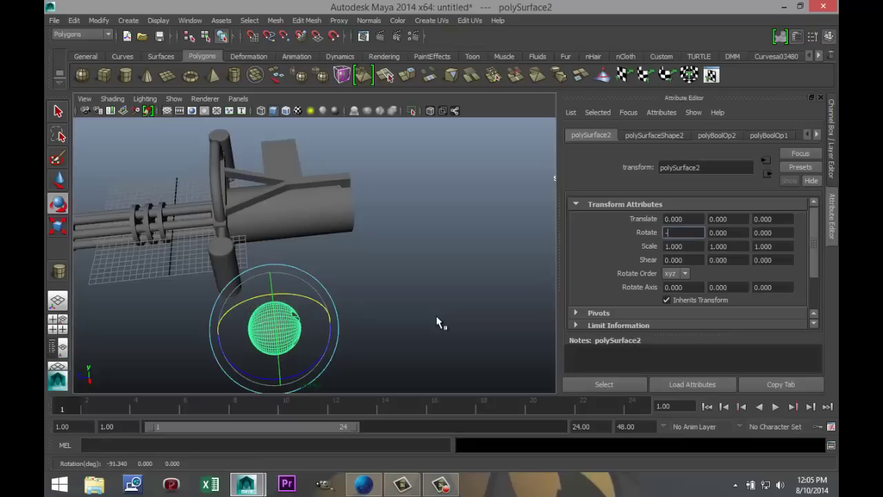
{"action": "type", "text": "90"}
{"action": "key", "text": "Return"}
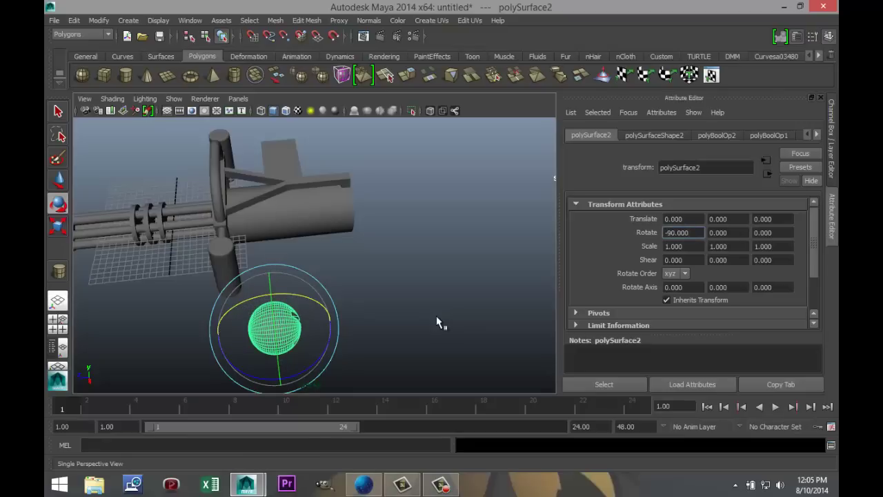
- Move the slotted sphere behind the gun's rear cylinder, at about X -24.5 and Z -17.2, and scale it uniformly to about 0.144
{"action": "left_click_drag", "start_coordinate": [437, 317], "coordinate": [437, 318], "text": "alt"}
{"action": "key", "text": "w"}
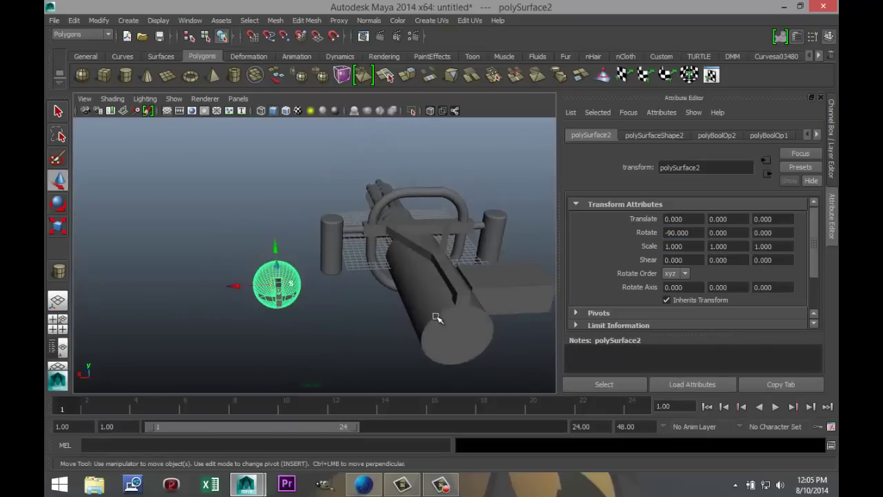
{"action": "mouse_move", "coordinate": [235, 285]}
{"action": "left_mouse_down"}
{"action": "mouse_move", "coordinate": [412, 279]}
{"action": "mouse_move", "coordinate": [390, 279]}
{"action": "mouse_move", "coordinate": [452, 303]}
{"action": "mouse_move", "coordinate": [470, 347]}
{"action": "mouse_move", "coordinate": [413, 347]}
{"action": "left_mouse_up"}
{"action": "key", "text": "r"}
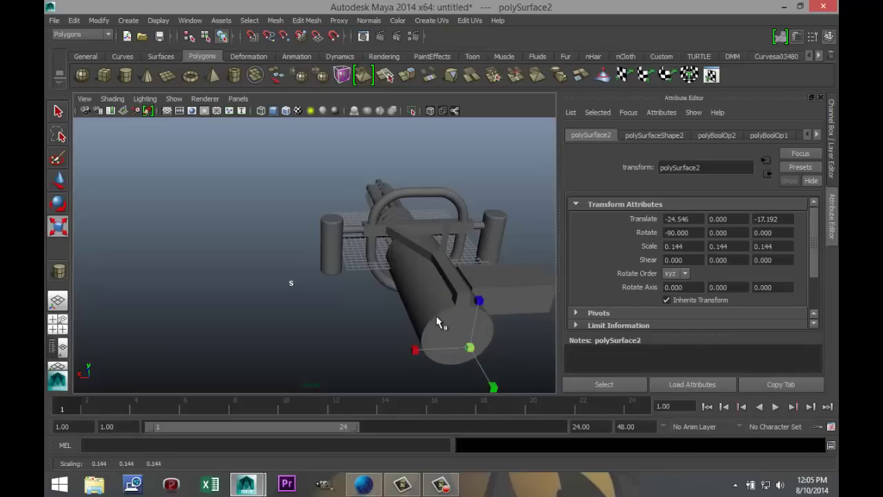
- In the side view, move the slotted sphere along Z to about -15.06 so it is partly embedded in the cylinder's rear face
{"action": "key", "text": "space"}
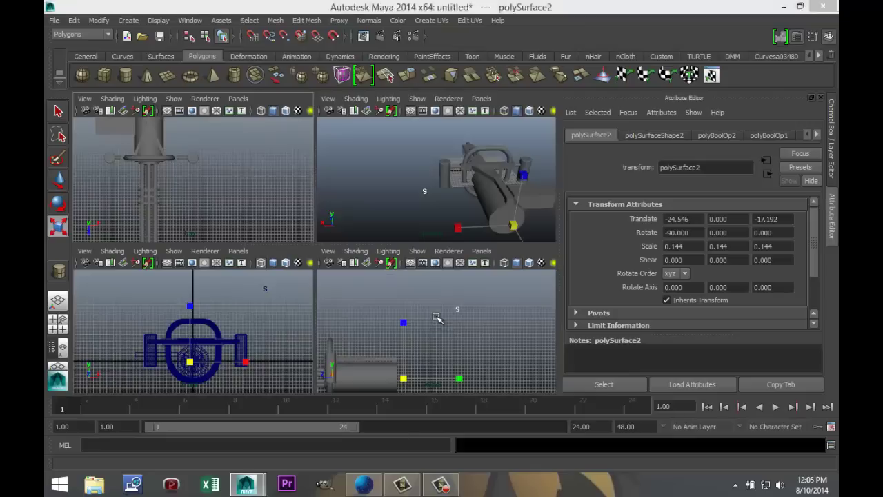
{"action": "key", "text": "space"}
{"action": "key", "text": "5"}
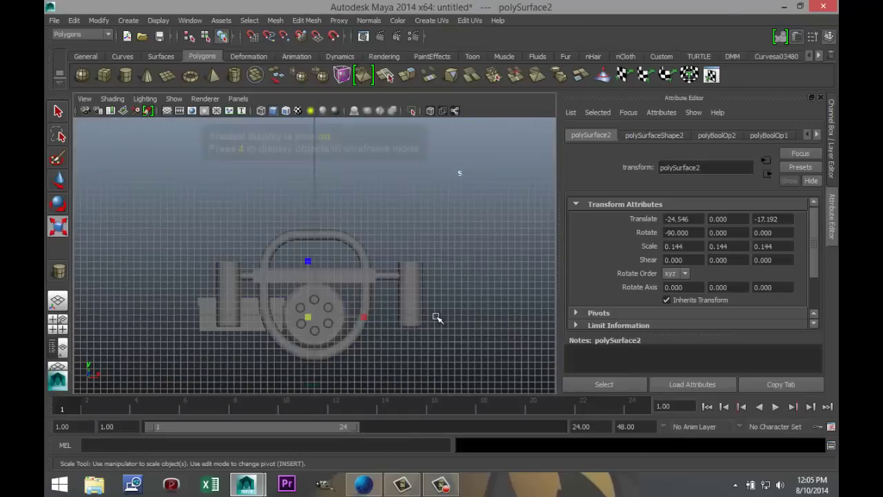
{"action": "scroll", "coordinate": [436, 317], "scroll_direction": "up", "scroll_amount": 2}
{"action": "scroll", "coordinate": [437, 318], "scroll_direction": "down", "scroll_amount": 2}
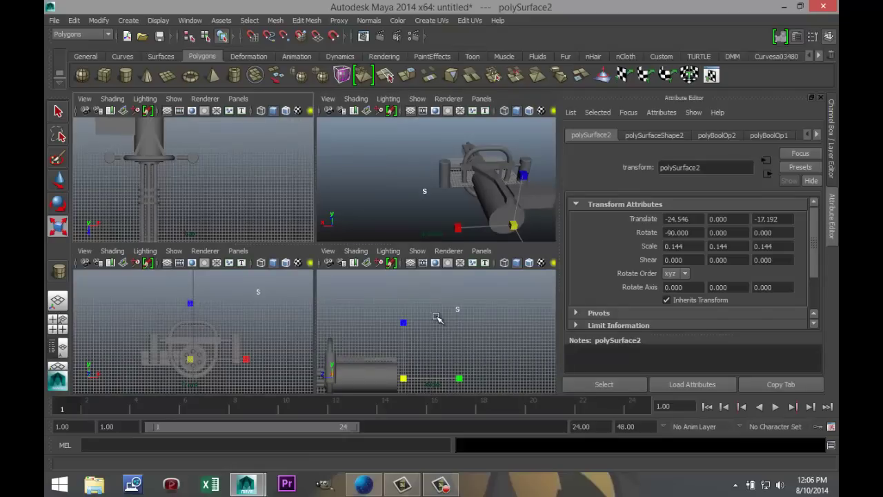
{"action": "scroll", "coordinate": [436, 317], "scroll_direction": "down", "scroll_amount": 1}
{"action": "key", "text": "space"}
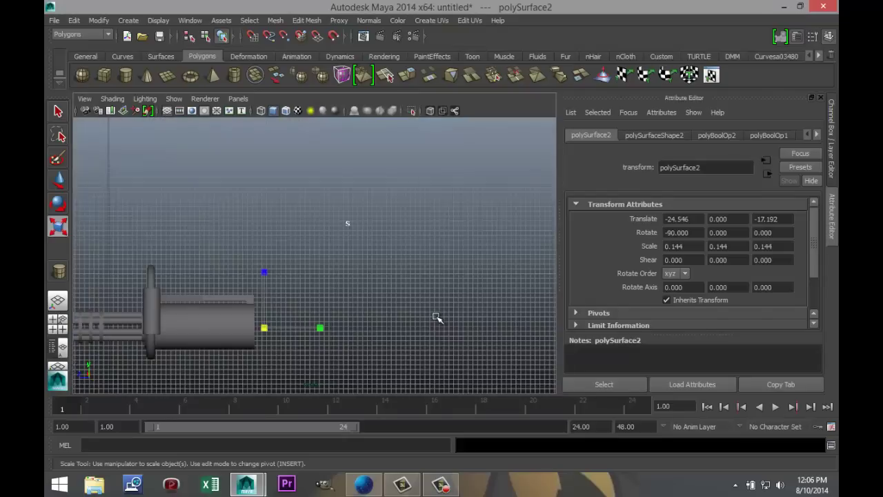
{"action": "key", "text": "f"}
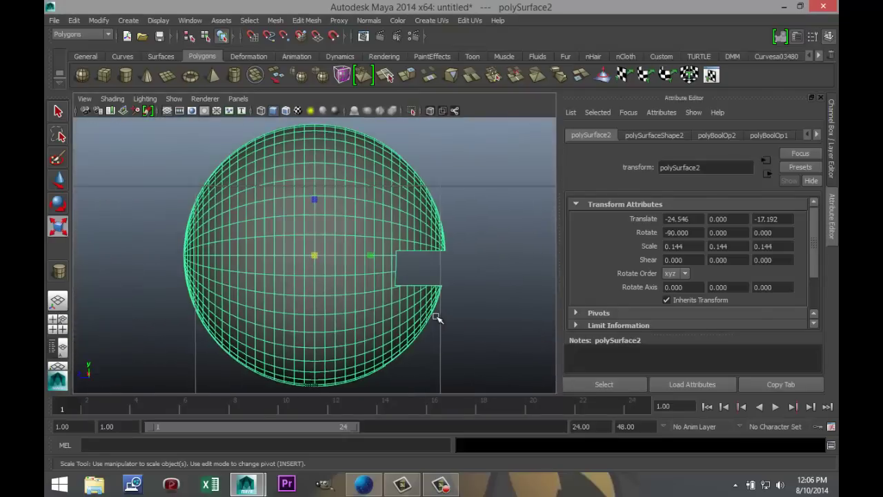
{"action": "key", "text": "w"}
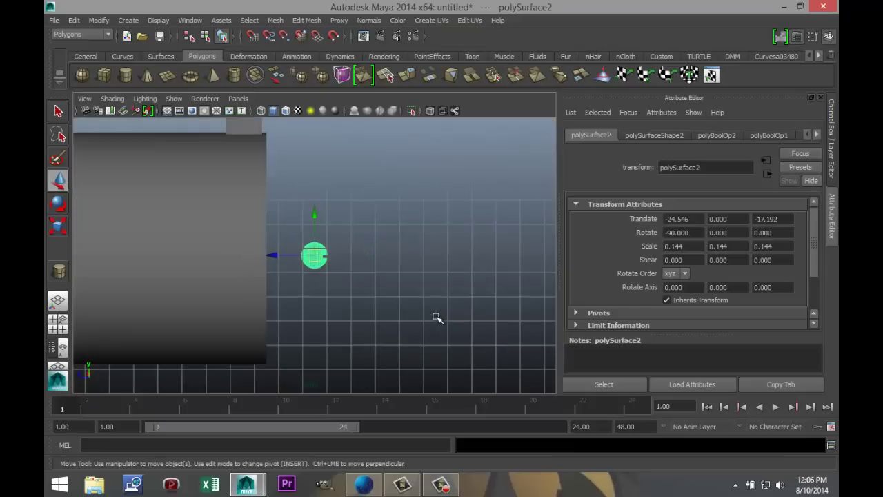
{"action": "middle_click_drag", "start_coordinate": [437, 318], "coordinate": [385, 318], "text": "shift"}
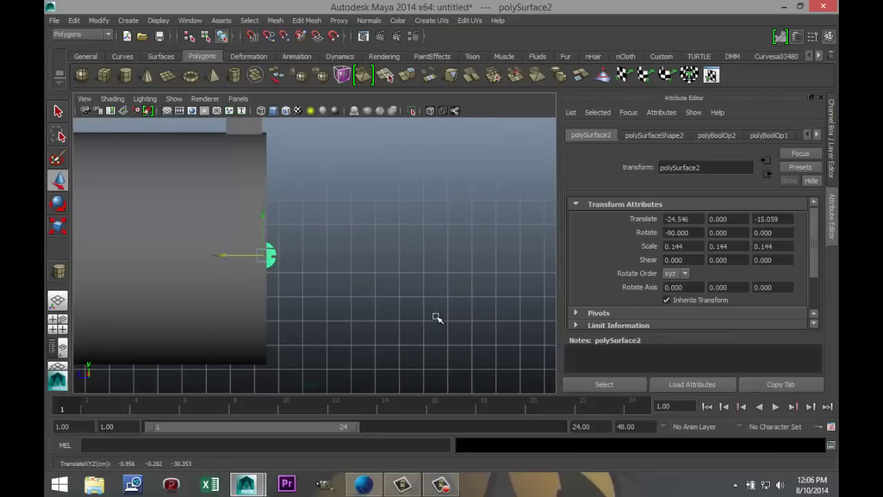
- Scale the slotted sphere down uniformly to about 0.075 in the perspective view
{"action": "key", "text": "space"}
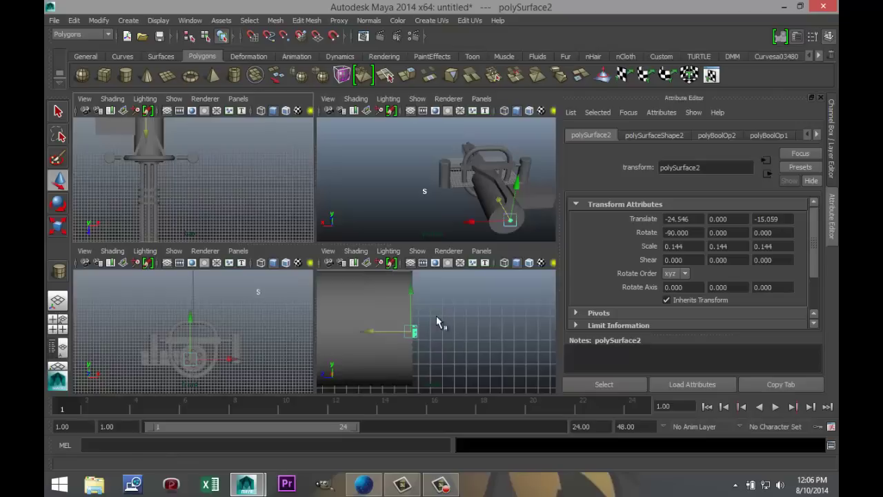
{"action": "key", "text": "space"}
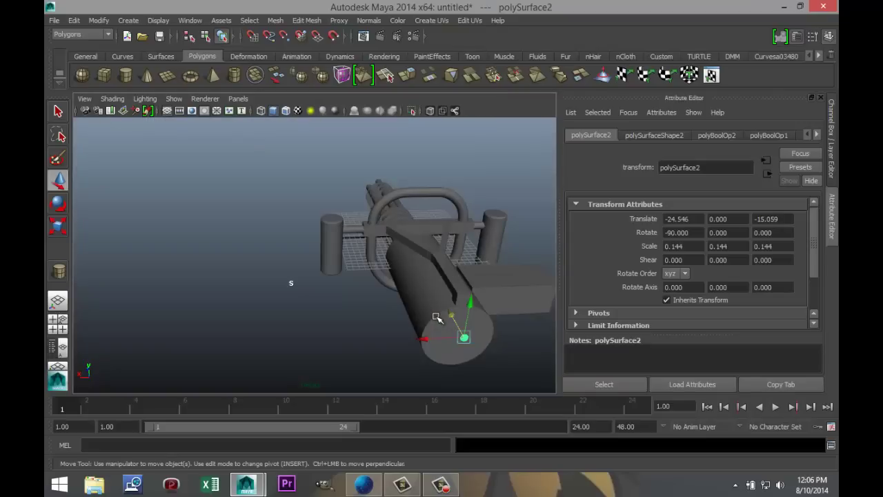
{"action": "key", "text": "f"}
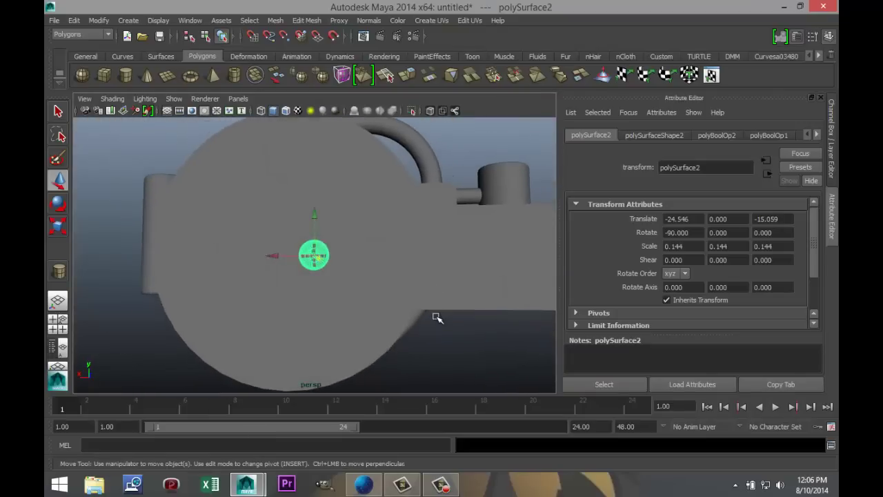
{"action": "key", "text": "r"}
{"action": "left_click_drag", "start_coordinate": [314, 255], "coordinate": [287, 255]}
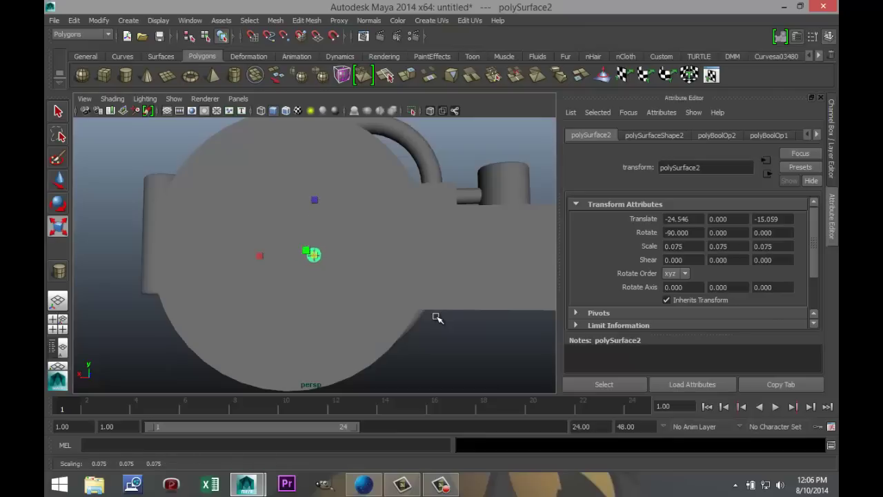
- In the front wireframe view, align the slotted sphere with the cylinder's horizontal centerline and place it near the rim, at X -27.729 and Y 0.294
{"action": "key", "text": "space"}
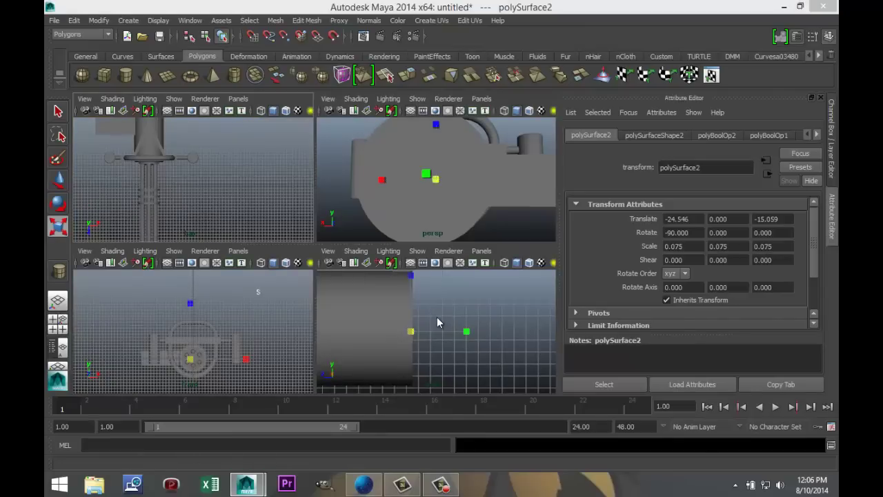
{"action": "key", "text": "space"}
{"action": "scroll", "coordinate": [437, 317], "scroll_direction": "up", "scroll_amount": 10}
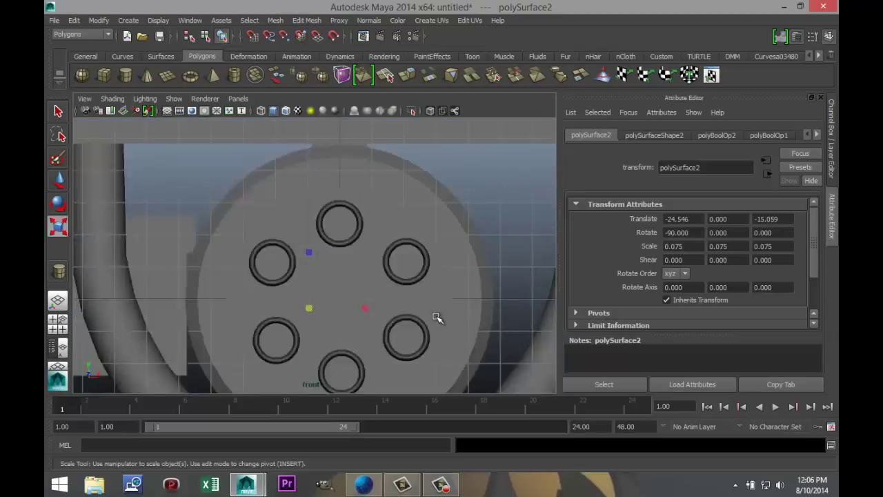
{"action": "scroll", "coordinate": [436, 317], "scroll_direction": "down", "scroll_amount": 5}
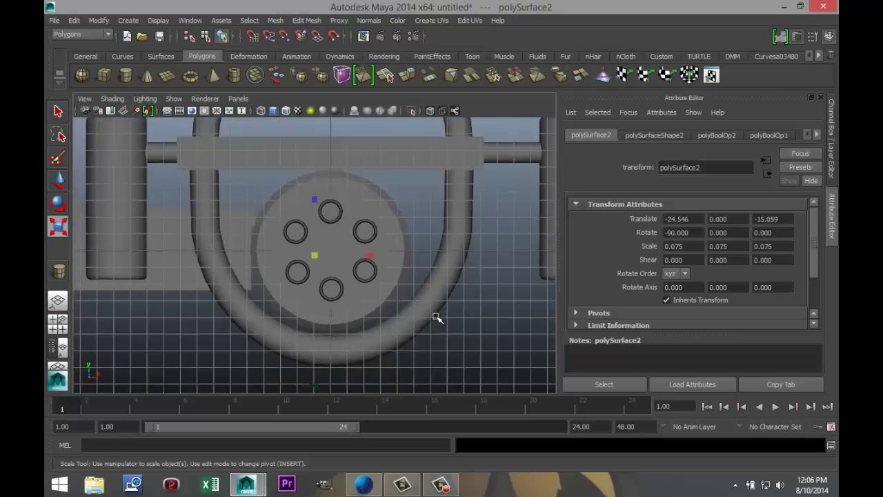
{"action": "key", "text": "4"}
{"action": "scroll", "coordinate": [436, 317], "scroll_direction": "up", "scroll_amount": 2}
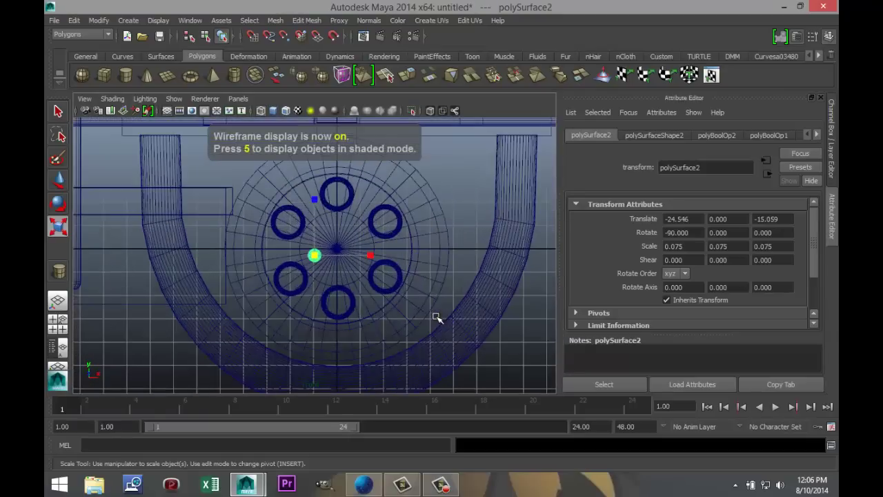
{"action": "scroll", "coordinate": [437, 317], "scroll_direction": "up", "scroll_amount": 2}
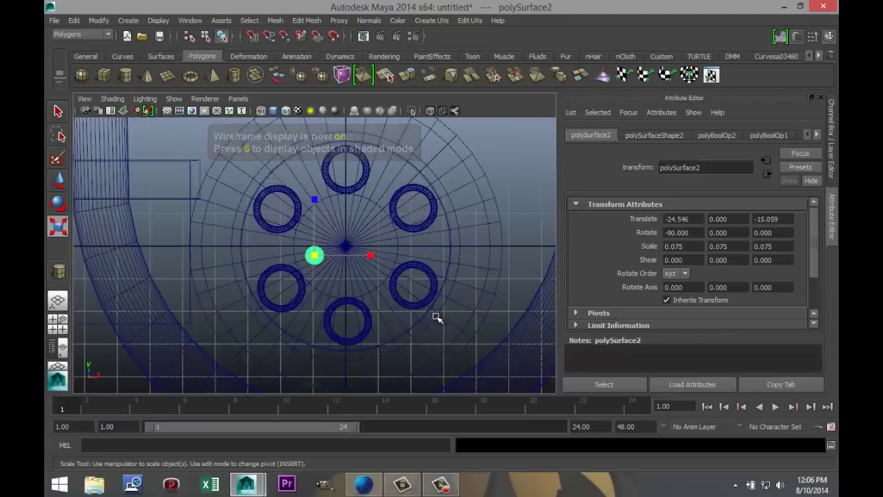
{"action": "scroll", "coordinate": [436, 318], "scroll_direction": "down", "scroll_amount": 2}
{"action": "key", "text": "w"}
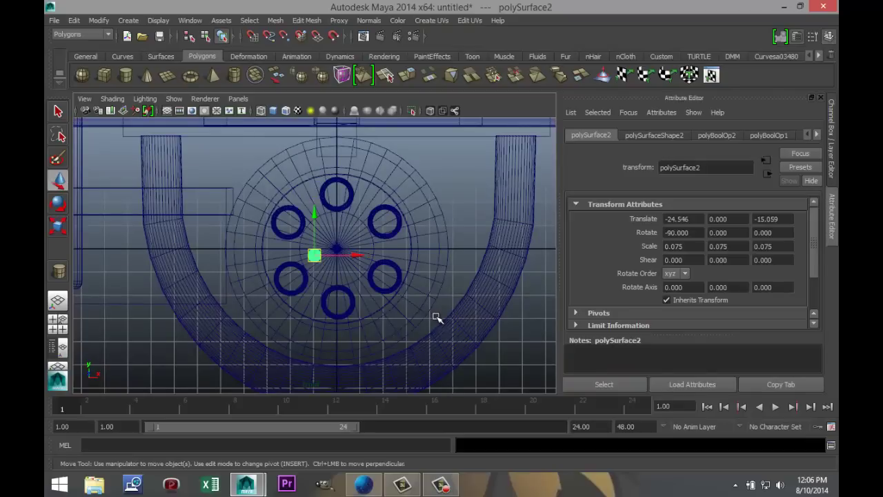
{"action": "left_click_drag", "start_coordinate": [314, 212], "coordinate": [314, 208]}
{"action": "key", "text": "alt+Up"}
{"action": "key", "text": "alt+Up"}
{"action": "key", "text": "alt+Up"}
{"action": "key", "text": "alt+Up"}
{"action": "key", "text": "alt+Up"}
{"action": "key", "text": "alt+Up"}
{"action": "key", "text": "alt+Up"}
{"action": "key", "text": "alt+Up"}
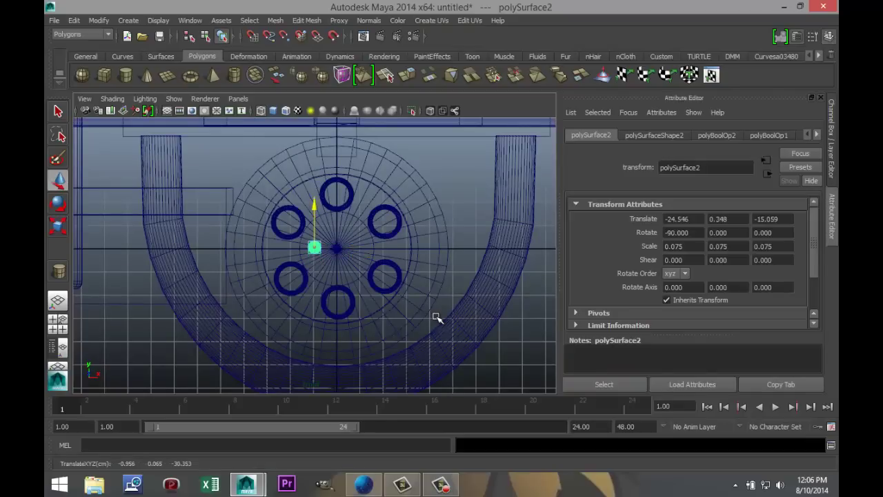
{"action": "key", "text": "alt+Down"}
{"action": "key", "text": "alt+Down"}
{"action": "left_click_drag", "start_coordinate": [356, 249], "coordinate": [283, 248]}
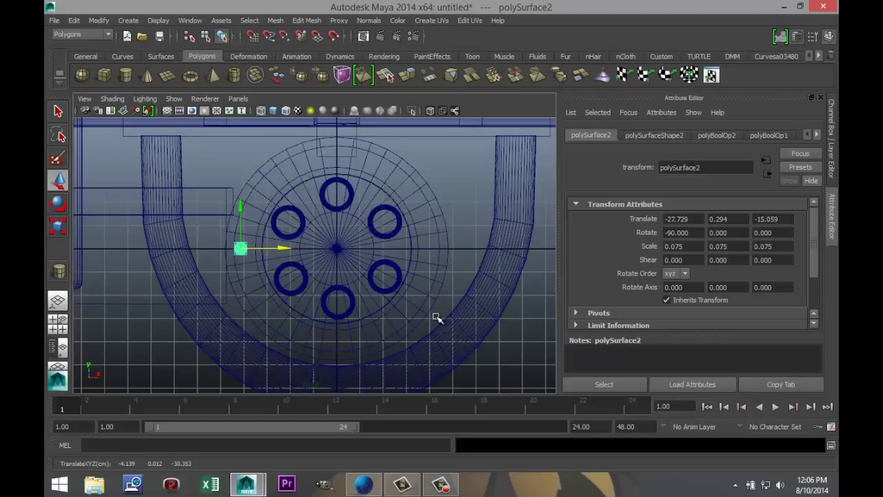
- Duplicate the slotted sphere three times, placing the copies near the opposite, upper and lower rim of the cylinder, evenly spaced around its center
{"action": "key", "text": "ctrl+d"}
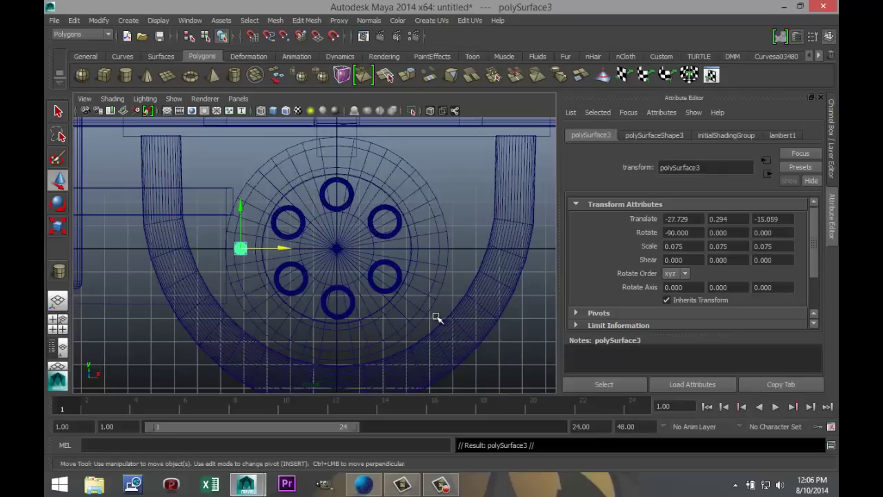
{"action": "left_click_drag", "start_coordinate": [276, 248], "coordinate": [434, 248]}
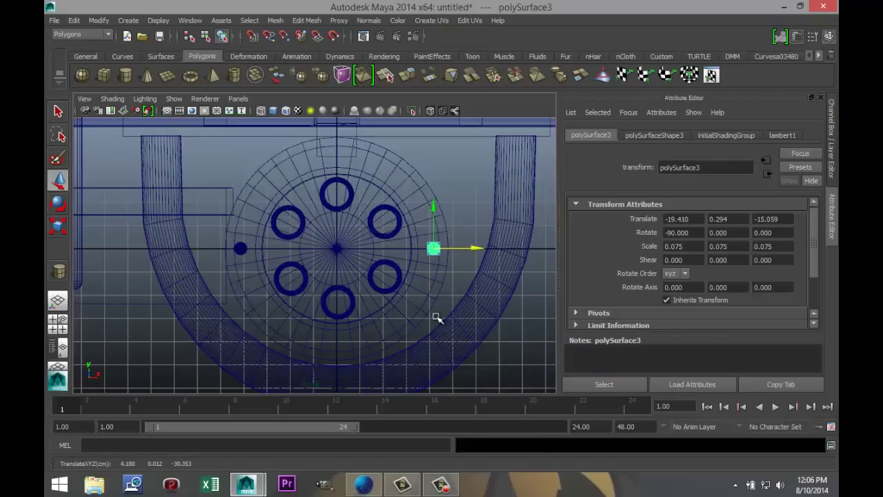
{"action": "key", "text": "ctrl+d"}
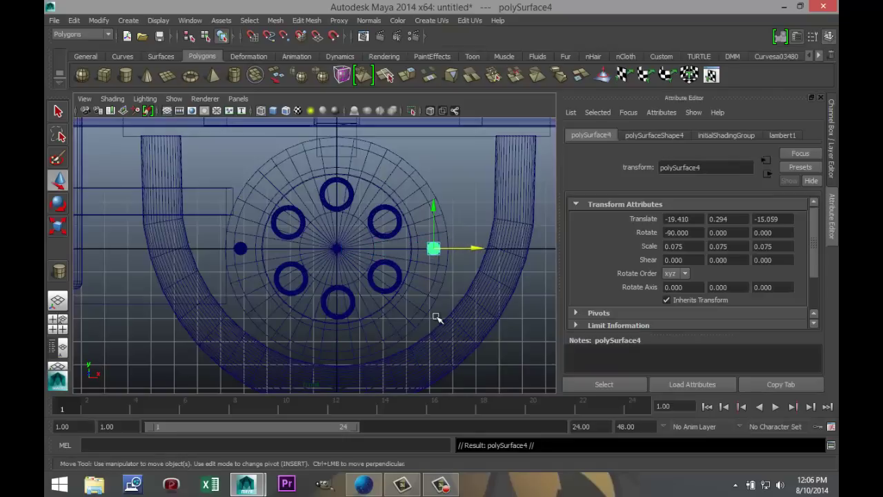
{"action": "left_click_drag", "start_coordinate": [433, 248], "coordinate": [336, 151]}
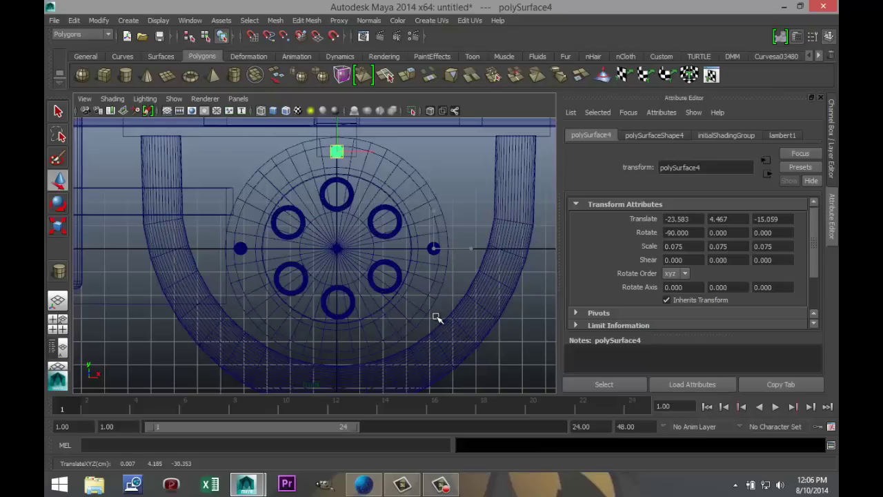
{"action": "key", "text": "ctrl+d"}
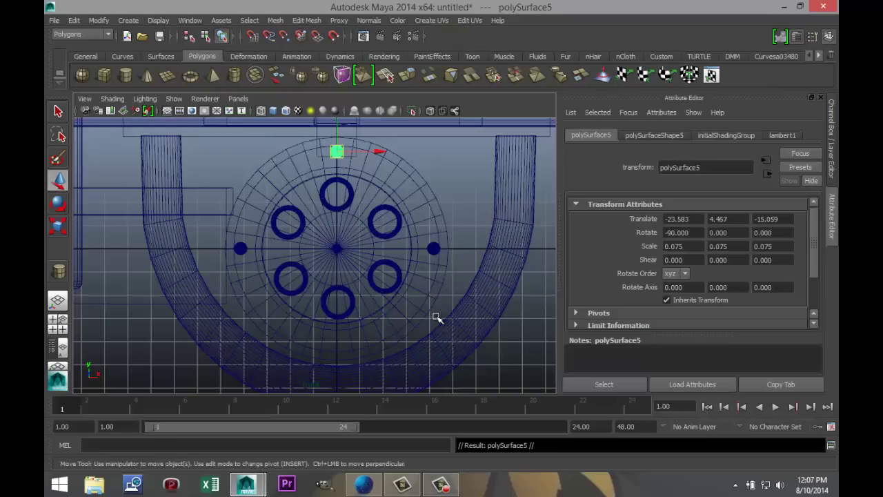
{"action": "left_click_drag", "start_coordinate": [337, 131], "coordinate": [336, 324]}
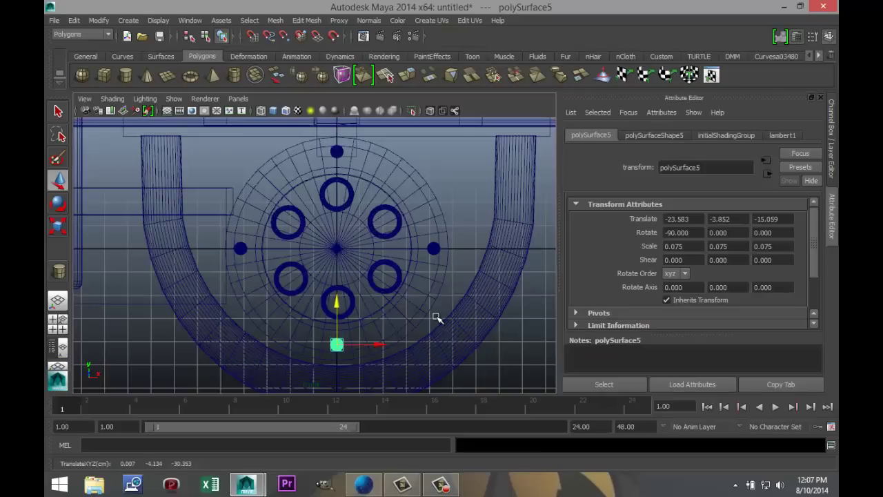
- Deselect everything and examine the four screw heads on the cylinder's rear face and the whole gun from several angles
{"action": "key", "text": "space"}
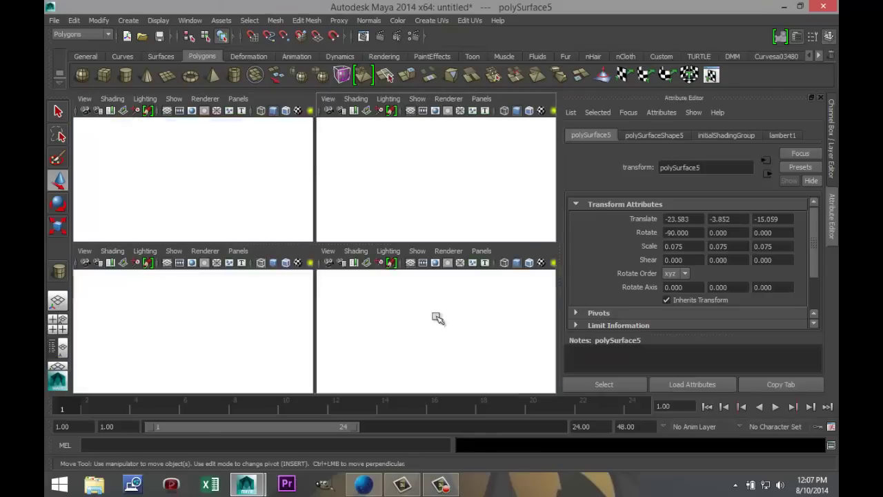
{"action": "key", "text": "space"}
{"action": "left_click_drag", "start_coordinate": [436, 316], "coordinate": [436, 317], "text": "alt"}
{"action": "left_click", "coordinate": [437, 316]}
{"action": "scroll", "coordinate": [437, 317], "scroll_direction": "down", "scroll_amount": 3}
{"action": "scroll", "coordinate": [436, 316], "scroll_direction": "down", "scroll_amount": 8}
{"action": "scroll", "coordinate": [436, 317], "scroll_direction": "down", "scroll_amount": 3}
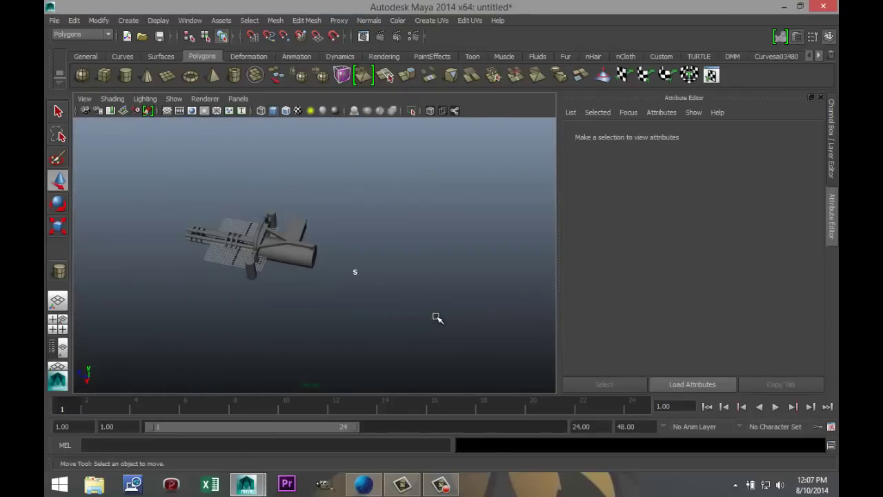
{"action": "scroll", "coordinate": [436, 317], "scroll_direction": "up", "scroll_amount": 5}
{"action": "left_click_drag", "start_coordinate": [436, 316], "coordinate": [436, 317], "text": "alt"}
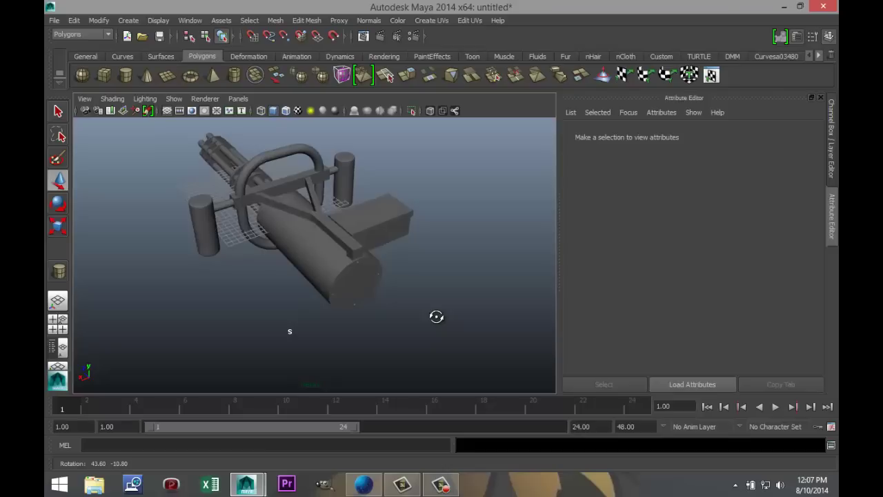
{"action": "left_click_drag", "start_coordinate": [436, 316], "coordinate": [436, 317], "text": "alt"}
- Create a polygon cylinder below the gun's rear end with a radius of about 2.7 and a height of about 5.1
{"action": "left_click", "coordinate": [125, 75]}
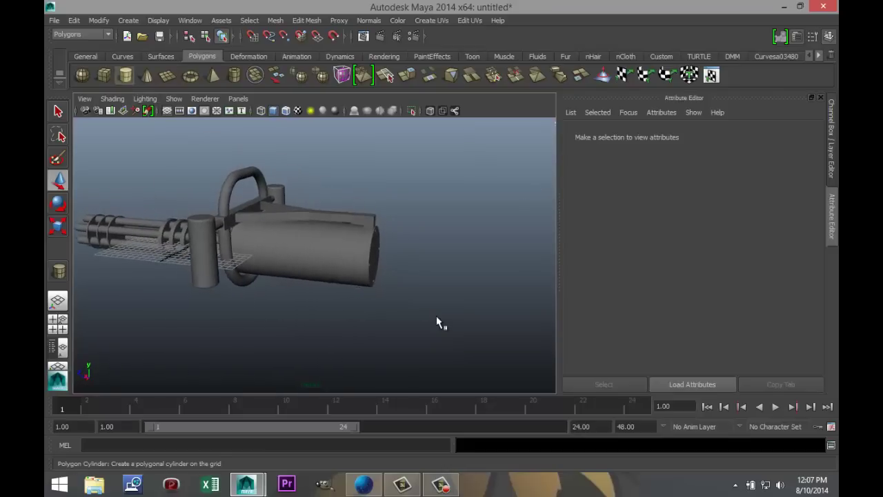
{"action": "mouse_move", "coordinate": [323, 345]}
{"action": "left_mouse_down"}
{"action": "mouse_move", "coordinate": [351, 345]}
{"action": "mouse_move", "coordinate": [352, 302]}
{"action": "left_mouse_up"}
{"action": "left_click_drag", "start_coordinate": [442, 309], "coordinate": [437, 322]}
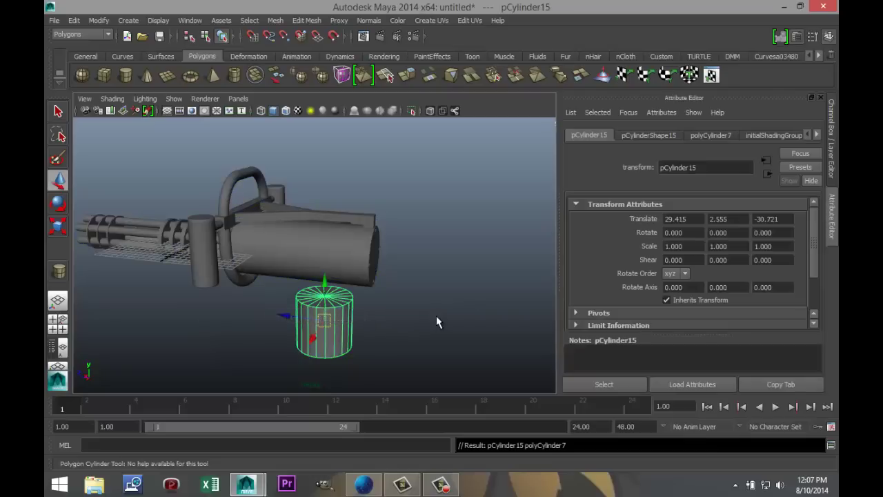
- Set the new cylinder's axis subdivisions to 40
{"action": "left_click", "coordinate": [711, 136]}
{"action": "left_click", "coordinate": [648, 135]}
{"action": "left_click", "coordinate": [710, 136]}
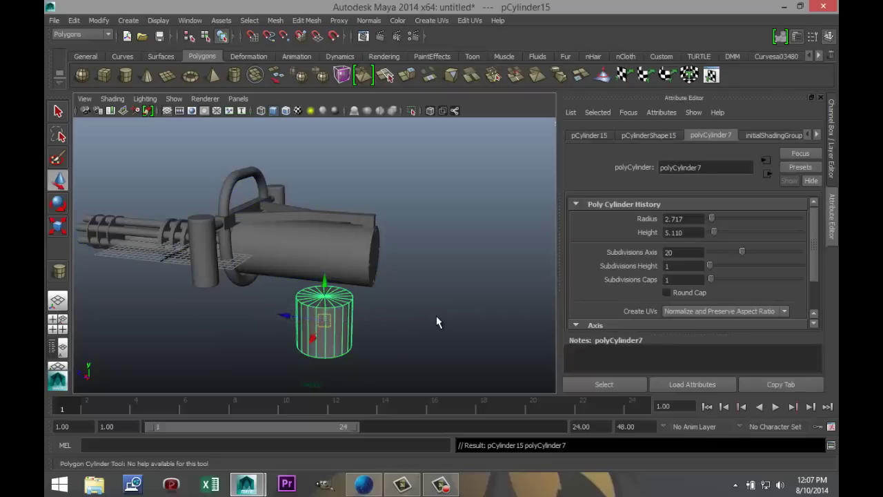
{"action": "left_click_drag", "start_coordinate": [679, 253], "coordinate": [651, 252]}
{"action": "key", "text": "Return"}
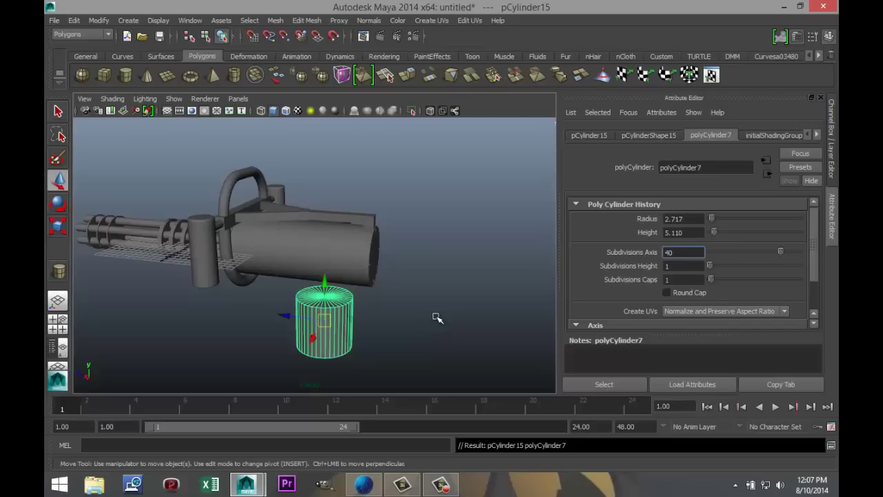
- Move the new cylinder onto the gun's center line, within the body just behind the handle ring
{"action": "key", "text": "space"}
{"action": "key", "text": "space"}
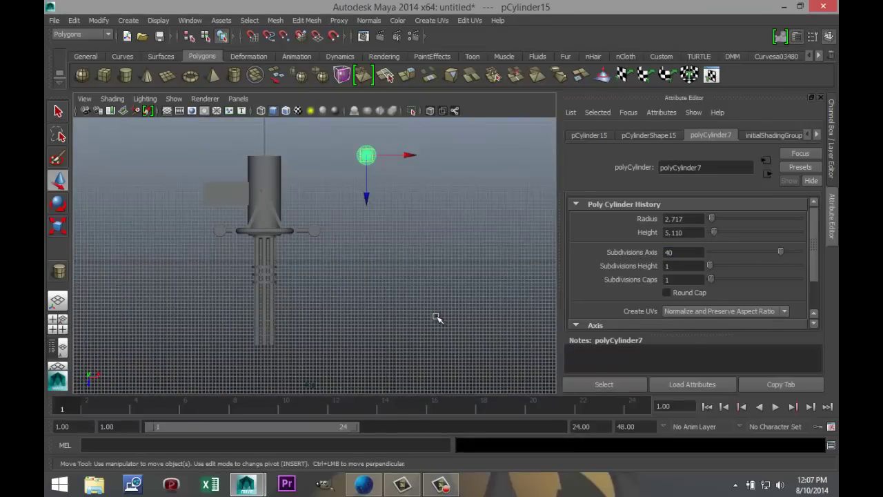
{"action": "mouse_move", "coordinate": [366, 156]}
{"action": "left_mouse_down"}
{"action": "mouse_move", "coordinate": [292, 194]}
{"action": "mouse_move", "coordinate": [259, 201]}
{"action": "mouse_move", "coordinate": [265, 191]}
{"action": "mouse_move", "coordinate": [263, 201]}
{"action": "left_mouse_up"}
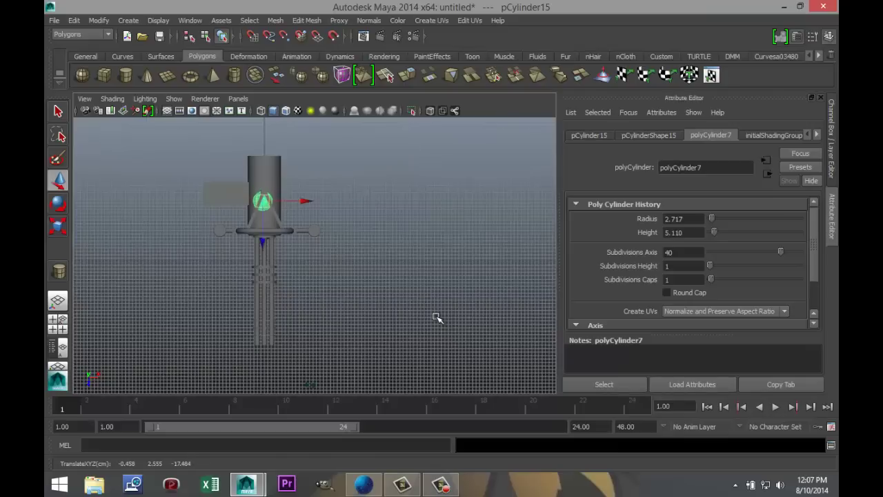
{"action": "key", "text": "f"}
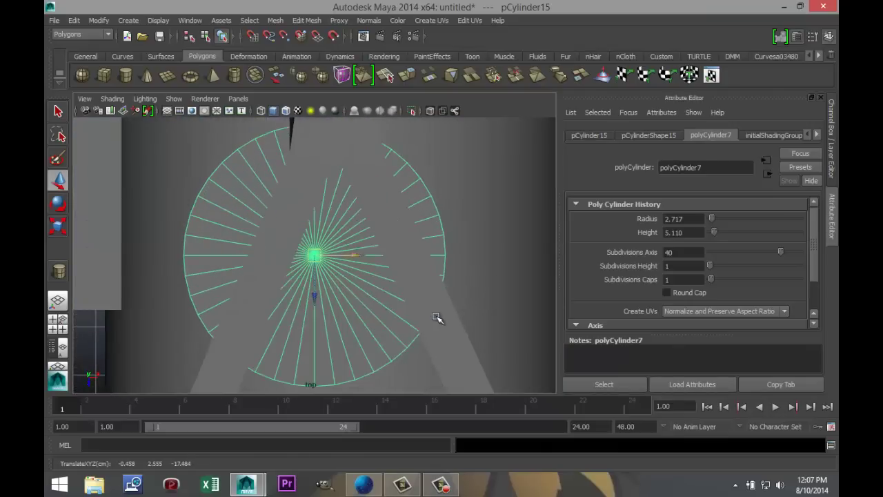
{"action": "left_click_drag", "start_coordinate": [314, 255], "coordinate": [337, 255]}
{"action": "key", "text": "4"}
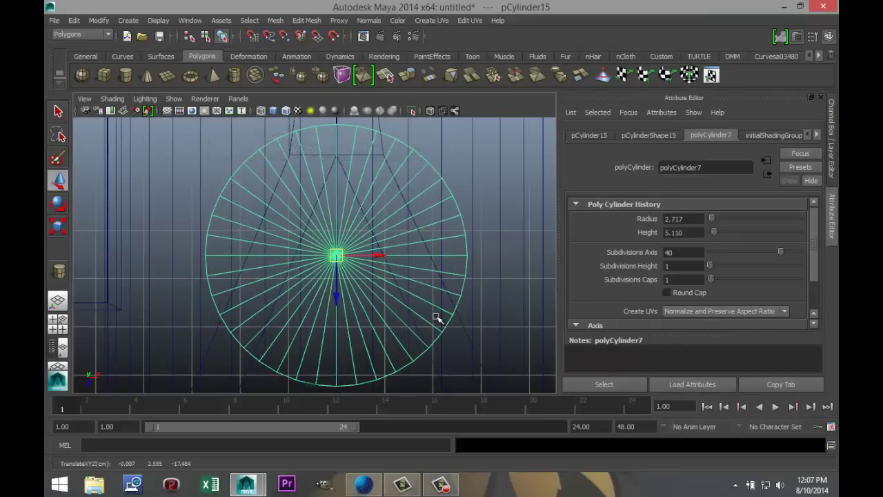
- Lower the cylinder to a height of about -5.35 so it sticks out from the underside of the gun body
{"action": "key", "text": "space"}
{"action": "key", "text": "space"}
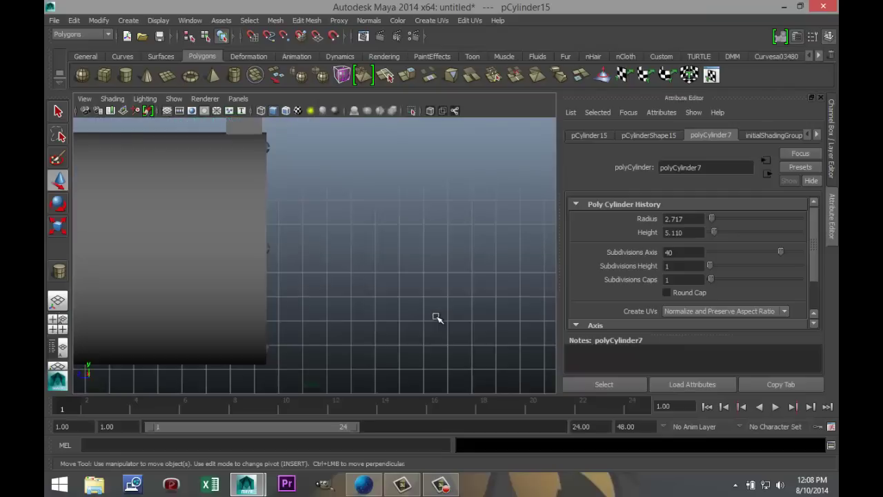
{"action": "scroll", "coordinate": [438, 318], "scroll_direction": "down", "scroll_amount": 8}
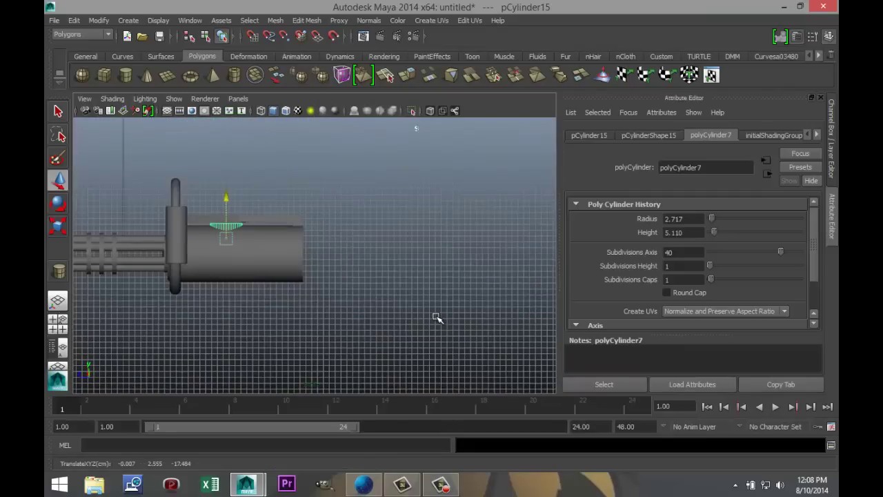
{"action": "left_click_drag", "start_coordinate": [227, 198], "coordinate": [227, 243]}
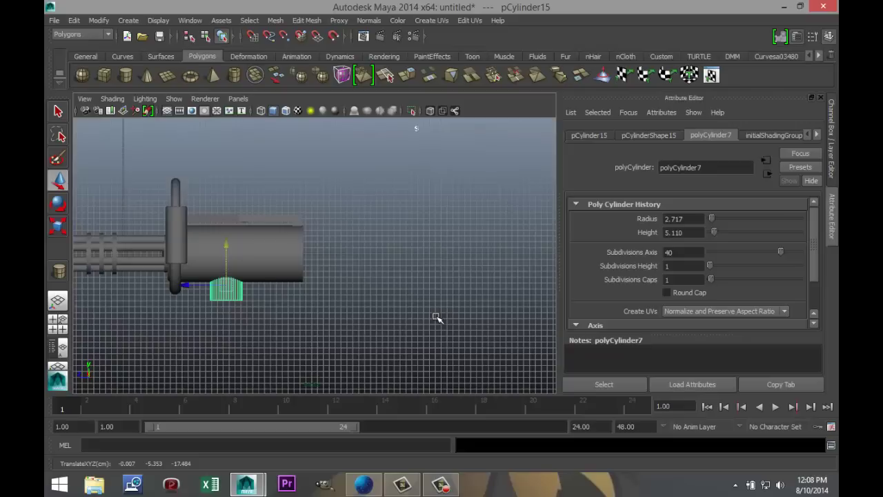
- Insert two horizontal edge loops around the exposed part of the cylinder under the body, one slightly below the other
{"action": "scroll", "coordinate": [437, 317], "scroll_direction": "up", "scroll_amount": 2}
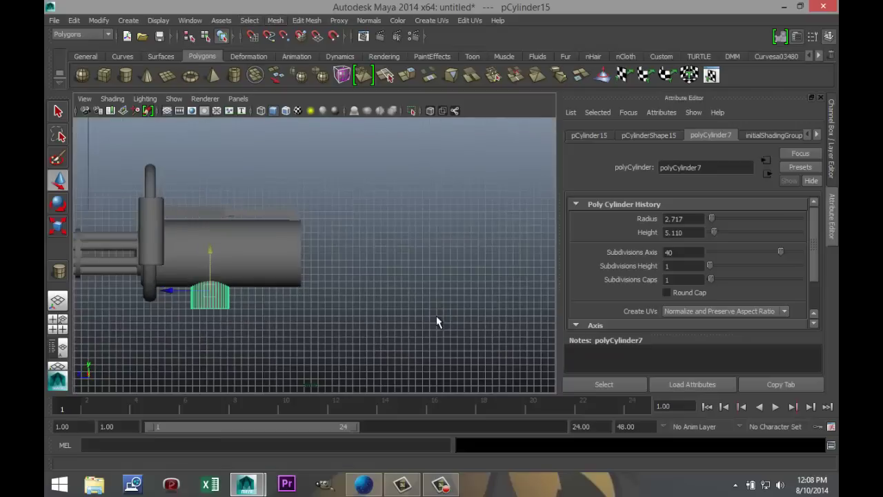
{"action": "left_click", "coordinate": [307, 20]}
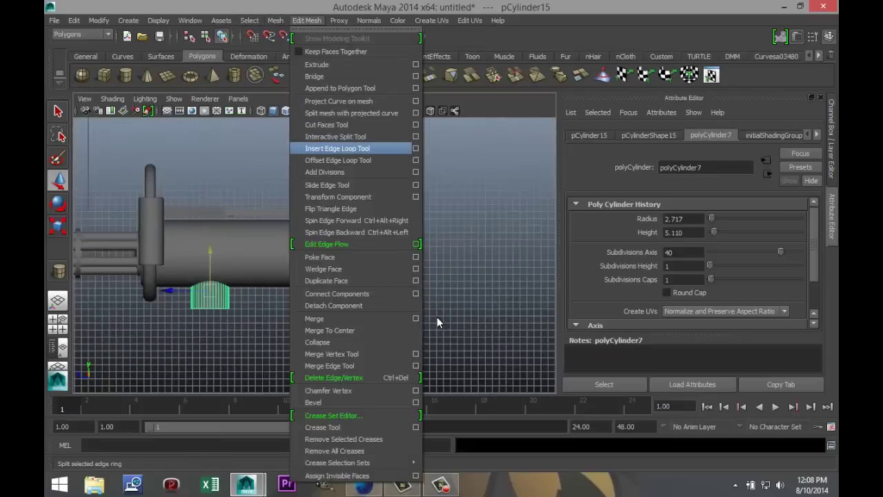
{"action": "left_click", "coordinate": [337, 148]}
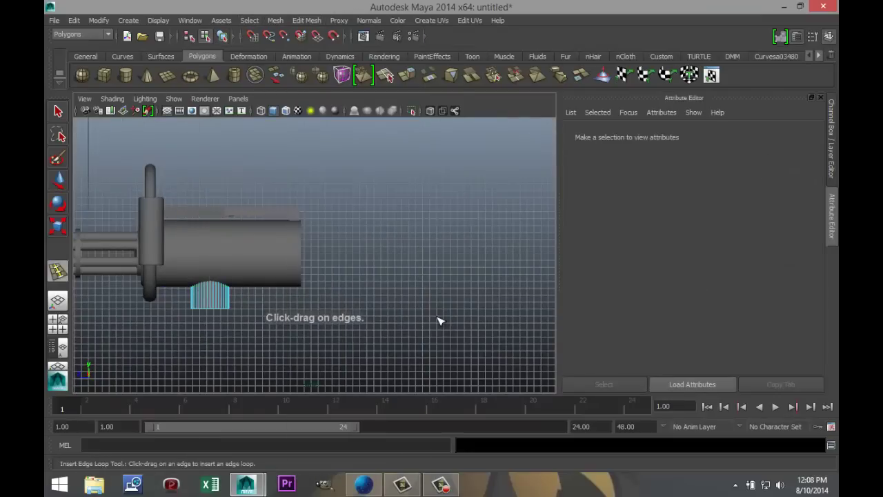
{"action": "left_click", "coordinate": [210, 296]}
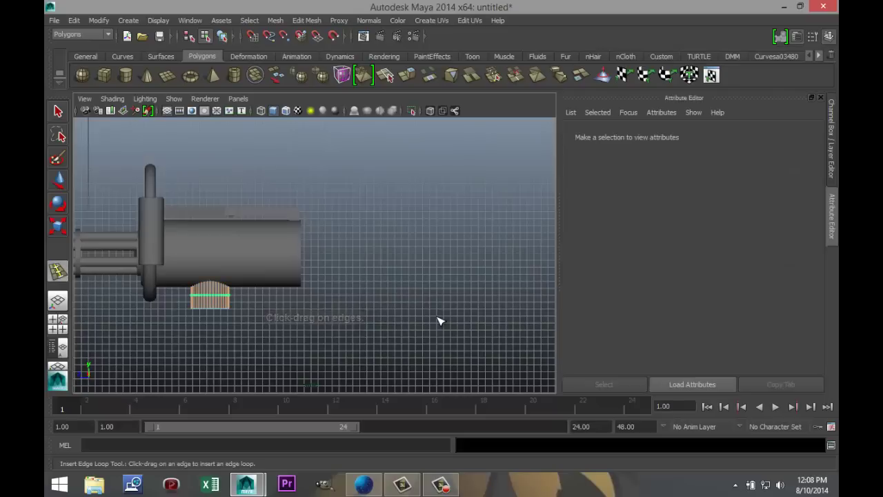
{"action": "left_click", "coordinate": [210, 301]}
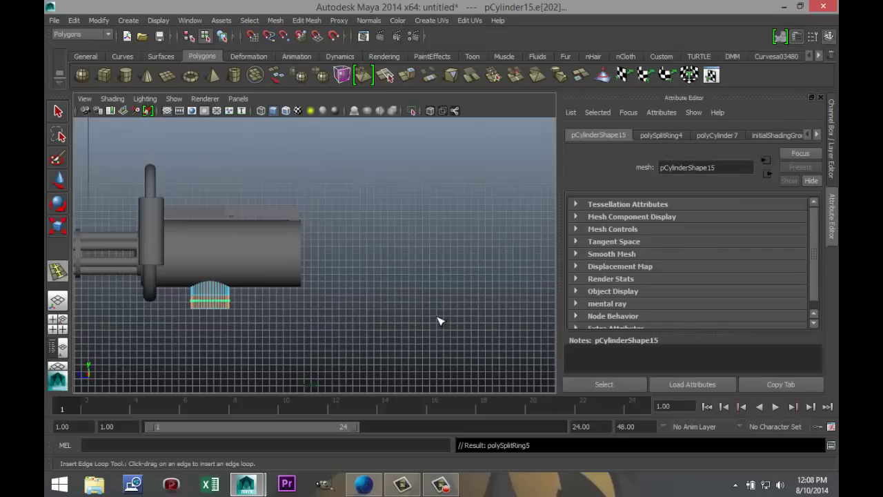
{"action": "key", "text": "q"}
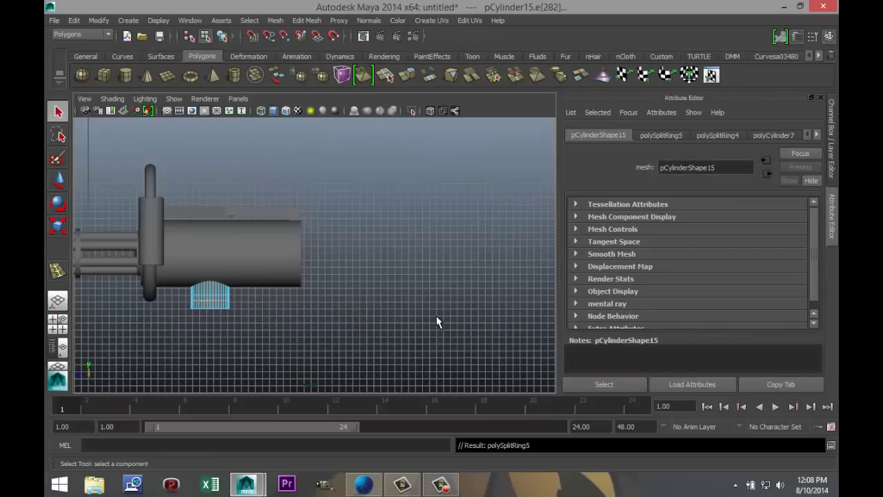
- Extrude the ring of faces between the two edge loops and scale it slightly outward to form a raised band
{"action": "right_click_drag", "start_coordinate": [203, 226], "coordinate": [203, 258]}
{"action": "key", "text": "3"}
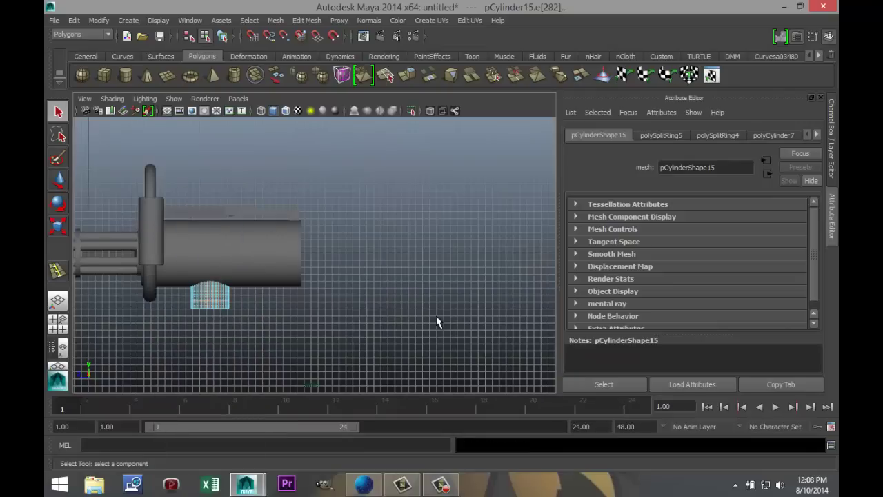
{"action": "left_click", "coordinate": [437, 322]}
{"action": "left_click", "coordinate": [212, 298]}
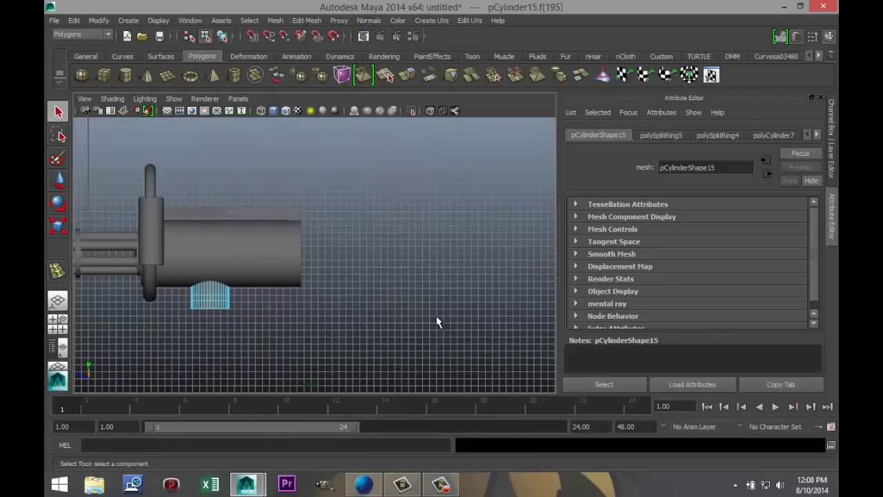
{"action": "key", "text": "f"}
{"action": "scroll", "coordinate": [212, 297], "scroll_direction": "down", "scroll_amount": 8}
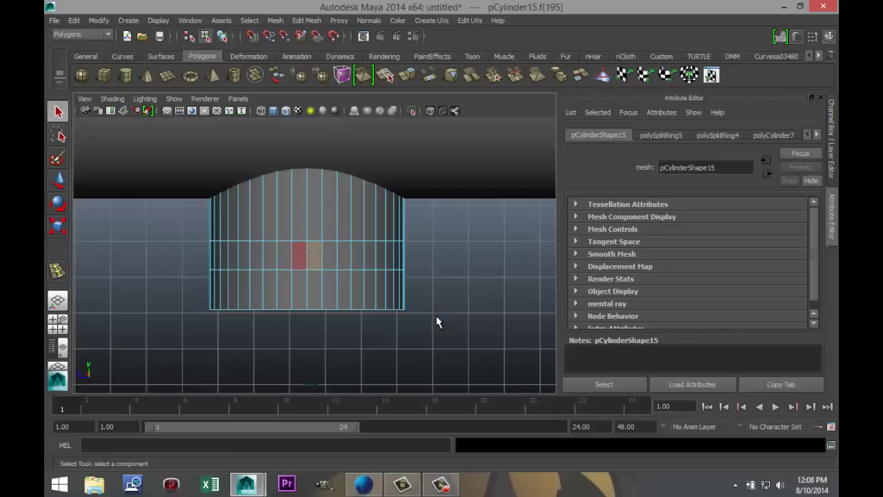
{"action": "double_click", "coordinate": [299, 256], "text": "shift"}
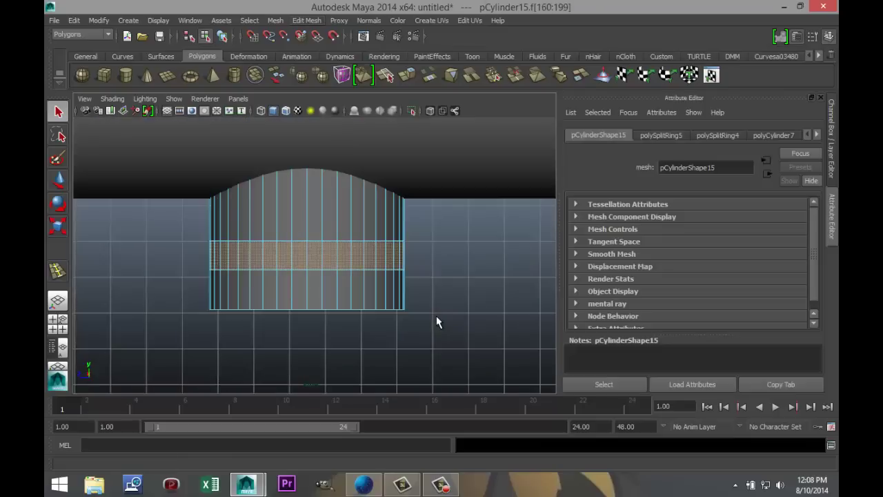
{"action": "left_click", "coordinate": [307, 20]}
{"action": "left_click", "coordinate": [317, 64]}
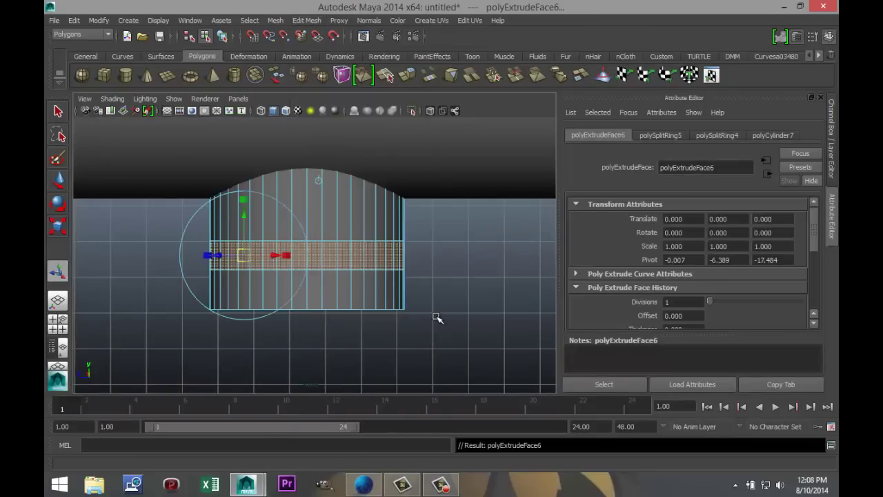
{"action": "key", "text": "r"}
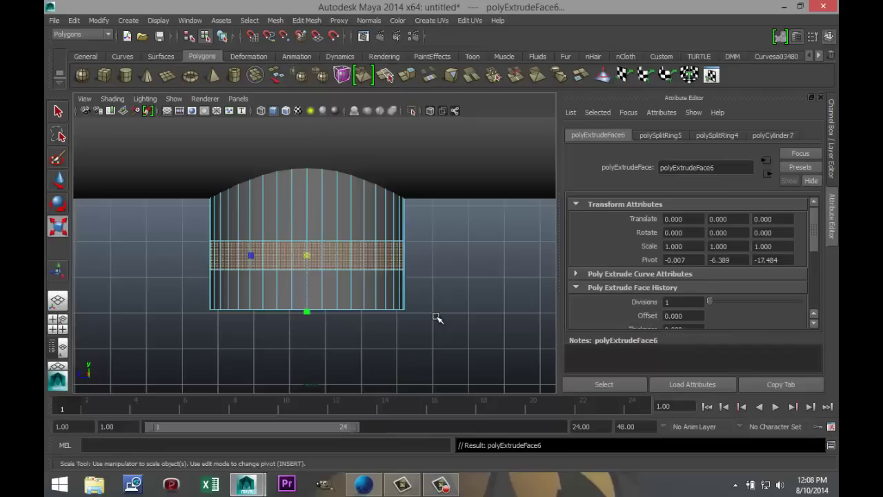
{"action": "middle_click_drag", "start_coordinate": [436, 316], "coordinate": [436, 316]}
{"action": "left_click_drag", "start_coordinate": [436, 316], "coordinate": [437, 319], "text": "alt"}
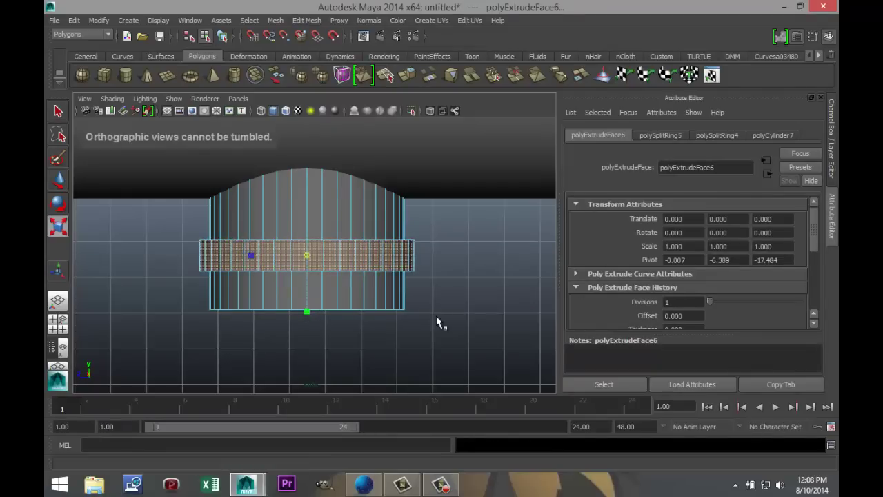
- Create a flat polygon cylinder beside the barrels, about 6.7 in radius and 0.75 high, with 40 axis subdivisions
{"action": "key", "text": "space"}
{"action": "key", "text": "space"}
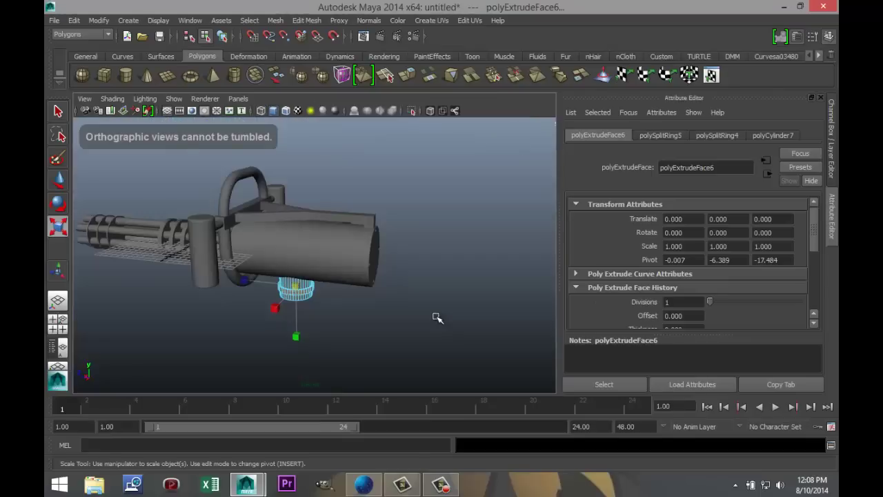
{"action": "left_click_drag", "start_coordinate": [436, 317], "coordinate": [436, 316], "text": "alt"}
{"action": "scroll", "coordinate": [436, 316], "scroll_direction": "down", "scroll_amount": 3}
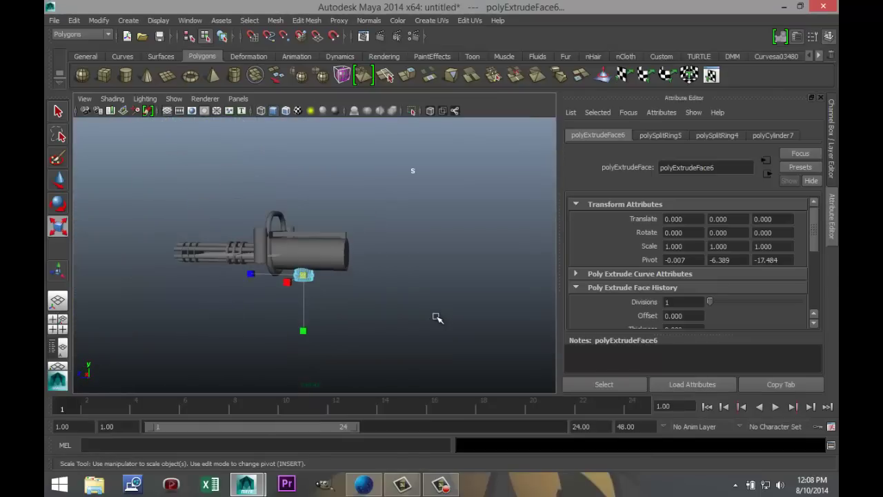
{"action": "scroll", "coordinate": [436, 317], "scroll_direction": "up", "scroll_amount": 1}
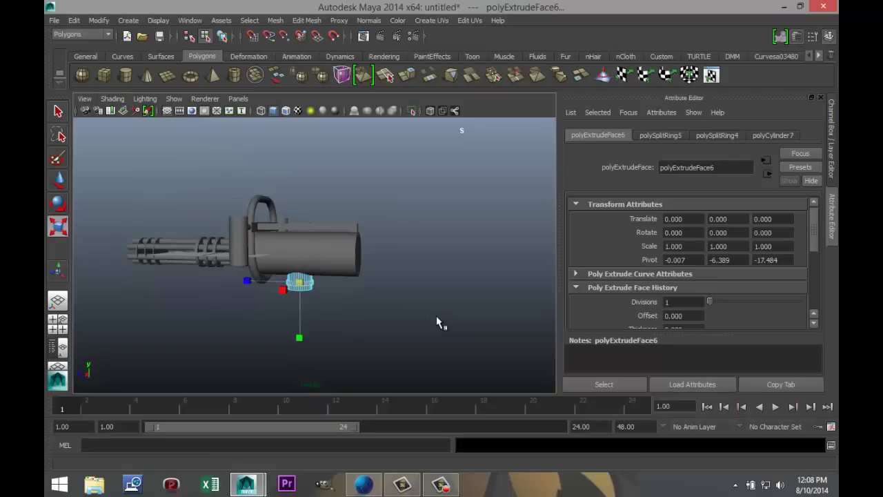
{"action": "left_click", "coordinate": [125, 74]}
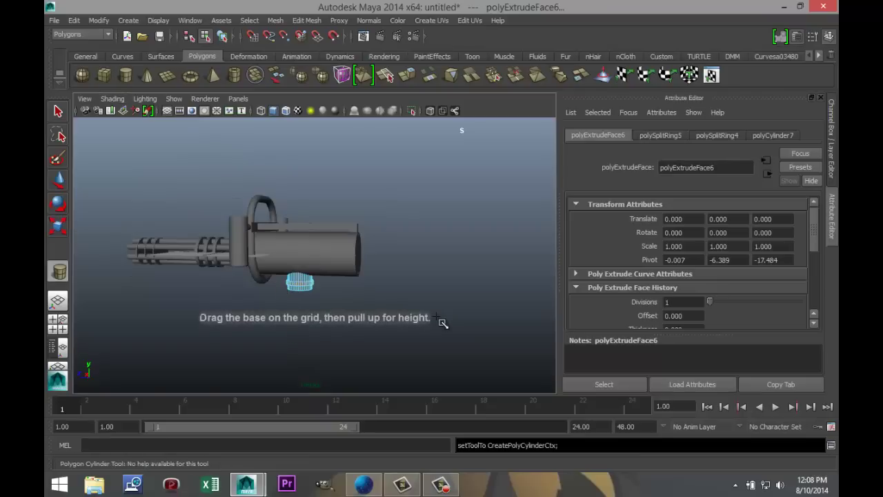
{"action": "left_click_drag", "start_coordinate": [442, 323], "coordinate": [442, 323], "text": "alt"}
{"action": "mouse_move", "coordinate": [155, 277]}
{"action": "left_mouse_down"}
{"action": "mouse_move", "coordinate": [204, 280]}
{"action": "mouse_move", "coordinate": [187, 278]}
{"action": "left_mouse_up"}
{"action": "left_click_drag", "start_coordinate": [436, 317], "coordinate": [437, 313], "text": "alt"}
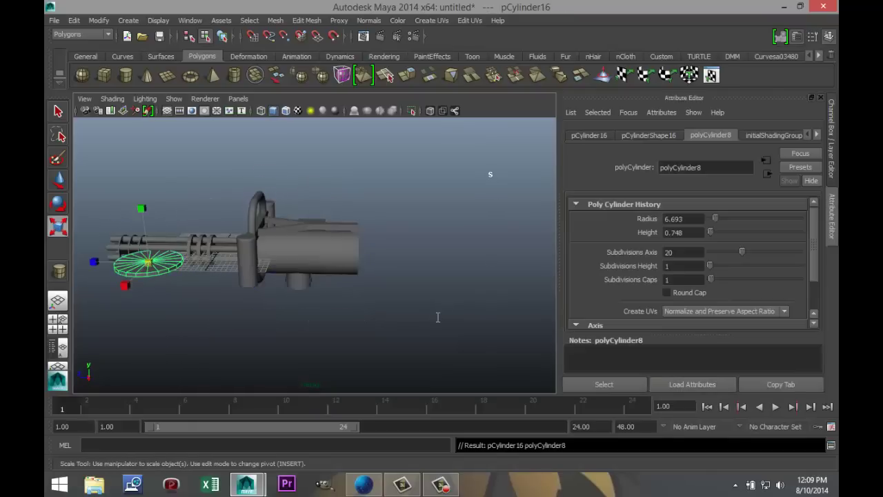
{"action": "double_click", "coordinate": [672, 252]}
{"action": "key", "text": "Return"}
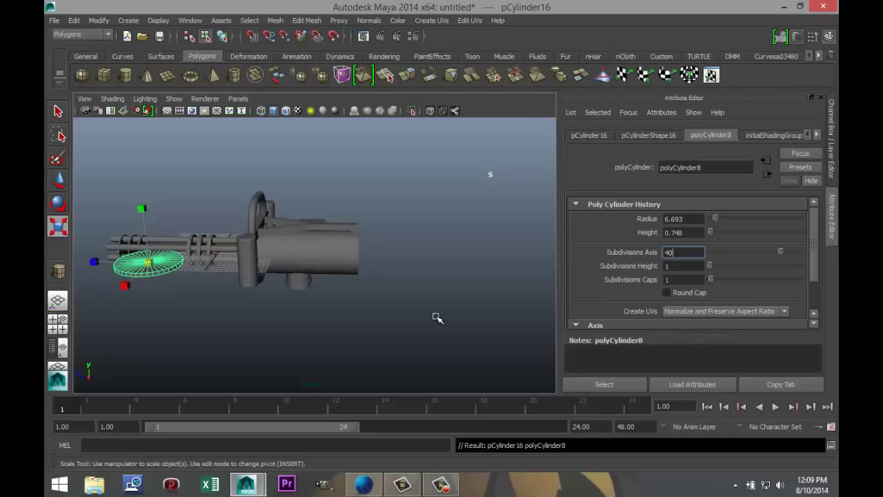
- Bevel the edge loop around the upper rim of the flat disc
{"action": "middle_click_drag", "start_coordinate": [436, 316], "coordinate": [580, 329], "text": "alt"}
{"action": "key", "text": "f"}
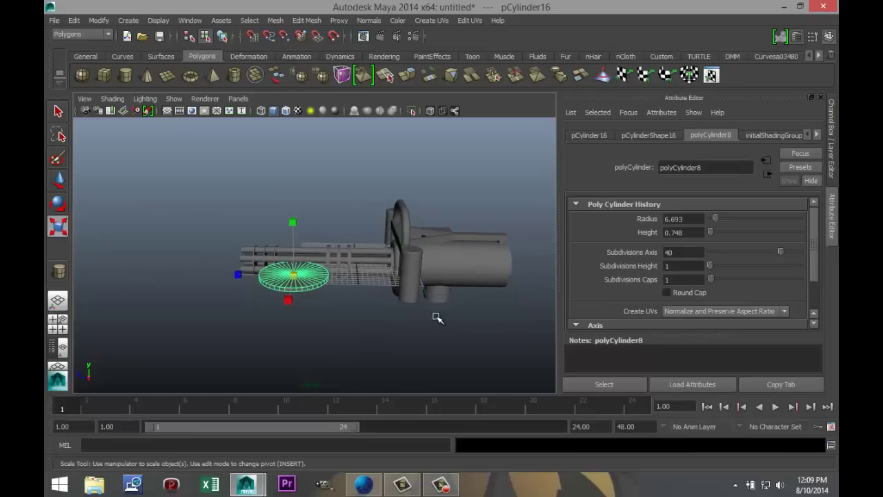
{"action": "right_click_drag", "start_coordinate": [294, 250], "coordinate": [294, 204]}
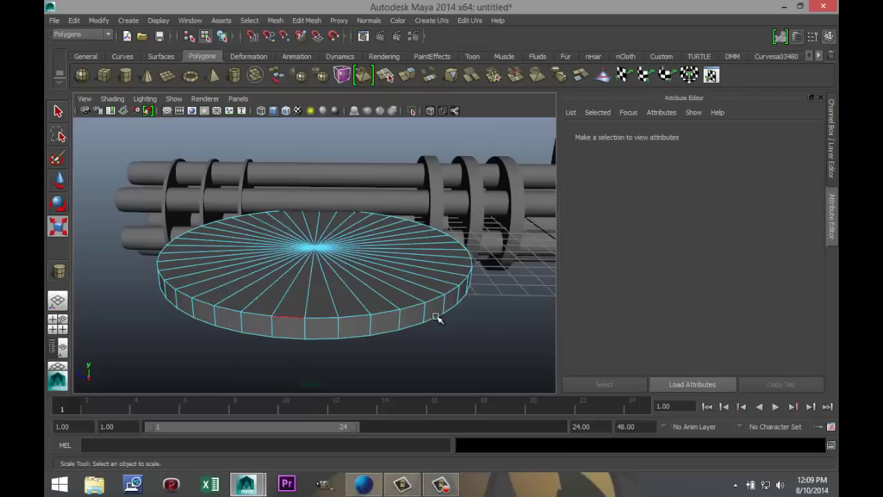
{"action": "double_click", "coordinate": [437, 317]}
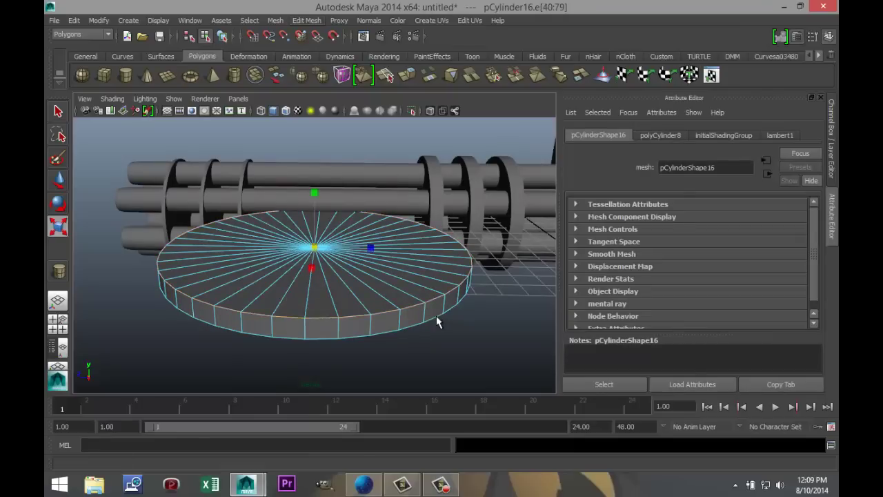
{"action": "left_click", "coordinate": [306, 20]}
{"action": "left_click", "coordinate": [319, 403]}
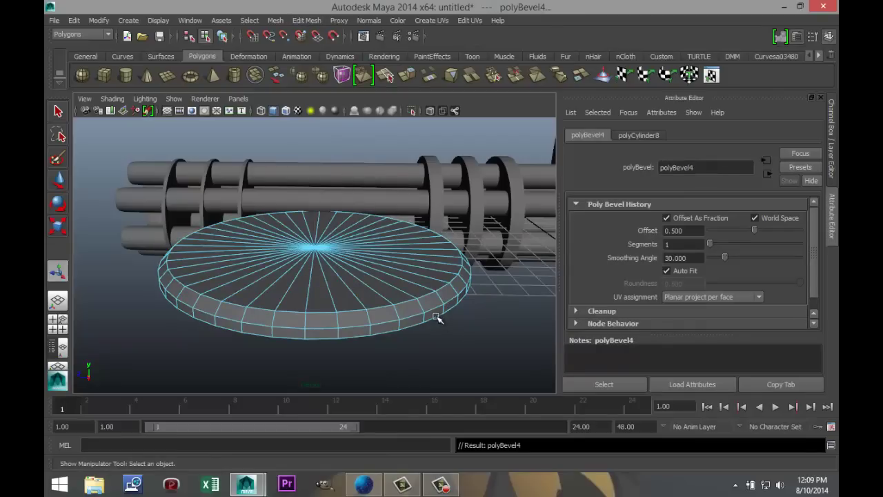
{"action": "left_click", "coordinate": [436, 317]}
- Return the disc to object mode and centre it on the cylindrical mount seen from above, at about X 0, Z -17.49
{"action": "mouse_move", "coordinate": [351, 236]}
{"action": "right_mouse_down"}
{"action": "mouse_move", "coordinate": [349, 256]}
{"action": "mouse_move", "coordinate": [407, 211]}
{"action": "right_mouse_up"}
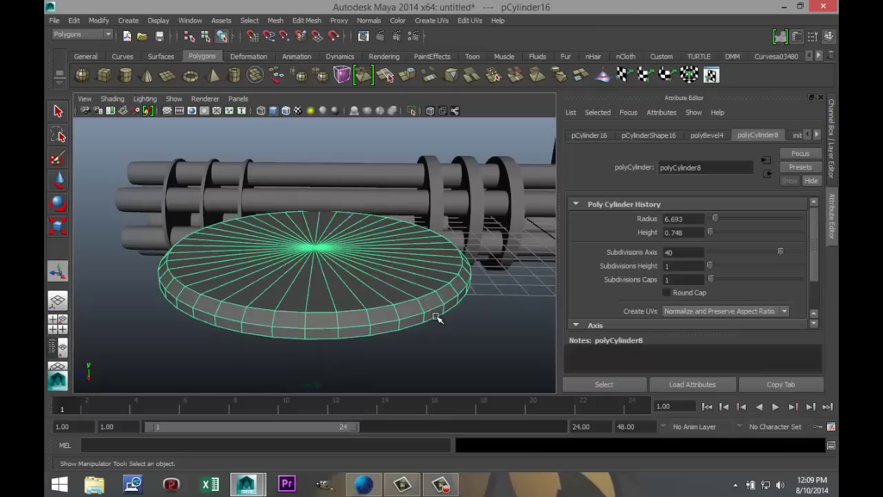
{"action": "key", "text": "space"}
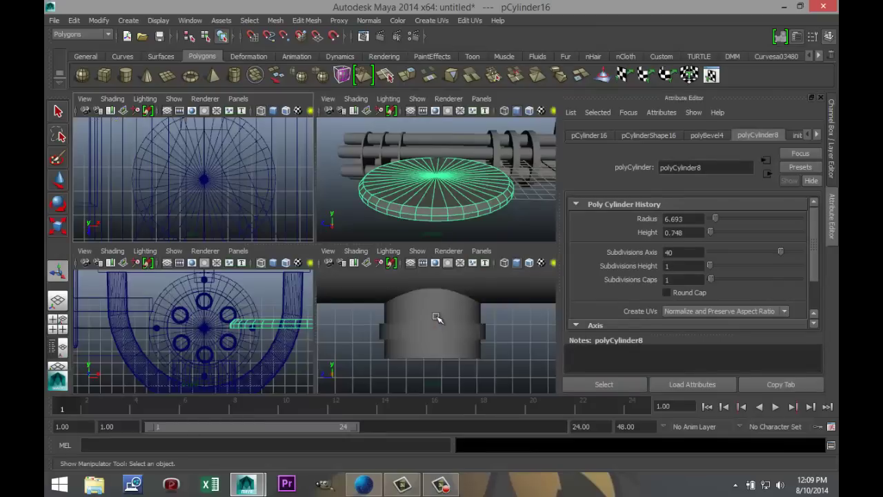
{"action": "key", "text": "space"}
{"action": "scroll", "coordinate": [437, 318], "scroll_direction": "down", "scroll_amount": 6}
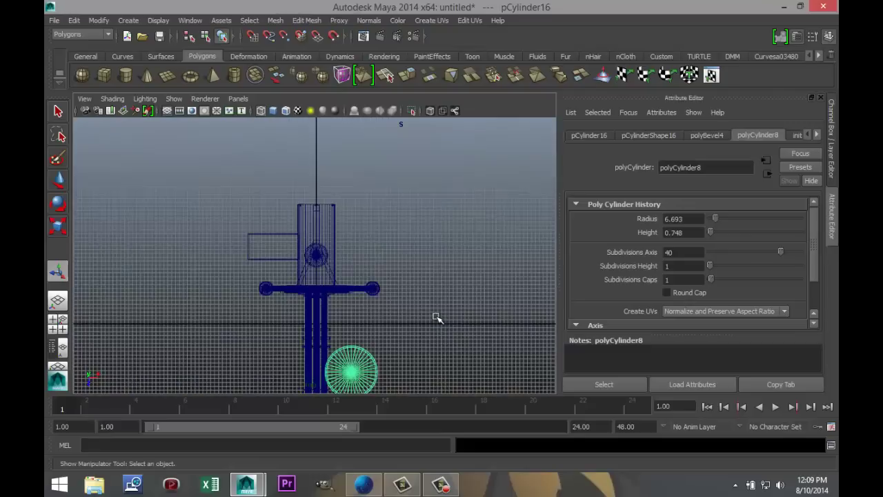
{"action": "key", "text": "w"}
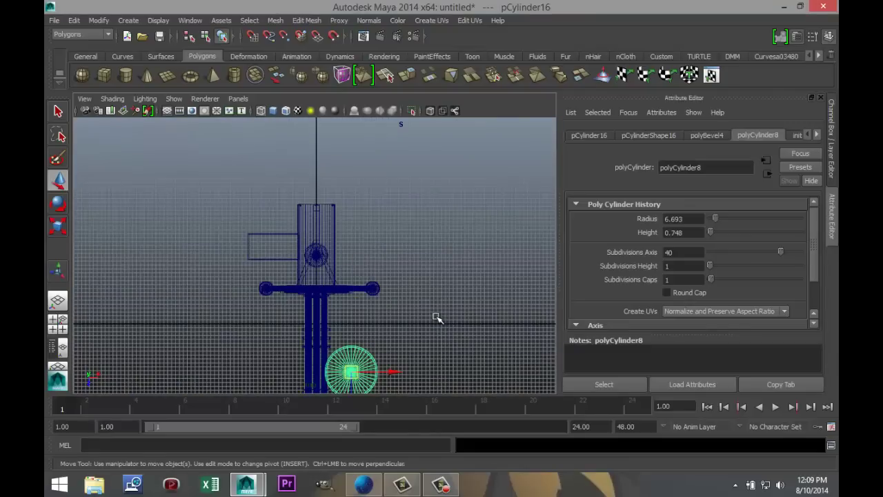
{"action": "left_click_drag", "start_coordinate": [351, 372], "coordinate": [314, 257]}
{"action": "scroll", "coordinate": [436, 316], "scroll_direction": "up", "scroll_amount": 10}
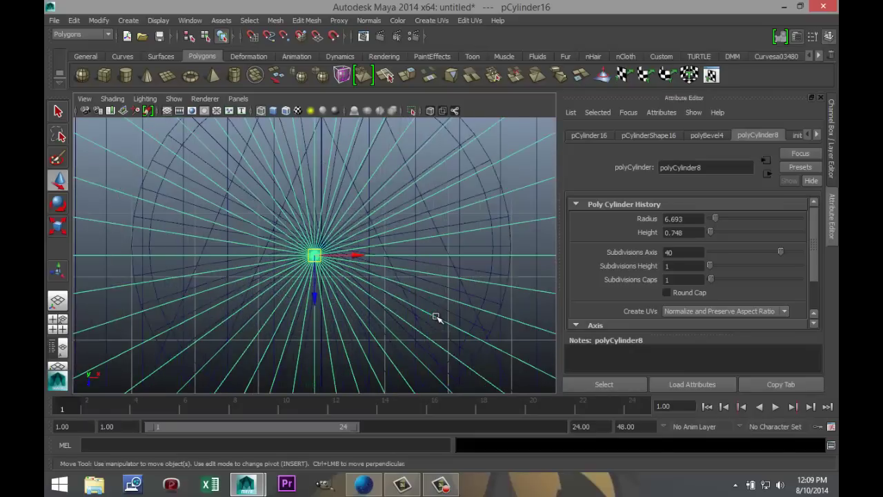
{"action": "scroll", "coordinate": [436, 317], "scroll_direction": "up", "scroll_amount": 6}
{"action": "left_click_drag", "start_coordinate": [315, 255], "coordinate": [336, 235]}
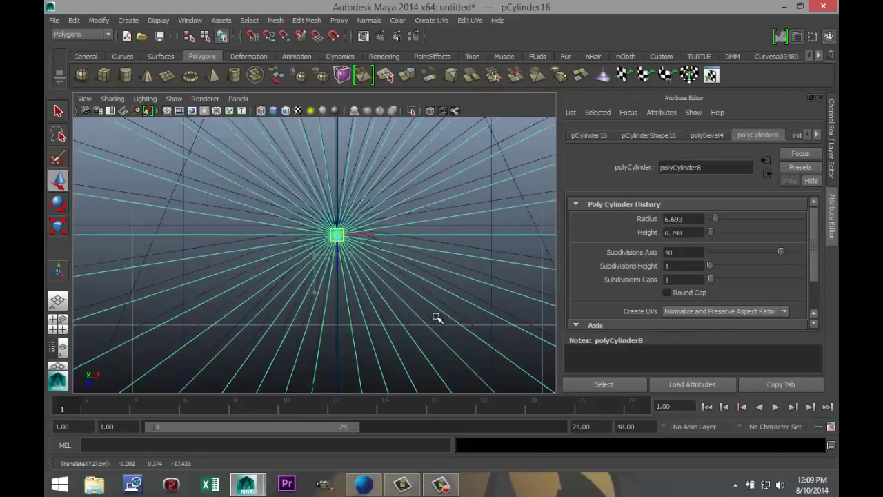
{"action": "scroll", "coordinate": [436, 317], "scroll_direction": "up", "scroll_amount": 5}
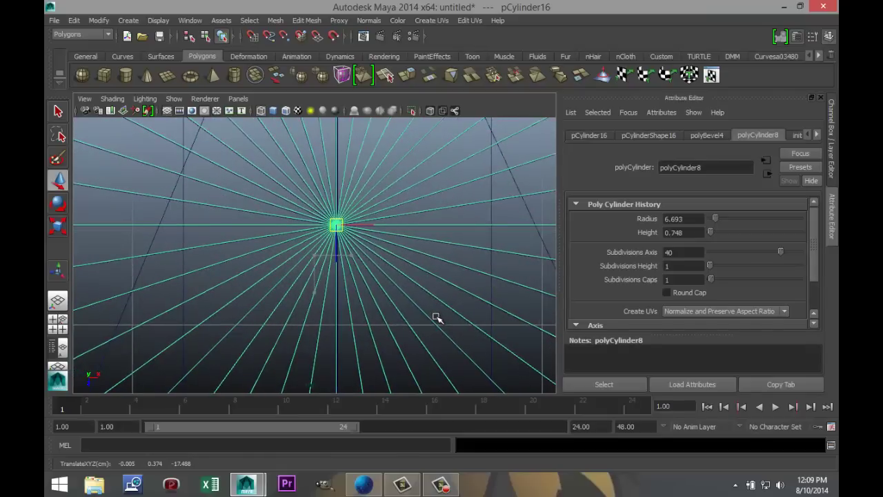
{"action": "key", "text": "alt+Right"}
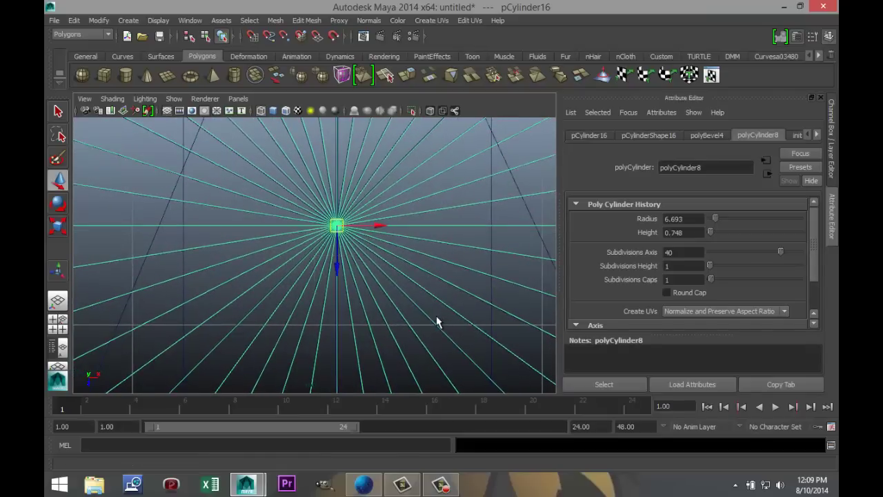
- Lower the disc to the underside of the cylindrical mount, at about Y -7.7
{"action": "key", "text": "space"}
{"action": "key", "text": "space"}
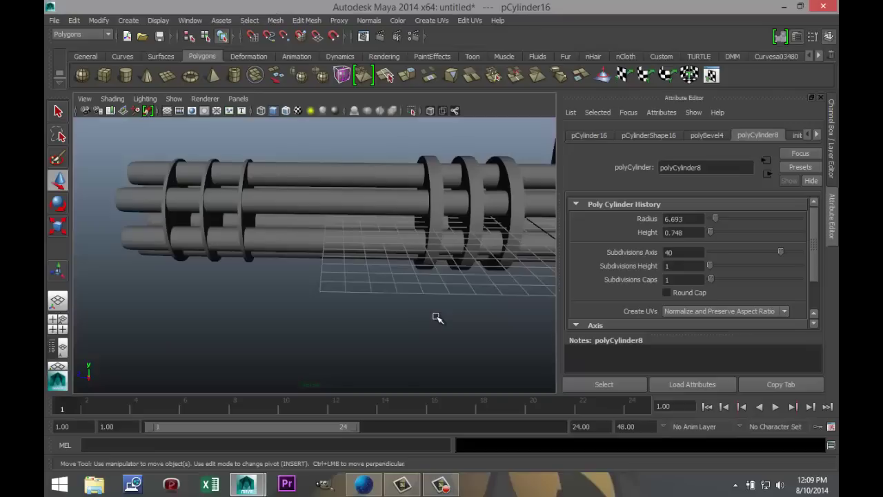
{"action": "left_click_drag", "start_coordinate": [436, 317], "coordinate": [436, 317], "text": "alt"}
{"action": "scroll", "coordinate": [436, 316], "scroll_direction": "down", "scroll_amount": 7}
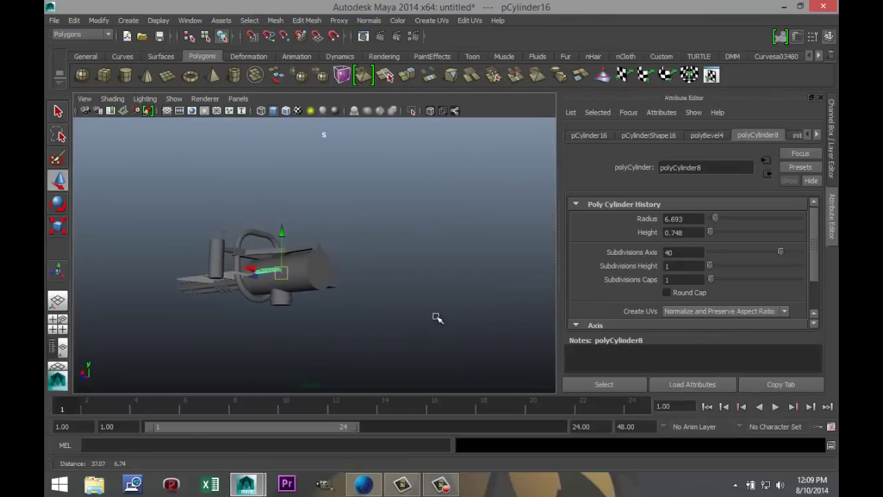
{"action": "left_click_drag", "start_coordinate": [282, 236], "coordinate": [281, 264]}
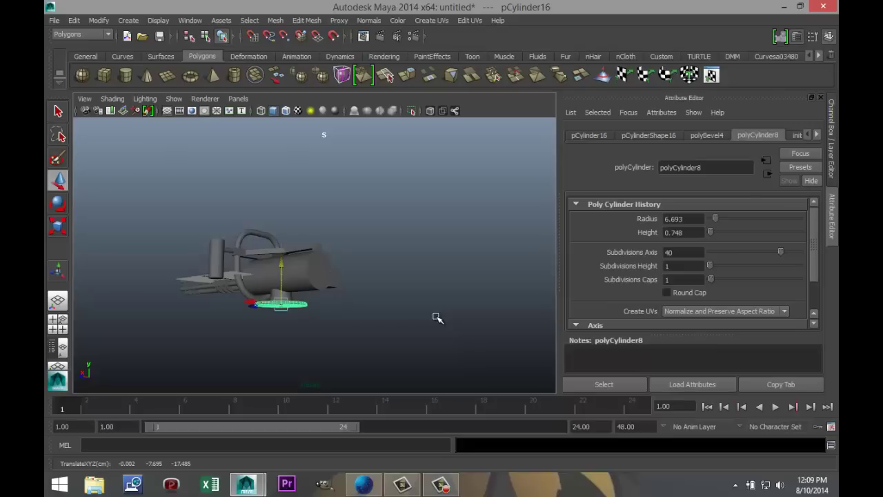
- Select all the gun parts together with the disc and raise the whole assembly well above the grid
{"action": "left_click_drag", "start_coordinate": [436, 317], "coordinate": [436, 317], "text": "alt"}
{"action": "scroll", "coordinate": [435, 316], "scroll_direction": "down", "scroll_amount": 8}
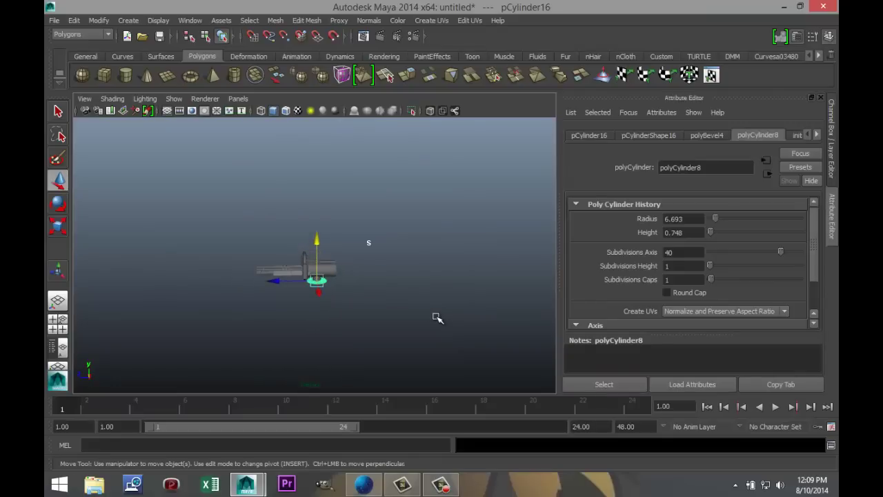
{"action": "left_click_drag", "start_coordinate": [173, 213], "coordinate": [450, 267], "text": "shift"}
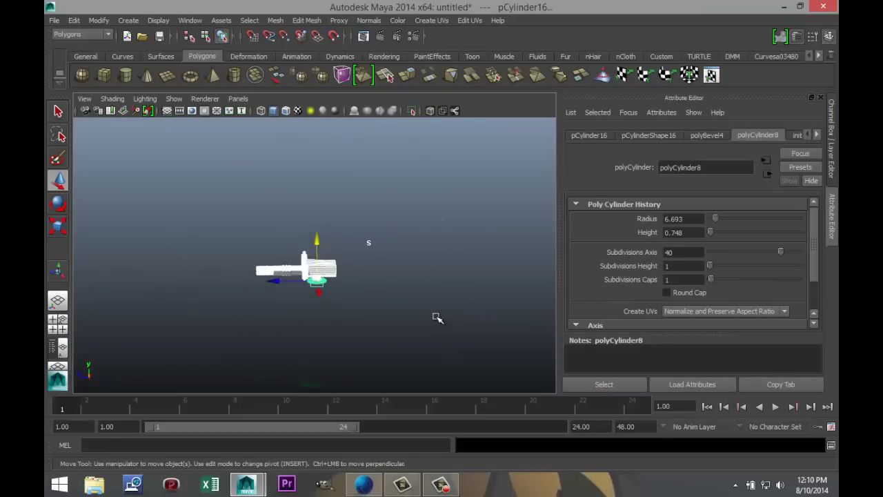
{"action": "left_click_drag", "start_coordinate": [436, 317], "coordinate": [436, 317], "text": "alt"}
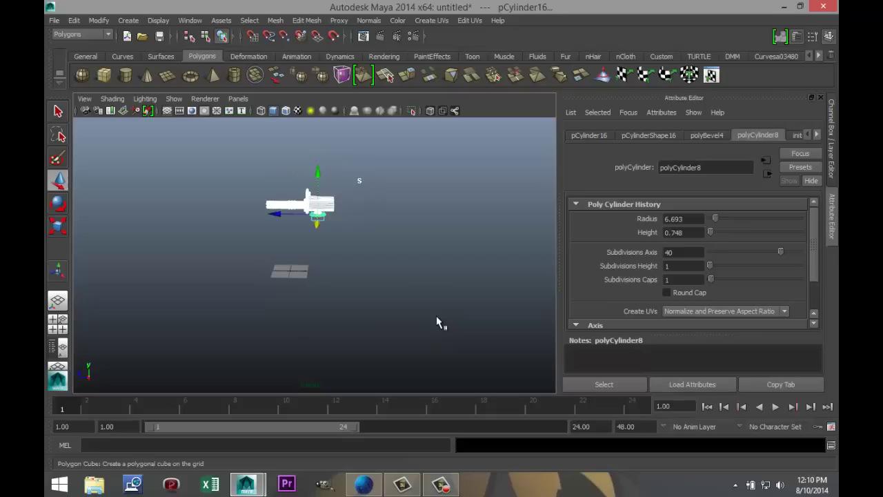
- Create a polygon cube on the grid below the gun and set its width, height and depth to 5
{"action": "left_click", "coordinate": [104, 75]}
{"action": "left_click", "coordinate": [437, 316]}
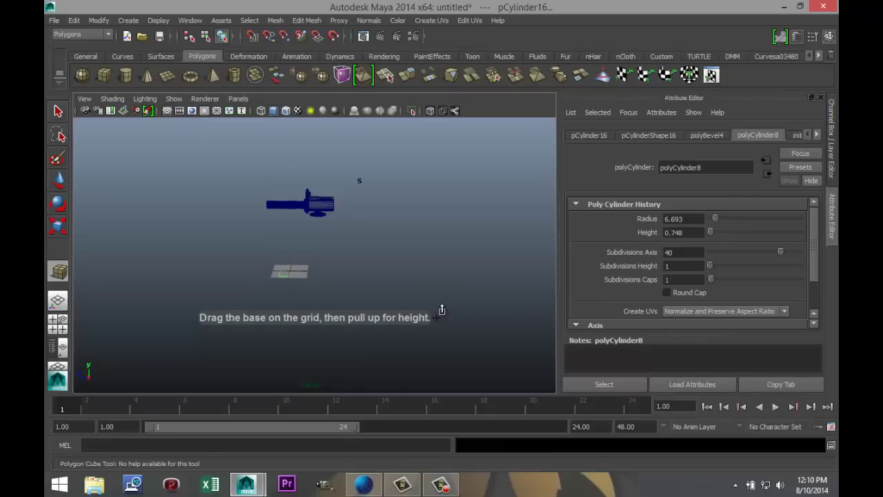
{"action": "left_click", "coordinate": [436, 317]}
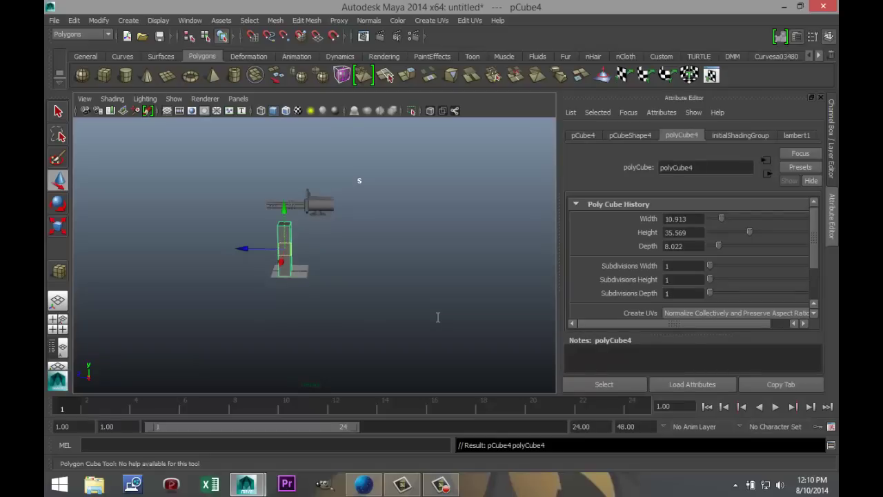
{"action": "left_click_drag", "start_coordinate": [688, 219], "coordinate": [661, 219]}
{"action": "type", "text": "5"}
{"action": "key", "text": "Tab"}
{"action": "type", "text": "5"}
{"action": "key", "text": "Tab"}
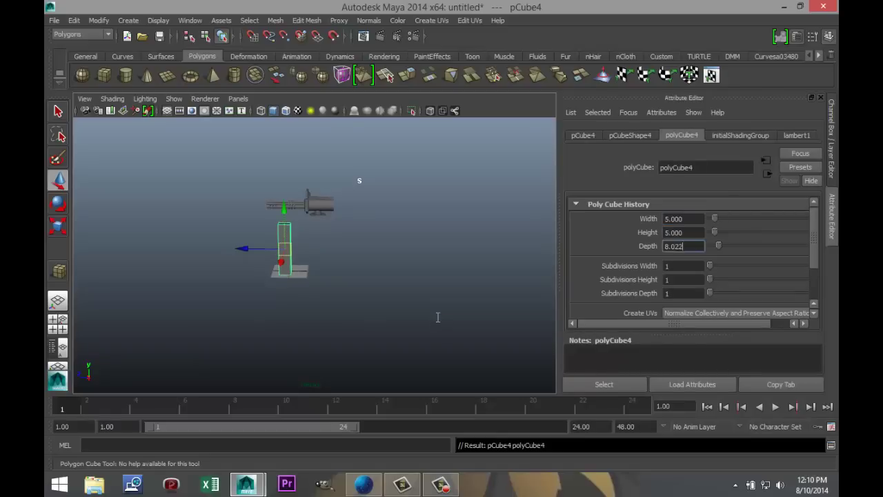
{"action": "type", "text": "5"}
{"action": "left_click", "coordinate": [437, 318]}
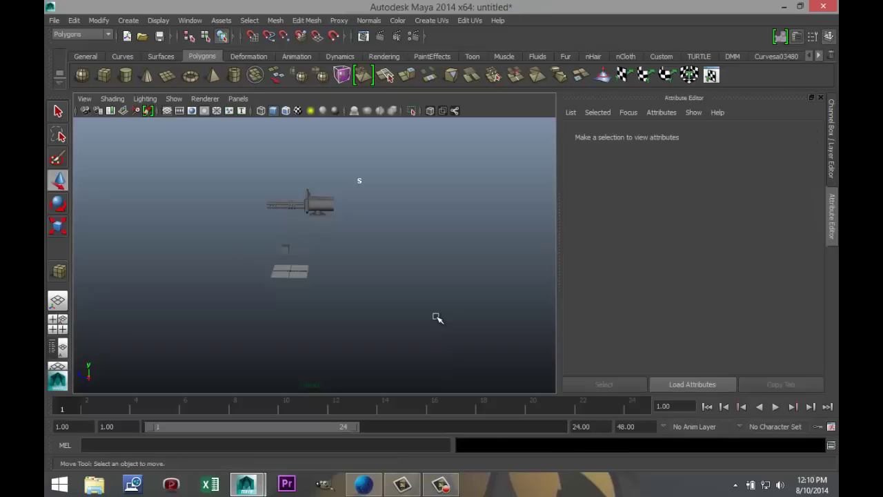
{"action": "key", "text": "ctrl+z"}
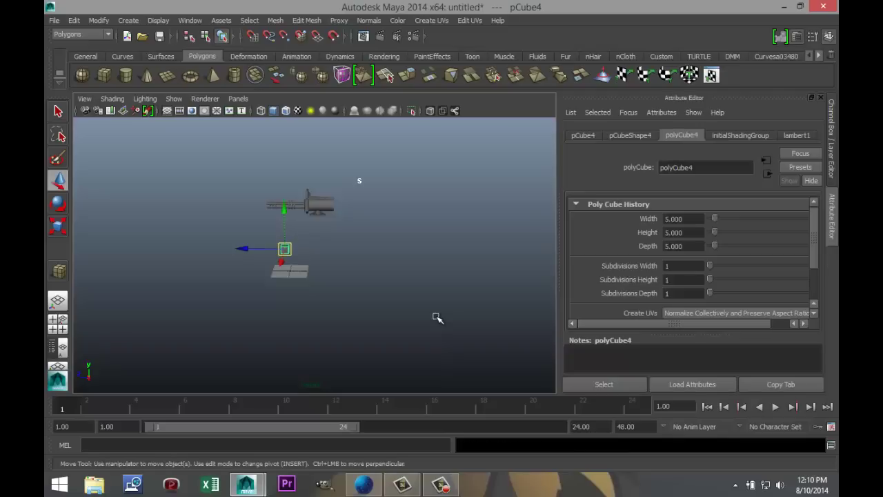
- Scale the cube vertically into a tall, thin post reaching from below the grid up past the gun's height
{"action": "key", "text": "r"}
{"action": "left_click_drag", "start_coordinate": [284, 195], "coordinate": [283, 124]}
{"action": "scroll", "coordinate": [436, 318], "scroll_direction": "down", "scroll_amount": 5}
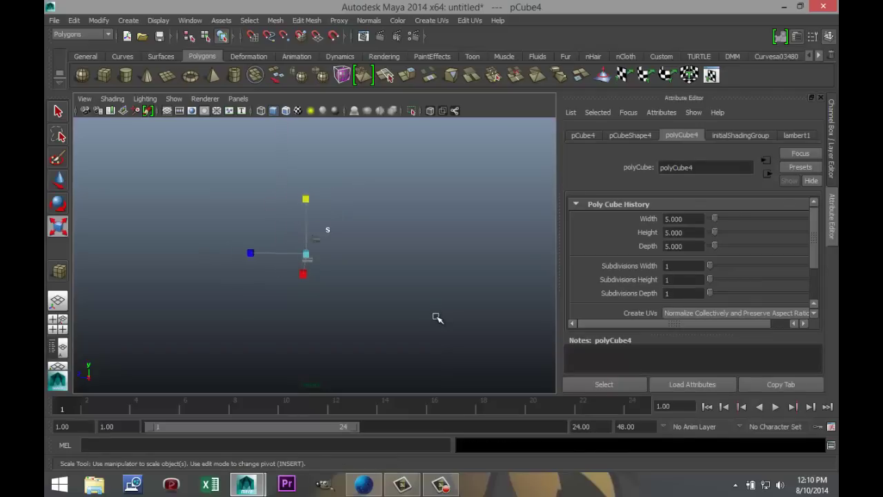
{"action": "left_click_drag", "start_coordinate": [306, 199], "coordinate": [305, 125]}
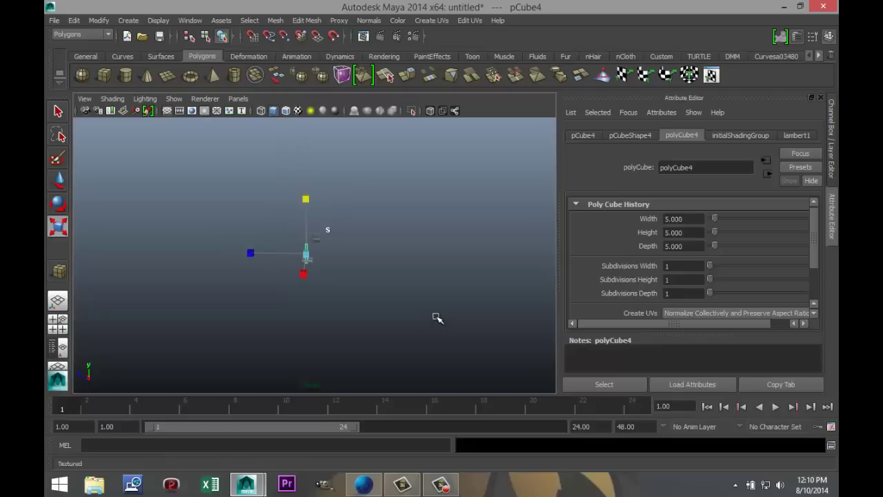
{"action": "left_click_drag", "start_coordinate": [305, 198], "coordinate": [305, 173]}
{"action": "key", "text": "f"}
{"action": "scroll", "coordinate": [437, 317], "scroll_direction": "down", "scroll_amount": 3}
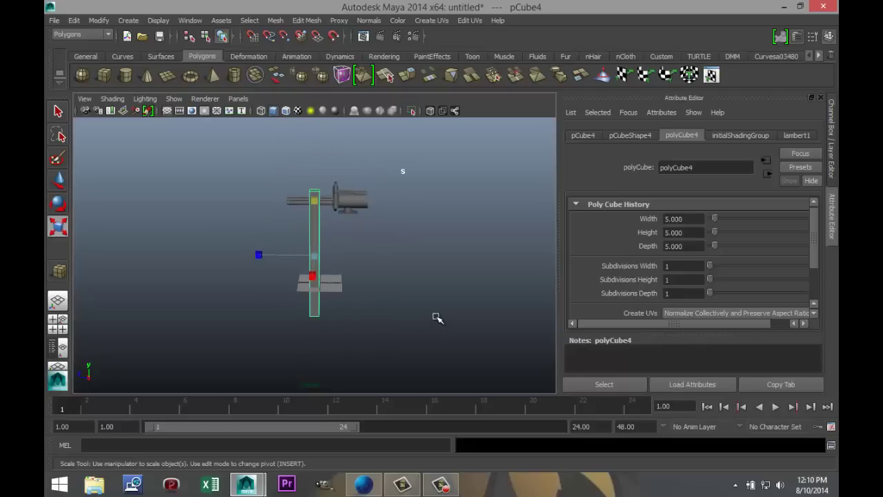
- Duplicate the tall post twice and place the copies so that the three posts form a triangle seen from above
{"action": "left_click_drag", "start_coordinate": [437, 317], "coordinate": [440, 410], "text": "alt"}
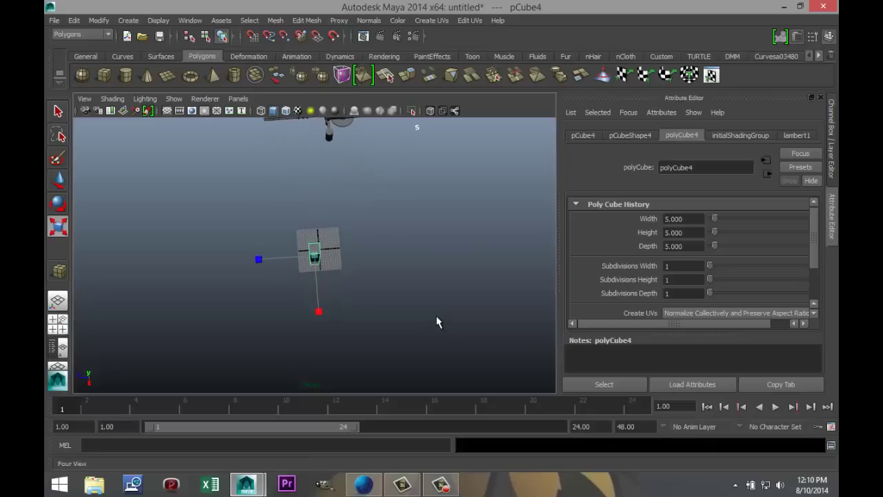
{"action": "key", "text": "space"}
{"action": "key", "text": "space"}
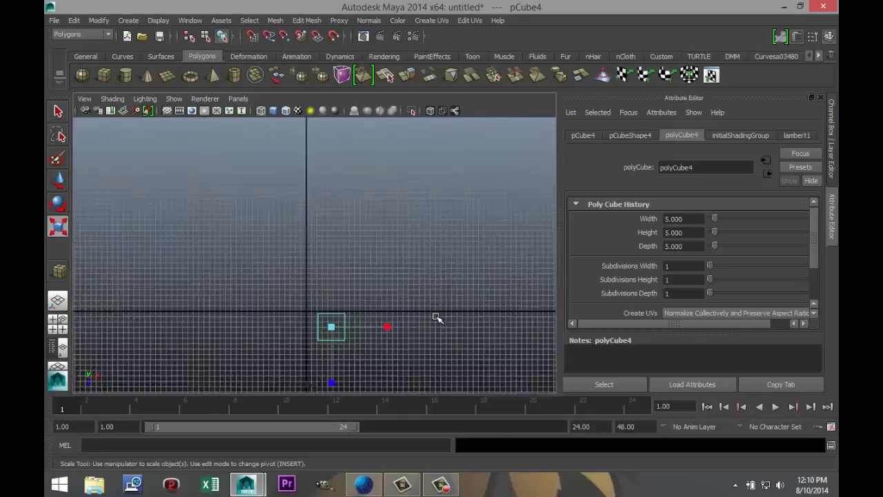
{"action": "key", "text": "f"}
{"action": "scroll", "coordinate": [437, 318], "scroll_direction": "down", "scroll_amount": 3}
{"action": "scroll", "coordinate": [436, 317], "scroll_direction": "down", "scroll_amount": 2}
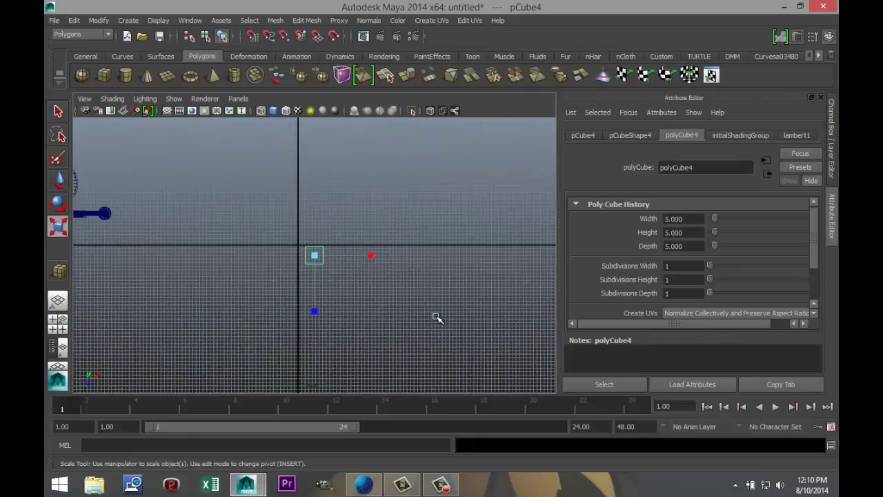
{"action": "key", "text": "ctrl+d"}
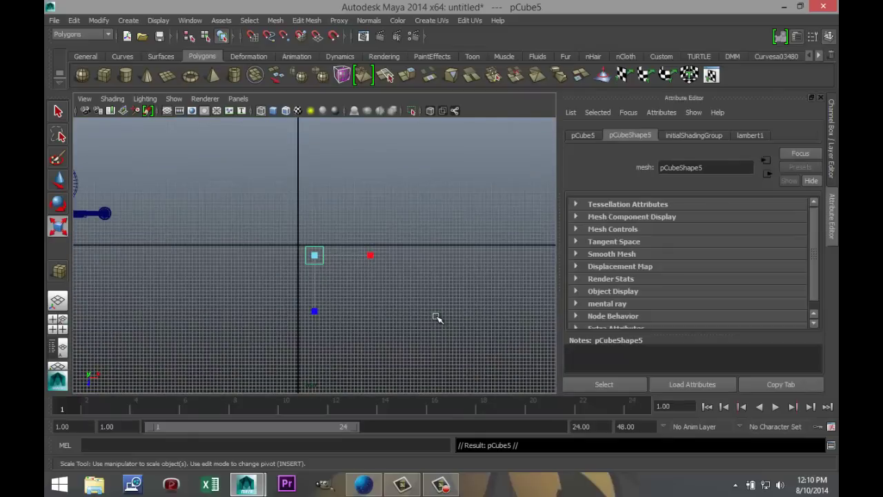
{"action": "key", "text": "w"}
{"action": "left_click_drag", "start_coordinate": [358, 256], "coordinate": [487, 256]}
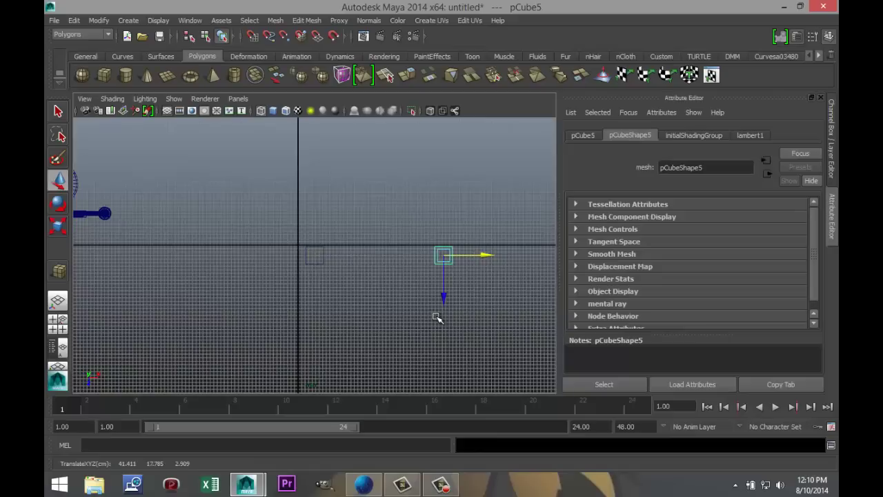
{"action": "key", "text": "ctrl+d"}
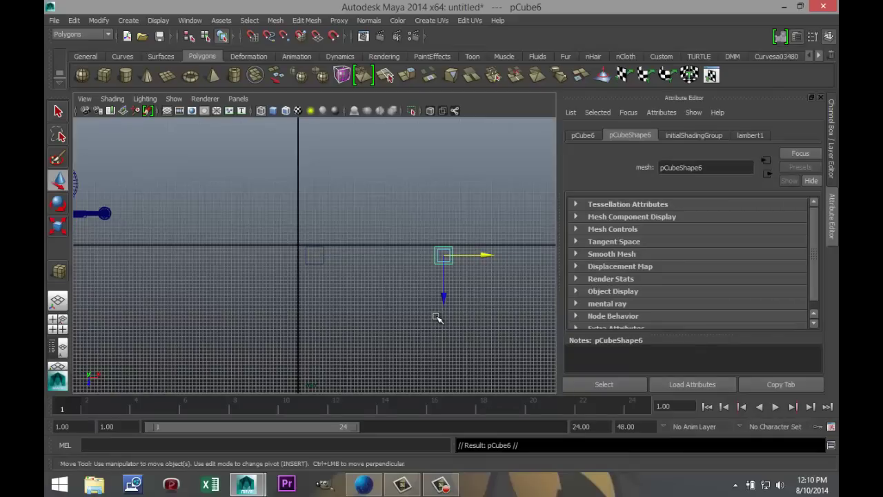
{"action": "mouse_move", "coordinate": [443, 255]}
{"action": "left_mouse_down"}
{"action": "mouse_move", "coordinate": [368, 336]}
{"action": "mouse_move", "coordinate": [379, 337]}
{"action": "mouse_move", "coordinate": [381, 358]}
{"action": "mouse_move", "coordinate": [380, 347]}
{"action": "left_mouse_up"}
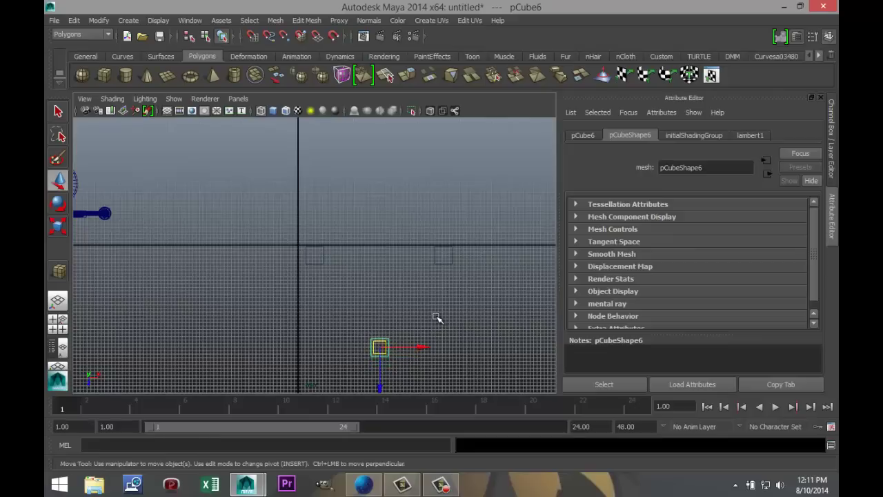
{"action": "right_click_drag", "start_coordinate": [436, 316], "coordinate": [317, 254]}
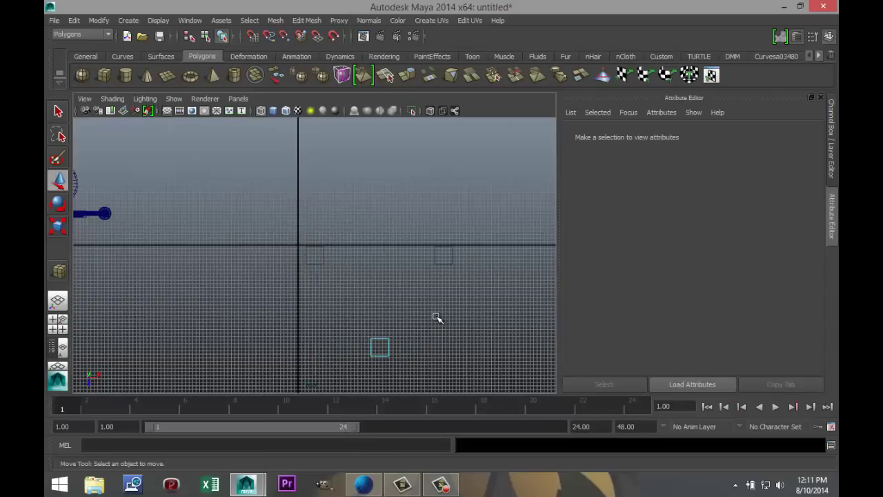
{"action": "key", "text": "ctrl+z"}
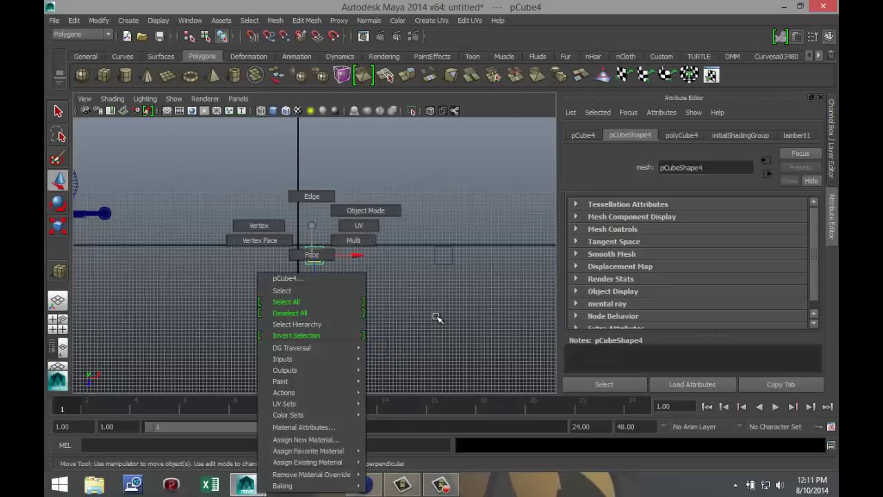
{"action": "key", "text": "ctrl+z"}
{"action": "key", "text": "ctrl+z"}
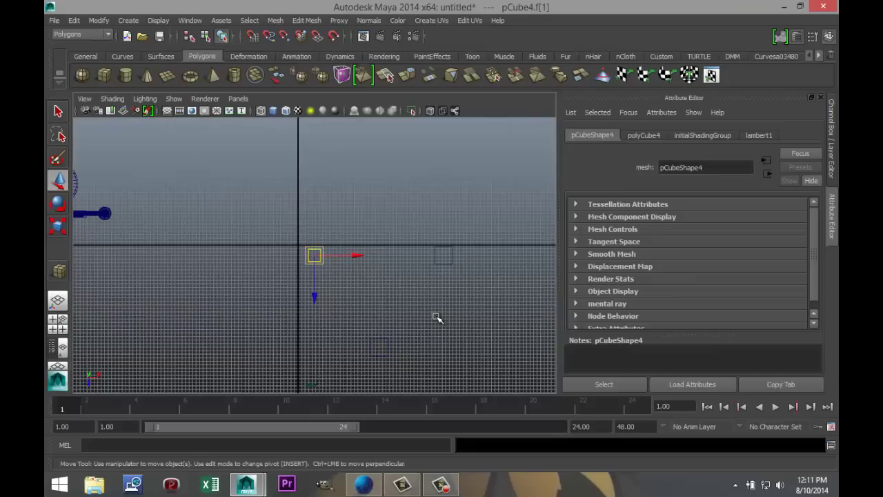
{"action": "key", "text": "space"}
{"action": "key", "text": "space"}
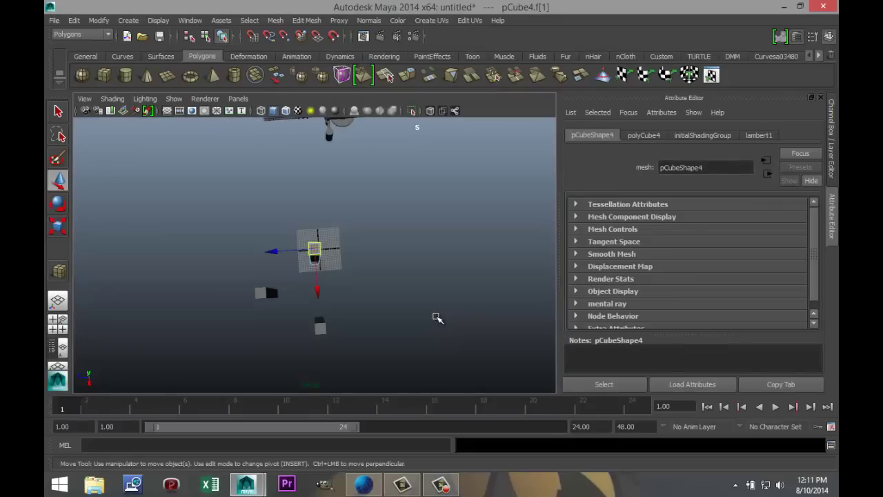
{"action": "key", "text": "ctrl+z"}
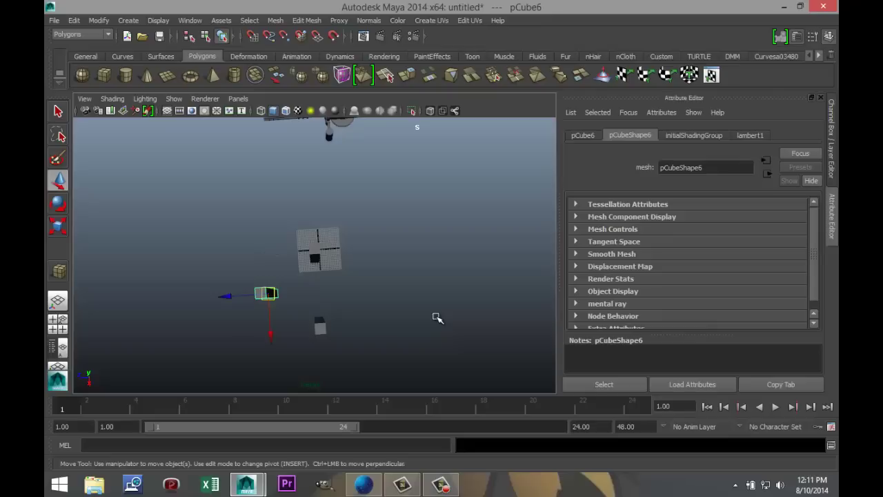
- Try to slant the first post by moving its top face sideways, and undo the move
{"action": "left_click", "coordinate": [314, 258]}
{"action": "scroll", "coordinate": [315, 258], "scroll_direction": "up", "scroll_amount": 6}
{"action": "right_click", "coordinate": [314, 214]}
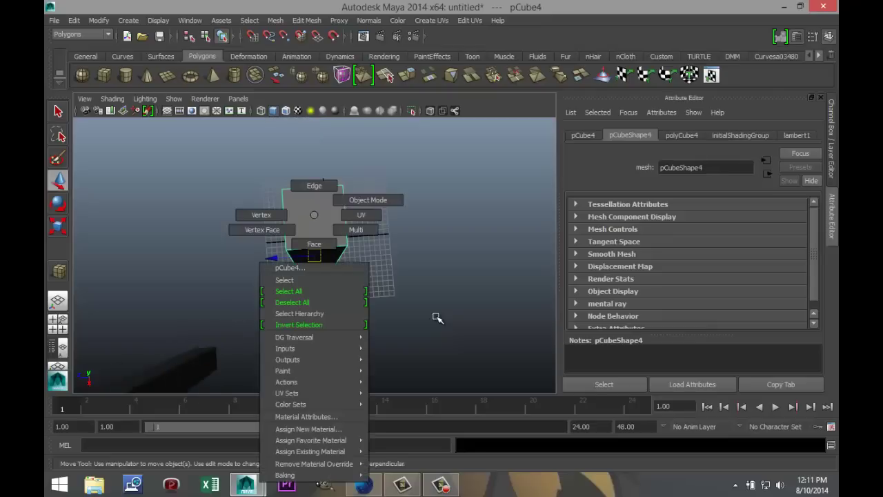
{"action": "right_click_drag", "start_coordinate": [314, 214], "coordinate": [314, 243]}
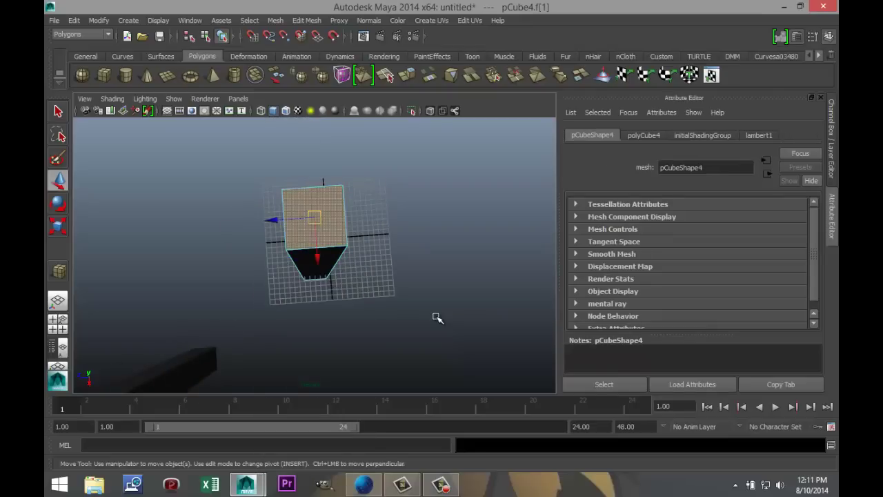
{"action": "scroll", "coordinate": [437, 318], "scroll_direction": "down", "scroll_amount": 3}
{"action": "left_click_drag", "start_coordinate": [315, 241], "coordinate": [342, 233]}
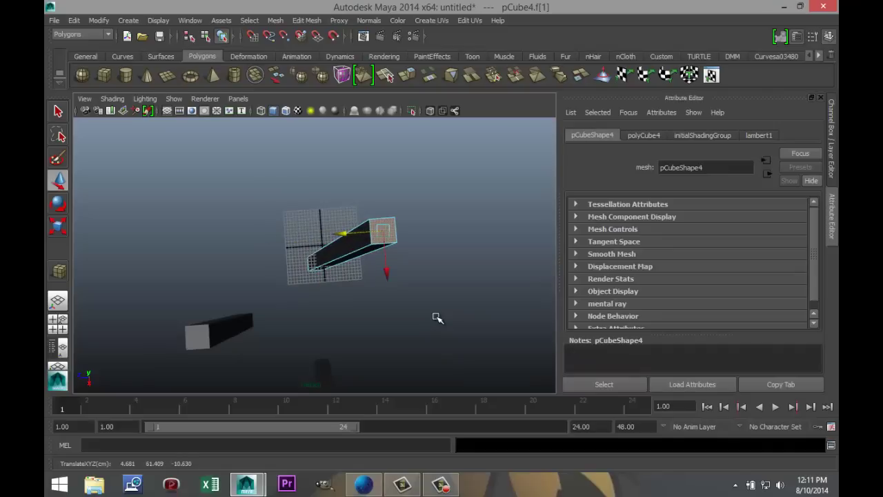
{"action": "key", "text": "ctrl+z"}
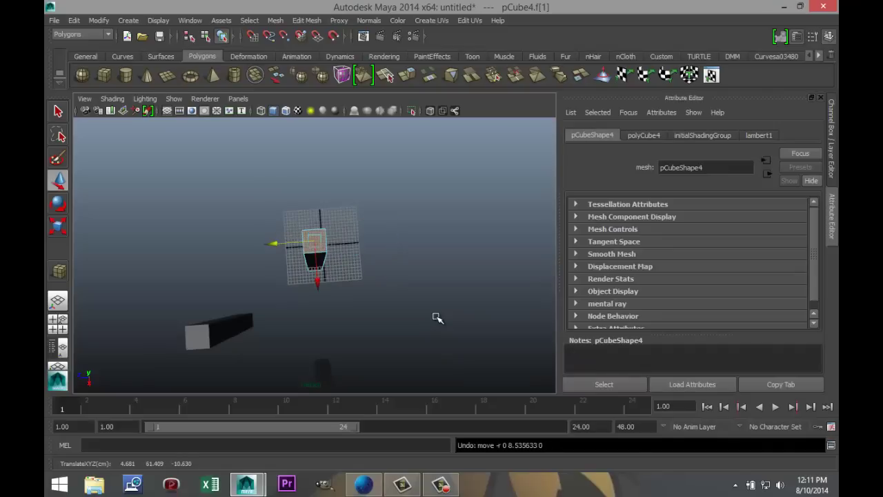
{"action": "key", "text": "ctrl+z"}
- Try to spread the three posts apart by selecting their top faces together and scaling them outward
{"action": "mouse_move", "coordinate": [195, 335]}
{"action": "right_mouse_down"}
{"action": "mouse_move", "coordinate": [194, 225]}
{"action": "mouse_move", "coordinate": [209, 263]}
{"action": "right_mouse_up"}
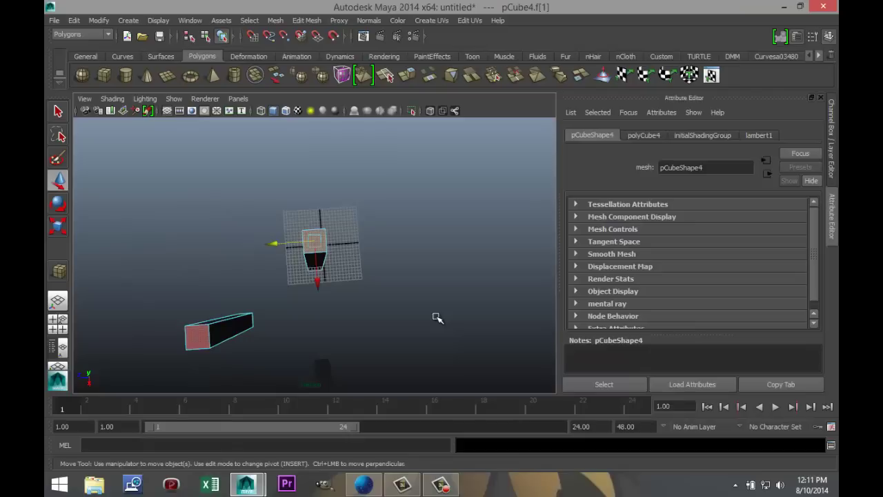
{"action": "left_click", "coordinate": [197, 337], "text": "shift"}
{"action": "middle_click_drag", "start_coordinate": [436, 318], "coordinate": [464, 212], "text": "alt"}
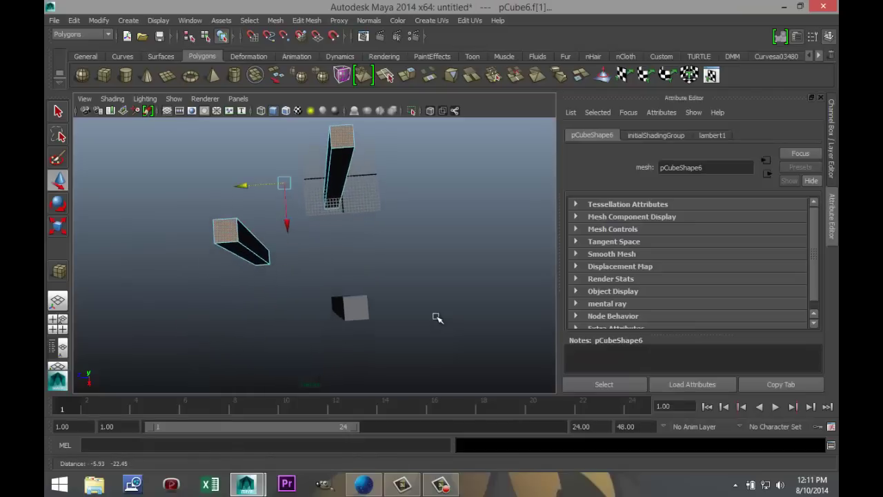
{"action": "left_click", "coordinate": [356, 301], "text": "shift"}
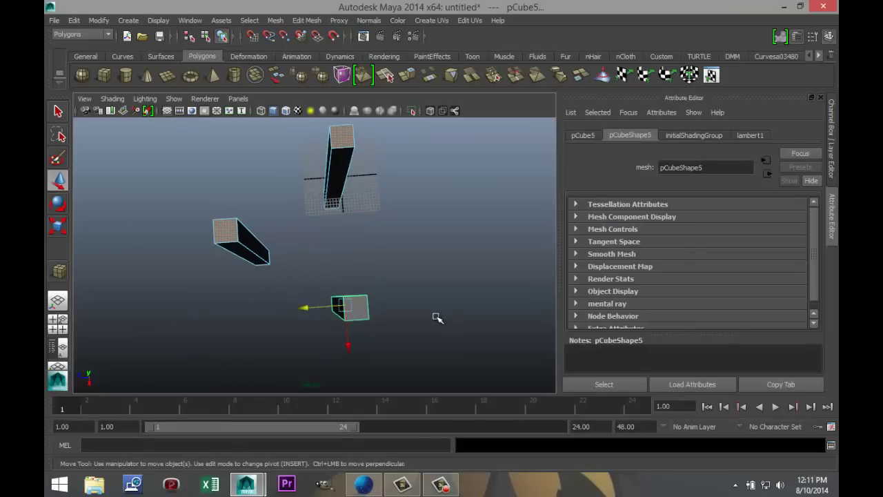
{"action": "right_click_drag", "start_coordinate": [355, 296], "coordinate": [356, 324], "text": "shift"}
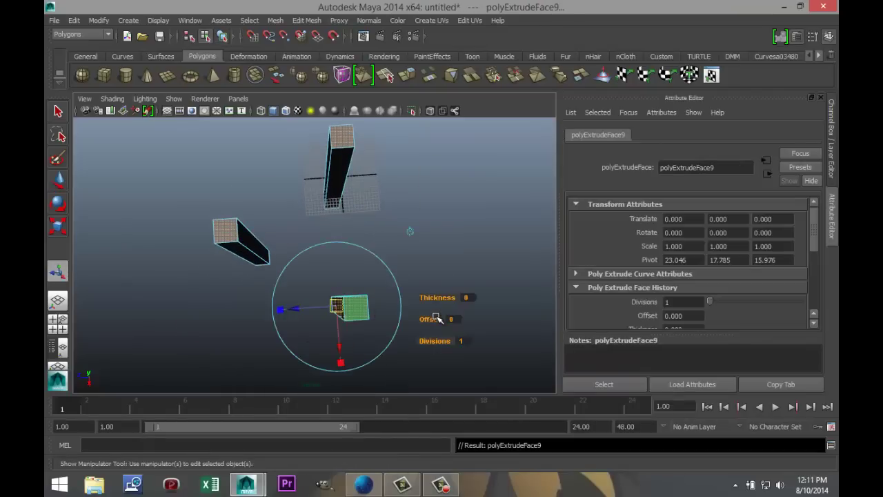
{"action": "left_click", "coordinate": [355, 309], "text": "shift"}
{"action": "left_click", "coordinate": [355, 309], "text": "shift"}
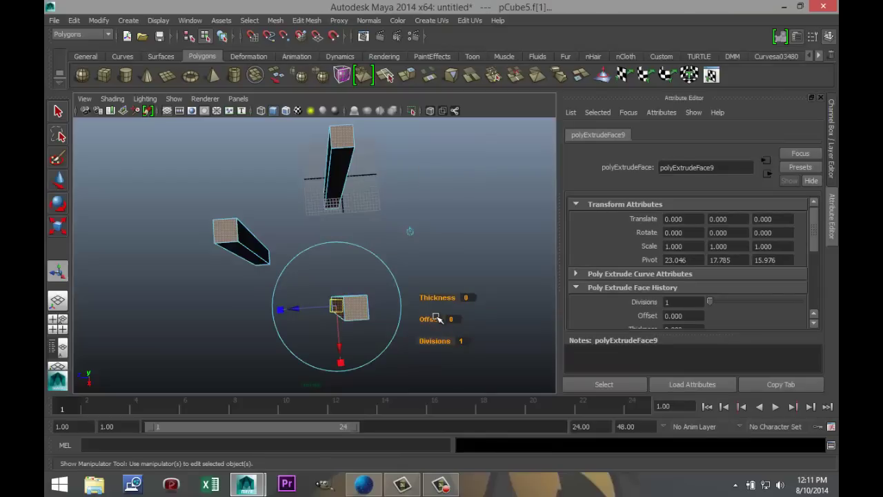
{"action": "key", "text": "r"}
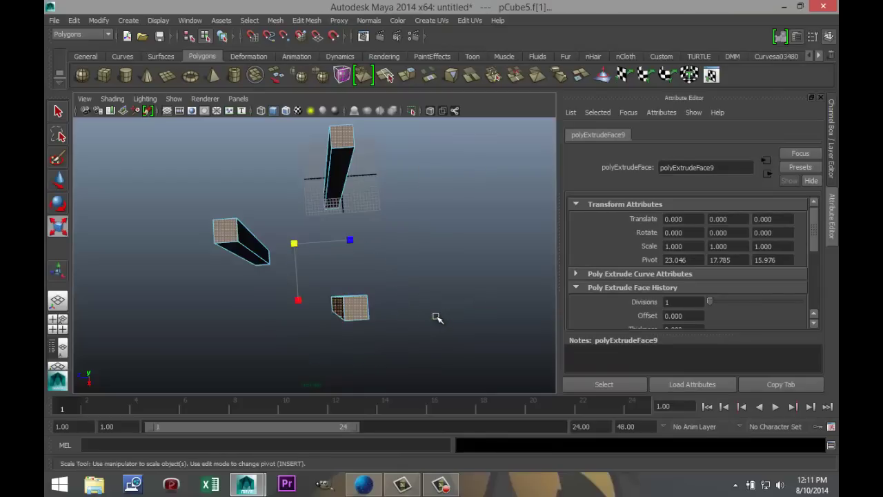
{"action": "middle_click_drag", "start_coordinate": [437, 318], "coordinate": [436, 317]}
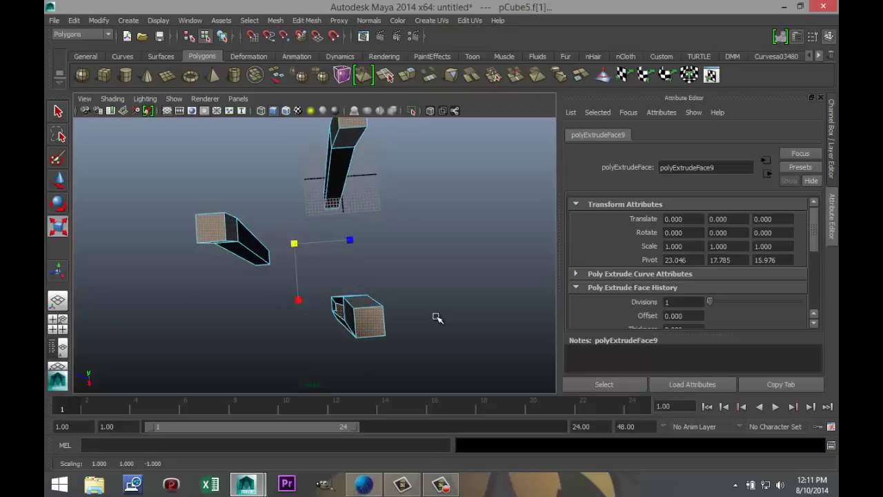
- Undo the face scaling, the extrusion and both post duplications, back to the single original post
{"action": "key", "text": "z"}
{"action": "key", "text": "z"}
{"action": "key", "text": "z"}
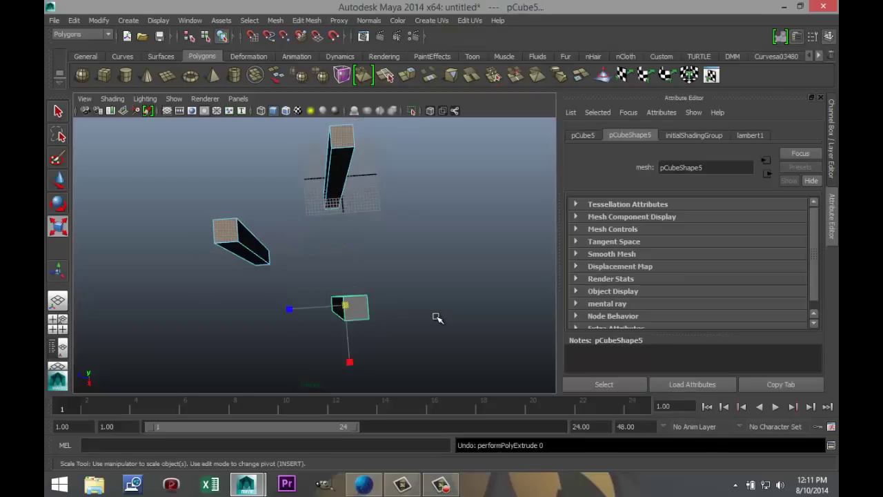
{"action": "key", "text": "z"}
{"action": "key", "text": "z"}
{"action": "key", "text": "z"}
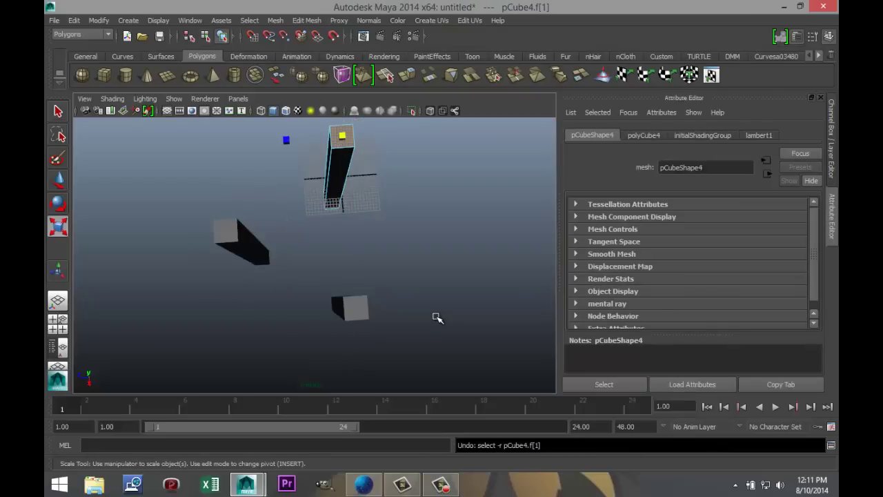
{"action": "key", "text": "z"}
{"action": "left_click_drag", "start_coordinate": [437, 317], "coordinate": [435, 316], "text": "alt"}
{"action": "key", "text": "z"}
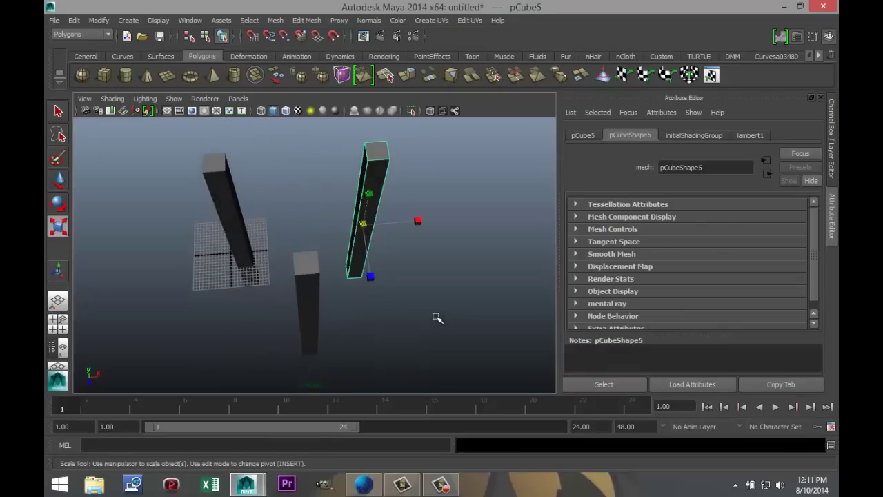
{"action": "key", "text": "z"}
{"action": "key", "text": "z"}
{"action": "key", "text": "z"}
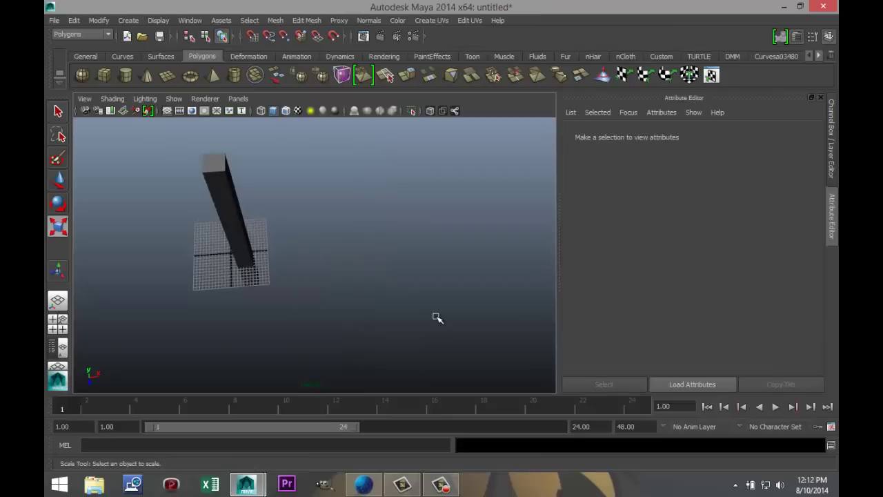
- Slant the post into a leg by moving its top face along X and lowering it to about 49.6, 7.57, 2.91
{"action": "right_click_drag", "start_coordinate": [214, 164], "coordinate": [214, 192]}
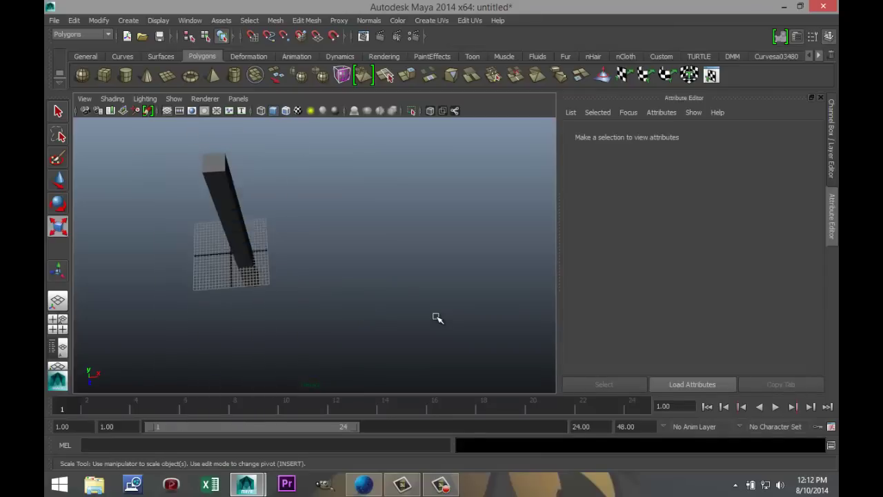
{"action": "left_click", "coordinate": [214, 164]}
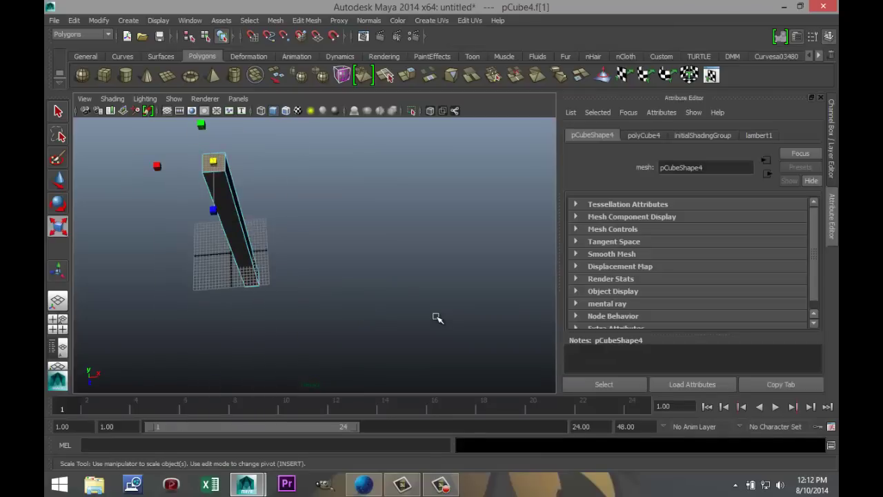
{"action": "key", "text": "w"}
{"action": "left_click_drag", "start_coordinate": [256, 159], "coordinate": [487, 143]}
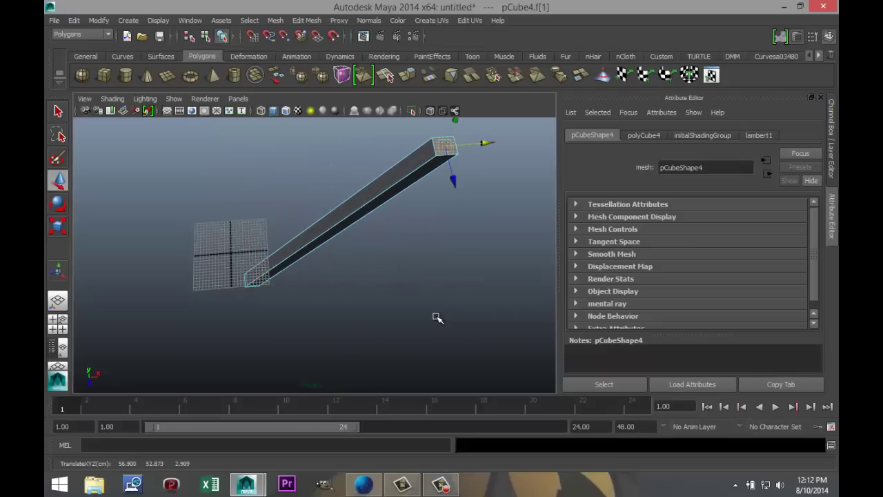
{"action": "left_click_drag", "start_coordinate": [436, 317], "coordinate": [436, 318], "text": "alt"}
{"action": "left_click_drag", "start_coordinate": [390, 203], "coordinate": [459, 204]}
{"action": "left_click_drag", "start_coordinate": [427, 163], "coordinate": [426, 213]}
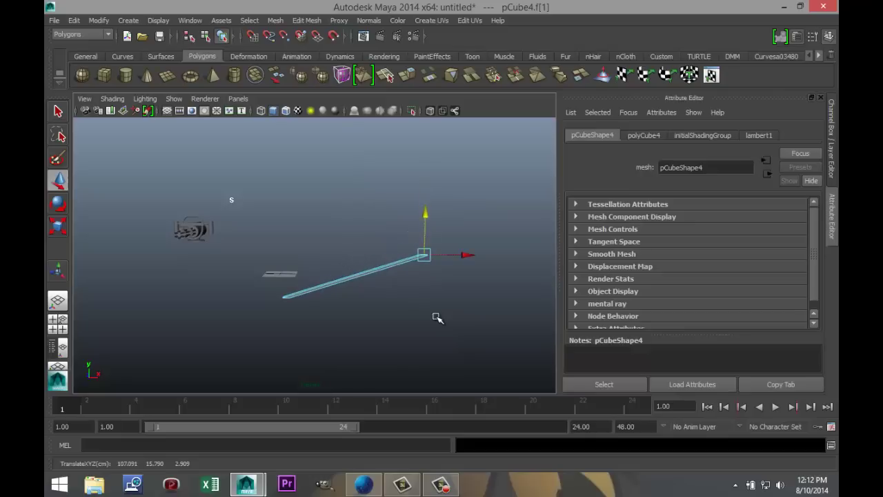
{"action": "left_click_drag", "start_coordinate": [466, 255], "coordinate": [403, 255]}
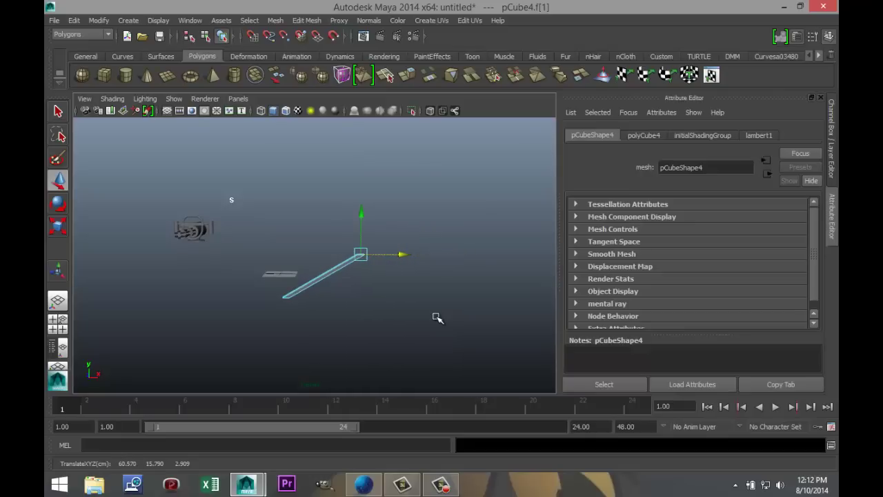
{"action": "left_click_drag", "start_coordinate": [361, 212], "coordinate": [361, 223]}
{"action": "left_click_drag", "start_coordinate": [403, 265], "coordinate": [389, 265]}
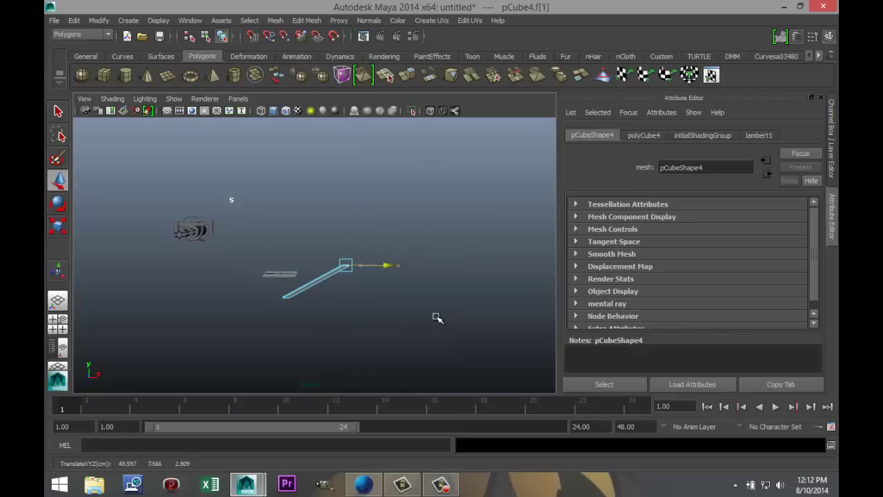
{"action": "scroll", "coordinate": [438, 318], "scroll_direction": "down", "scroll_amount": 3}
{"action": "scroll", "coordinate": [437, 317], "scroll_direction": "up", "scroll_amount": 3}
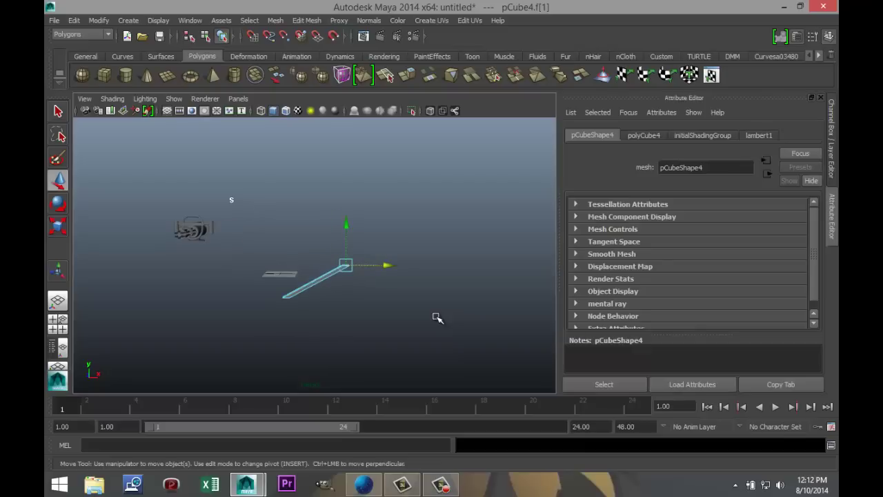
- Duplicate the slanted leg as a whole object in the top view and move the copy along X to about 65.5
{"action": "left_click_drag", "start_coordinate": [437, 317], "coordinate": [438, 318], "text": "alt"}
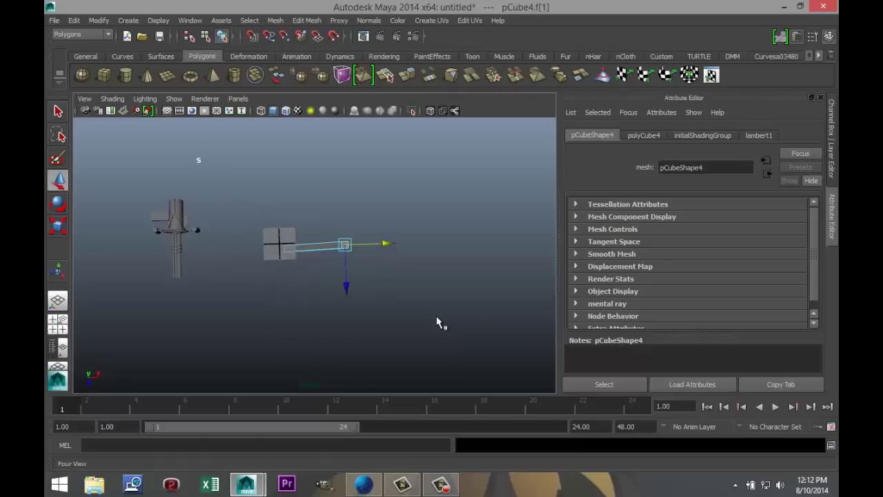
{"action": "key", "text": "space"}
{"action": "key", "text": "space"}
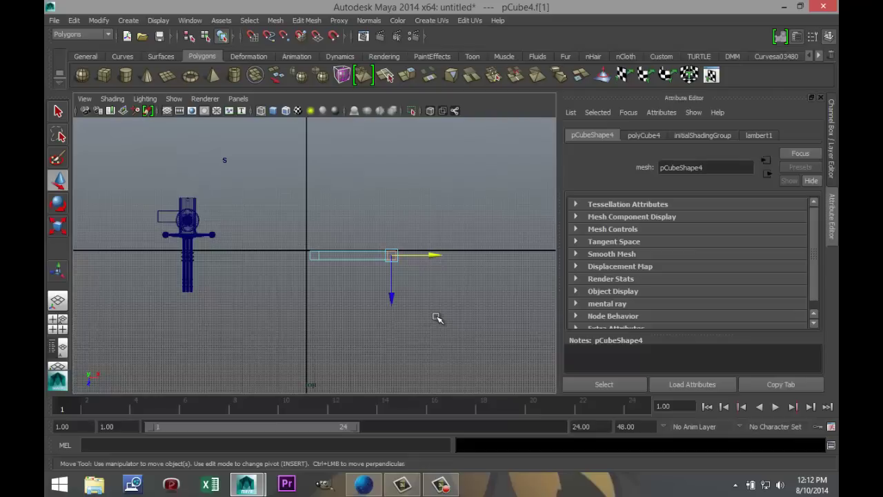
{"action": "key", "text": "ctrl+d"}
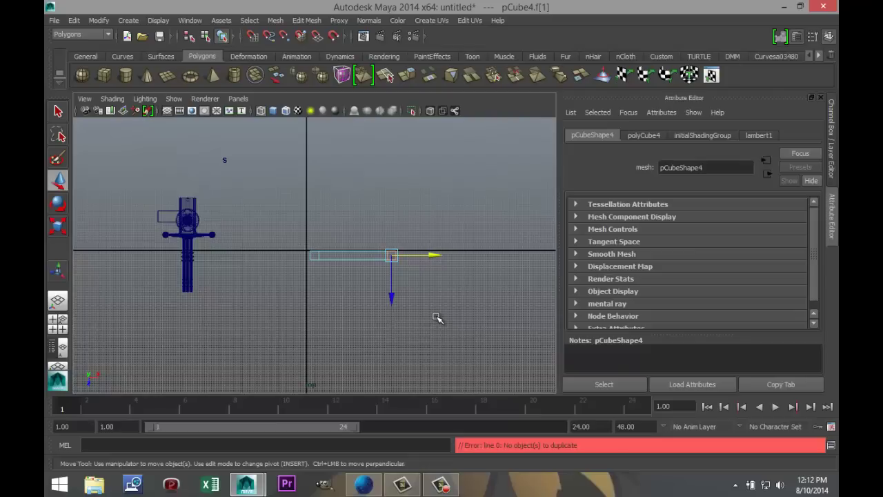
{"action": "right_click_drag", "start_coordinate": [362, 239], "coordinate": [414, 211]}
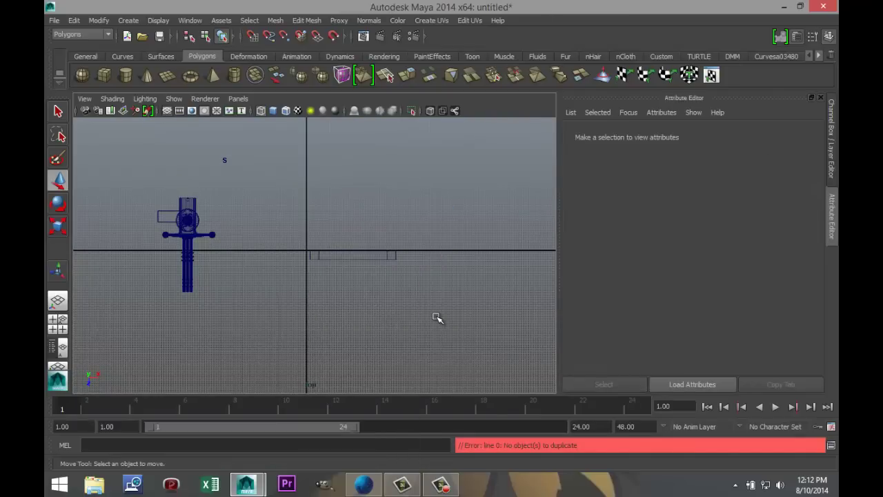
{"action": "left_click_drag", "start_coordinate": [436, 317], "coordinate": [436, 318]}
{"action": "key", "text": "ctrl+d"}
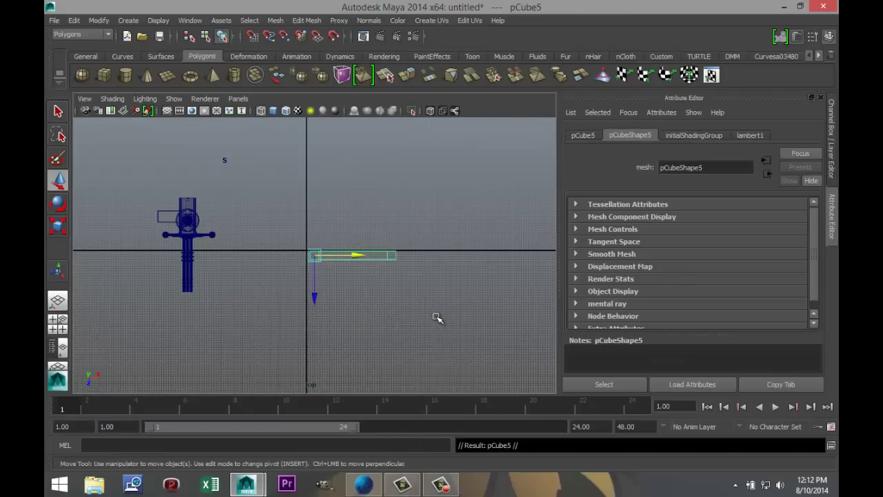
{"action": "left_click_drag", "start_coordinate": [358, 255], "coordinate": [462, 256]}
- Rotate the copied leg 180 degrees around the Y axis so it slants the opposite way
{"action": "key", "text": "e"}
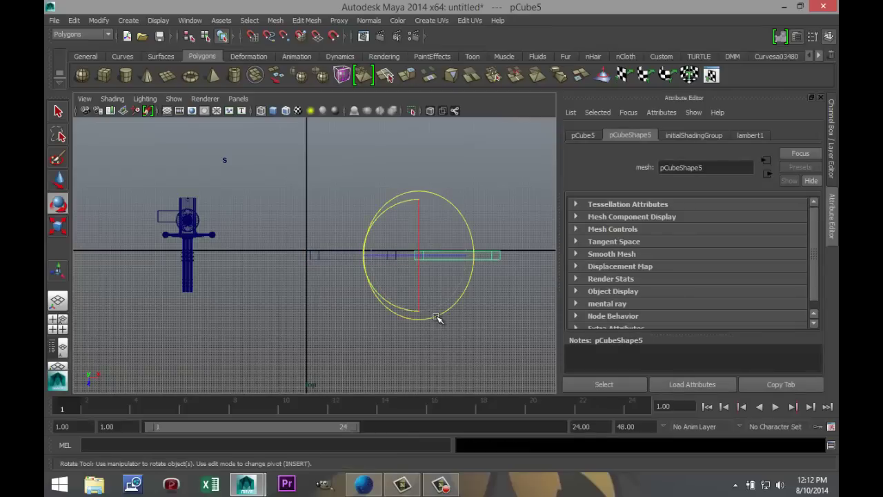
{"action": "left_click_drag", "start_coordinate": [437, 317], "coordinate": [437, 317]}
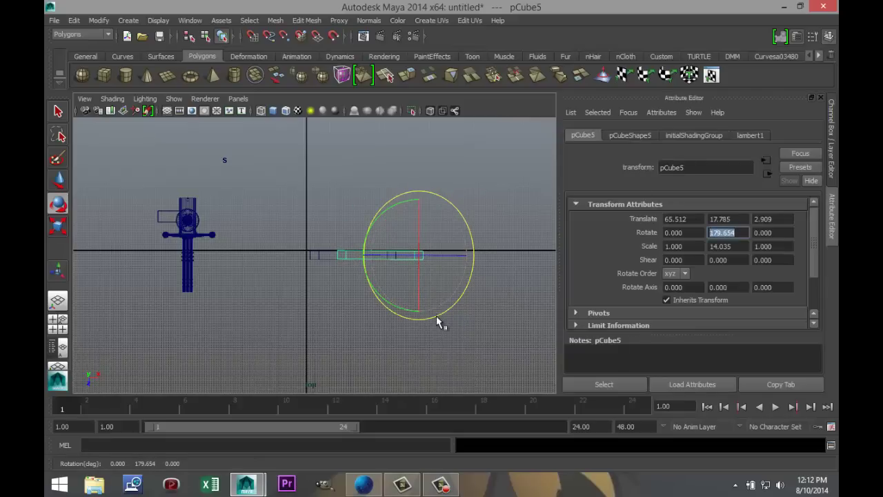
{"action": "type", "text": "180"}
{"action": "key", "text": "Return"}
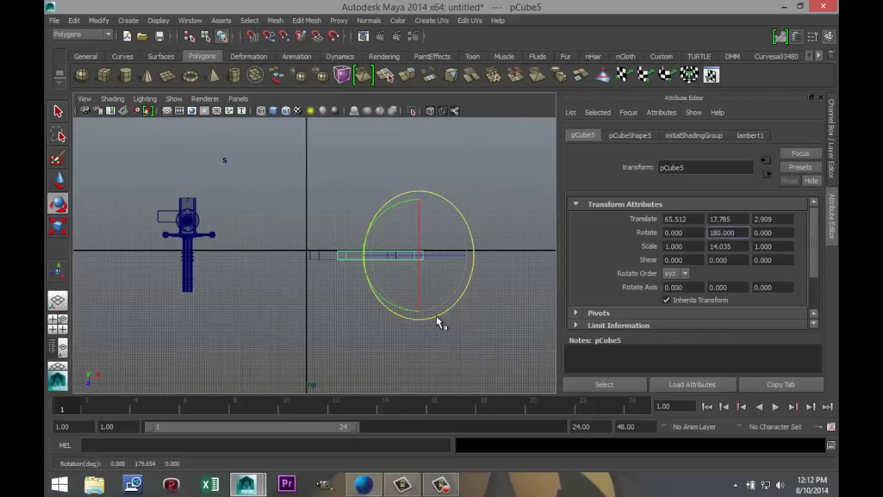
{"action": "left_click", "coordinate": [436, 317]}
{"action": "key", "text": "ctrl+z"}
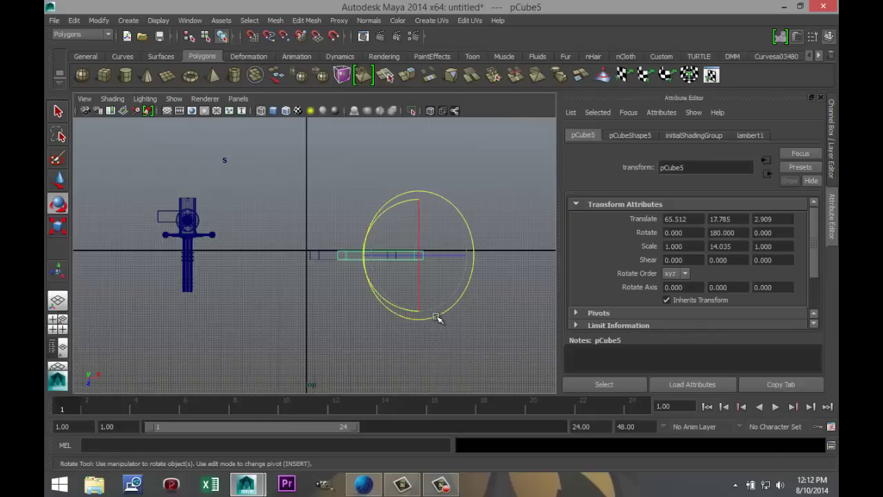
- Move the rotated leg along X to about 94.4 so its upper end meets the first leg's upper end
{"action": "key", "text": "w"}
{"action": "left_click_drag", "start_coordinate": [462, 255], "coordinate": [498, 255]}
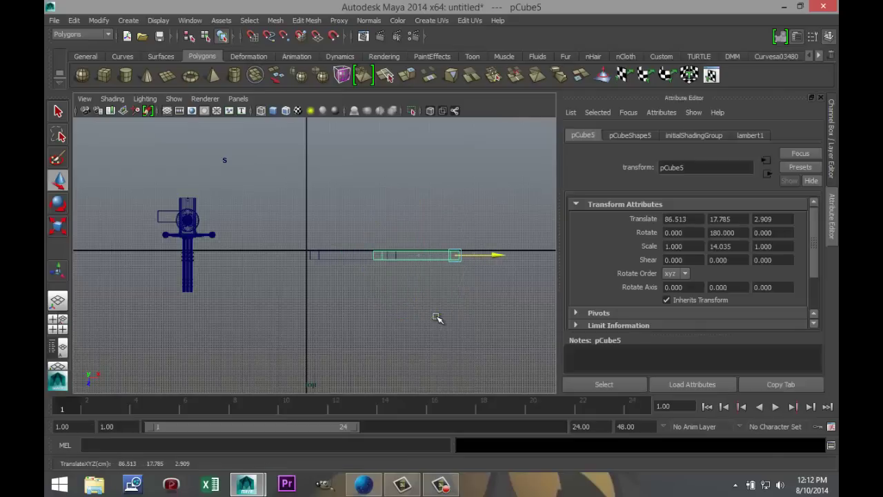
{"action": "key", "text": "space"}
{"action": "key", "text": "space"}
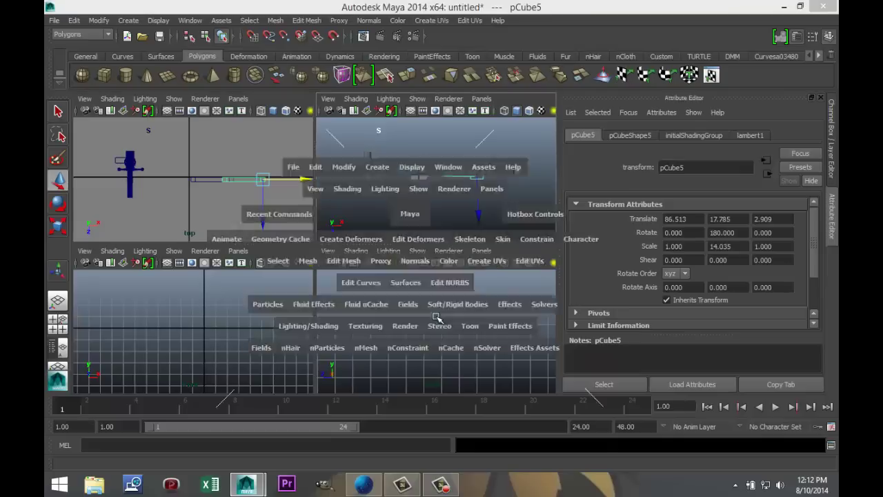
{"action": "left_click_drag", "start_coordinate": [438, 318], "coordinate": [436, 317], "text": "alt"}
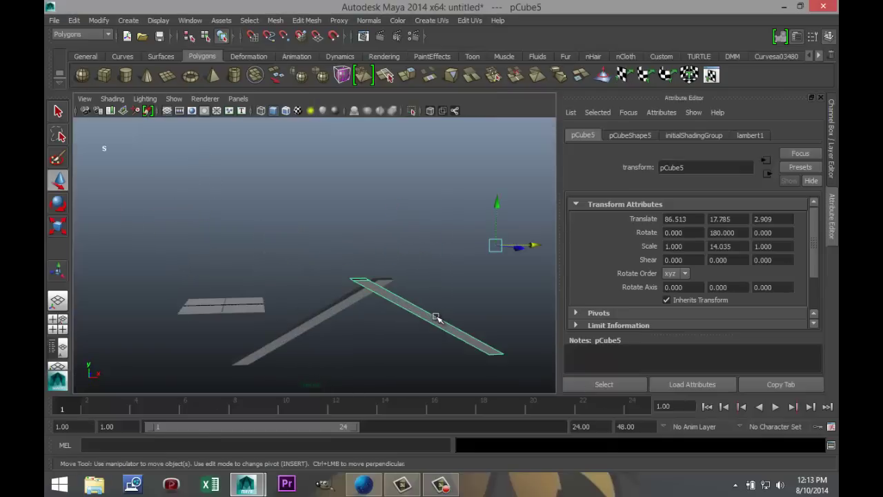
{"action": "middle_click_drag", "start_coordinate": [437, 317], "coordinate": [437, 317]}
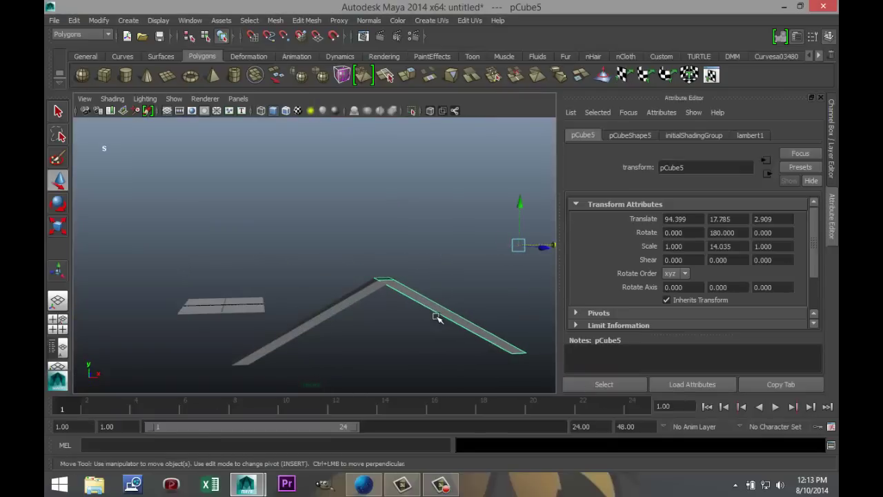
- In the top view, move the second leg's pivot along X to its upper end where the legs meet, at about X 49.5
{"action": "left_click_drag", "start_coordinate": [437, 318], "coordinate": [437, 316], "text": "alt"}
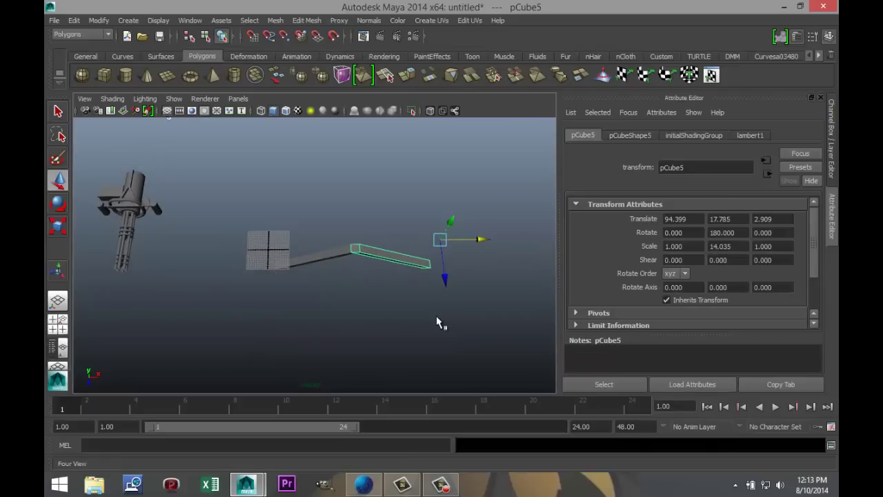
{"action": "key", "text": "space"}
{"action": "key", "text": "space"}
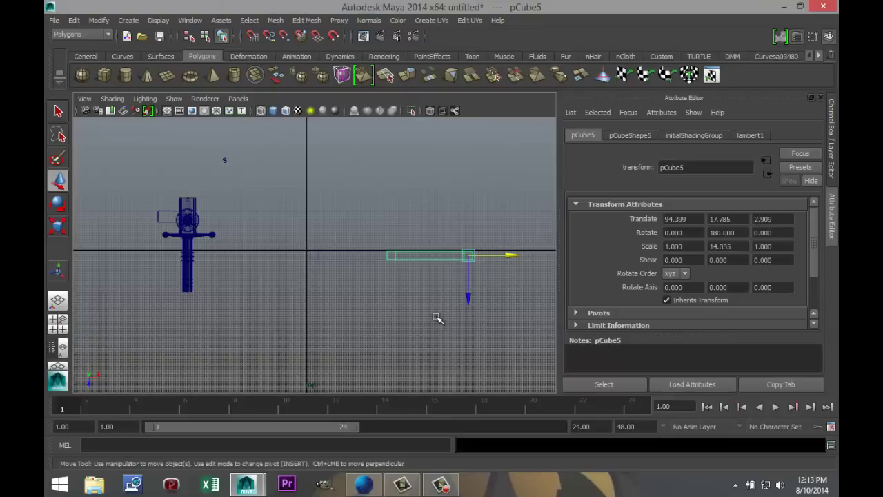
{"action": "key", "text": "Insert"}
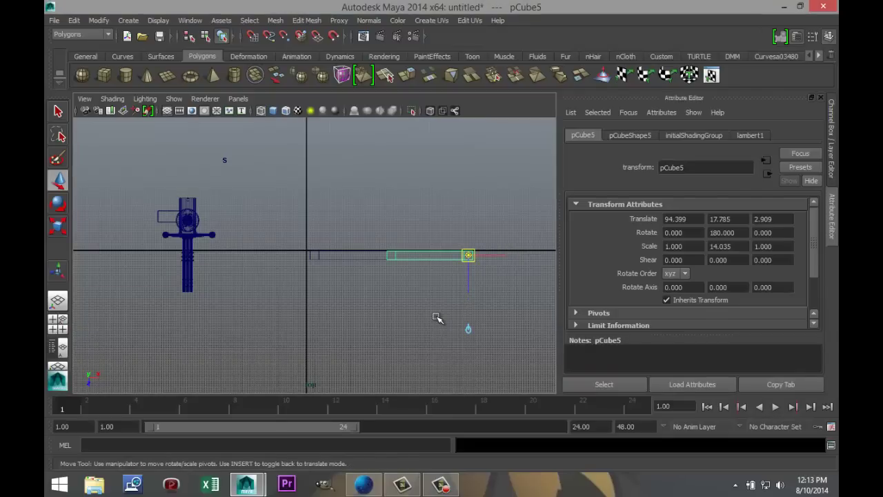
{"action": "left_click_drag", "start_coordinate": [504, 255], "coordinate": [428, 255]}
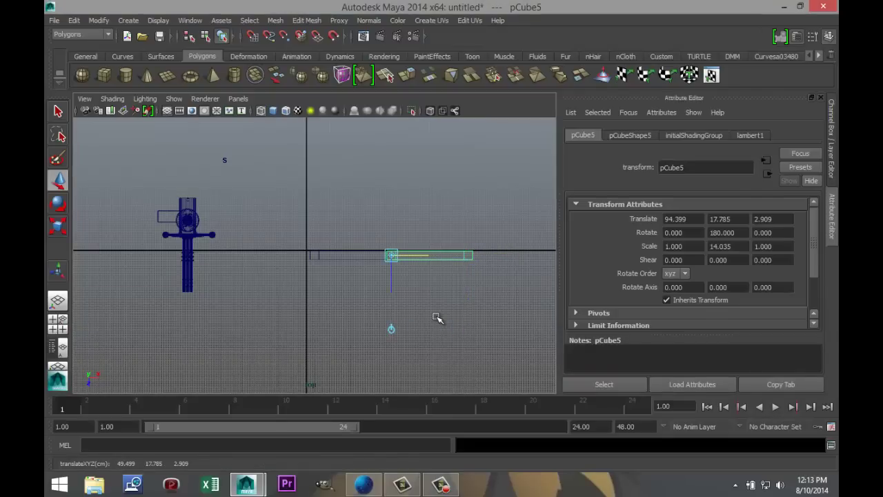
- Duplicate the second leg and rotate the copy around the shared upper end to exactly 270 degrees in Y
{"action": "key", "text": "ctrl+d"}
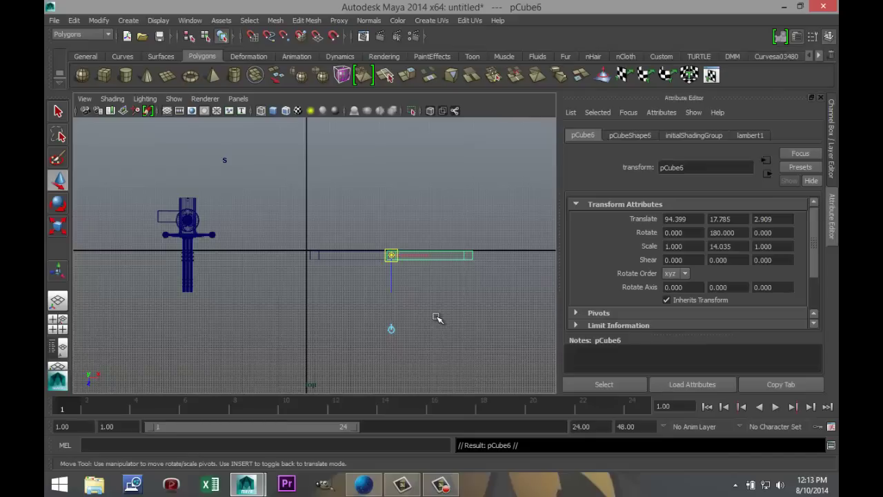
{"action": "key", "text": "e"}
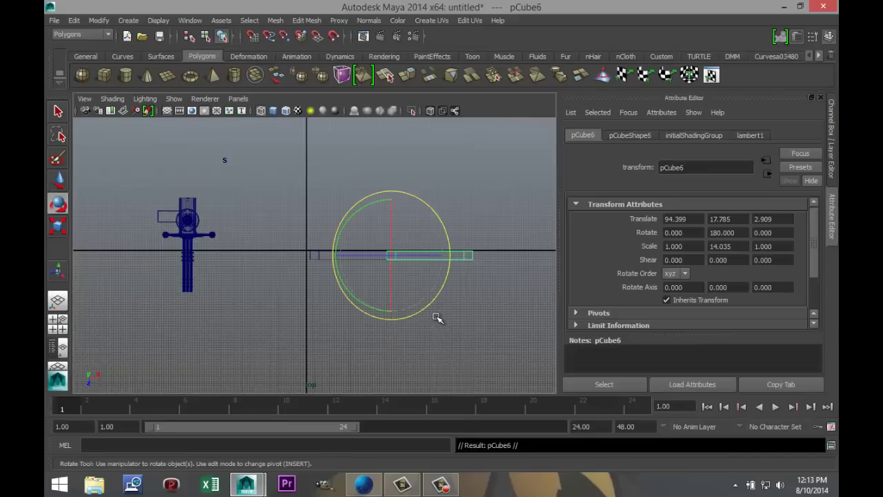
{"action": "mouse_move", "coordinate": [437, 318]}
{"action": "left_mouse_down"}
{"action": "mouse_move", "coordinate": [456, 287]}
{"action": "mouse_move", "coordinate": [456, 226]}
{"action": "mouse_move", "coordinate": [442, 201]}
{"action": "mouse_move", "coordinate": [437, 317]}
{"action": "left_mouse_up"}
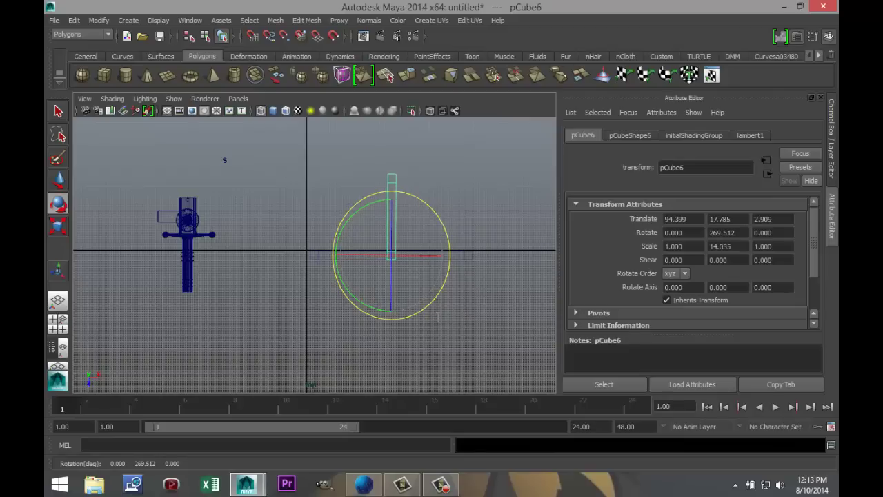
{"action": "left_click_drag", "start_coordinate": [737, 232], "coordinate": [707, 233]}
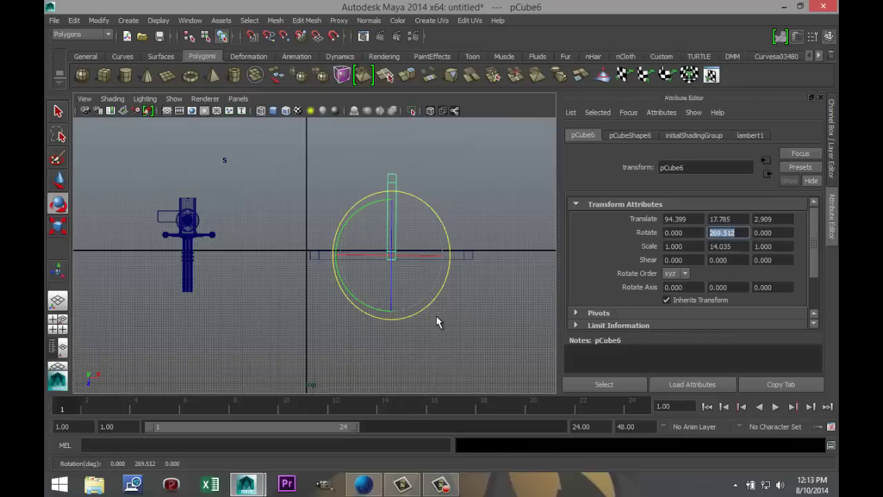
{"action": "type", "text": "270"}
{"action": "key", "text": "Return"}
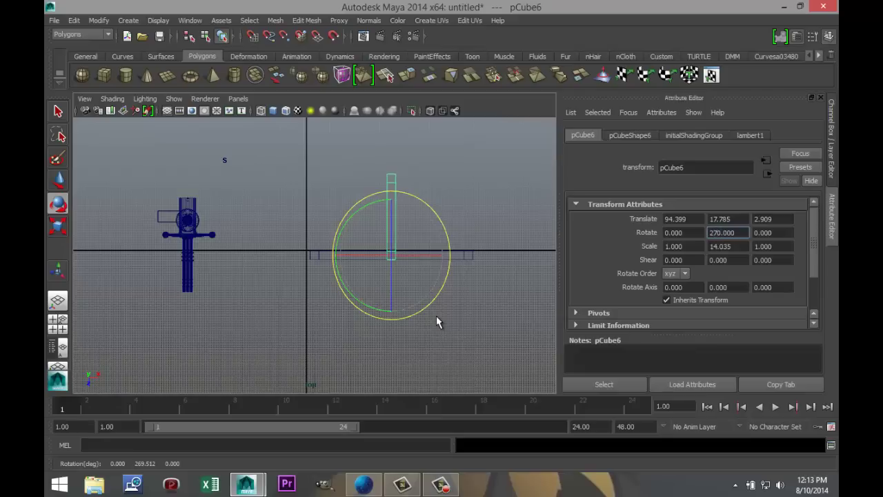
- Rotate the second leg around its upper end to about 132 degrees in Y, angling it away from the other two legs
{"action": "left_click", "coordinate": [436, 317]}
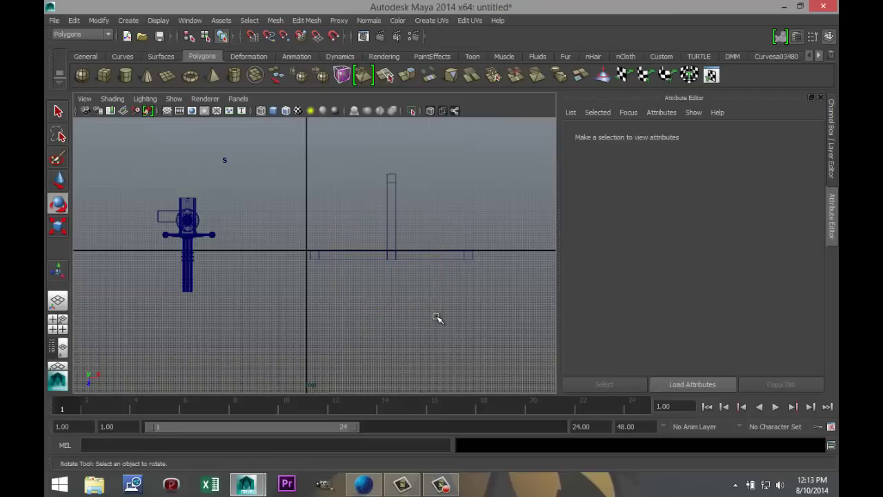
{"action": "left_click", "coordinate": [436, 259]}
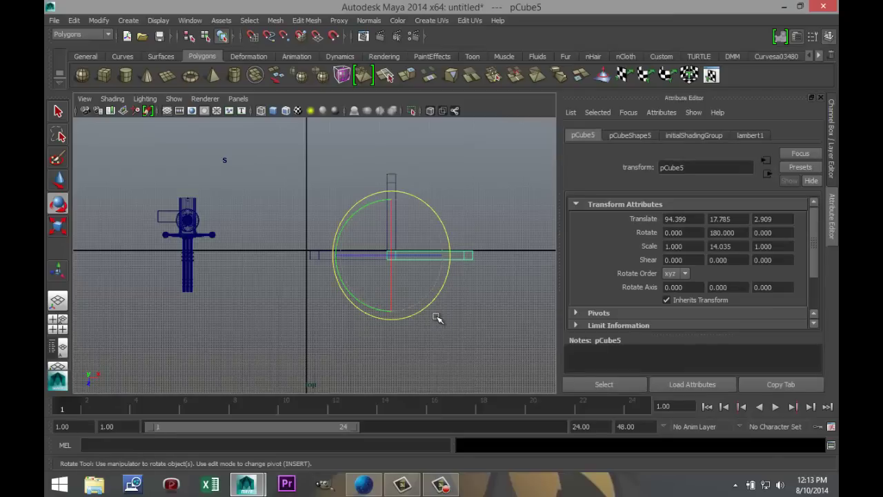
{"action": "left_click_drag", "start_coordinate": [431, 303], "coordinate": [385, 320]}
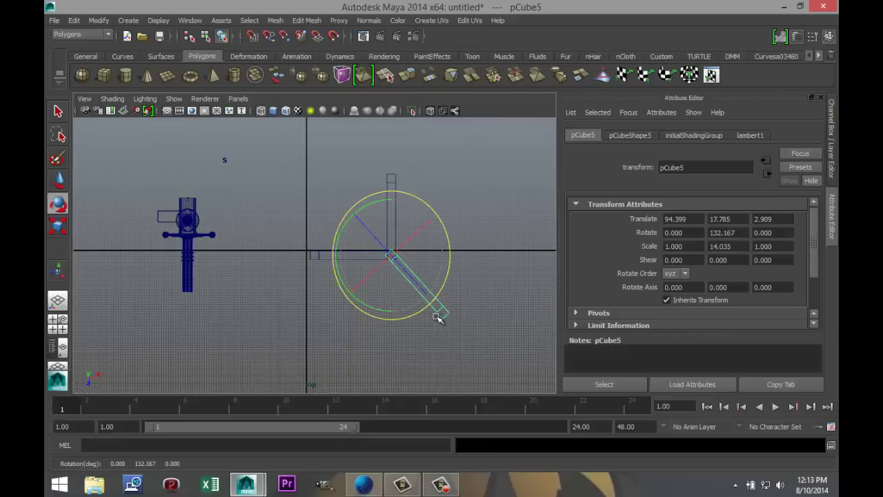
{"action": "left_click", "coordinate": [438, 317]}
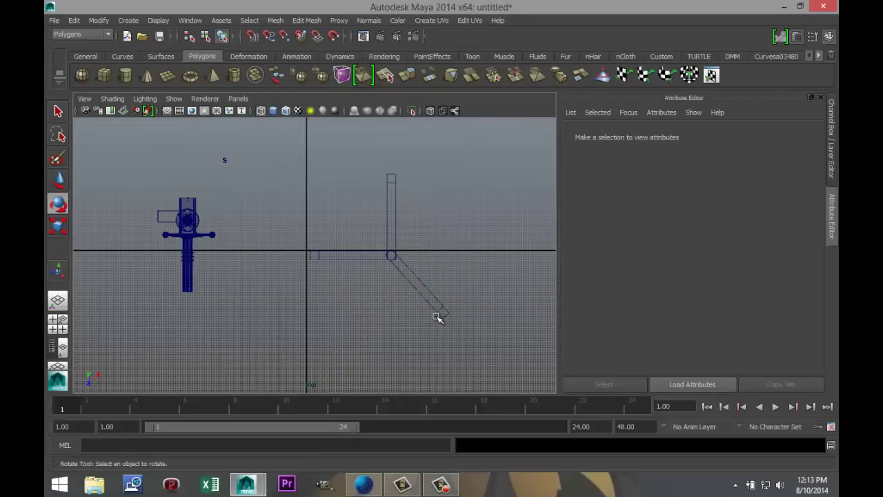
- Rotate the third leg around its upper end to about 243 degrees in Y to spread the three legs more evenly
{"action": "left_click", "coordinate": [438, 317]}
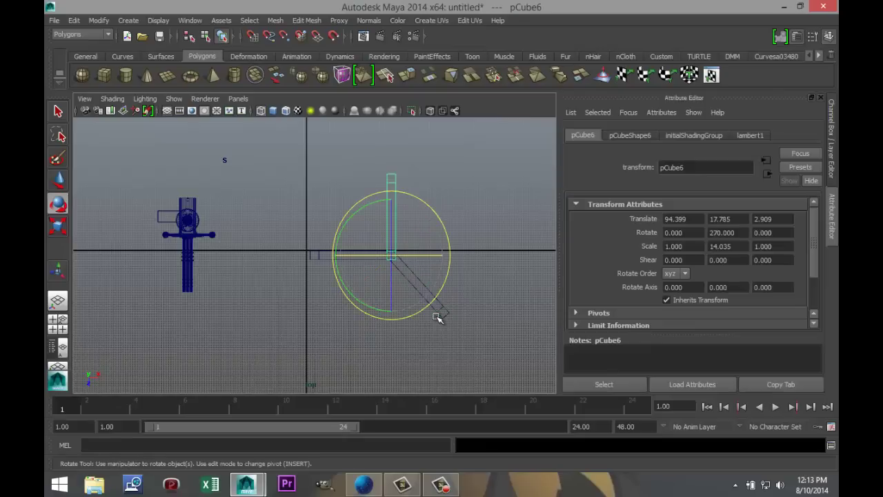
{"action": "key", "text": "Insert"}
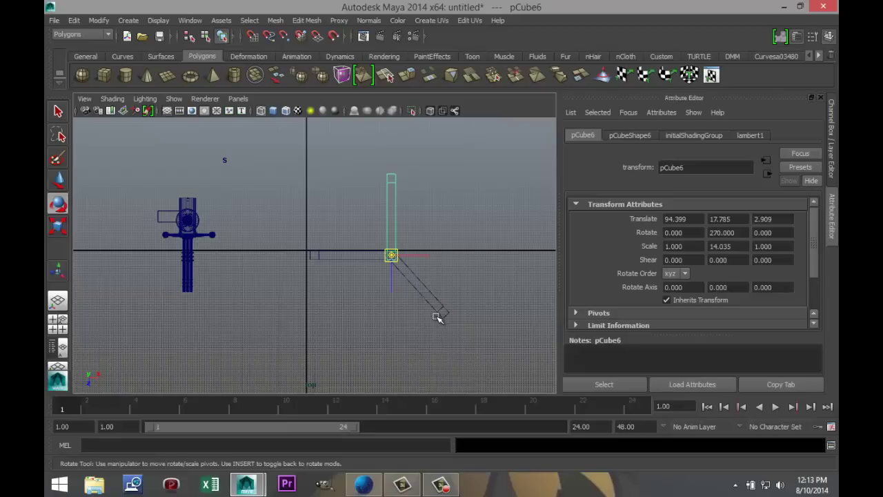
{"action": "key", "text": "Insert"}
{"action": "left_click_drag", "start_coordinate": [437, 317], "coordinate": [438, 318]}
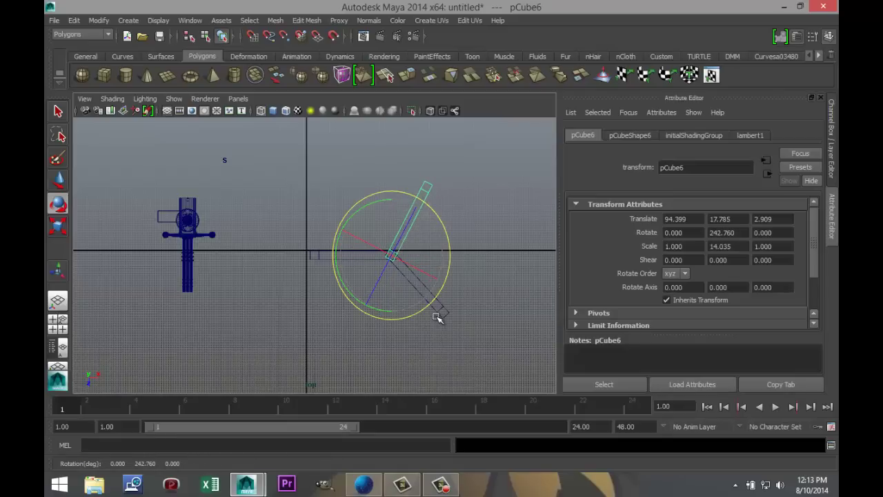
- Select all three legs in the perspective view and combine them into a single mesh
{"action": "key", "text": "space"}
{"action": "key", "text": "space"}
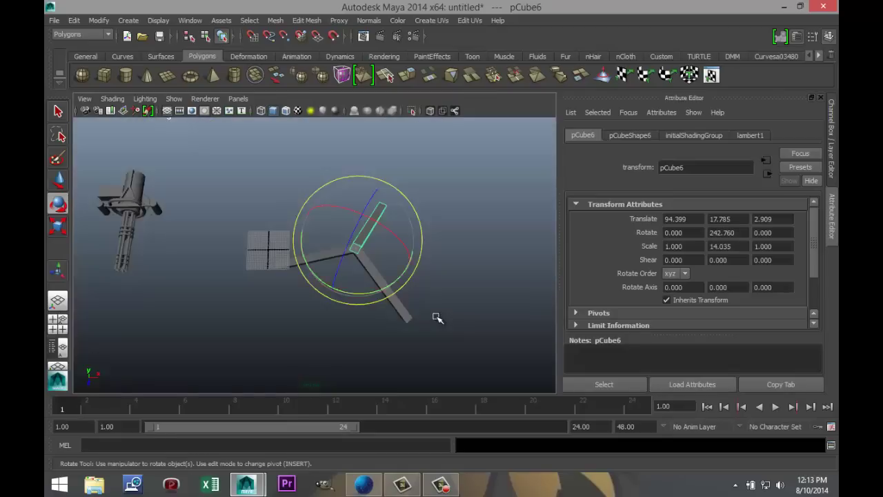
{"action": "left_click_drag", "start_coordinate": [437, 317], "coordinate": [436, 316], "text": "alt"}
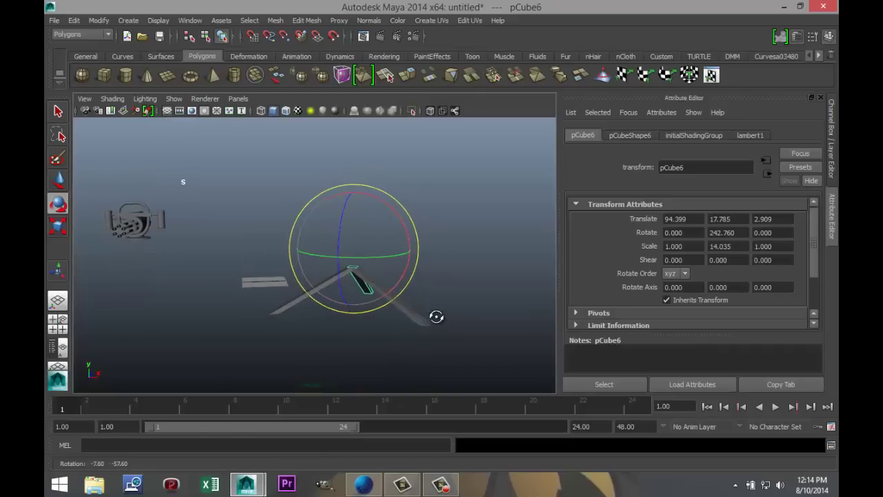
{"action": "key", "text": "Delete"}
{"action": "left_click", "coordinate": [436, 317]}
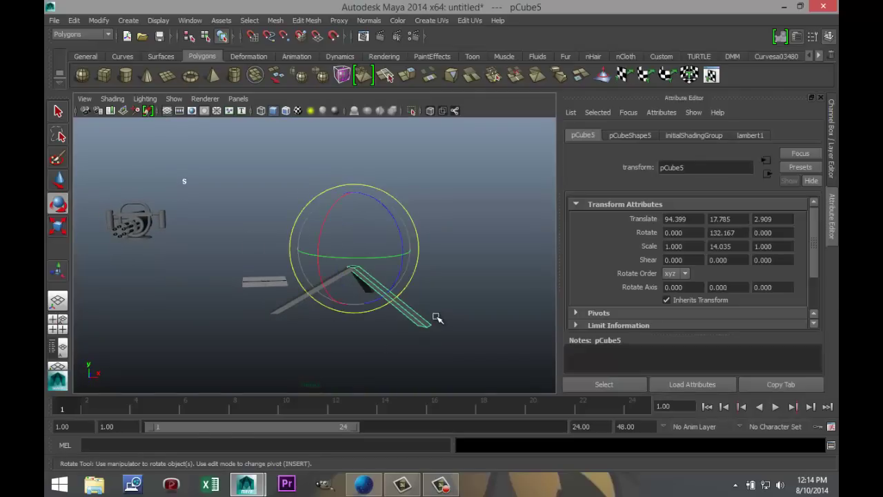
{"action": "key", "text": "shift+d"}
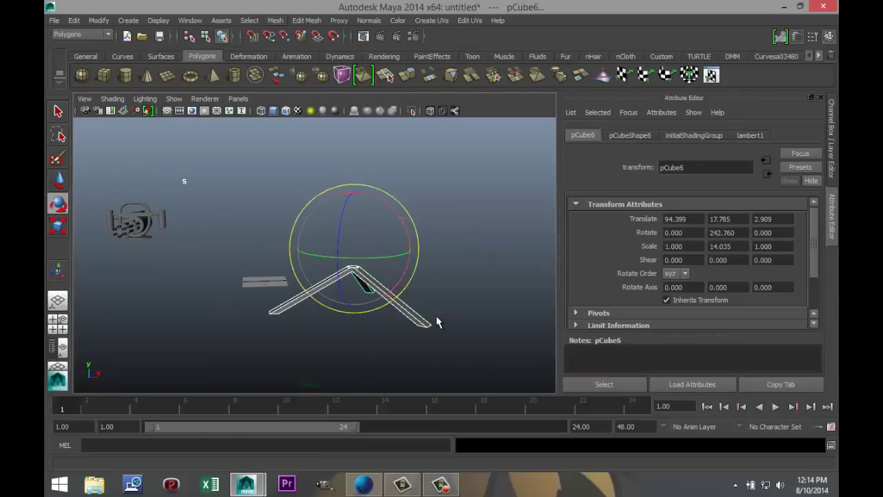
{"action": "left_click", "coordinate": [275, 21]}
{"action": "left_click", "coordinate": [289, 38]}
{"action": "key", "text": "w"}
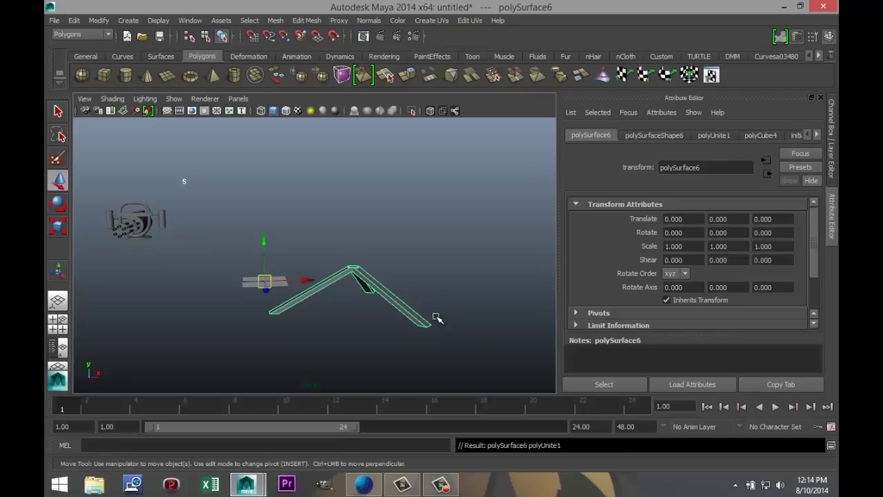
- Move the combined tripod in the top view to about -119.1, 0, -20.6 so its hub lines up with the minigun's mount
{"action": "scroll", "coordinate": [437, 317], "scroll_direction": "down", "scroll_amount": 3}
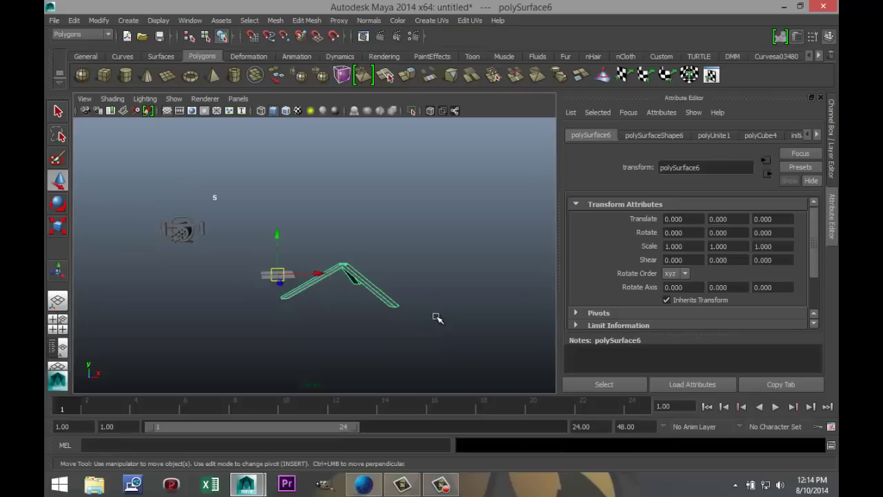
{"action": "key", "text": "space"}
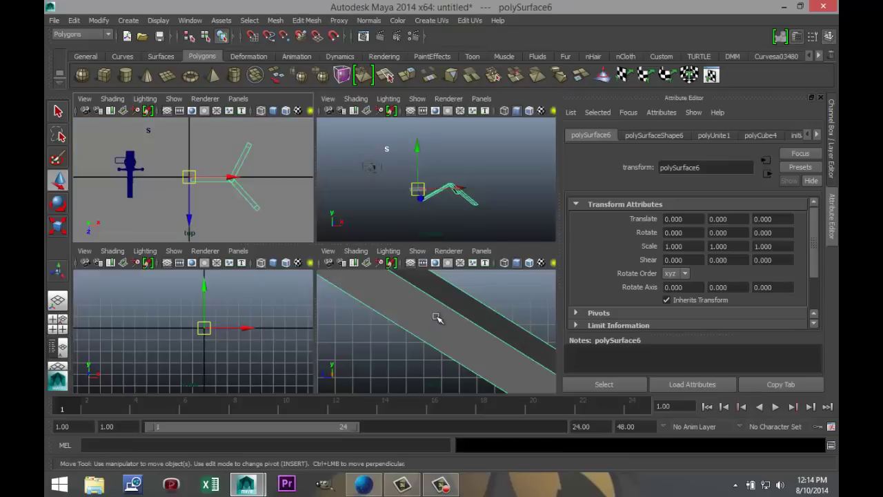
{"action": "key", "text": "space"}
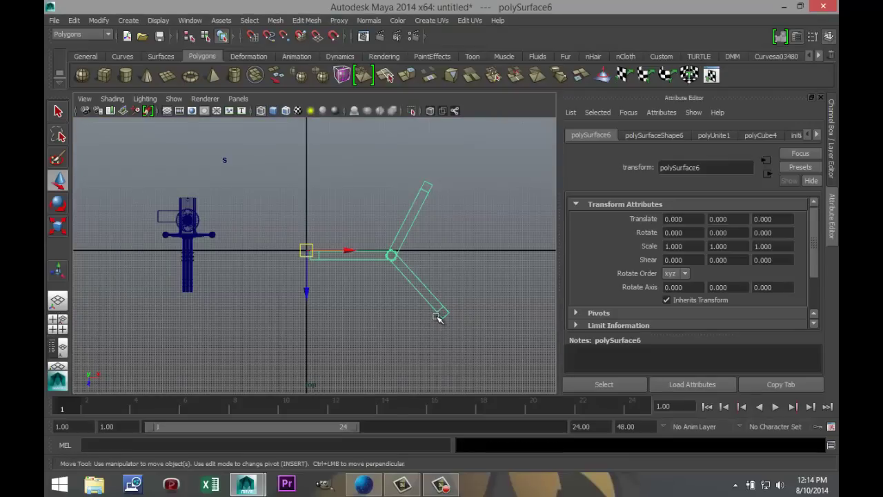
{"action": "left_click_drag", "start_coordinate": [306, 250], "coordinate": [102, 215]}
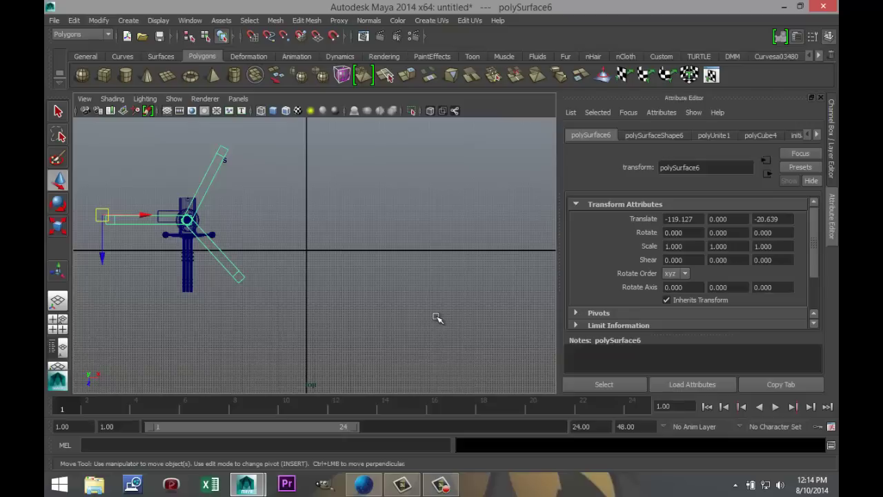
- Move the tripod's pivot to its hub and rotate the tripod about 23.7 degrees around Y so one leg points straight back
{"action": "key", "text": "Insert"}
{"action": "mouse_move", "coordinate": [436, 317]}
{"action": "middle_mouse_down"}
{"action": "mouse_move", "coordinate": [522, 323]}
{"action": "mouse_move", "coordinate": [438, 316]}
{"action": "middle_mouse_up"}
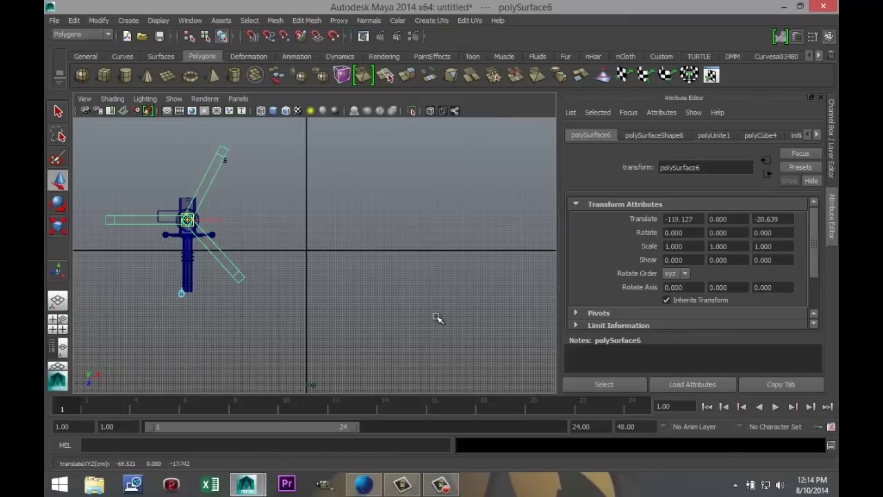
{"action": "key", "text": "e"}
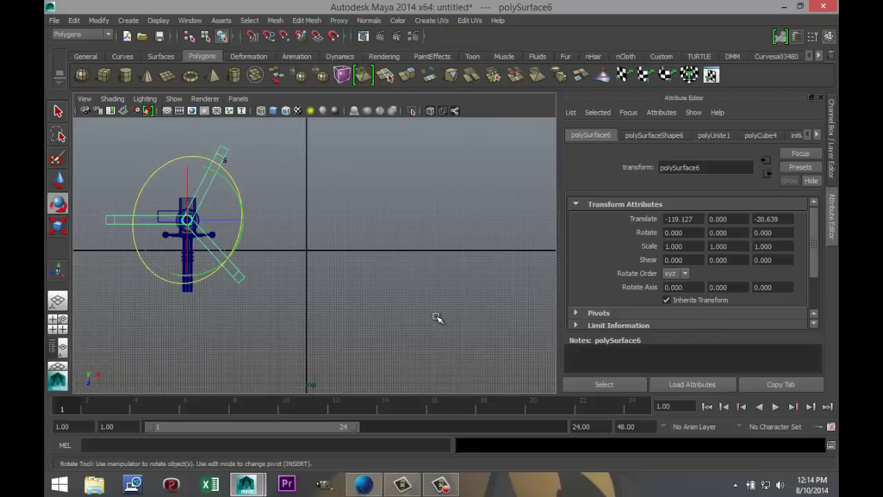
{"action": "middle_click_drag", "start_coordinate": [436, 317], "coordinate": [452, 317]}
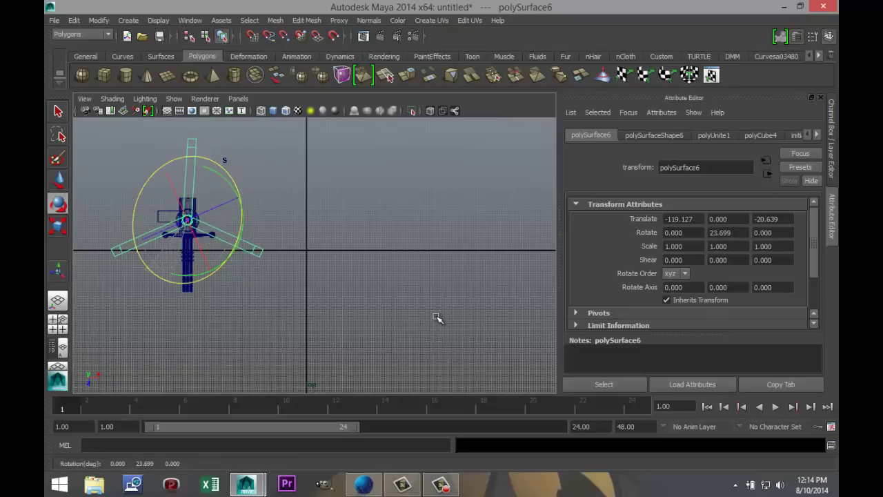
- Raise the tripod in the perspective view to about 15.97 in Y so its hub reaches the disc under the minigun
{"action": "key", "text": "space"}
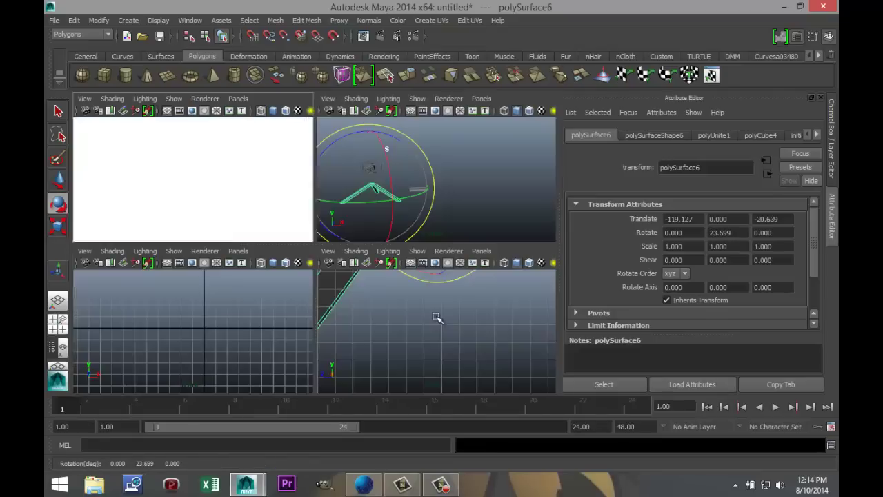
{"action": "key", "text": "space"}
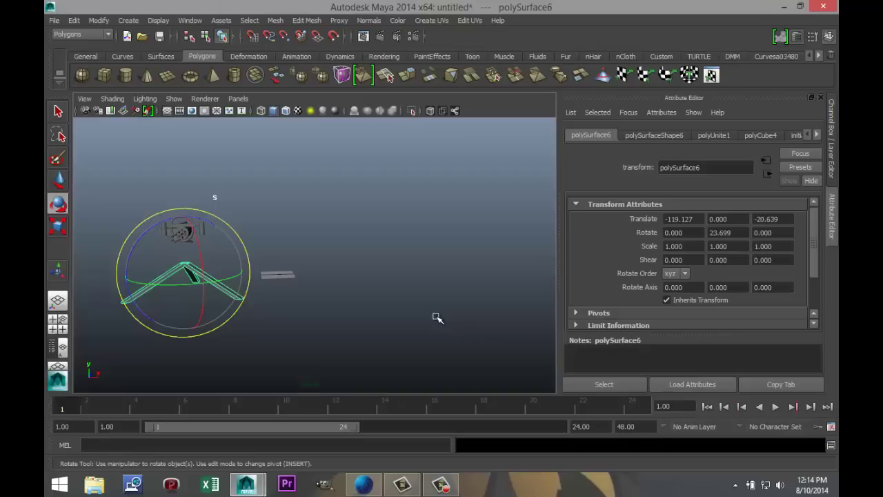
{"action": "key", "text": "f"}
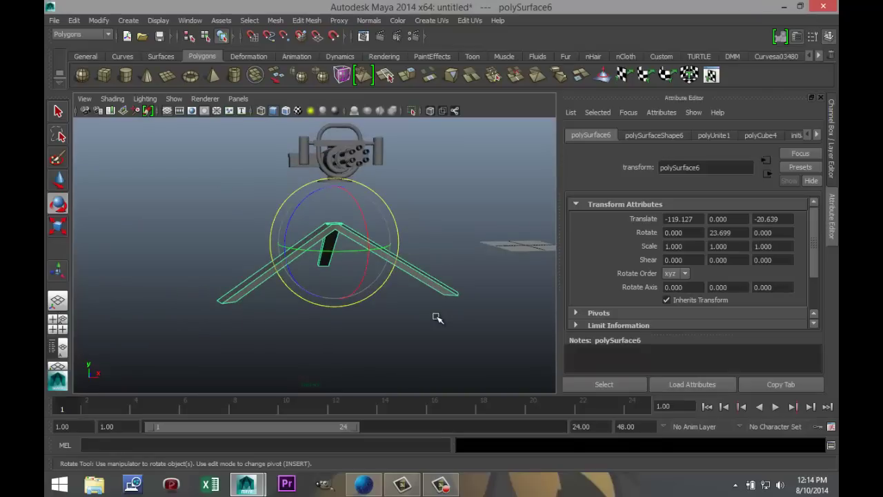
{"action": "key", "text": "w"}
{"action": "left_click_drag", "start_coordinate": [335, 201], "coordinate": [335, 161]}
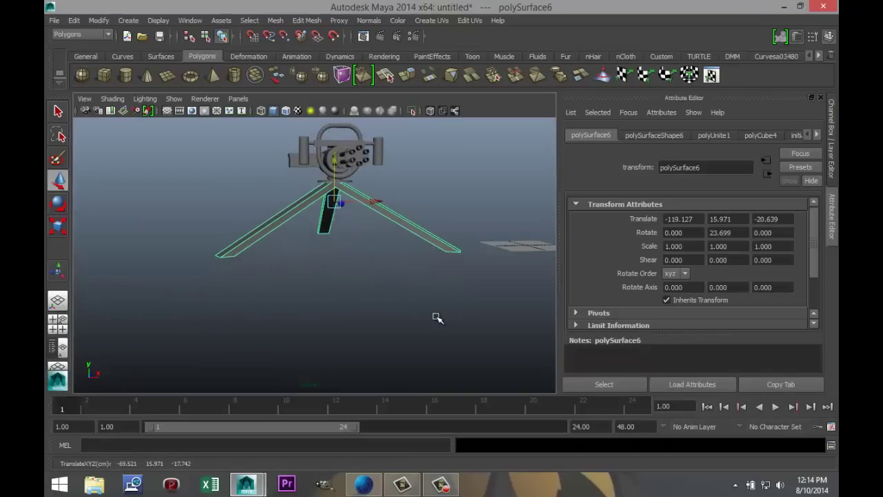
- Scale the tripod uniformly to about 0.629 and raise it to about 18.99 in Y to meet the minigun's disc again
{"action": "key", "text": "r"}
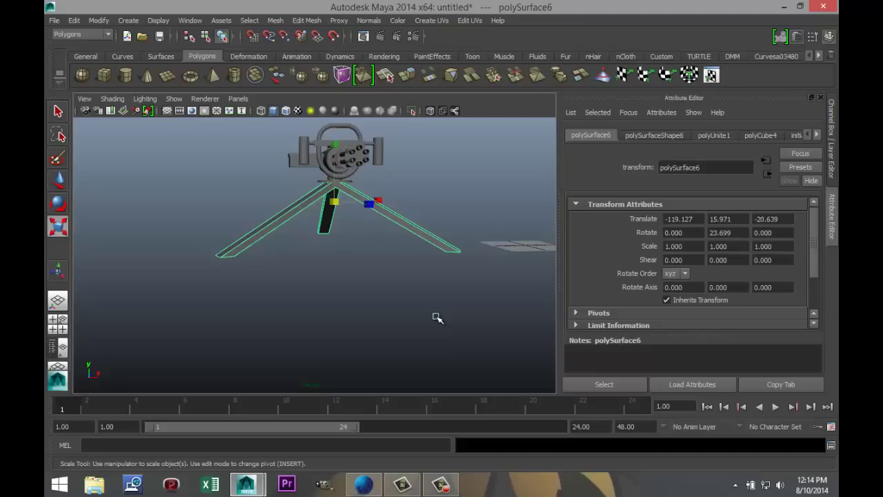
{"action": "left_click_drag", "start_coordinate": [333, 202], "coordinate": [309, 201]}
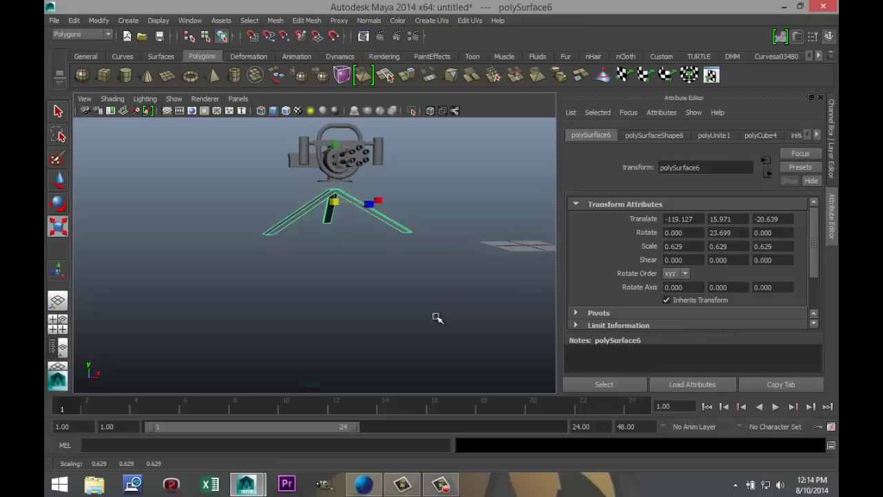
{"action": "key", "text": "w"}
{"action": "left_click_drag", "start_coordinate": [335, 159], "coordinate": [335, 151]}
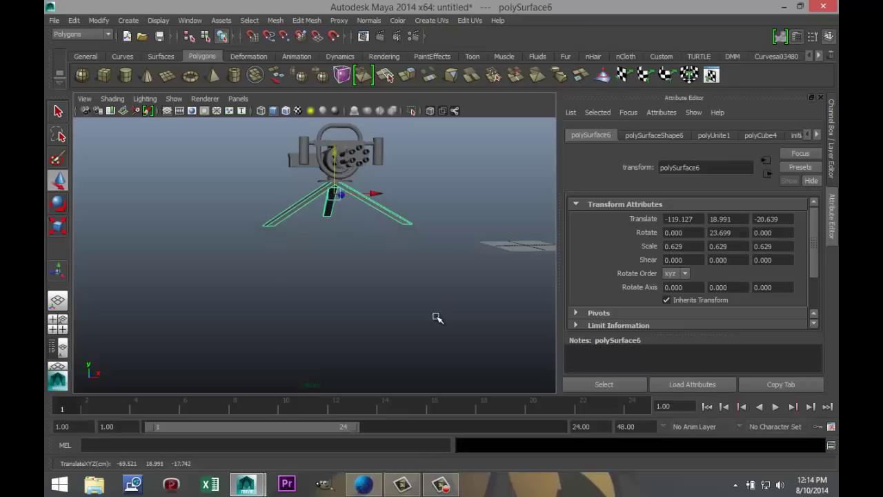
- Center the tripod's hub on the minigun's disc in the top view by moving it to about -118.93 in X and -20.49 in Z
{"action": "key", "text": "space"}
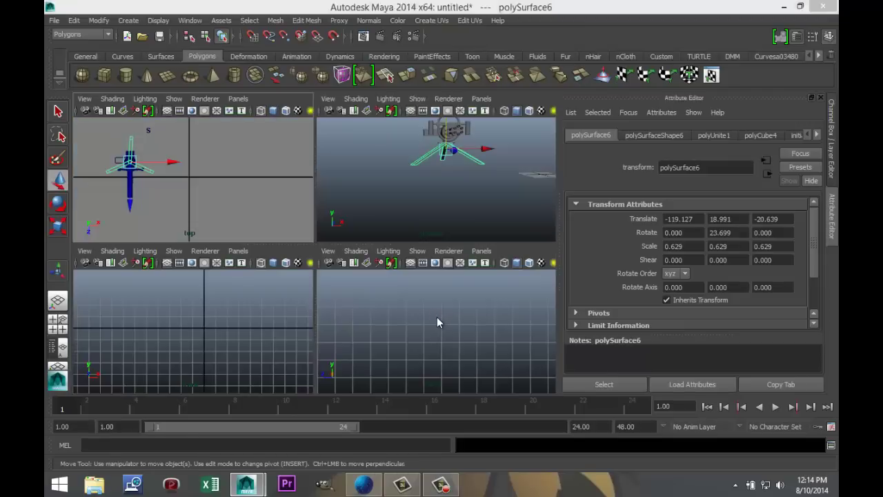
{"action": "key", "text": "space"}
{"action": "key", "text": "f"}
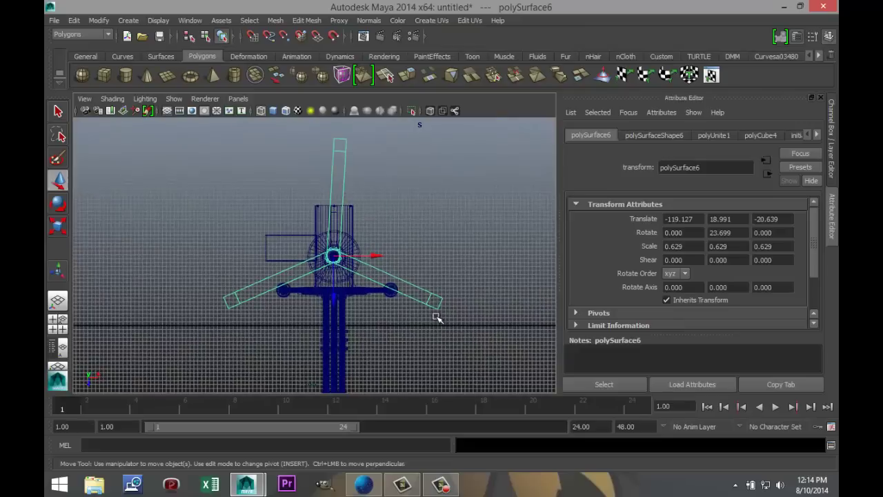
{"action": "scroll", "coordinate": [436, 317], "scroll_direction": "up", "scroll_amount": 5}
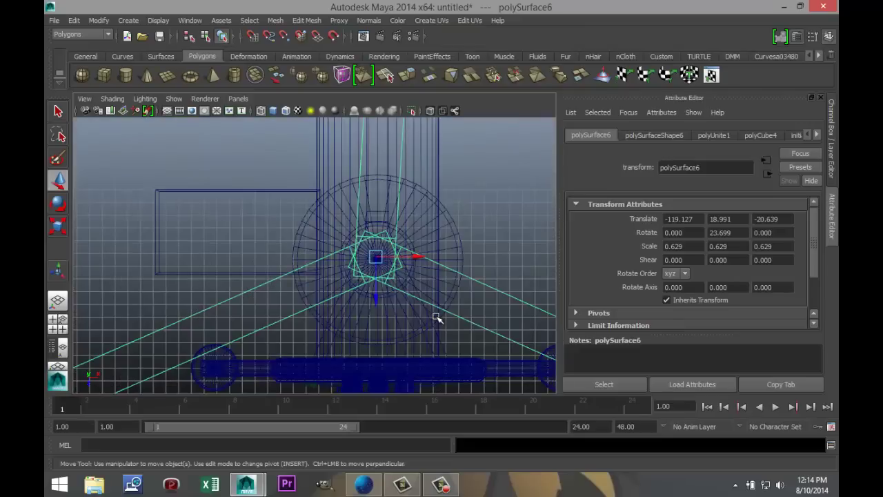
{"action": "left_click_drag", "start_coordinate": [376, 256], "coordinate": [379, 258]}
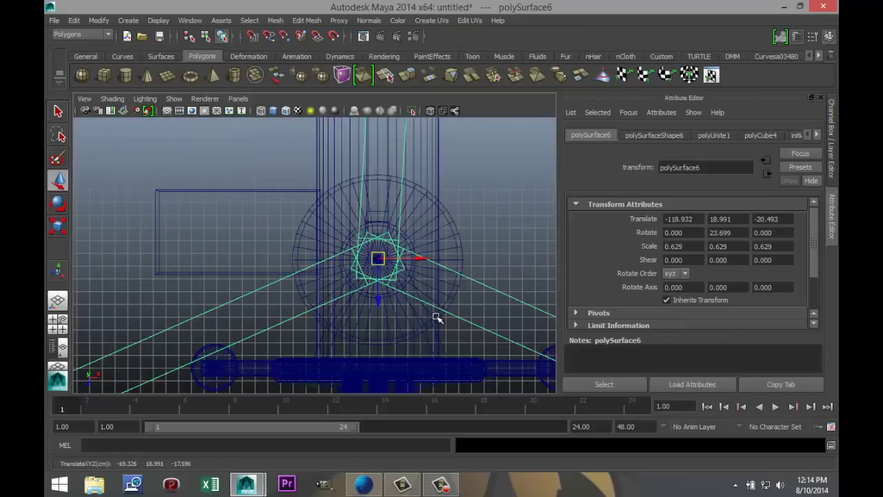
{"action": "key", "text": "space"}
{"action": "key", "text": "space"}
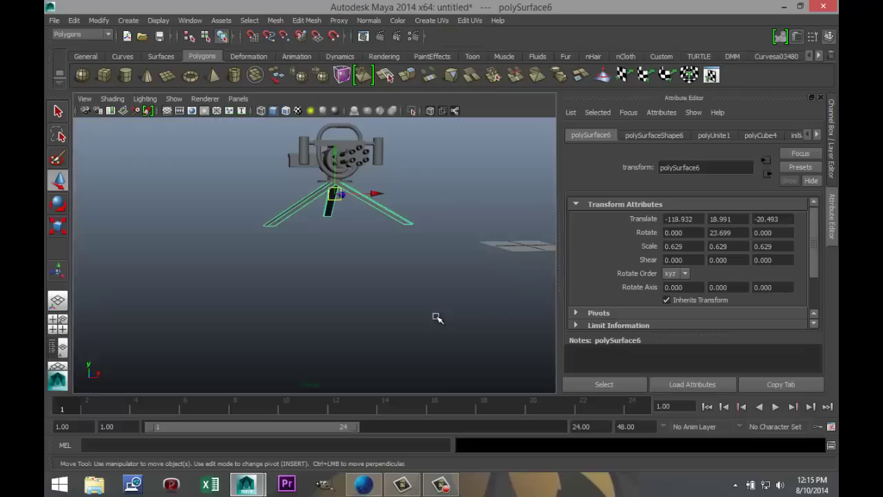
- Scale the tripod uniformly to about 0.806 and lower it to about 17.69 in Y so its hub stays beneath the minigun's disc
{"action": "left_click_drag", "start_coordinate": [437, 317], "coordinate": [436, 318], "text": "alt"}
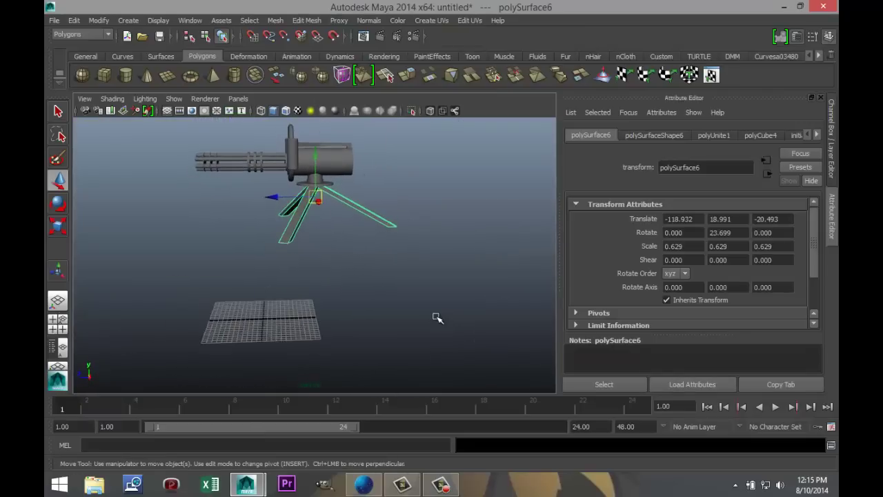
{"action": "key", "text": "r"}
{"action": "middle_click_drag", "start_coordinate": [437, 318], "coordinate": [437, 317]}
{"action": "key", "text": "w"}
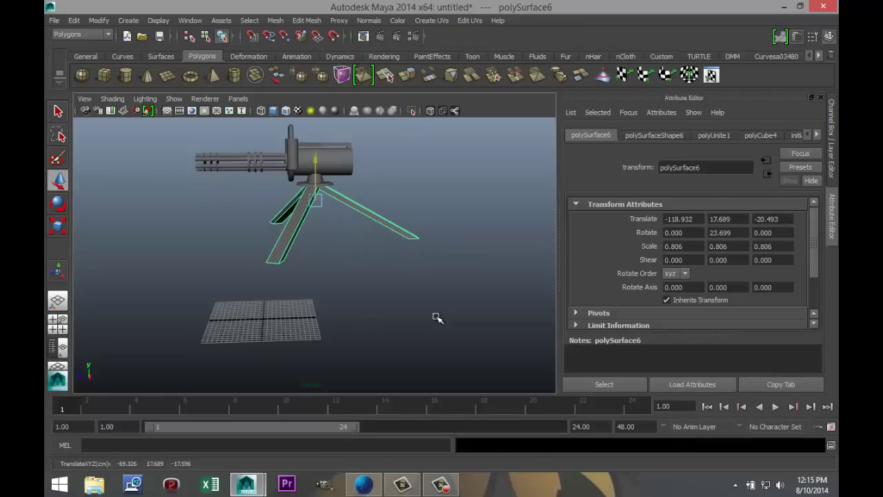
- Examine the tripod's leg ends and its fit under the minigun from several angles
{"action": "scroll", "coordinate": [437, 318], "scroll_direction": "up", "scroll_amount": 5}
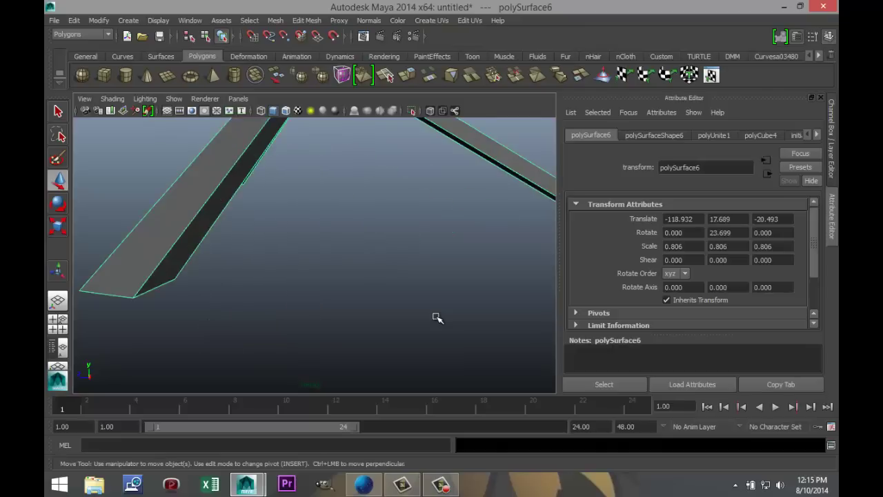
{"action": "scroll", "coordinate": [437, 317], "scroll_direction": "down", "scroll_amount": 3}
{"action": "middle_click_drag", "start_coordinate": [437, 317], "coordinate": [436, 316], "text": "alt"}
{"action": "left_click_drag", "start_coordinate": [436, 316], "coordinate": [437, 317], "text": "alt"}
{"action": "scroll", "coordinate": [437, 317], "scroll_direction": "down", "scroll_amount": 4}
{"action": "scroll", "coordinate": [436, 318], "scroll_direction": "up", "scroll_amount": 2}
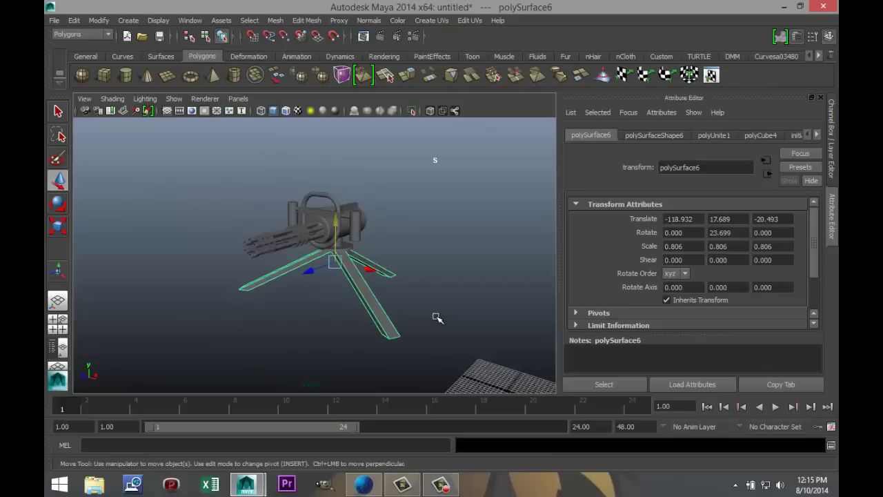
{"action": "scroll", "coordinate": [437, 317], "scroll_direction": "down", "scroll_amount": 3}
{"action": "scroll", "coordinate": [437, 318], "scroll_direction": "up", "scroll_amount": 2}
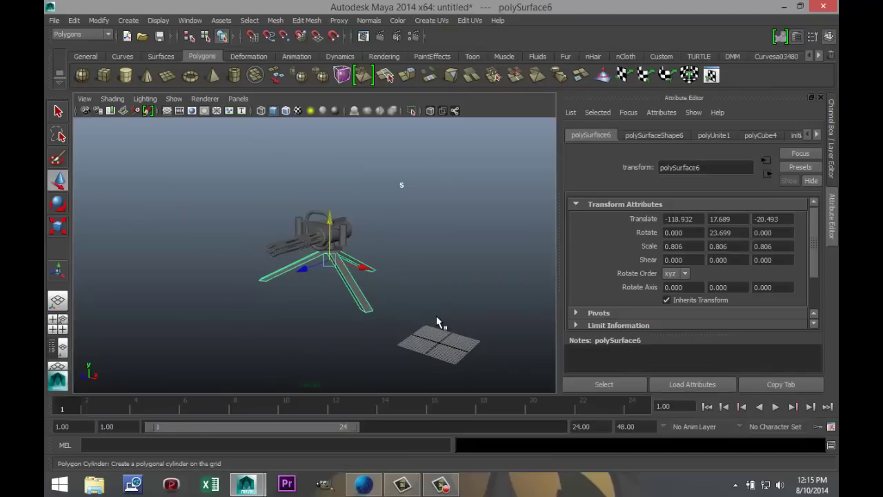
- Create a flat polygon cylinder on the grid, about 4.275 in radius and 1.013 high, with 40 axis subdivisions
{"action": "left_click", "coordinate": [125, 75]}
{"action": "mouse_move", "coordinate": [442, 322]}
{"action": "left_mouse_down"}
{"action": "mouse_move", "coordinate": [441, 305]}
{"action": "mouse_move", "coordinate": [436, 317]}
{"action": "left_mouse_up"}
{"action": "key", "text": "f"}
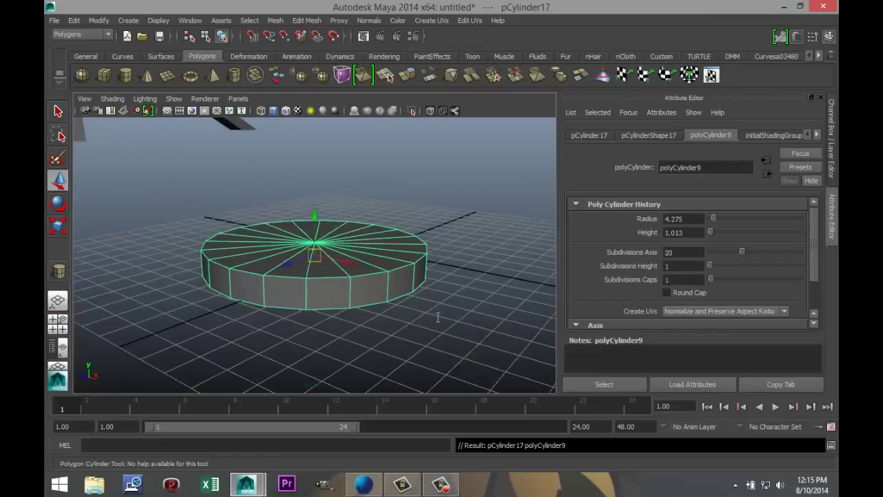
{"action": "left_click", "coordinate": [682, 253]}
{"action": "type", "text": "40"}
{"action": "key", "text": "Return"}
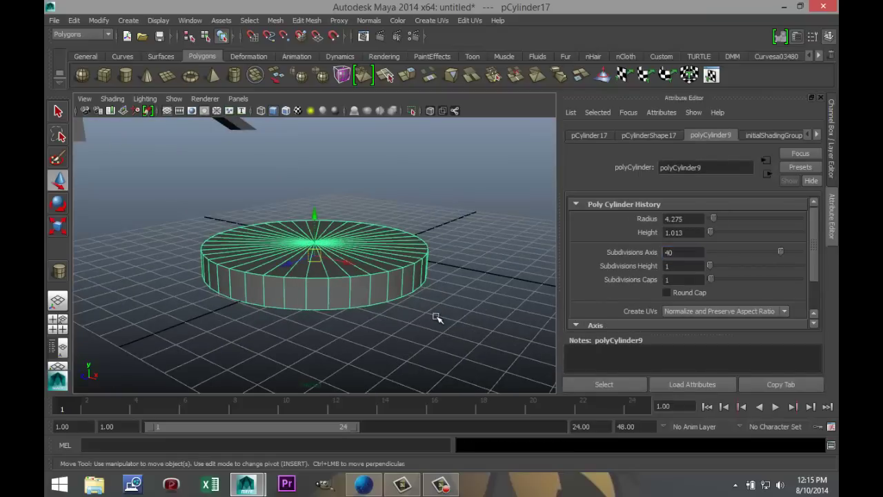
- Move the flat cylinder in the top view onto the end of the tripod's rear leg, at about -67.1, 0.5, -53.7
{"action": "left_click", "coordinate": [437, 323]}
{"action": "key", "text": "space"}
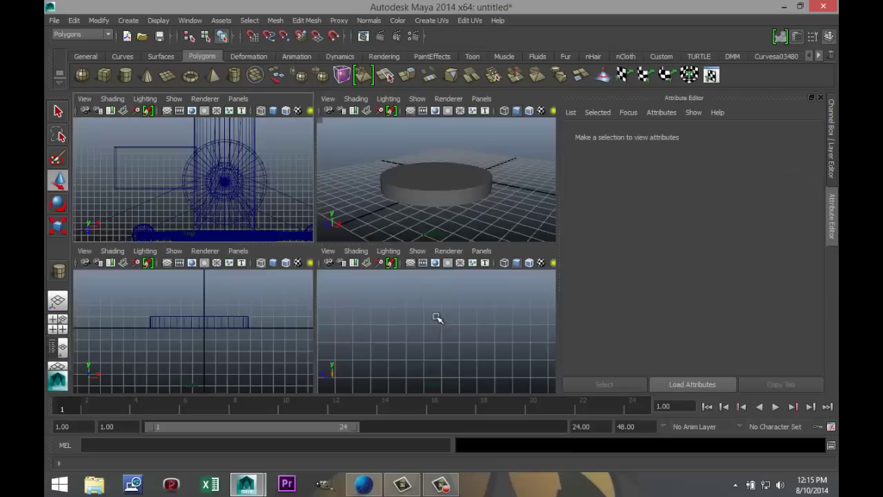
{"action": "key", "text": "space"}
{"action": "scroll", "coordinate": [437, 318], "scroll_direction": "down", "scroll_amount": 6}
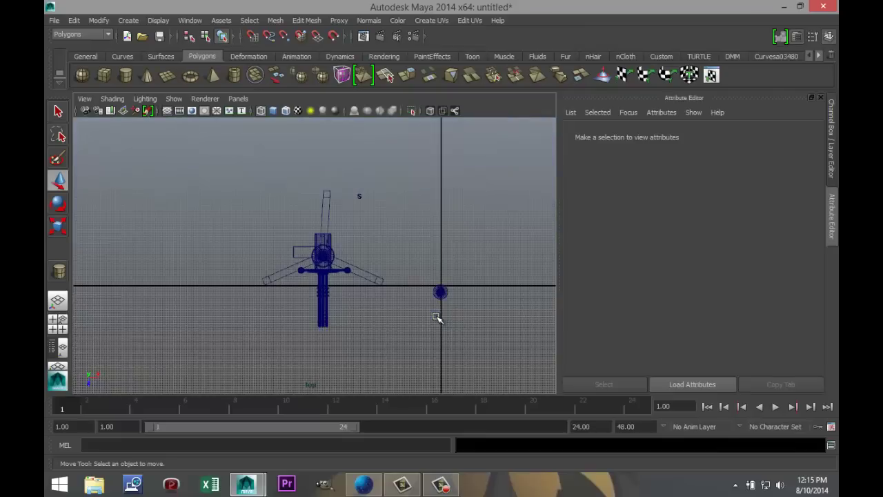
{"action": "key", "text": "ctrl+z"}
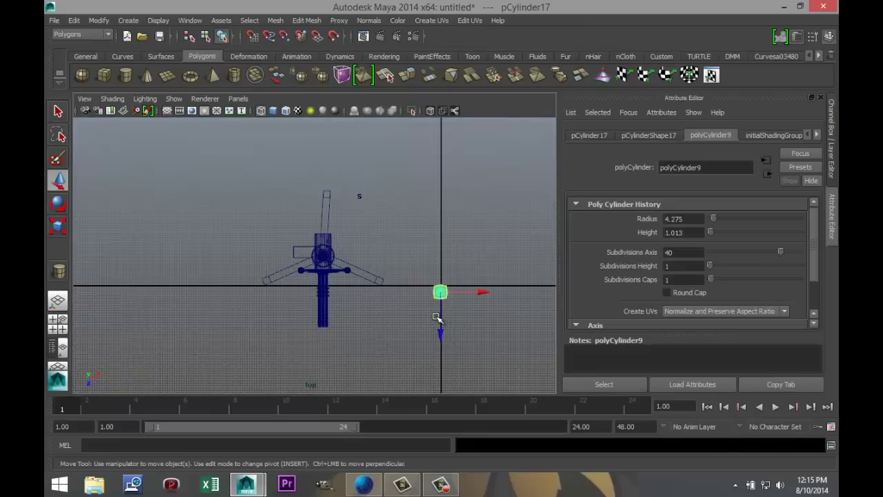
{"action": "mouse_move", "coordinate": [441, 291]}
{"action": "left_mouse_down"}
{"action": "mouse_move", "coordinate": [338, 237]}
{"action": "mouse_move", "coordinate": [326, 194]}
{"action": "left_mouse_up"}
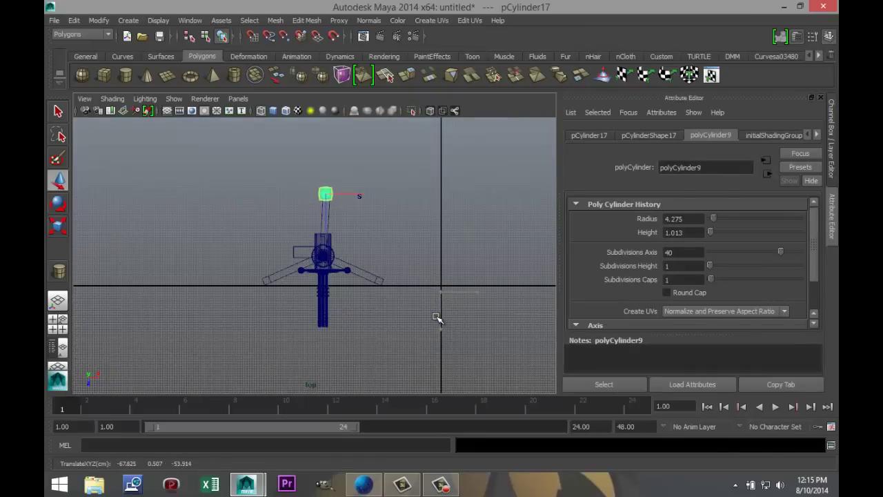
{"action": "key", "text": "f"}
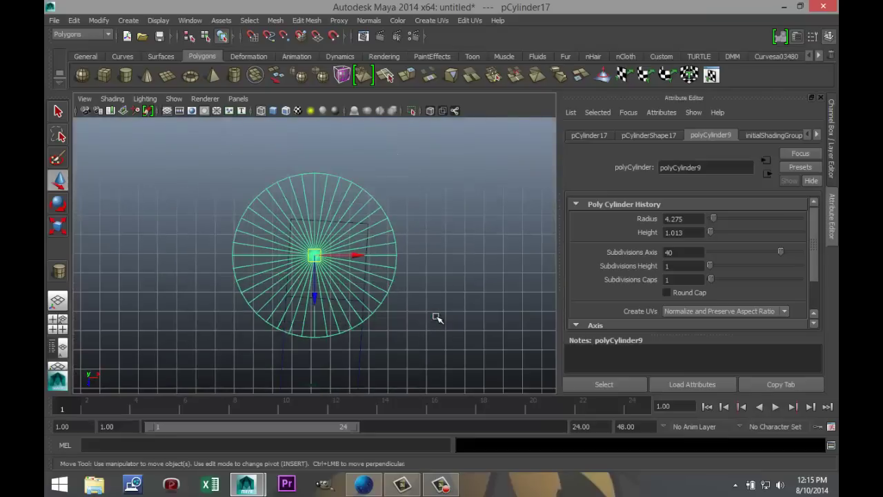
{"action": "left_click_drag", "start_coordinate": [314, 255], "coordinate": [328, 259]}
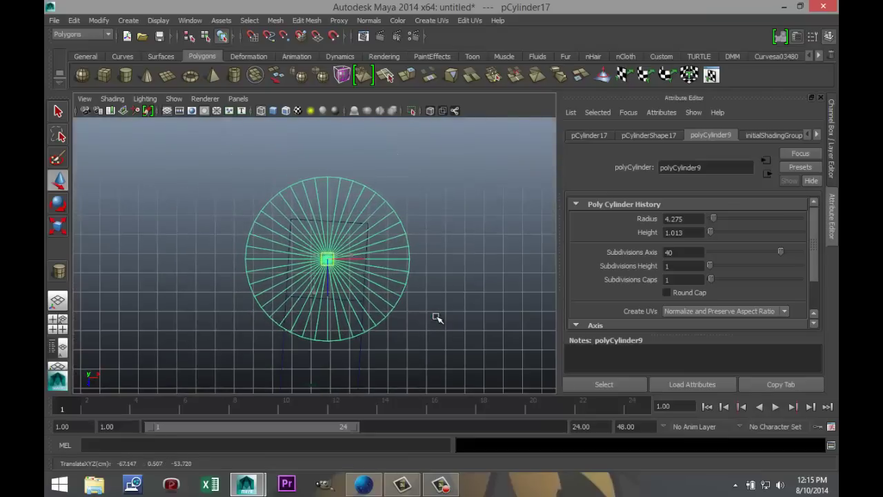
- Duplicate the foot disc and place the copy on the end of the +X front leg, at about -36.4, 0.5, -2.9
{"action": "scroll", "coordinate": [437, 318], "scroll_direction": "down", "scroll_amount": 6}
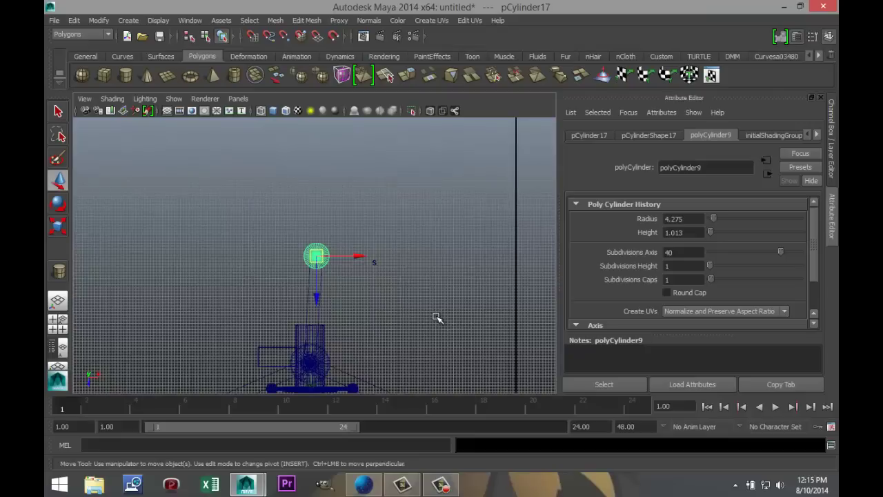
{"action": "key", "text": "ctrl+d"}
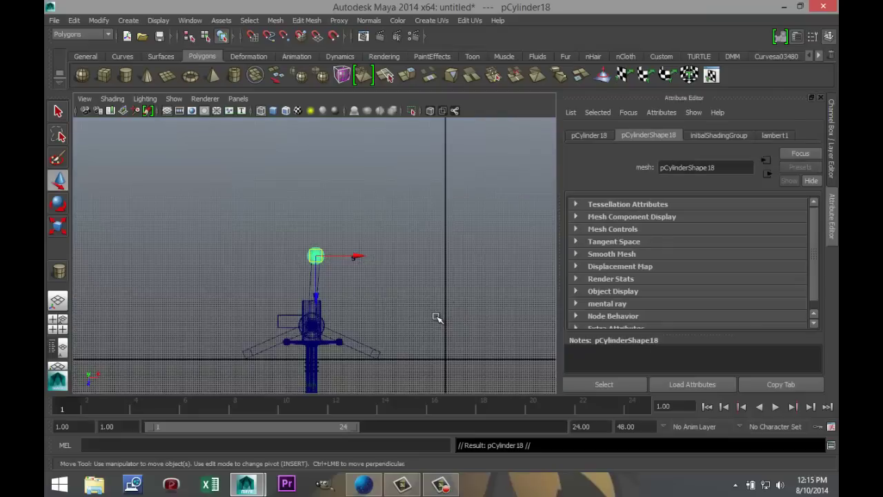
{"action": "left_click_drag", "start_coordinate": [316, 256], "coordinate": [373, 355]}
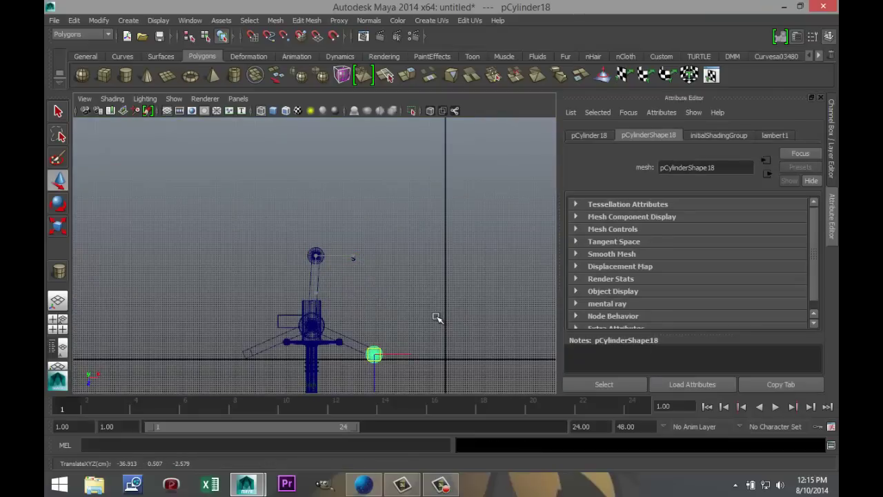
{"action": "key", "text": "f"}
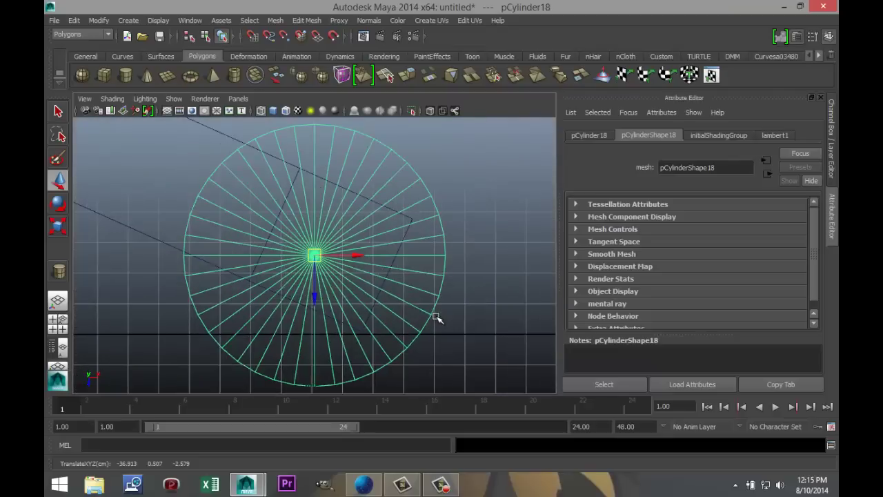
{"action": "middle_click_drag", "start_coordinate": [436, 316], "coordinate": [440, 314]}
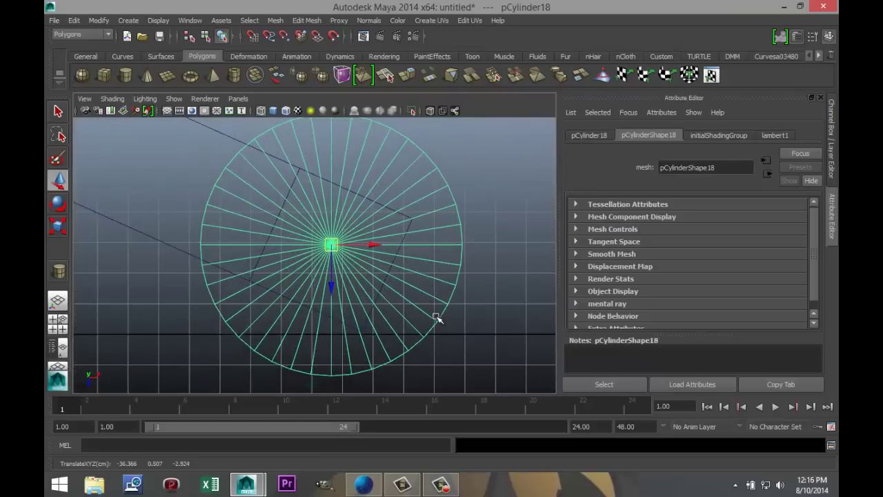
- Duplicate the foot disc again and place the copy on the end of the -X front leg, at about -102.6, 0.5, -3.1
{"action": "scroll", "coordinate": [436, 318], "scroll_direction": "down", "scroll_amount": 10}
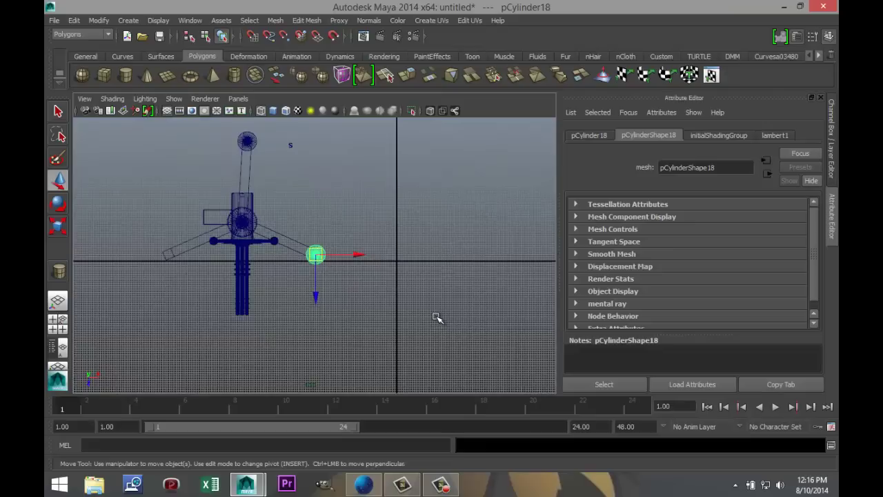
{"action": "key", "text": "ctrl+d"}
{"action": "left_click_drag", "start_coordinate": [316, 255], "coordinate": [166, 253]}
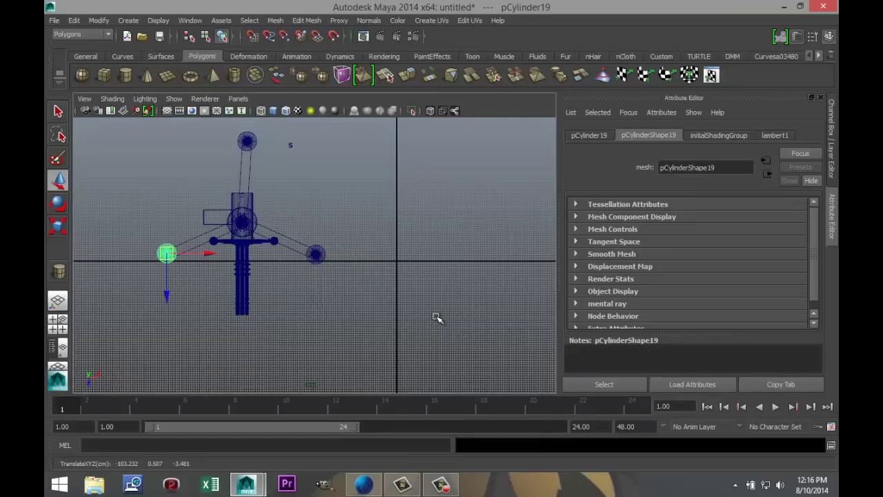
{"action": "key", "text": "f"}
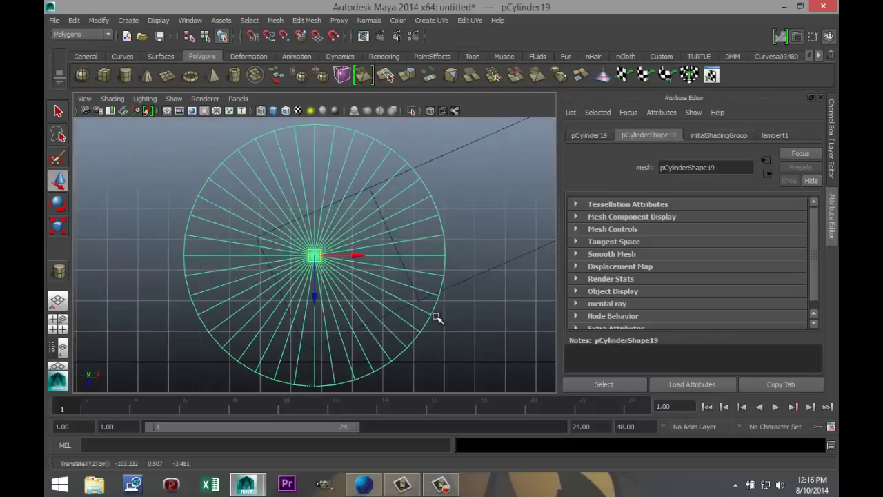
{"action": "left_click_drag", "start_coordinate": [315, 255], "coordinate": [333, 266]}
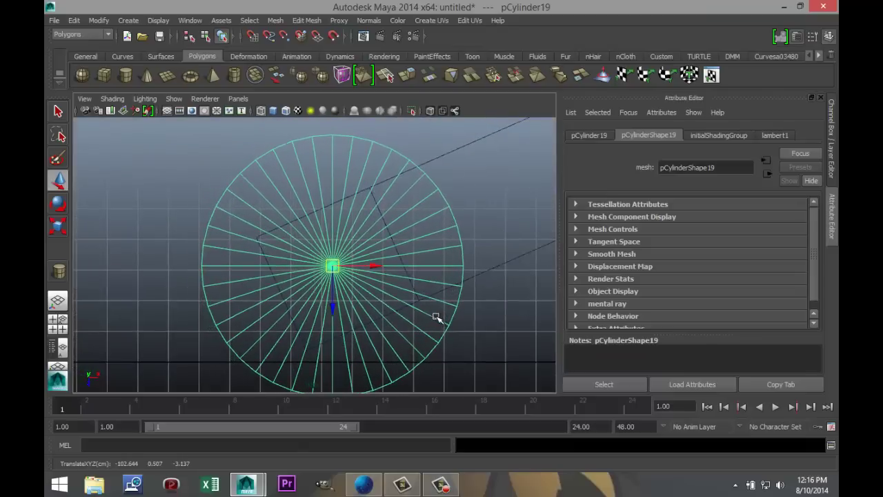
- Select all three foot discs and raise them together in the side view to about 3.74 in Y to meet the leg ends
{"action": "key", "text": "space"}
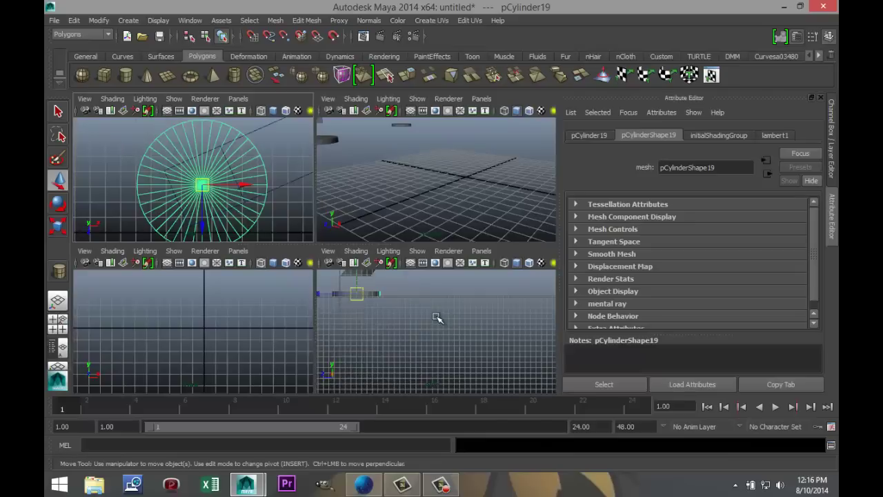
{"action": "key", "text": "f"}
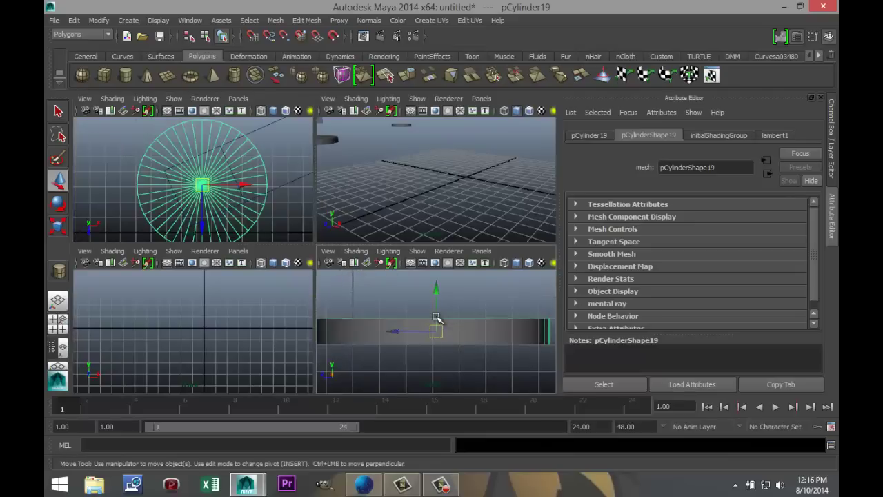
{"action": "key", "text": "space"}
{"action": "scroll", "coordinate": [437, 318], "scroll_direction": "down", "scroll_amount": 10}
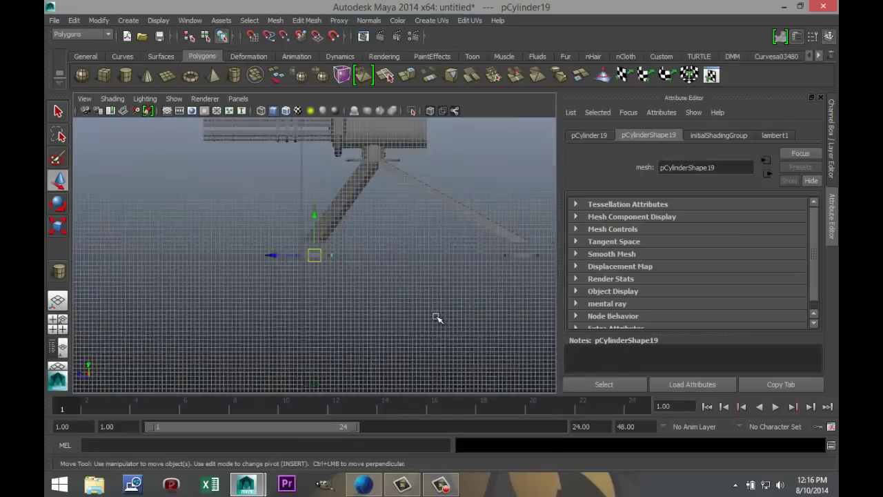
{"action": "scroll", "coordinate": [436, 318], "scroll_direction": "up", "scroll_amount": 5}
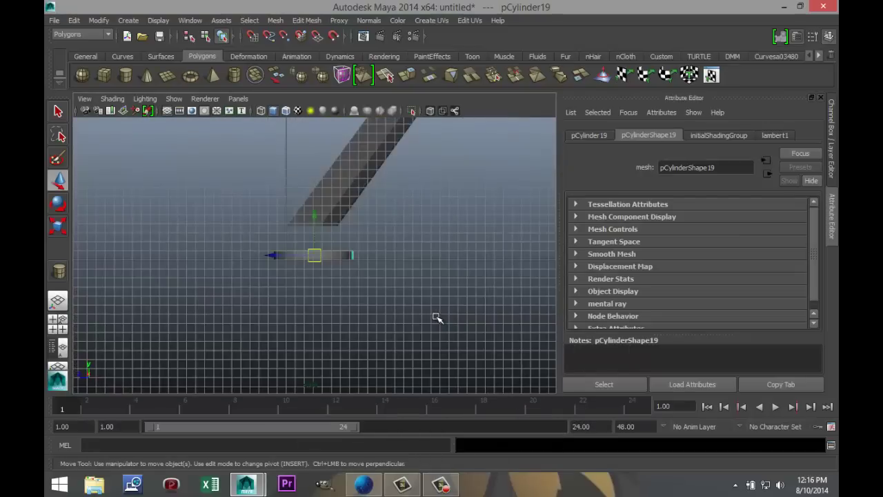
{"action": "key", "text": "ctrl+z"}
{"action": "scroll", "coordinate": [437, 318], "scroll_direction": "down", "scroll_amount": 3}
{"action": "key", "text": "ctrl+z"}
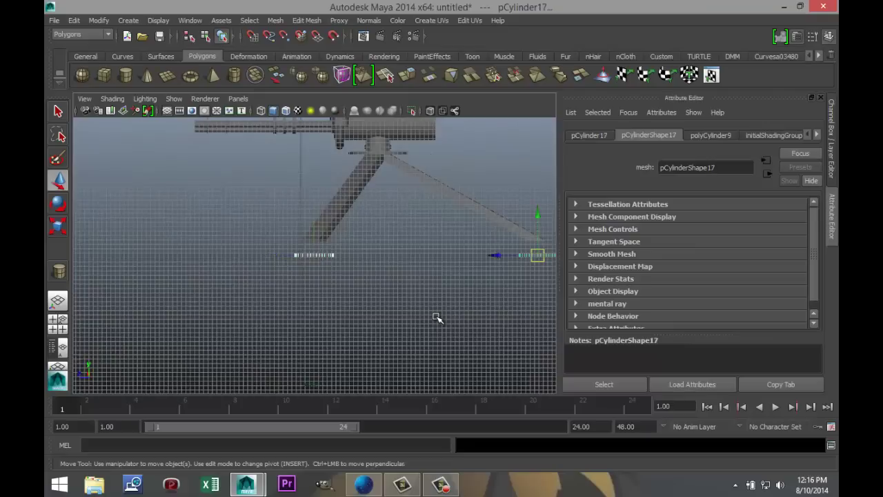
{"action": "key", "text": "ctrl+z"}
{"action": "key", "text": "ctrl+z"}
{"action": "key", "text": "ctrl+z"}
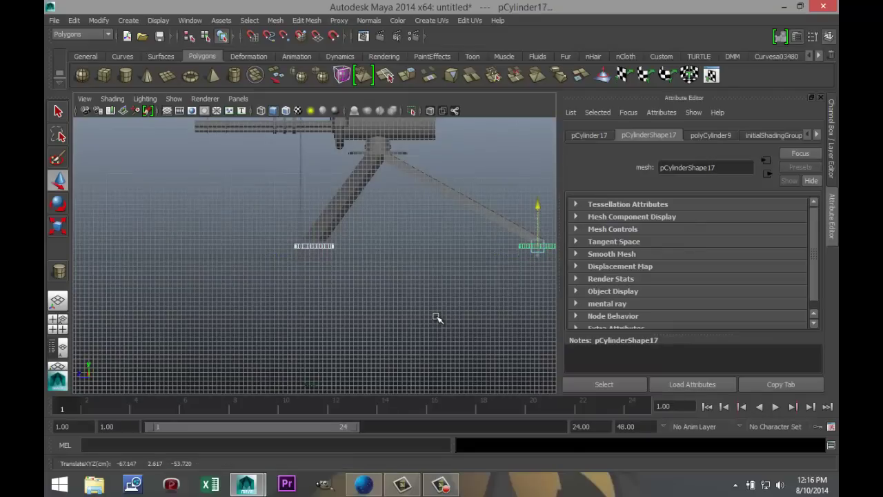
{"action": "key", "text": "ctrl+z"}
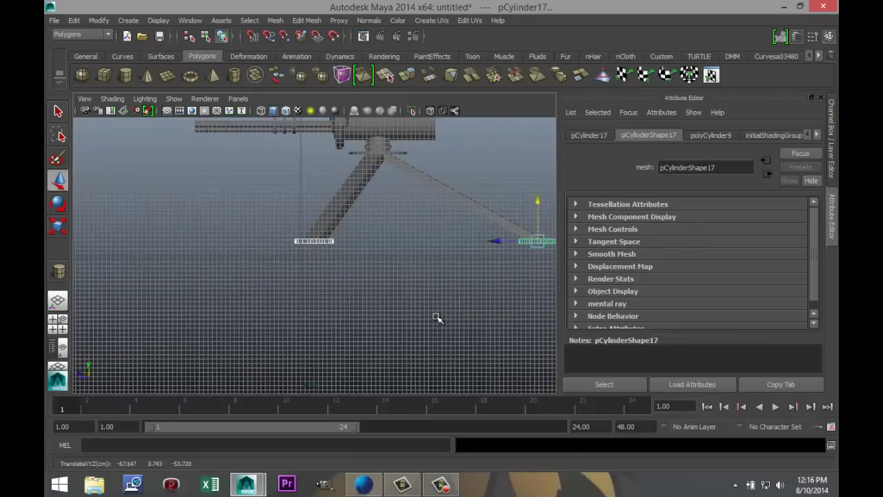
{"action": "key", "text": "space"}
{"action": "key", "text": "space"}
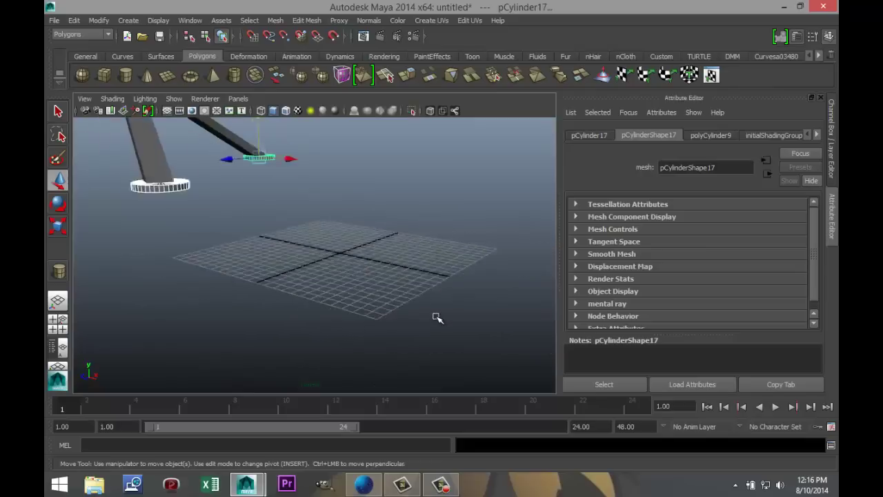
- Deselect the foot discs and examine the whole minigun and its tripod from several angles
{"action": "key", "text": "a"}
{"action": "left_click", "coordinate": [437, 318]}
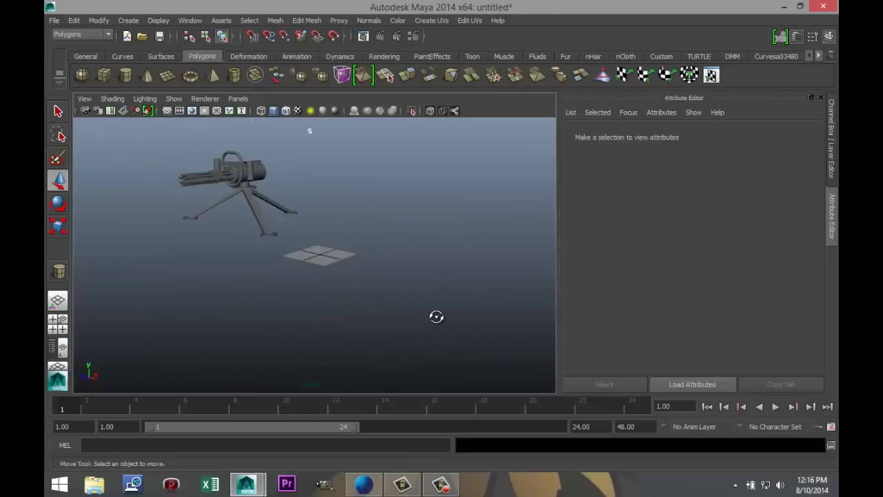
{"action": "left_click_drag", "start_coordinate": [436, 317], "coordinate": [437, 317], "text": "alt"}
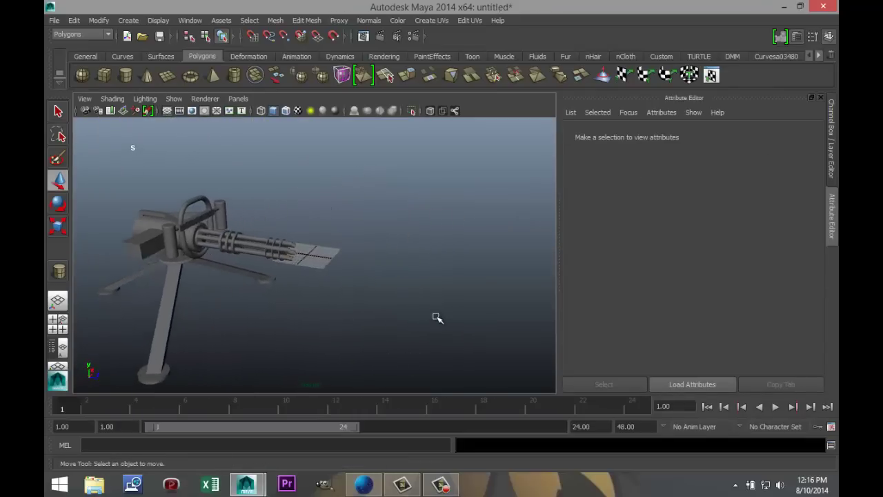
{"action": "scroll", "coordinate": [437, 317], "scroll_direction": "down", "scroll_amount": 5}
{"action": "middle_click_drag", "start_coordinate": [436, 318], "coordinate": [437, 318], "text": "alt"}
{"action": "left_click_drag", "start_coordinate": [437, 318], "coordinate": [436, 317], "text": "alt"}
{"action": "scroll", "coordinate": [436, 317], "scroll_direction": "down", "scroll_amount": 2}
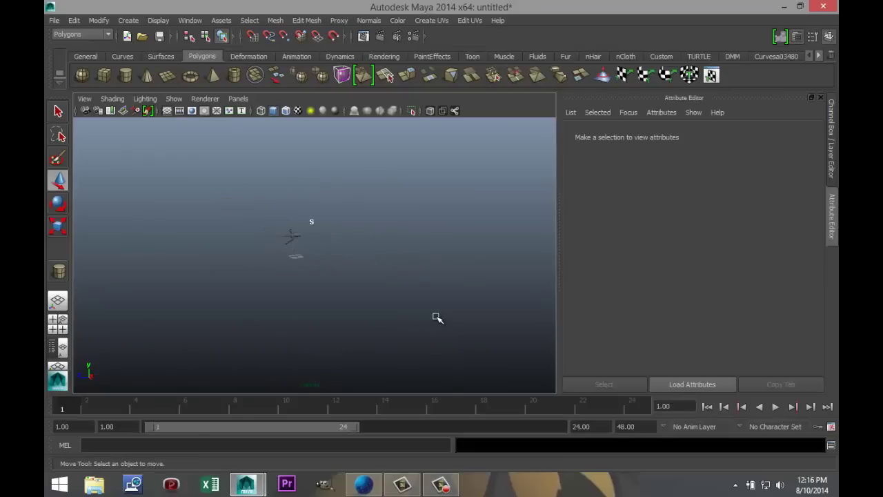
{"action": "middle_click_drag", "start_coordinate": [436, 317], "coordinate": [437, 316], "text": "alt"}
{"action": "scroll", "coordinate": [436, 317], "scroll_direction": "up", "scroll_amount": 4}
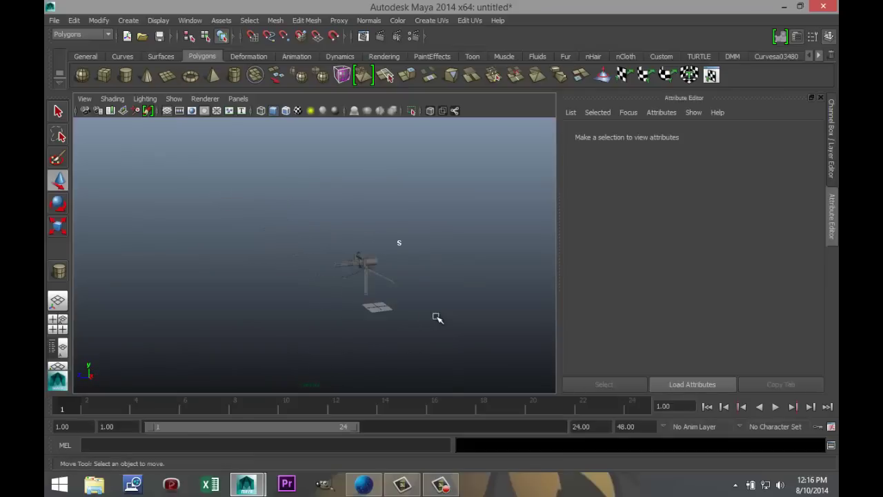
- Select all the minigun and tripod parts and combine them into a single mesh
{"action": "left_click_drag", "start_coordinate": [260, 227], "coordinate": [467, 298]}
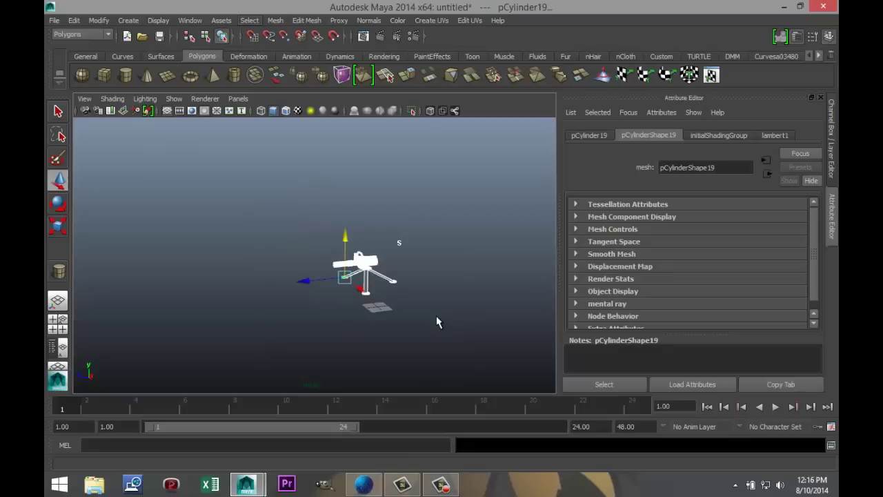
{"action": "left_click", "coordinate": [276, 20]}
{"action": "left_click", "coordinate": [293, 38]}
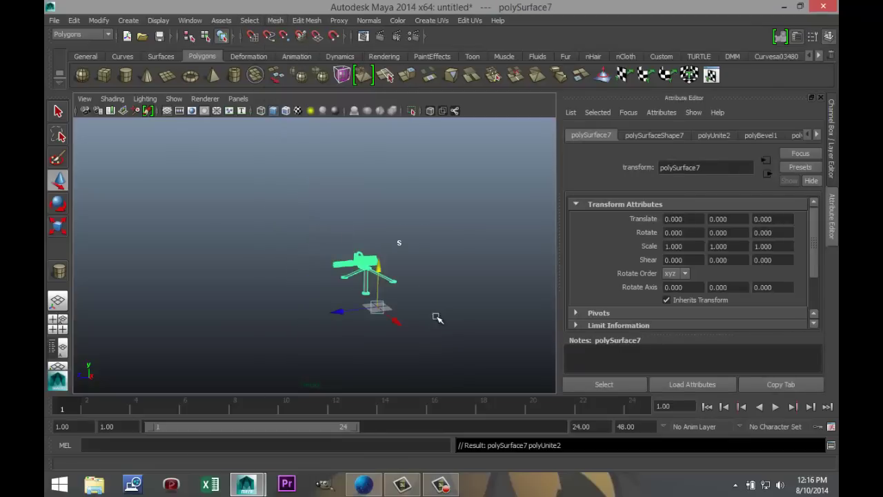
- Lower the combined minigun mesh in the side view to about -2.749 in Y so its feet meet ground level
{"action": "left_click", "coordinate": [58, 323]}
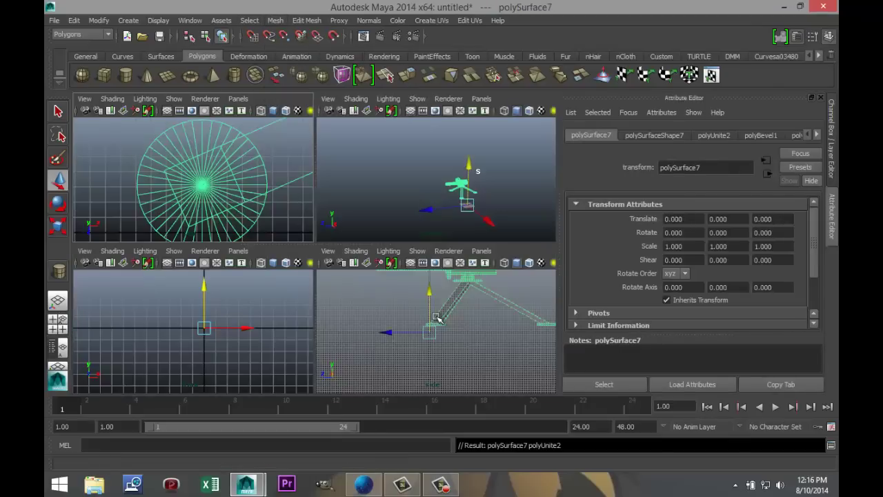
{"action": "key", "text": "space"}
{"action": "left_click_drag", "start_coordinate": [307, 216], "coordinate": [307, 224]}
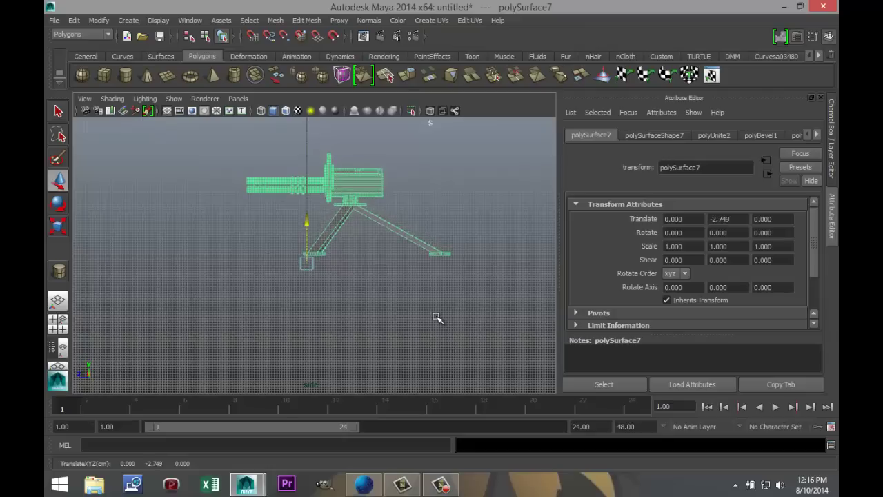
- Create a large polygon ground plane under the minigun in the perspective view, centred at about -25.3, 0, -40.9
{"action": "left_click", "coordinate": [58, 324]}
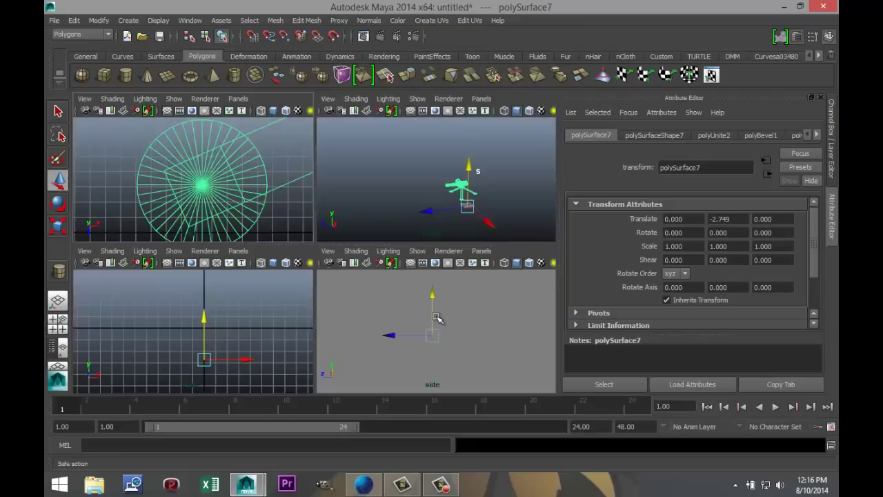
{"action": "key", "text": "space"}
{"action": "scroll", "coordinate": [436, 317], "scroll_direction": "down", "scroll_amount": 5}
{"action": "left_click_drag", "start_coordinate": [436, 316], "coordinate": [472, 323], "text": "alt"}
{"action": "scroll", "coordinate": [436, 317], "scroll_direction": "up", "scroll_amount": 8}
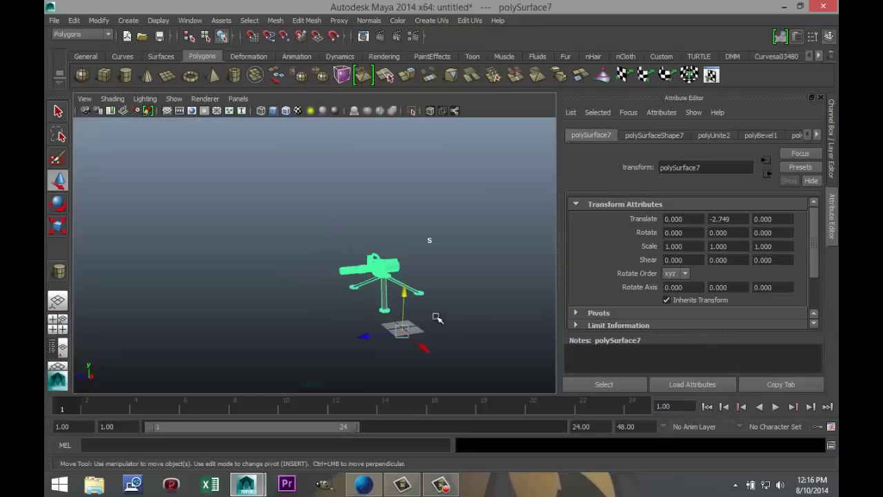
{"action": "scroll", "coordinate": [436, 317], "scroll_direction": "down", "scroll_amount": 6}
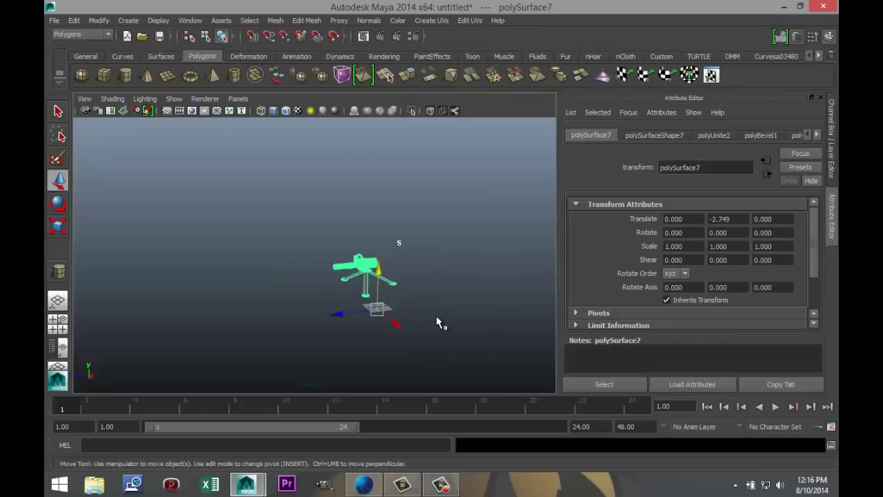
{"action": "left_click", "coordinate": [167, 76]}
{"action": "mouse_move", "coordinate": [235, 269]}
{"action": "left_mouse_down"}
{"action": "mouse_move", "coordinate": [555, 334]}
{"action": "mouse_move", "coordinate": [651, 336]}
{"action": "left_mouse_up"}
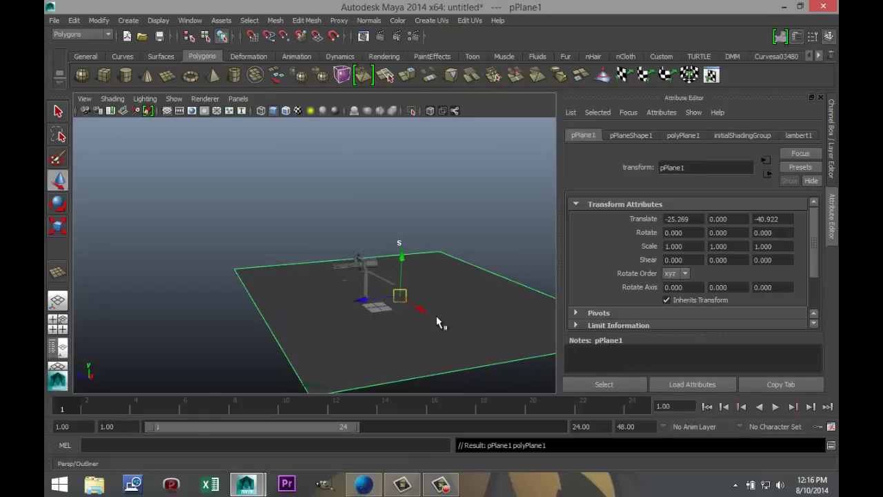
- Reselect the combined minigun mesh and nudge it up to about -2.738 in Y relative to the ground plane
{"action": "left_click", "coordinate": [58, 324]}
{"action": "key", "text": "space"}
{"action": "scroll", "coordinate": [436, 317], "scroll_direction": "down", "scroll_amount": 5}
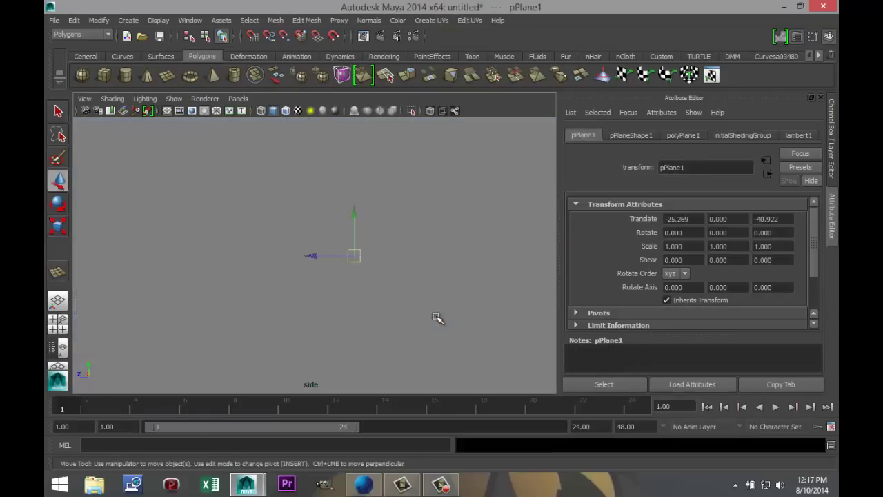
{"action": "scroll", "coordinate": [436, 317], "scroll_direction": "up", "scroll_amount": 8}
{"action": "scroll", "coordinate": [437, 317], "scroll_direction": "down", "scroll_amount": 2}
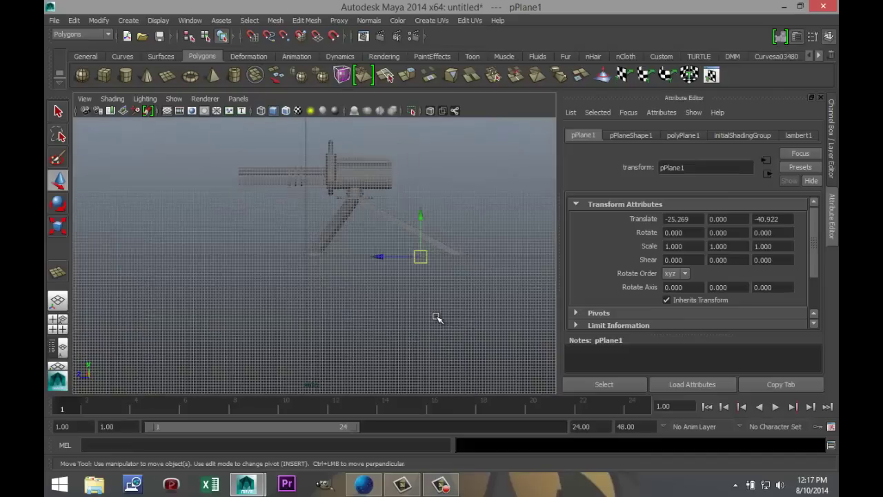
{"action": "key", "text": "ctrl+z"}
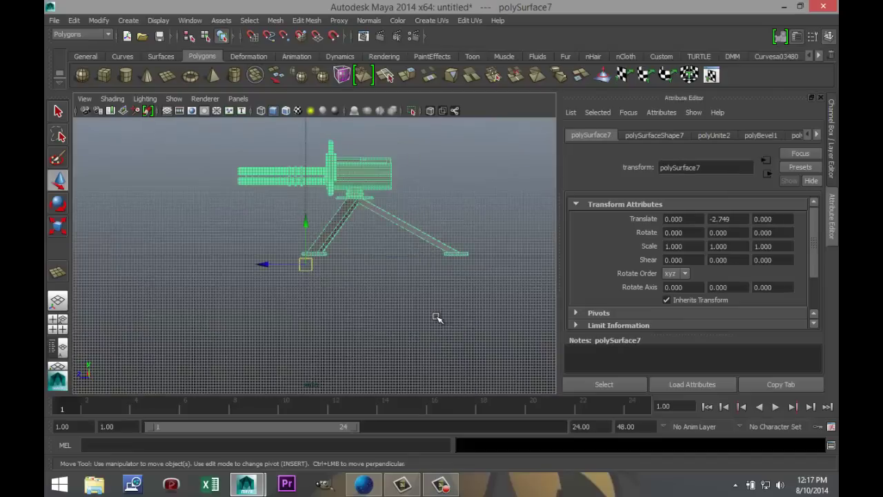
{"action": "scroll", "coordinate": [436, 316], "scroll_direction": "down", "scroll_amount": 5}
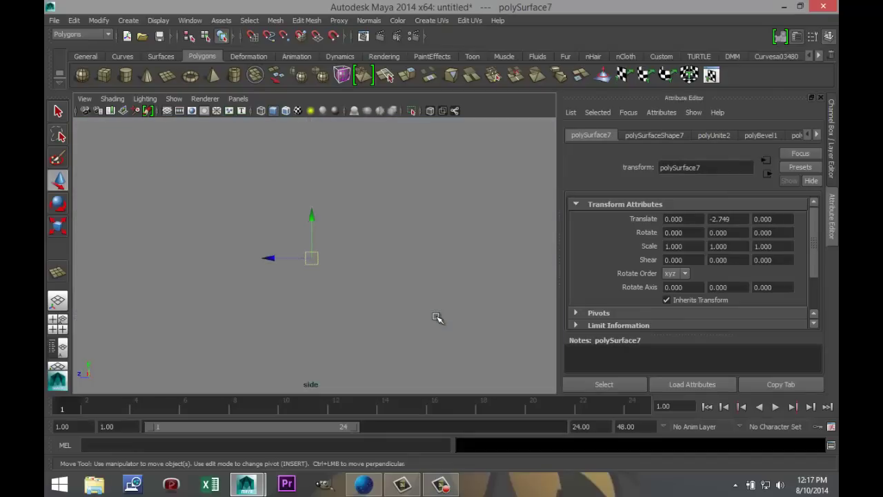
{"action": "key", "text": "space"}
{"action": "key", "text": "space"}
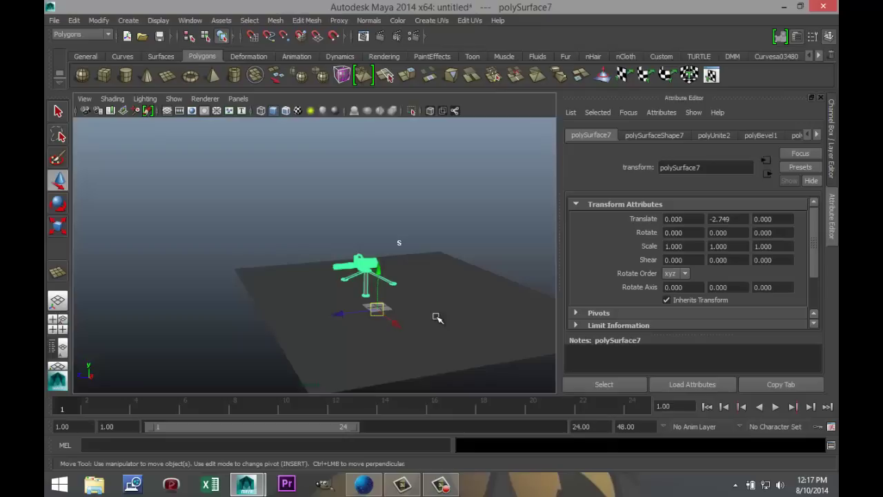
{"action": "scroll", "coordinate": [436, 317], "scroll_direction": "up", "scroll_amount": 5}
{"action": "middle_click_drag", "start_coordinate": [437, 317], "coordinate": [361, 293], "text": "alt"}
{"action": "scroll", "coordinate": [436, 316], "scroll_direction": "down", "scroll_amount": 6}
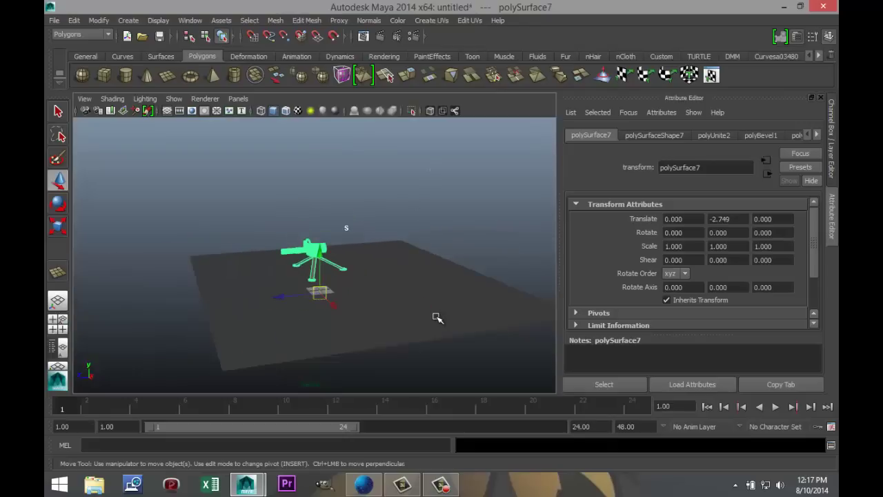
{"action": "left_click_drag", "start_coordinate": [320, 252], "coordinate": [319, 251]}
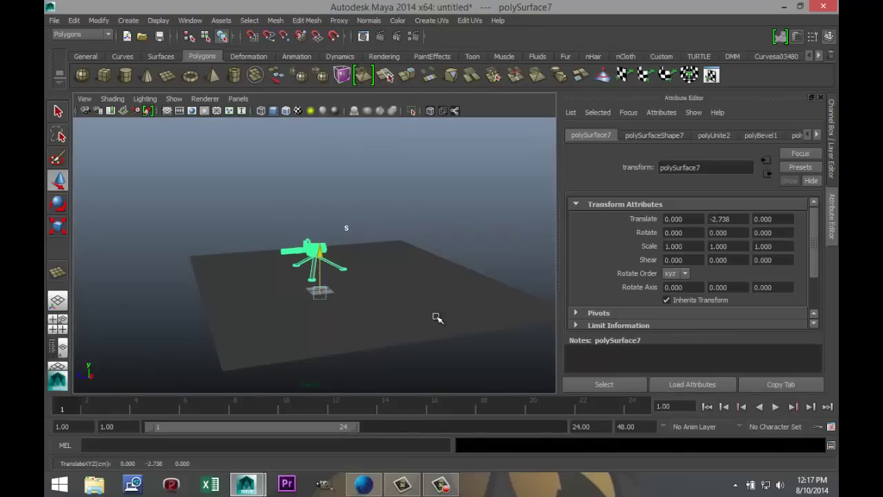
- Examine how the tripod's foot discs sit on the ground plane in the perspective and front views
{"action": "scroll", "coordinate": [436, 317], "scroll_direction": "up", "scroll_amount": 8}
{"action": "mouse_move", "coordinate": [436, 317]}
{"action": "left_mouse_down", "text": "alt"}
{"action": "mouse_move", "coordinate": [398, 325]}
{"action": "mouse_move", "coordinate": [438, 316]}
{"action": "left_mouse_up", "text": "alt"}
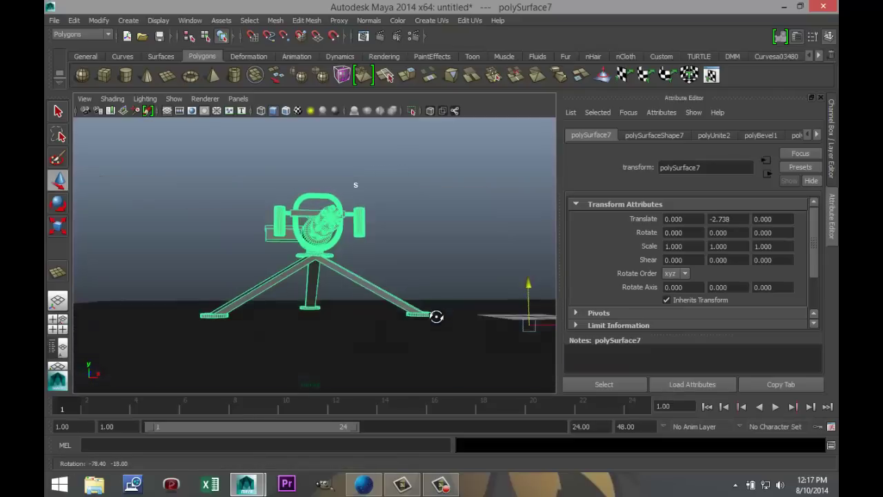
{"action": "key", "text": "space"}
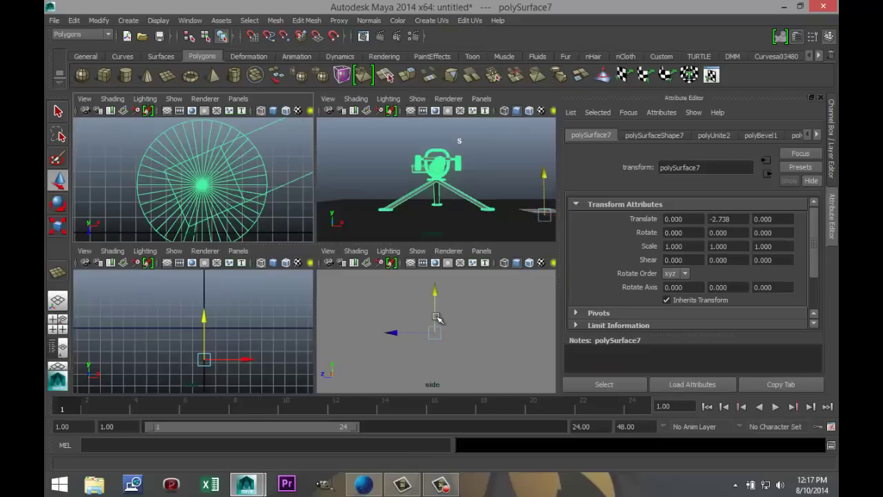
{"action": "key", "text": "space"}
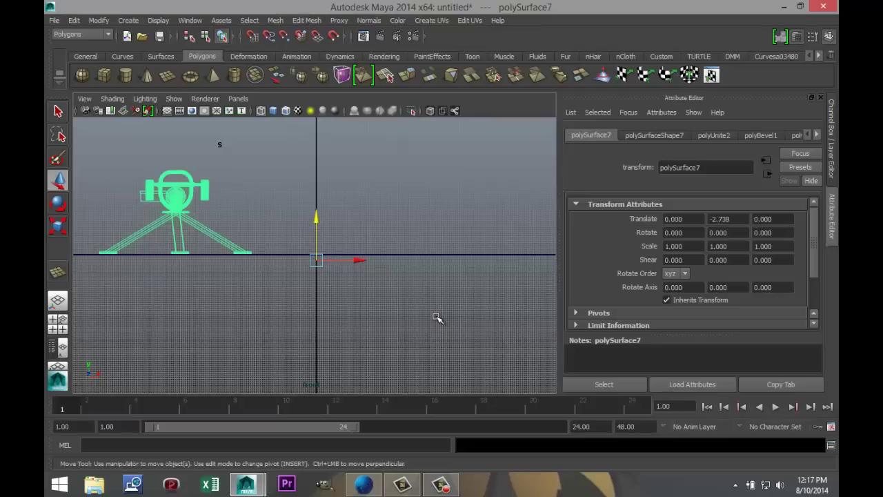
{"action": "middle_click", "coordinate": [436, 318]}
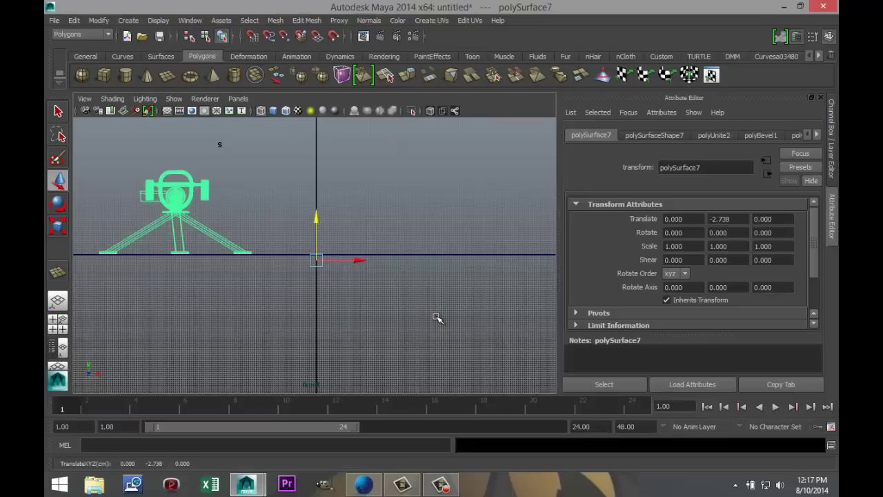
{"action": "key", "text": "space"}
{"action": "key", "text": "space"}
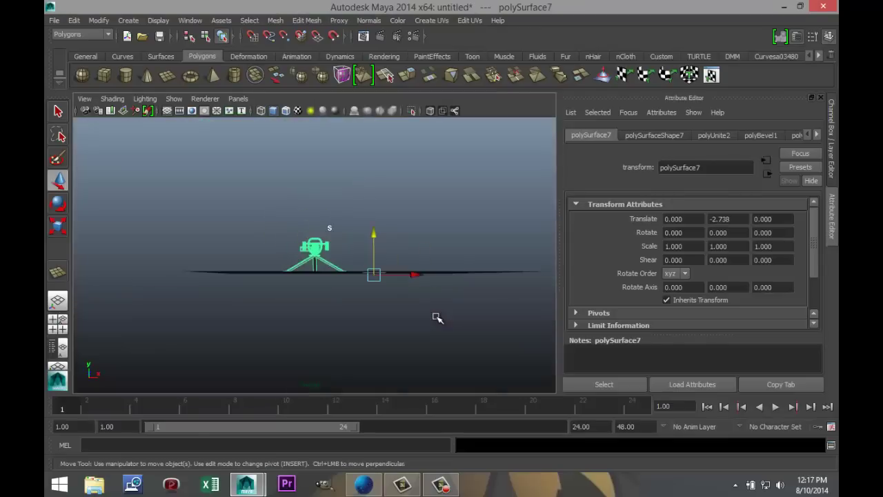
{"action": "scroll", "coordinate": [437, 317], "scroll_direction": "up", "scroll_amount": 5}
{"action": "left_click_drag", "start_coordinate": [436, 318], "coordinate": [438, 317], "text": "alt"}
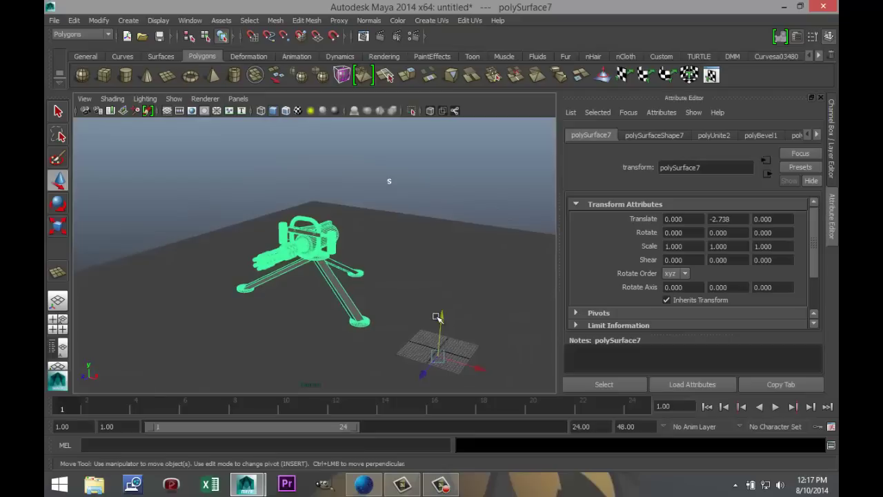
- Extrude the ground plane's -X edge and move it outward and upward to form a tall backdrop wall behind the minigun
{"action": "mouse_move", "coordinate": [173, 226]}
{"action": "right_mouse_down"}
{"action": "mouse_move", "coordinate": [173, 246]}
{"action": "mouse_move", "coordinate": [207, 211]}
{"action": "mouse_move", "coordinate": [221, 211]}
{"action": "right_mouse_up"}
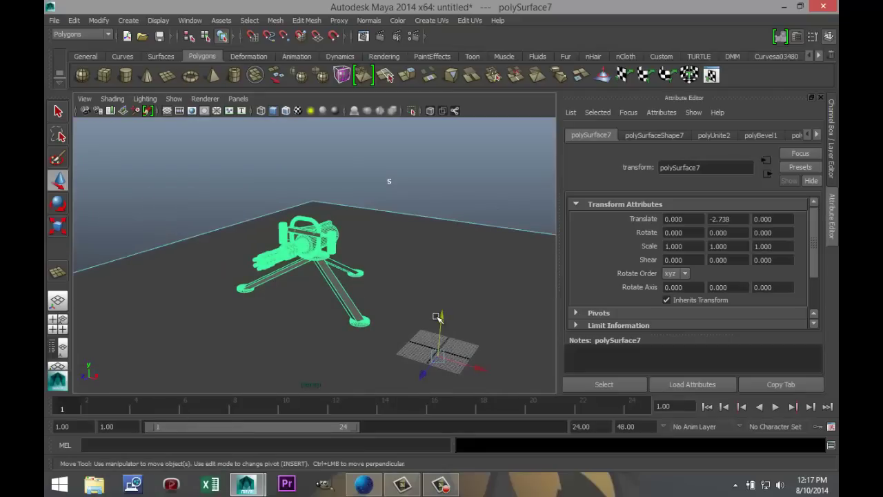
{"action": "left_click", "coordinate": [220, 228]}
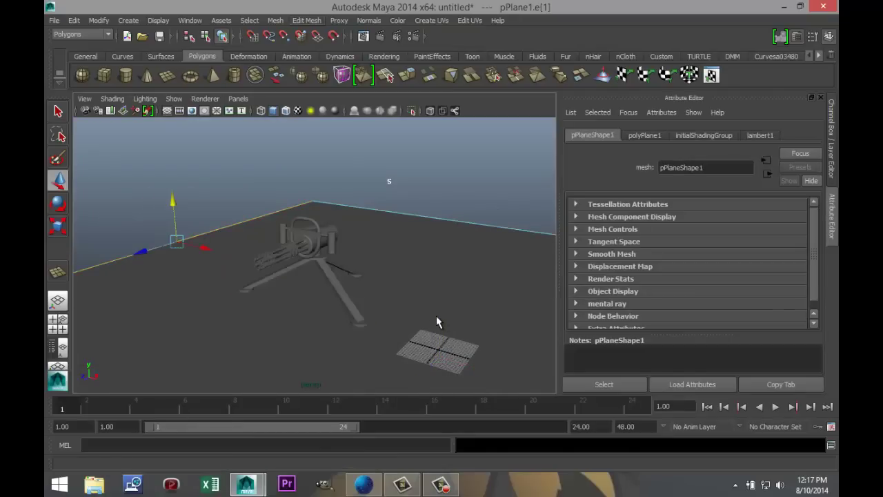
{"action": "left_click", "coordinate": [307, 20]}
{"action": "left_click", "coordinate": [318, 64]}
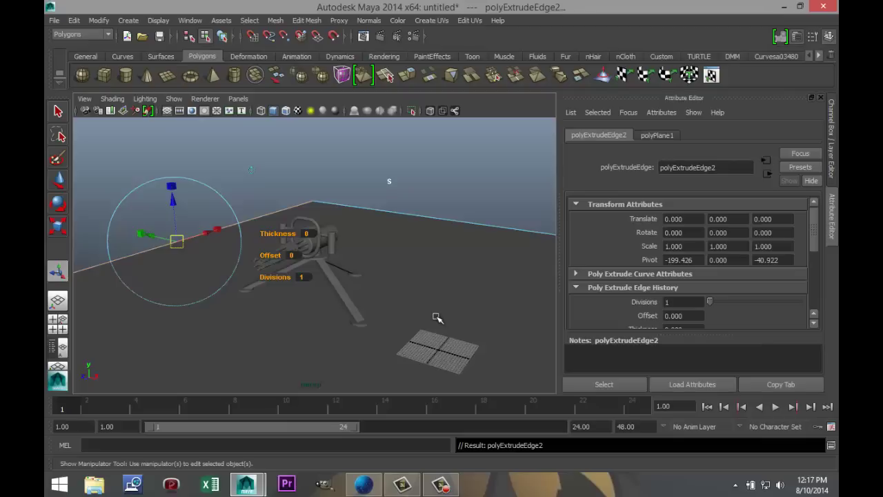
{"action": "key", "text": "w"}
{"action": "left_click_drag", "start_coordinate": [205, 247], "coordinate": [134, 230]}
{"action": "left_click_drag", "start_coordinate": [102, 183], "coordinate": [101, 119]}
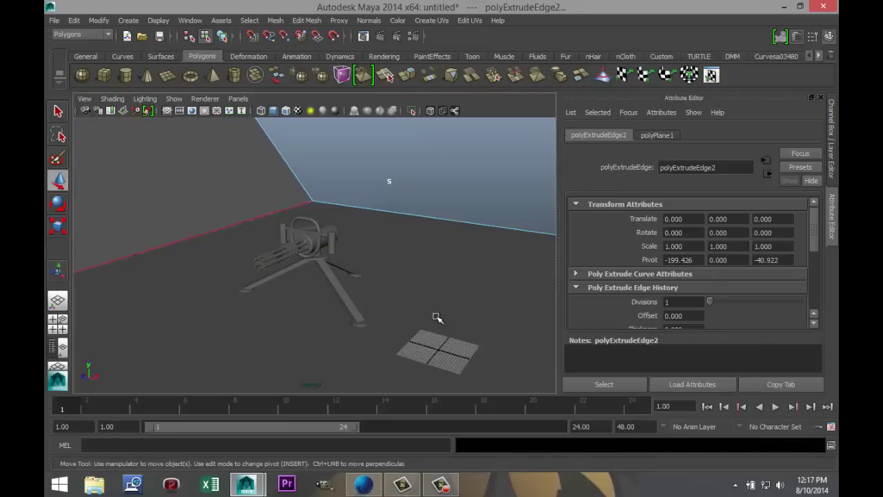
- Return the plane to object mode and assign it a new Phong E material with a white color
{"action": "right_click_drag", "start_coordinate": [449, 226], "coordinate": [439, 316]}
{"action": "mouse_move", "coordinate": [463, 268]}
{"action": "right_mouse_down"}
{"action": "mouse_move", "coordinate": [498, 227]}
{"action": "mouse_move", "coordinate": [456, 324]}
{"action": "mouse_move", "coordinate": [491, 236]}
{"action": "mouse_move", "coordinate": [436, 322]}
{"action": "mouse_move", "coordinate": [438, 315]}
{"action": "mouse_move", "coordinate": [475, 426]}
{"action": "right_mouse_up"}
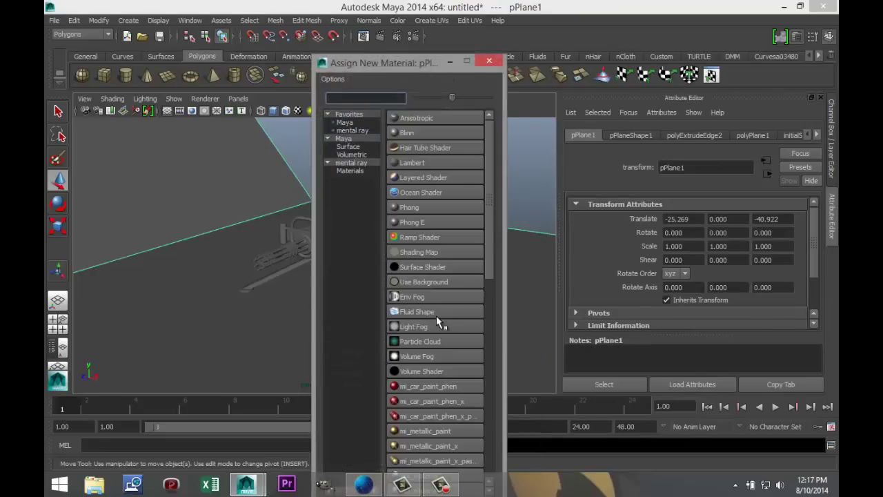
{"action": "type", "text": "ph"}
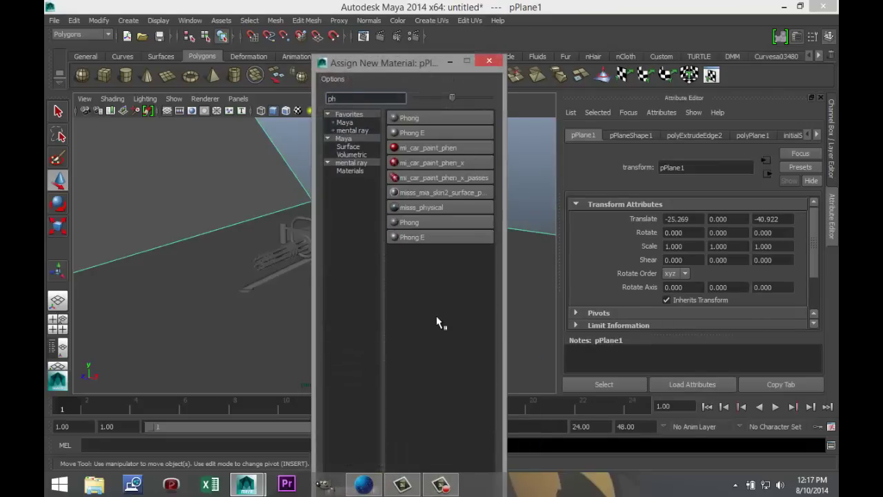
{"action": "key", "text": "Return"}
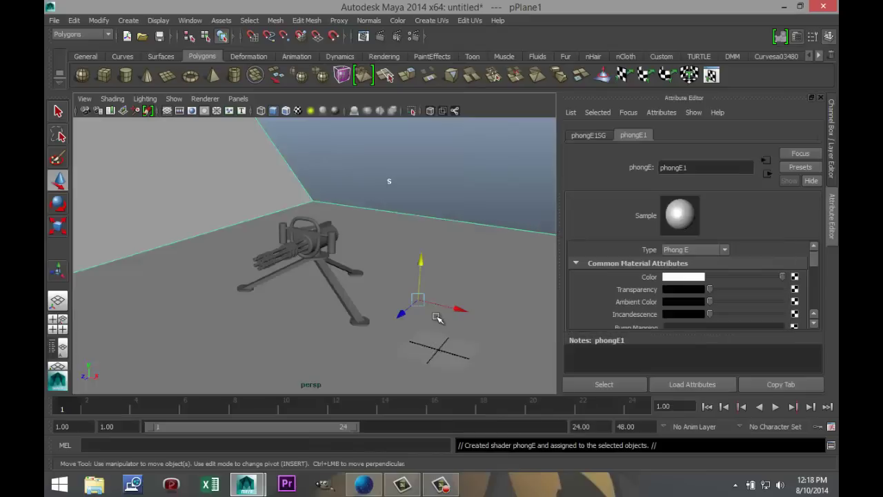
- Select the combined minigun mesh and assign it a new Phong E material of its own
{"action": "left_click", "coordinate": [314, 242]}
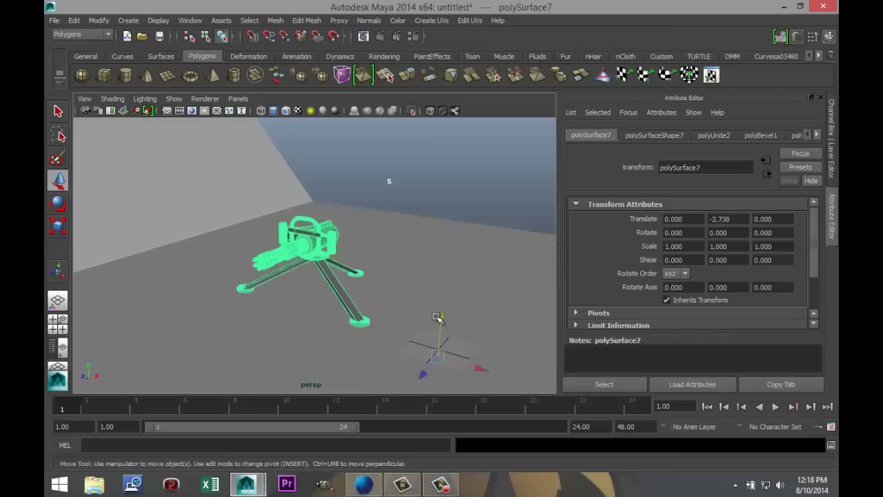
{"action": "right_click", "coordinate": [310, 227]}
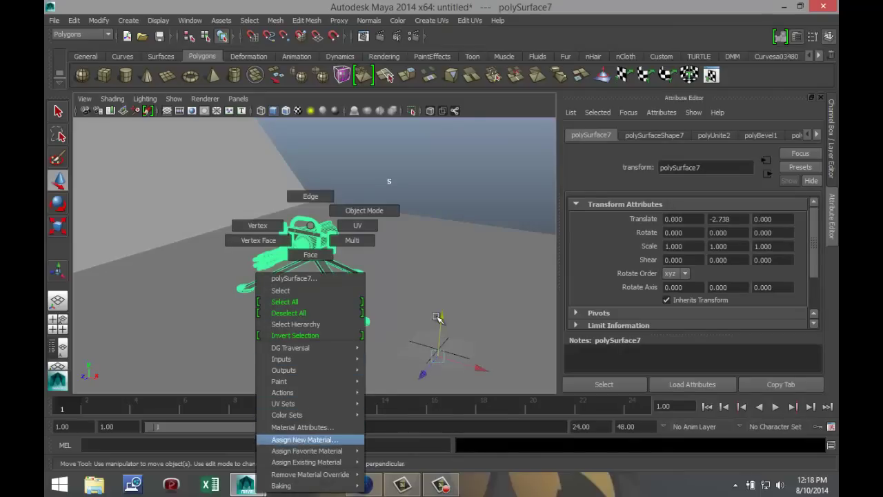
{"action": "left_click", "coordinate": [304, 439]}
{"action": "left_click", "coordinate": [412, 132]}
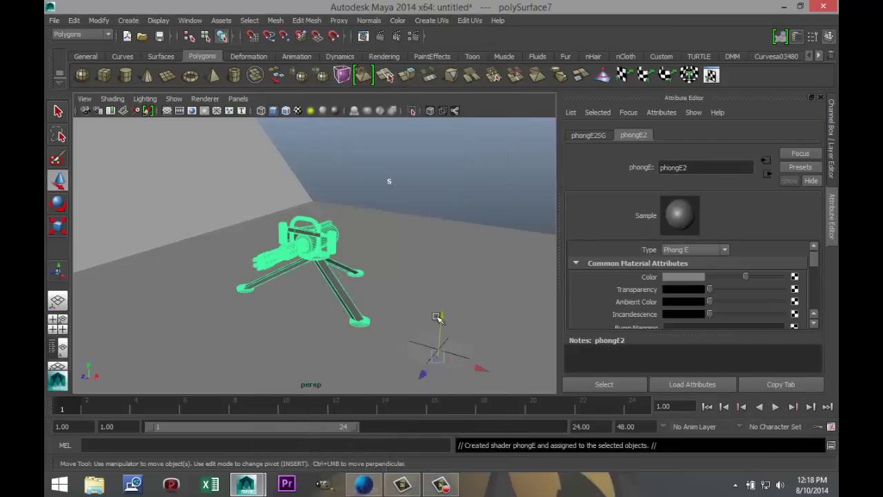
- Set the color of the minigun's Phong E material to black and check the gun unselected
{"action": "left_click", "coordinate": [683, 277]}
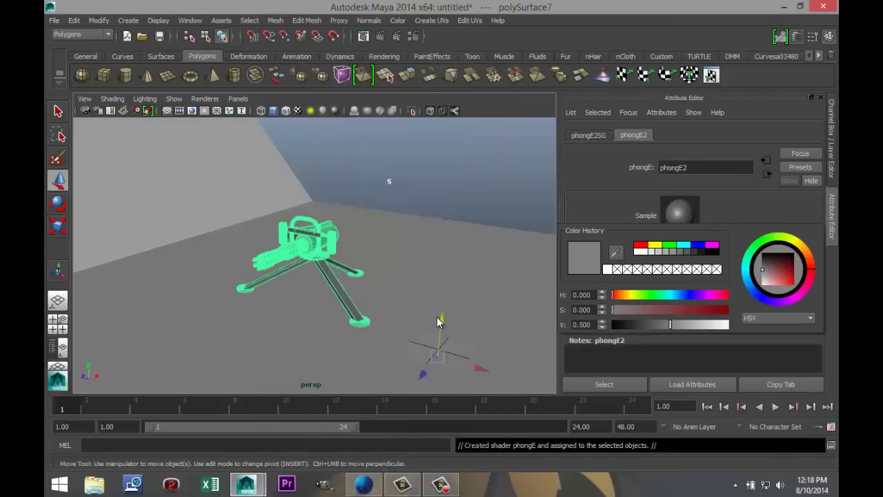
{"action": "left_click", "coordinate": [713, 252]}
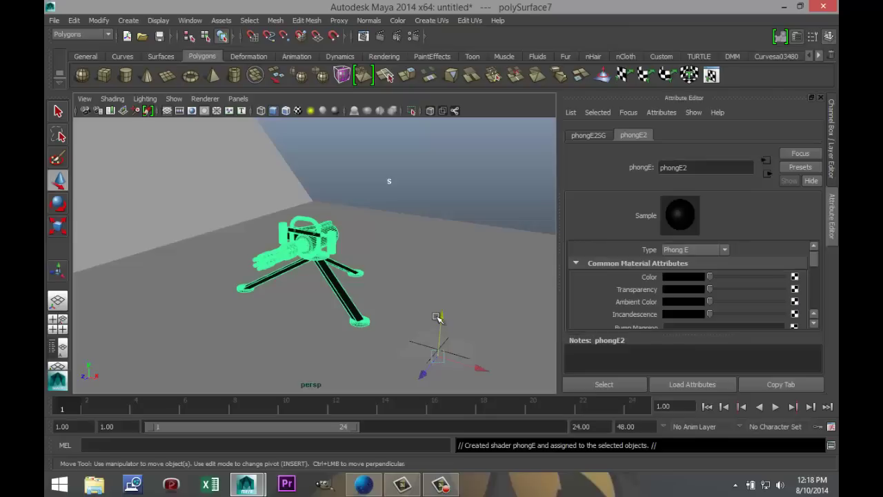
{"action": "left_click", "coordinate": [438, 317]}
{"action": "scroll", "coordinate": [438, 317], "scroll_direction": "up", "scroll_amount": 5}
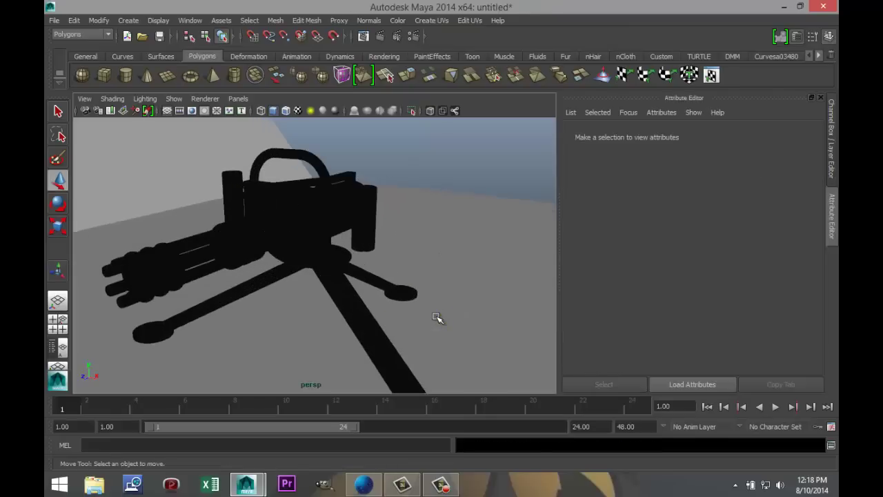
{"action": "left_click_drag", "start_coordinate": [438, 318], "coordinate": [472, 317], "text": "alt"}
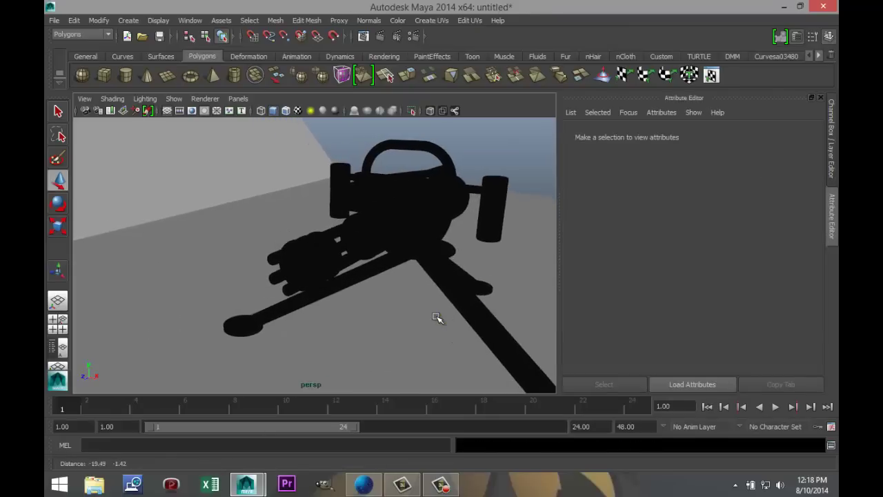
{"action": "scroll", "coordinate": [437, 317], "scroll_direction": "up", "scroll_amount": 3}
- Select the combined minigun mesh and separate it into its individual pieces
{"action": "left_click", "coordinate": [438, 318]}
{"action": "key", "text": "ctrl+z"}
{"action": "key", "text": "ctrl+z"}
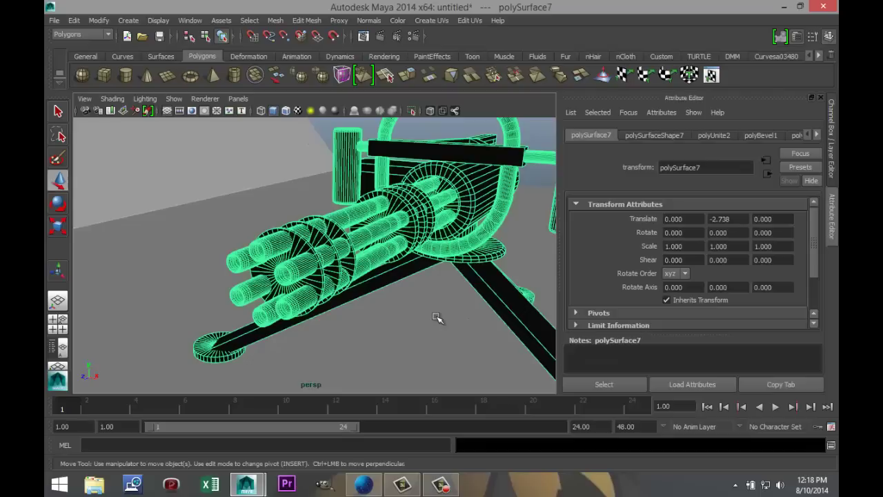
{"action": "left_click_drag", "start_coordinate": [438, 317], "coordinate": [420, 318], "text": "alt"}
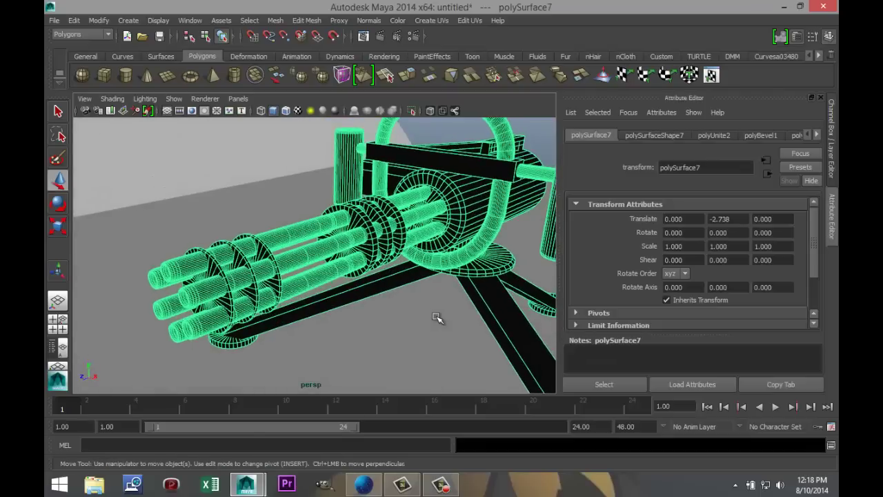
{"action": "left_click", "coordinate": [275, 21]}
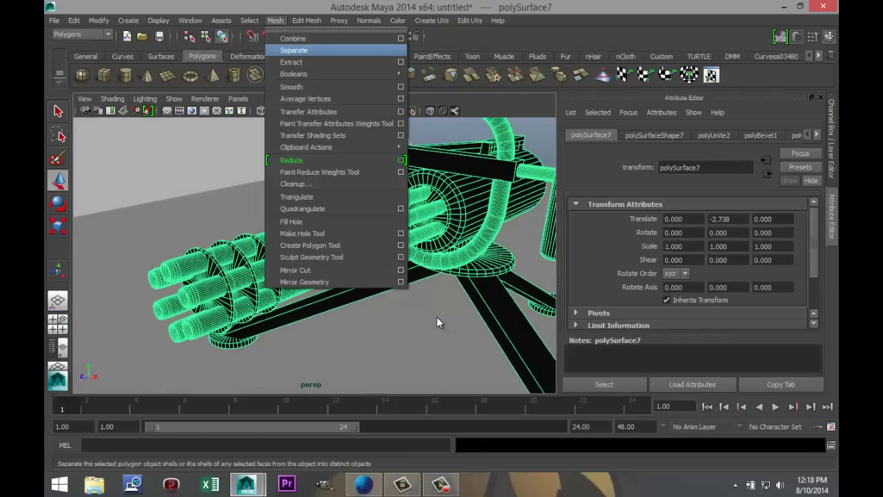
{"action": "left_click", "coordinate": [296, 50]}
- Select the three discs near the muzzle end of the barrels and display the scene in wireframe
{"action": "left_click", "coordinate": [219, 298]}
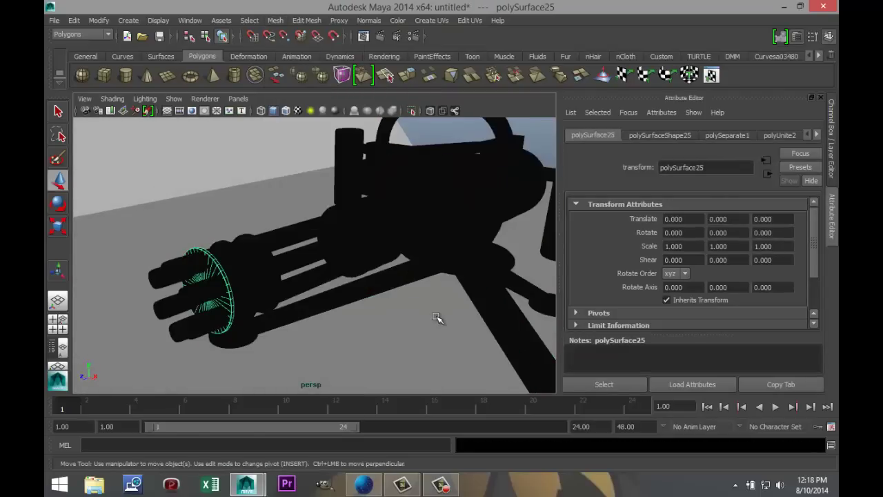
{"action": "left_click", "coordinate": [245, 281], "text": "shift"}
{"action": "left_click", "coordinate": [266, 273], "text": "shift"}
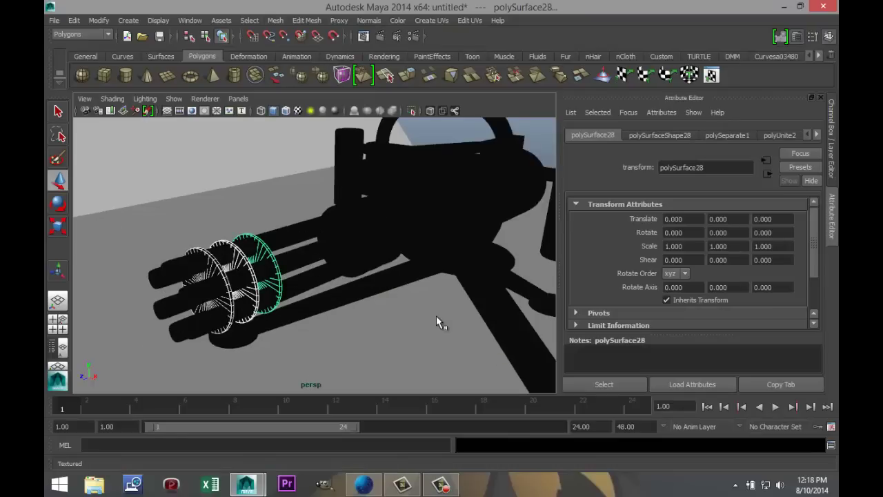
{"action": "key", "text": "4"}
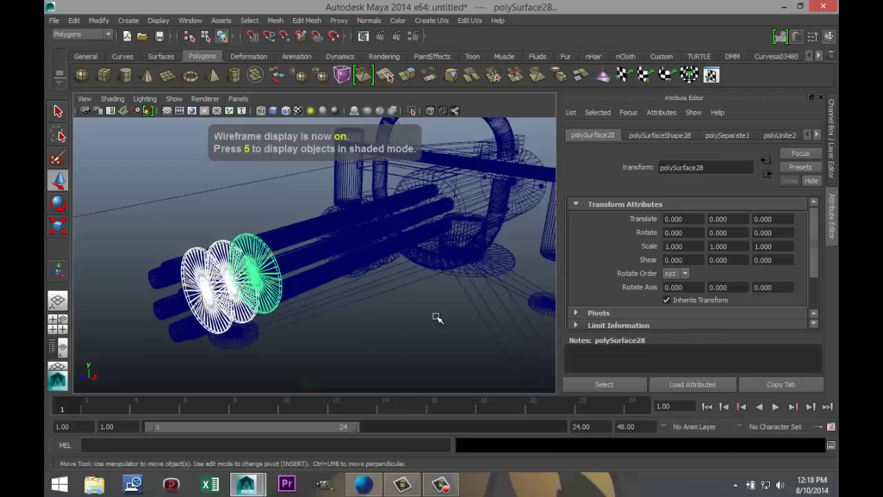
- Add the three discs at the rear of the barrels and the two upright grip cylinders to the selection
{"action": "left_click_drag", "start_coordinate": [437, 317], "coordinate": [438, 318], "text": "alt"}
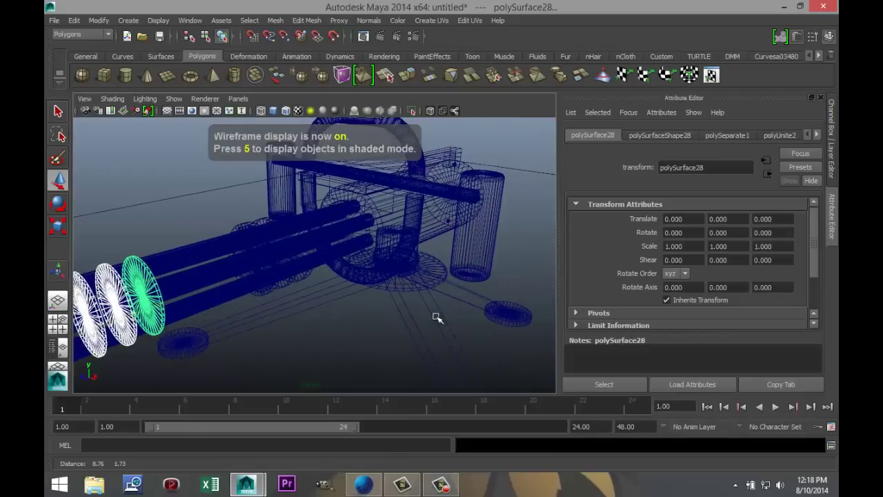
{"action": "key", "text": "ctrl+z"}
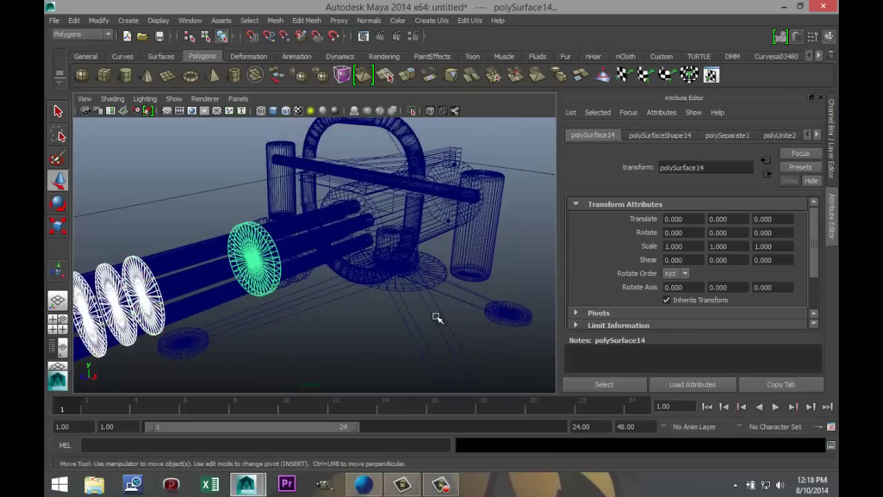
{"action": "key", "text": "ctrl+z"}
{"action": "key", "text": "ctrl+z"}
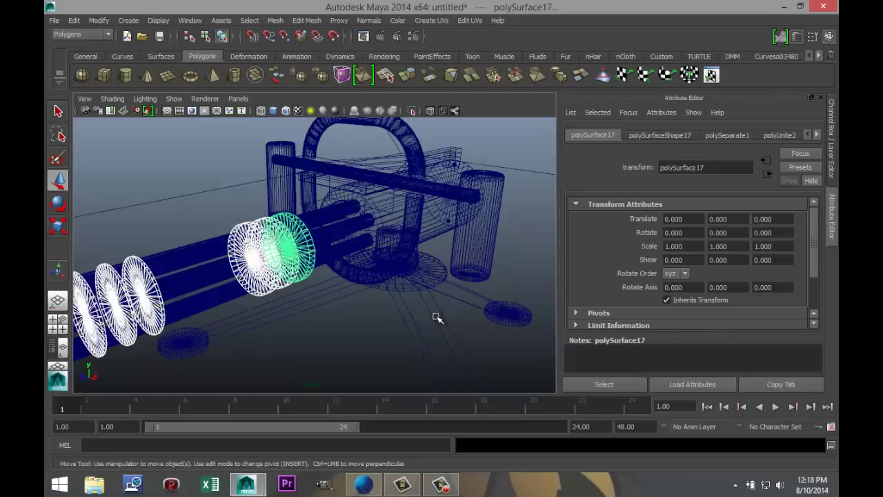
{"action": "key", "text": "ctrl+z"}
{"action": "key", "text": "ctrl+z"}
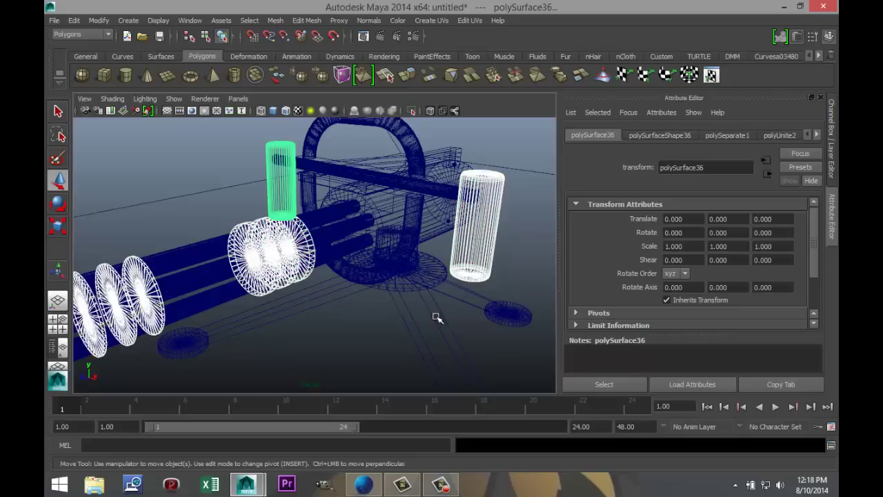
- Add the round tripod mounting plate and the three foot discs to the selection
{"action": "key", "text": "ctrl+z"}
{"action": "left_click_drag", "start_coordinate": [436, 317], "coordinate": [436, 317], "text": "alt"}
{"action": "key", "text": "ctrl+z"}
{"action": "key", "text": "ctrl+z"}
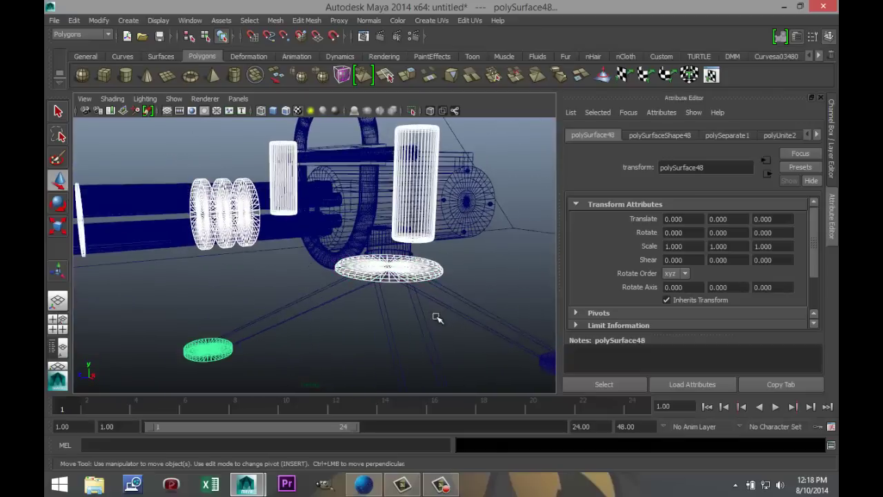
{"action": "key", "text": "ctrl+z"}
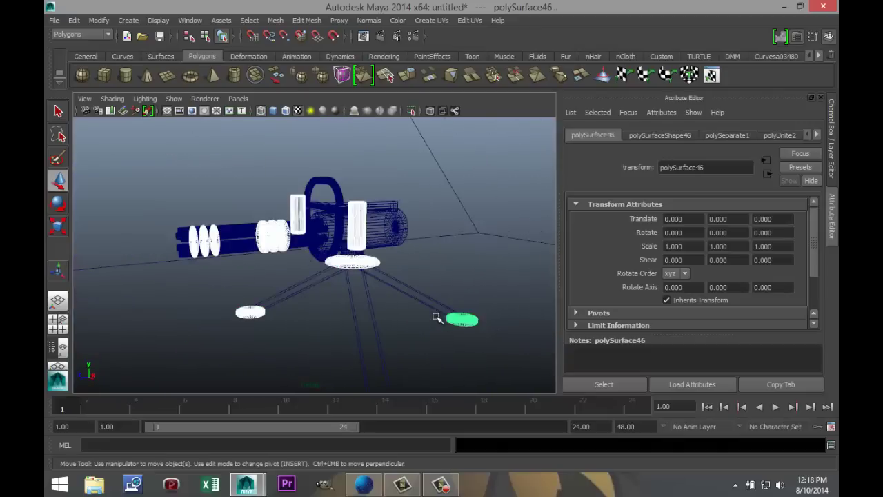
{"action": "middle_click_drag", "start_coordinate": [436, 318], "coordinate": [436, 316], "text": "alt"}
{"action": "key", "text": "ctrl+z"}
{"action": "scroll", "coordinate": [437, 318], "scroll_direction": "down", "scroll_amount": 5}
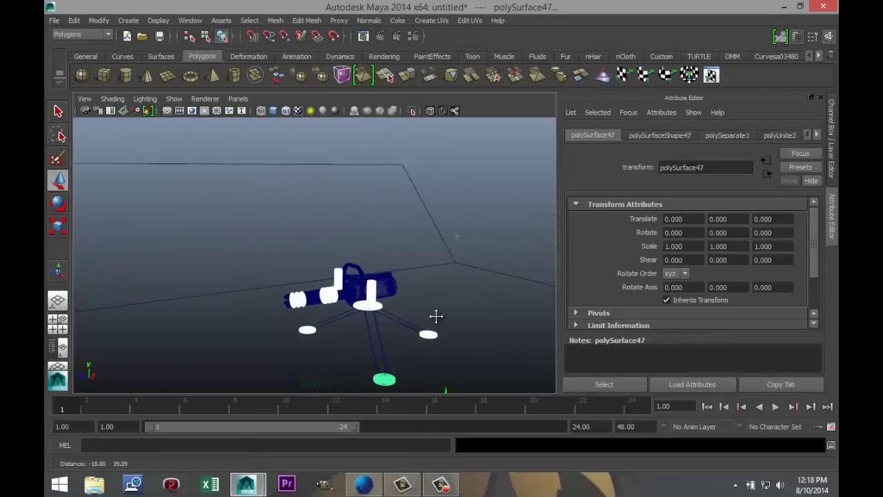
{"action": "scroll", "coordinate": [436, 316], "scroll_direction": "up", "scroll_amount": 5}
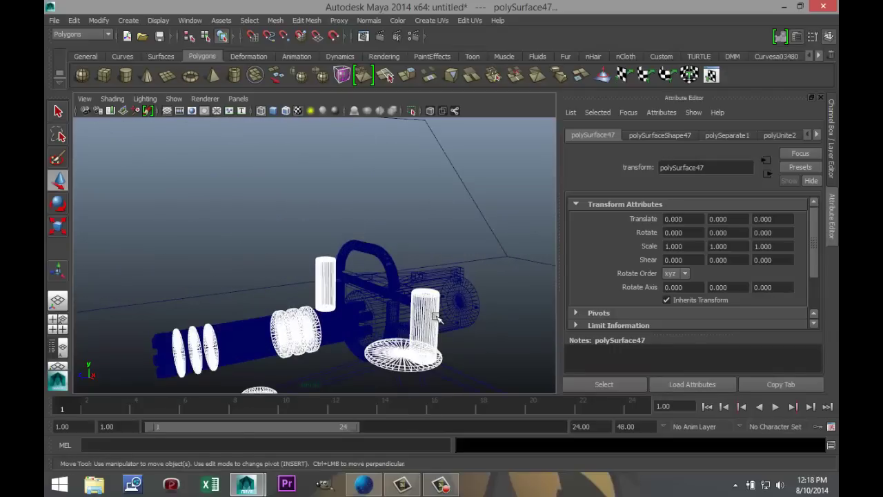
- Add the arched carrying handle, the crossbar between the grips and the rail on top of the body to the selection
{"action": "key", "text": "ctrl+z"}
{"action": "middle_click_drag", "start_coordinate": [436, 316], "coordinate": [437, 317], "text": "alt"}
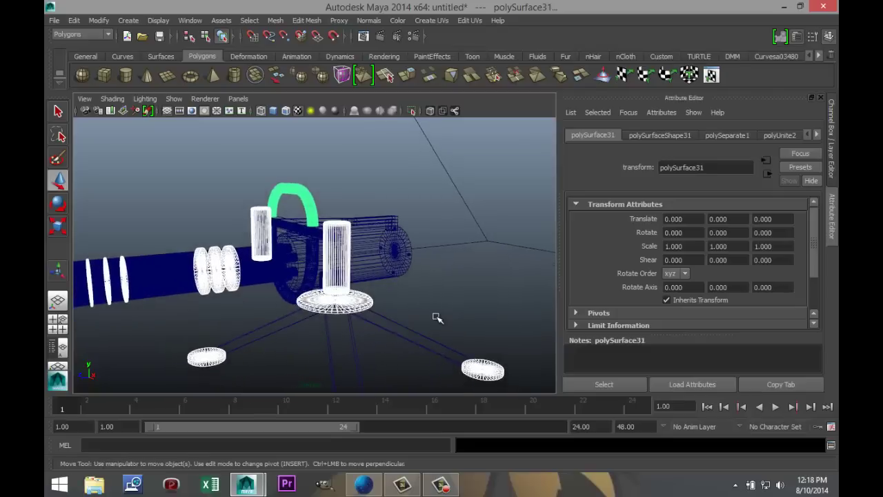
{"action": "left_click_drag", "start_coordinate": [437, 318], "coordinate": [436, 318], "text": "alt"}
{"action": "scroll", "coordinate": [436, 317], "scroll_direction": "up", "scroll_amount": 4}
{"action": "left_click", "coordinate": [185, 208], "text": "shift"}
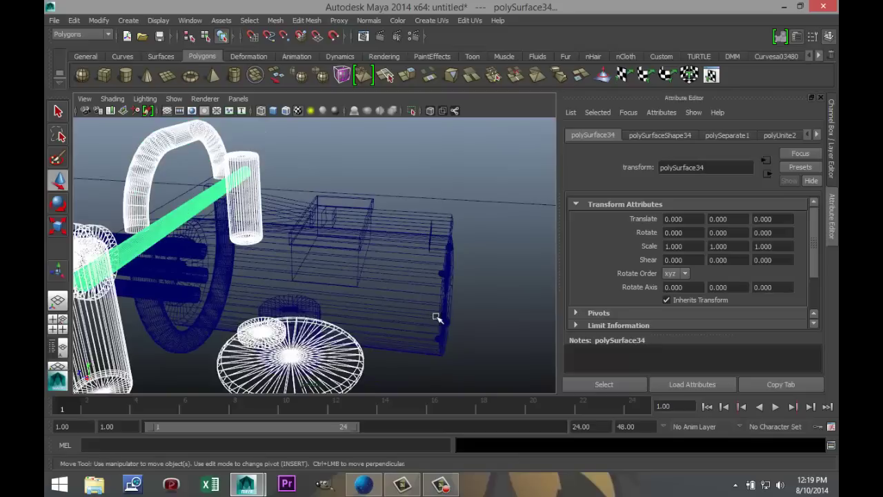
{"action": "left_click", "coordinate": [400, 219], "text": "shift"}
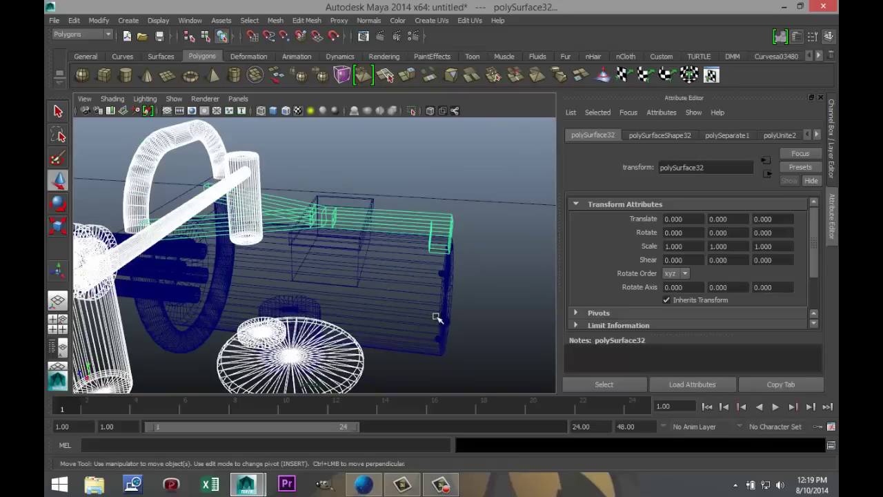
- Add the small lower sphere on the body's rear face to the selection, leaving the body cylinder out
{"action": "left_click_drag", "start_coordinate": [436, 317], "coordinate": [436, 317], "text": "alt"}
{"action": "left_click", "coordinate": [374, 303], "text": "shift"}
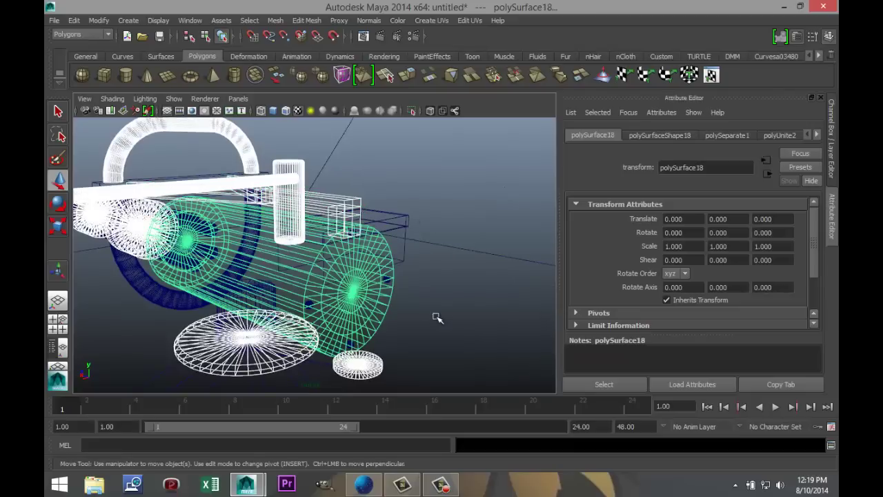
{"action": "scroll", "coordinate": [436, 317], "scroll_direction": "up", "scroll_amount": 3}
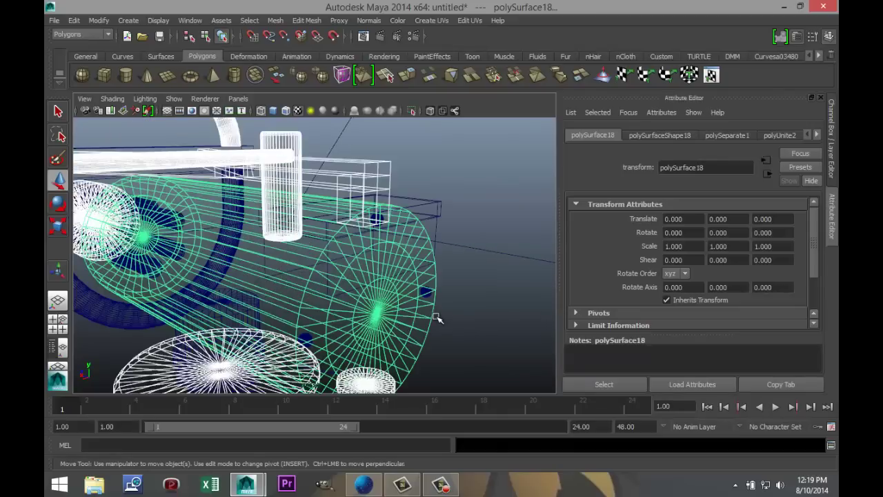
{"action": "key", "text": "ctrl+z"}
{"action": "left_click", "coordinate": [305, 339], "text": "shift"}
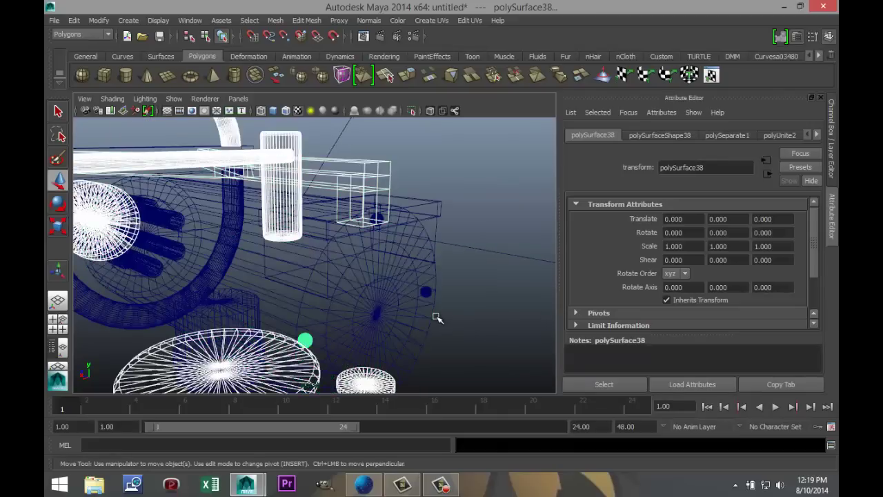
{"action": "left_click", "coordinate": [437, 318], "text": "shift"}
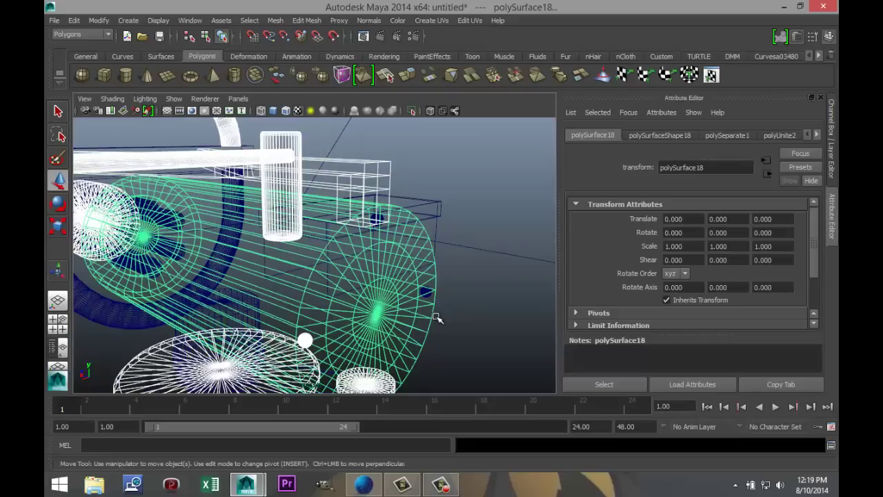
{"action": "left_click", "coordinate": [436, 317], "text": "shift"}
{"action": "left_click", "coordinate": [436, 317], "text": "shift"}
{"action": "left_click", "coordinate": [436, 318], "text": "shift"}
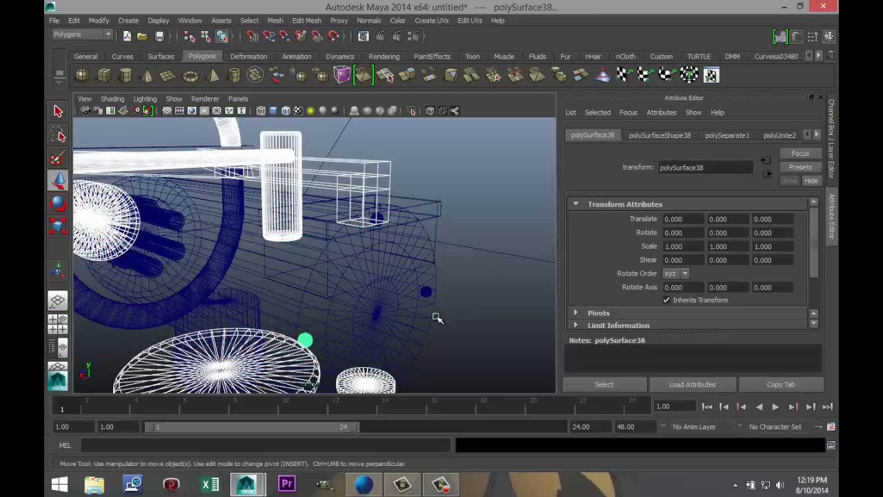
- Add the small sphere at the outer side of the body's rear face to the selection
{"action": "scroll", "coordinate": [436, 318], "scroll_direction": "up", "scroll_amount": 4}
{"action": "scroll", "coordinate": [436, 317], "scroll_direction": "down", "scroll_amount": 3}
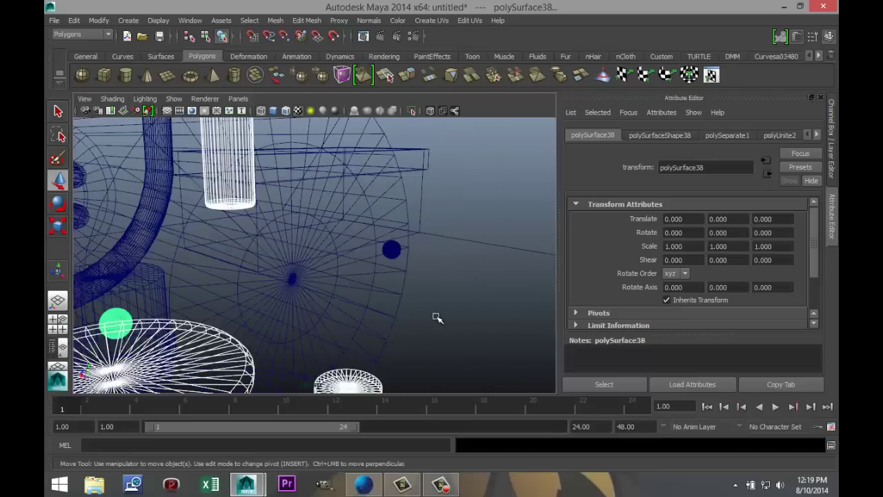
{"action": "left_click", "coordinate": [436, 317]}
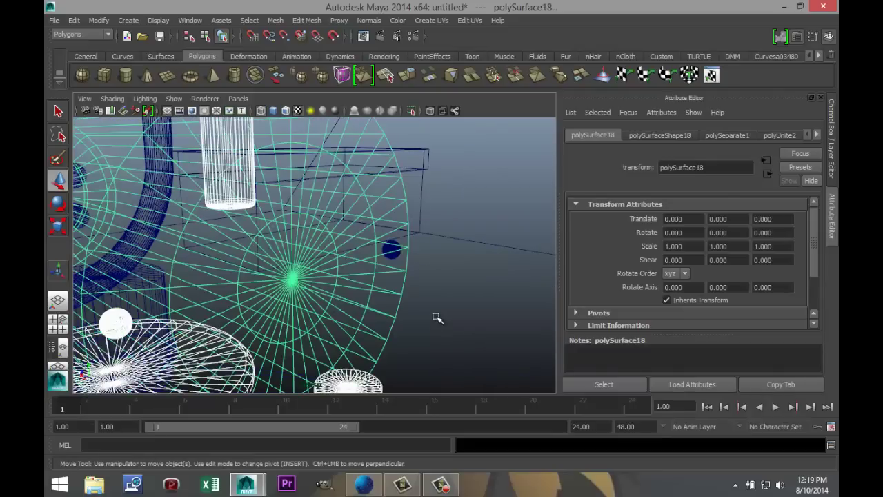
{"action": "left_click", "coordinate": [436, 317]}
{"action": "key", "text": "ctrl+z"}
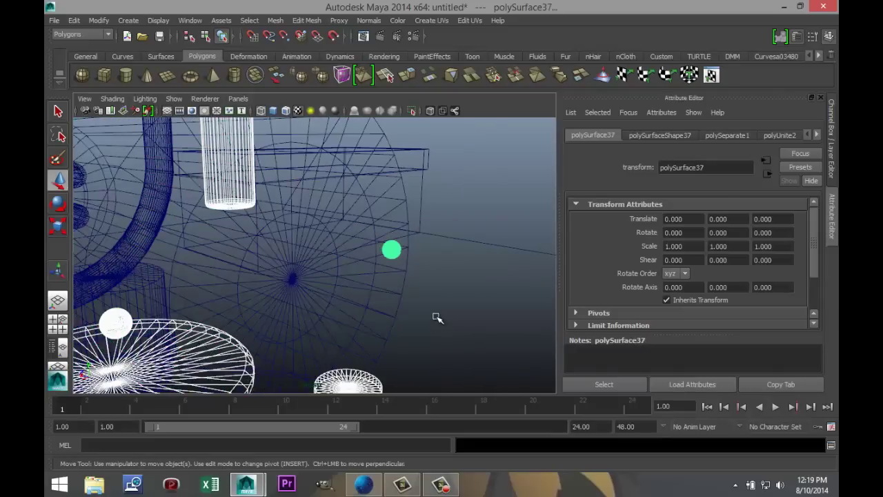
- Add the large body cylinder to the selection
{"action": "middle_click_drag", "start_coordinate": [437, 317], "coordinate": [438, 318], "text": "alt"}
{"action": "left_click_drag", "start_coordinate": [437, 317], "coordinate": [436, 317], "text": "alt"}
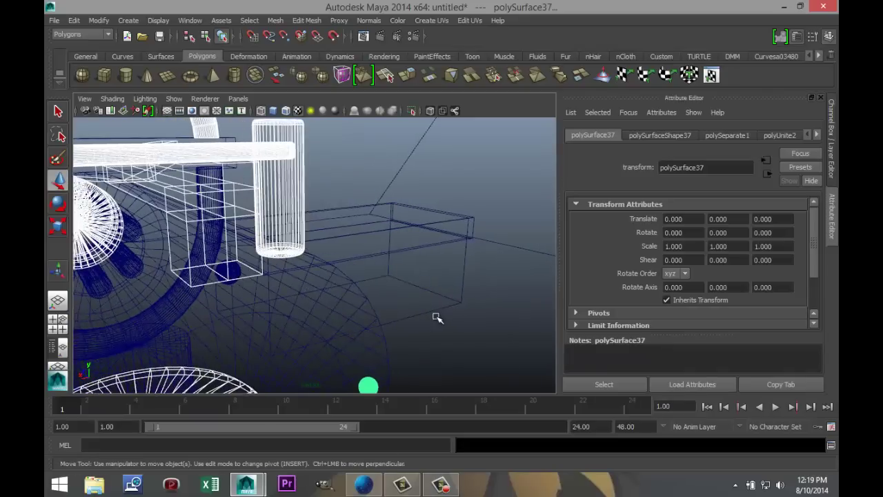
{"action": "key", "text": "ctrl+z"}
{"action": "key", "text": "ctrl+z"}
{"action": "key", "text": "ctrl+z"}
{"action": "key", "text": "ctrl+z"}
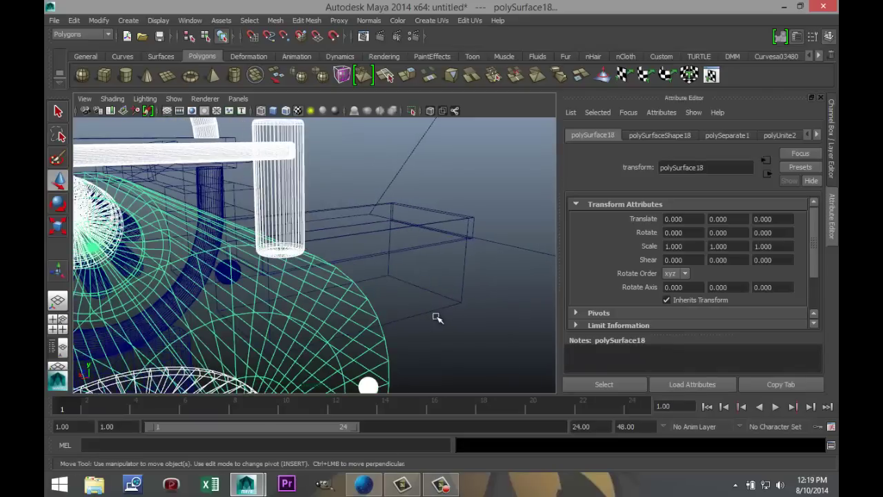
{"action": "key", "text": "ctrl+z"}
- Add the small upper sphere on the body's rear face to the selection
{"action": "scroll", "coordinate": [436, 317], "scroll_direction": "up", "scroll_amount": 2}
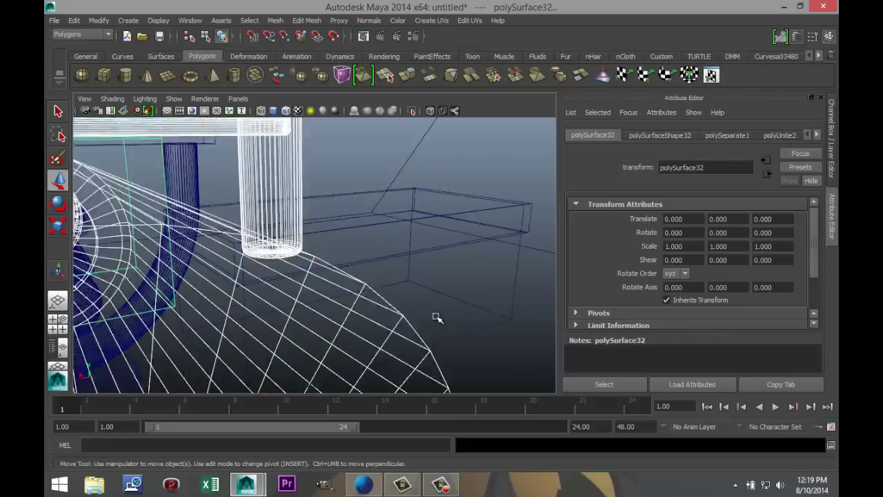
{"action": "scroll", "coordinate": [437, 318], "scroll_direction": "down", "scroll_amount": 2}
{"action": "scroll", "coordinate": [437, 317], "scroll_direction": "up", "scroll_amount": 6}
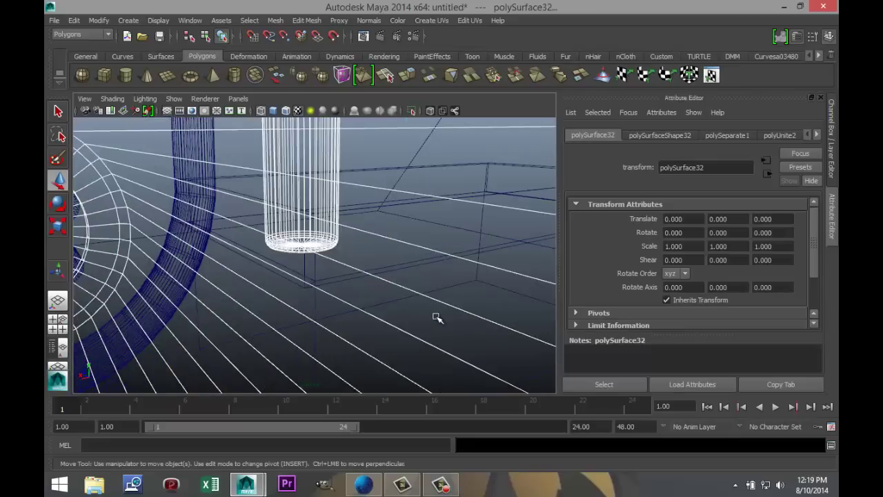
{"action": "scroll", "coordinate": [437, 317], "scroll_direction": "down", "scroll_amount": 2}
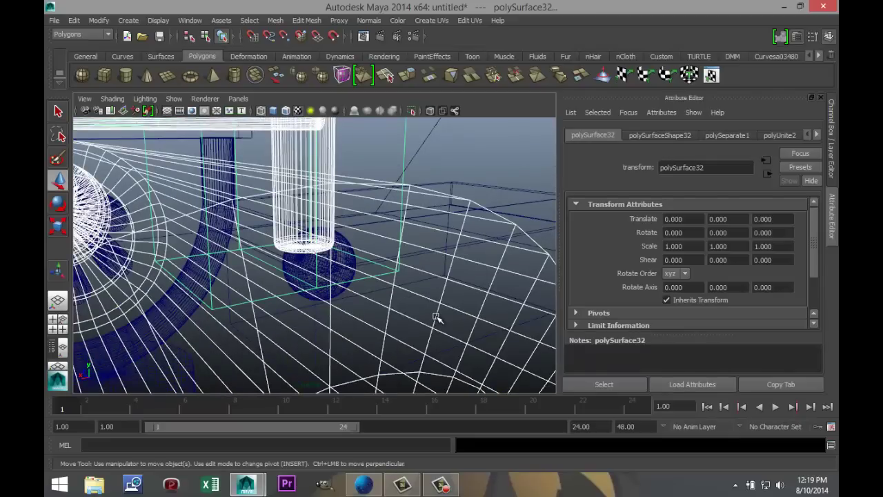
{"action": "key", "text": "ctrl+z"}
{"action": "key", "text": "ctrl+z"}
{"action": "key", "text": "ctrl+z"}
{"action": "scroll", "coordinate": [437, 317], "scroll_direction": "down", "scroll_amount": 5}
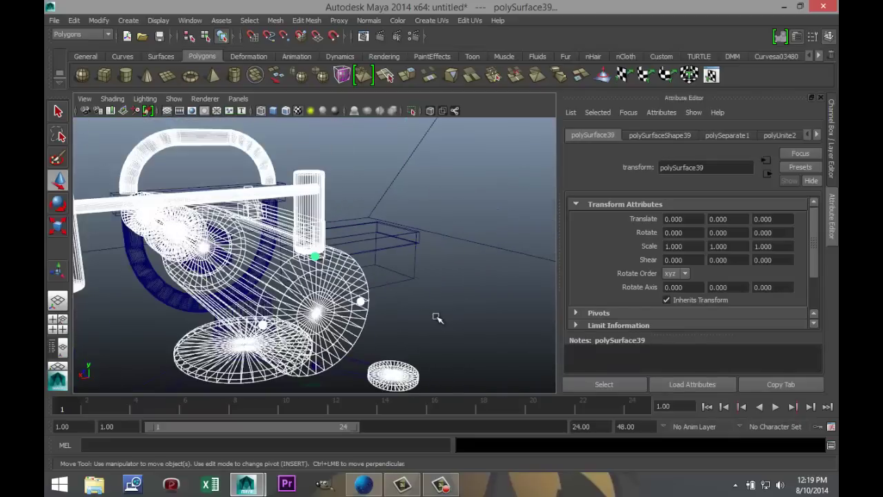
- Add the lowest small sphere on the body's rear face and the box behind the body to the selection, leaving out the large body cylinder
{"action": "scroll", "coordinate": [437, 317], "scroll_direction": "up", "scroll_amount": 6}
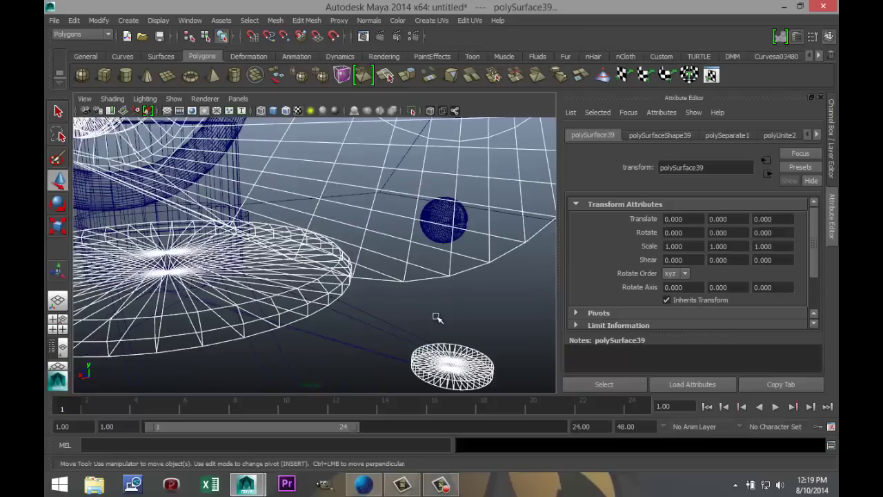
{"action": "key", "text": "ctrl+z"}
{"action": "scroll", "coordinate": [437, 317], "scroll_direction": "down", "scroll_amount": 5}
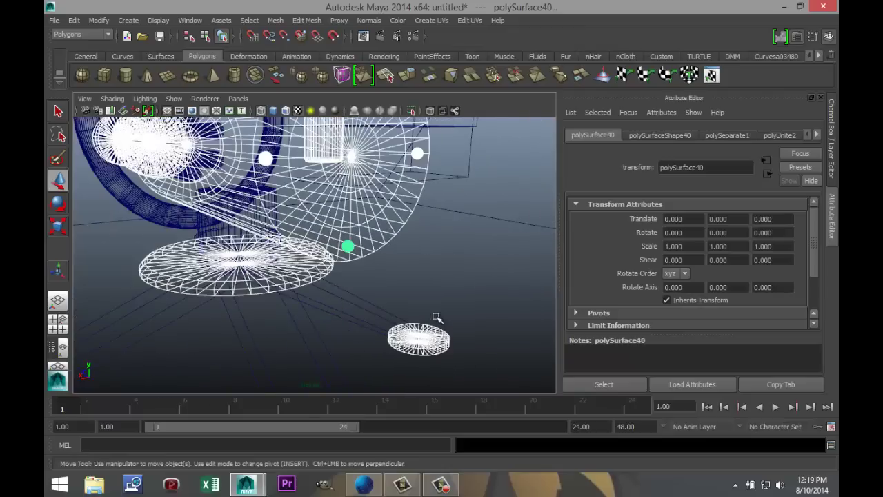
{"action": "key", "text": "ctrl+z"}
{"action": "scroll", "coordinate": [437, 318], "scroll_direction": "down", "scroll_amount": 8}
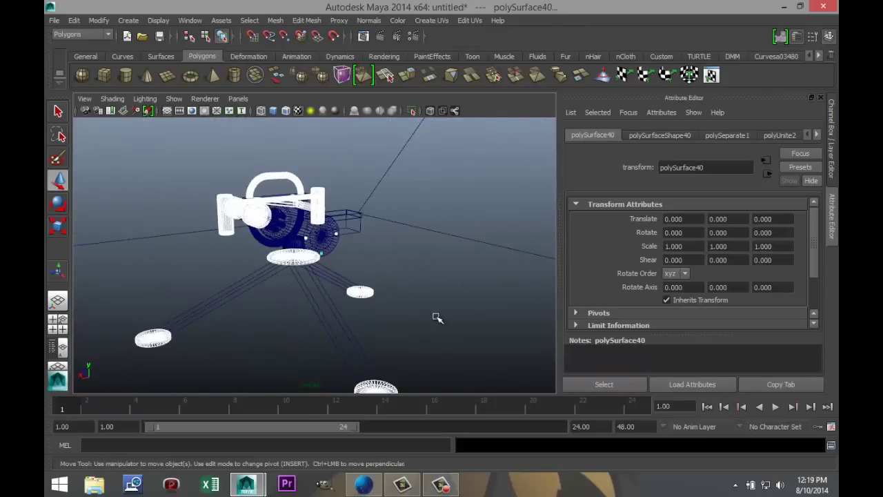
{"action": "scroll", "coordinate": [437, 317], "scroll_direction": "up", "scroll_amount": 2}
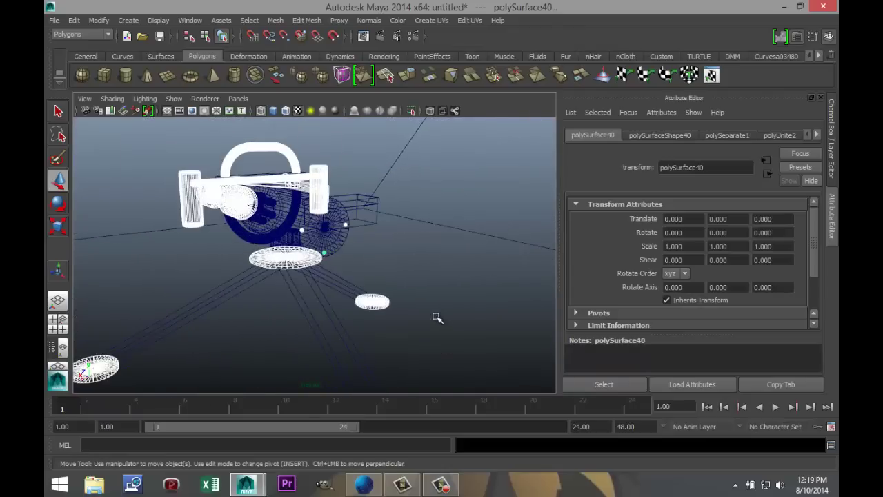
{"action": "key", "text": "ctrl+z"}
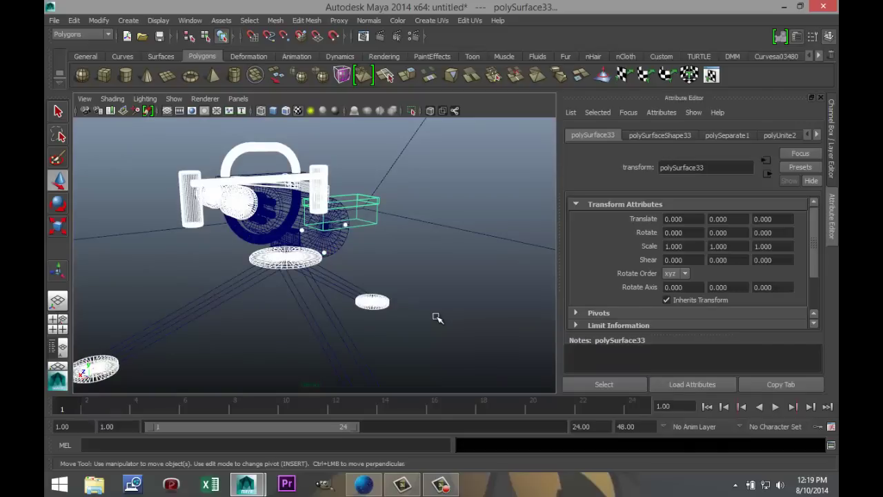
- Assign a new mia_material_x material to the selected parts
{"action": "right_click", "coordinate": [437, 317]}
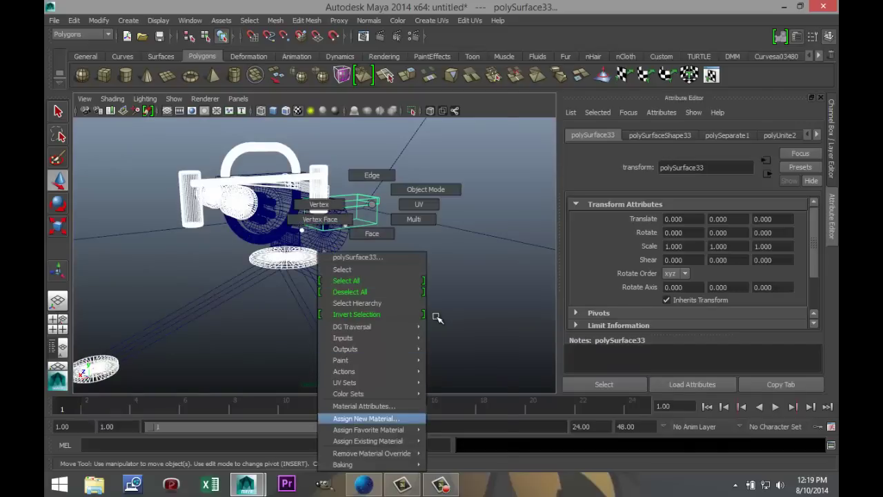
{"action": "left_click", "coordinate": [367, 419]}
{"action": "double_click", "coordinate": [333, 99]}
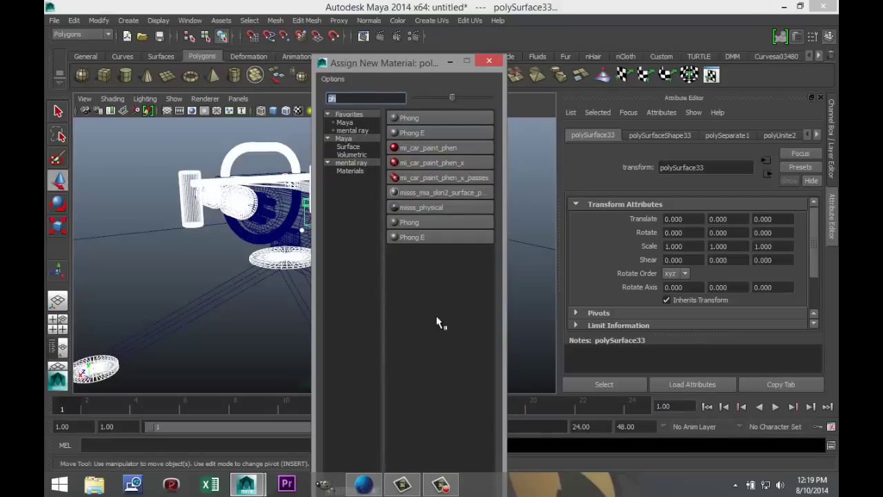
{"action": "type", "text": "mia"}
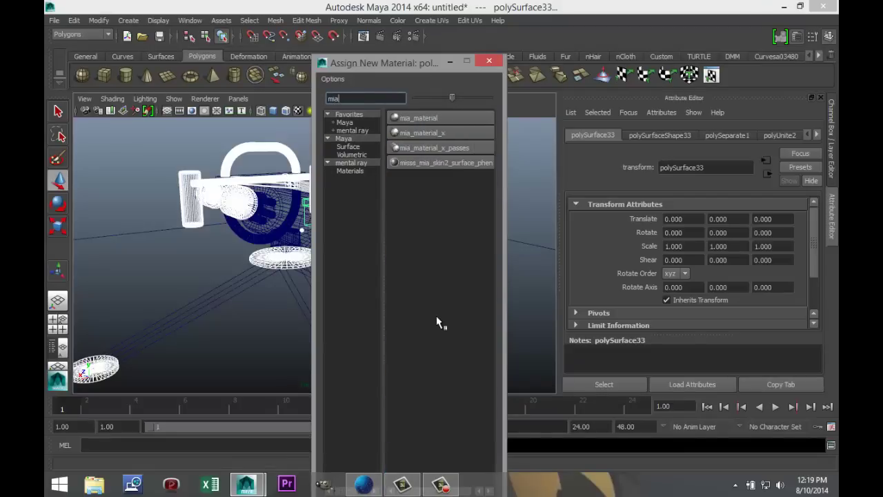
{"action": "left_click", "coordinate": [423, 133]}
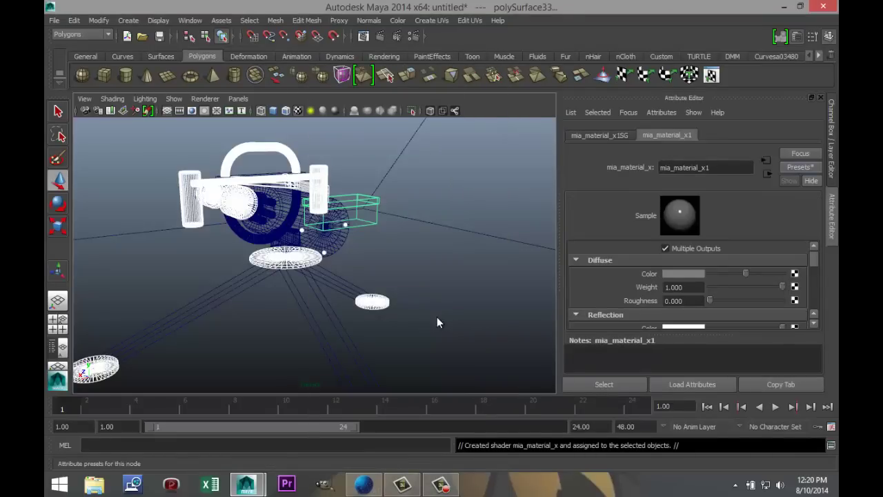
- Replace the new material's settings with the Chrome preset and show the scene in shaded display
{"action": "left_click", "coordinate": [801, 167]}
{"action": "mouse_move", "coordinate": [734, 198]}
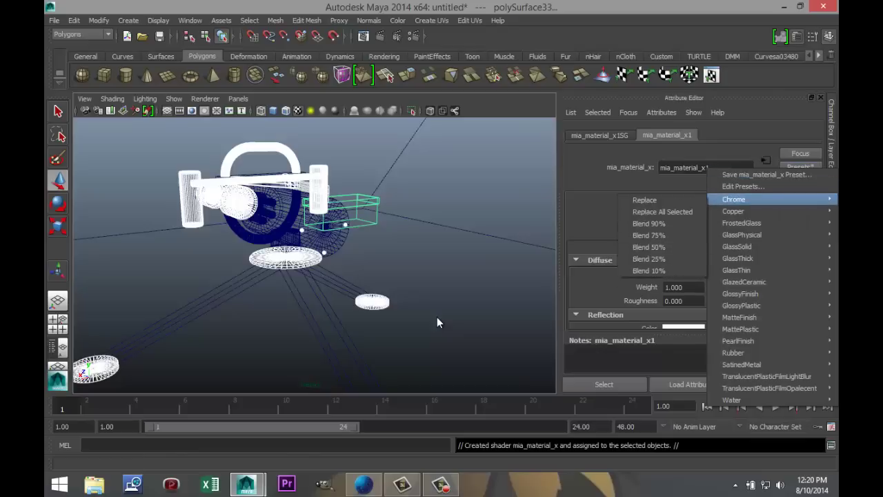
{"action": "left_click", "coordinate": [645, 199]}
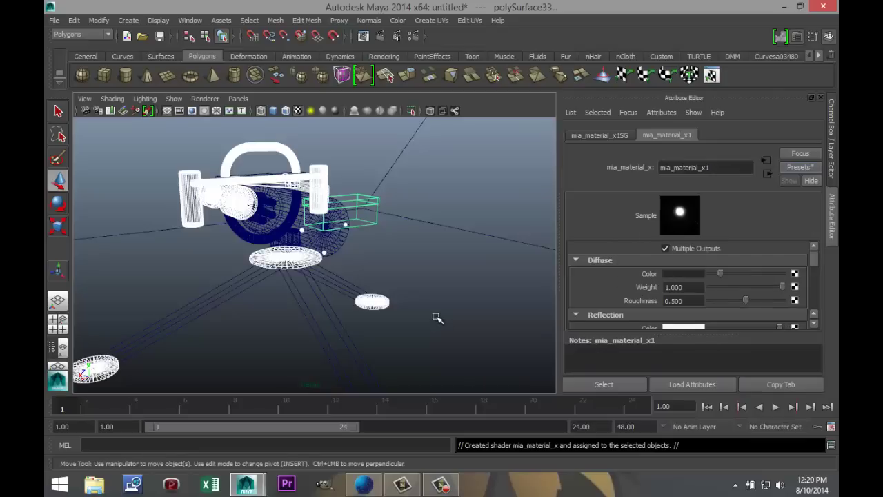
{"action": "scroll", "coordinate": [437, 317], "scroll_direction": "down", "scroll_amount": 3}
{"action": "key", "text": "5"}
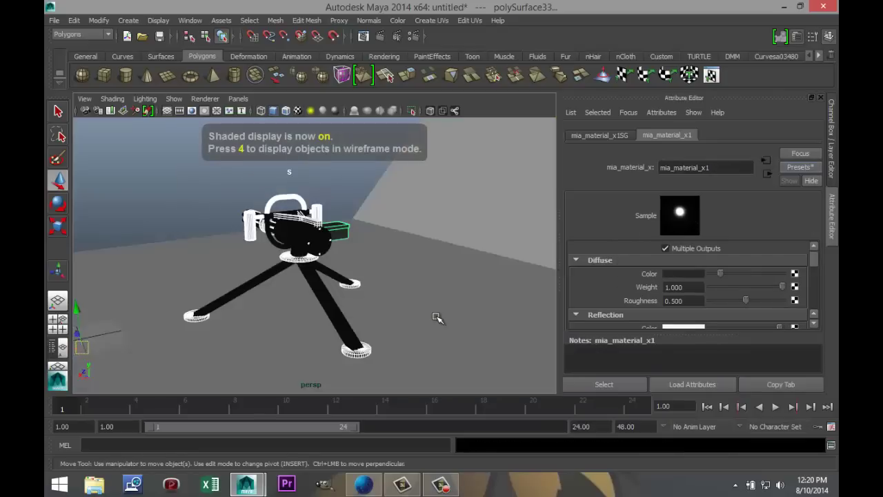
{"action": "left_click_drag", "start_coordinate": [438, 317], "coordinate": [436, 317], "text": "alt"}
{"action": "scroll", "coordinate": [436, 317], "scroll_direction": "down", "scroll_amount": 3}
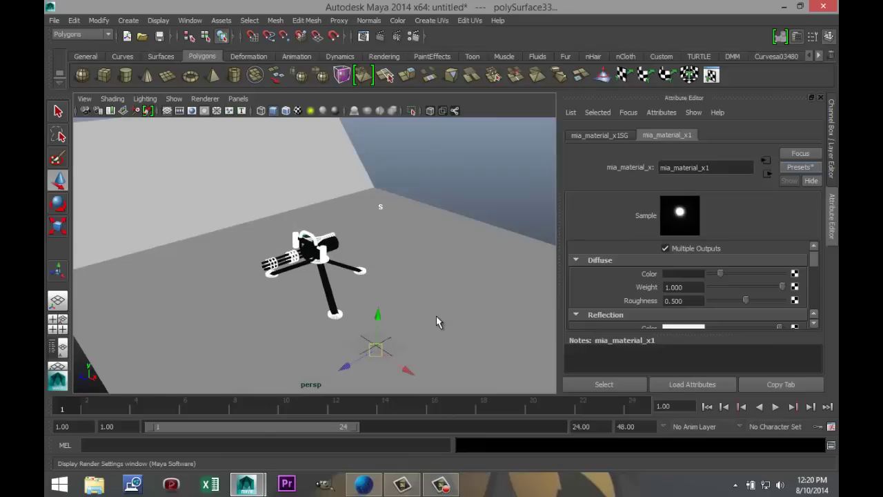
- Set the renderer to mental ray and create image based lighting for the scene
{"action": "left_click", "coordinate": [413, 36]}
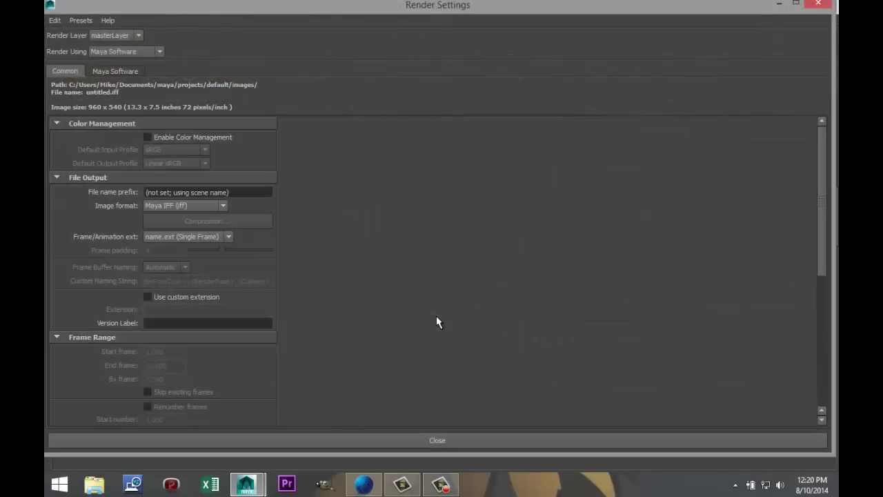
{"action": "left_click", "coordinate": [127, 52]}
{"action": "left_click", "coordinate": [105, 87]}
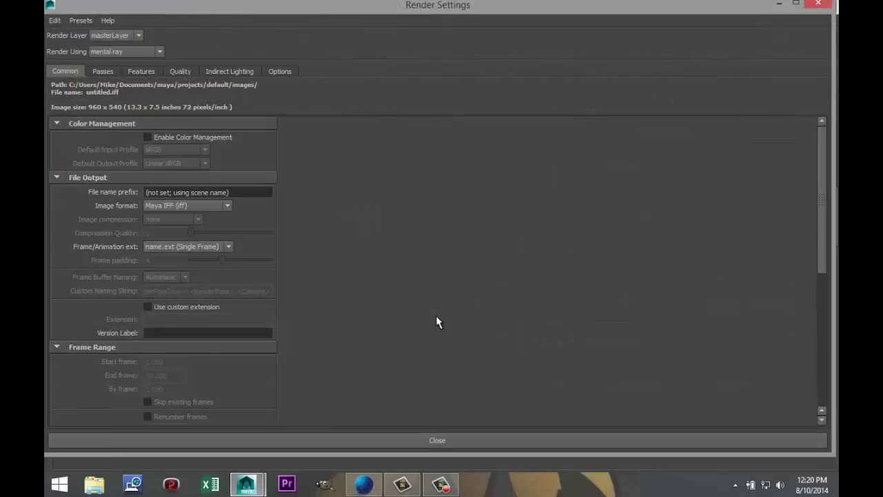
{"action": "left_click", "coordinate": [229, 72]}
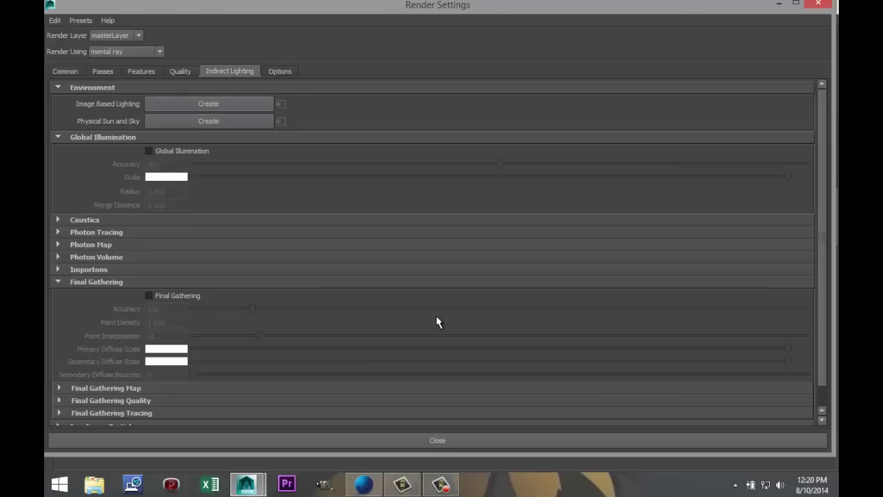
{"action": "left_click", "coordinate": [208, 103]}
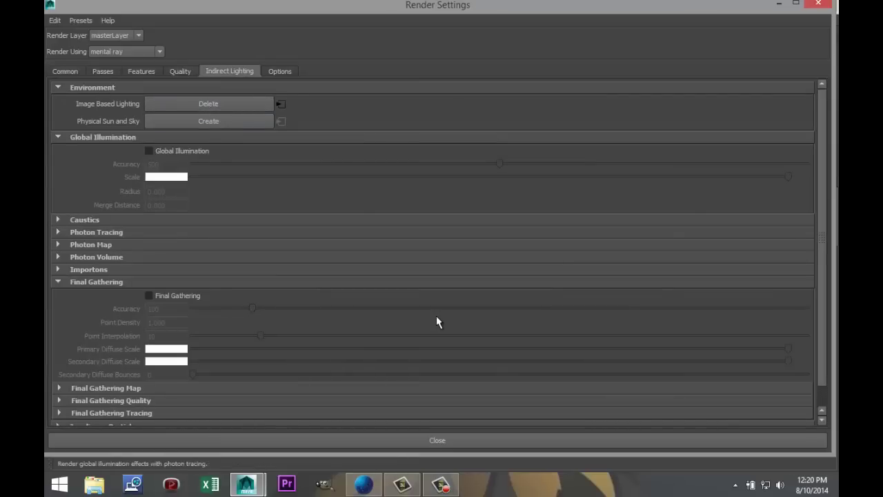
{"action": "left_click", "coordinate": [779, 4]}
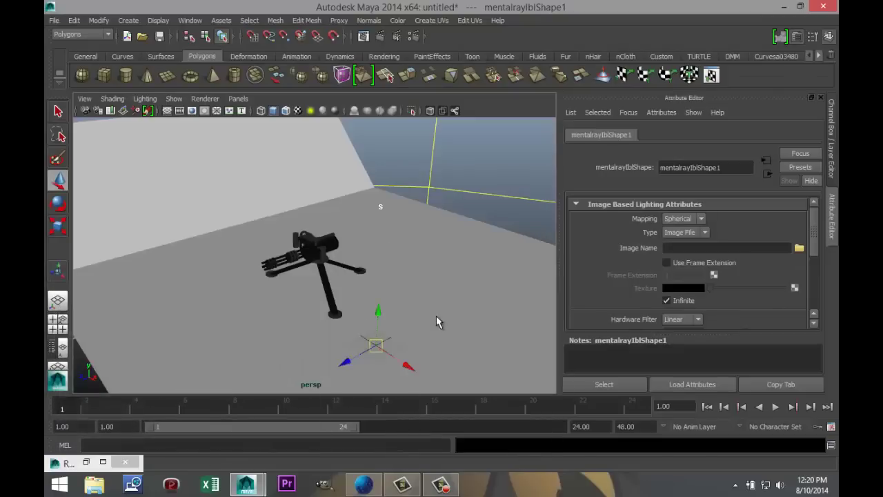
- Load Sunny office street.hdr from the maya\HDRI folder in Documents as the image for the image based lighting
{"action": "left_click", "coordinate": [799, 248]}
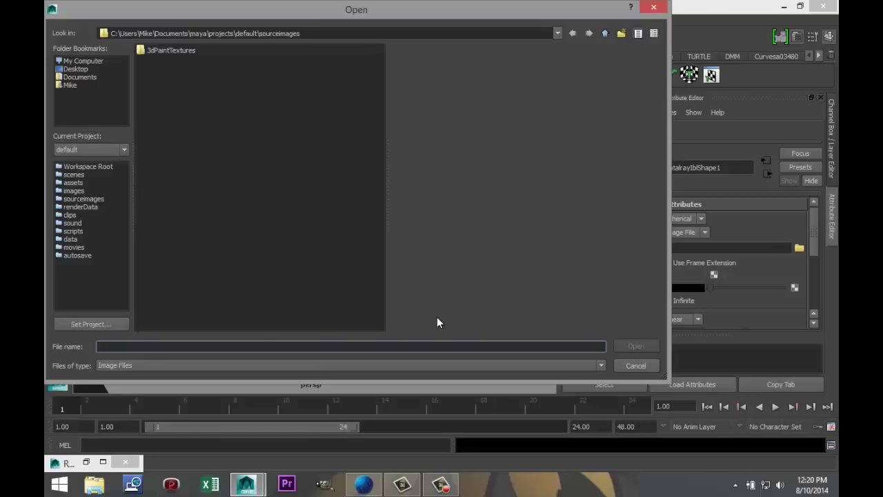
{"action": "left_click", "coordinate": [81, 77]}
{"action": "double_click", "coordinate": [155, 139]}
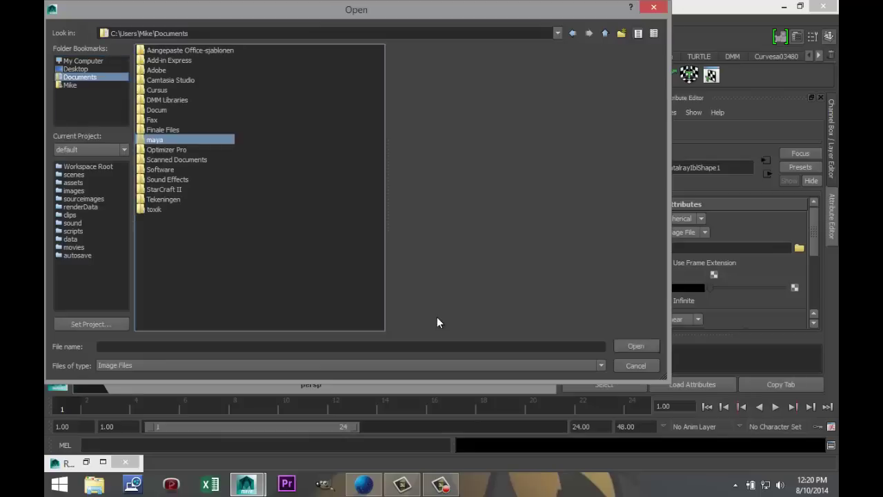
{"action": "double_click", "coordinate": [154, 60]}
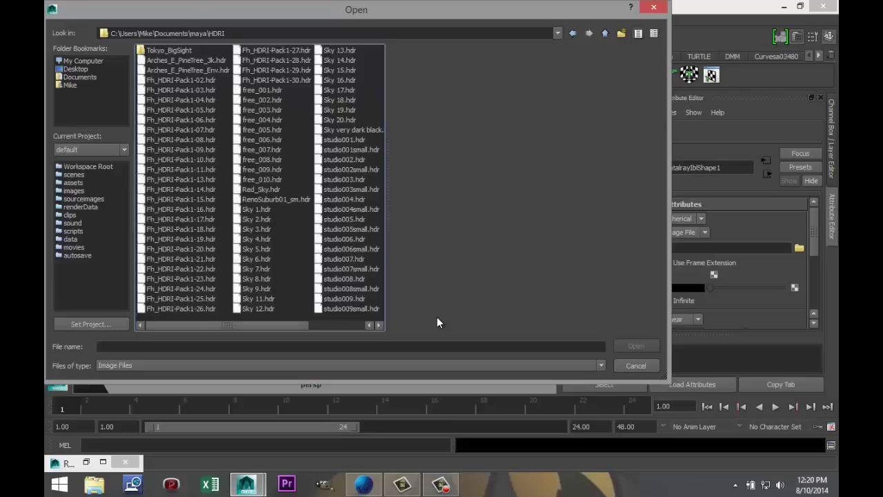
{"action": "left_click_drag", "start_coordinate": [227, 325], "coordinate": [283, 325]}
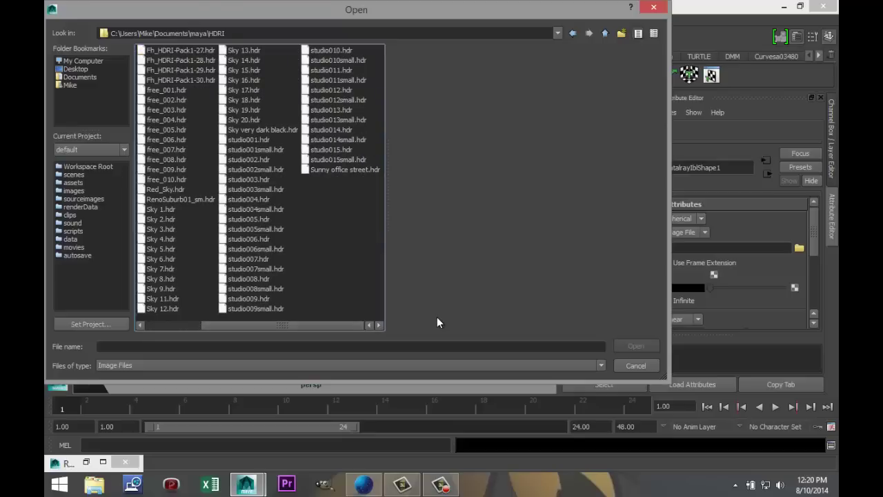
{"action": "left_click", "coordinate": [345, 170]}
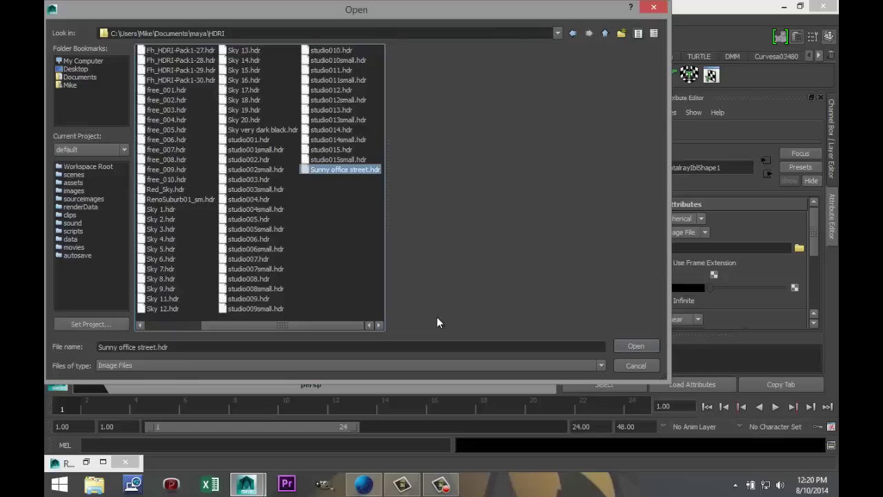
{"action": "key", "text": "Return"}
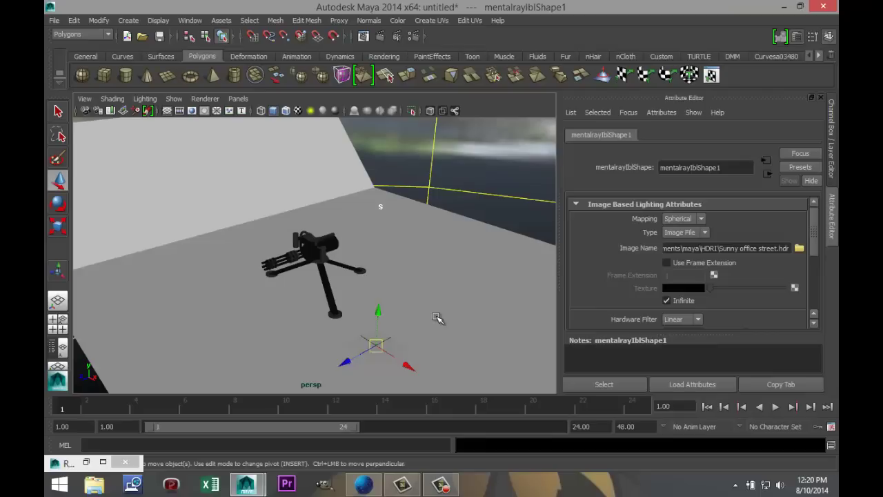
- Create an ambient light in the scene
{"action": "left_click", "coordinate": [129, 21]}
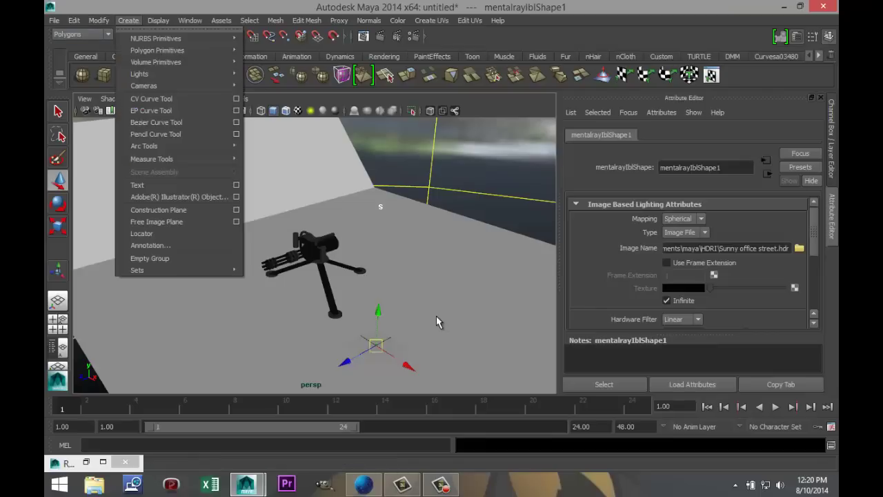
{"action": "mouse_move", "coordinate": [152, 74]}
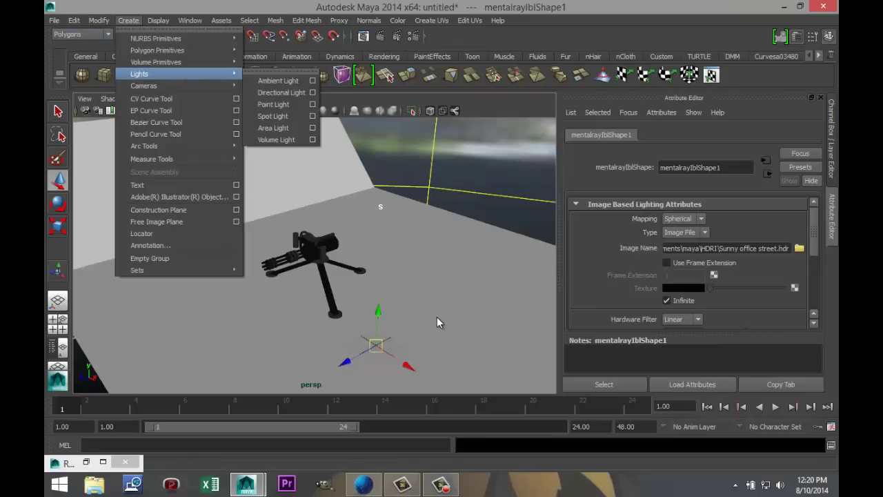
{"action": "left_click", "coordinate": [278, 81]}
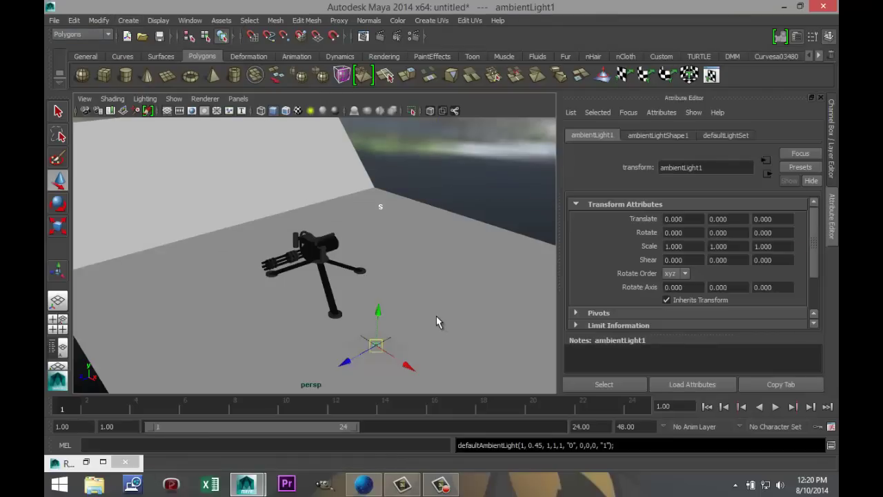
- Enable ray trace shadows for the ambient light and set its intensity to 0.1
{"action": "scroll", "coordinate": [690, 262], "scroll_direction": "down", "scroll_amount": 3}
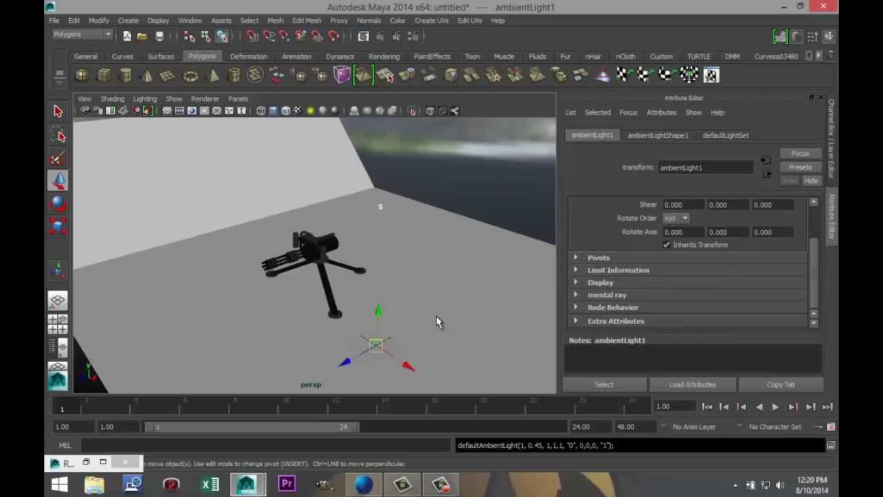
{"action": "scroll", "coordinate": [690, 262], "scroll_direction": "up", "scroll_amount": 3}
{"action": "left_click", "coordinate": [658, 135]}
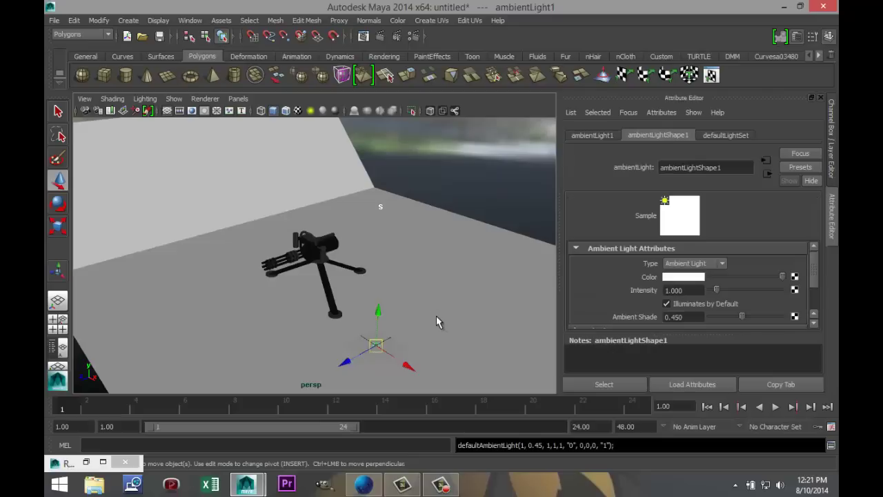
{"action": "scroll", "coordinate": [690, 283], "scroll_direction": "down", "scroll_amount": 2}
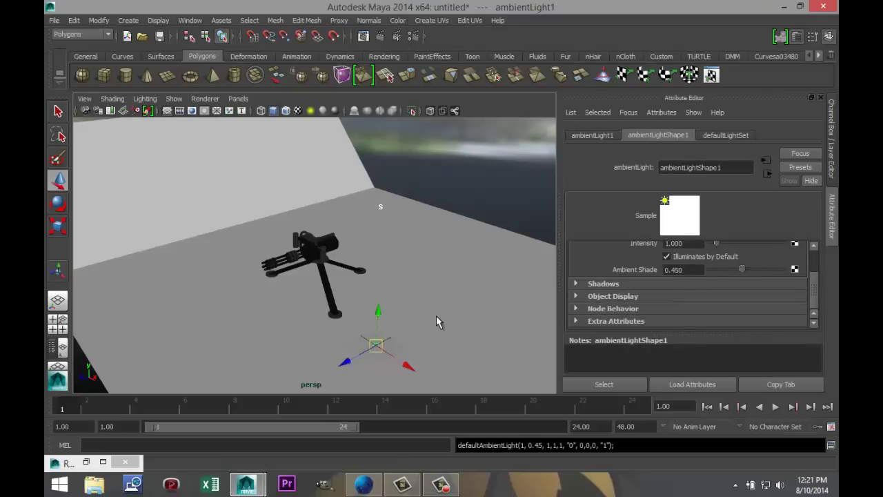
{"action": "left_click", "coordinate": [577, 284]}
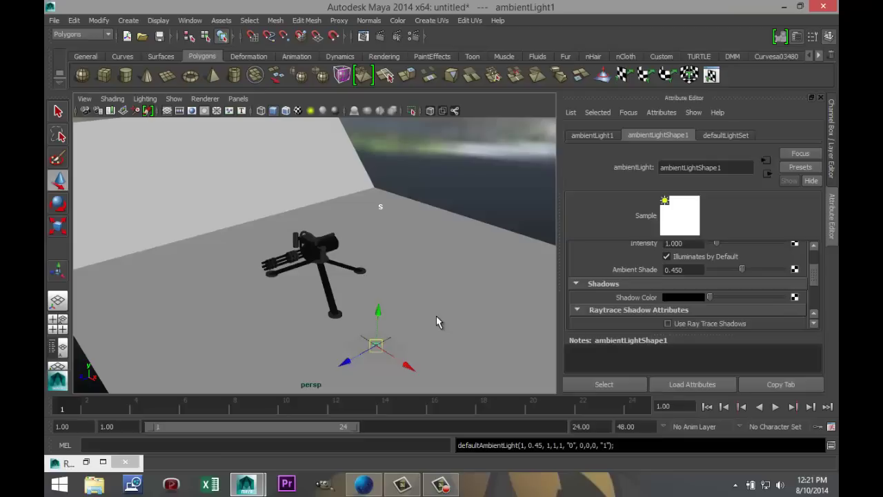
{"action": "left_click", "coordinate": [668, 323]}
{"action": "scroll", "coordinate": [667, 303], "scroll_direction": "up", "scroll_amount": 2}
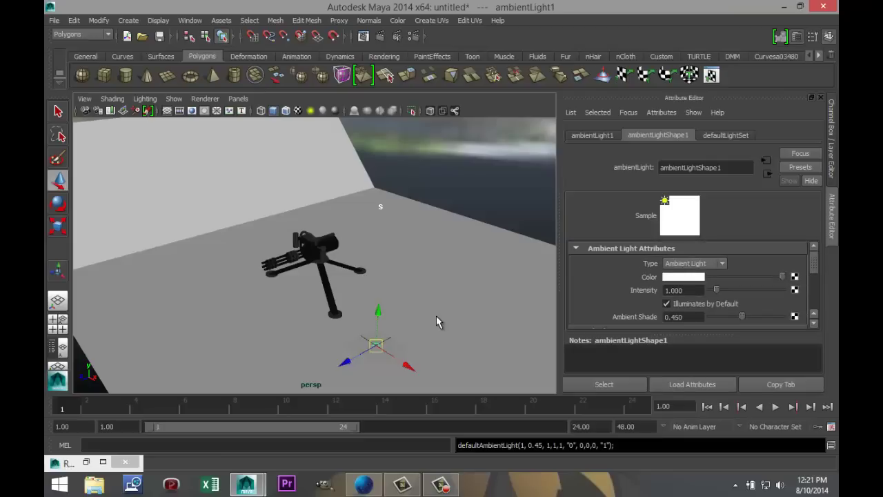
{"action": "left_click_drag", "start_coordinate": [687, 290], "coordinate": [660, 291]}
{"action": "type", "text": "0.1"}
{"action": "key", "text": "Return"}
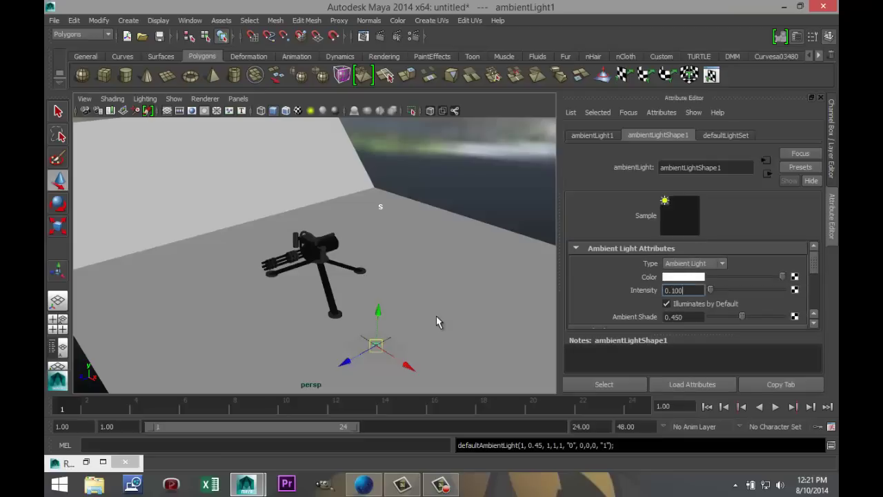
- Select the backdrop plane beneath and behind the minigun
{"action": "scroll", "coordinate": [438, 317], "scroll_direction": "up", "scroll_amount": 5}
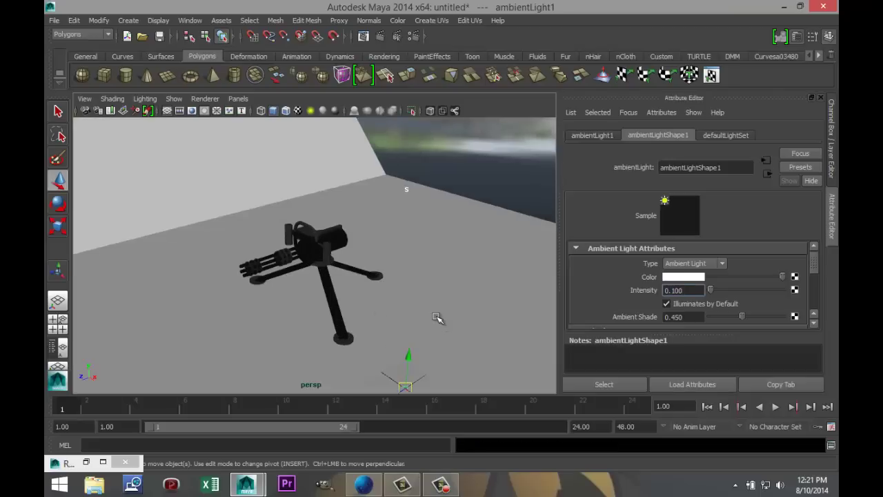
{"action": "middle_click_drag", "start_coordinate": [436, 317], "coordinate": [480, 272], "text": "alt"}
{"action": "left_click", "coordinate": [436, 316]}
{"action": "scroll", "coordinate": [436, 317], "scroll_direction": "down", "scroll_amount": 5}
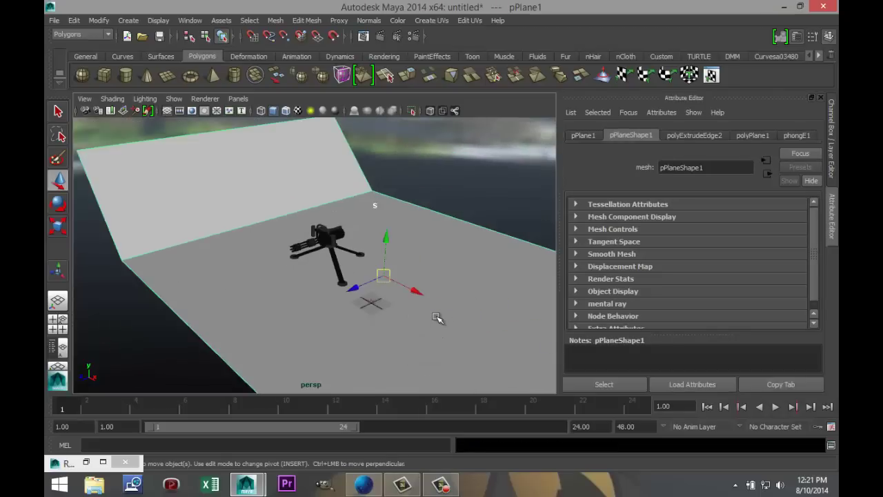
- Stretch the backdrop plane along its Z axis until it fills the view behind and beneath the minigun
{"action": "key", "text": "r"}
{"action": "left_click_drag", "start_coordinate": [342, 292], "coordinate": [277, 321]}
{"action": "scroll", "coordinate": [436, 317], "scroll_direction": "up", "scroll_amount": 8}
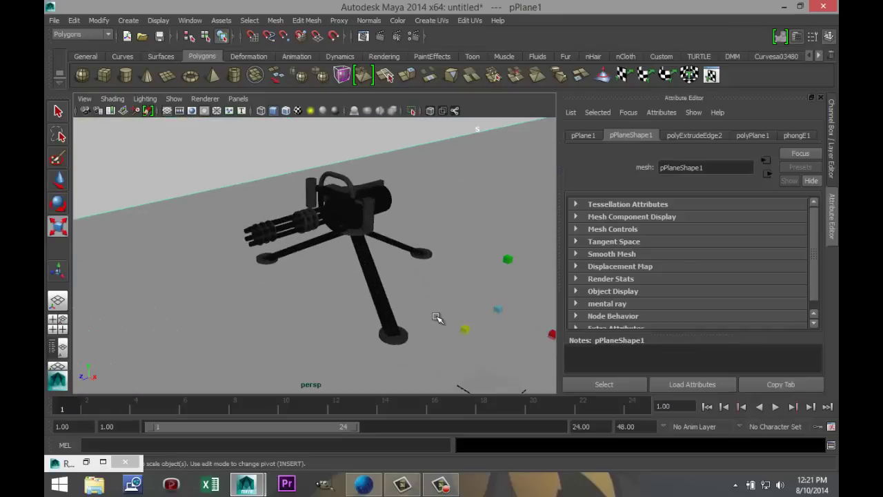
{"action": "mouse_move", "coordinate": [437, 317]}
{"action": "left_mouse_down", "text": "alt"}
{"action": "mouse_move", "coordinate": [461, 297]}
{"action": "mouse_move", "coordinate": [418, 316]}
{"action": "left_mouse_up", "text": "alt"}
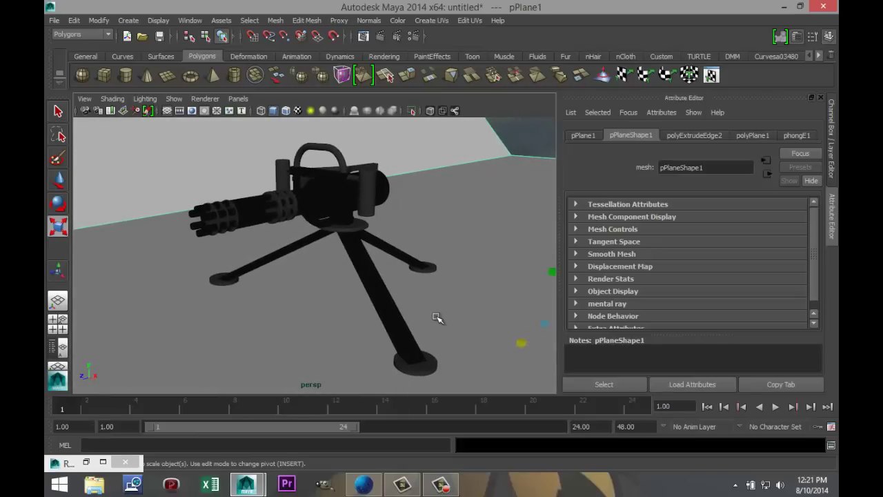
{"action": "left_click_drag", "start_coordinate": [521, 343], "coordinate": [497, 363]}
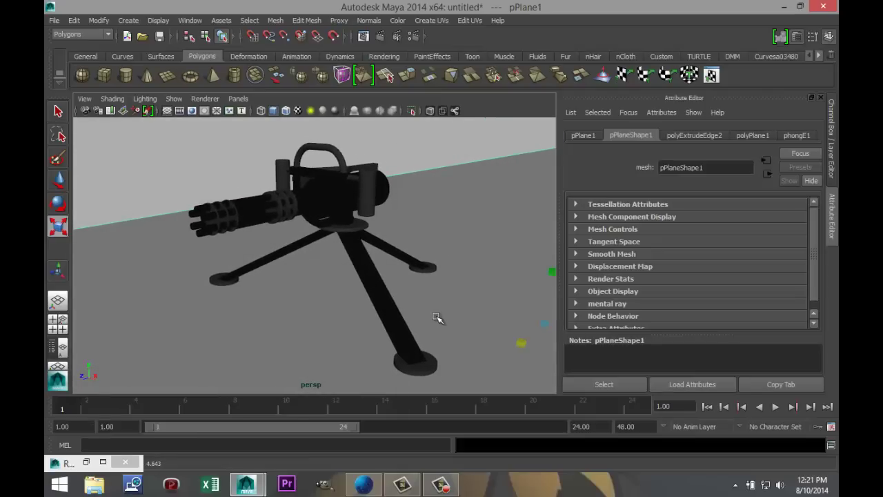
{"action": "left_click_drag", "start_coordinate": [436, 317], "coordinate": [422, 315], "text": "alt"}
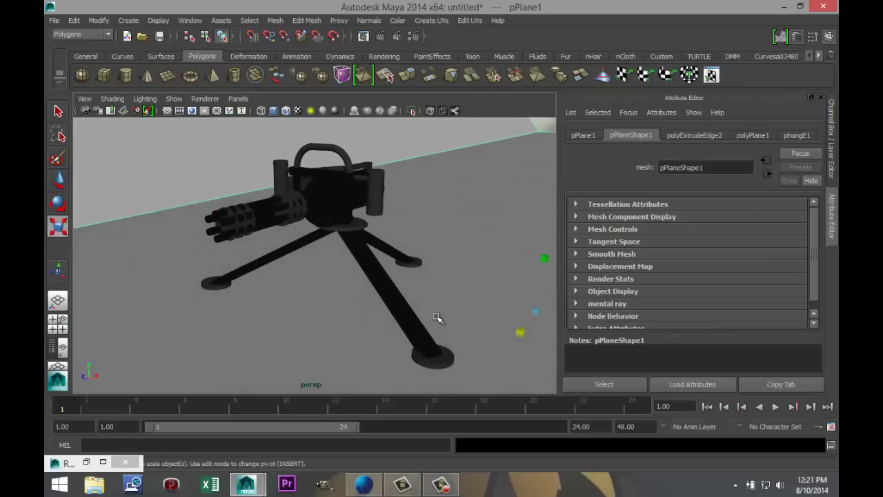
{"action": "left_click_drag", "start_coordinate": [520, 333], "coordinate": [506, 353]}
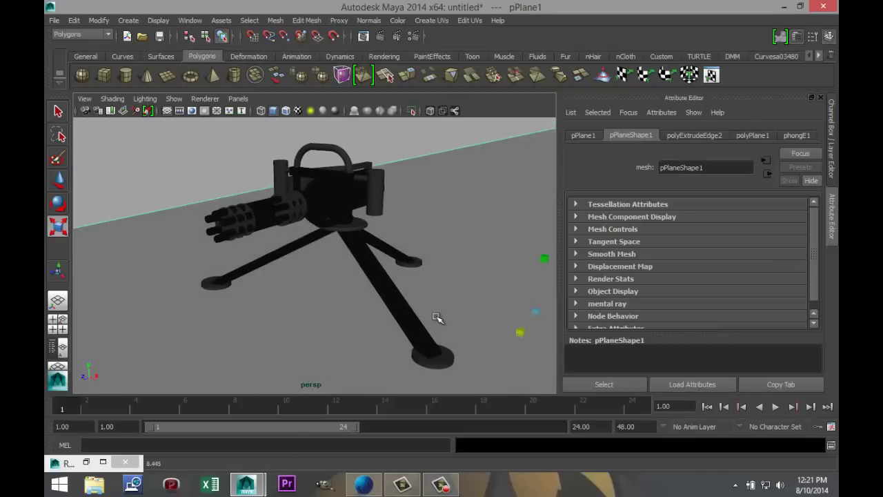
- Enable Global Illumination in the mental ray render settings and raise the Unified Sampling quality
{"action": "left_click", "coordinate": [413, 36]}
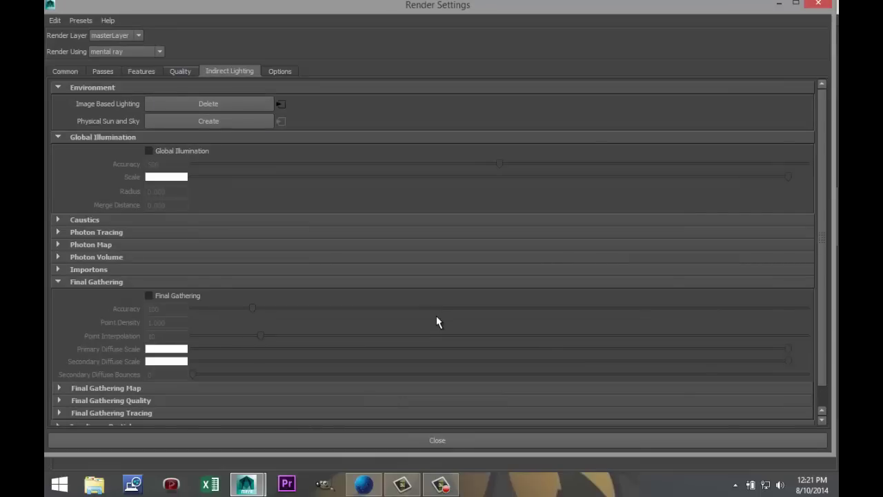
{"action": "left_click", "coordinate": [148, 150]}
{"action": "left_click", "coordinate": [180, 71]}
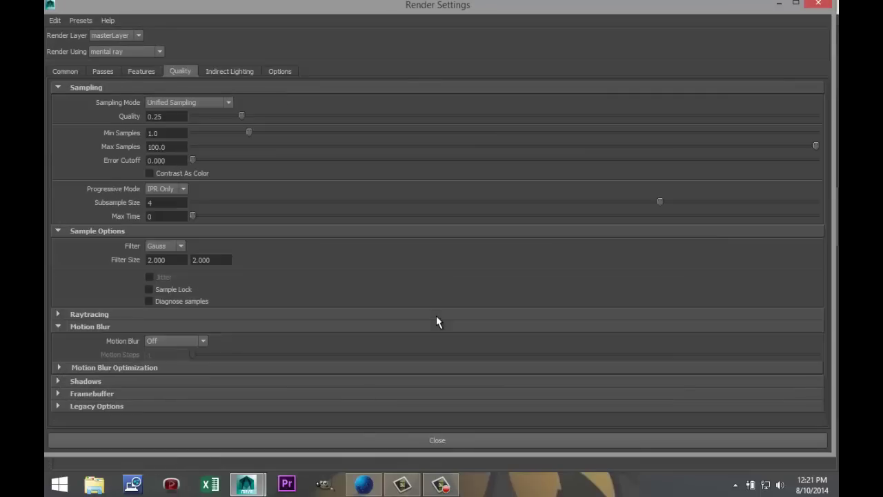
{"action": "mouse_move", "coordinate": [241, 115]}
{"action": "left_mouse_down"}
{"action": "mouse_move", "coordinate": [626, 115]}
{"action": "mouse_move", "coordinate": [570, 115]}
{"action": "left_mouse_up"}
- Set the render image size to the HD 1080 preset and minimize the render settings window
{"action": "left_click", "coordinate": [65, 71]}
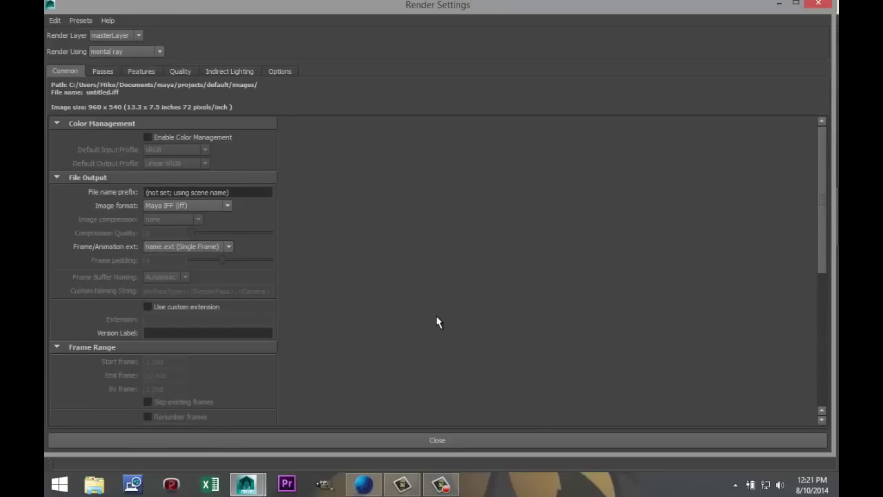
{"action": "scroll", "coordinate": [437, 323], "scroll_direction": "down", "scroll_amount": 6}
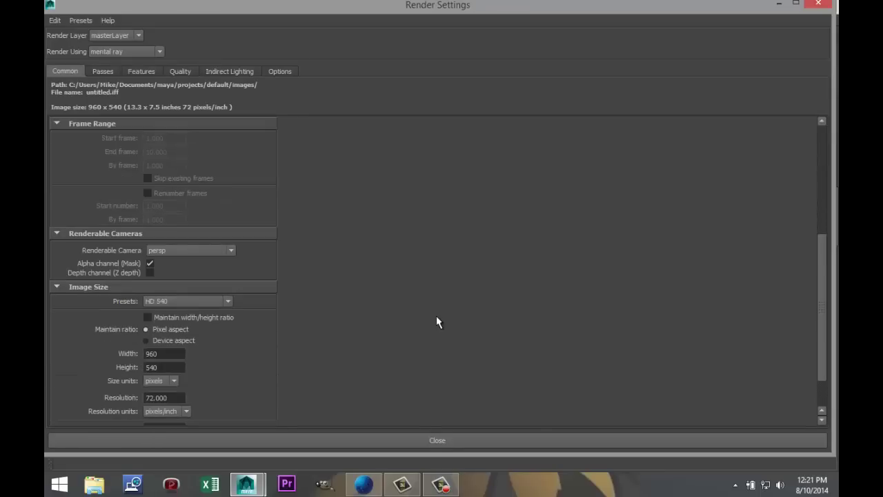
{"action": "left_click", "coordinate": [186, 300]}
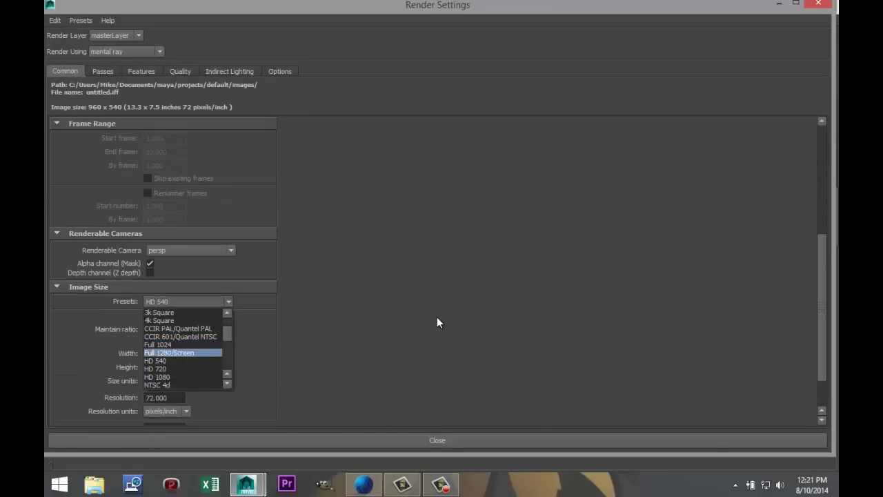
{"action": "key", "text": "Down"}
{"action": "key", "text": "Down"}
{"action": "key", "text": "Down"}
{"action": "key", "text": "Return"}
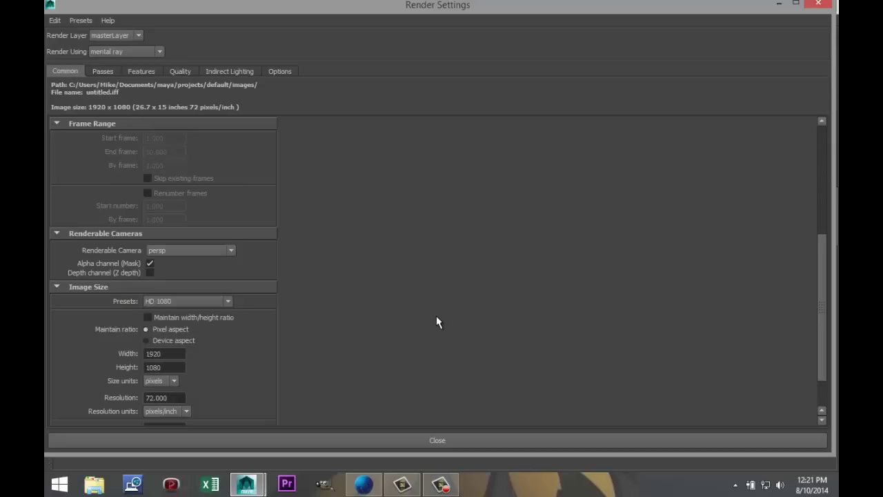
{"action": "left_click", "coordinate": [780, 4]}
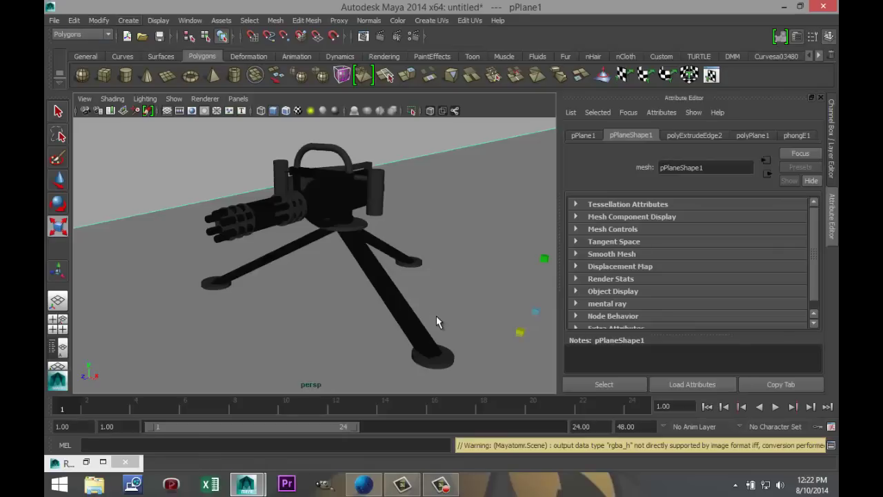
- Create a point light and raise it high above the floor plane beside the minigun
{"action": "left_click", "coordinate": [128, 20]}
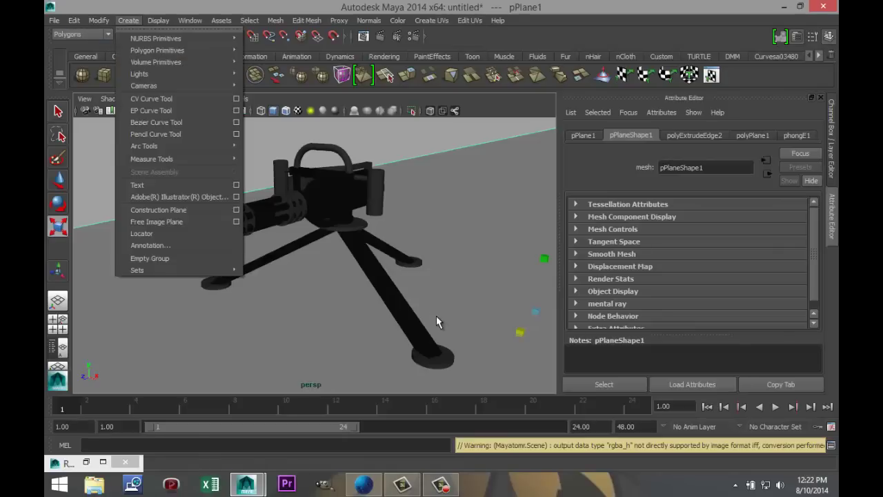
{"action": "mouse_move", "coordinate": [140, 74]}
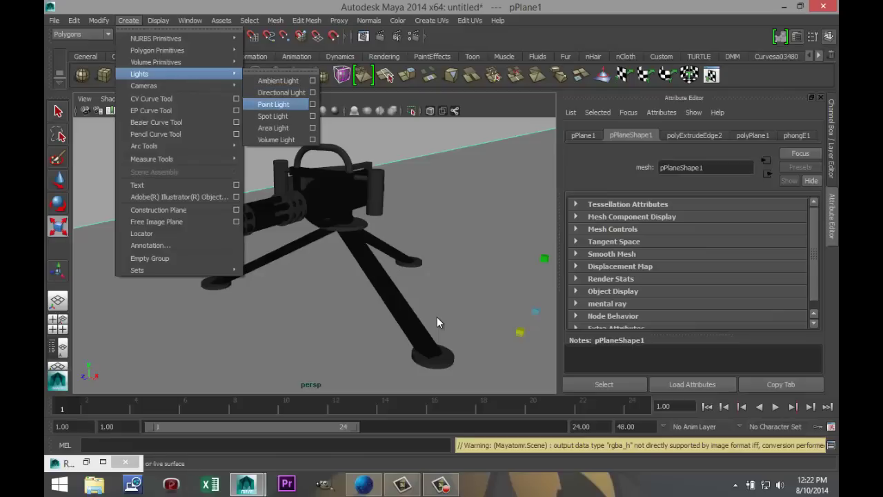
{"action": "left_click", "coordinate": [273, 104]}
{"action": "key", "text": "a"}
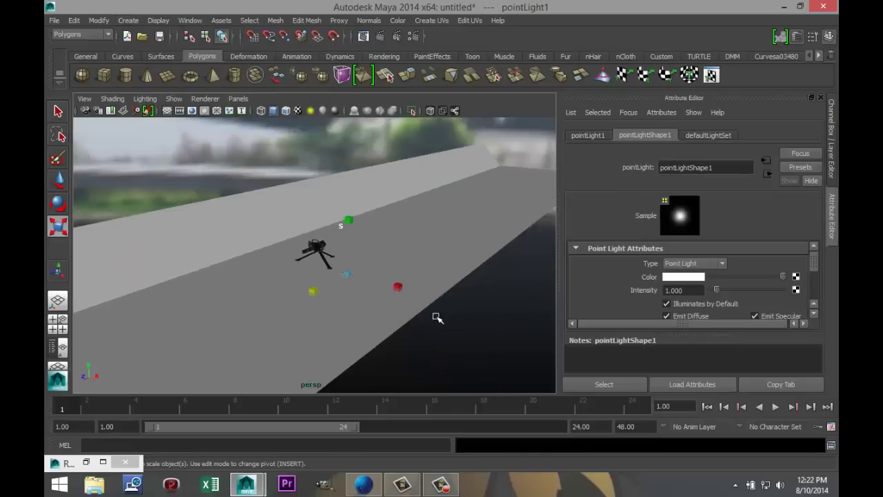
{"action": "key", "text": "w"}
{"action": "left_click_drag", "start_coordinate": [348, 234], "coordinate": [350, 153]}
- In the top view, move the point light along Z until it sits beyond the end of the gun barrels
{"action": "key", "text": "space"}
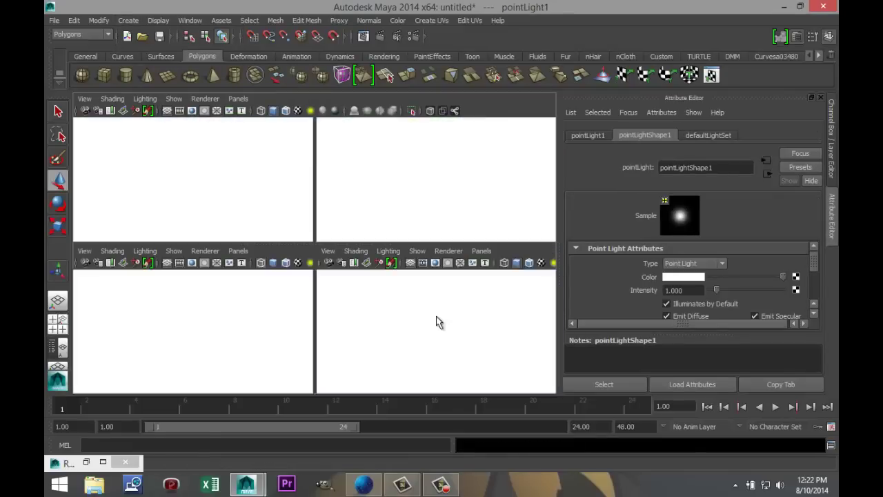
{"action": "key", "text": "space"}
{"action": "scroll", "coordinate": [436, 317], "scroll_direction": "down", "scroll_amount": 12}
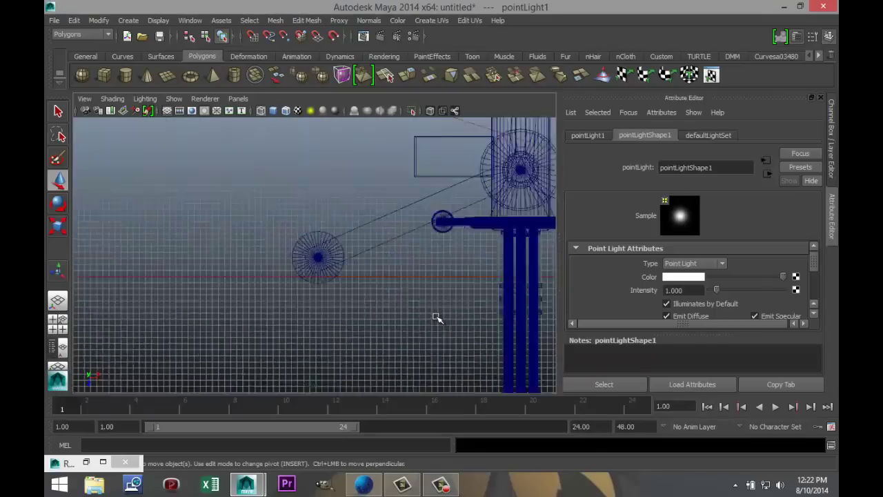
{"action": "scroll", "coordinate": [436, 316], "scroll_direction": "down", "scroll_amount": 4}
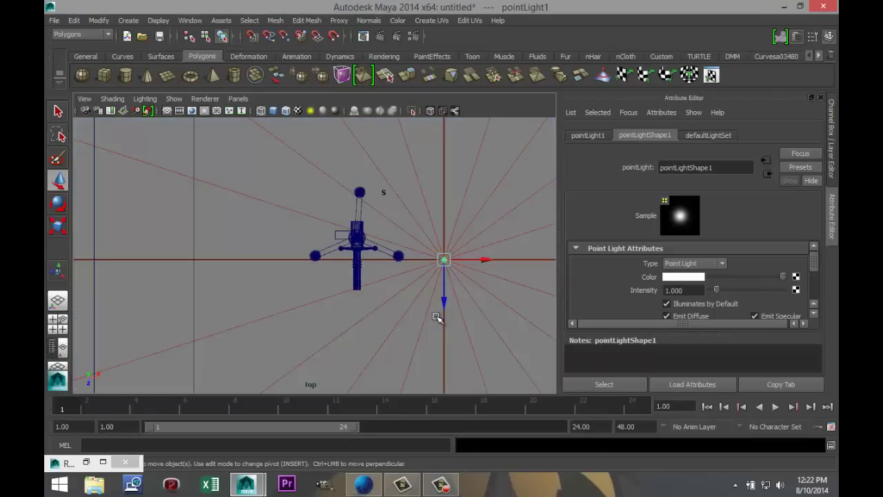
{"action": "left_click_drag", "start_coordinate": [444, 302], "coordinate": [443, 375]}
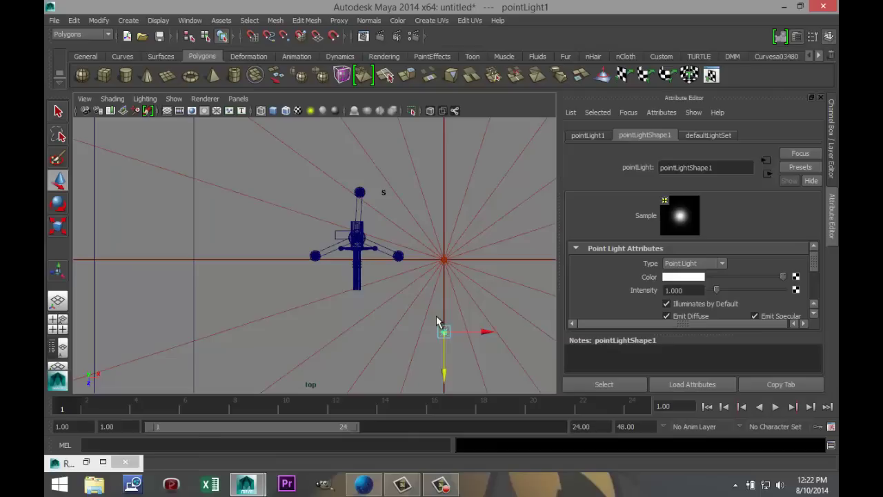
- Enable depth map shadows for the point light
{"action": "scroll", "coordinate": [690, 283], "scroll_direction": "down", "scroll_amount": 4}
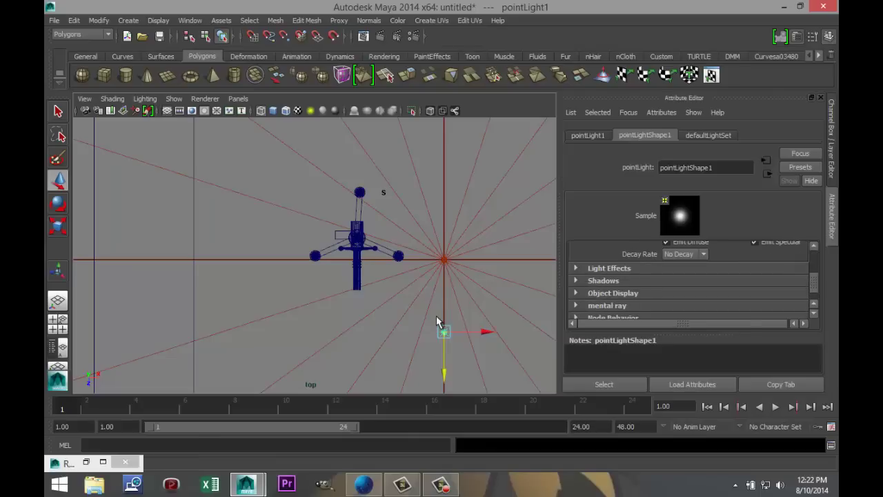
{"action": "left_click", "coordinate": [603, 281]}
{"action": "scroll", "coordinate": [668, 282], "scroll_direction": "down", "scroll_amount": 1}
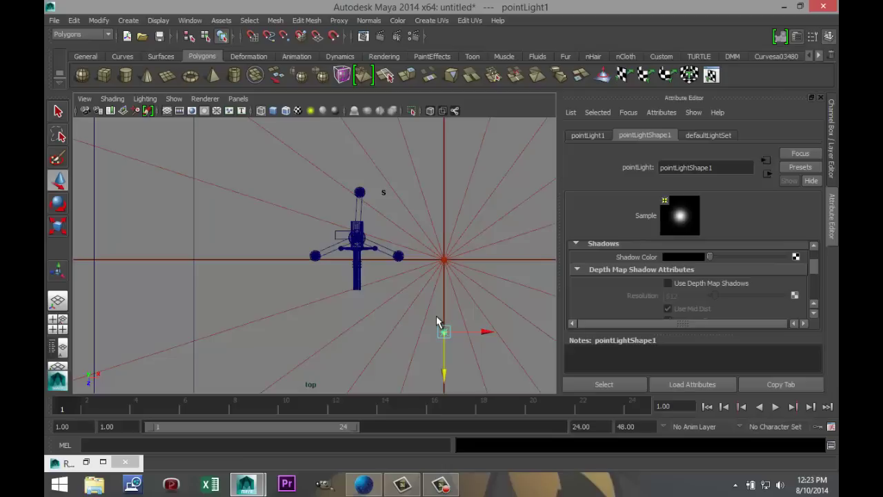
{"action": "left_click", "coordinate": [668, 283]}
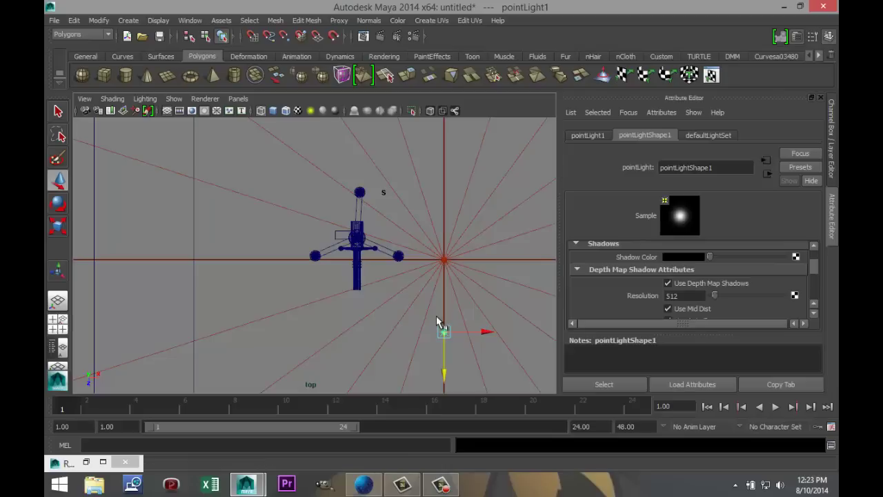
- In the front view, lower the point light and shift it along X away from the minigun, then return to the perspective view
{"action": "key", "text": "space"}
{"action": "key", "text": "space"}
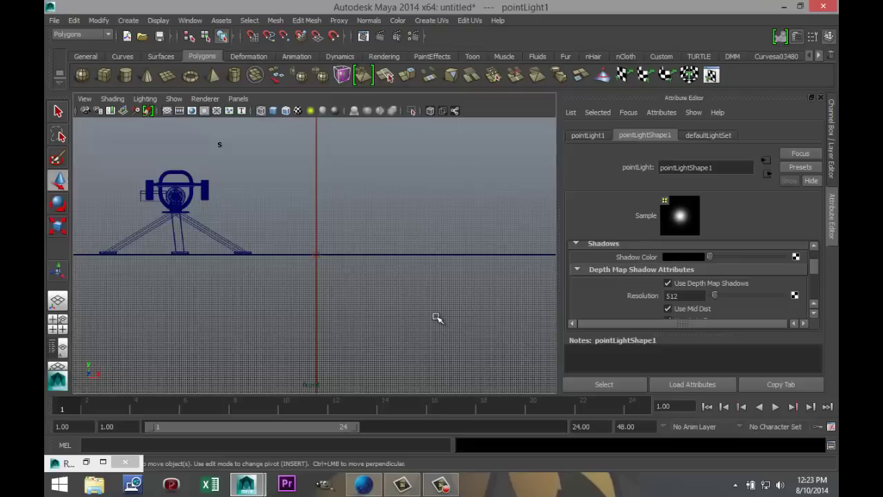
{"action": "scroll", "coordinate": [437, 317], "scroll_direction": "down", "scroll_amount": 6}
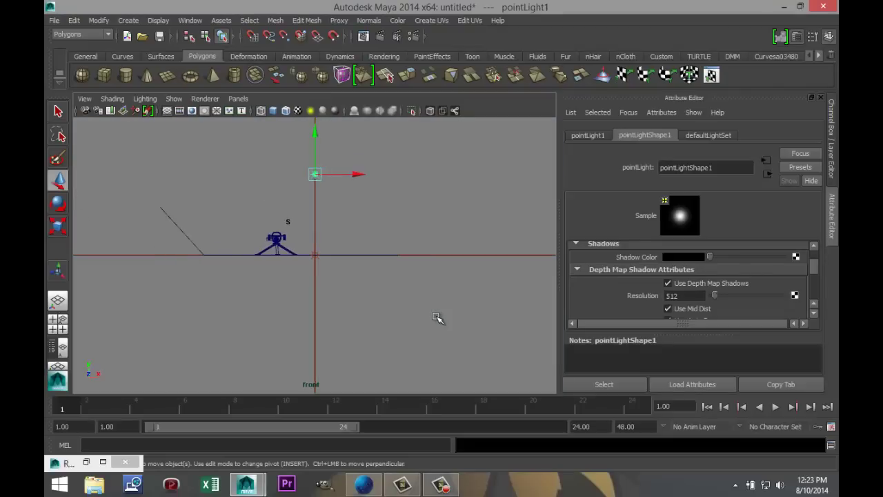
{"action": "left_click_drag", "start_coordinate": [315, 131], "coordinate": [314, 153]}
{"action": "left_click", "coordinate": [315, 196]}
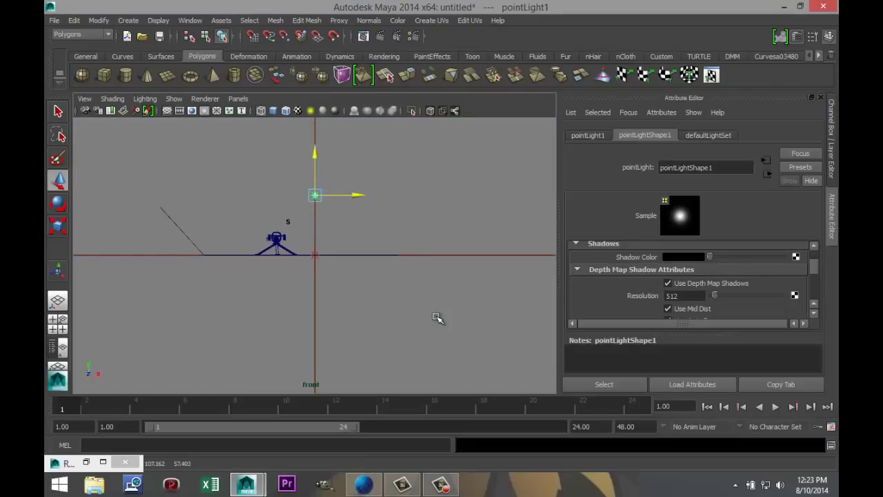
{"action": "left_click_drag", "start_coordinate": [315, 195], "coordinate": [337, 194]}
{"action": "key", "text": "space"}
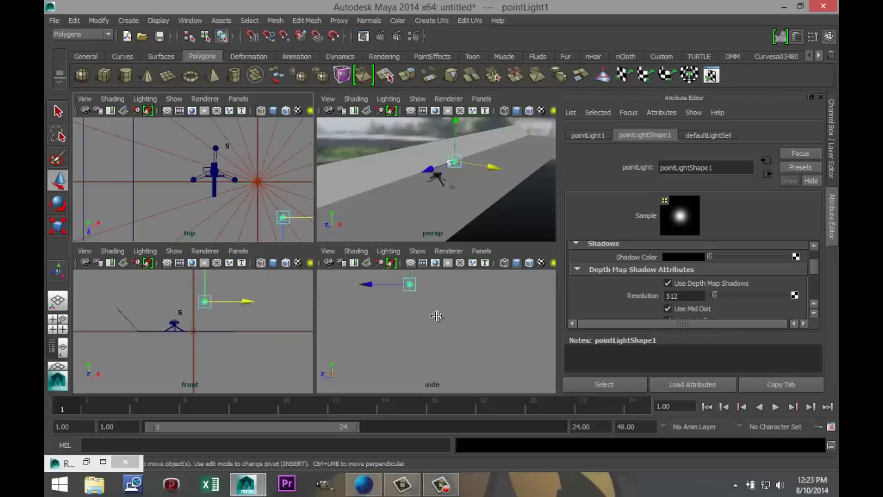
{"action": "key", "text": "space"}
{"action": "scroll", "coordinate": [437, 318], "scroll_direction": "up", "scroll_amount": 6}
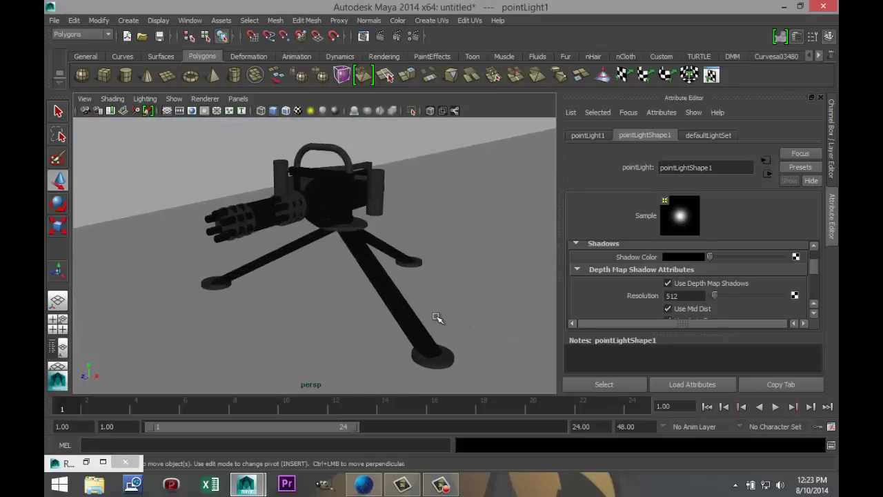